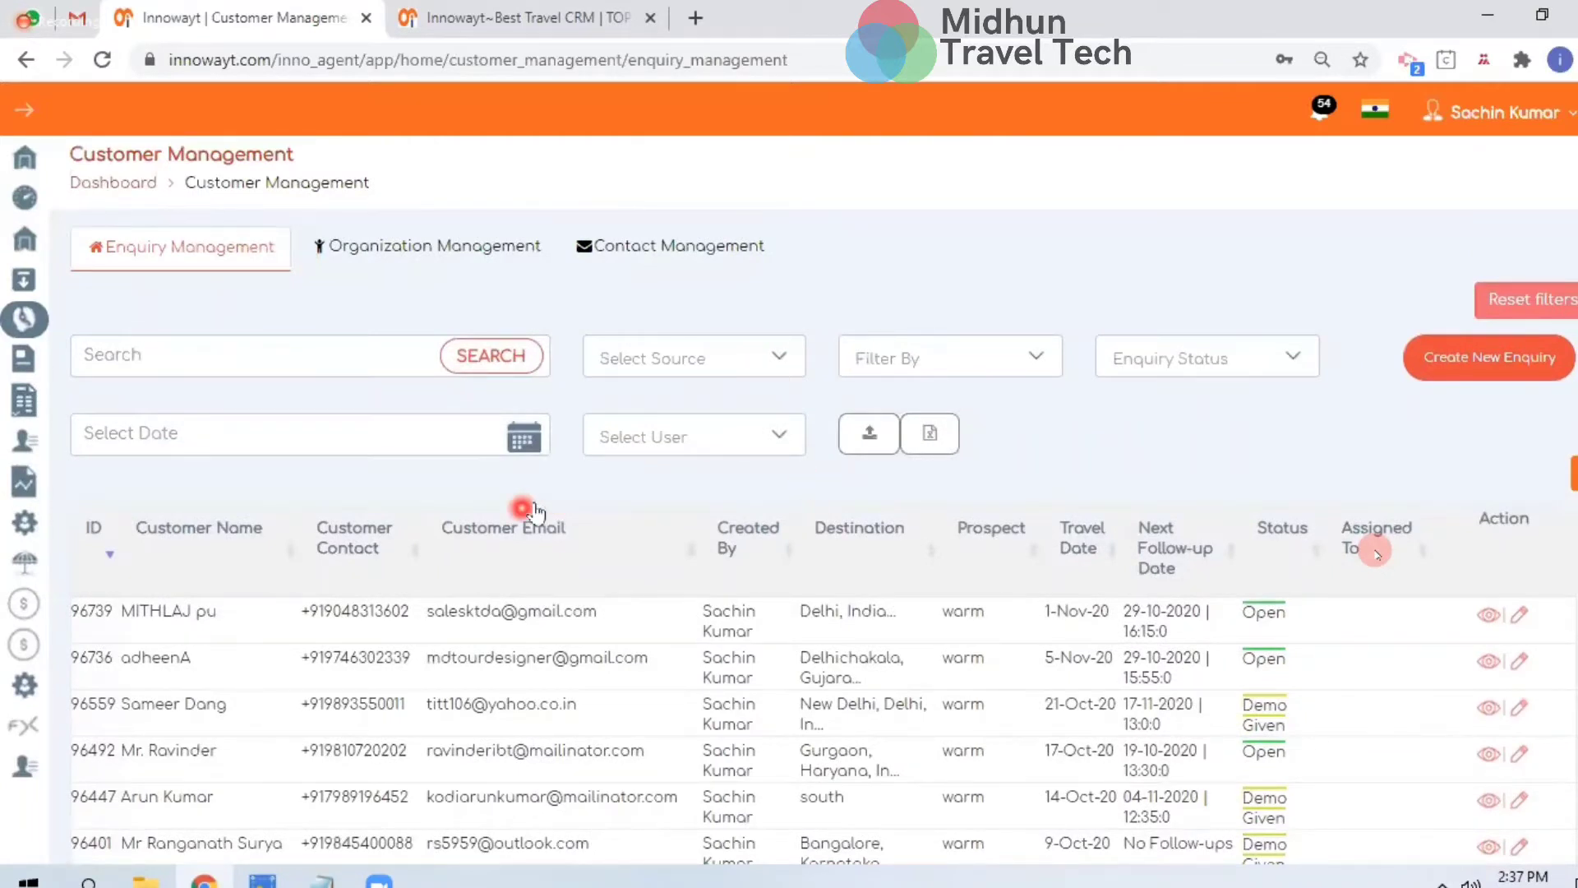
# Export the enquiry list with only the Customer Name, Customer Email and Customer Contact Number columns
pyautogui.scroll(-1, 533, 511)
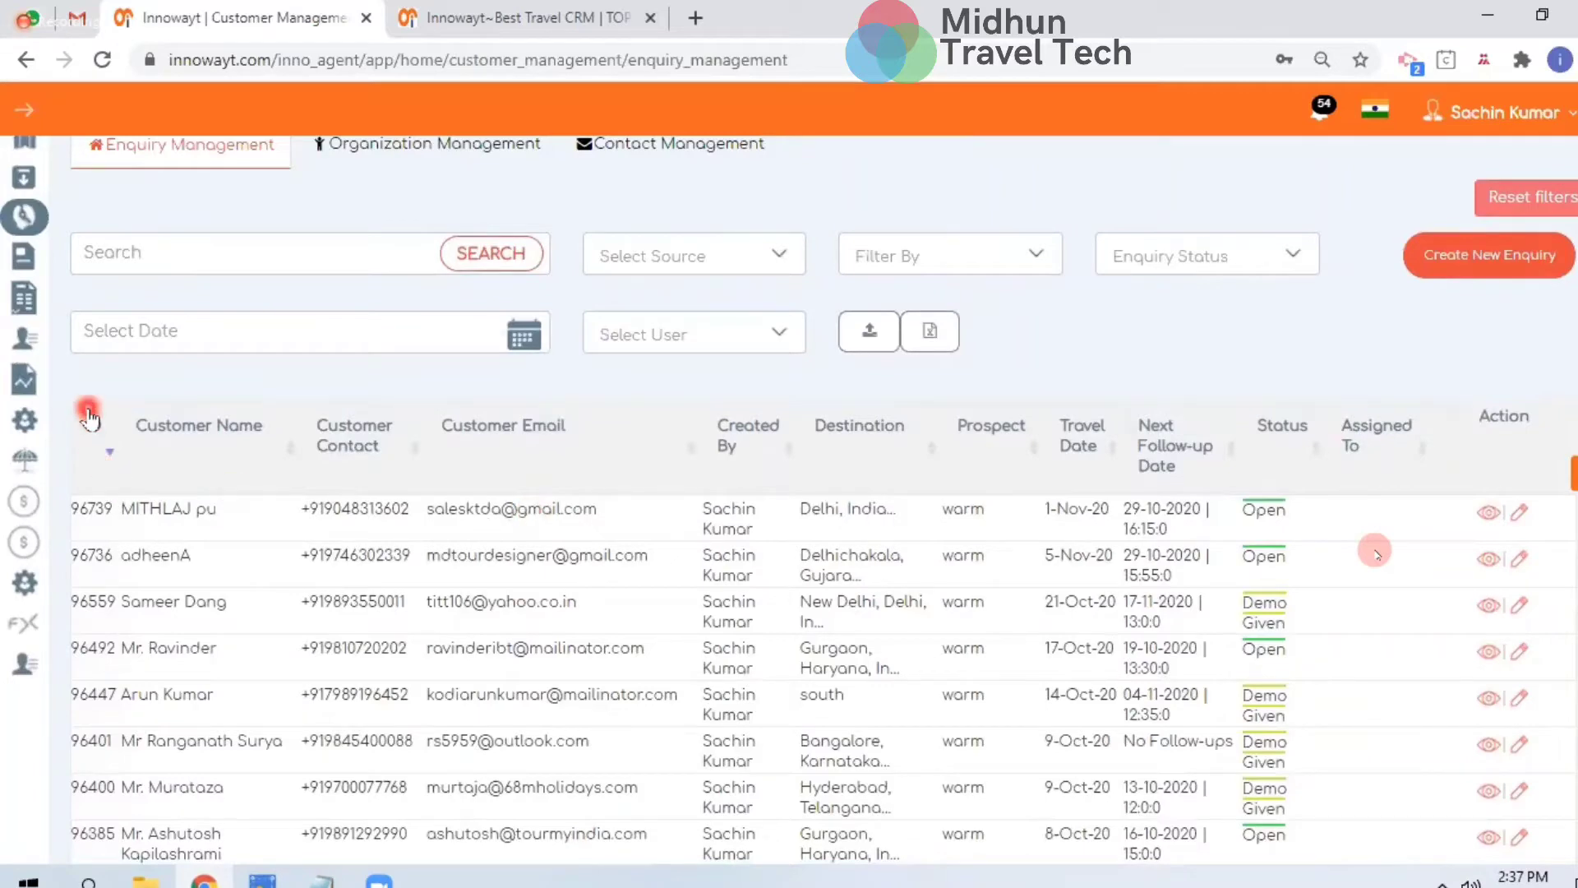
pyautogui.scroll(-1, 407, 644)
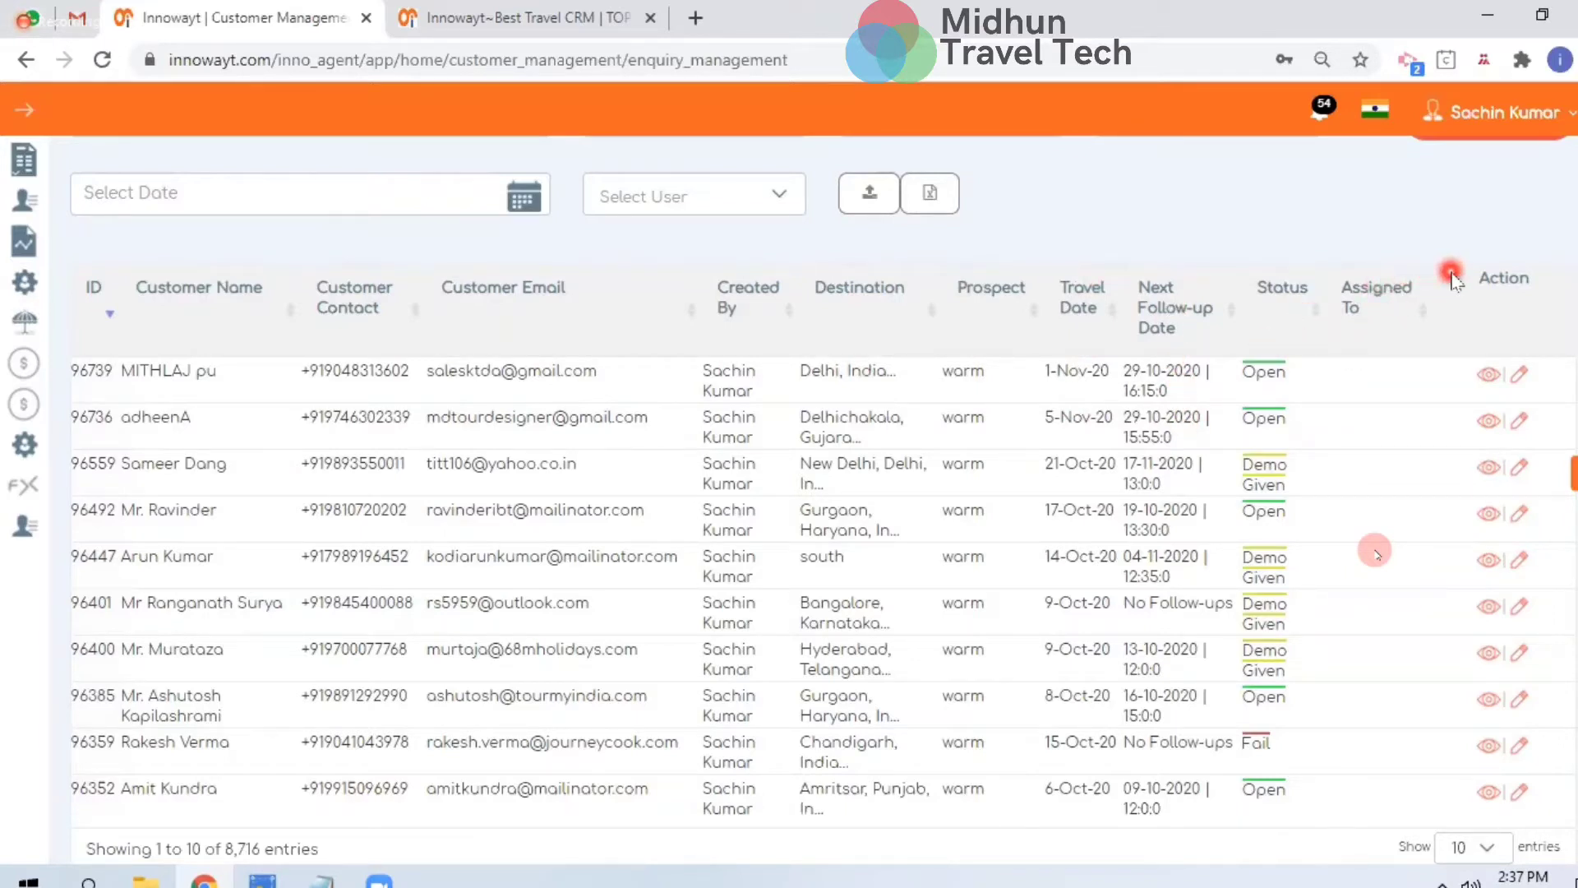
pyautogui.scroll(3, 937, 382)
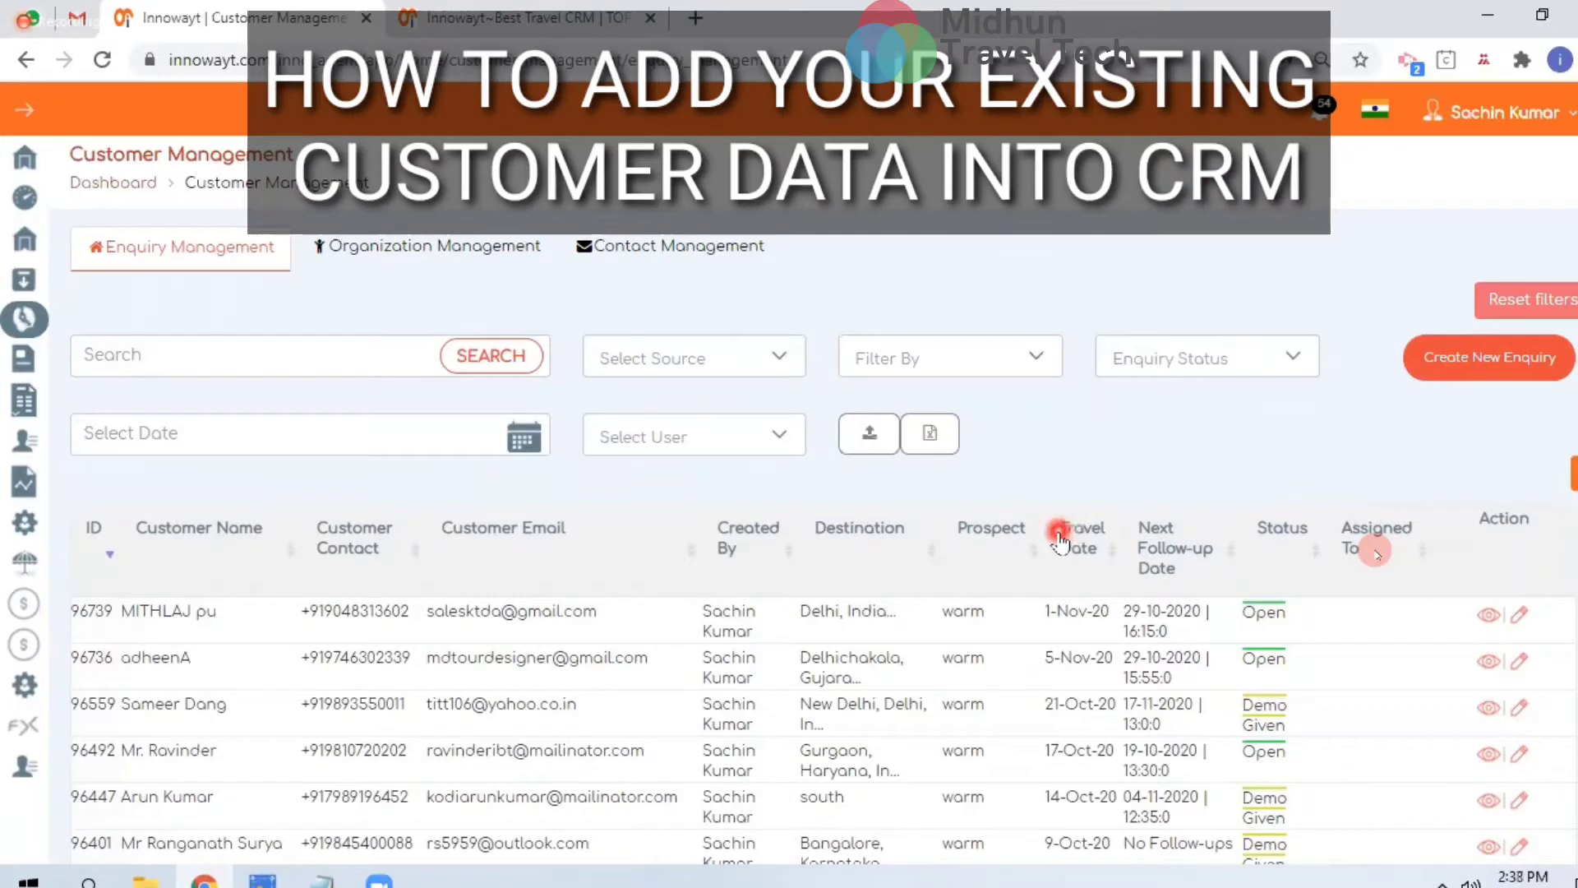
pyautogui.click(928, 436)
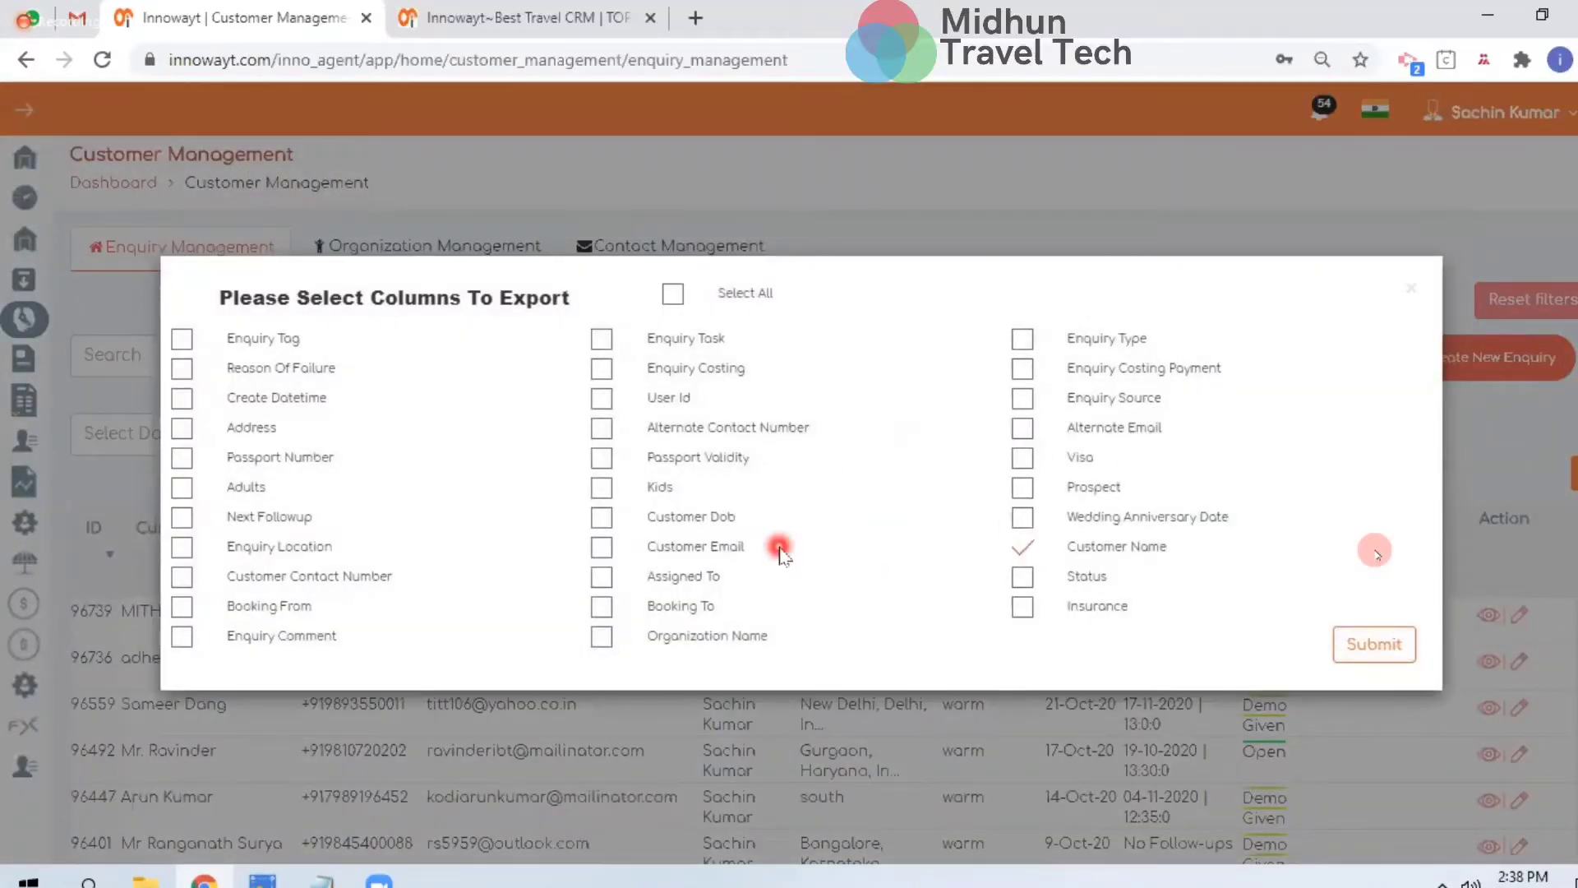
pyautogui.click(662, 556)
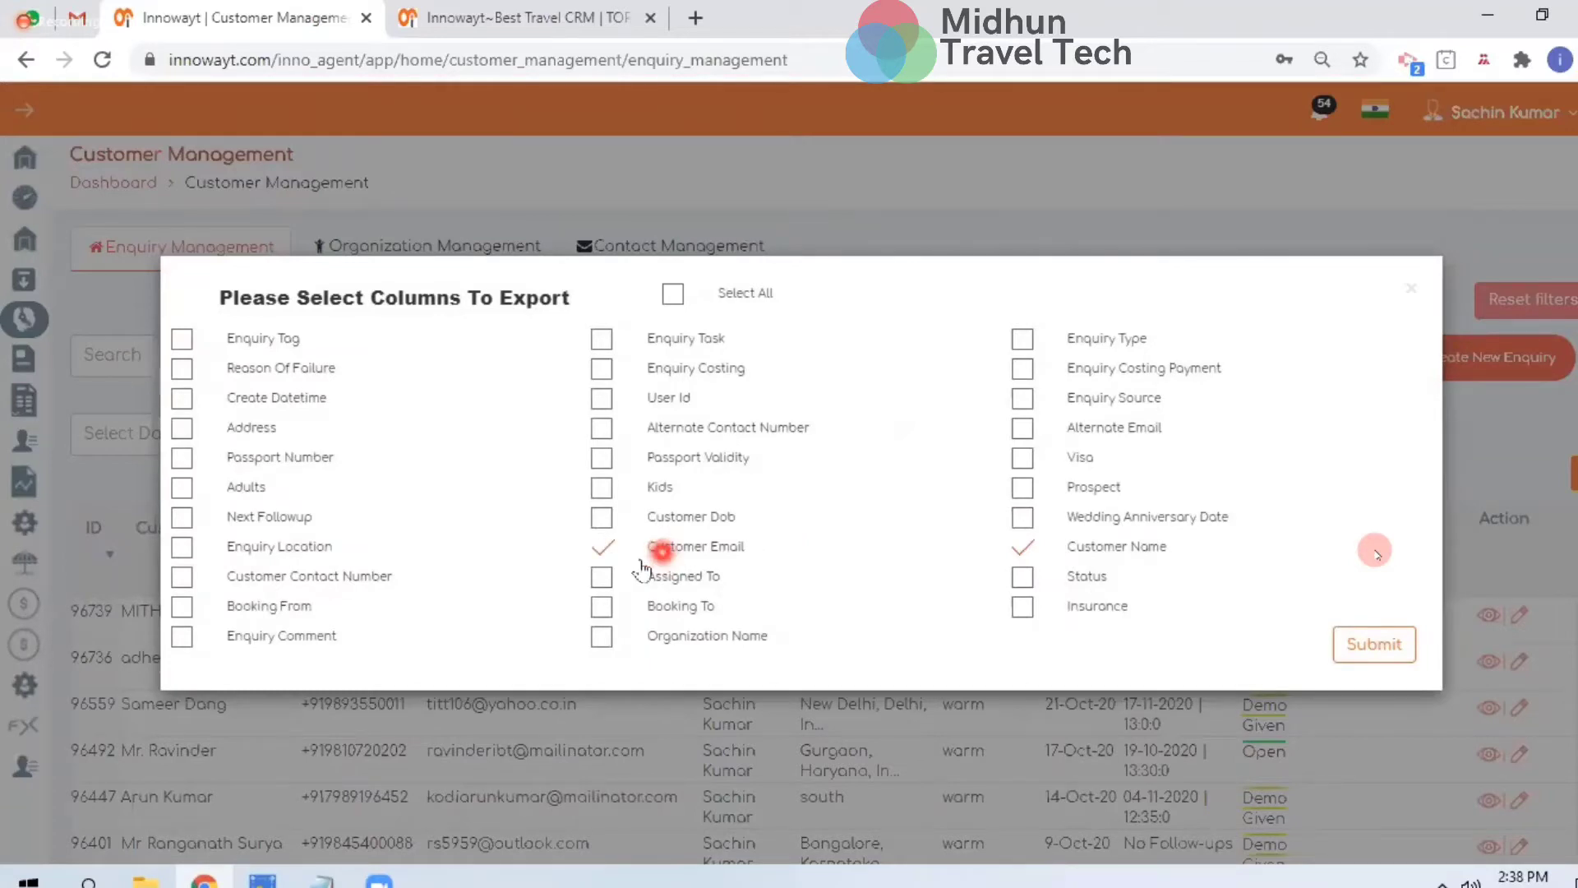
pyautogui.click(1027, 576)
pyautogui.click(378, 574)
pyautogui.click(1020, 607)
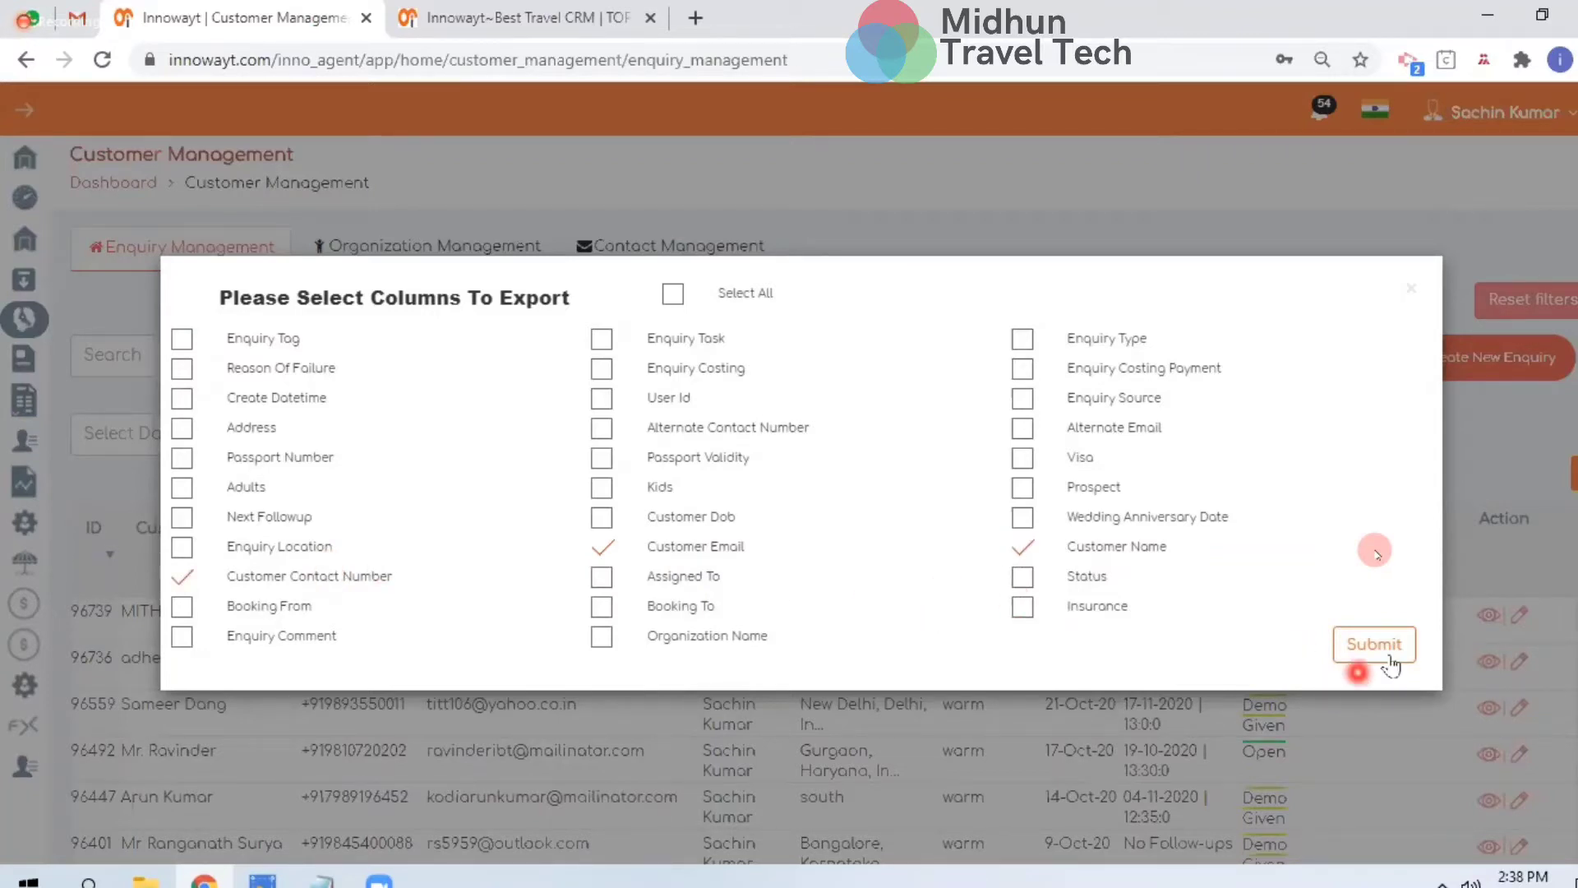
pyautogui.click(1427, 284)
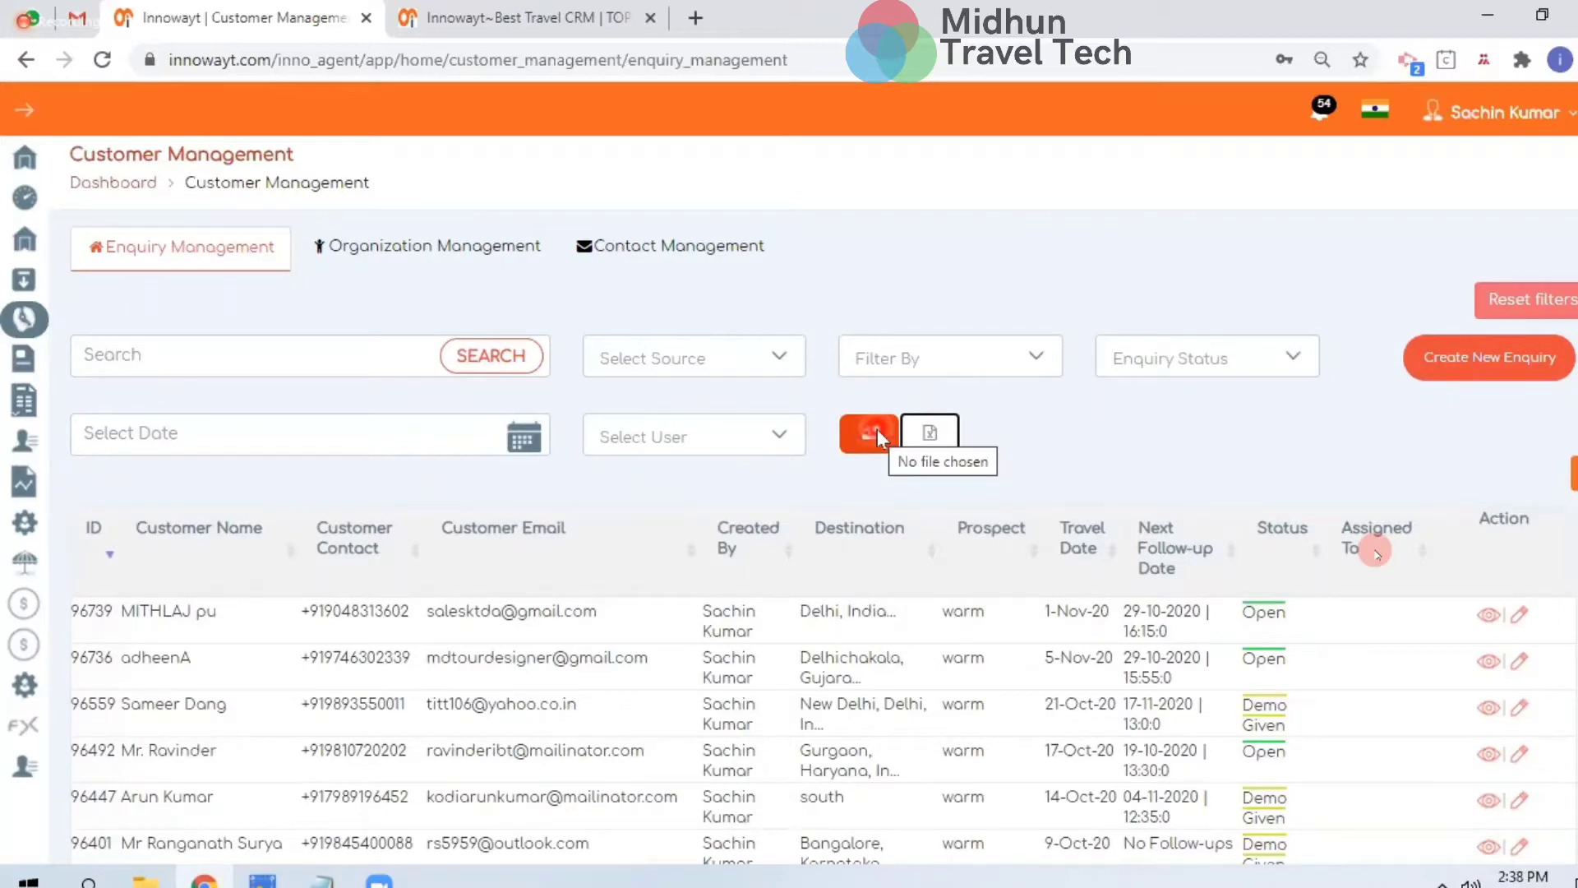
# Go to the profile Settings page from the user-name menu, landing on Agent Key Settings
pyautogui.scroll(-1, 900, 602)
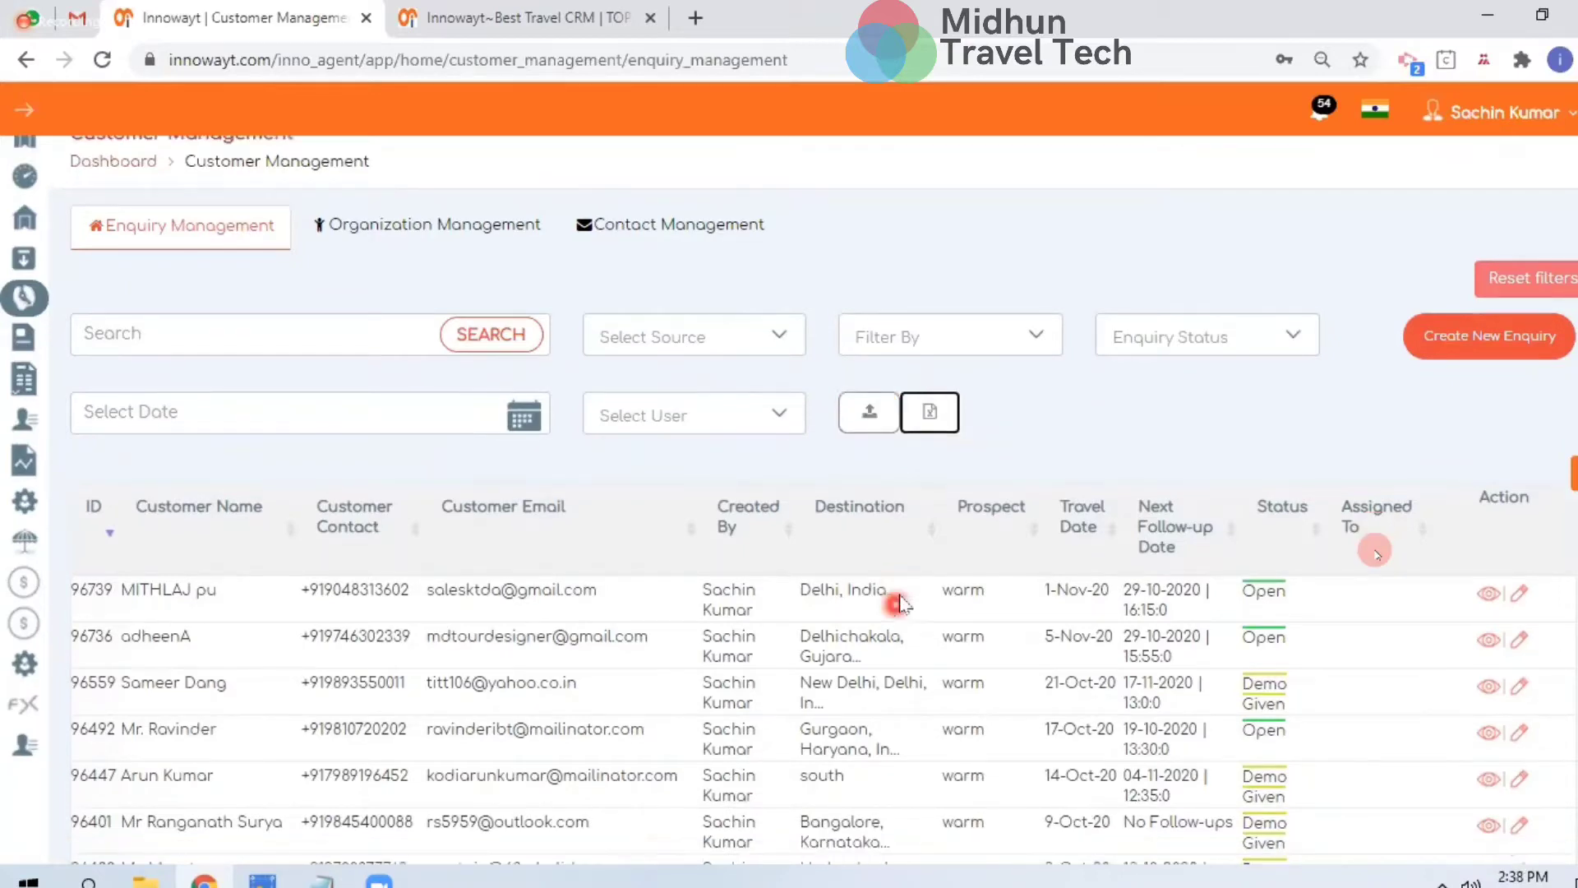
pyautogui.scroll(-5, 504, 476)
pyautogui.scroll(3, 504, 477)
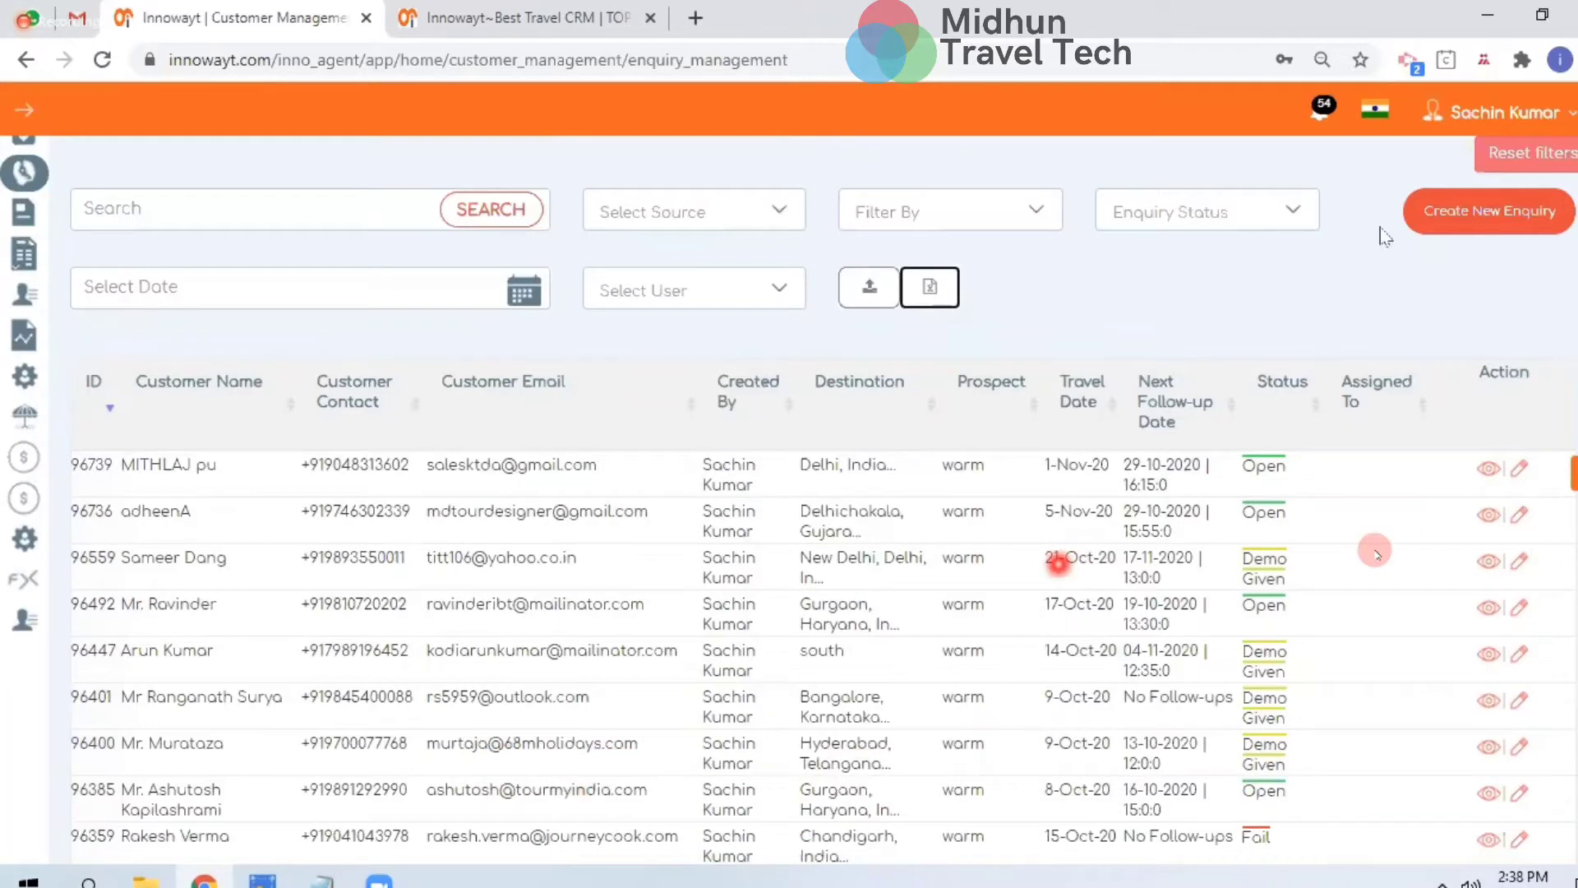
pyautogui.click(1484, 113)
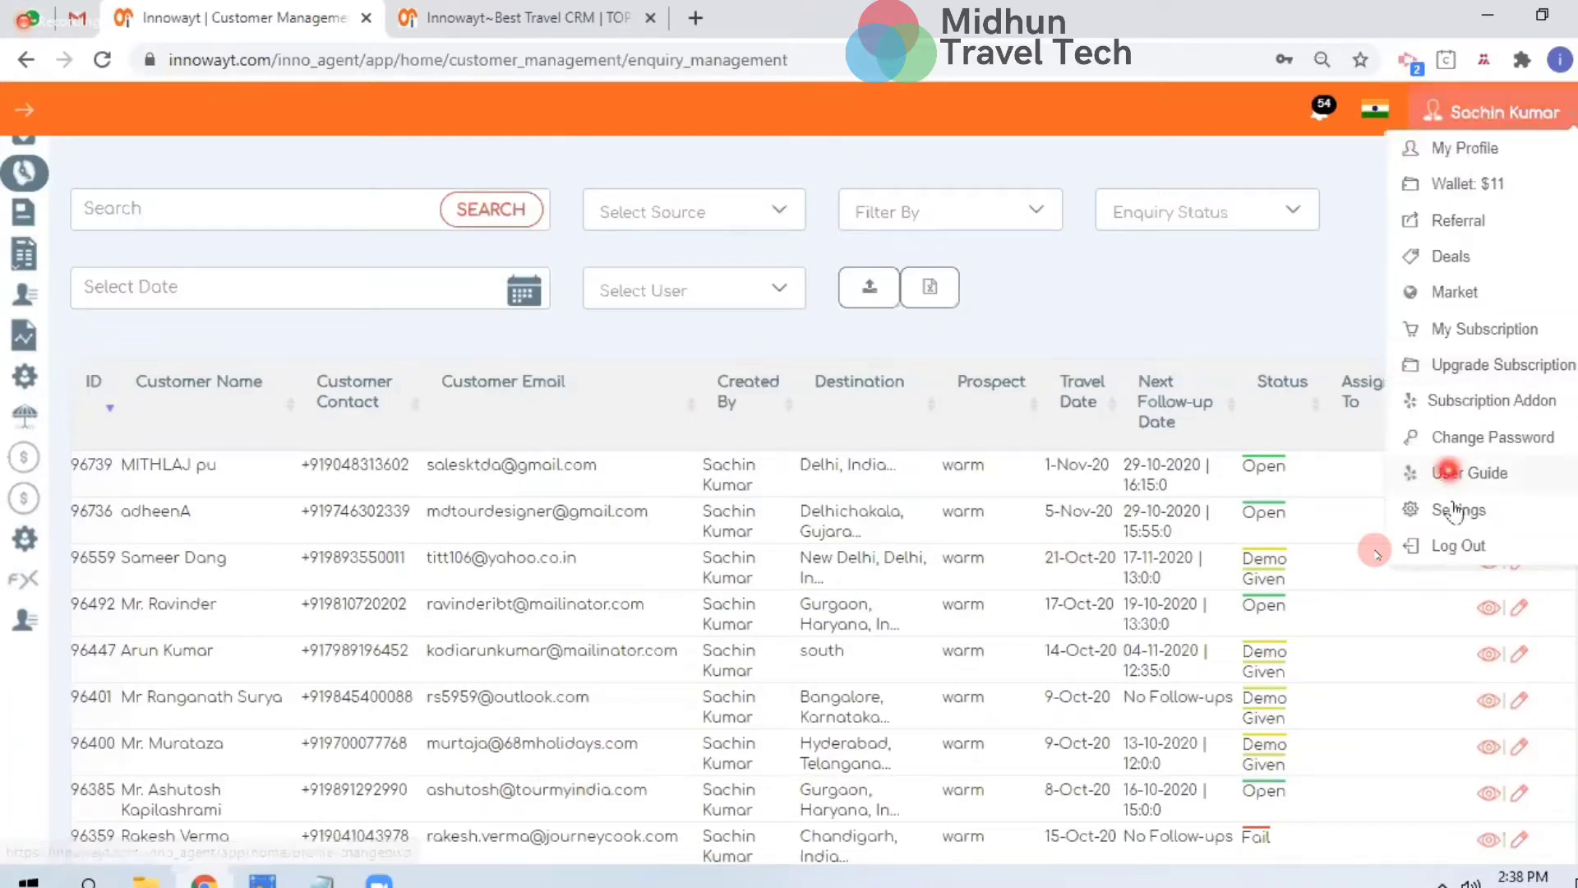
pyautogui.click(1448, 506)
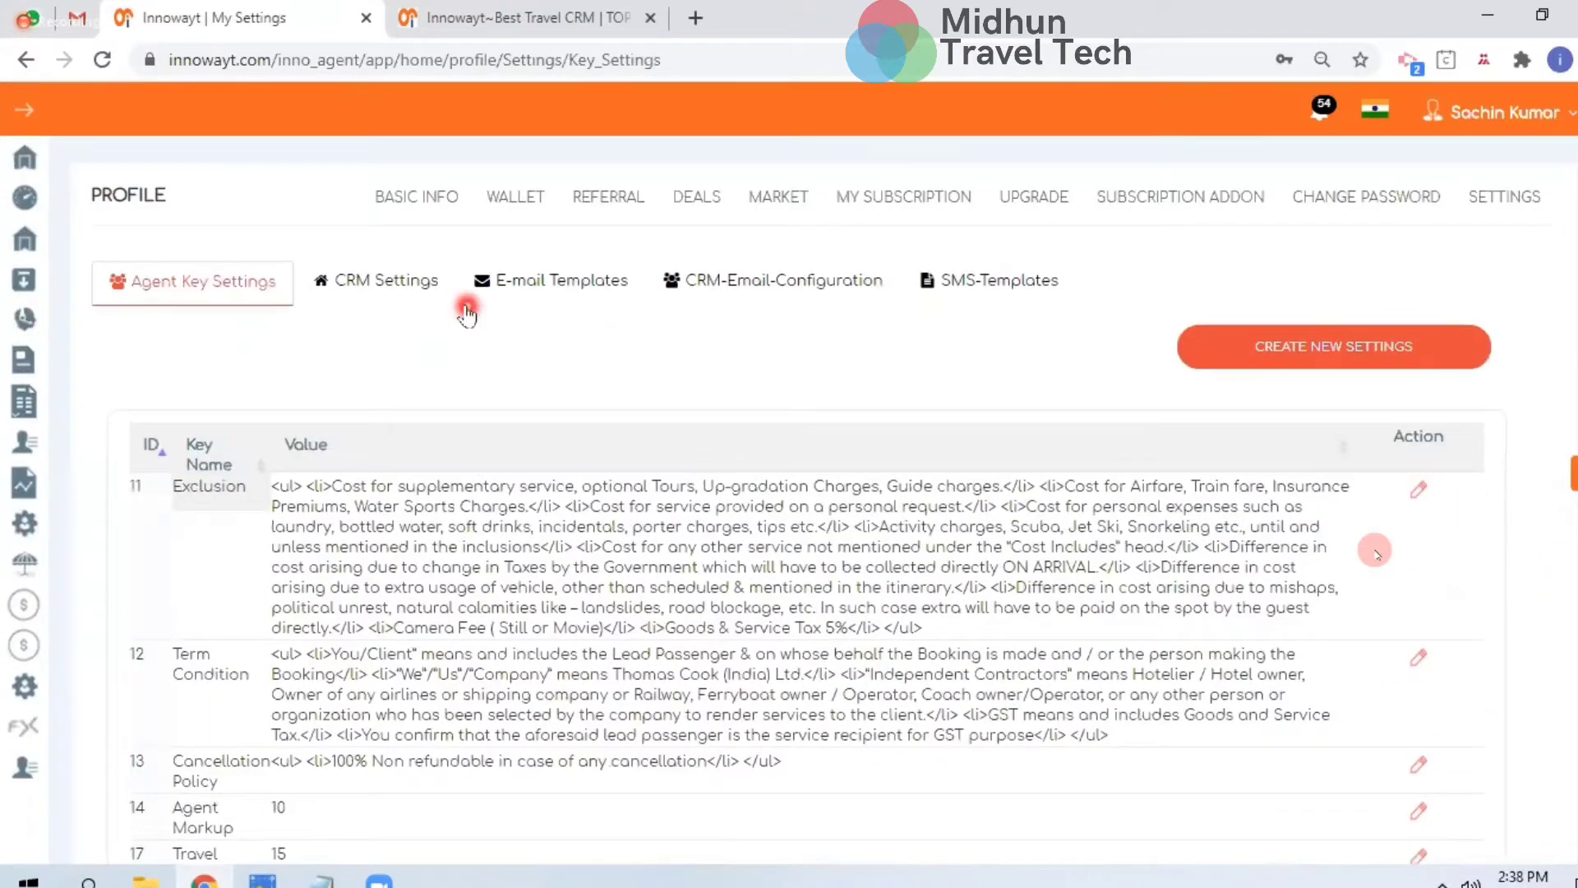
# Show the Integrate Enquiry Form embed code under CRM Settings' CRM-Configuration
pyautogui.click(388, 277)
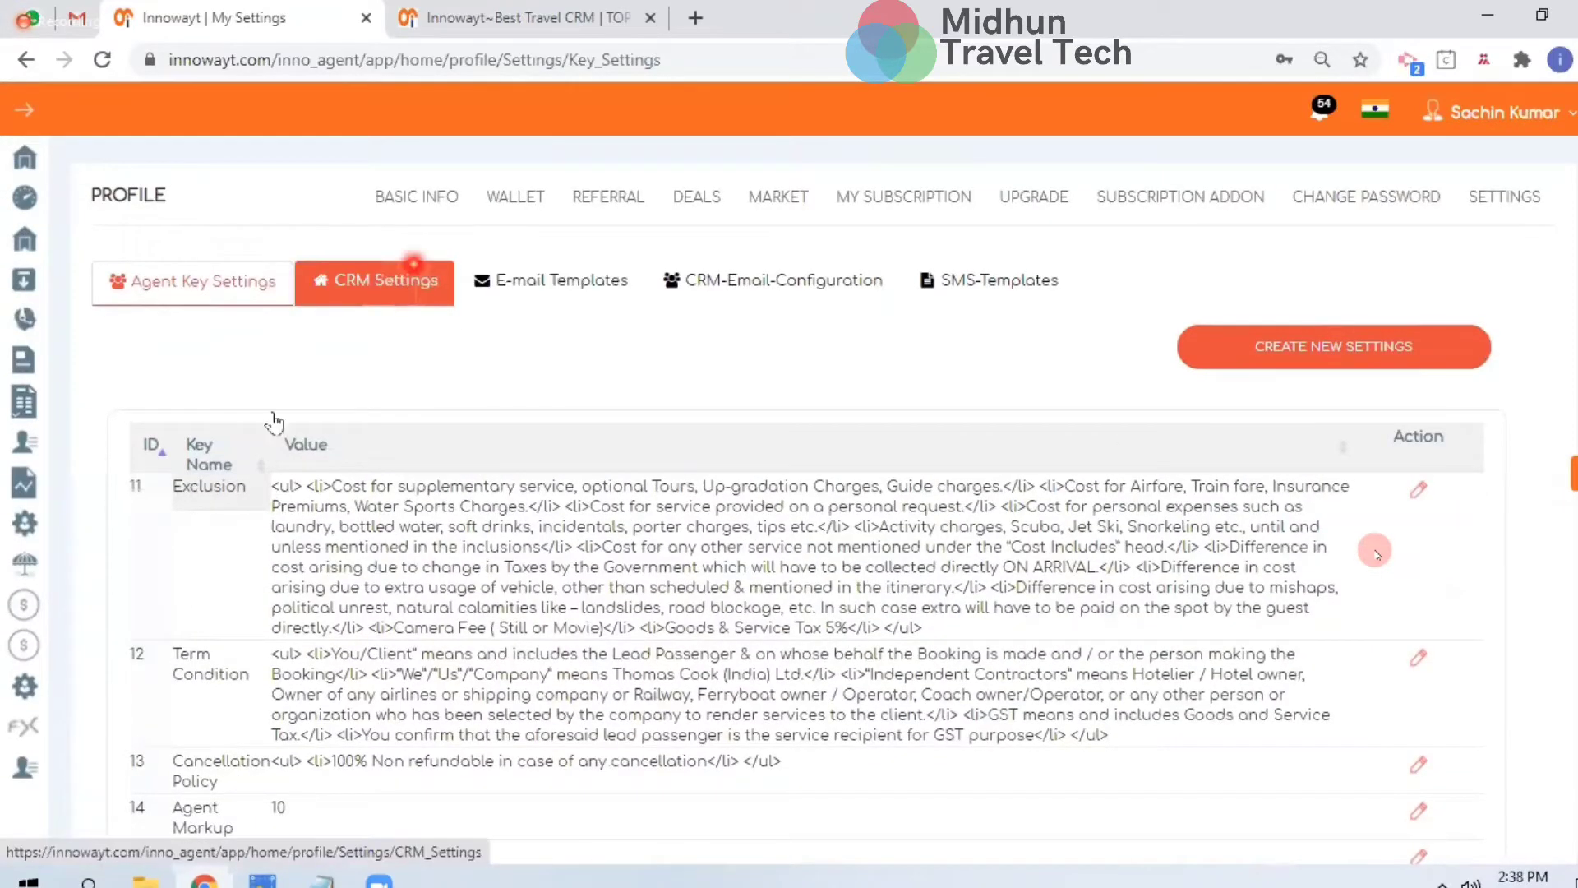
pyautogui.click(437, 495)
pyautogui.scroll(-1, 947, 611)
pyautogui.scroll(-4, 1068, 553)
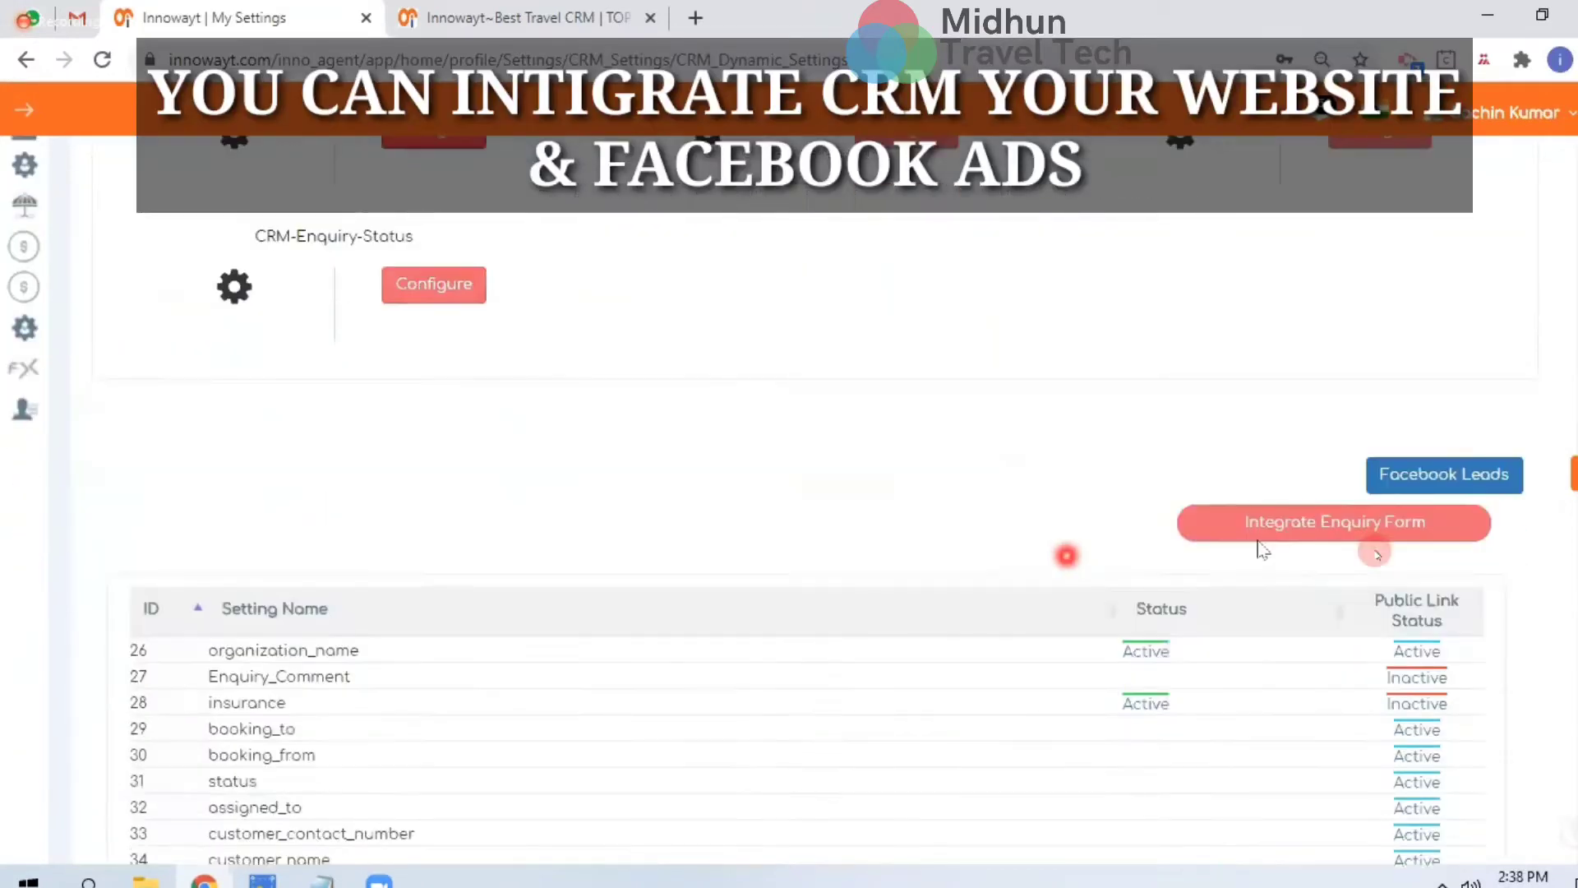
pyautogui.click(1297, 532)
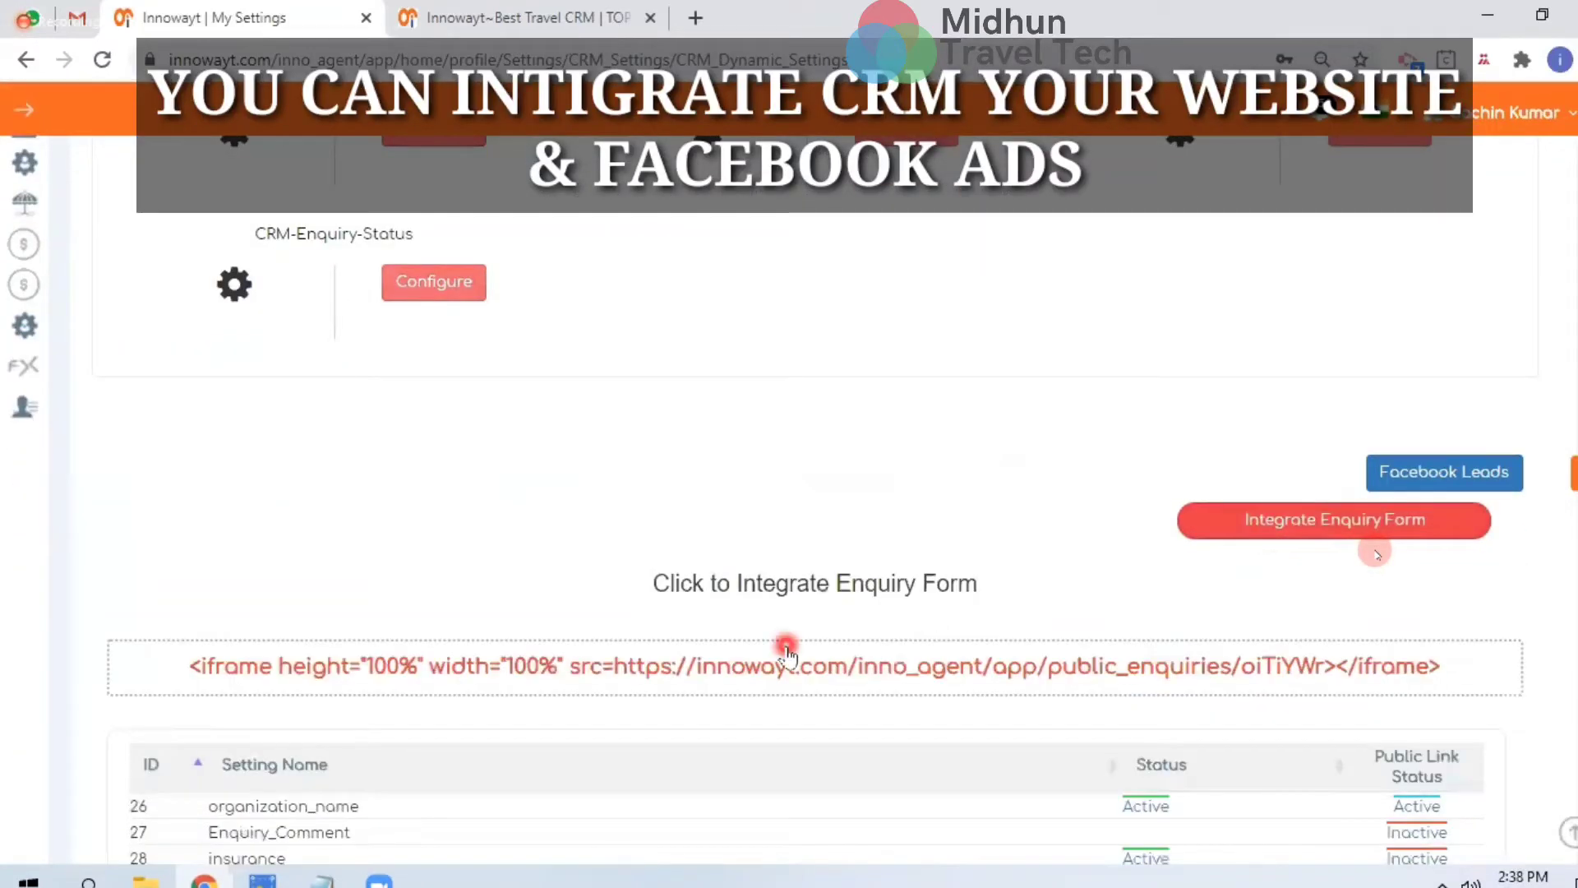
pyautogui.scroll(-1, 787, 654)
pyautogui.scroll(-4, 787, 649)
pyautogui.scroll(1, 787, 645)
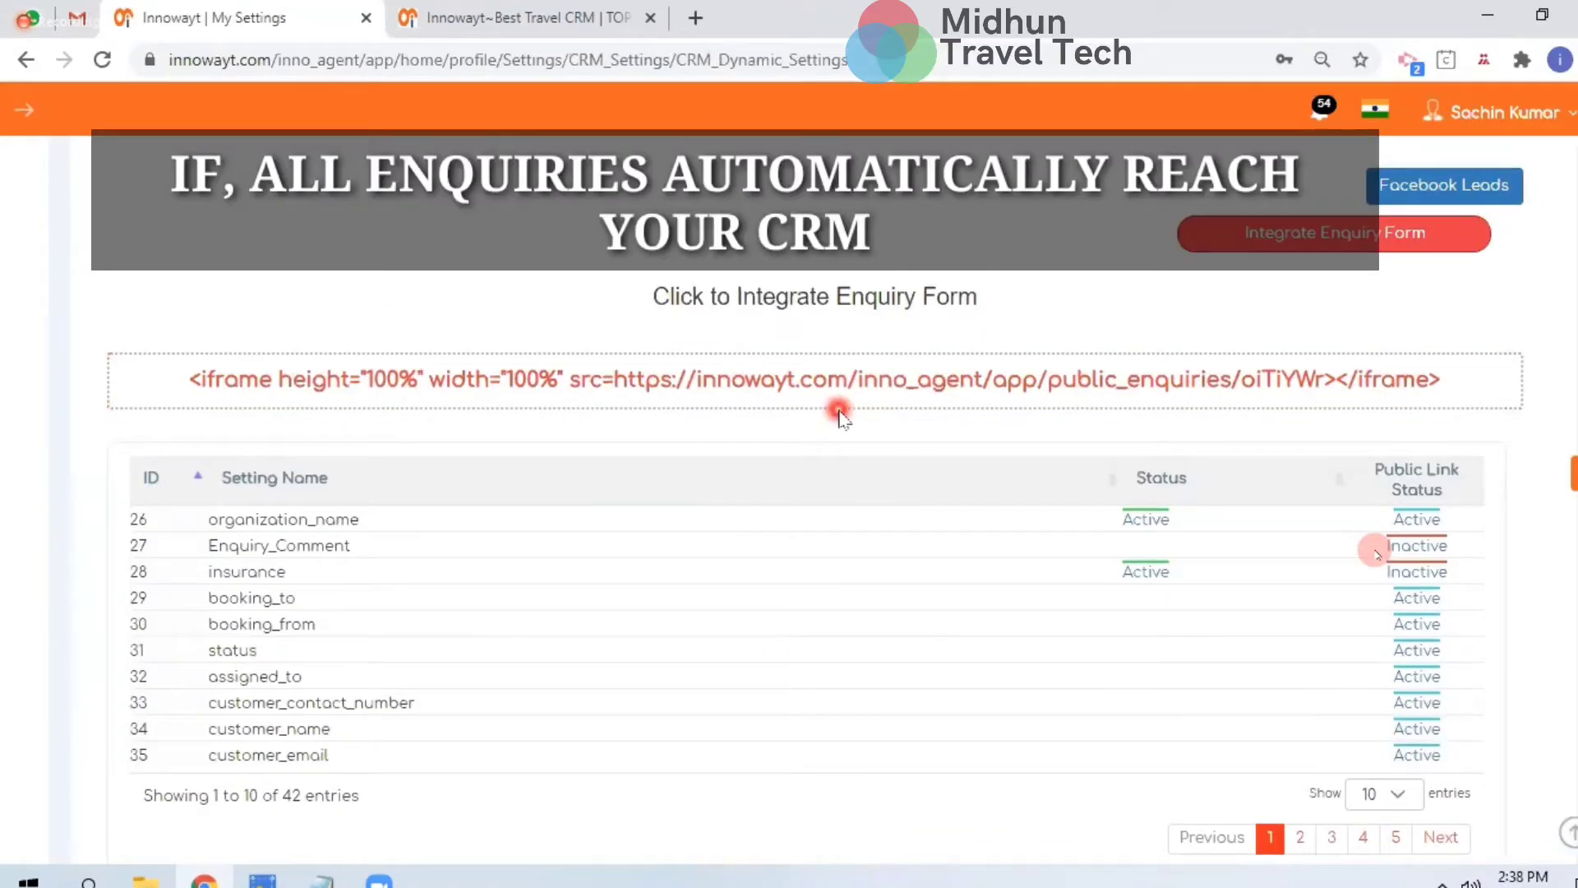
pyautogui.scroll(2, 960, 320)
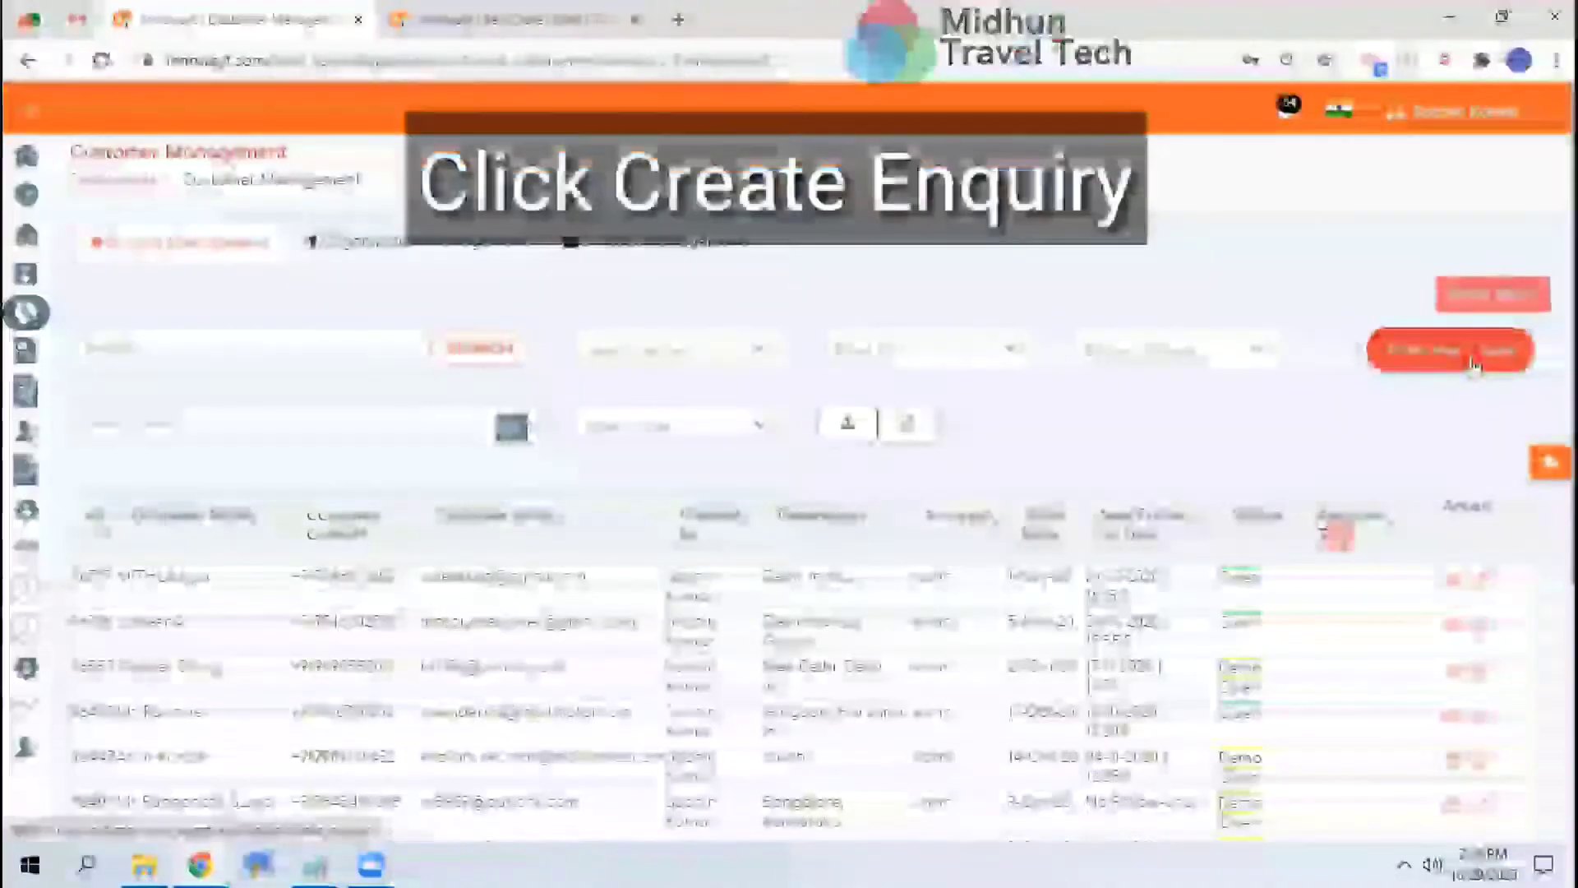
# Start a new enquiry and auto-fill it from the existing customer matched by name
pyautogui.click(1471, 362)
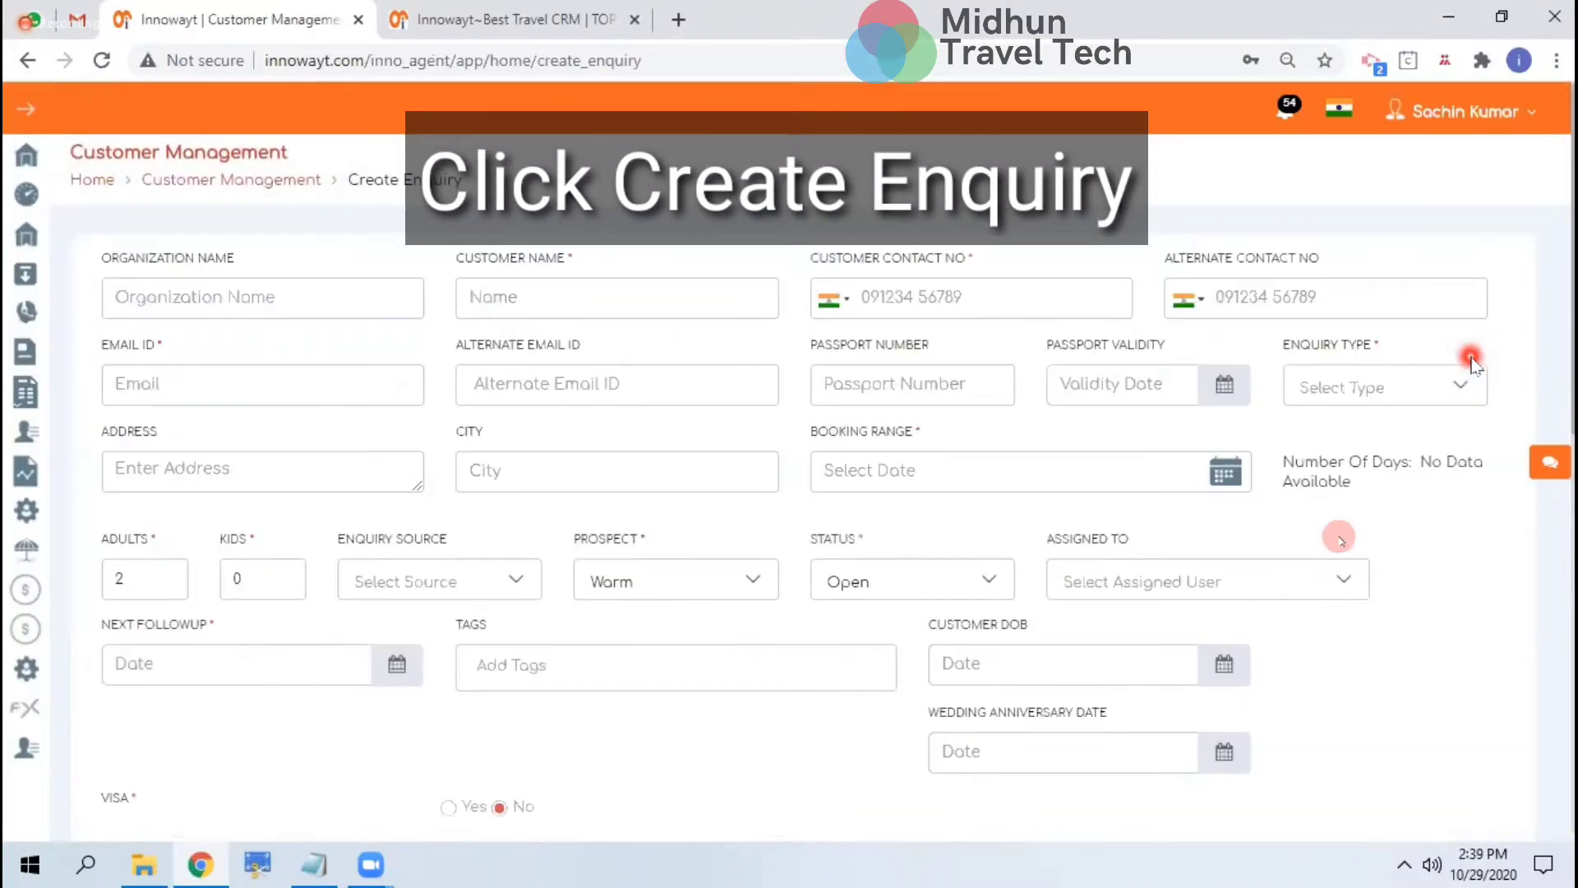
pyautogui.click(634, 301)
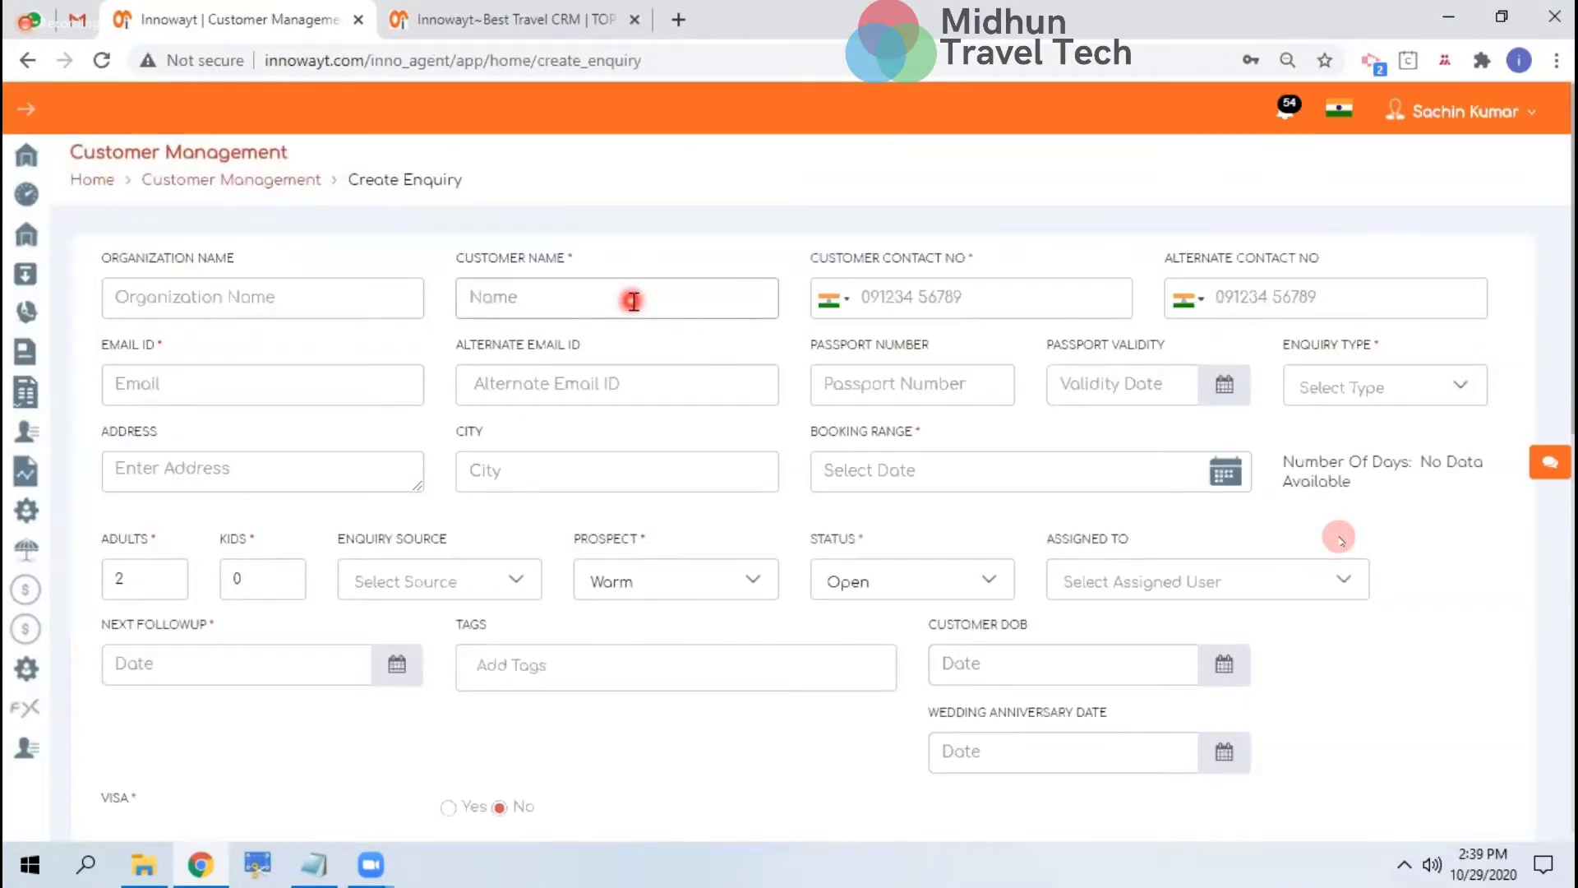
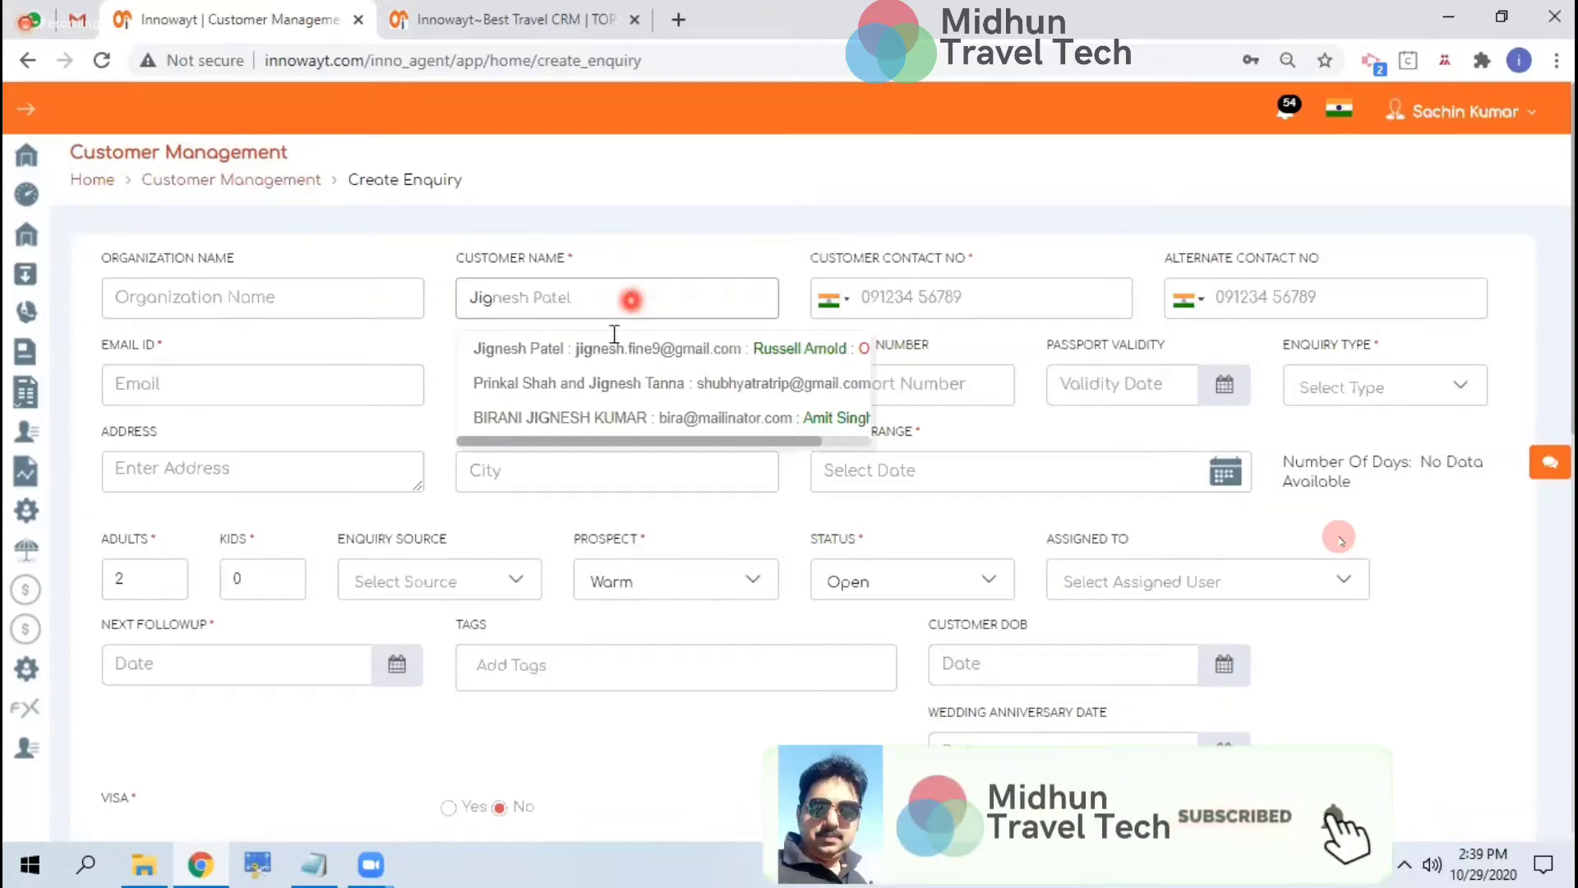
pyautogui.moveTo(598, 450); pyautogui.dragTo(530, 447)
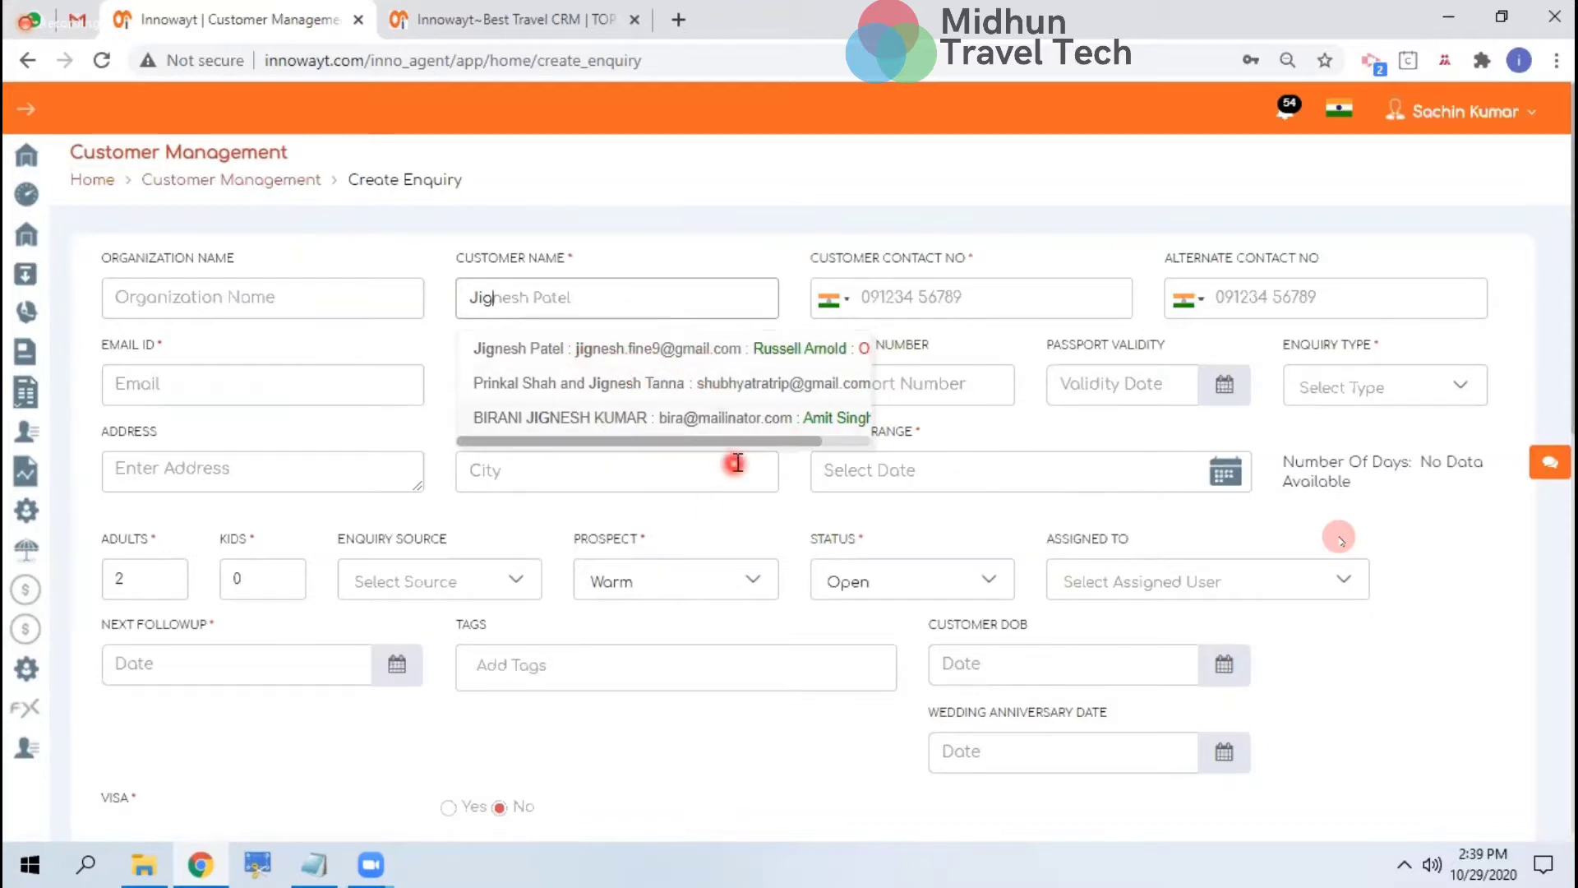
pyautogui.moveTo(748, 450); pyautogui.dragTo(851, 444)
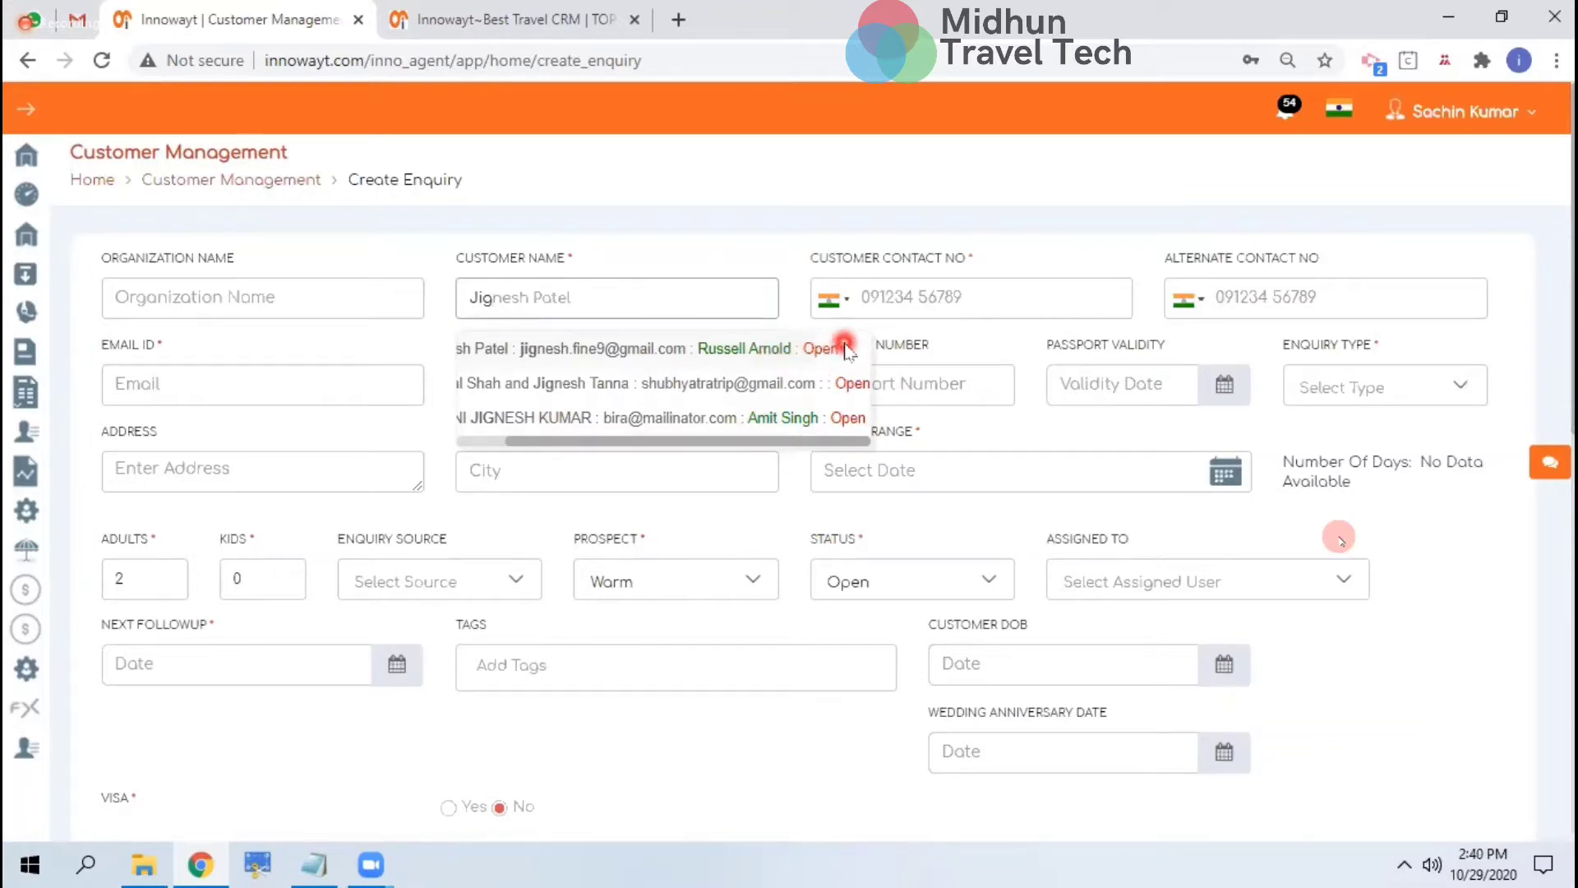
pyautogui.click(691, 349)
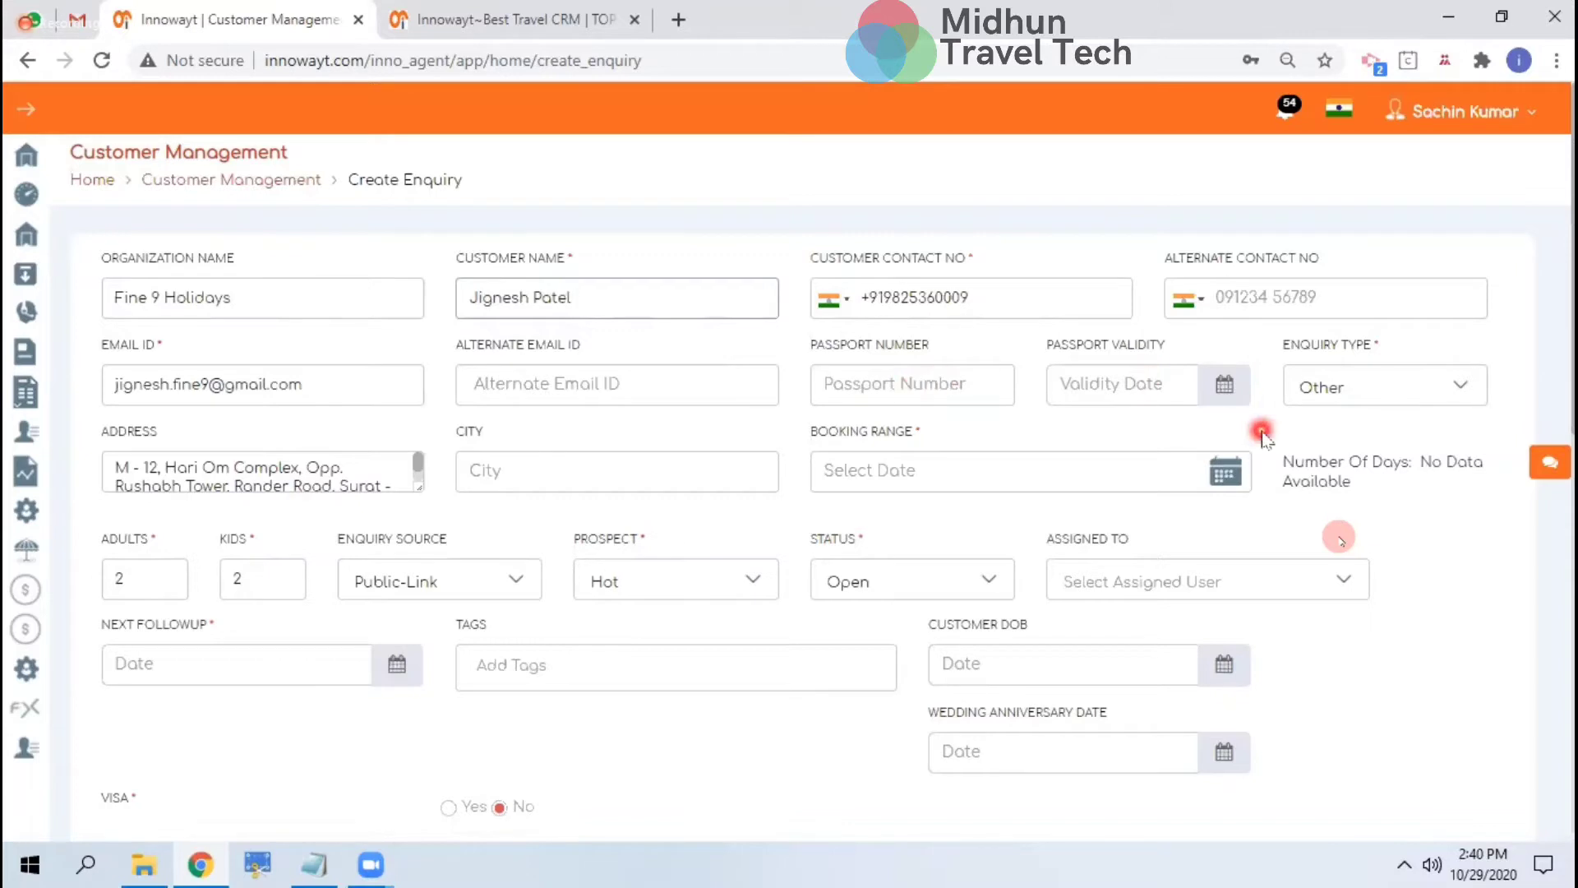
# Keep Other as the enquiry type and set the booking dates to 10–14 November 2020
pyautogui.click(1430, 396)
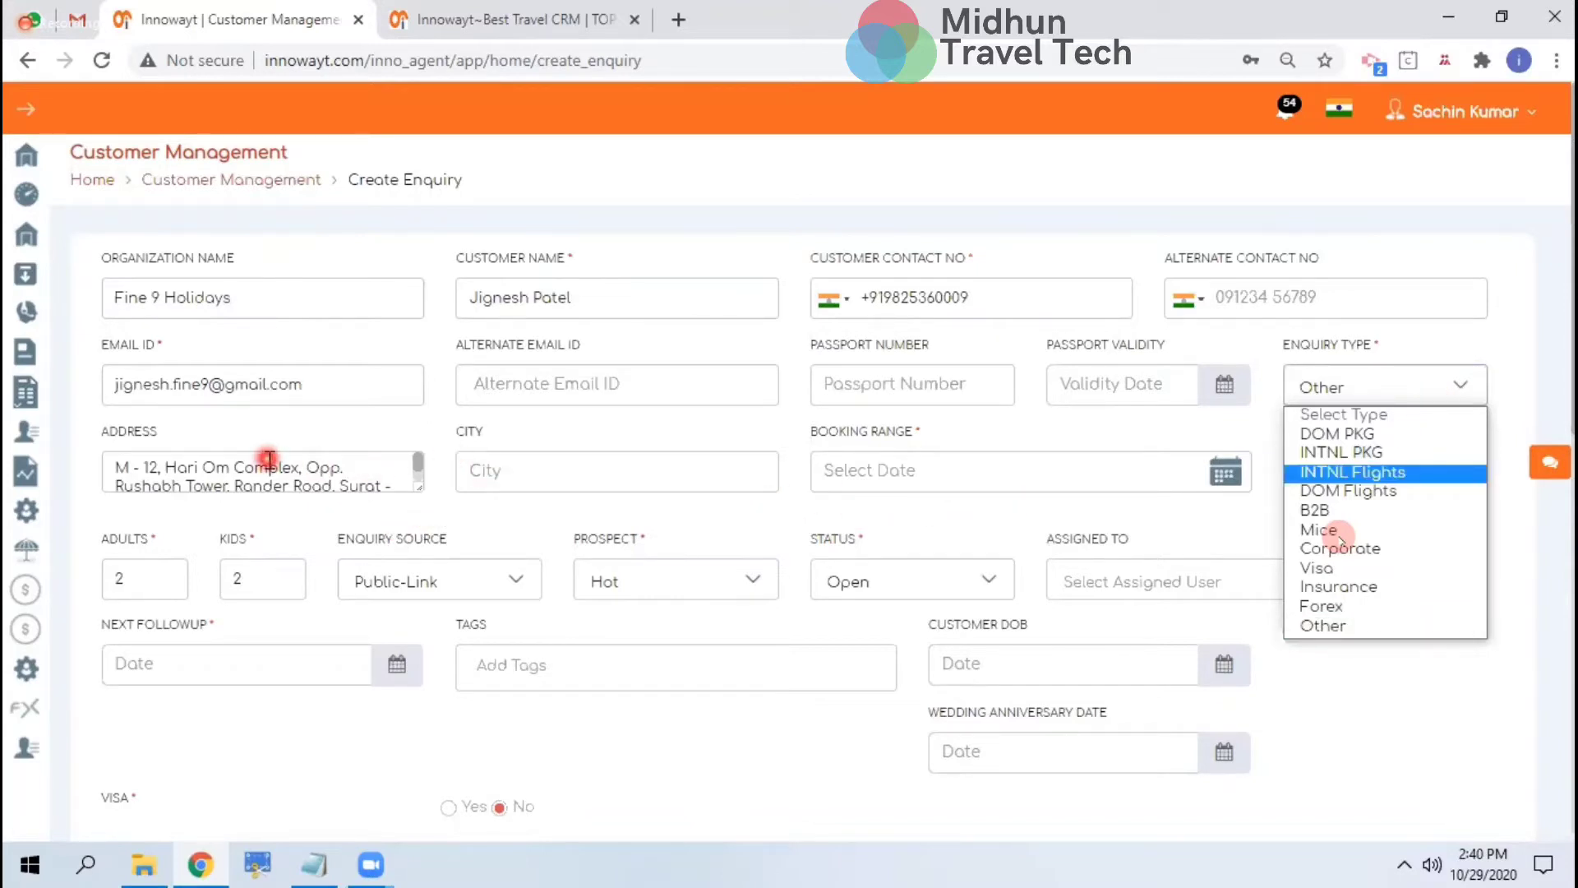
pyautogui.click(1029, 500)
pyautogui.scroll(-2, 1028, 500)
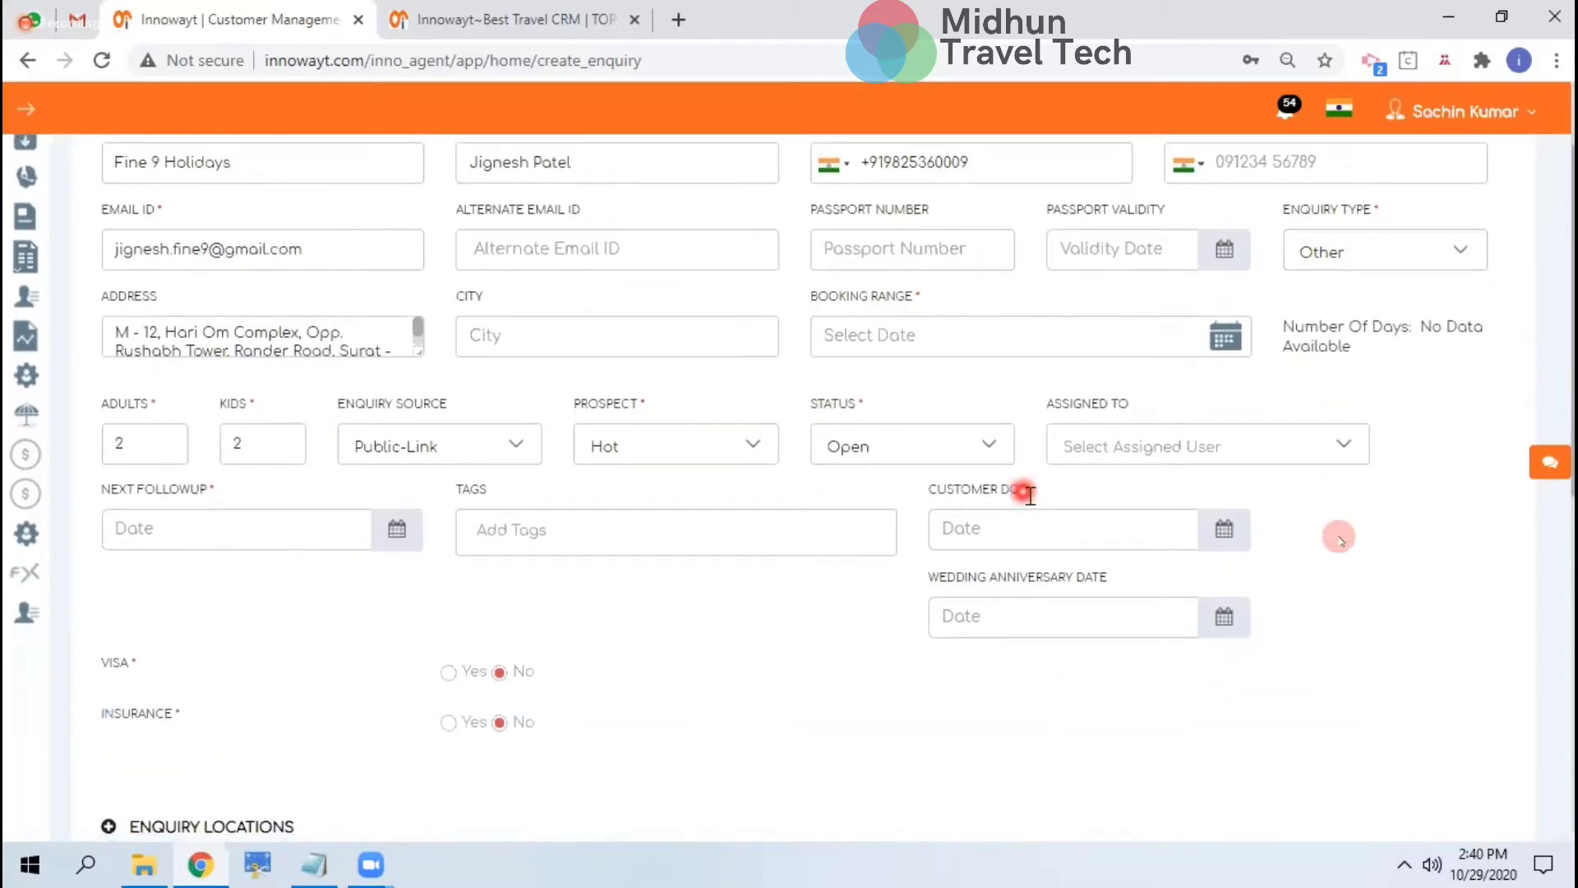
pyautogui.click(1018, 346)
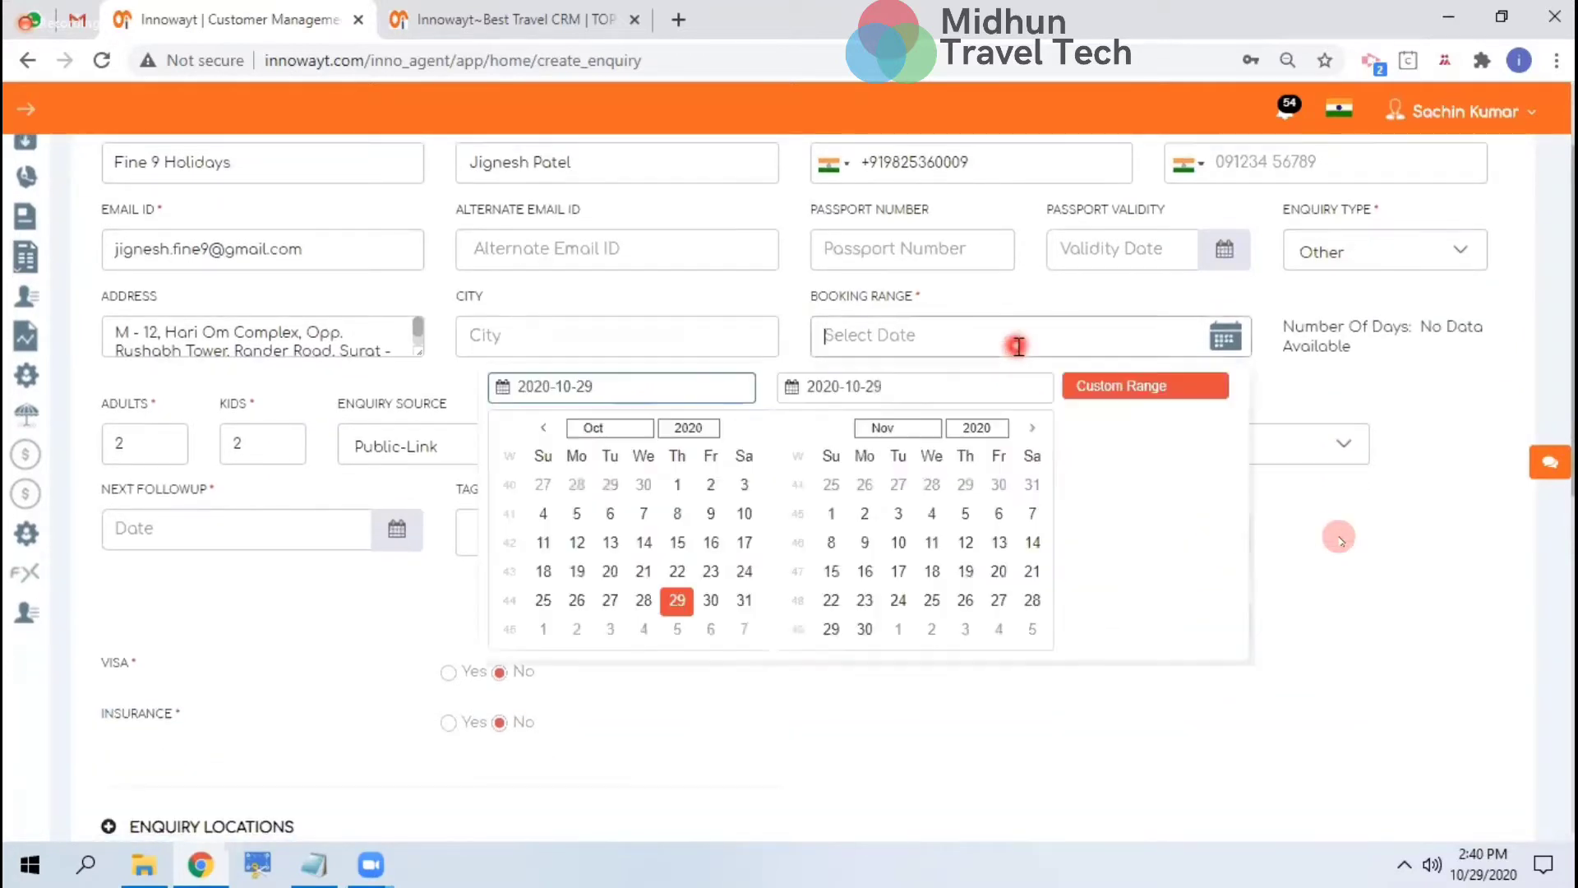
pyautogui.click(904, 516)
pyautogui.click(900, 543)
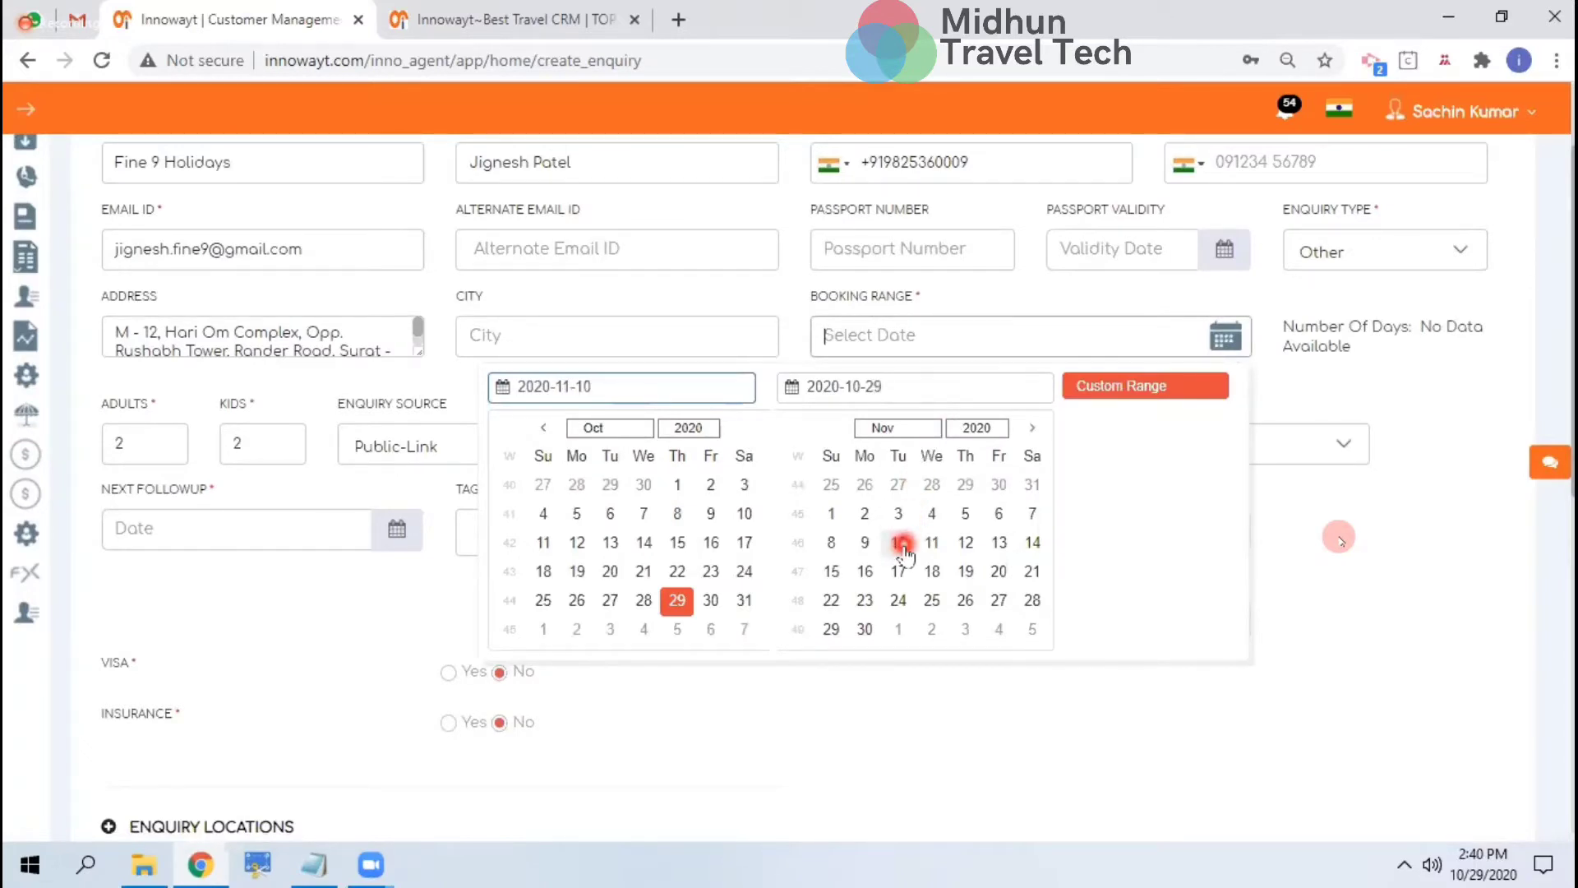
pyautogui.click(1016, 549)
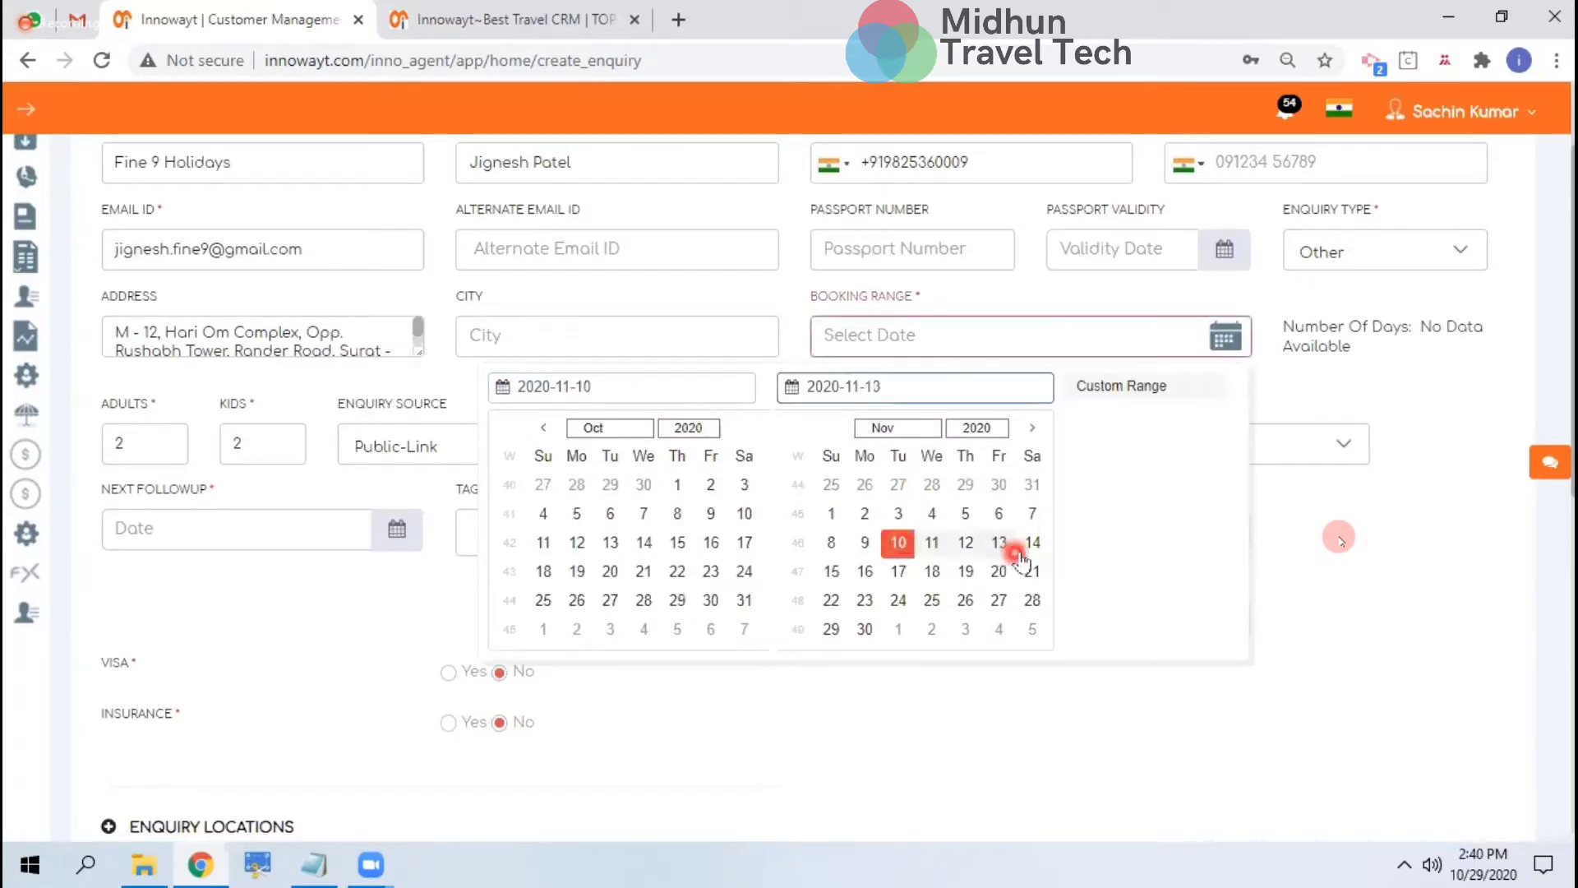
pyautogui.click(1031, 545)
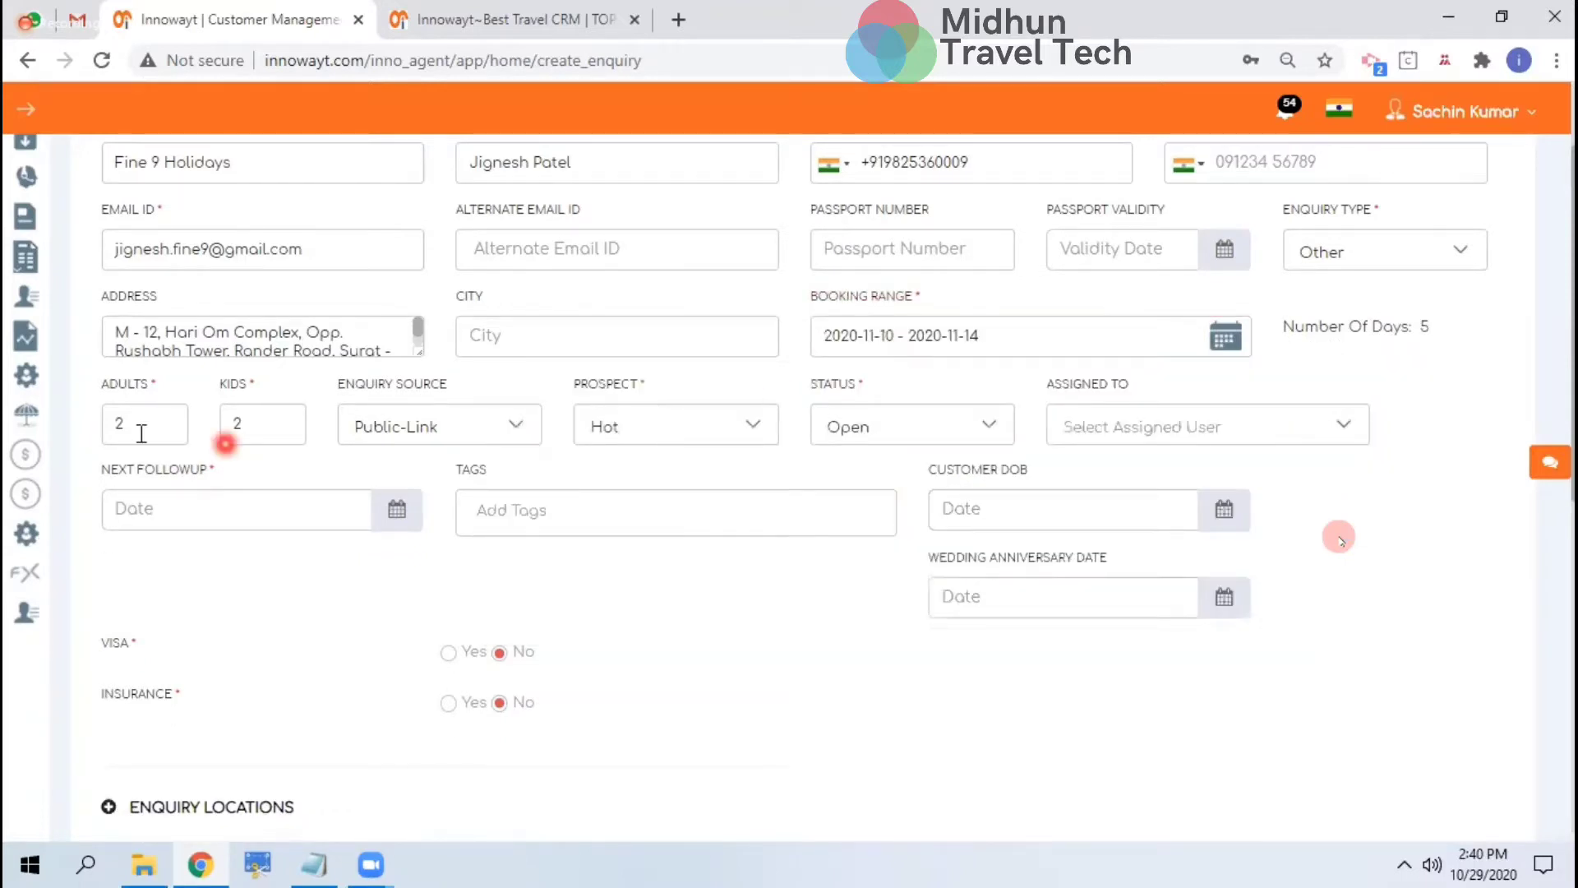
# Keep Public-Link as the enquiry source after checking the prospect rating options
pyautogui.click(411, 444)
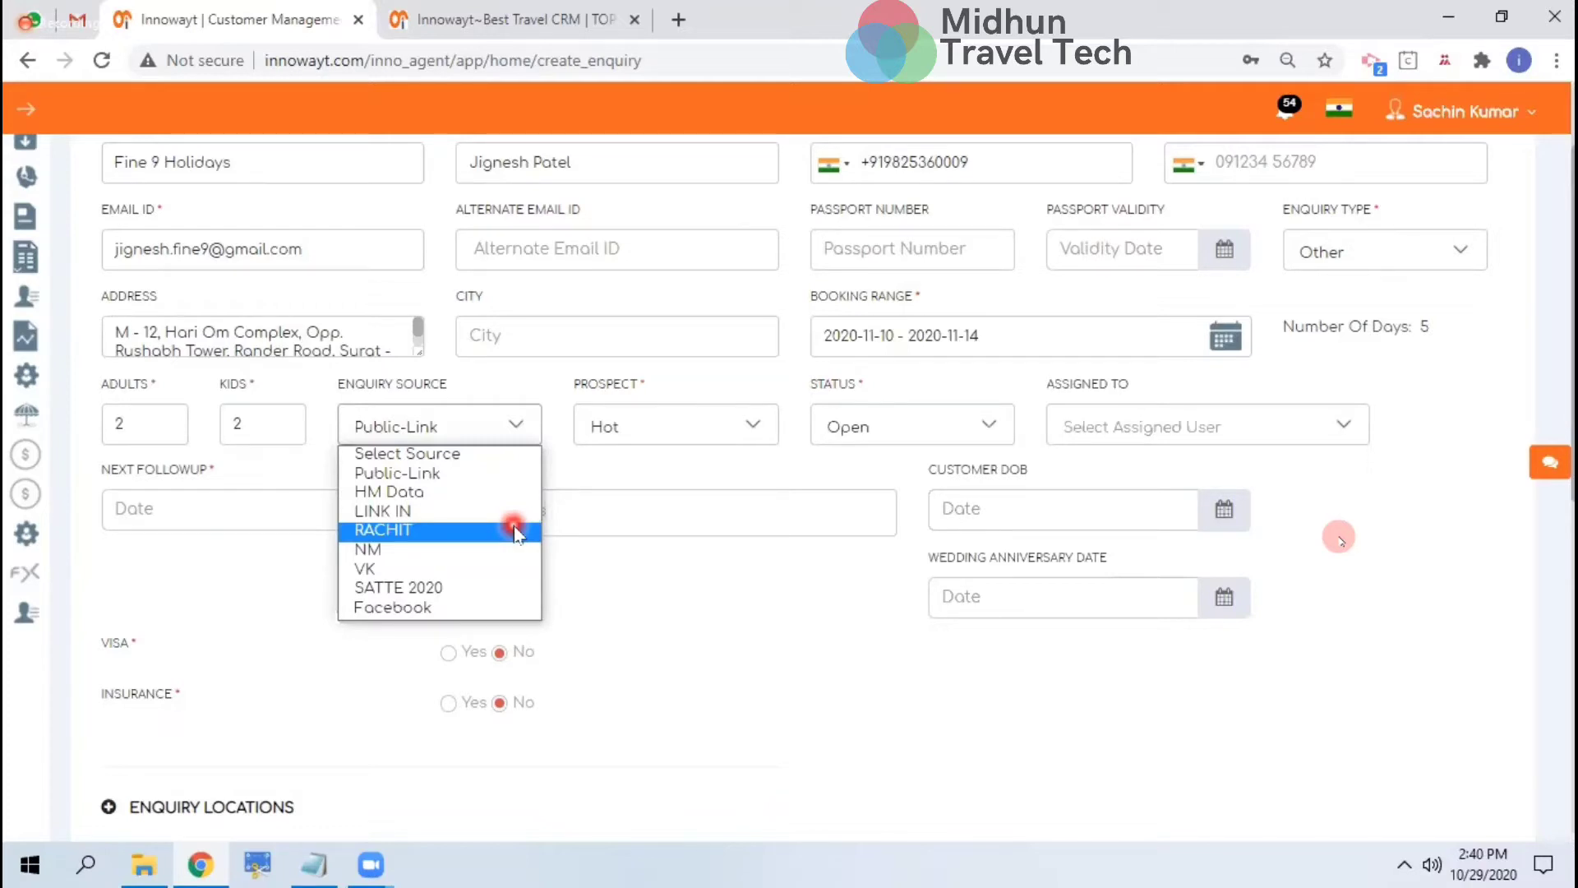
pyautogui.click(638, 429)
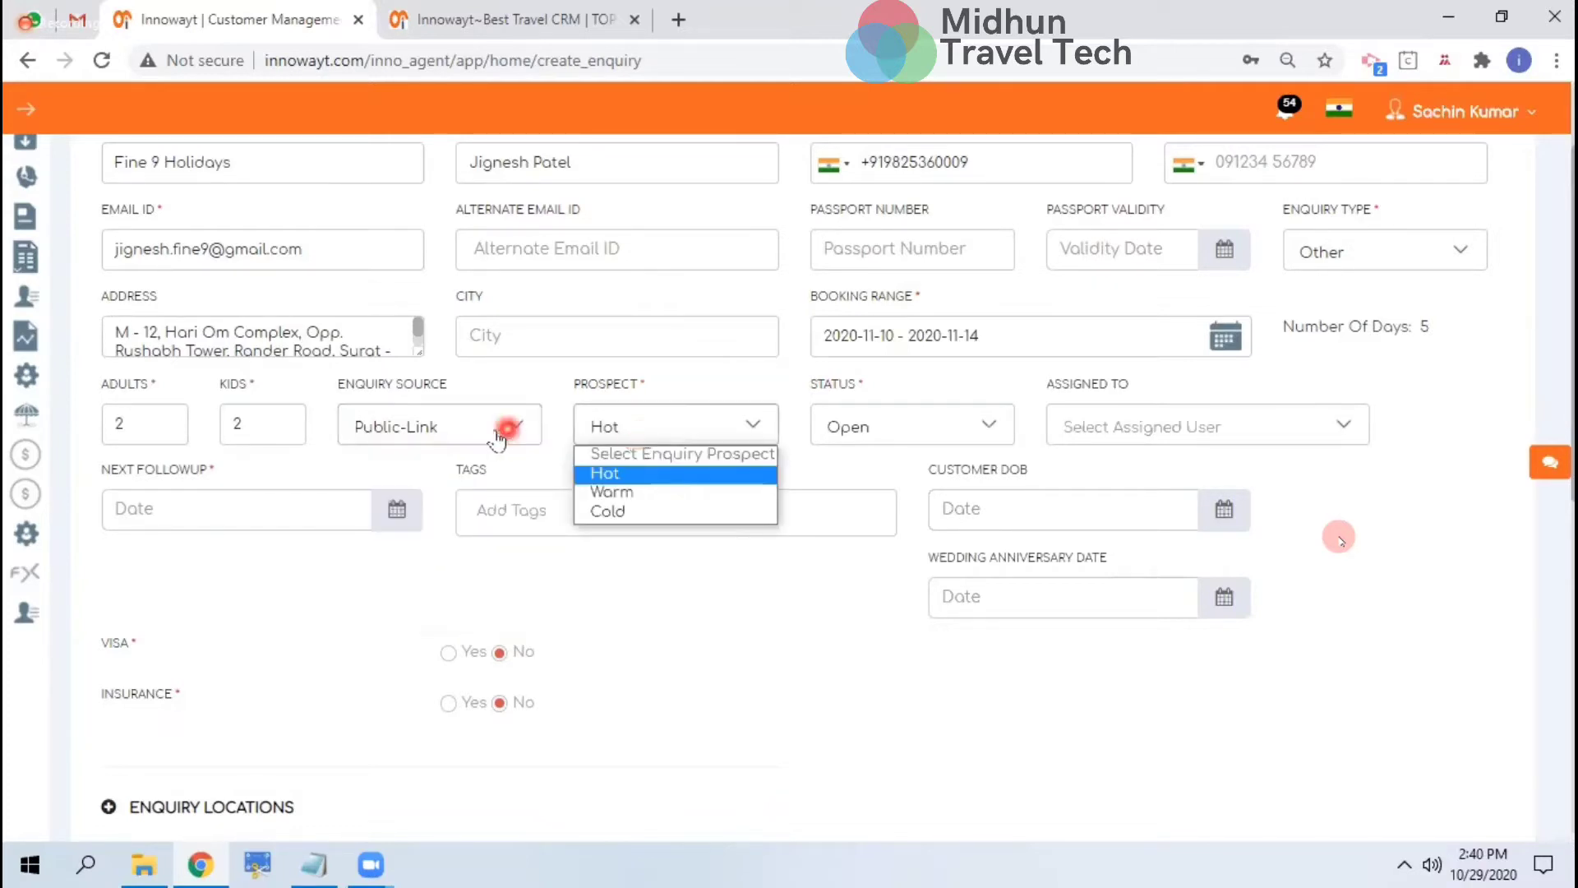
pyautogui.click(498, 436)
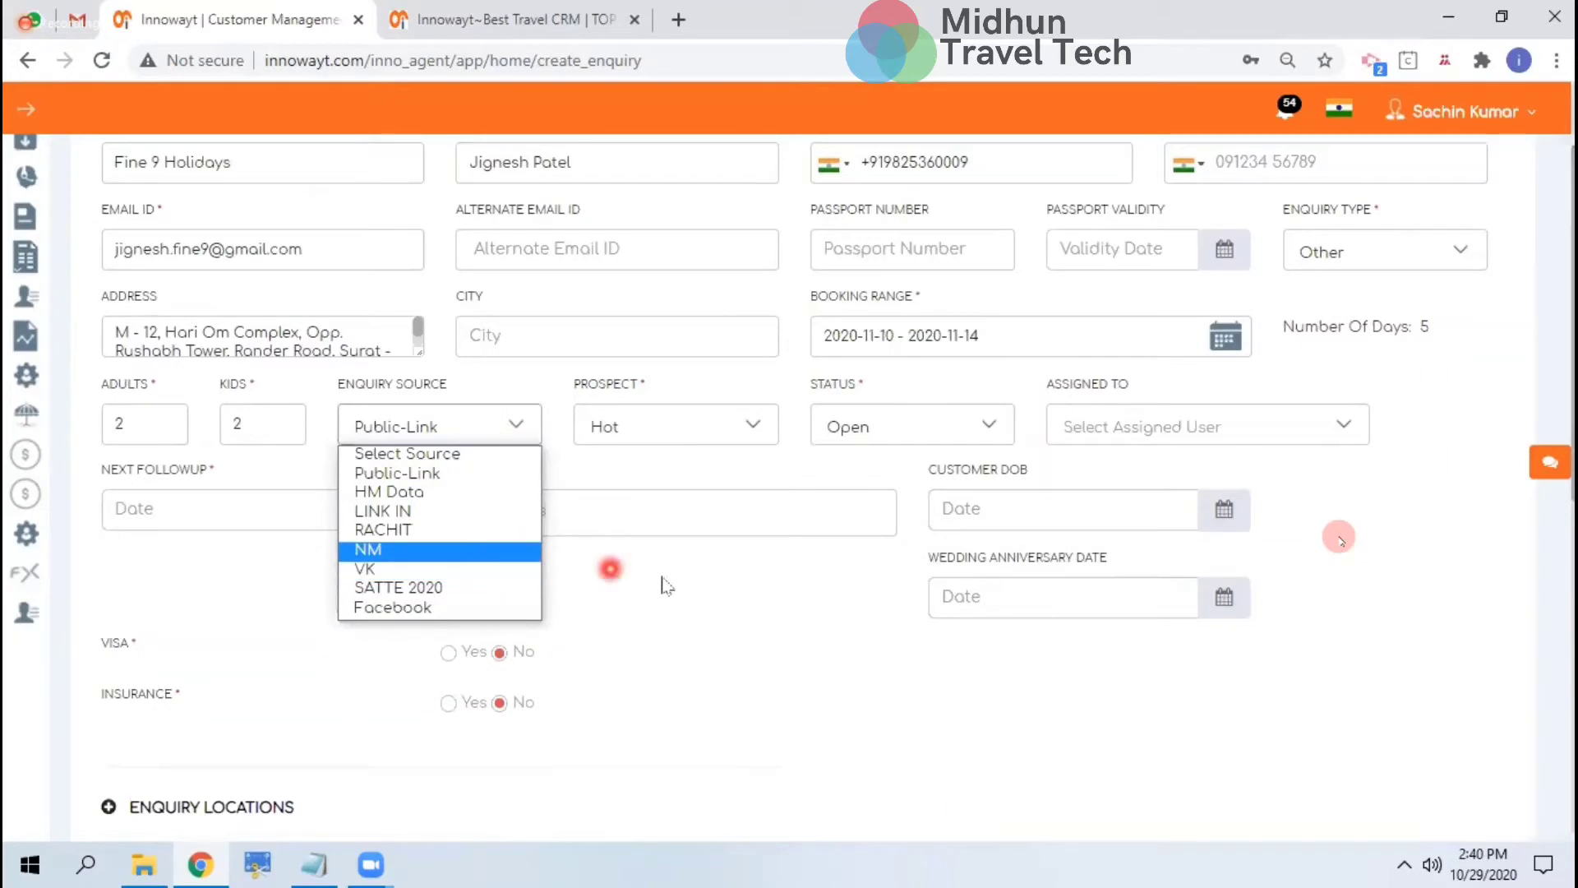
pyautogui.click(581, 573)
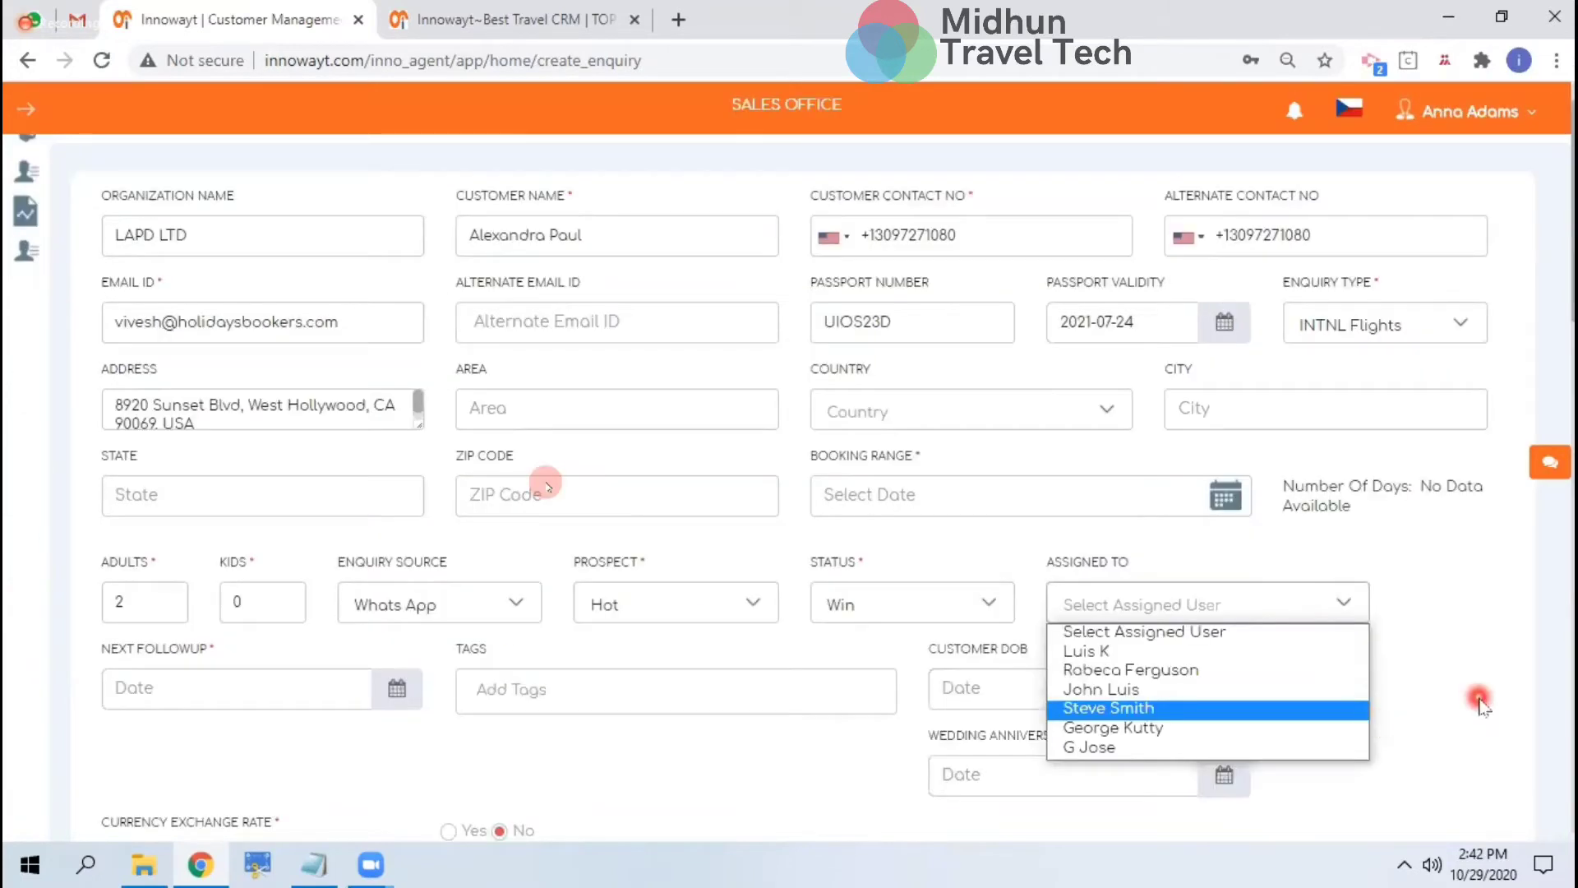
# Schedule the next follow-up for 30 October 2020 at 13:00
pyautogui.click(1480, 704)
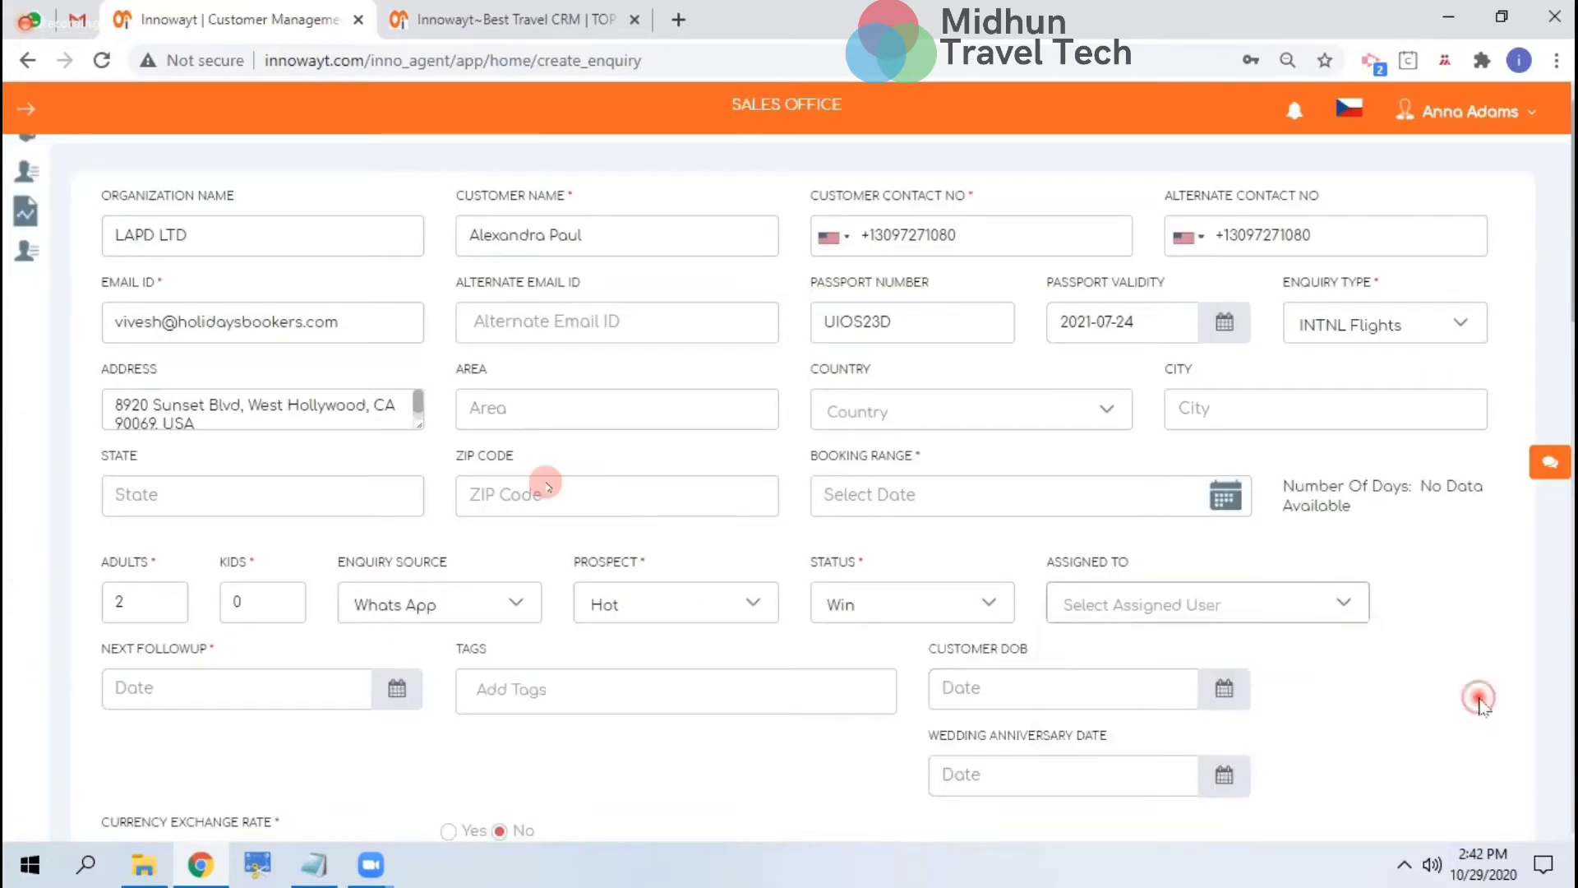
pyautogui.scroll(-2, 390, 698)
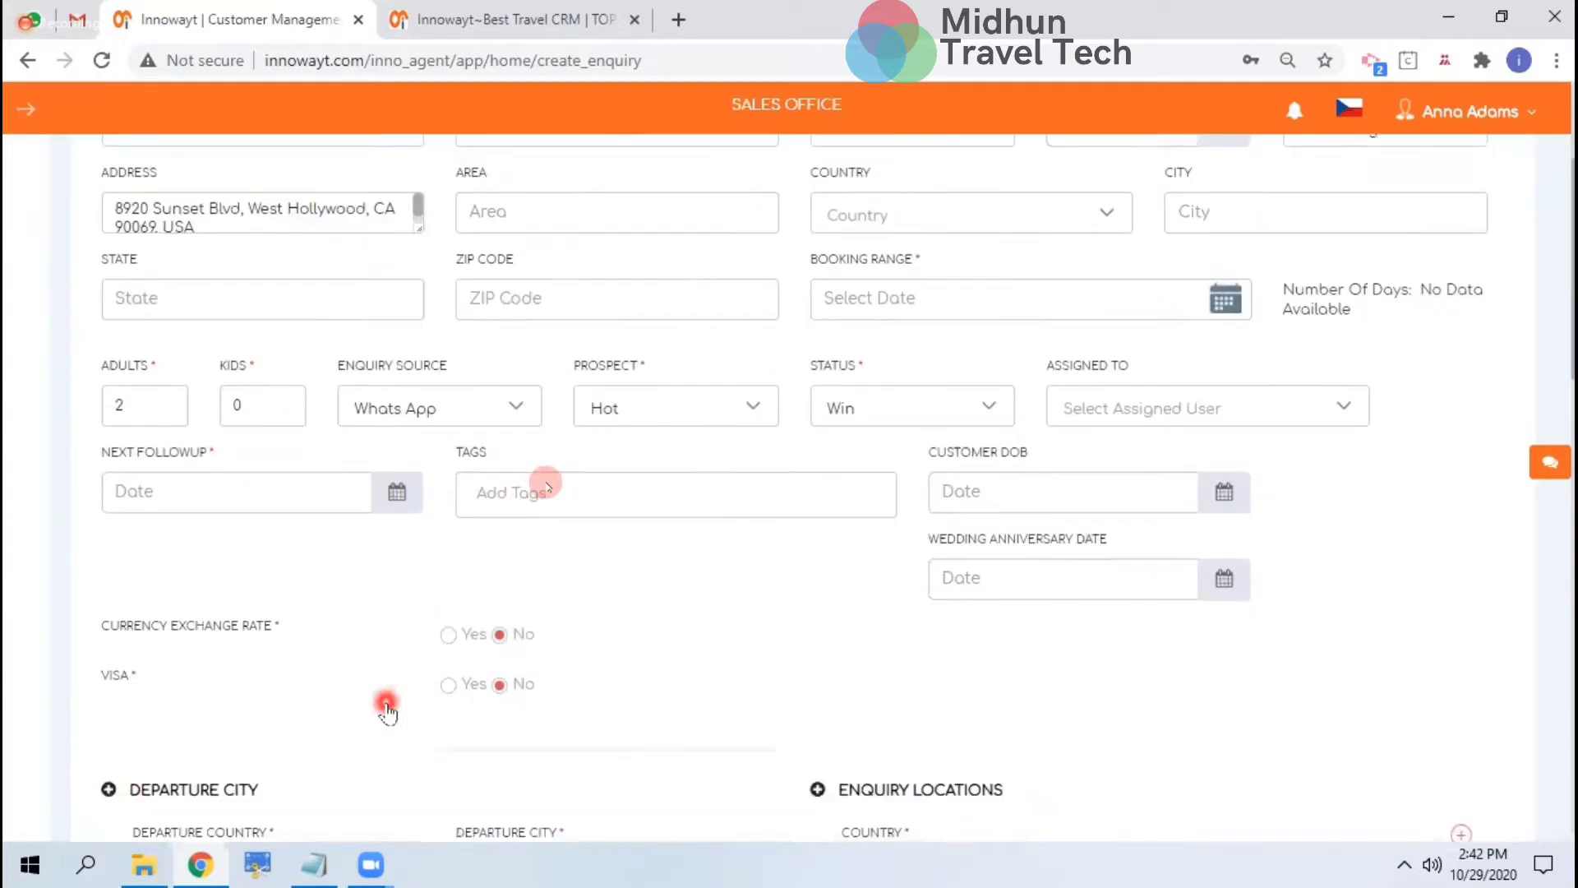
pyautogui.click(285, 494)
pyautogui.click(268, 715)
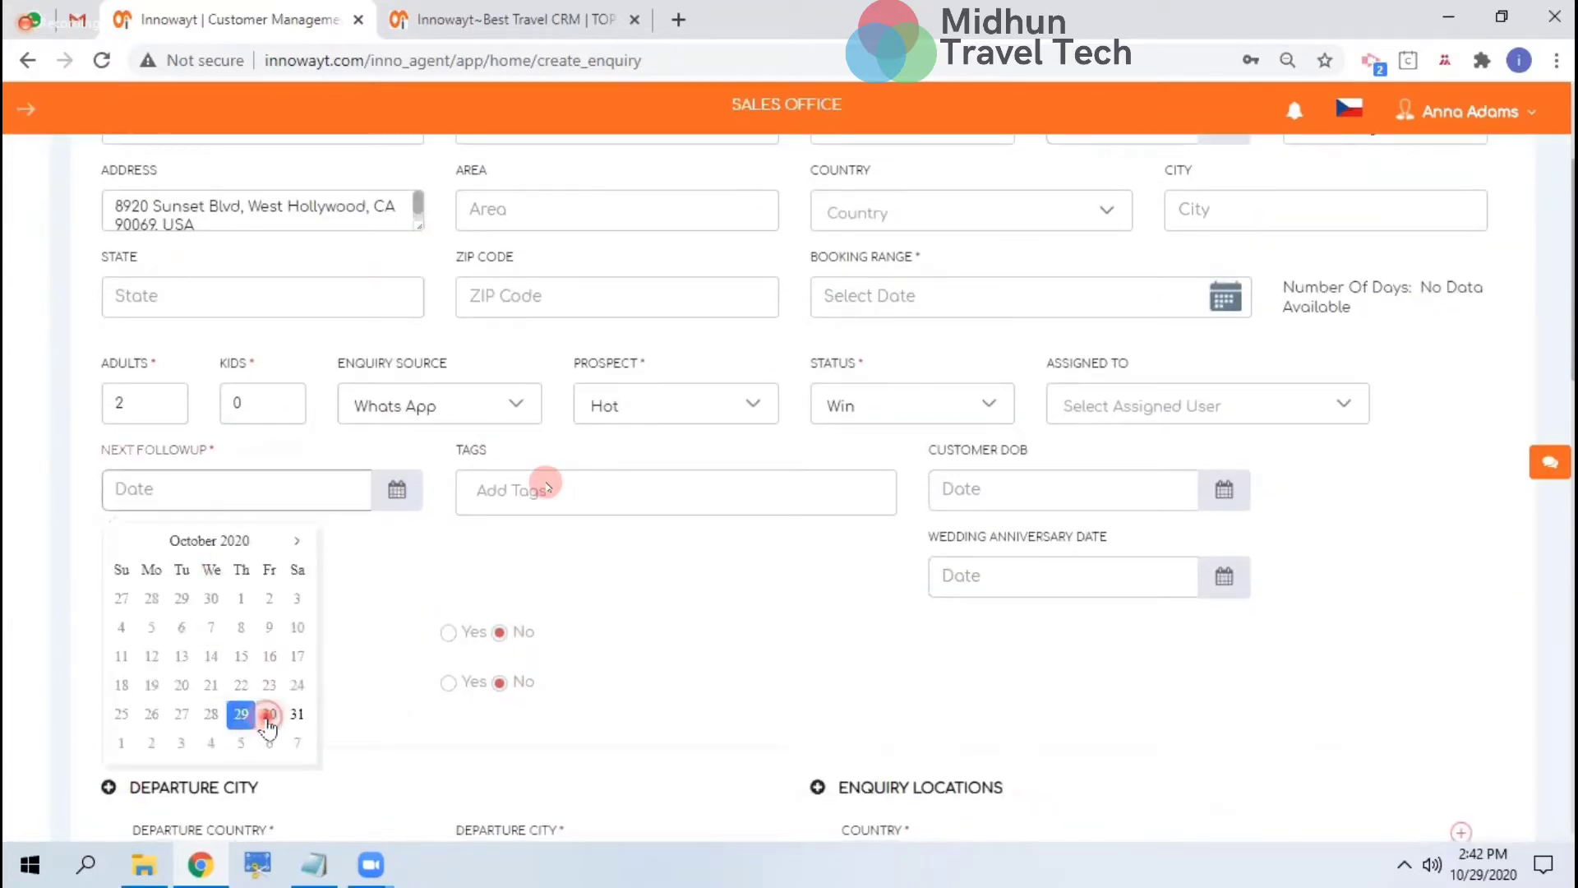
pyautogui.click(181, 669)
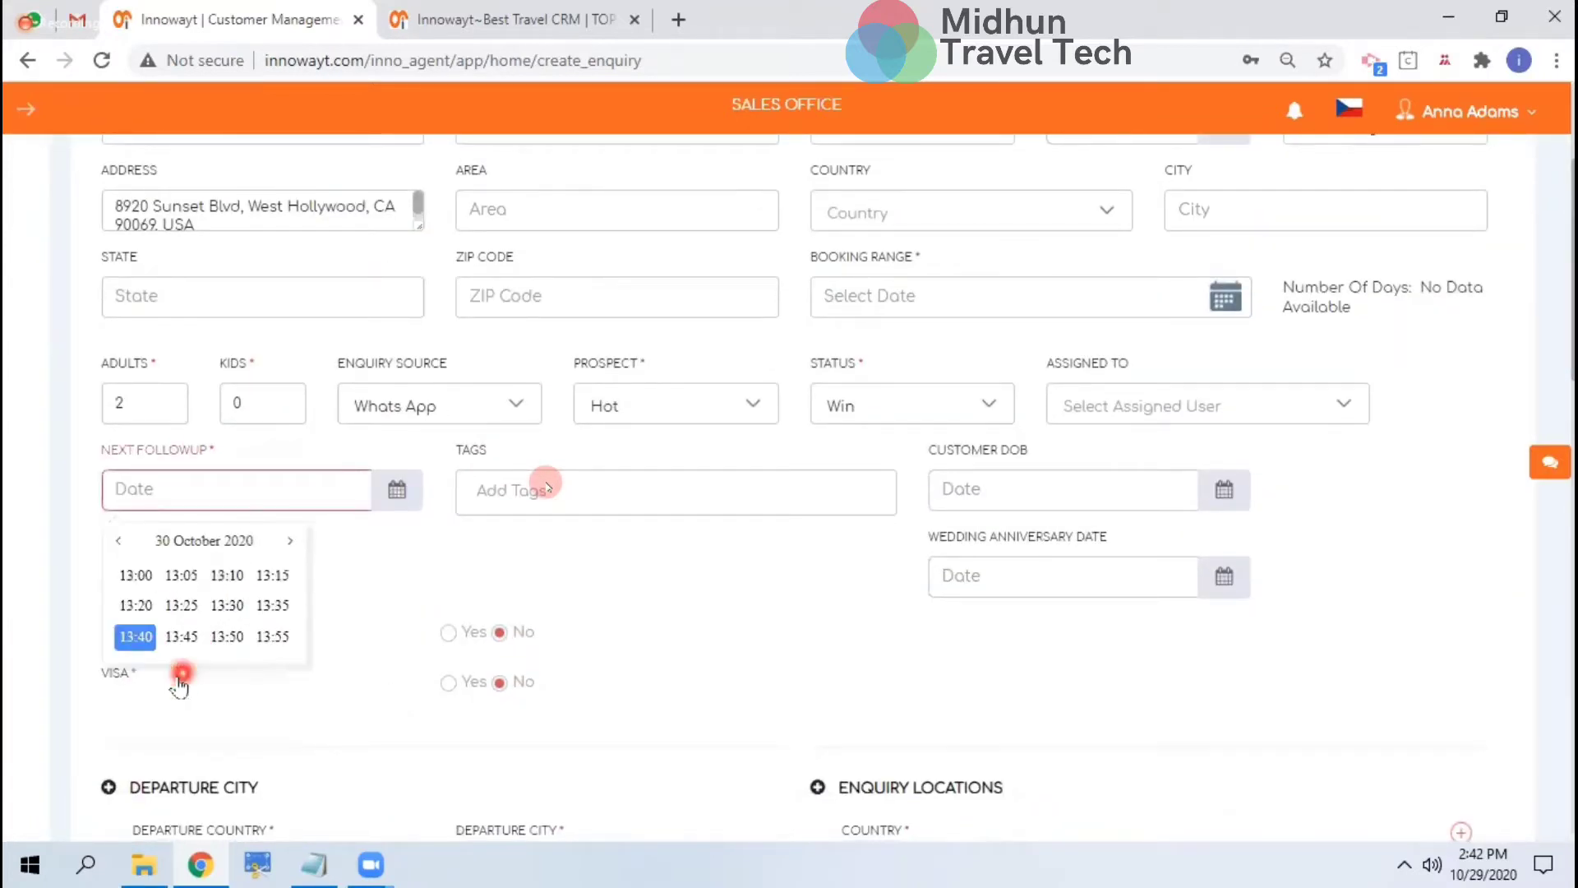
pyautogui.click(137, 578)
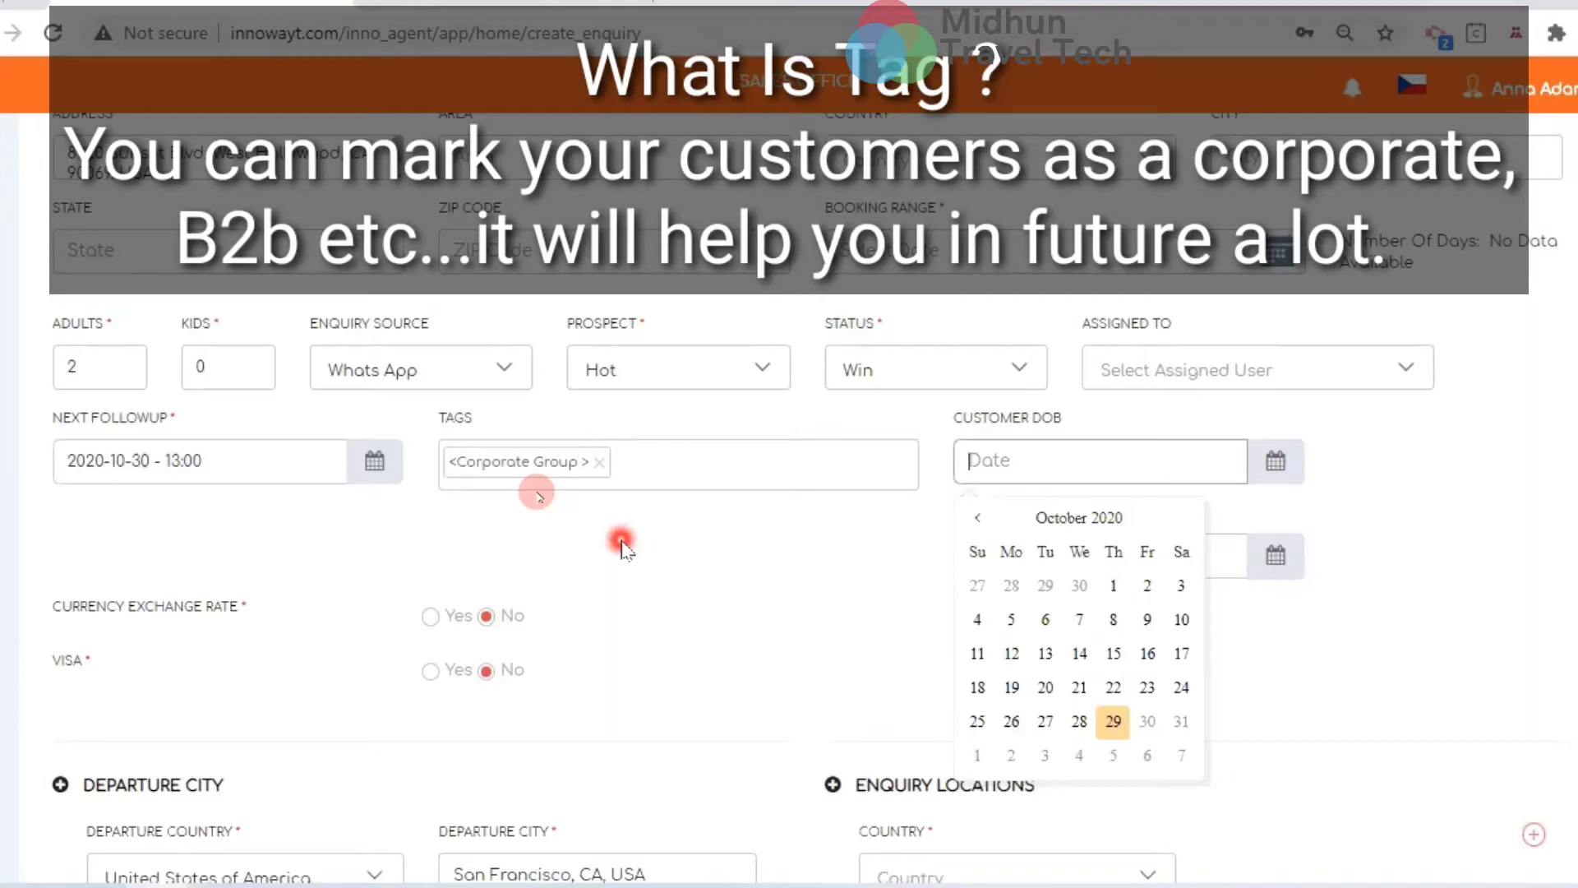
pyautogui.scroll(-3, 730, 469)
pyautogui.click(819, 399)
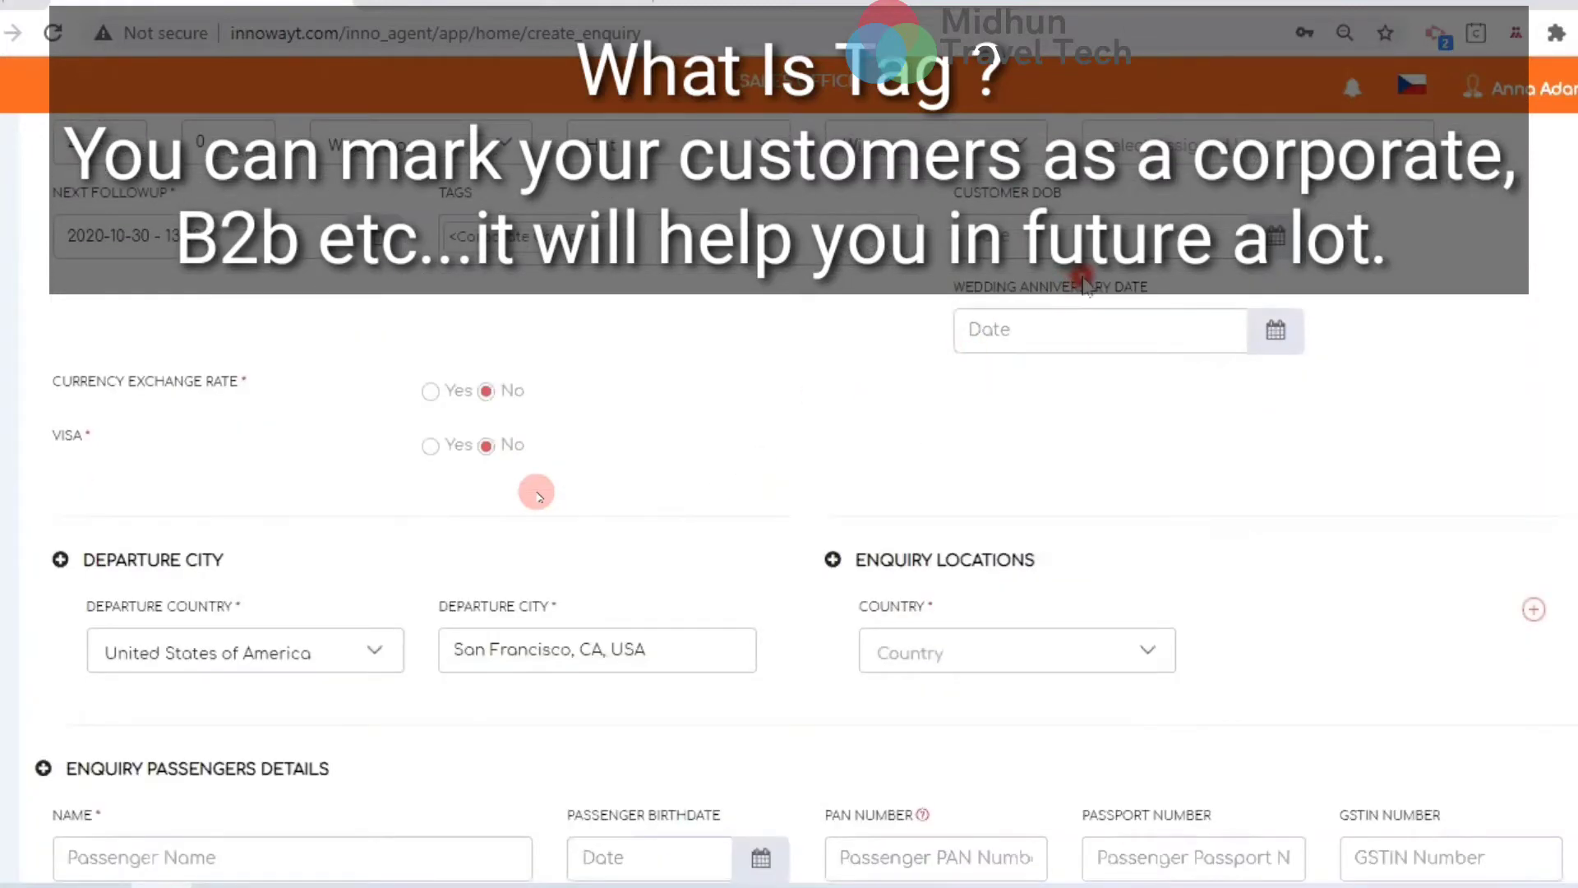
pyautogui.click(762, 228)
pyautogui.write('B2b')
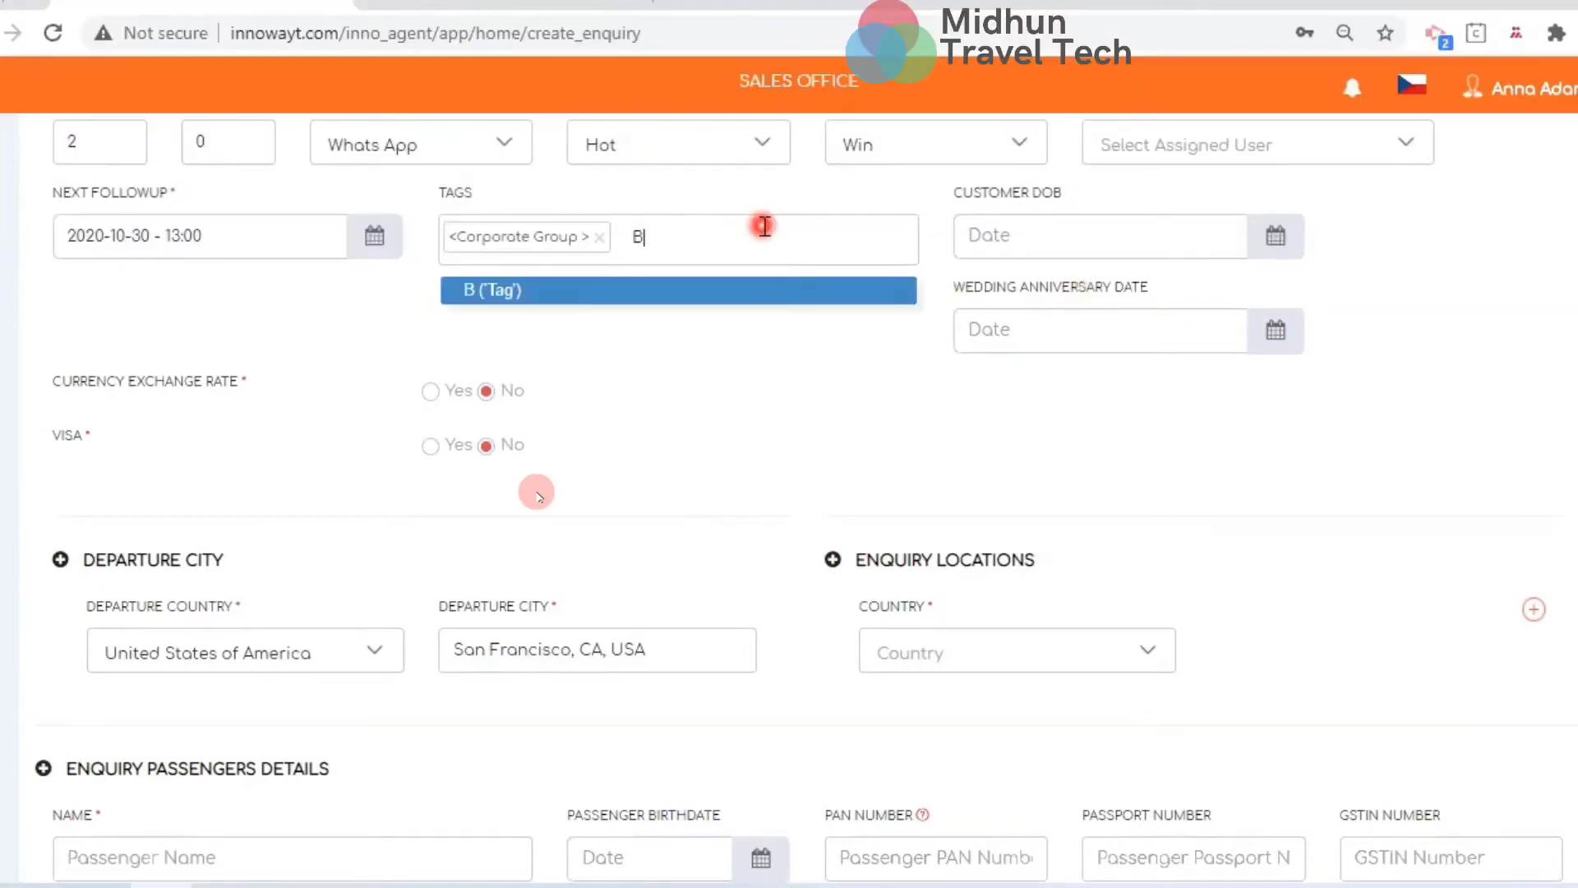
pyautogui.press('BackSpace')
pyautogui.press('BackSpace')
pyautogui.press('BackSpace')
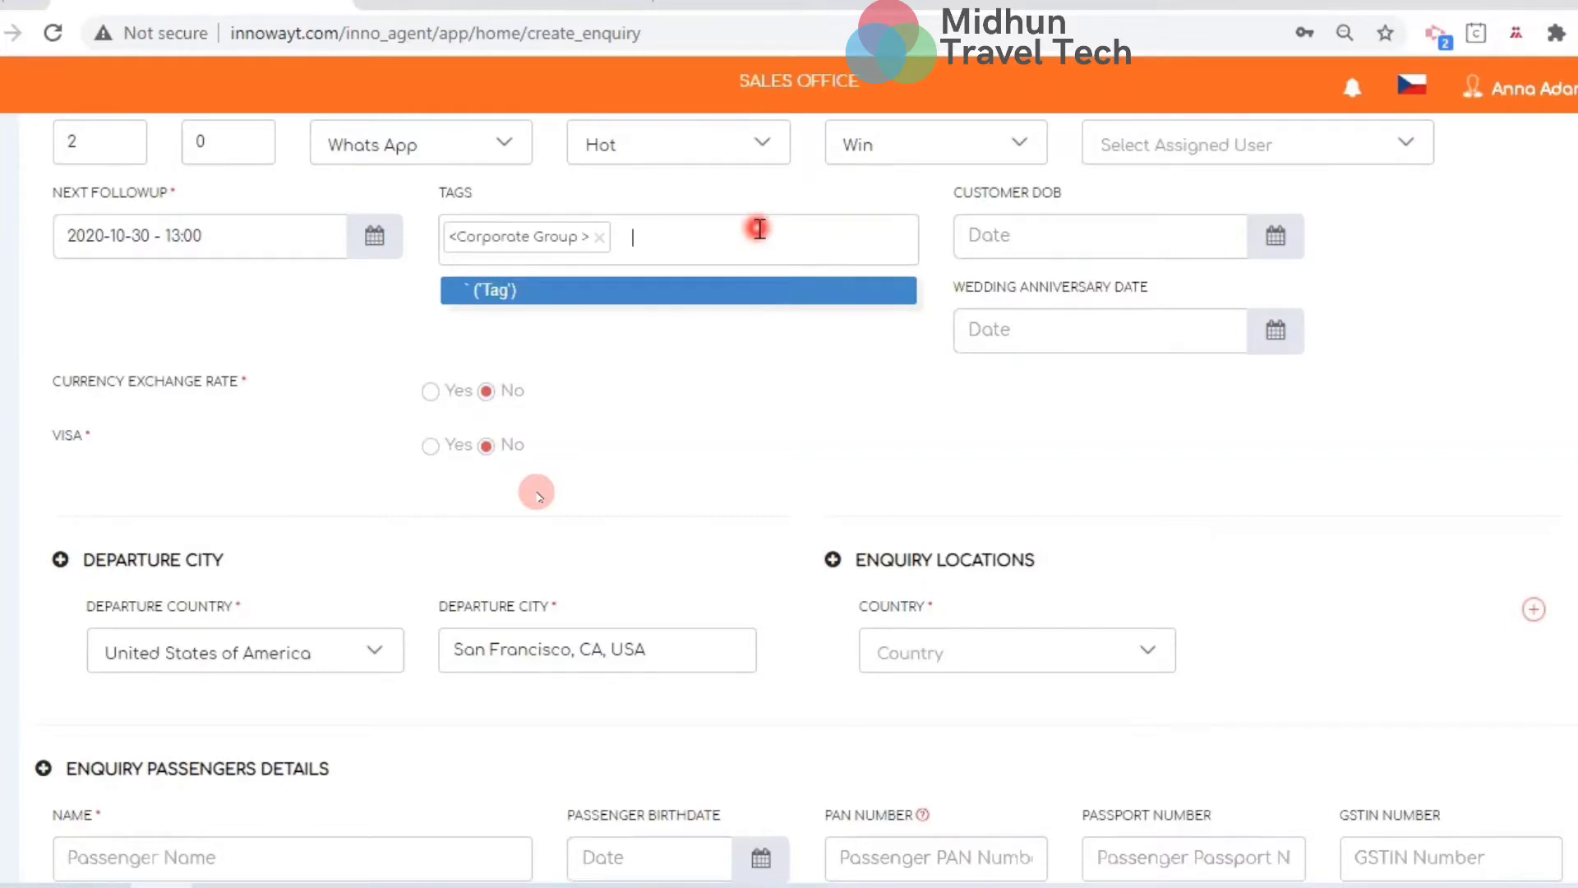
pyautogui.press('Tab')
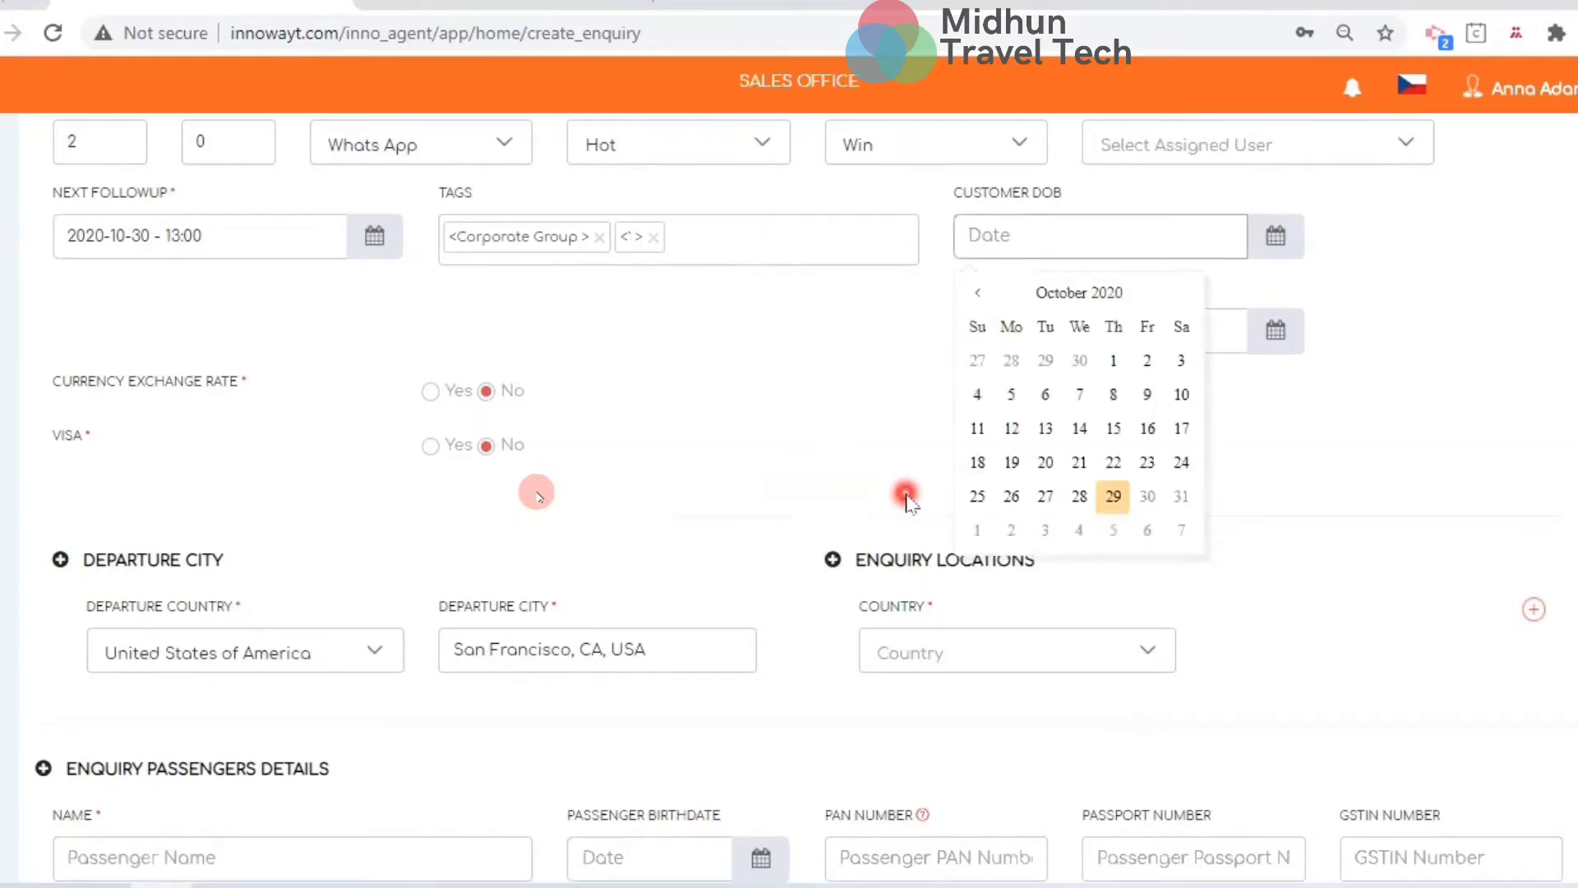
pyautogui.click(907, 498)
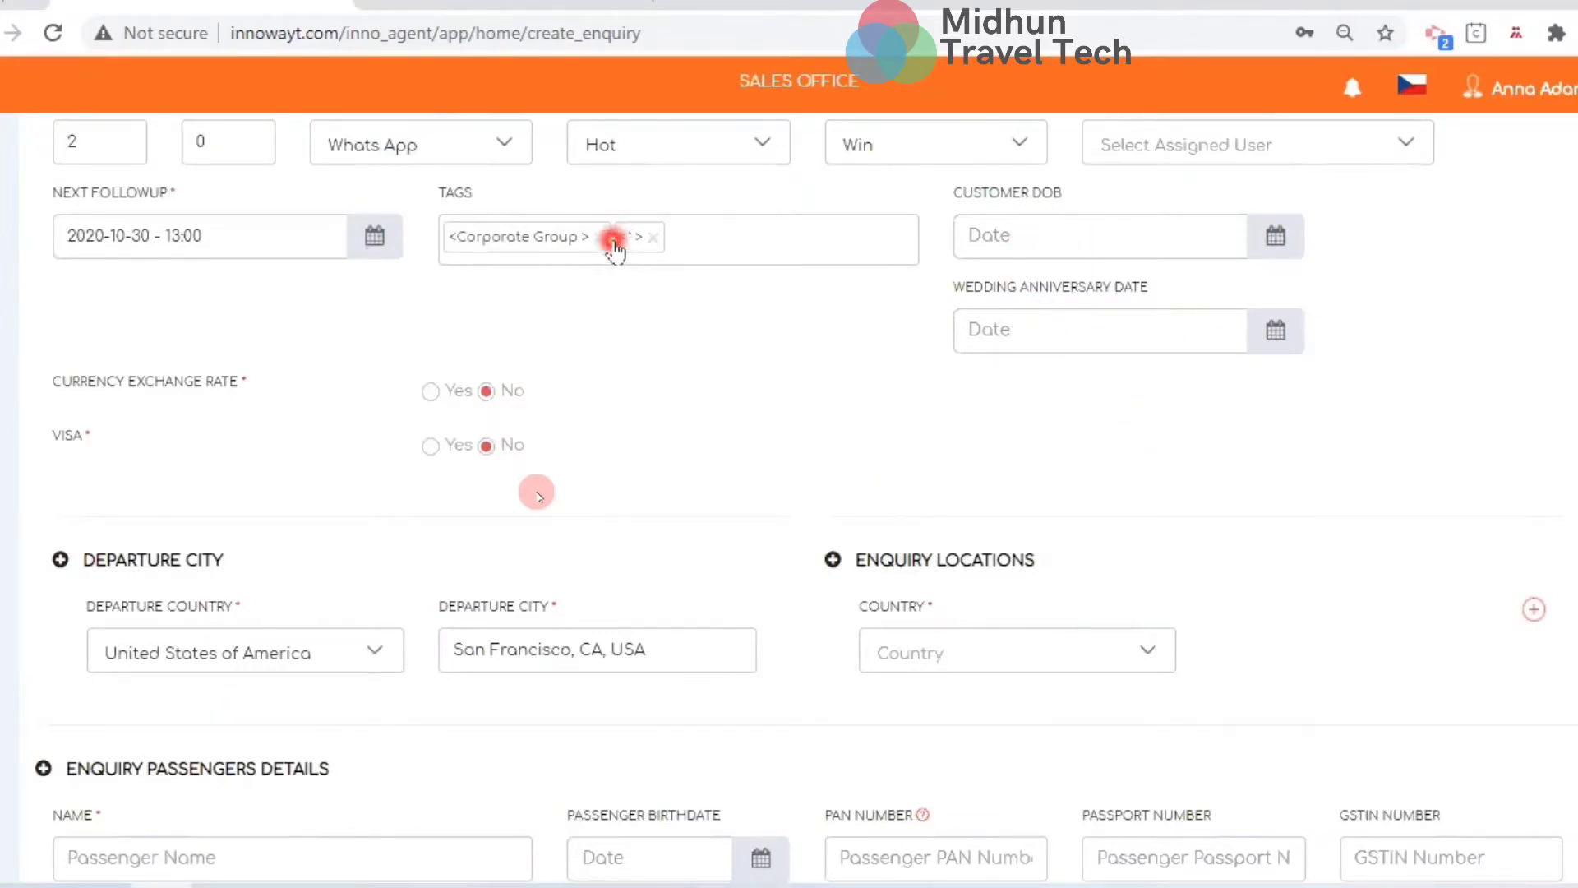
pyautogui.click(654, 237)
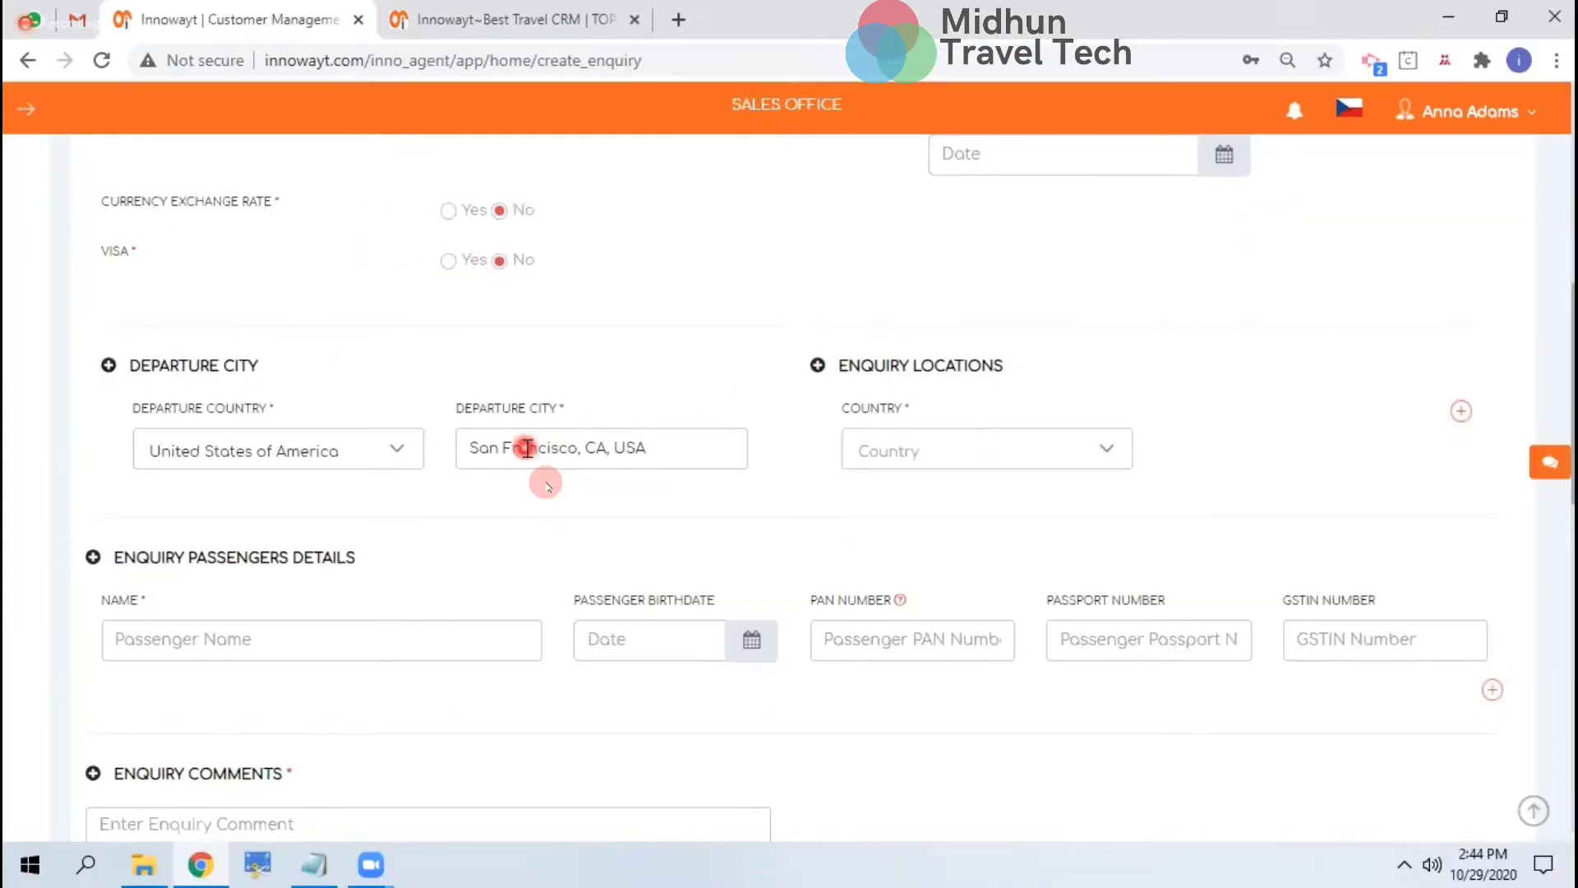
# Set the first enquiry location to Zürich, Switzerland
pyautogui.scroll(-3, 526, 448)
pyautogui.scroll(2, 511, 413)
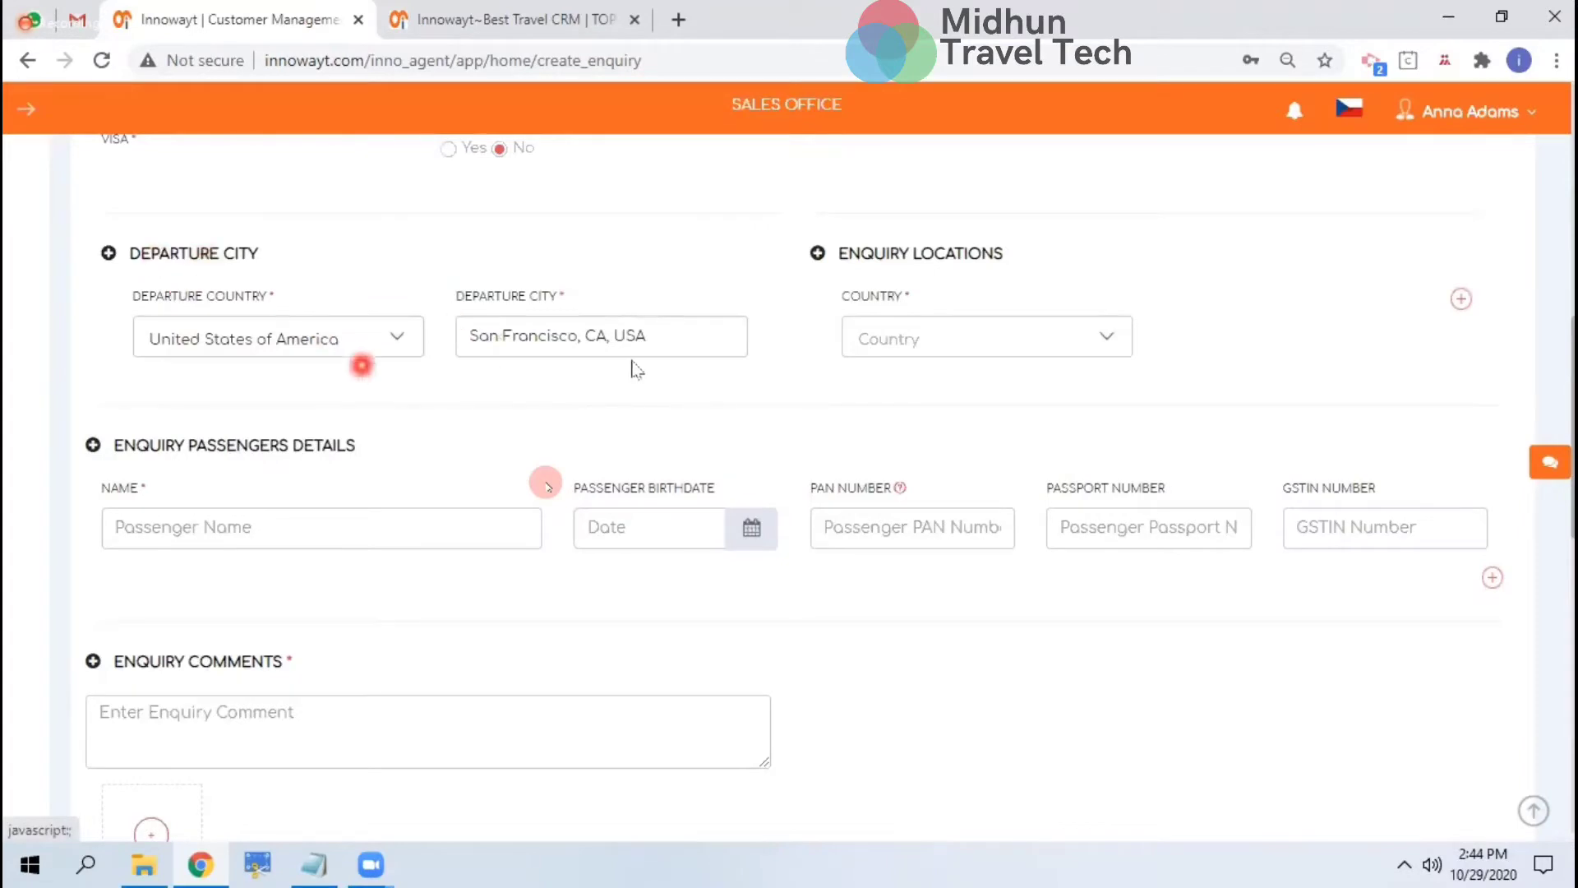
pyautogui.click(923, 352)
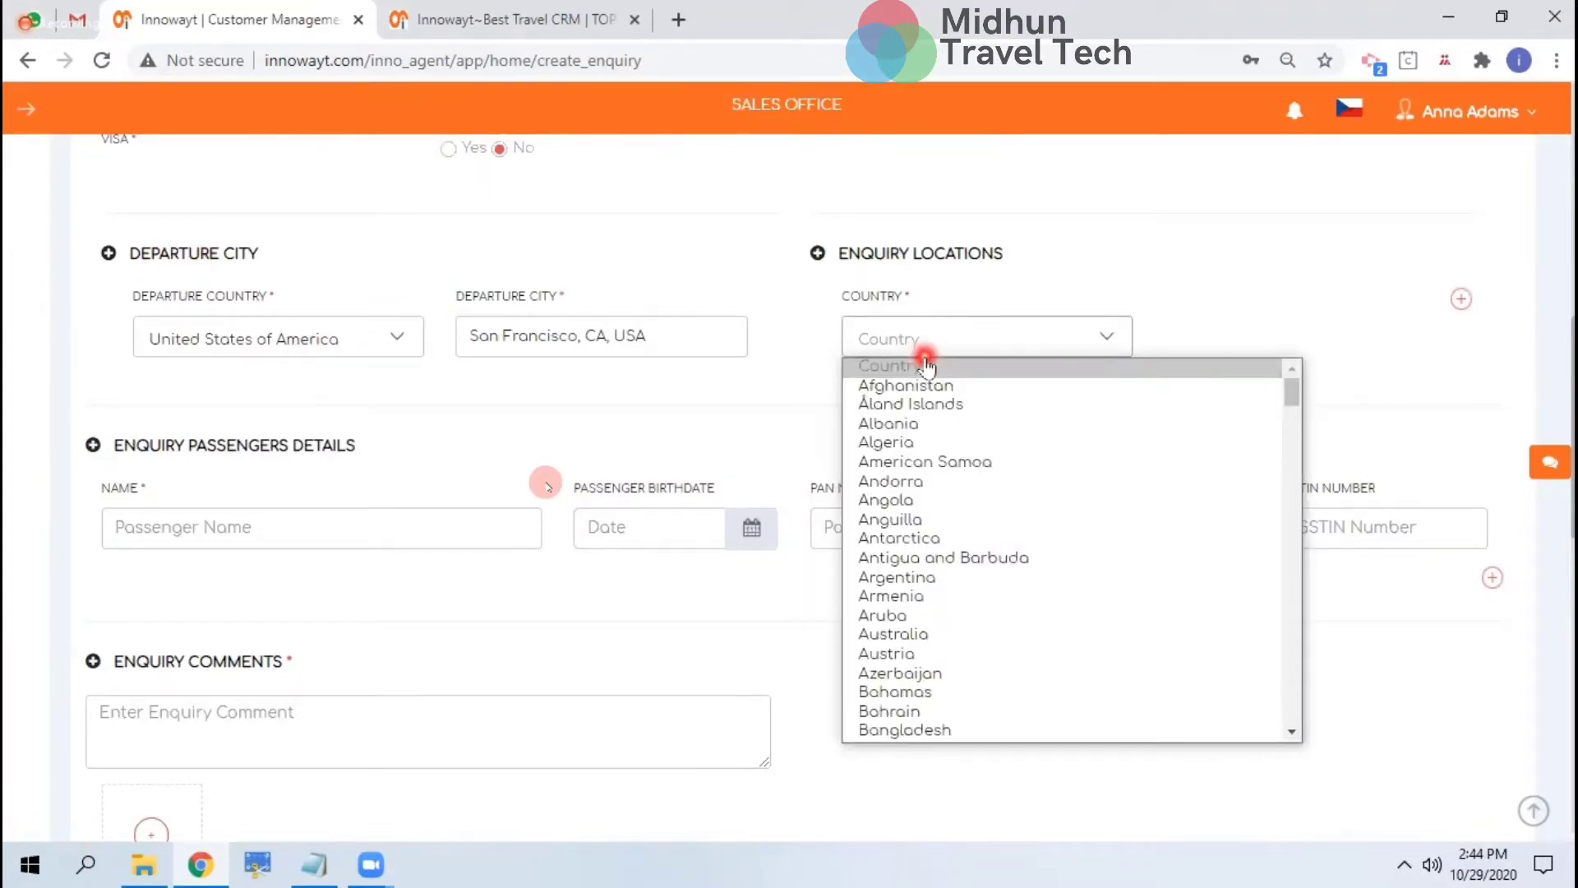
pyautogui.press('i')
pyautogui.press('n')
pyautogui.press('Return')
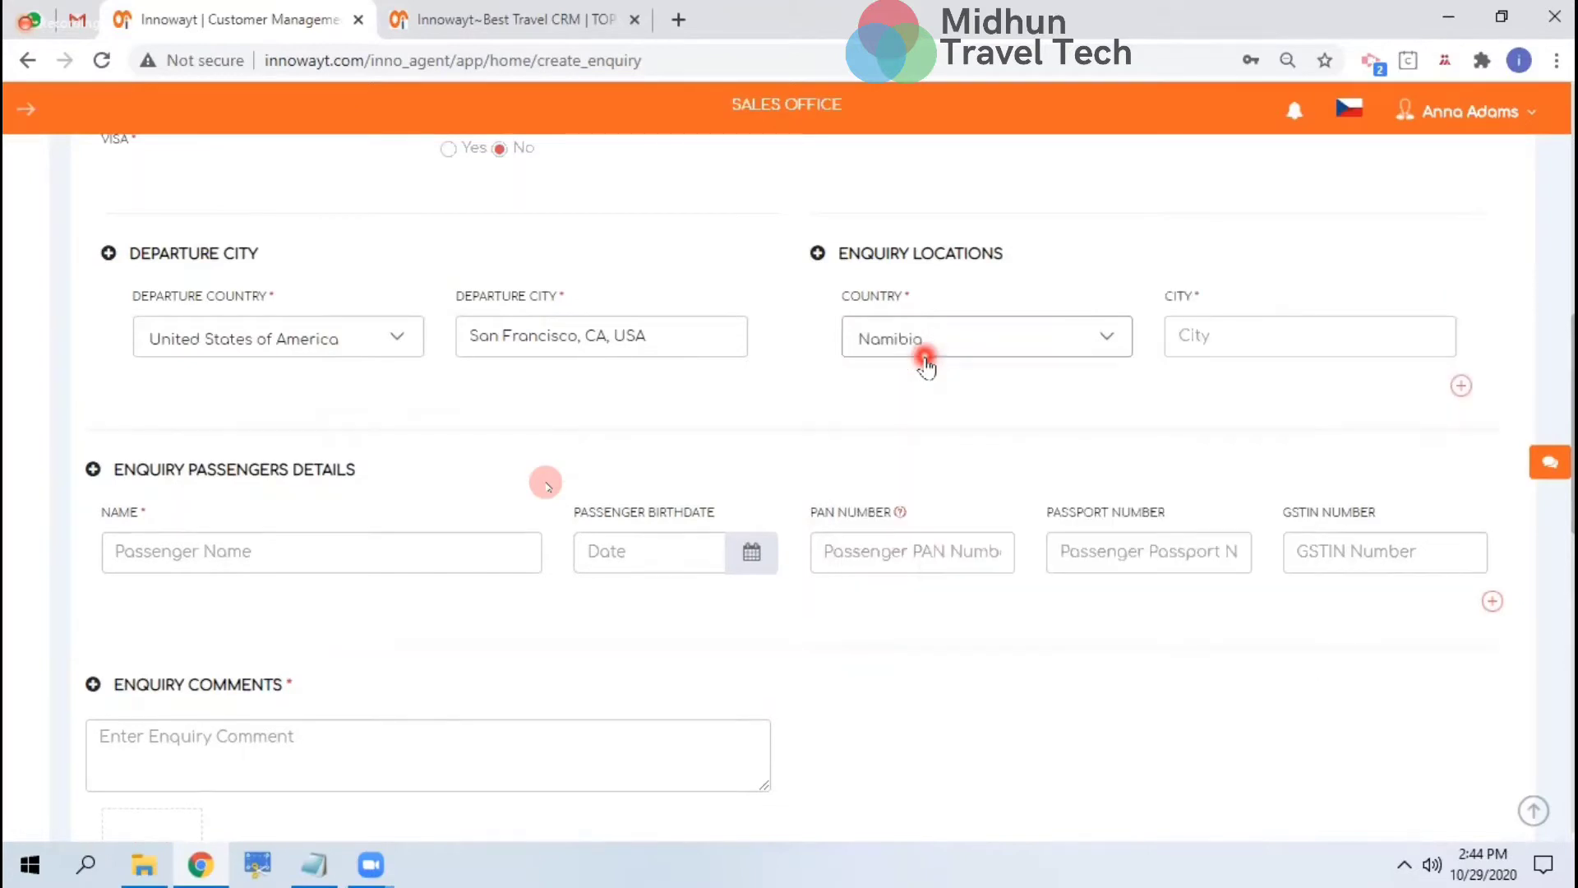
pyautogui.click(925, 357)
pyautogui.write('swi')
pyautogui.press('Return')
pyautogui.press('Tab')
pyautogui.write('zuri')
pyautogui.click(1230, 379)
# Add a second enquiry location: Chennai, Tamil Nadu, India
pyautogui.click(1472, 386)
pyautogui.click(1010, 448)
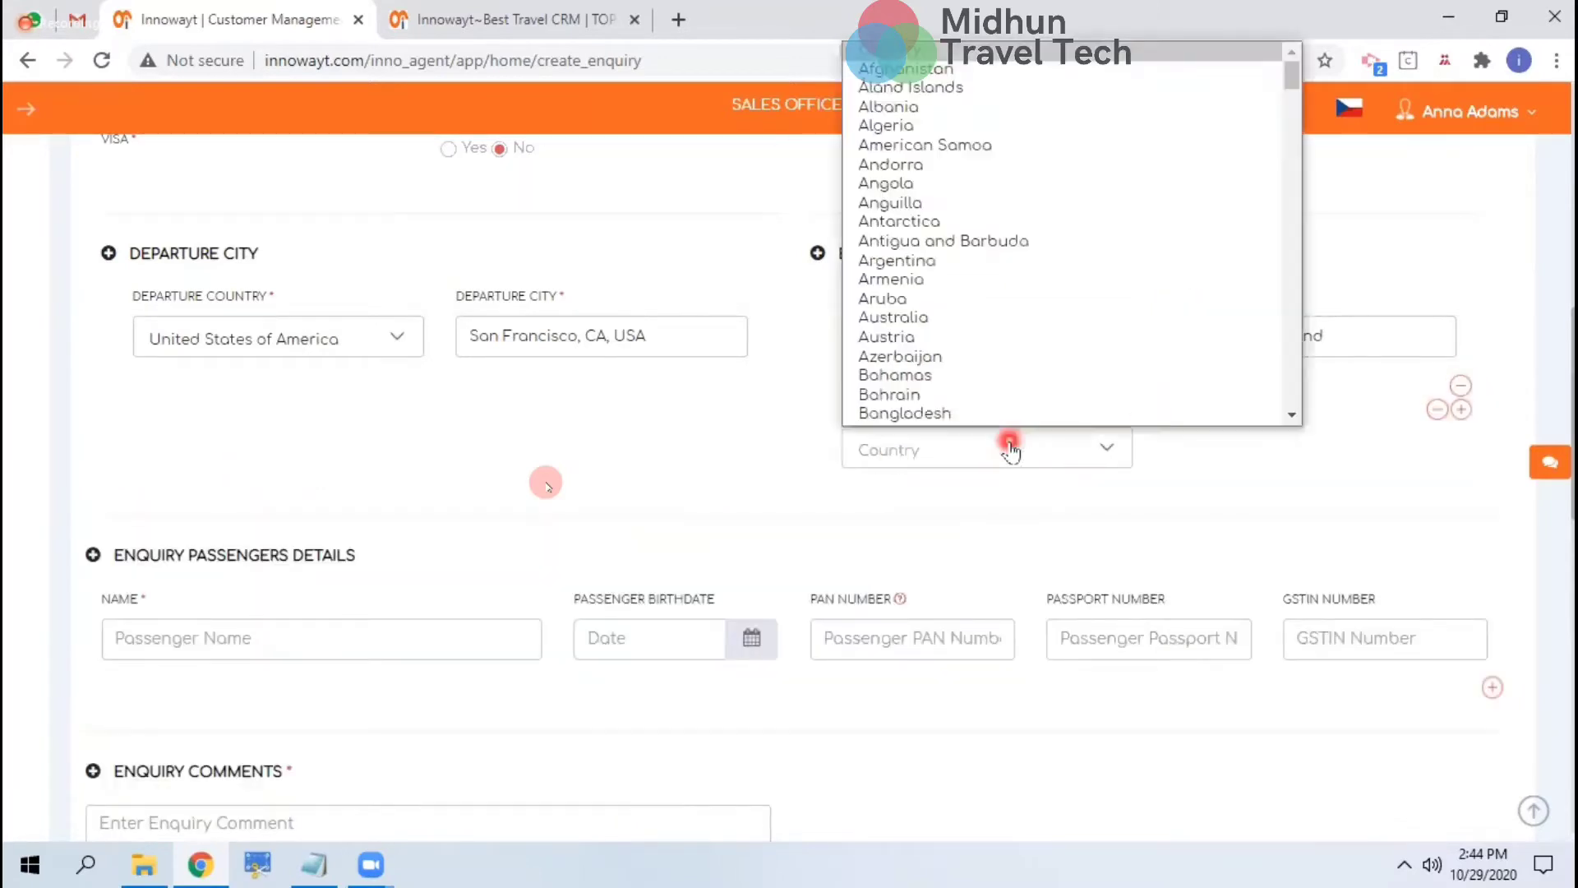
pyautogui.write('ind')
pyautogui.press('Return')
pyautogui.press('Tab')
pyautogui.click(1230, 447)
pyautogui.write('che')
pyautogui.click(1233, 487)
pyautogui.click(1478, 538)
pyautogui.rightClick(1325, 543)
pyautogui.click(1274, 527)
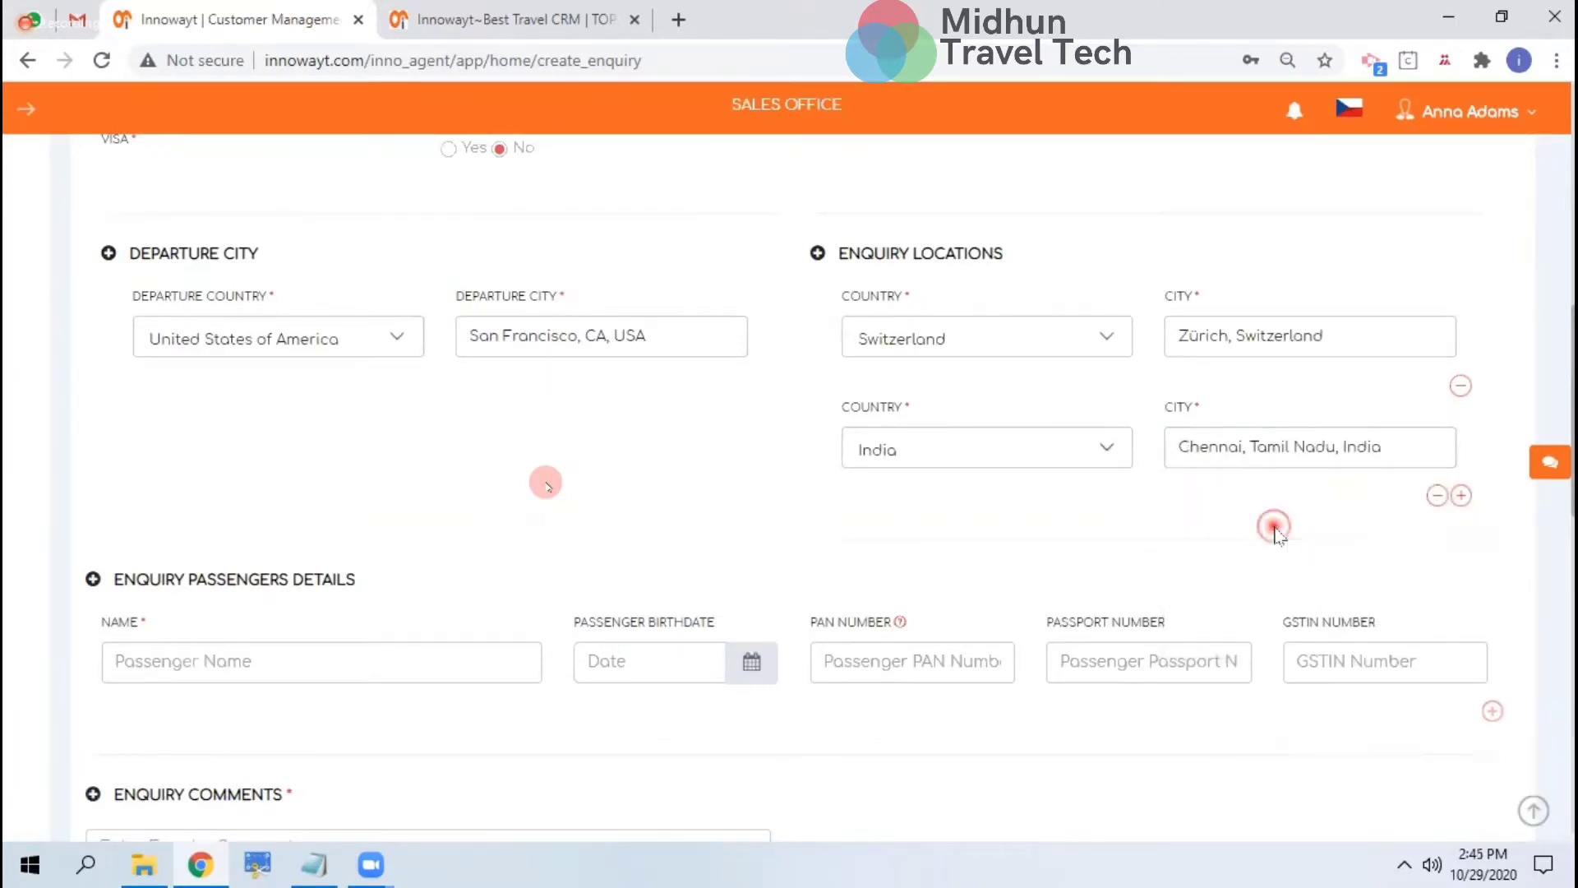
pyautogui.scroll(-5, 1276, 533)
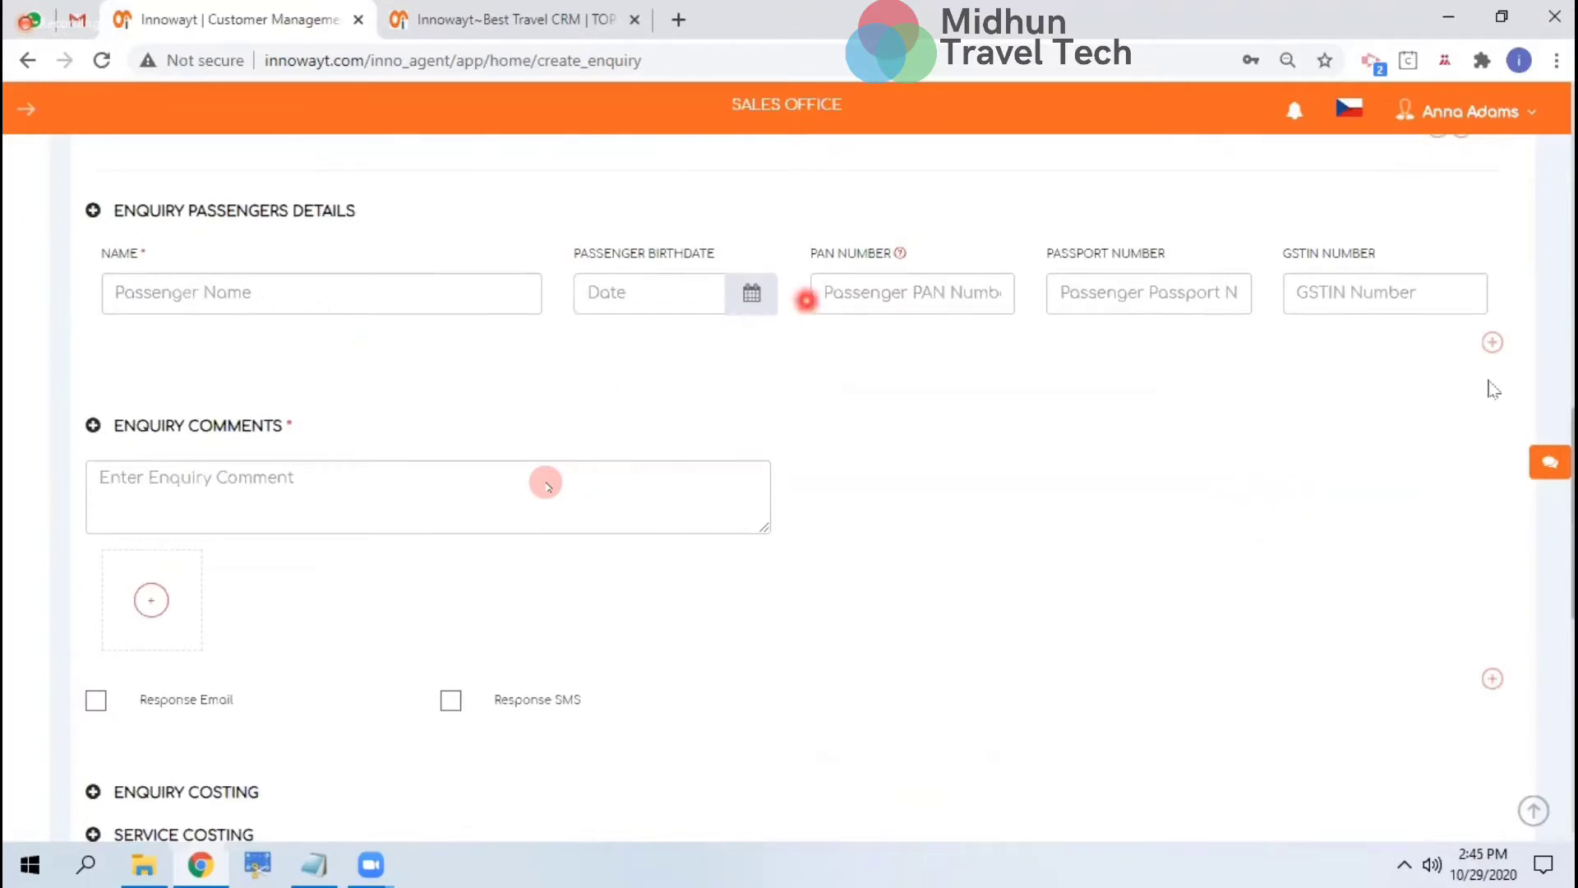
# Enter NA as the passenger name, leaving a single passenger row
pyautogui.click(1492, 342)
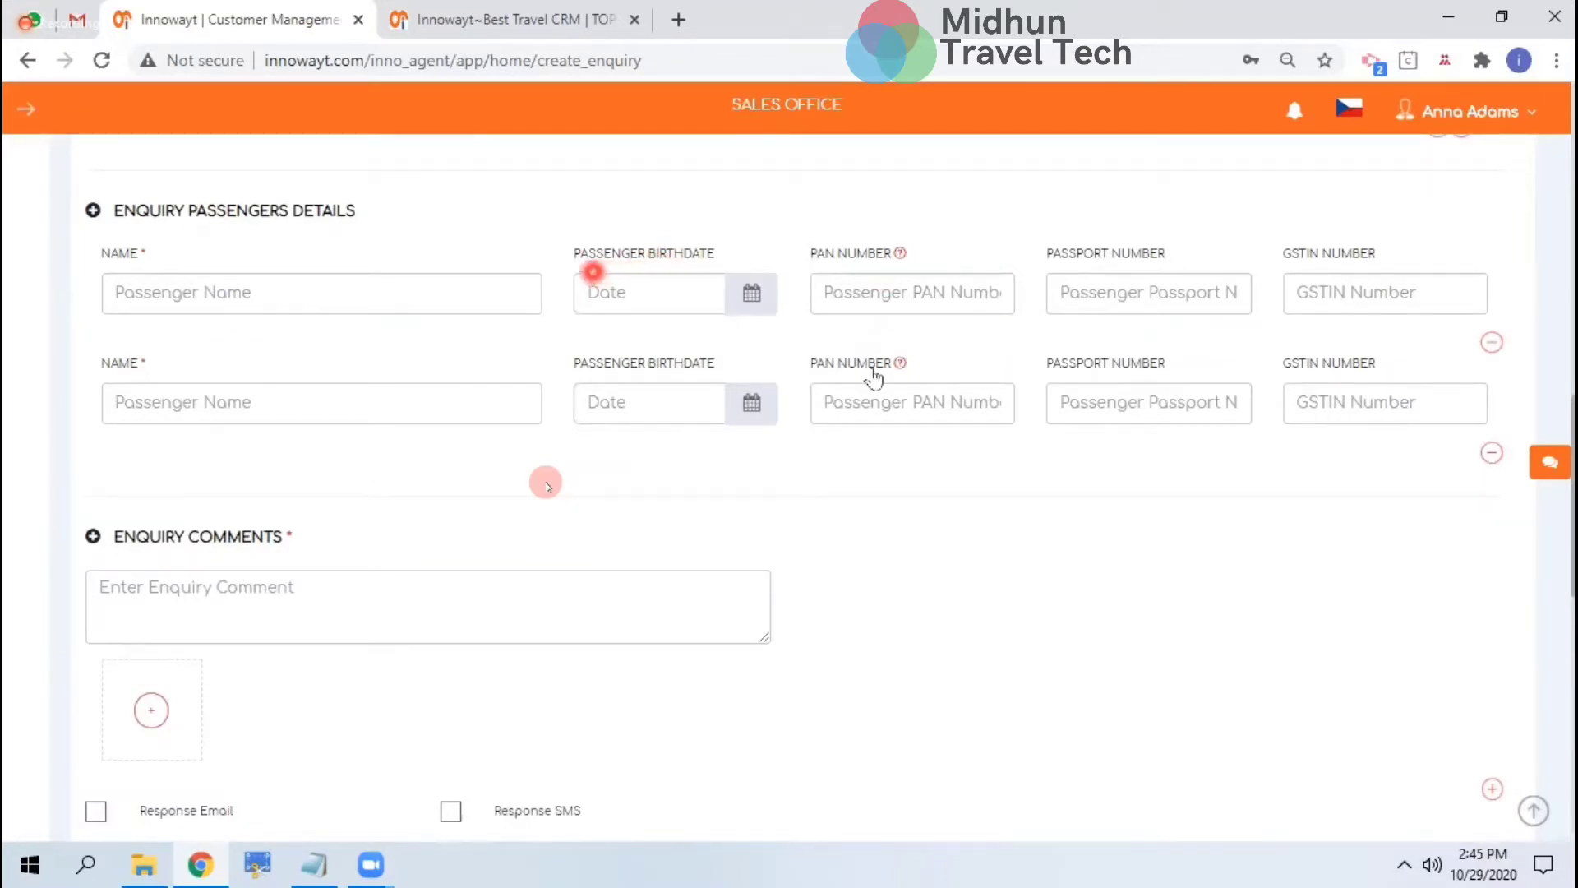
pyautogui.click(1493, 455)
pyautogui.click(382, 304)
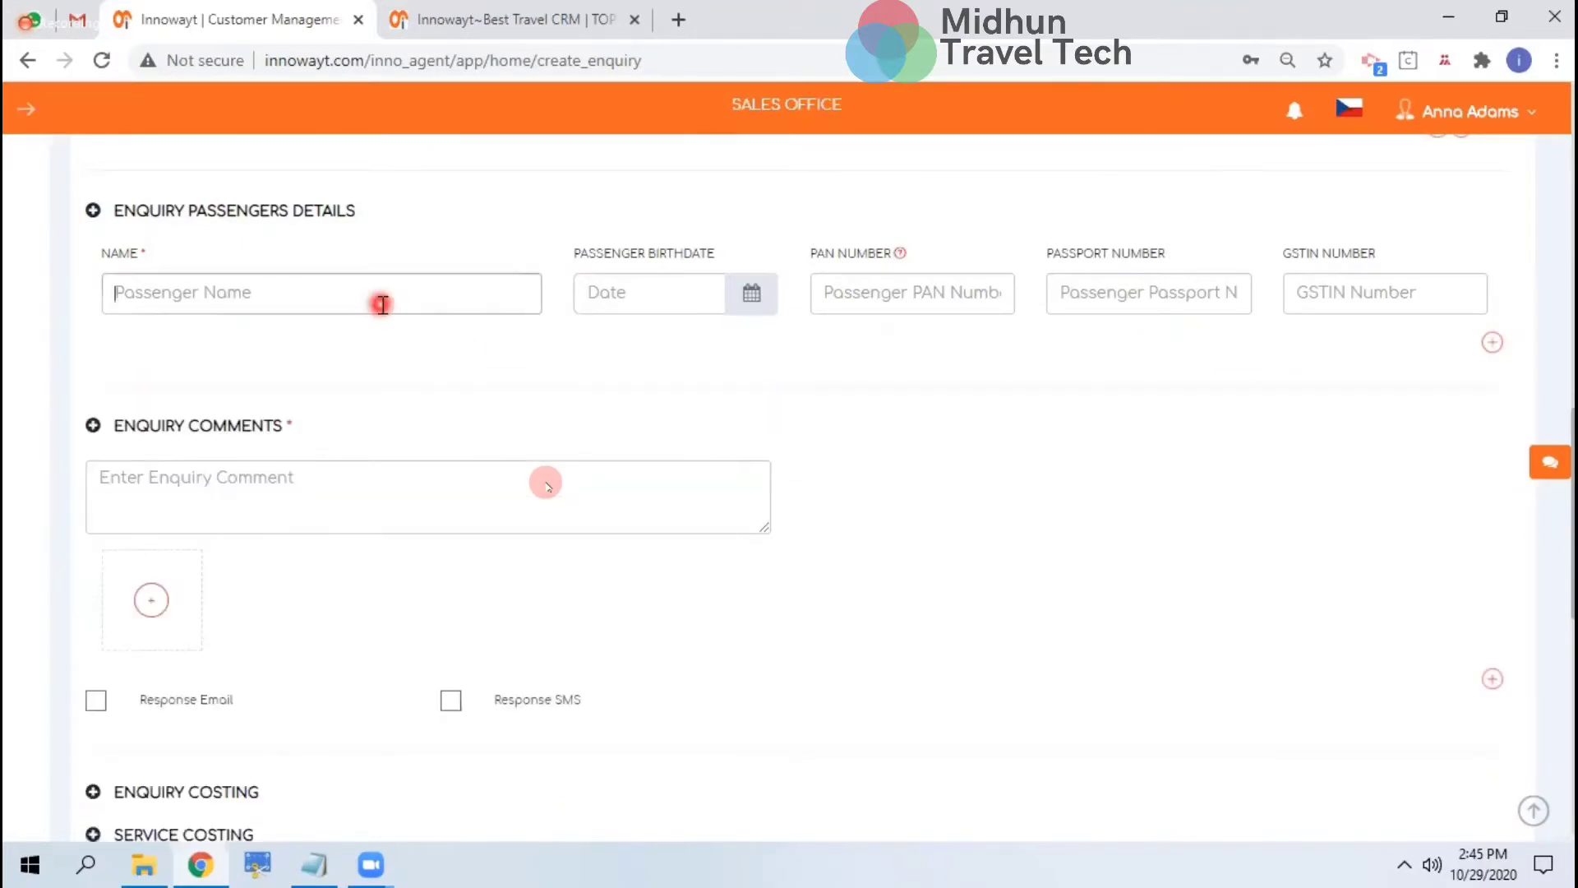
pyautogui.write('NA')
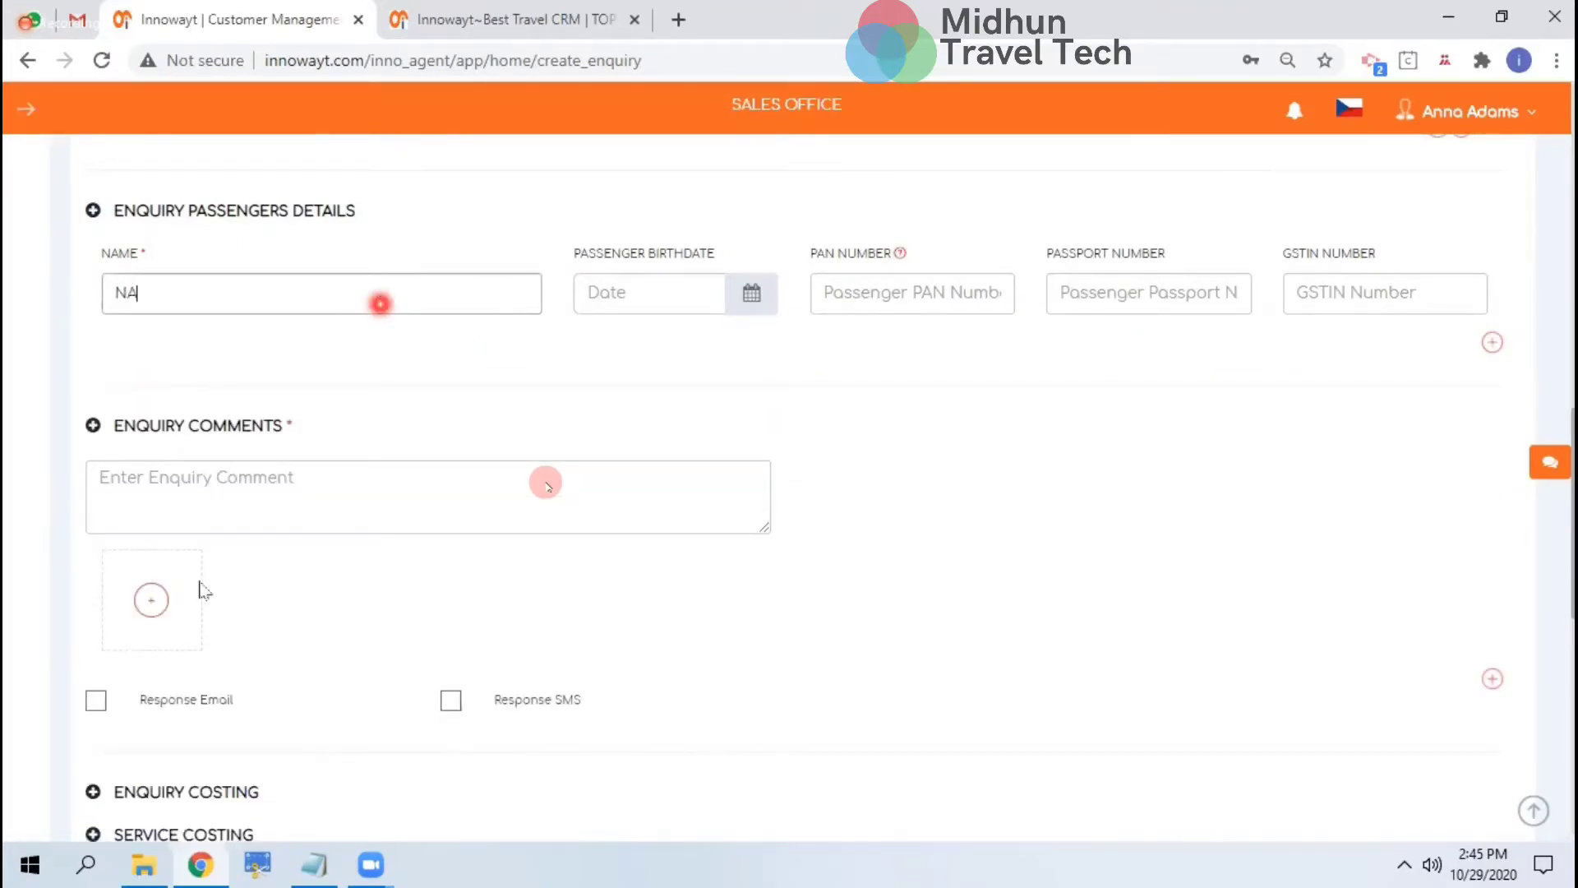
# Change the enquiry status from Win to Open
pyautogui.click(392, 522)
pyautogui.scroll(-3, 392, 522)
pyautogui.scroll(13, 392, 522)
pyautogui.scroll(3, 888, 635)
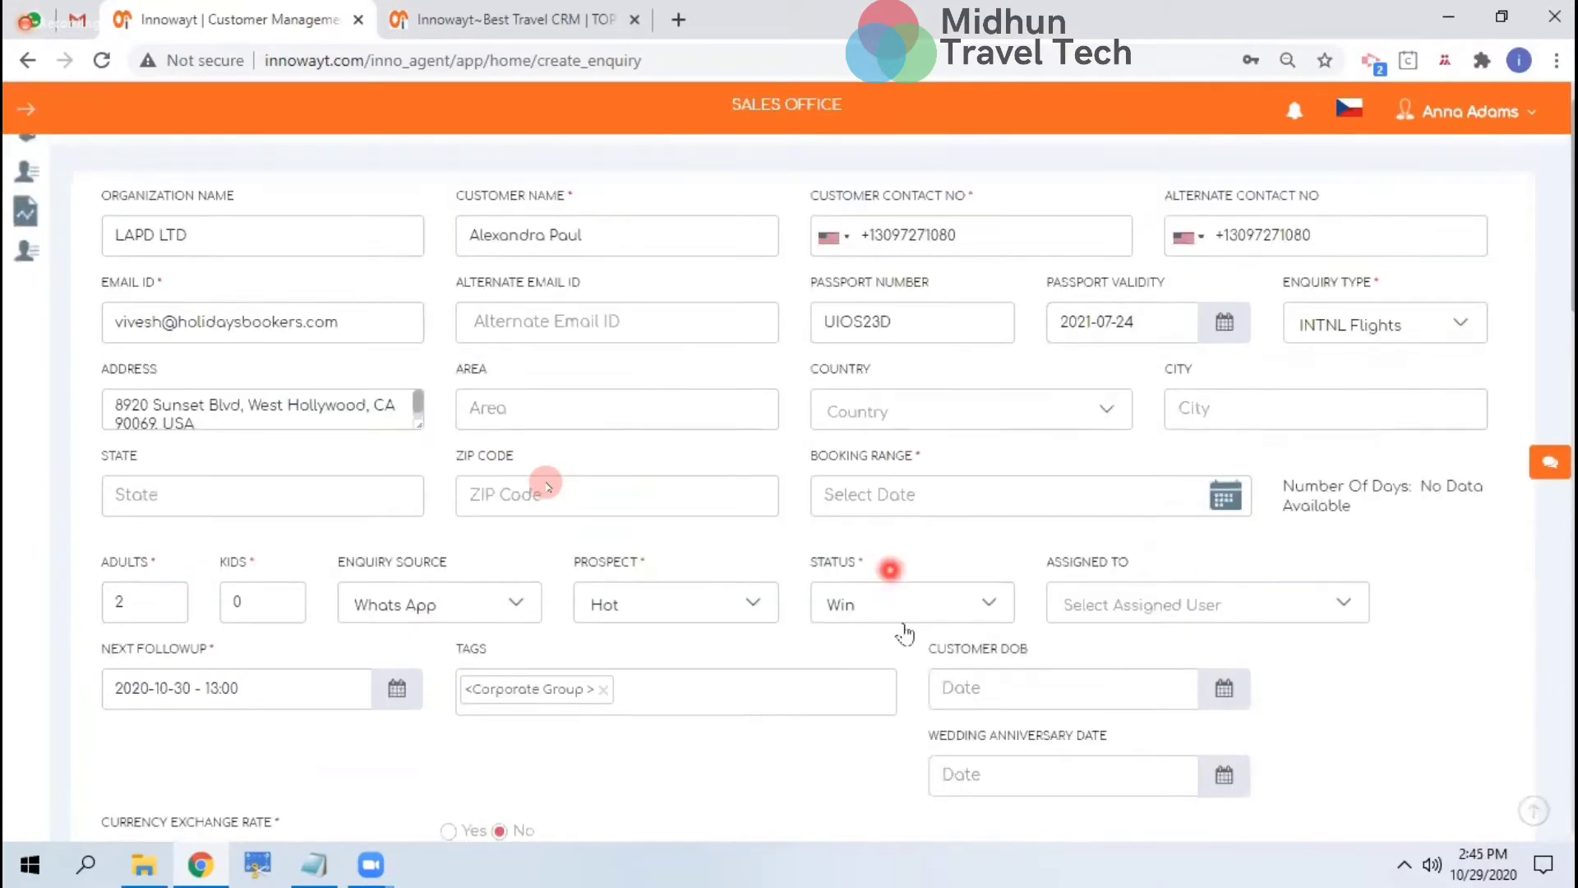
pyautogui.click(892, 612)
pyautogui.click(866, 661)
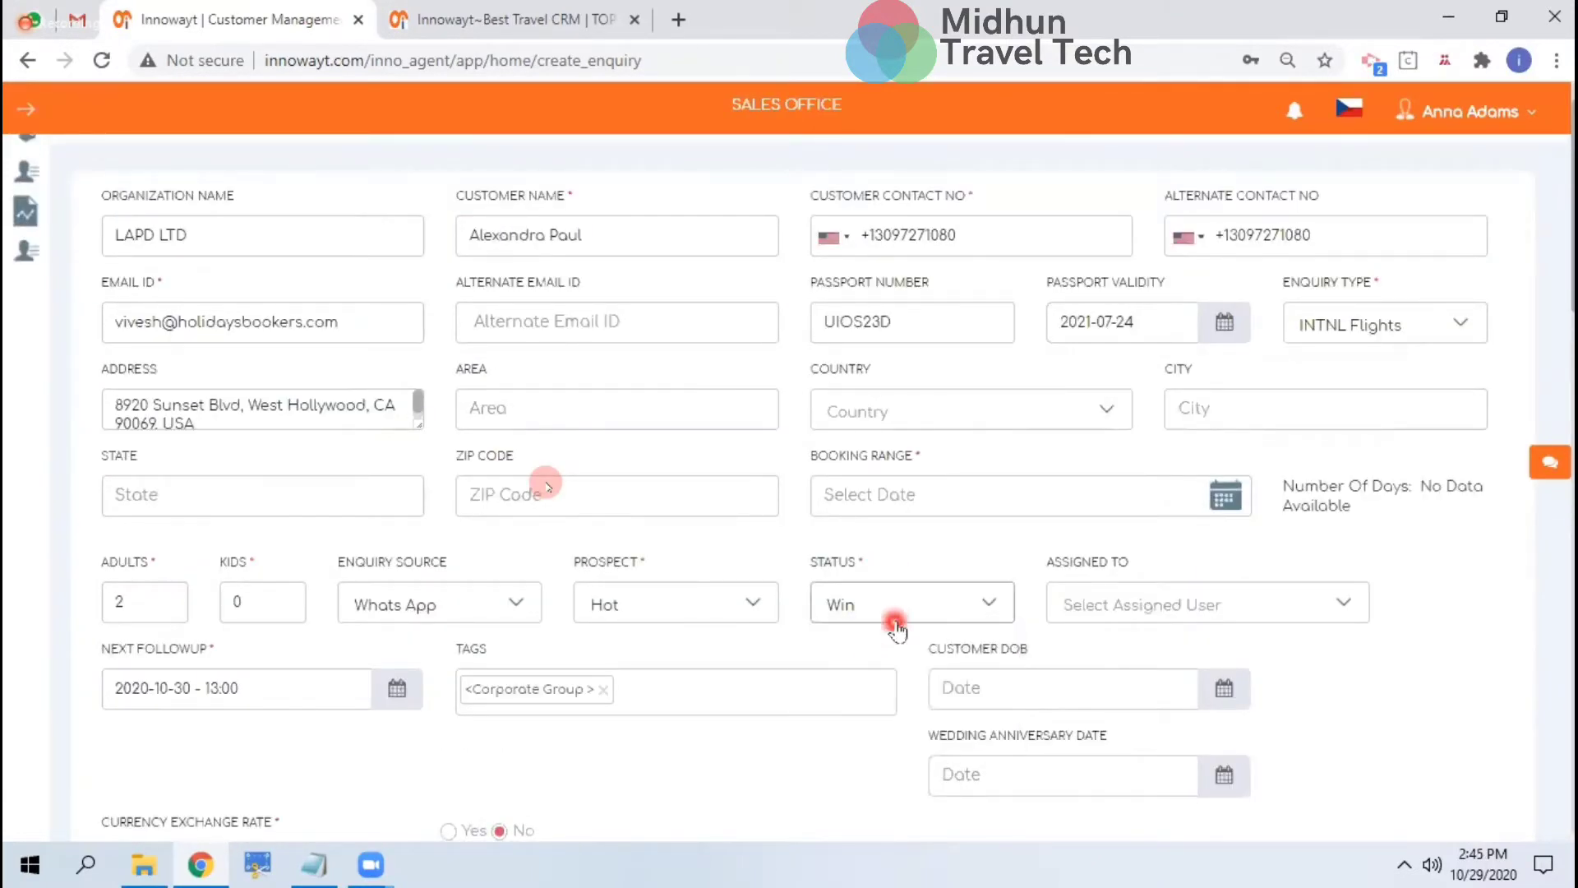
pyautogui.click(900, 609)
pyautogui.click(873, 652)
pyautogui.click(698, 760)
pyautogui.scroll(-15, 698, 760)
pyautogui.click(318, 329)
# Write the enquiry comment 'eu package c'
pyautogui.click(422, 368)
pyautogui.write('eu package n')
pyautogui.write('u')
pyautogui.press('BackSpace')
pyautogui.press('BackSpace')
pyautogui.write('c')
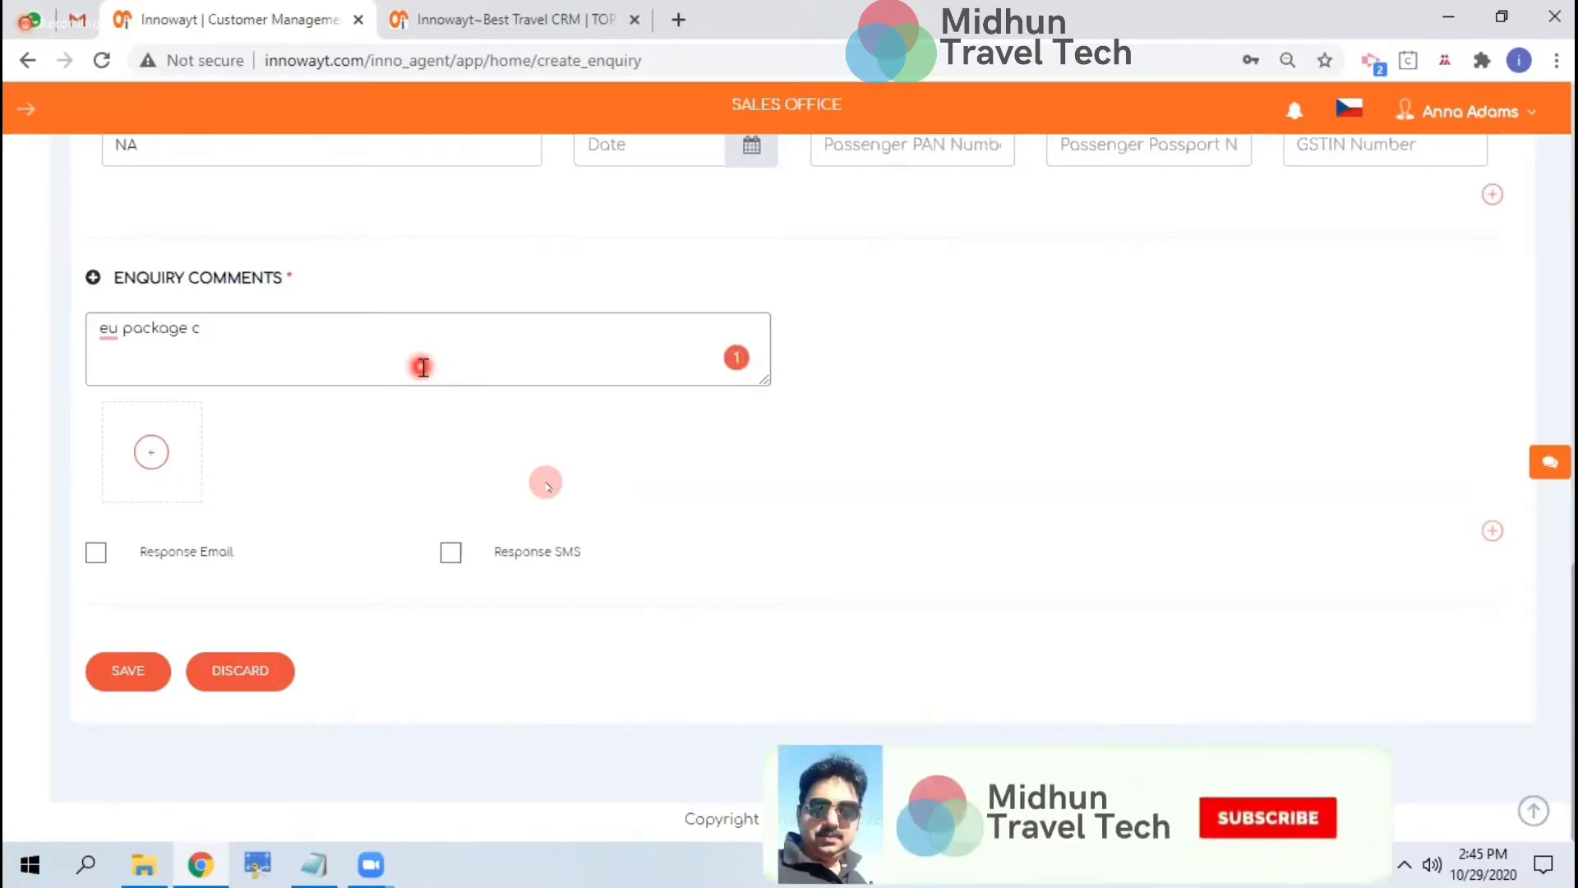
pyautogui.click(327, 359)
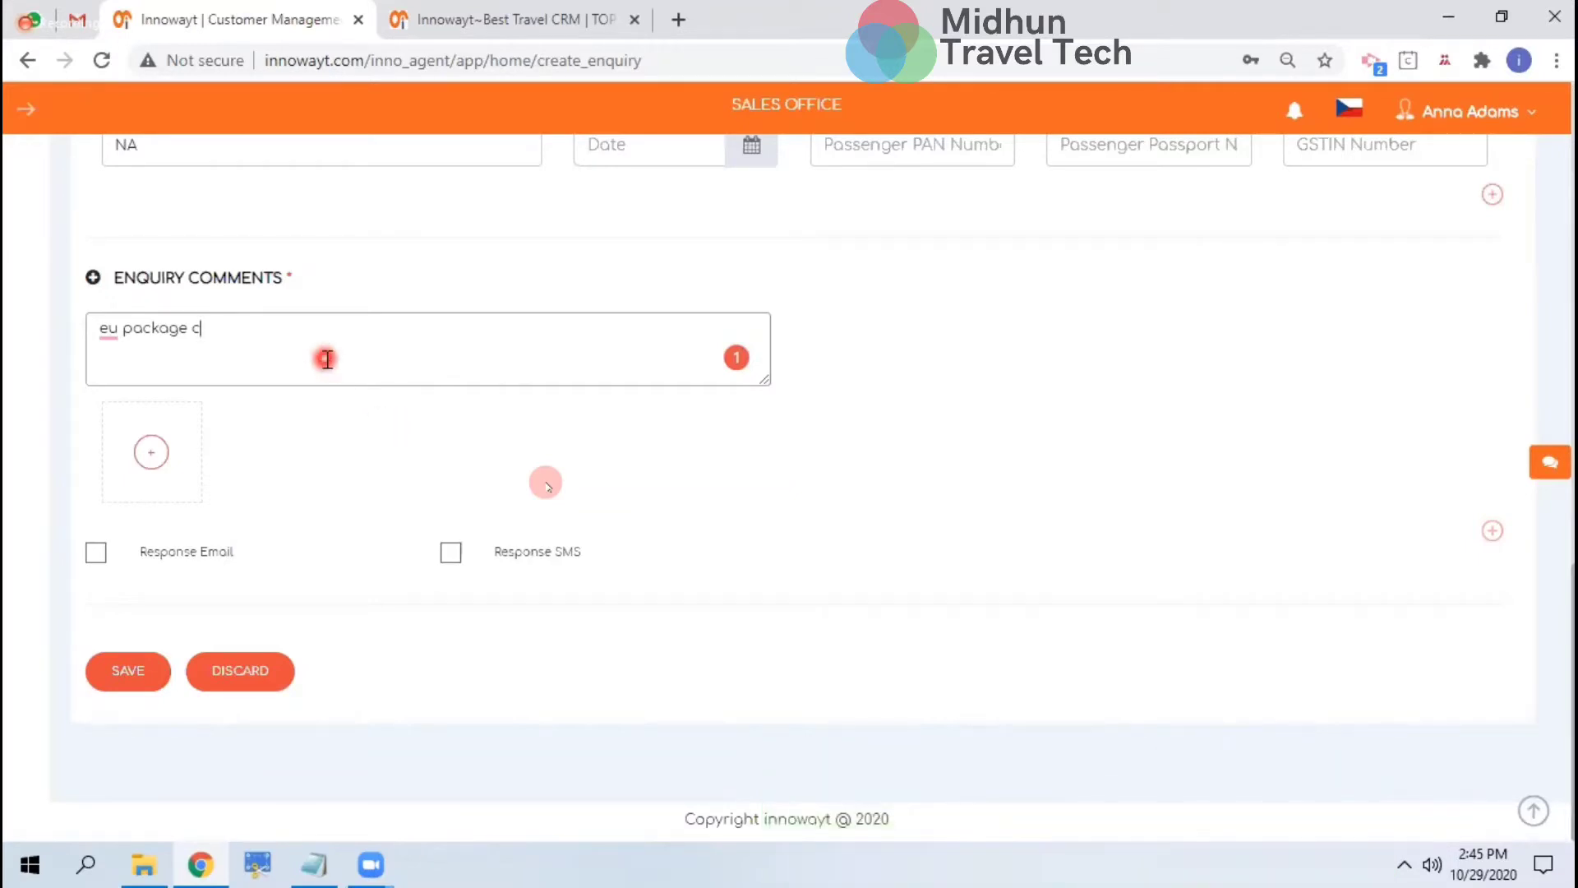
# Tick Response Email and Response SMS to preview messages, then discard the new enquiry
pyautogui.click(97, 553)
pyautogui.click(96, 555)
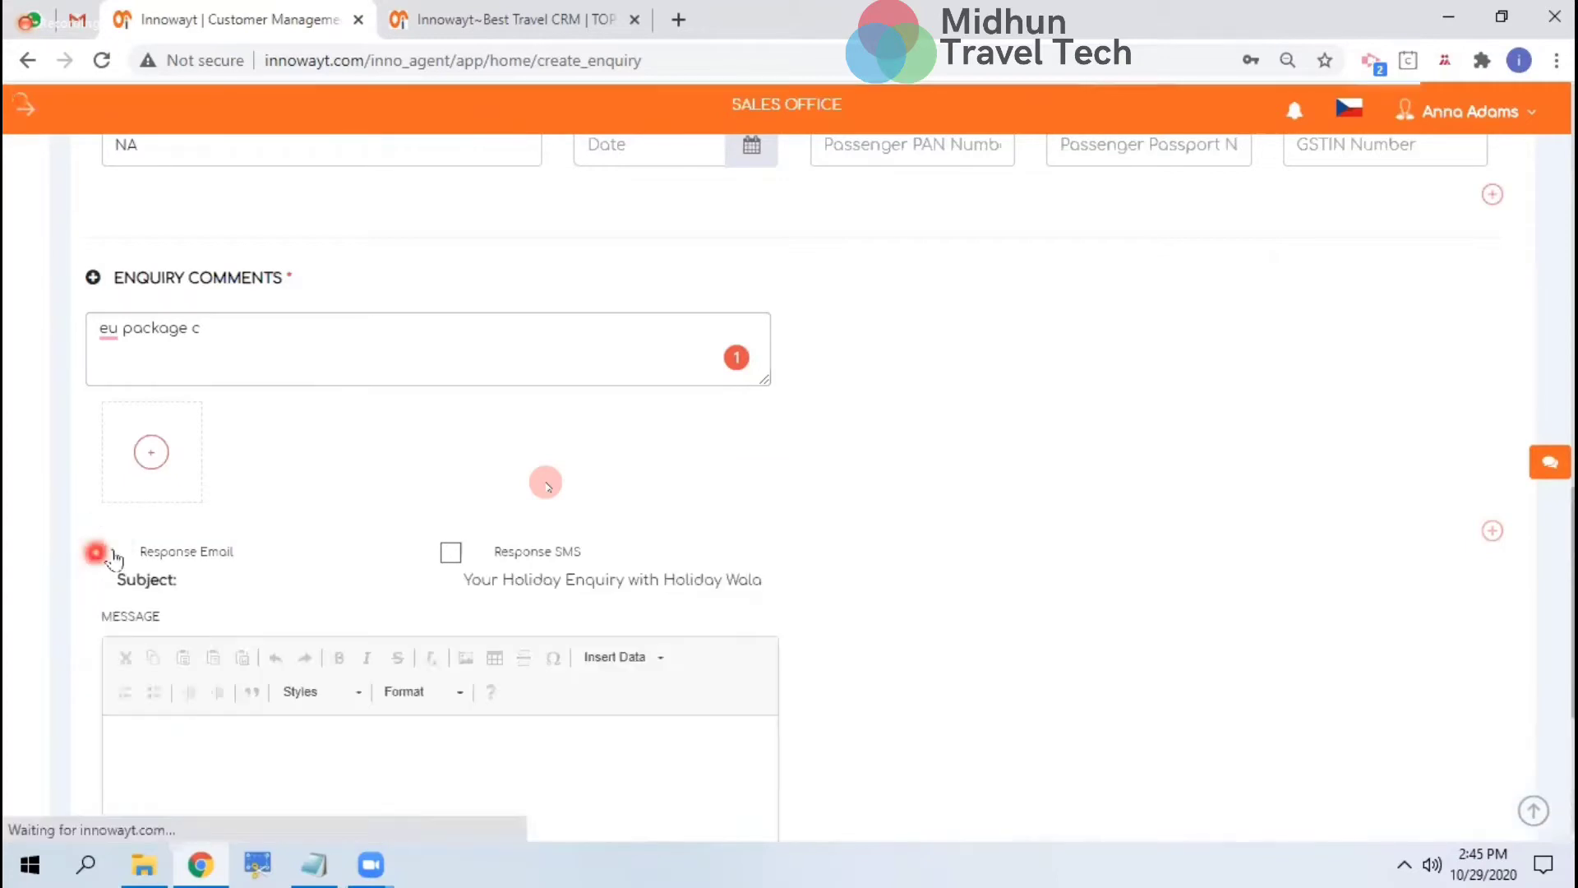
pyautogui.scroll(-4, 487, 454)
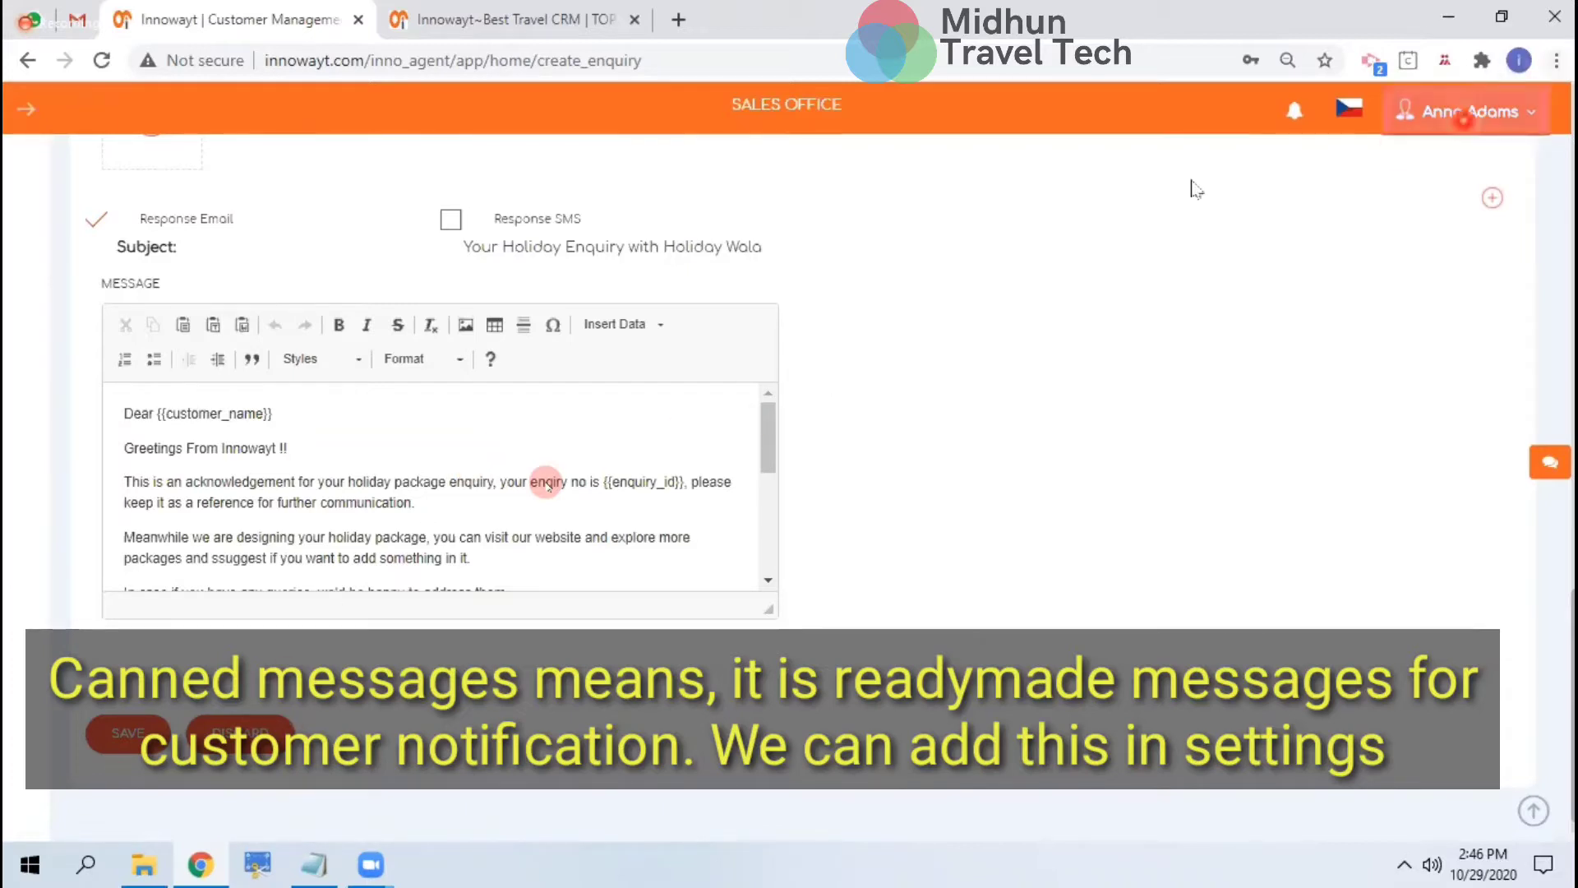
pyautogui.click(373, 611)
pyautogui.click(451, 219)
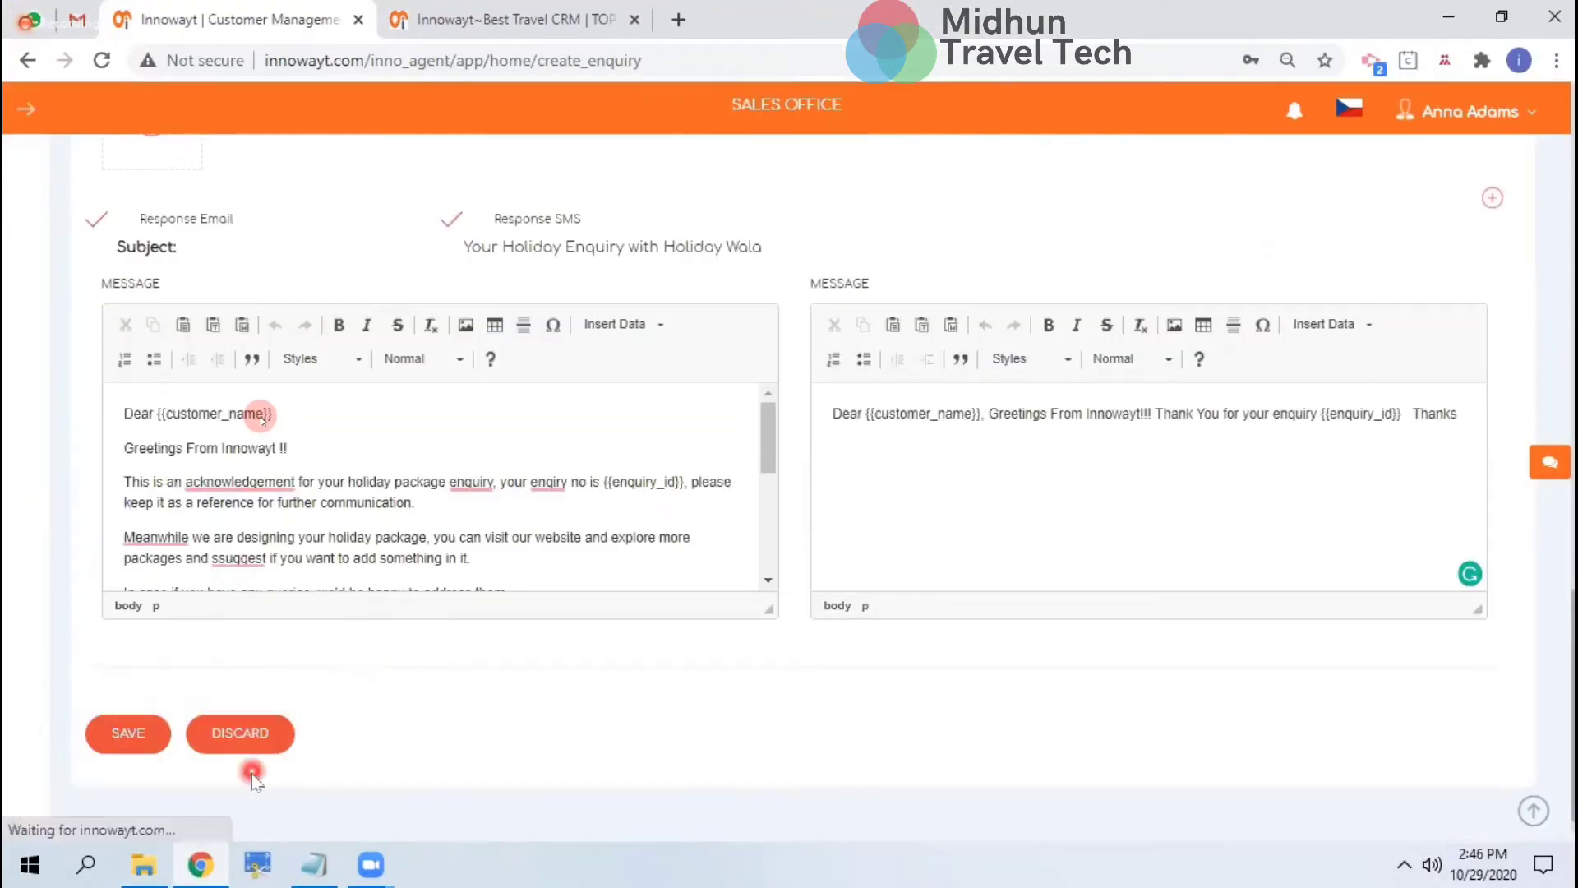
pyautogui.click(256, 748)
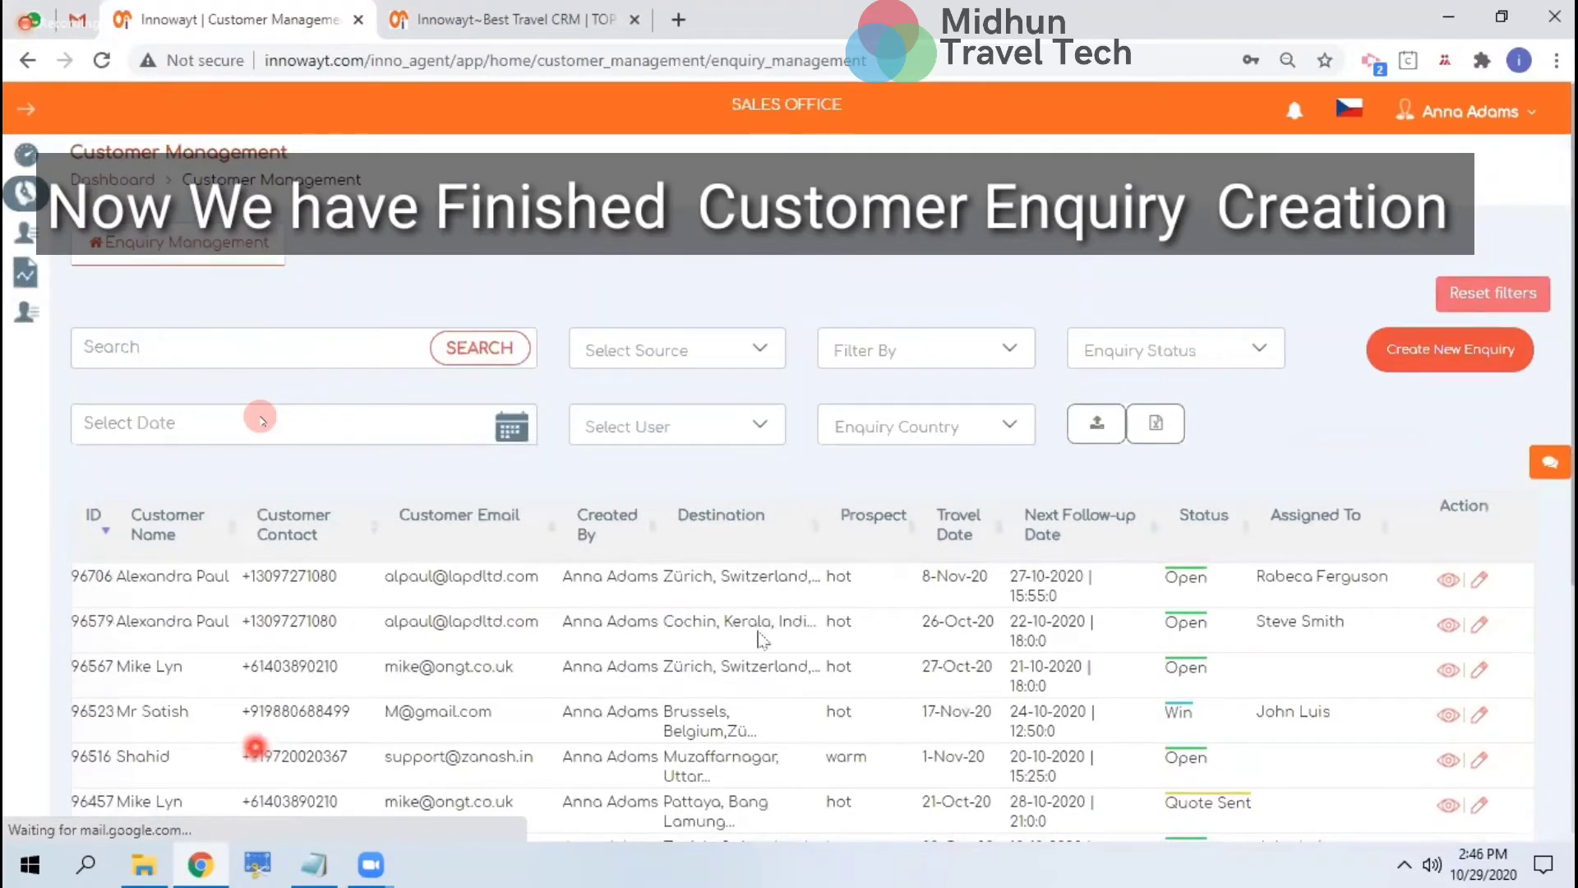
# Filter the enquiries to Quote Sent status and a single assigned user
pyautogui.click(842, 643)
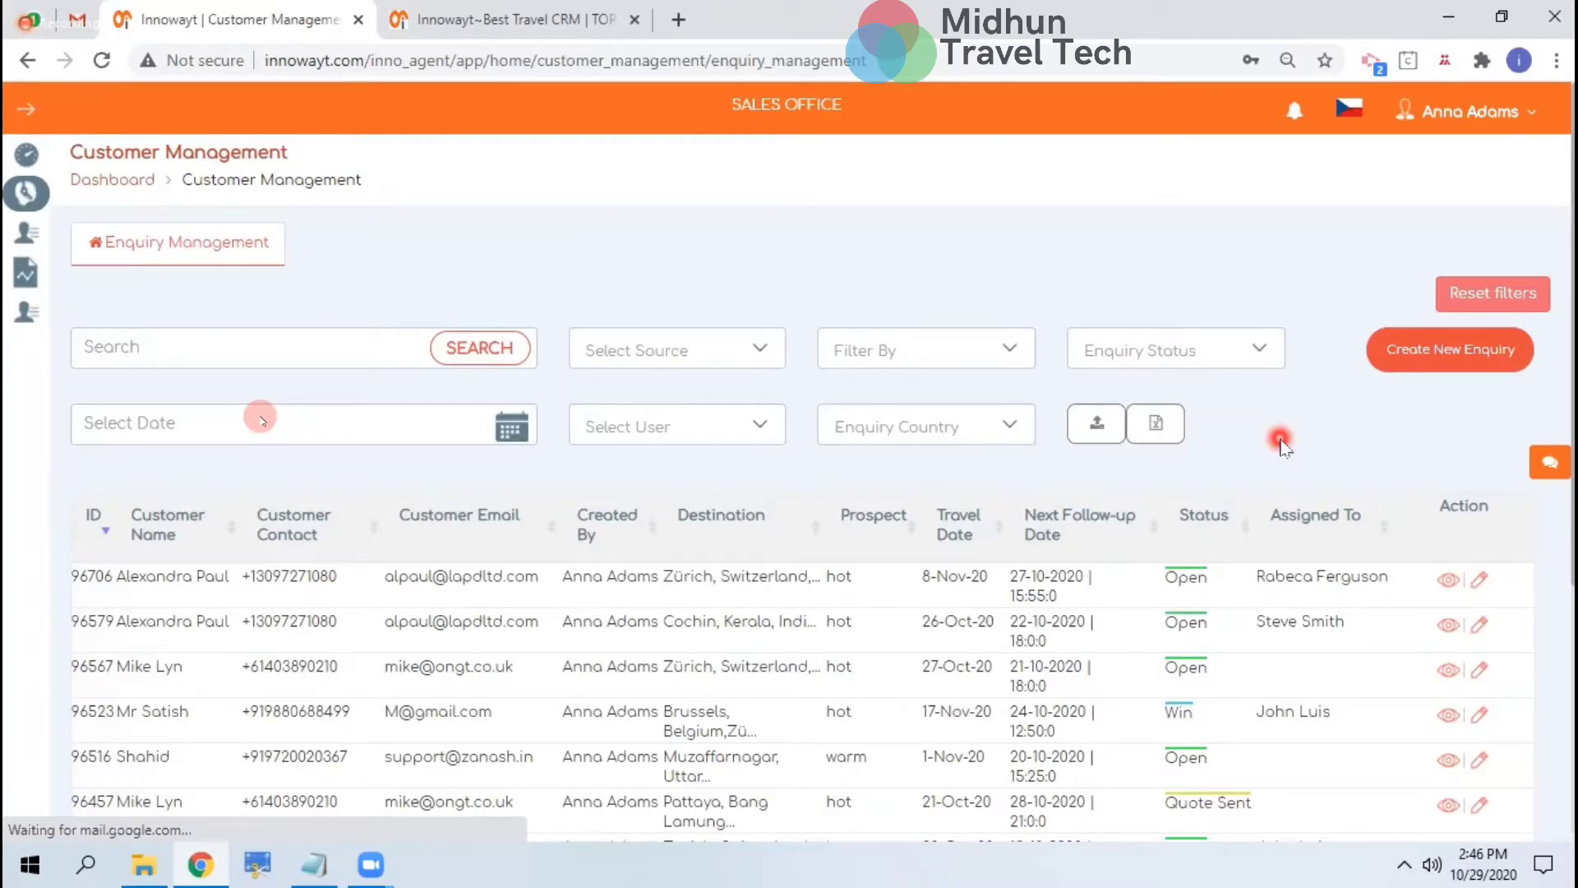
pyautogui.click(1234, 349)
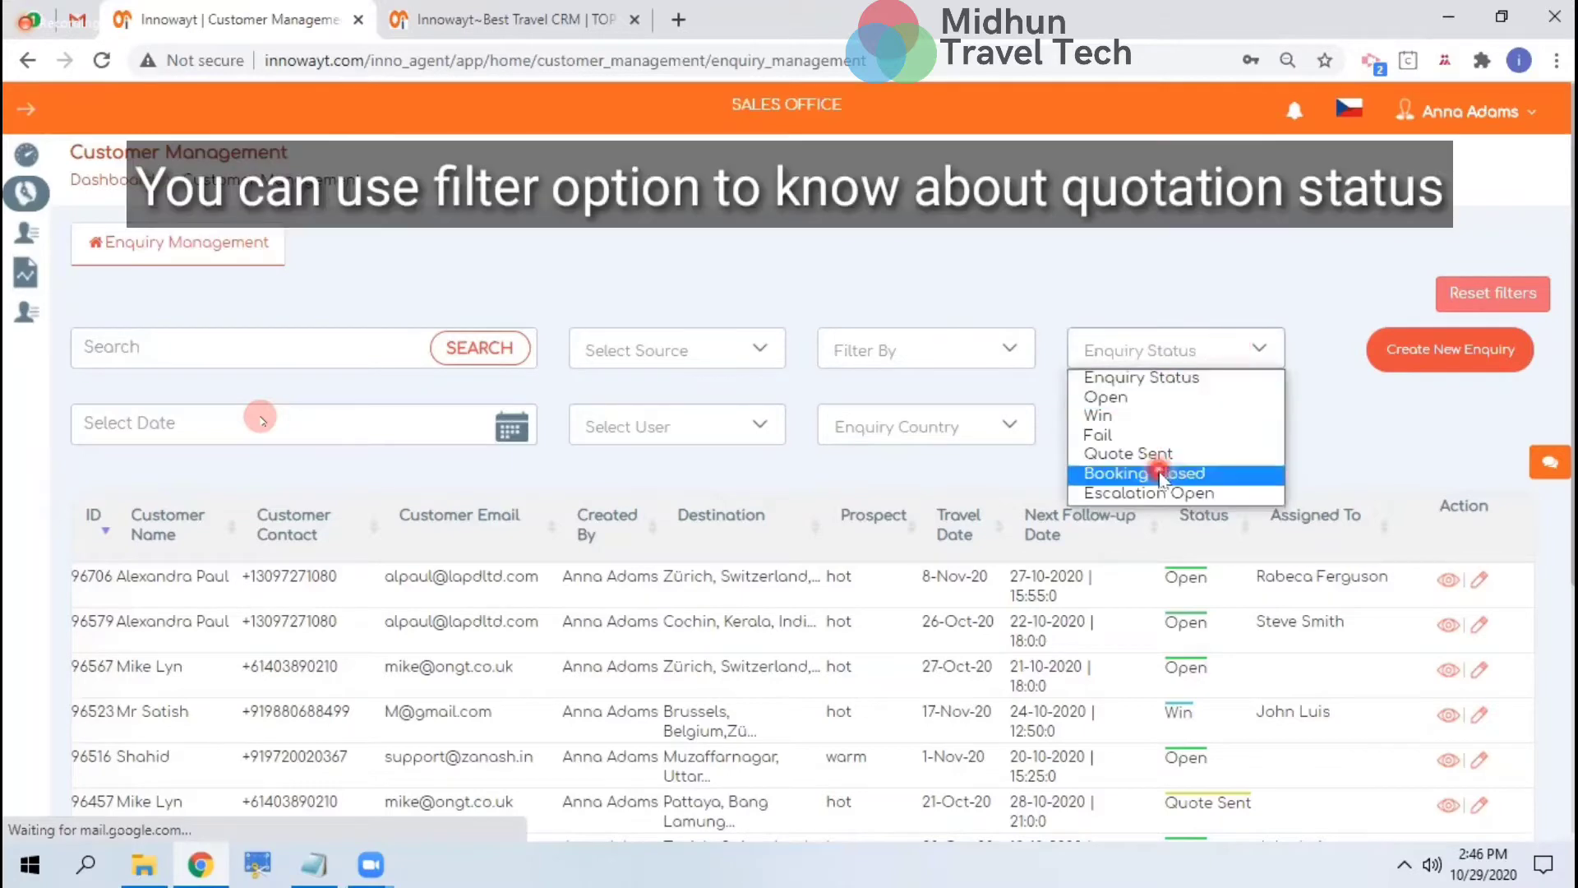
pyautogui.click(1176, 457)
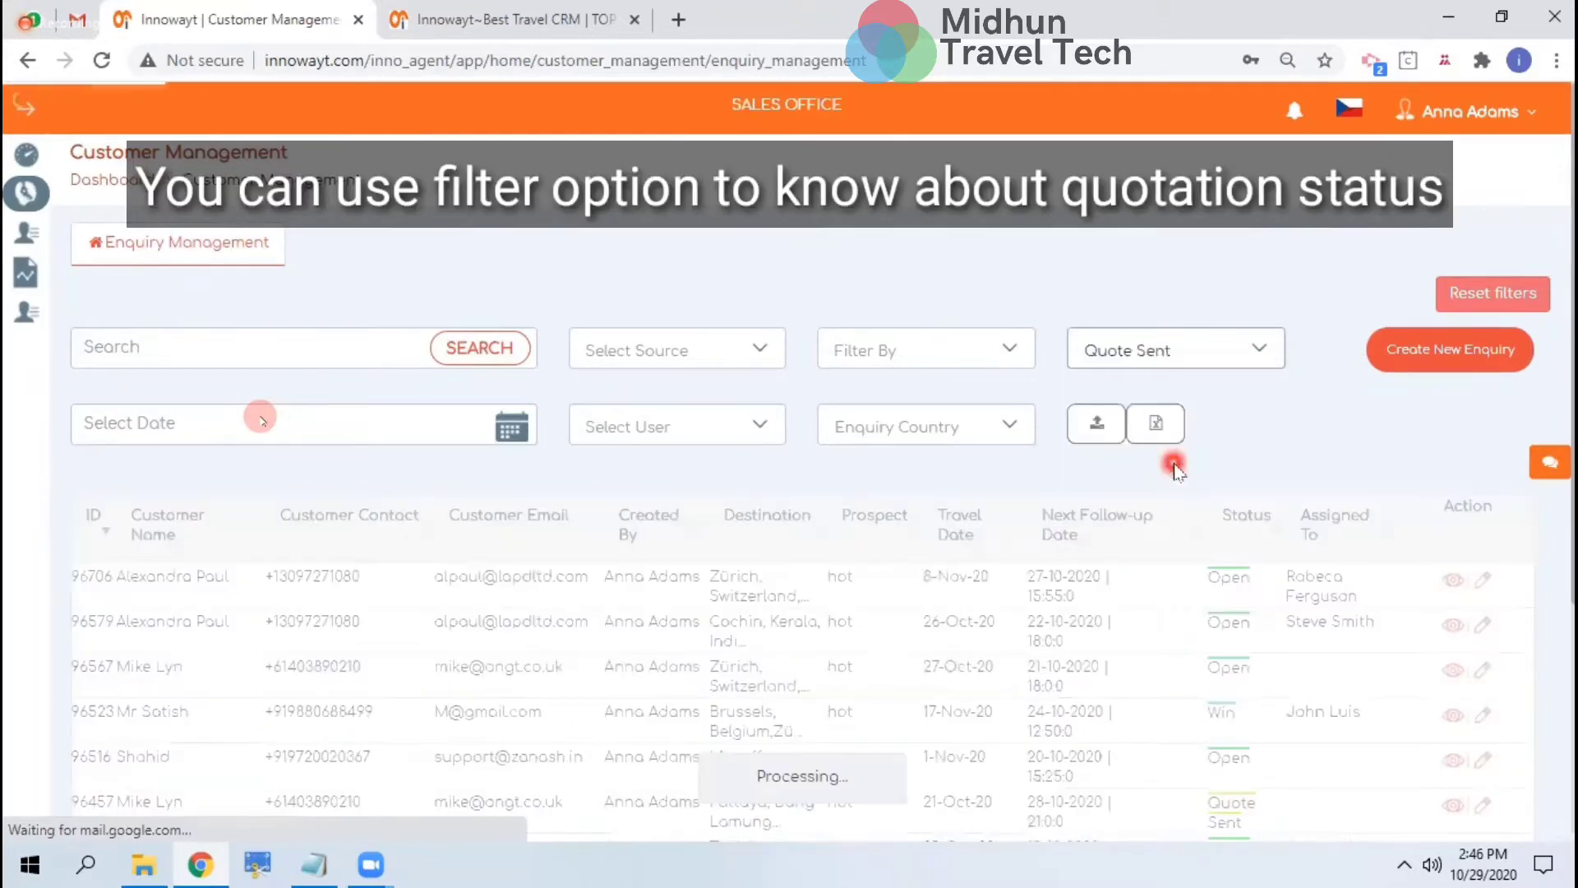
pyautogui.scroll(-1, 1175, 468)
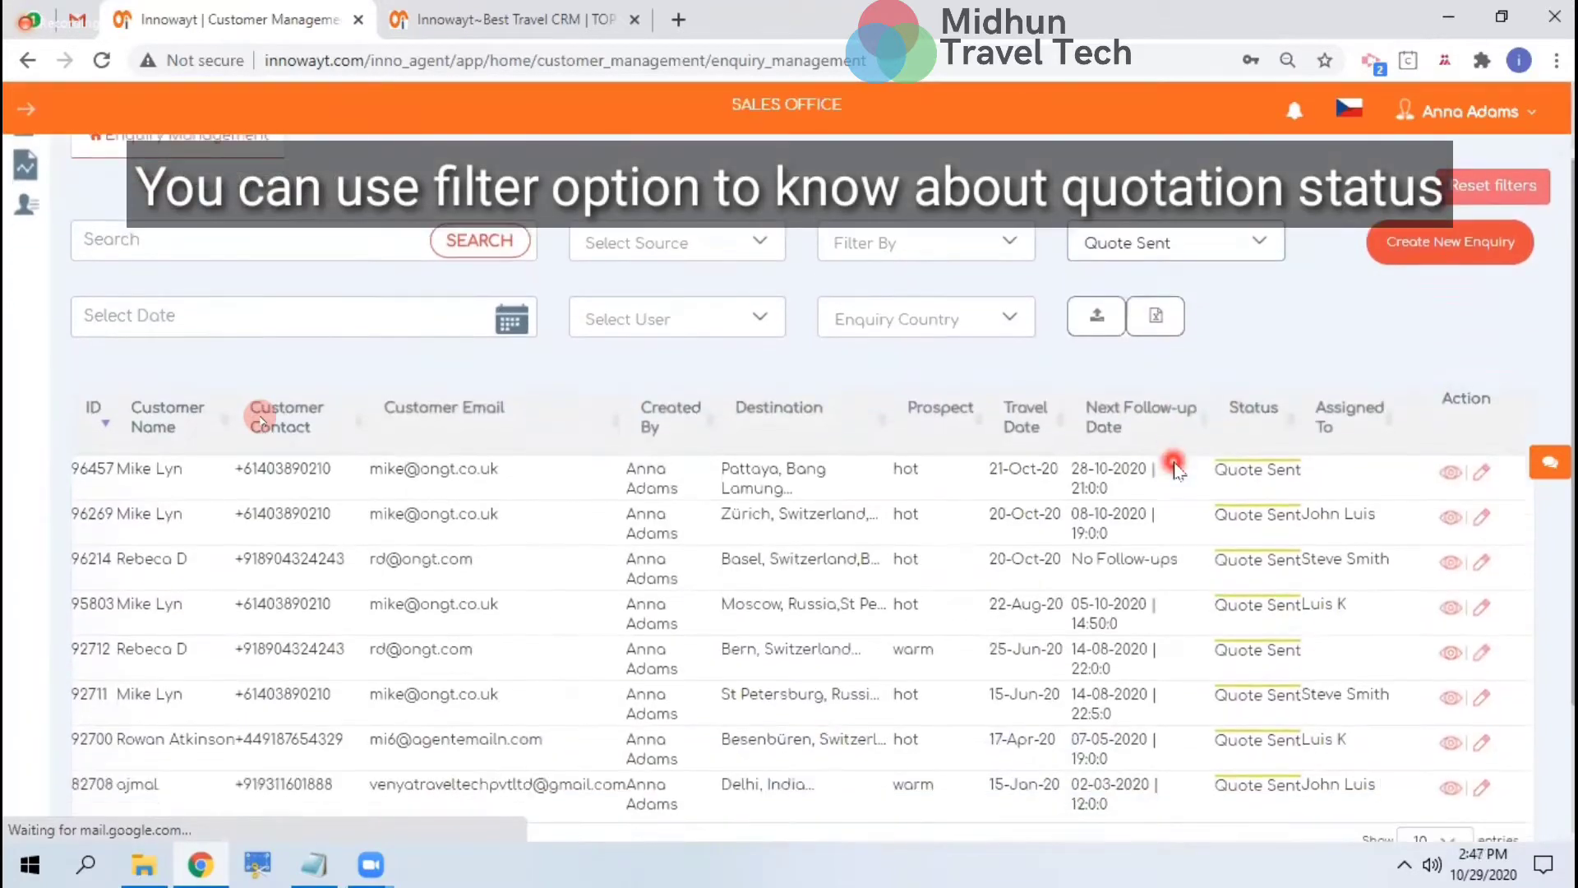
pyautogui.scroll(-2, 1060, 526)
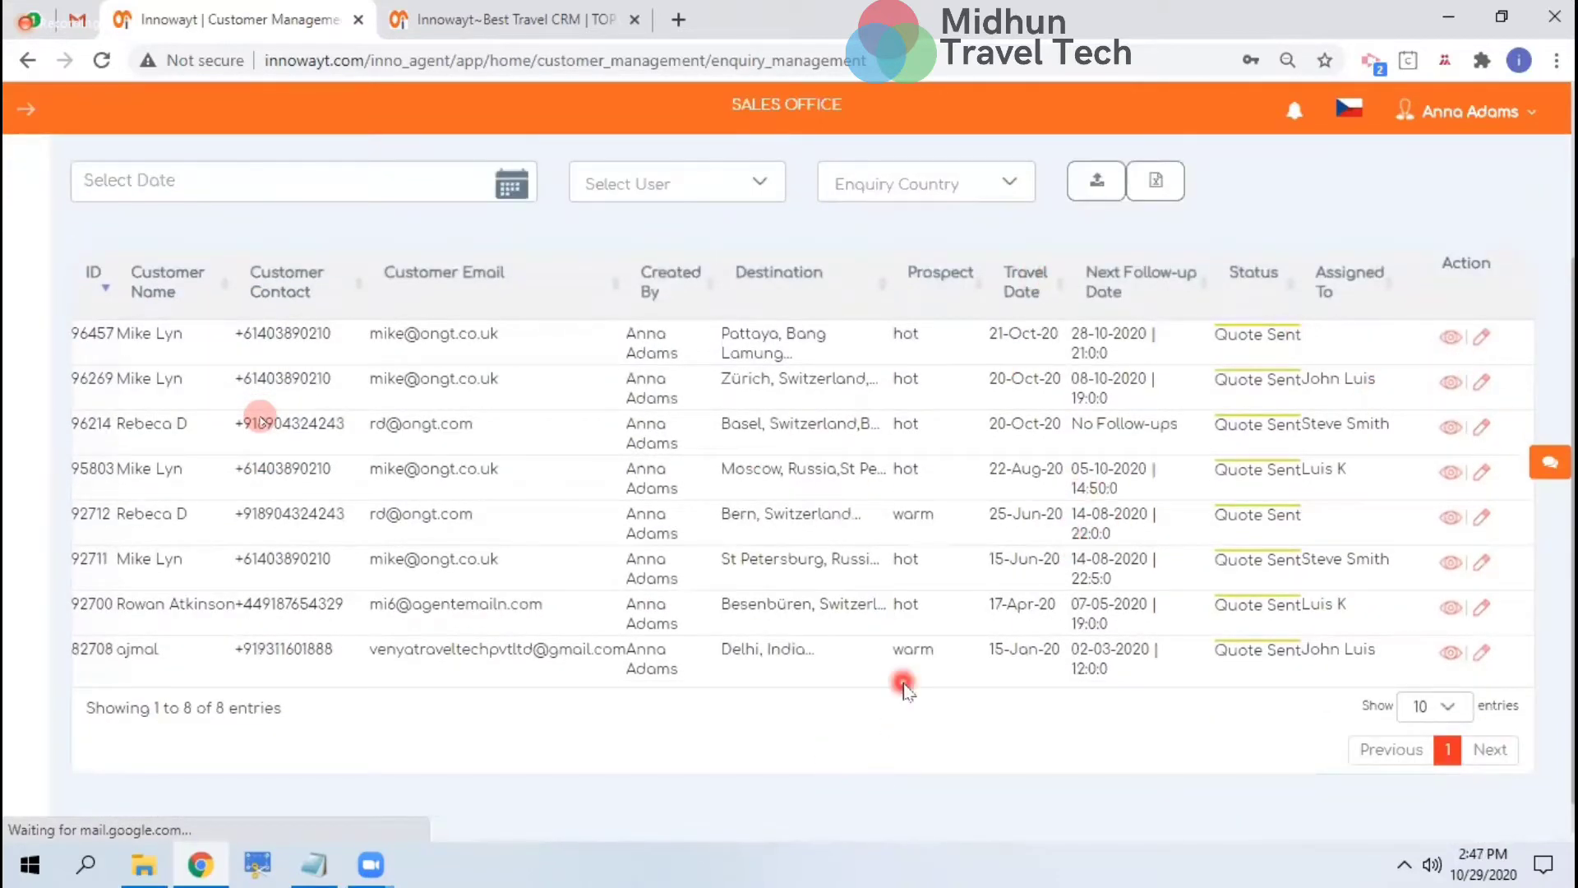
pyautogui.scroll(1, 904, 686)
pyautogui.scroll(2, 905, 689)
pyautogui.click(697, 364)
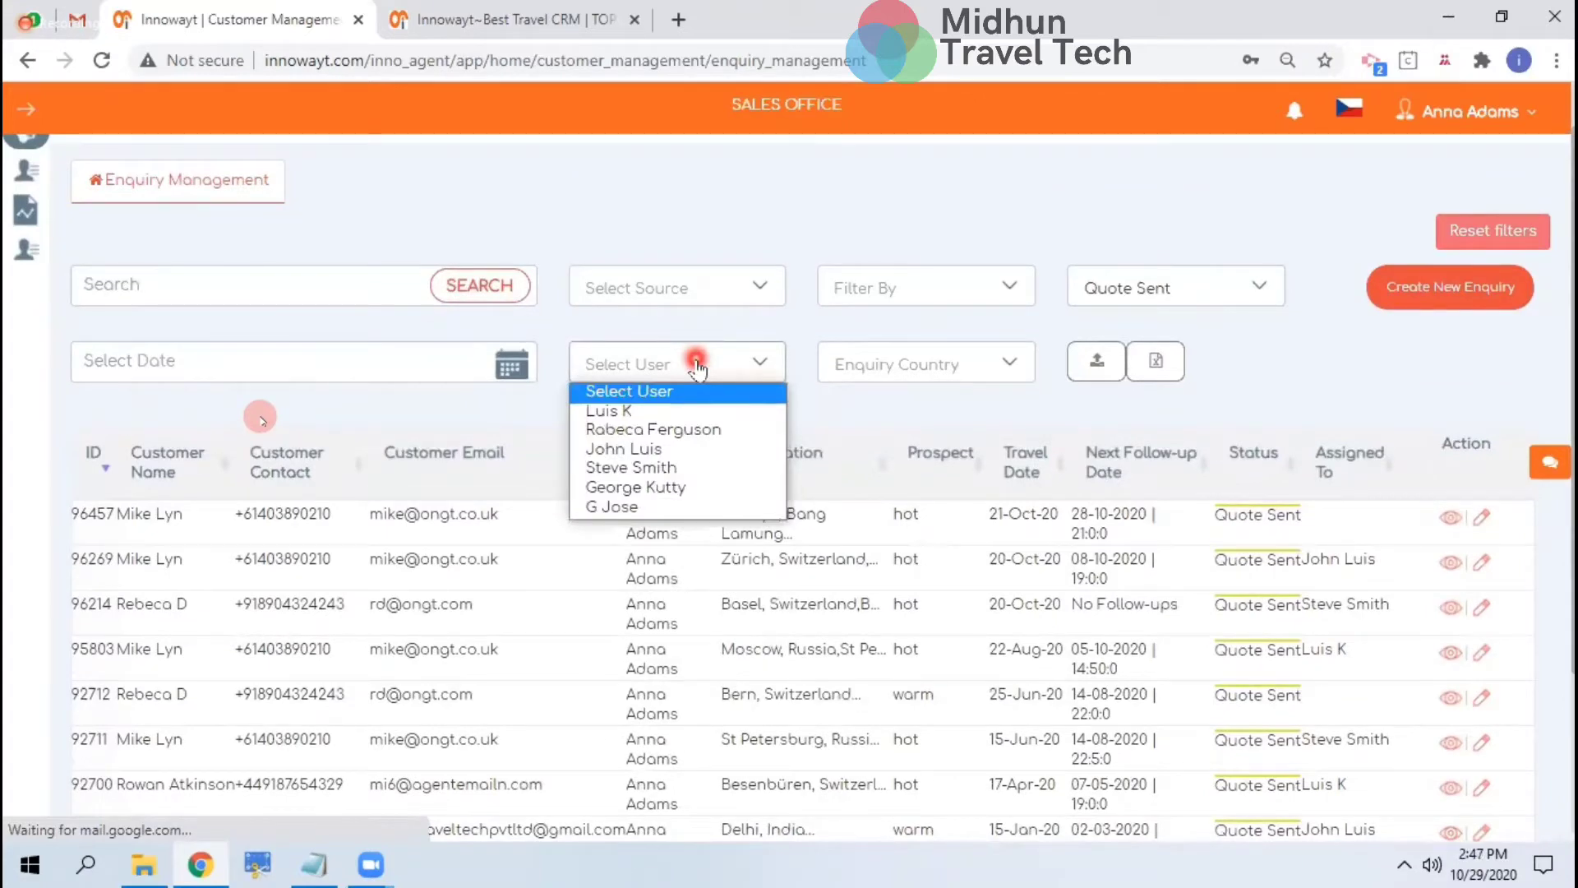
pyautogui.click(642, 468)
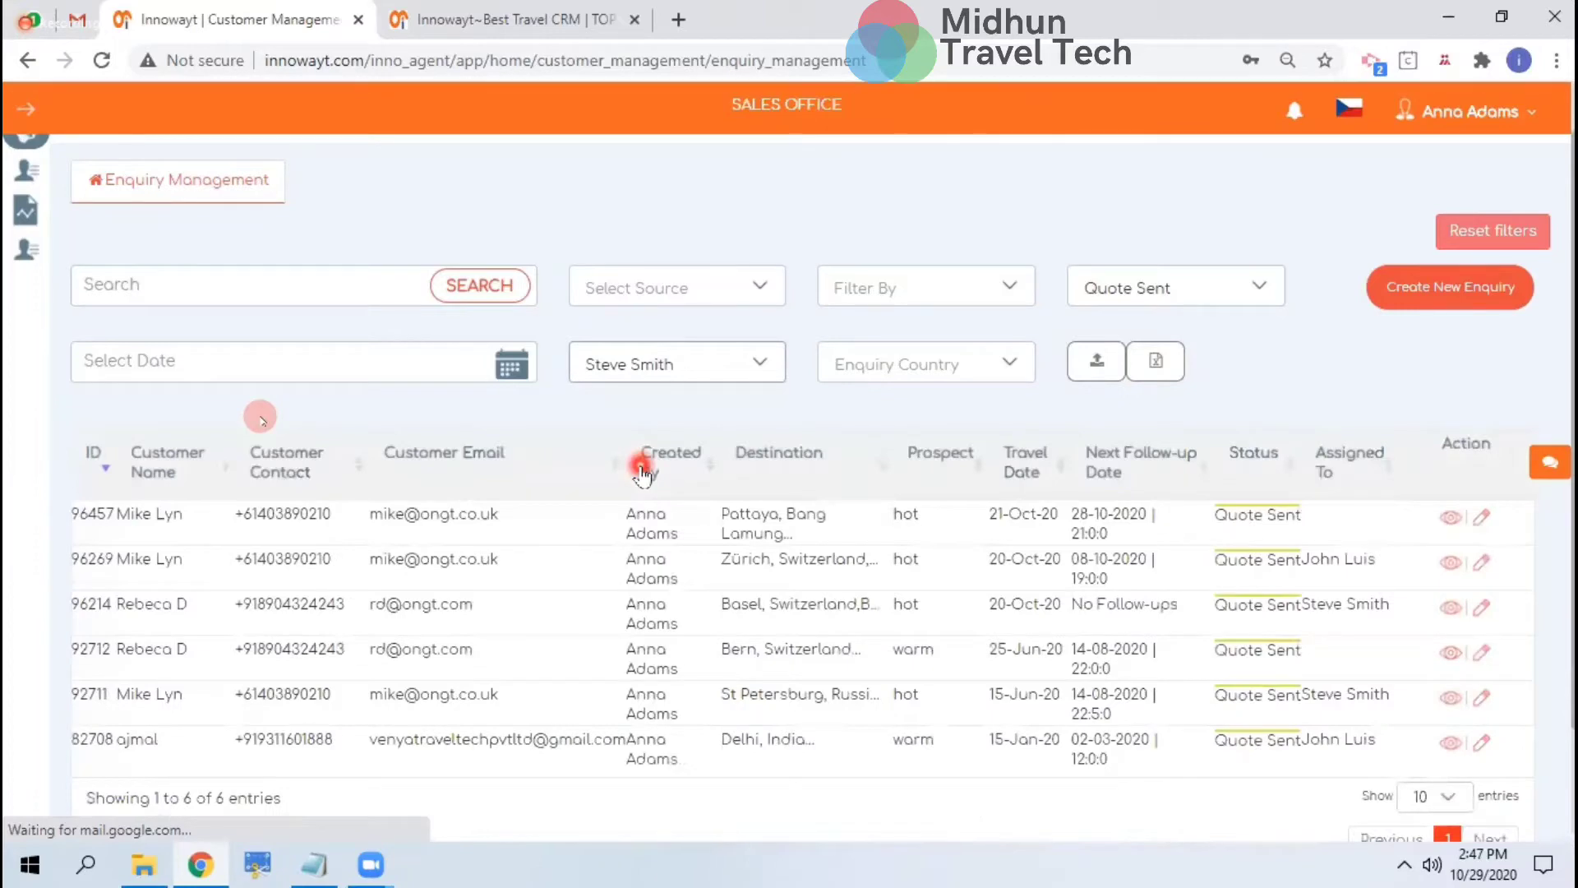
# Glance at the date range presets, then reset all enquiry filters
pyautogui.scroll(-3, 709, 648)
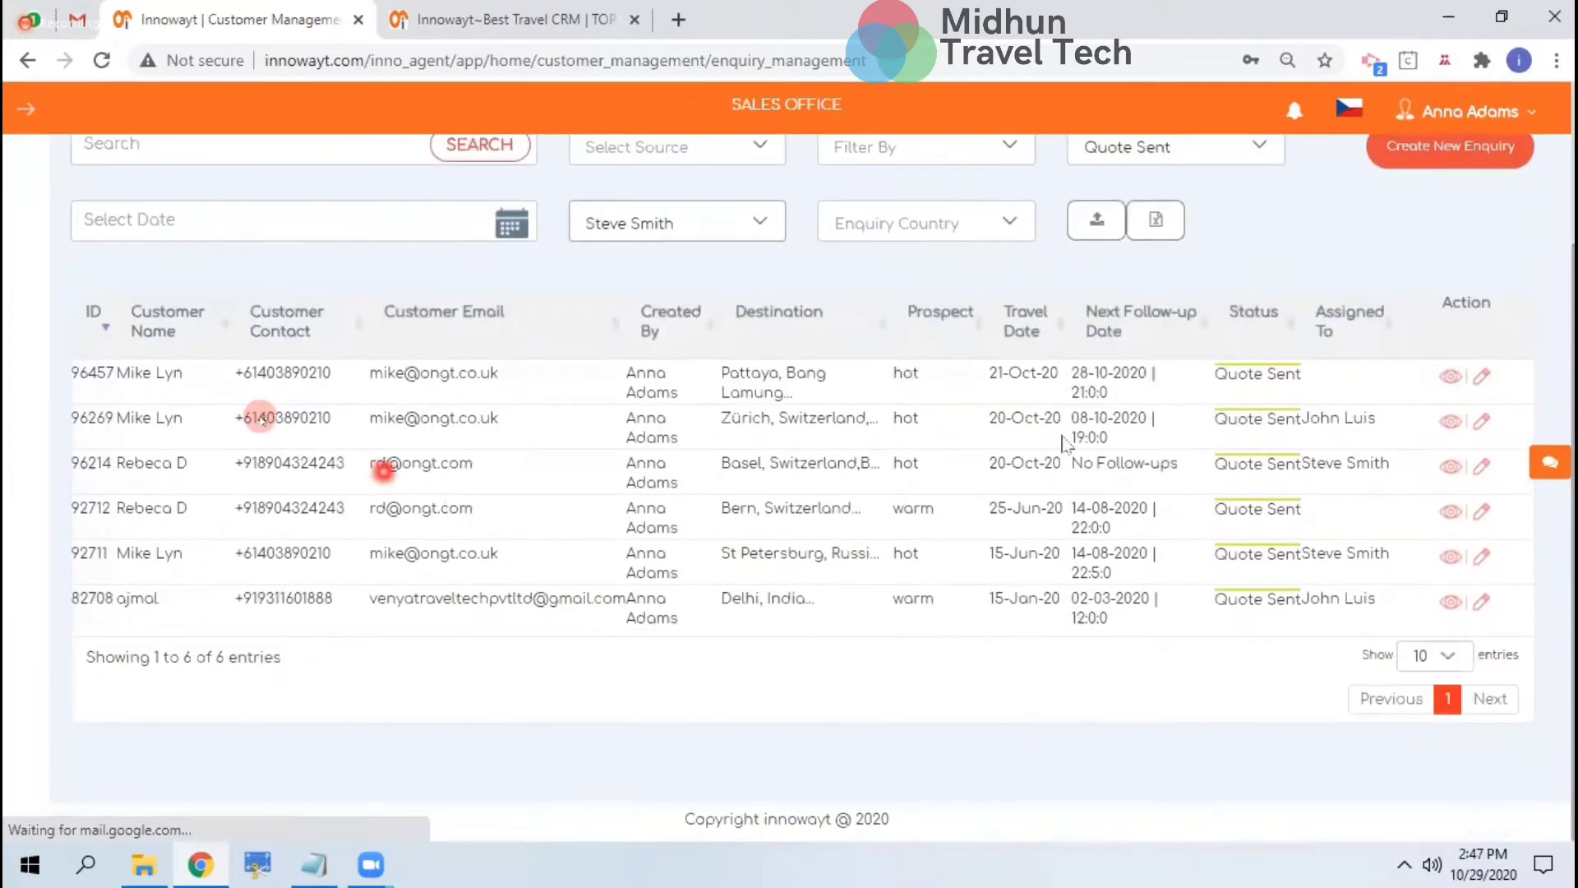
pyautogui.click(394, 206)
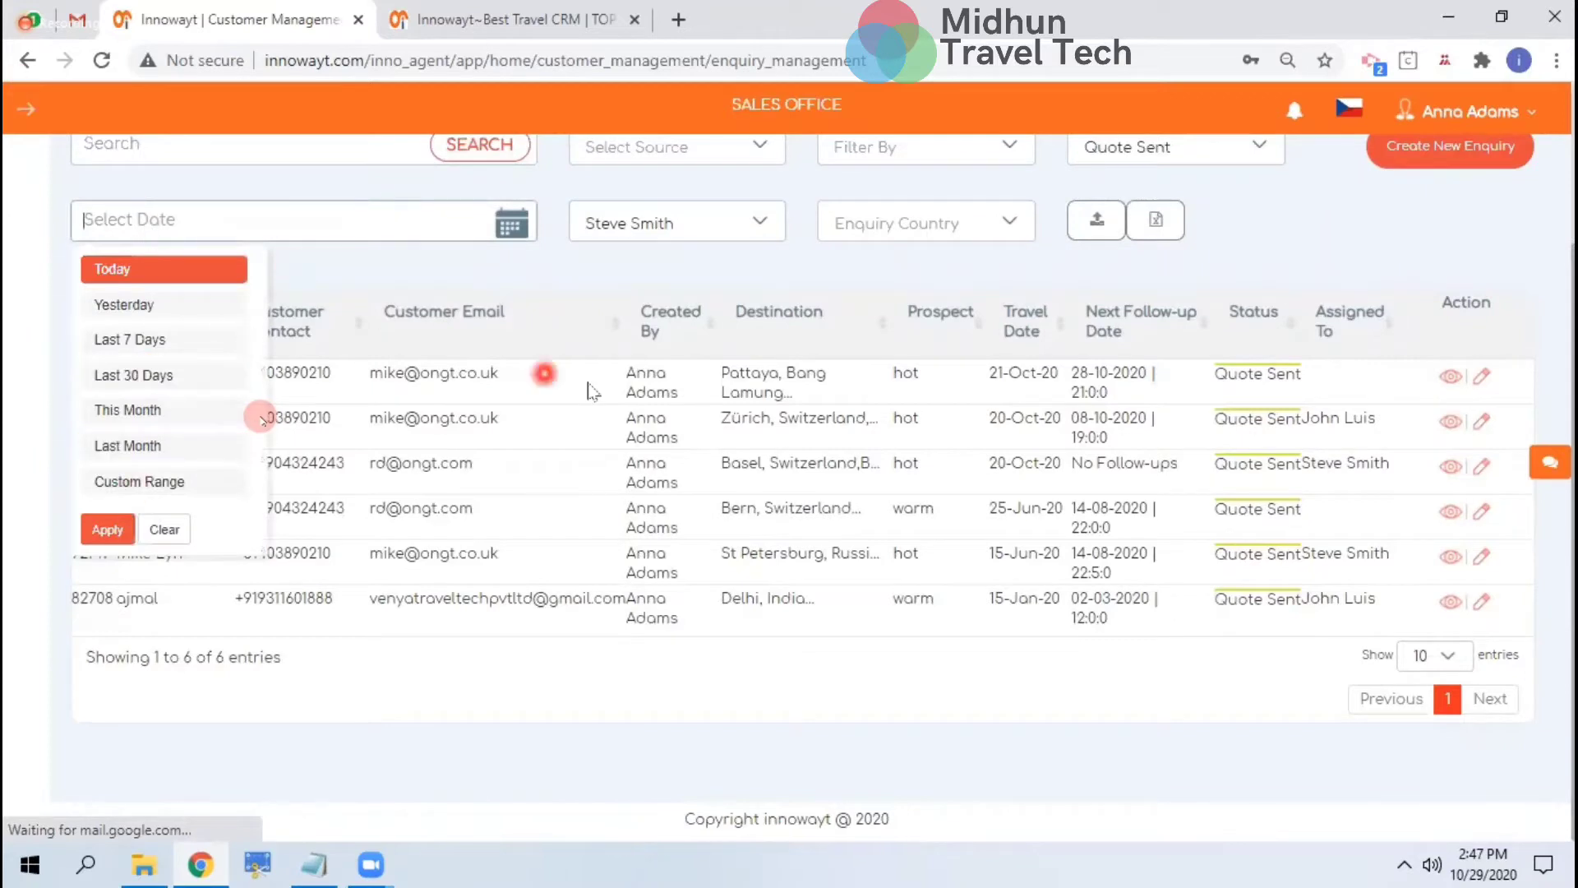
pyautogui.click(852, 419)
pyautogui.scroll(4, 1185, 472)
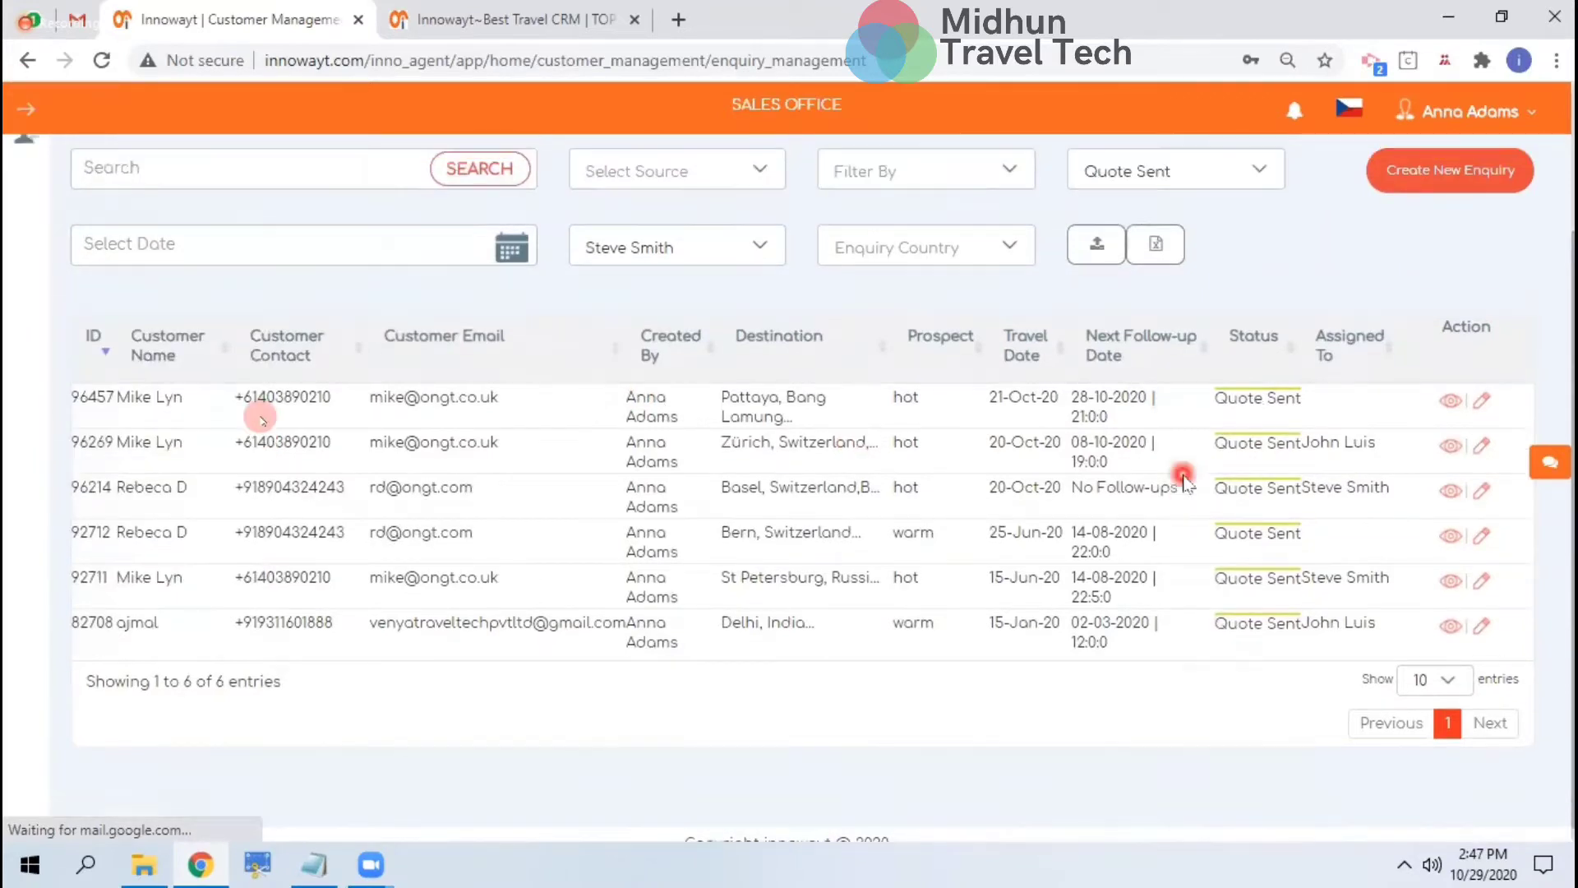
pyautogui.click(1494, 286)
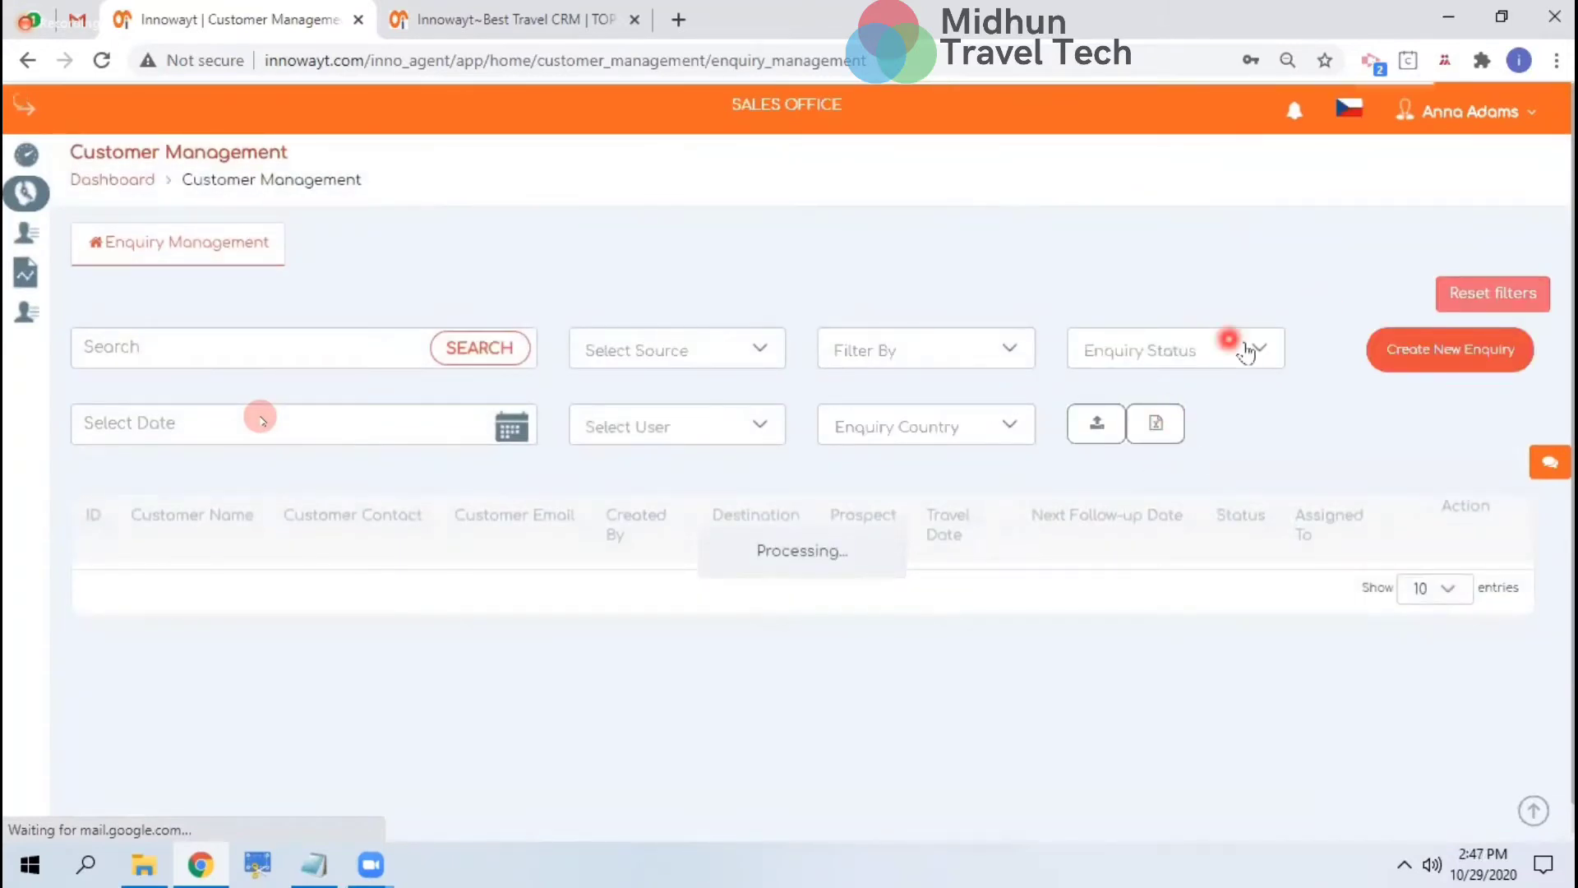
# Preview the Source, User and Filter By dropdown options without changing any filter
pyautogui.click(636, 351)
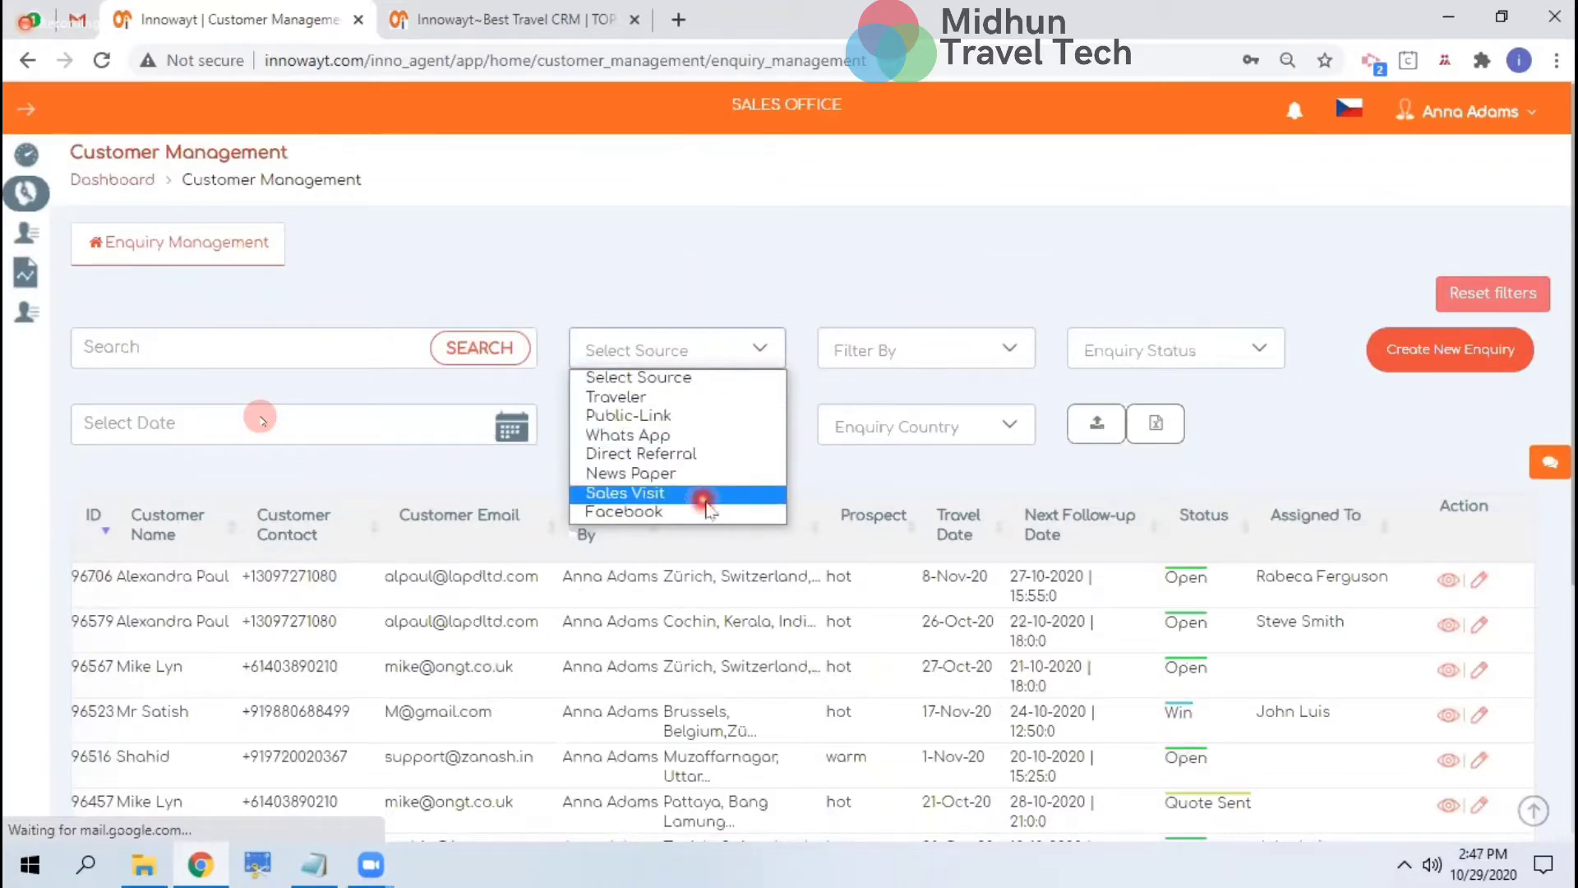
pyautogui.click(824, 427)
pyautogui.click(686, 430)
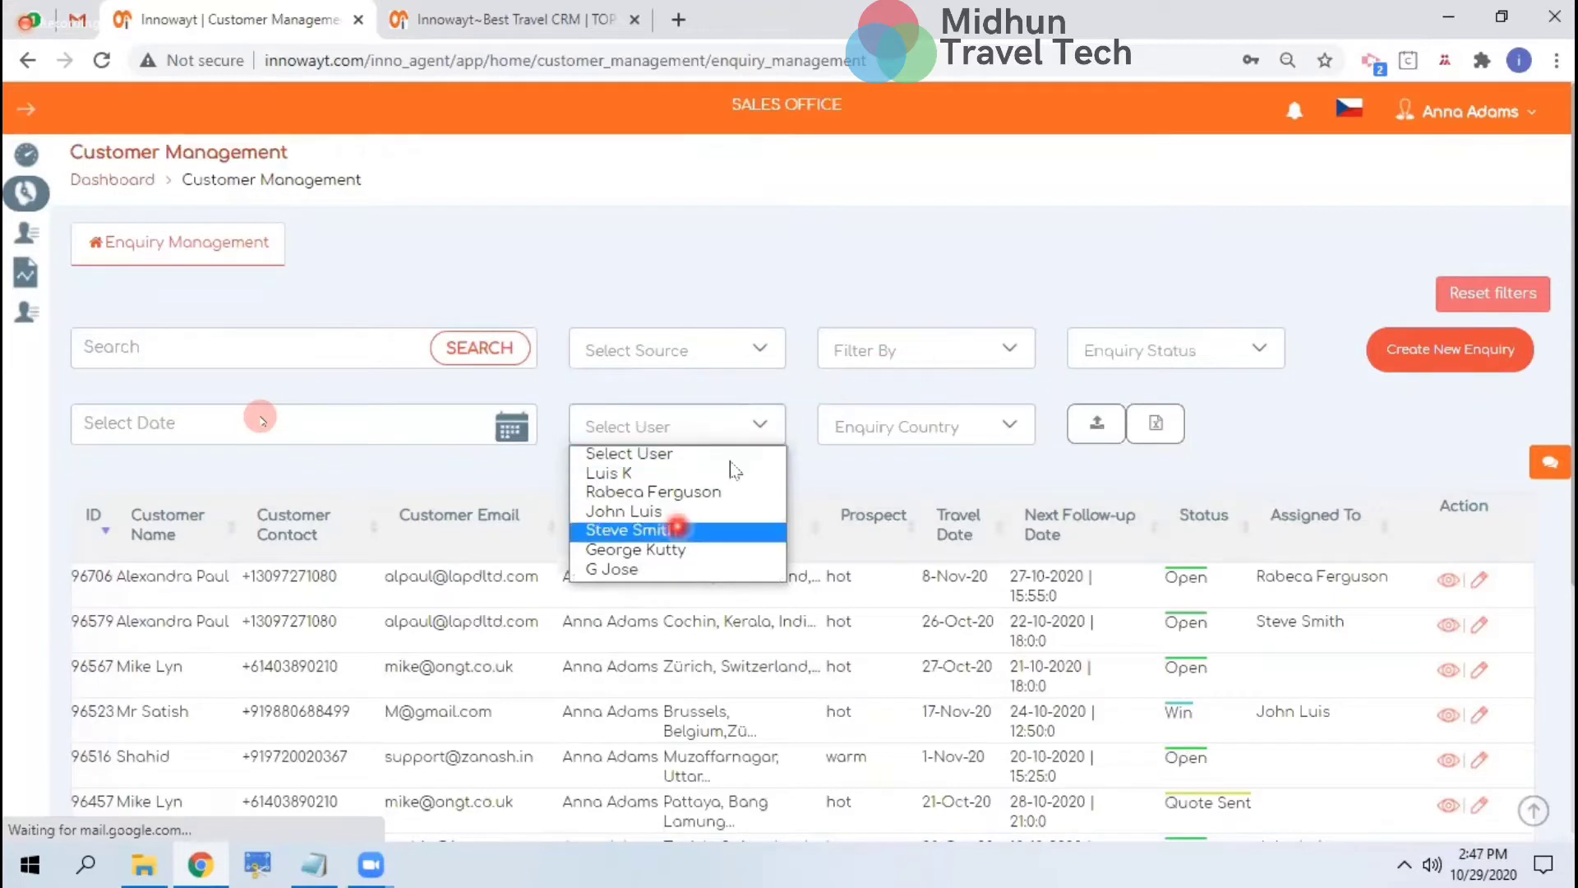
pyautogui.click(904, 349)
pyautogui.click(904, 349)
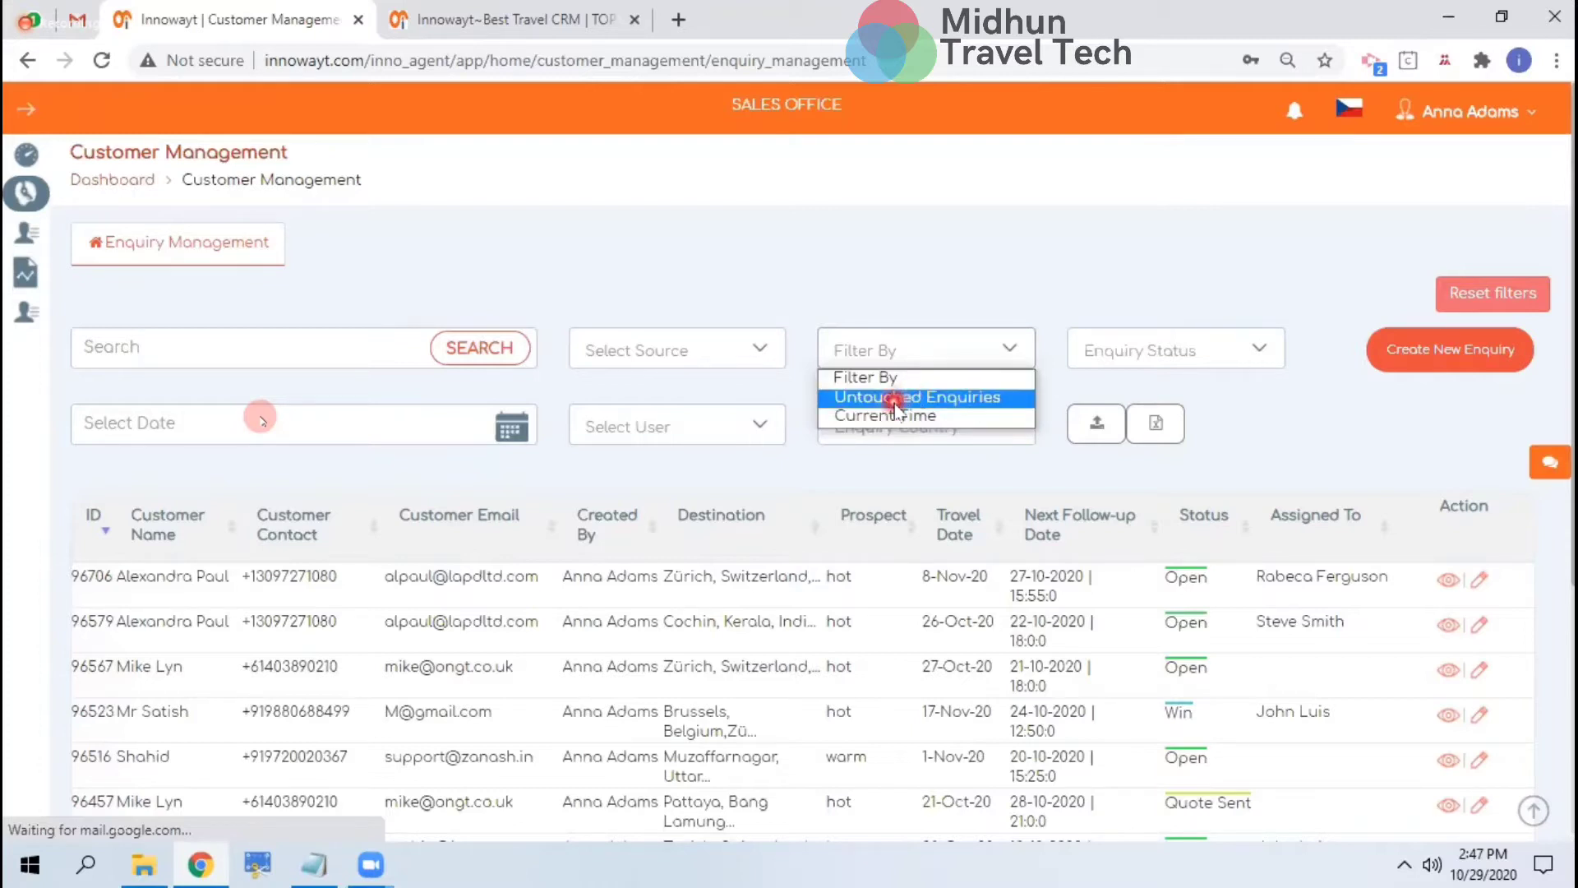
pyautogui.click(970, 465)
# Glance at the Enquiry Country list, then filter enquiries to Quote Sent status
pyautogui.click(973, 425)
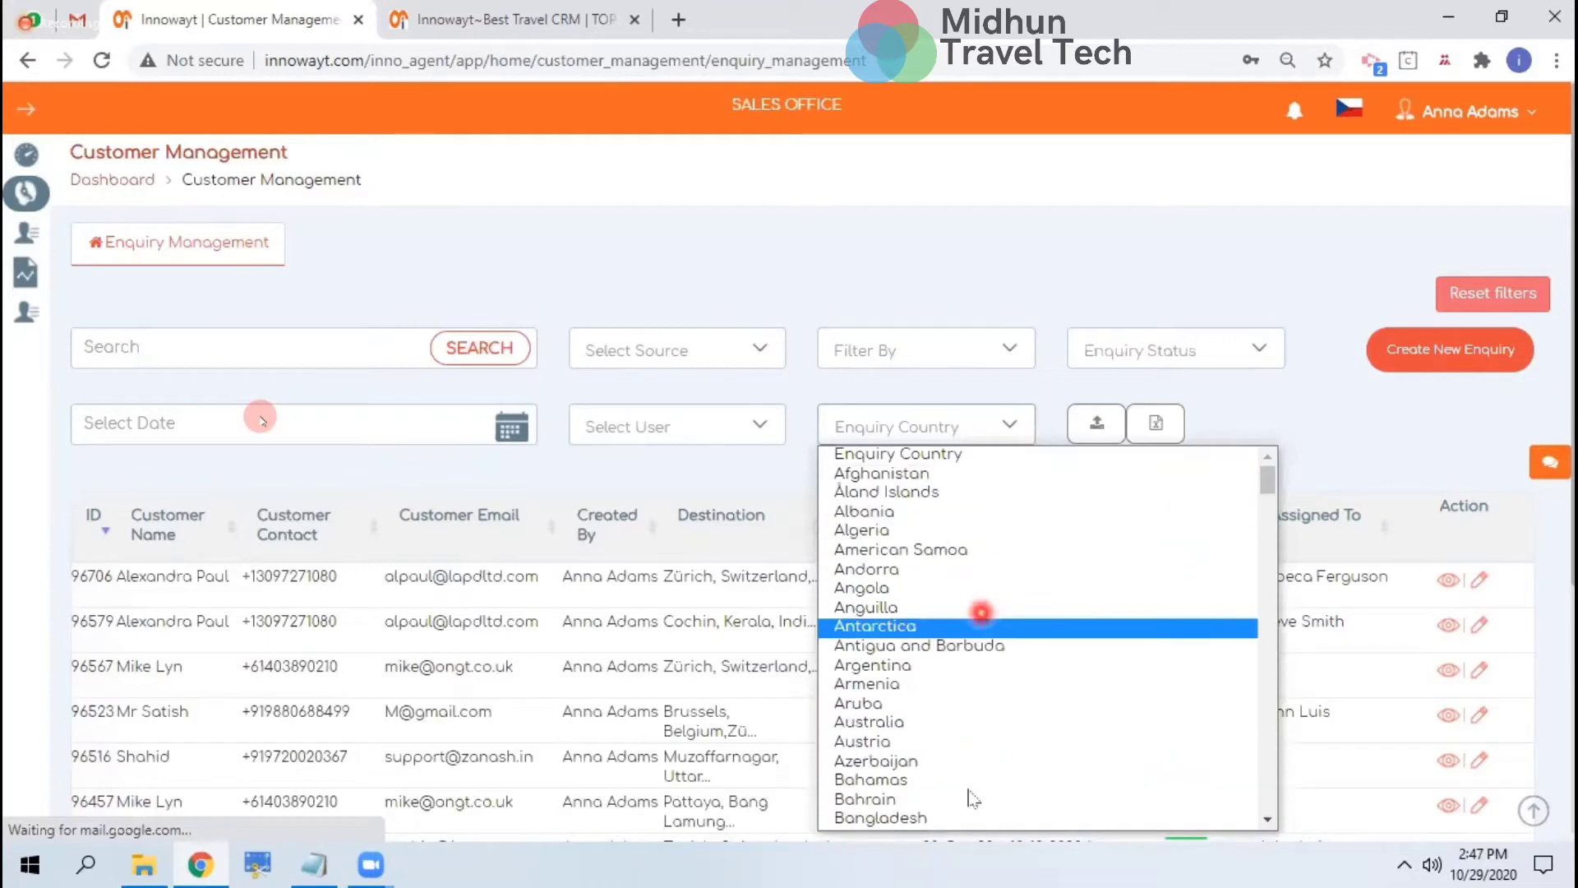
pyautogui.click(1162, 347)
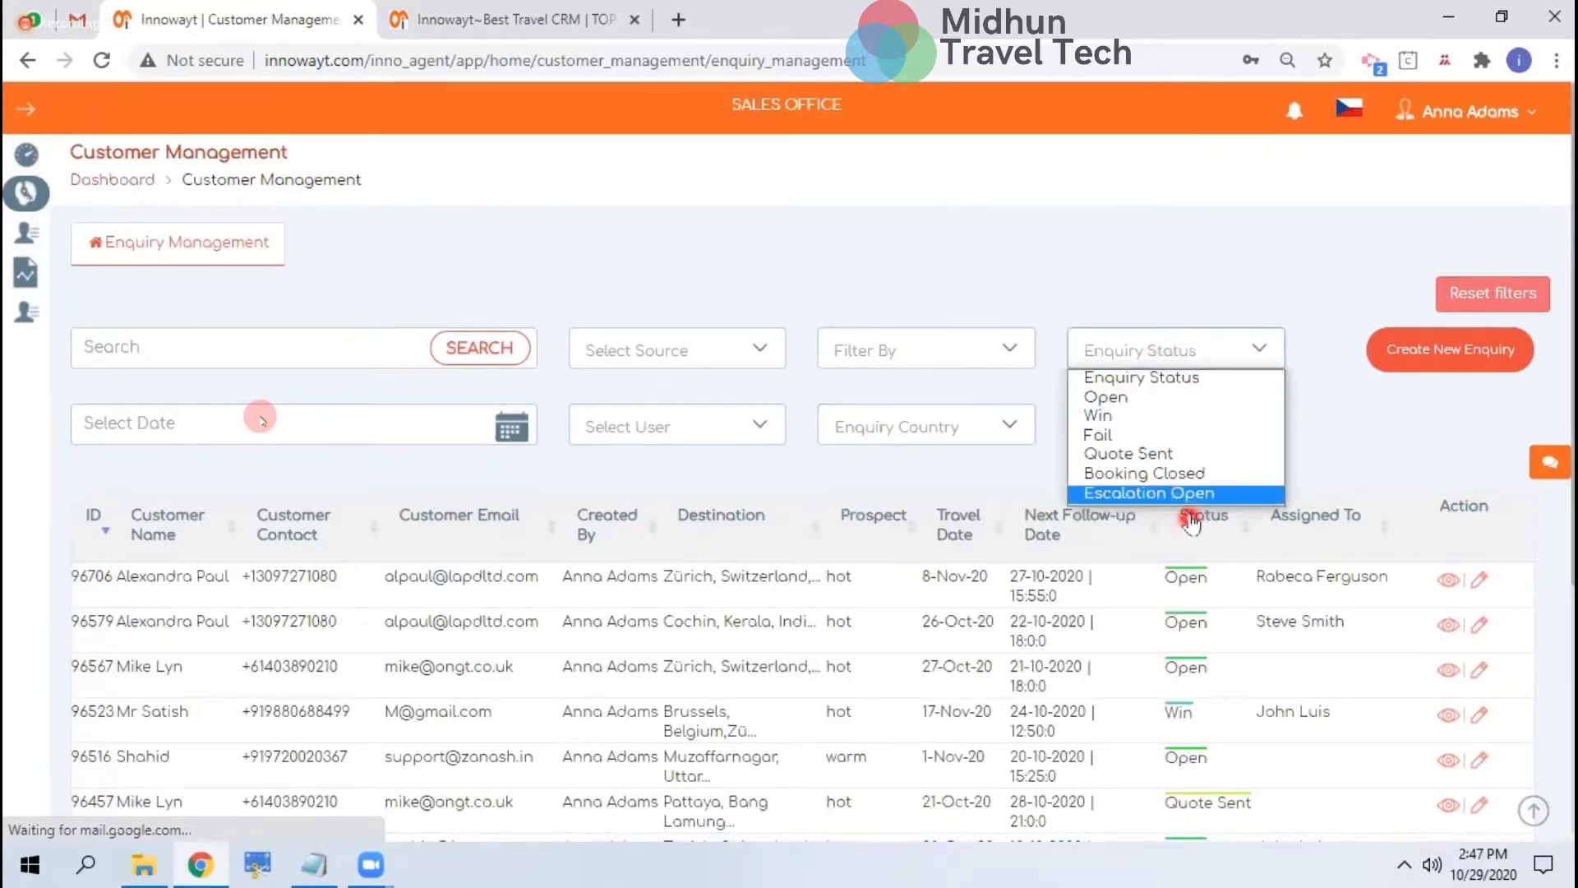
pyautogui.click(1154, 455)
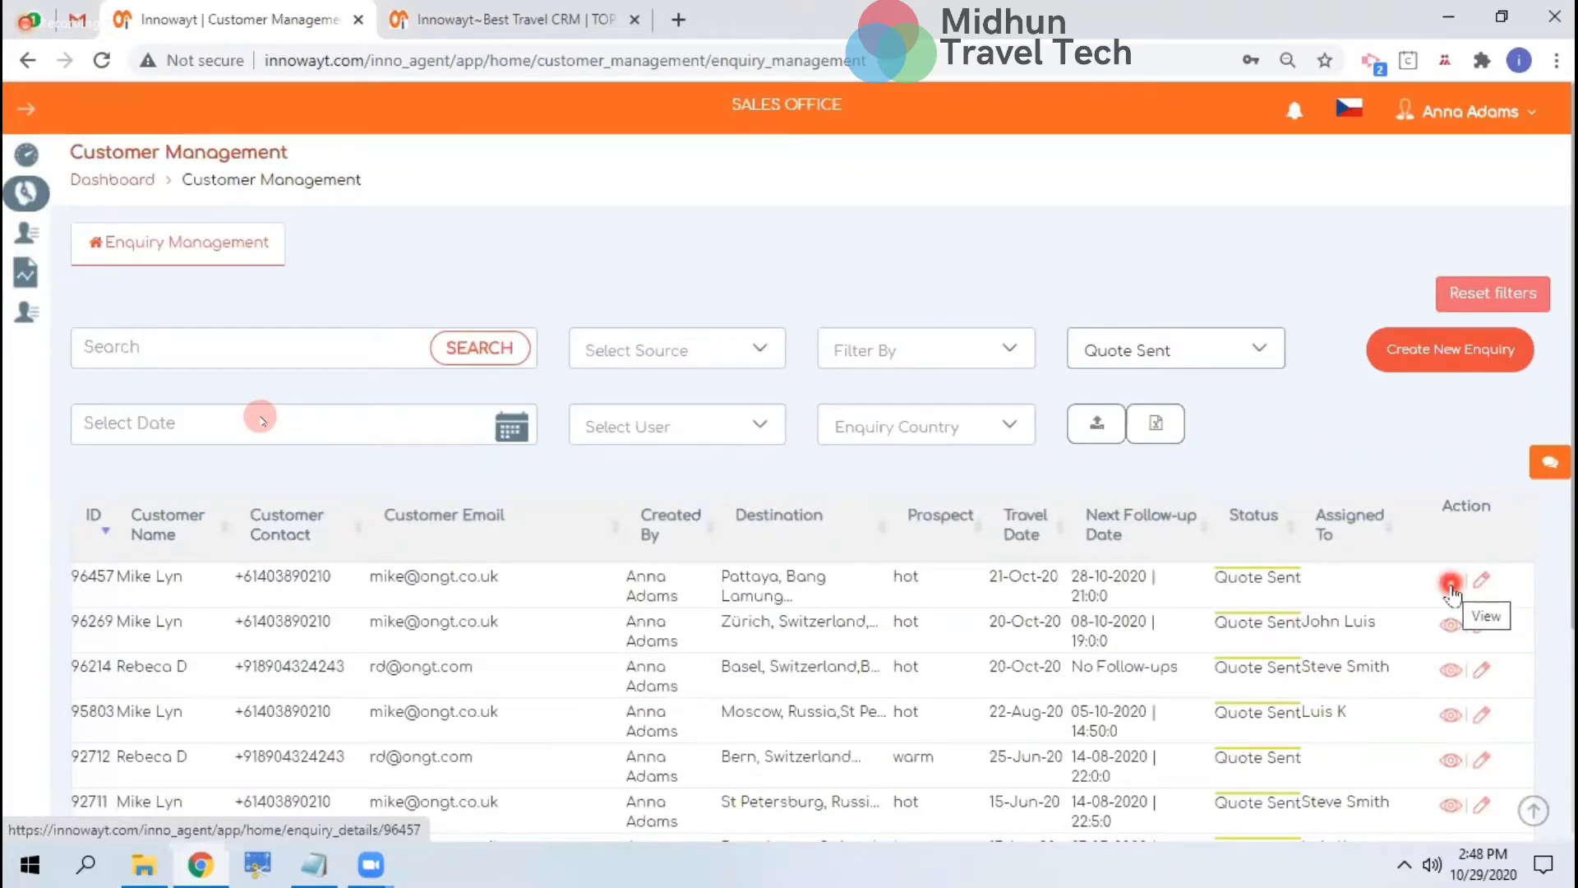
# Open the first Quote Sent enquiry (Pattaya and Bangkok) and browse its details, tasks and comments
pyautogui.click(1451, 585)
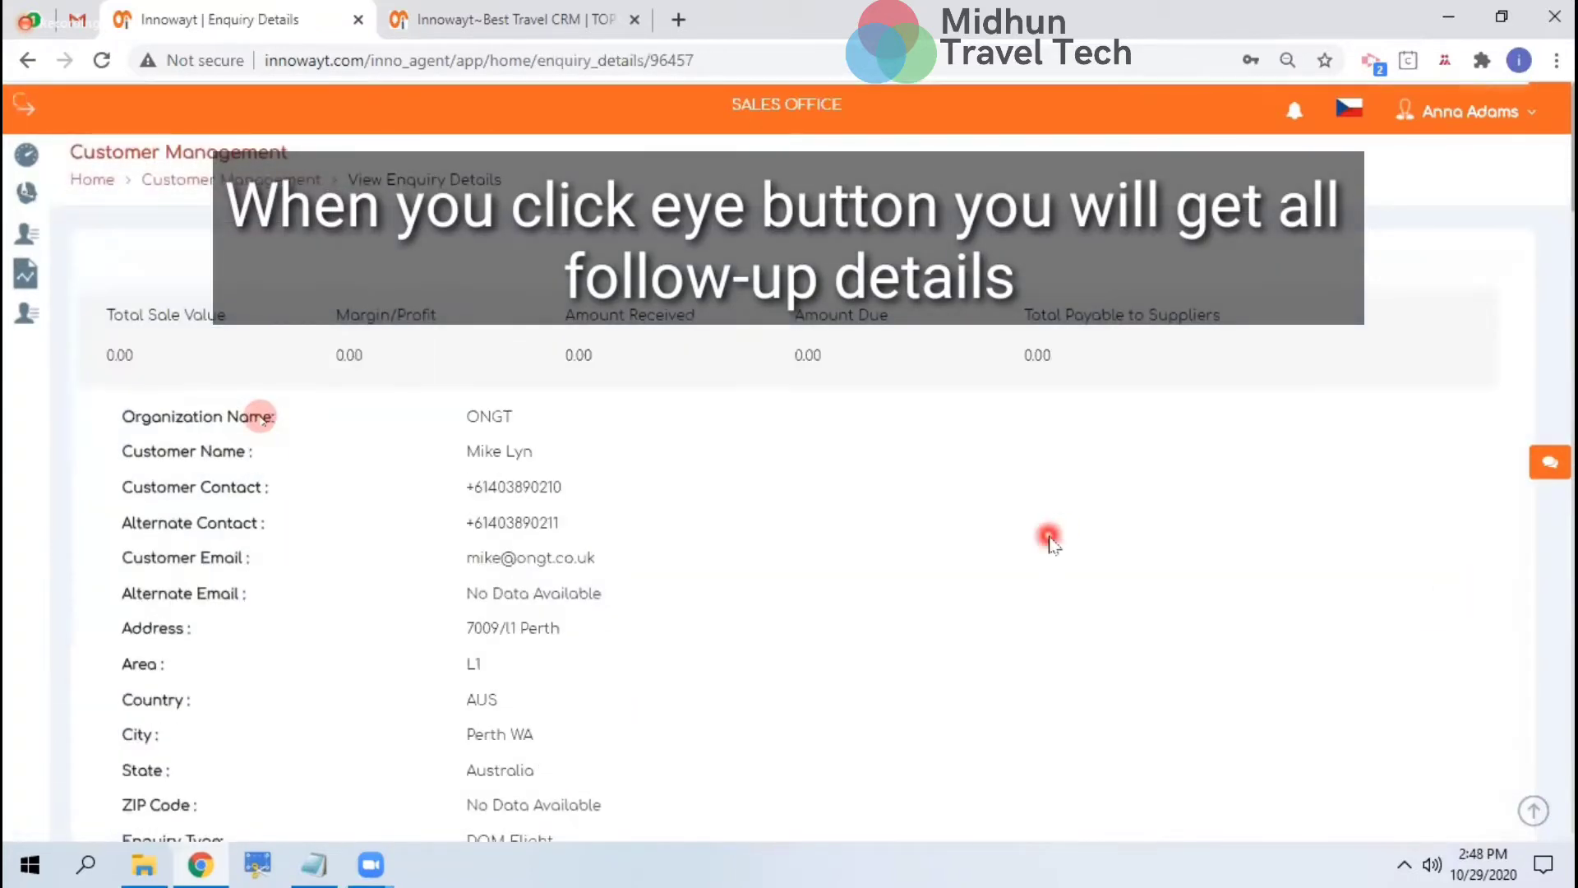
pyautogui.scroll(-3, 1049, 541)
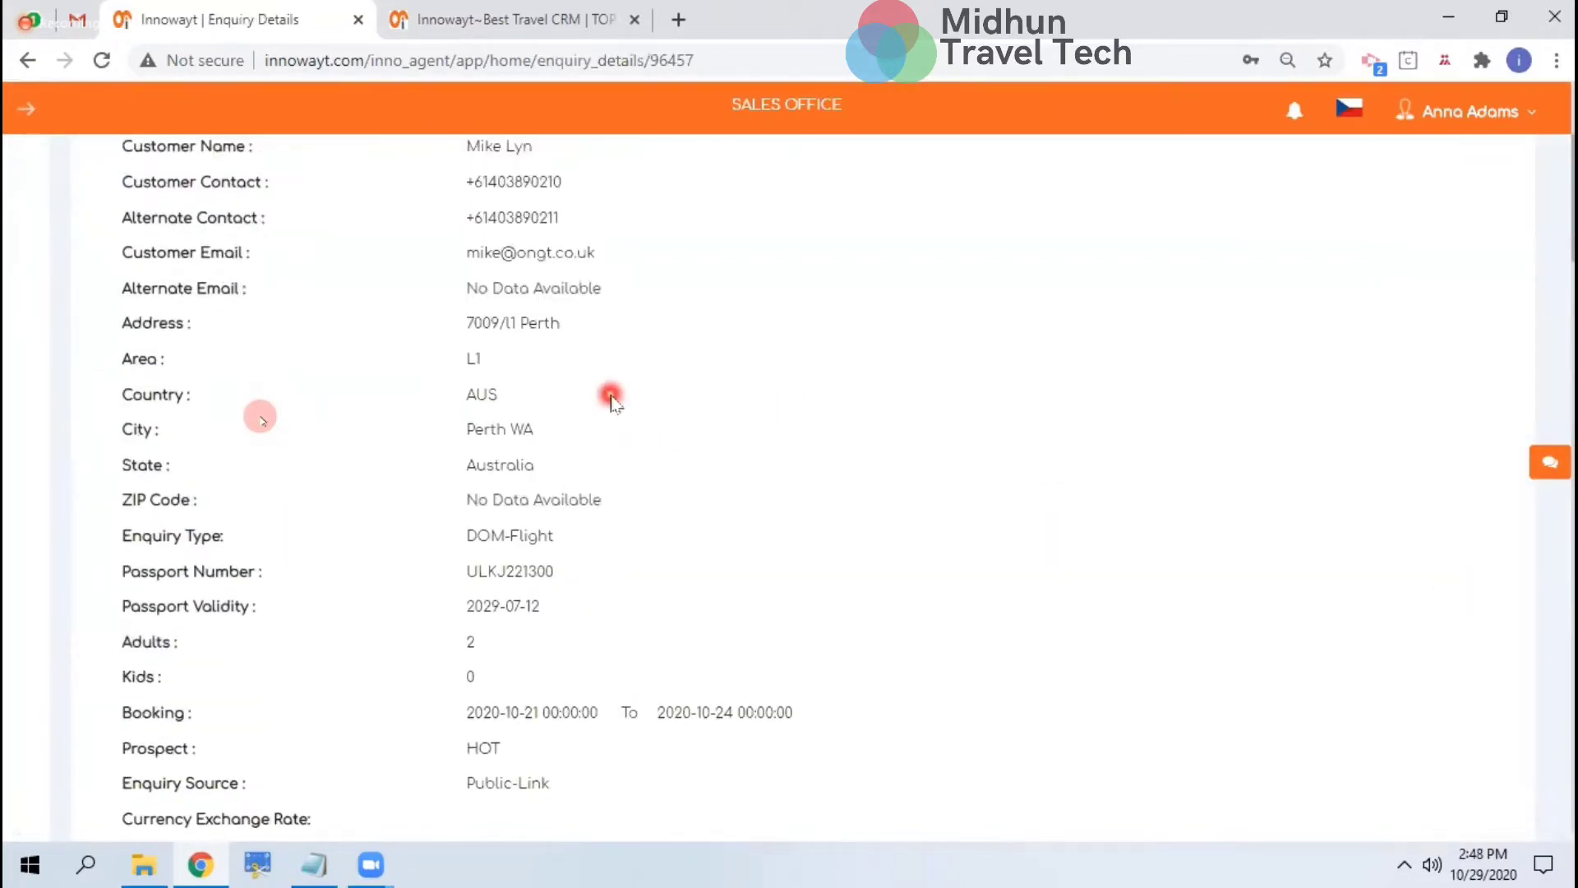
pyautogui.scroll(1, 610, 400)
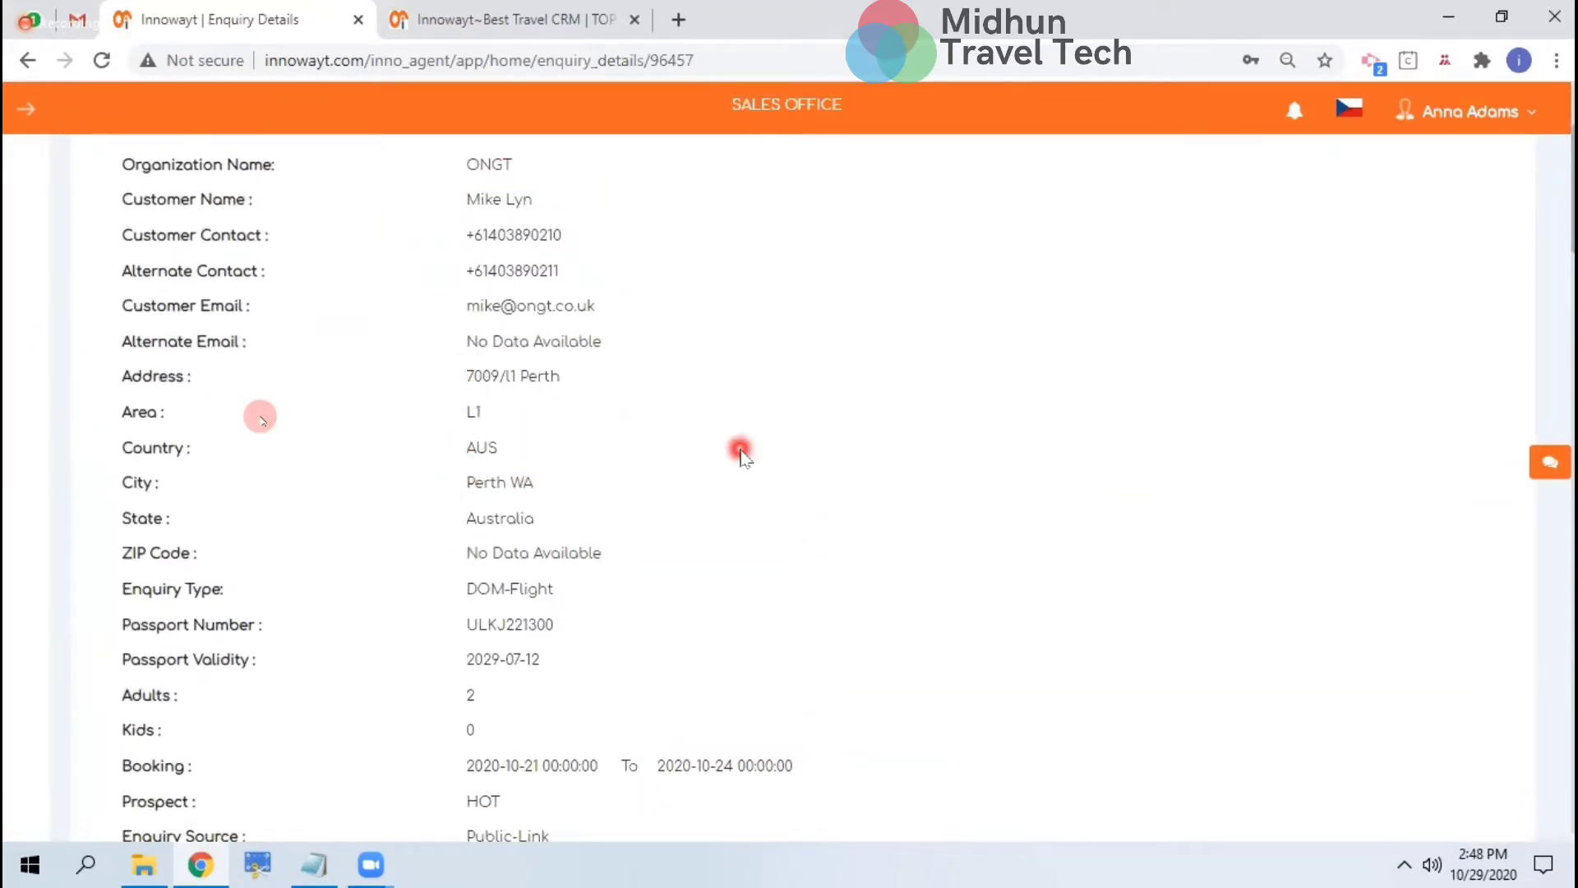
pyautogui.scroll(-1, 739, 450)
pyautogui.scroll(-5, 742, 452)
pyautogui.scroll(-6, 741, 452)
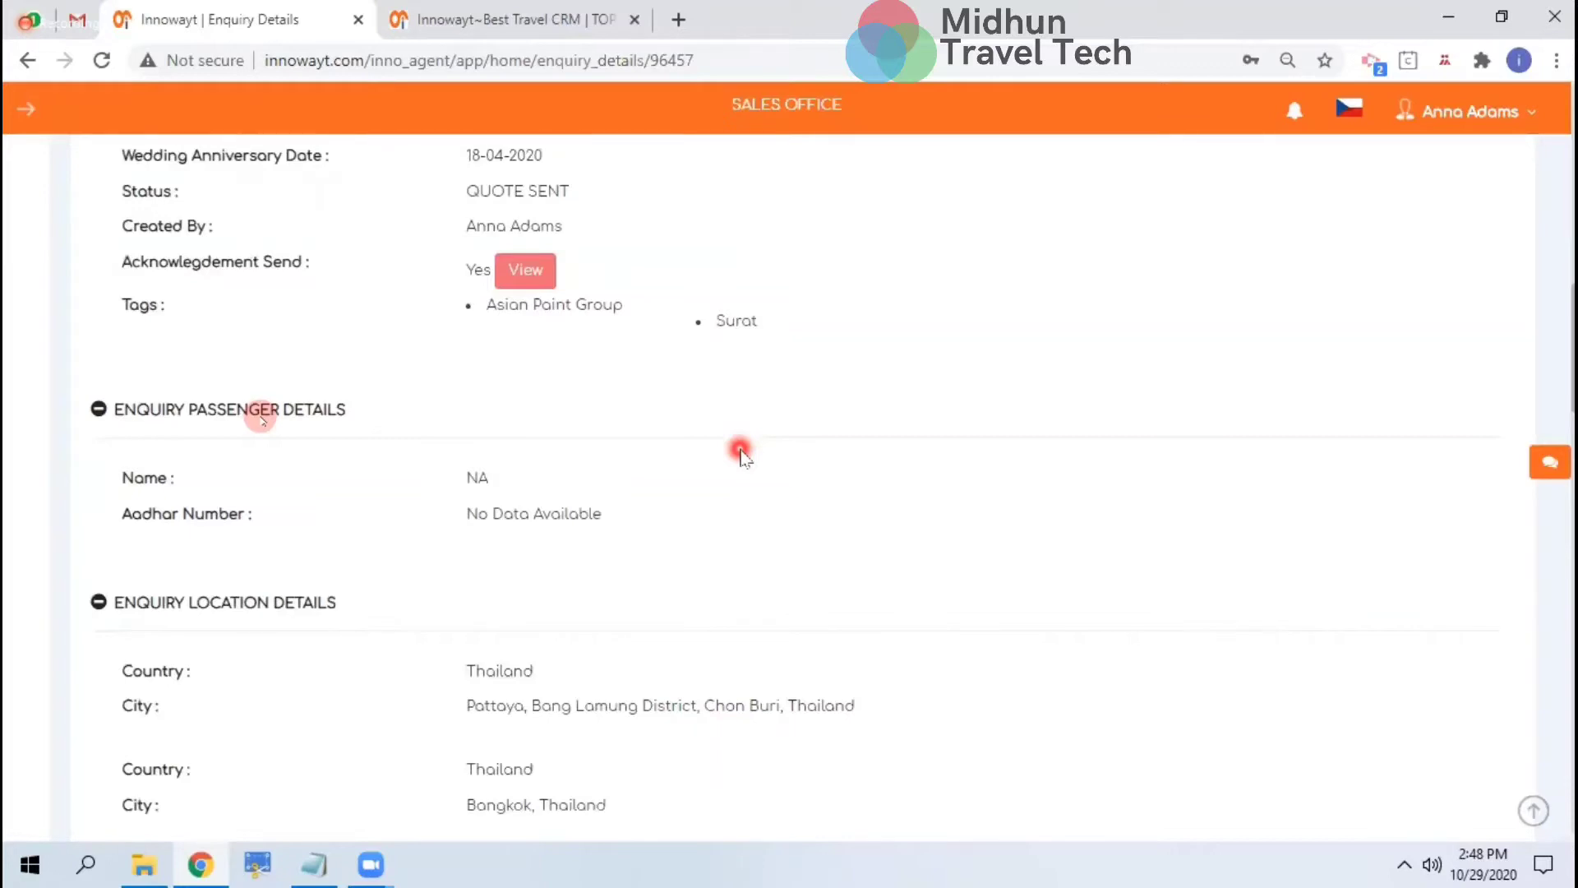
pyautogui.scroll(-2, 742, 455)
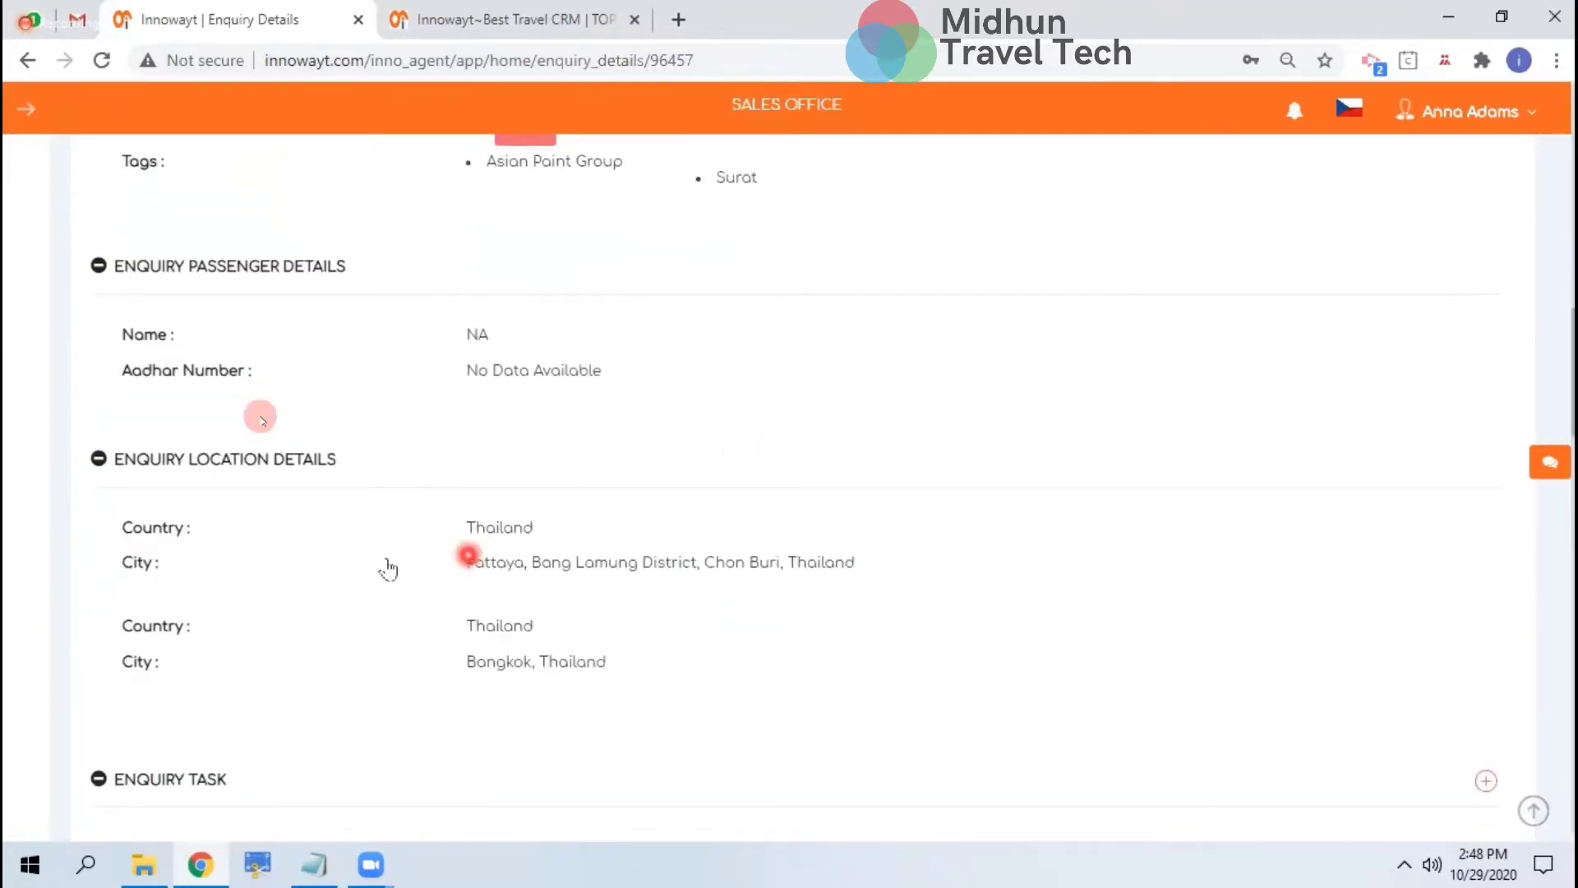
pyautogui.scroll(-6, 687, 553)
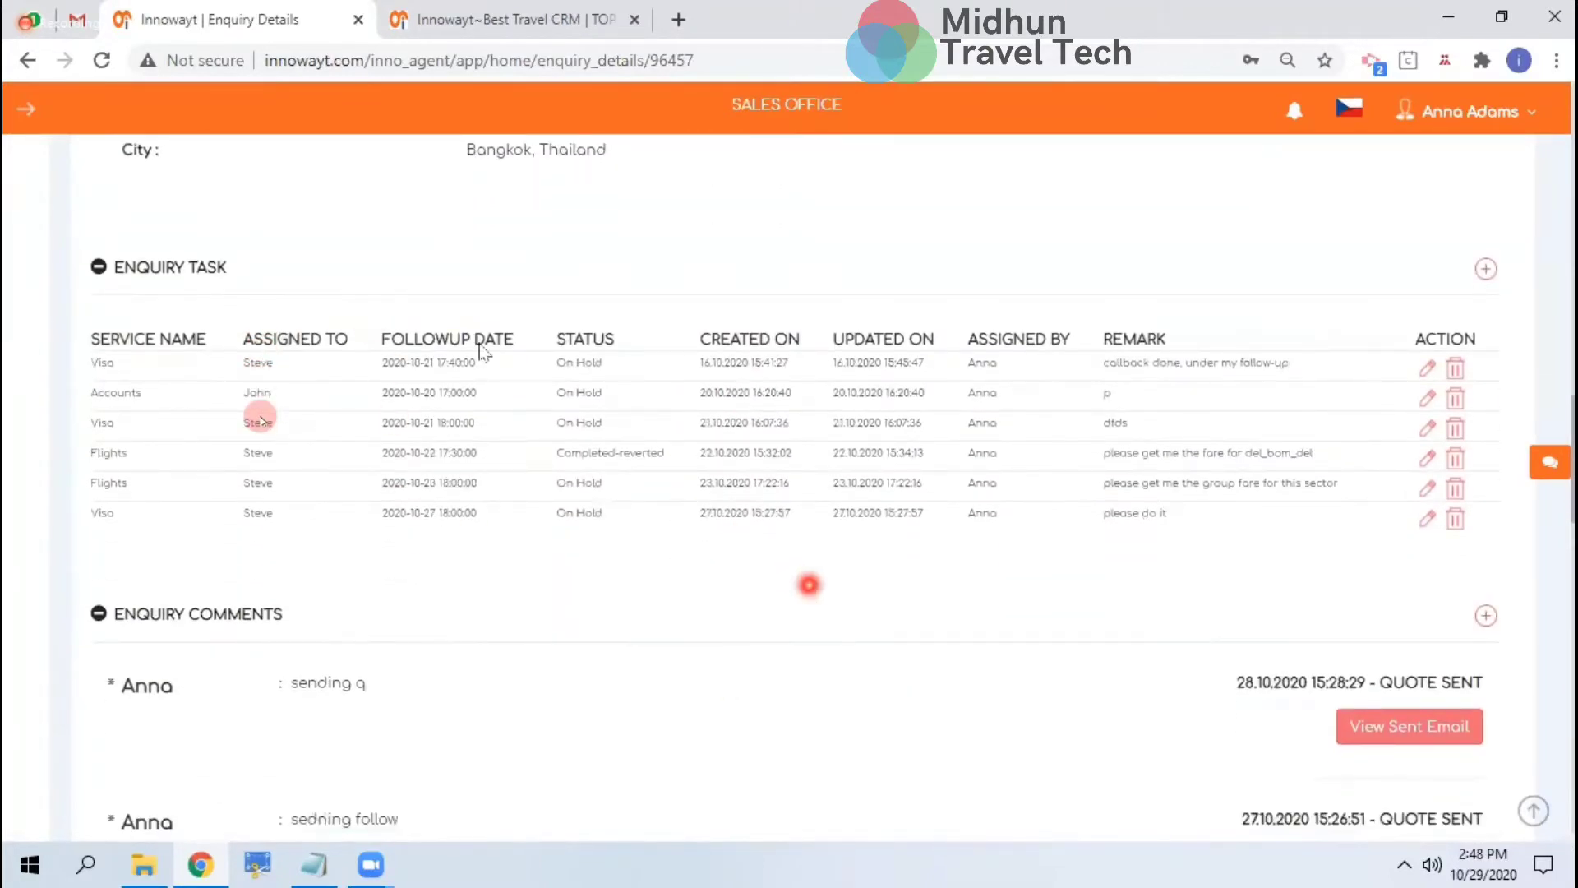
pyautogui.scroll(-5, 485, 393)
pyautogui.scroll(4, 481, 401)
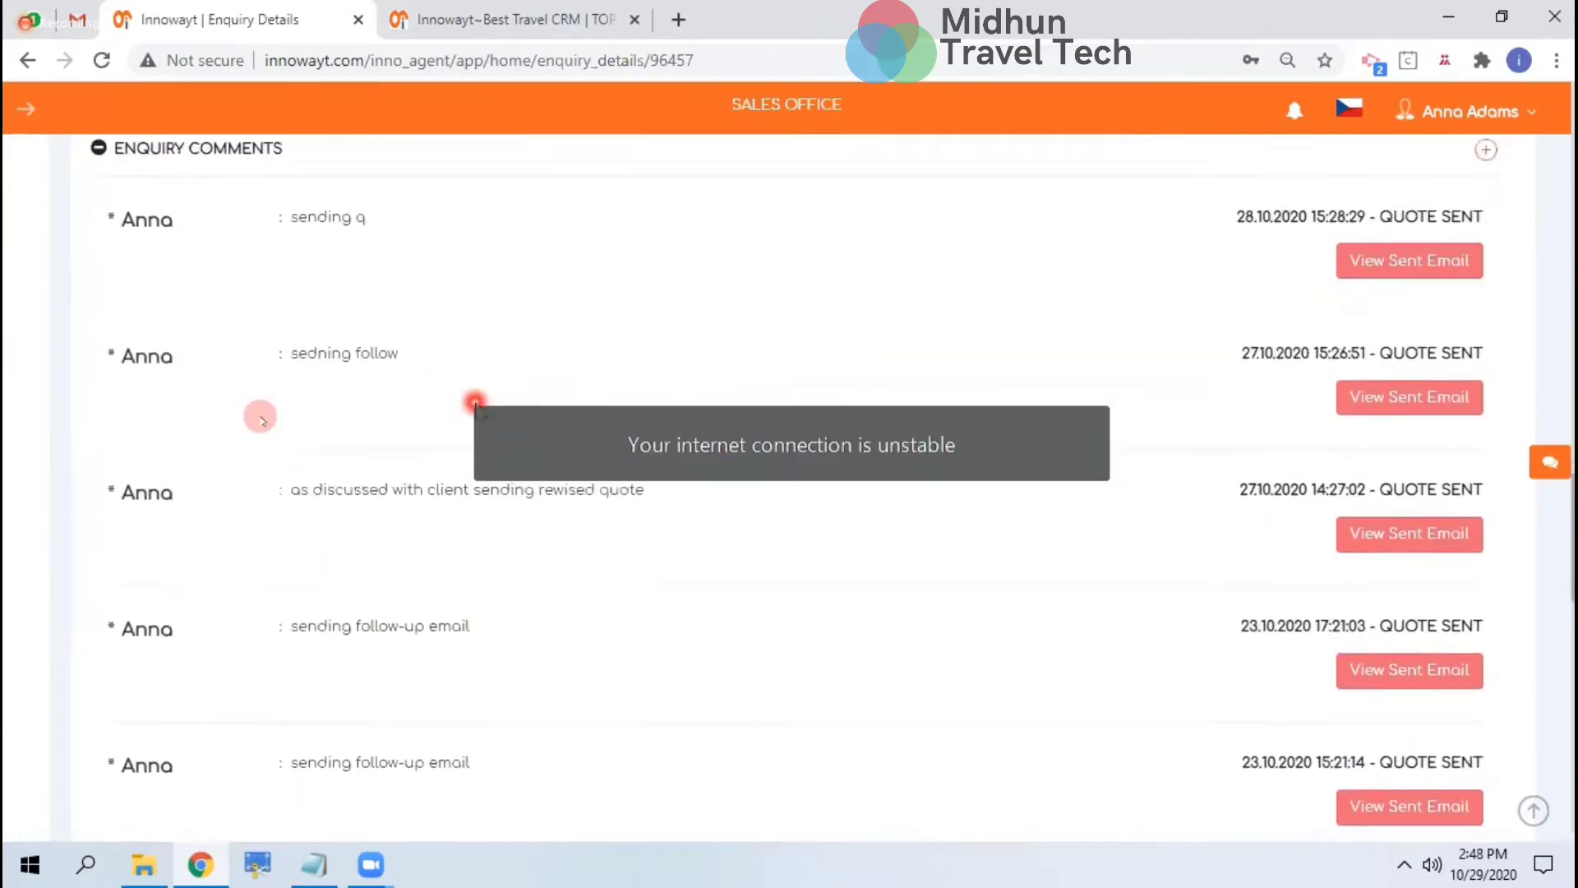
pyautogui.scroll(2, 475, 403)
pyautogui.scroll(-6, 1033, 730)
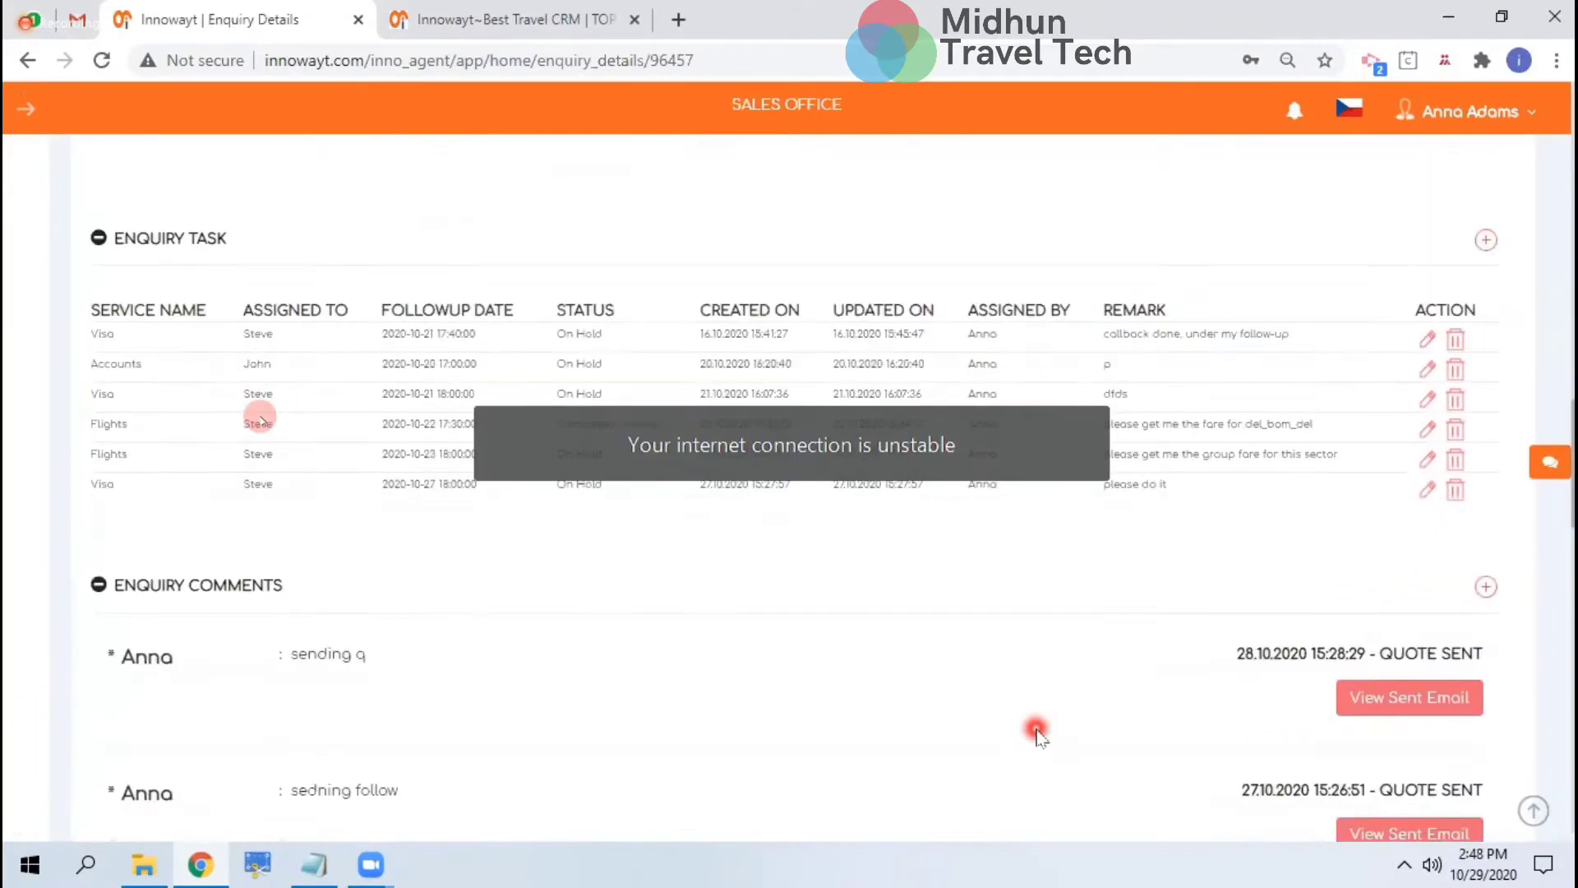
pyautogui.scroll(-1, 1230, 751)
pyautogui.scroll(-7, 1231, 751)
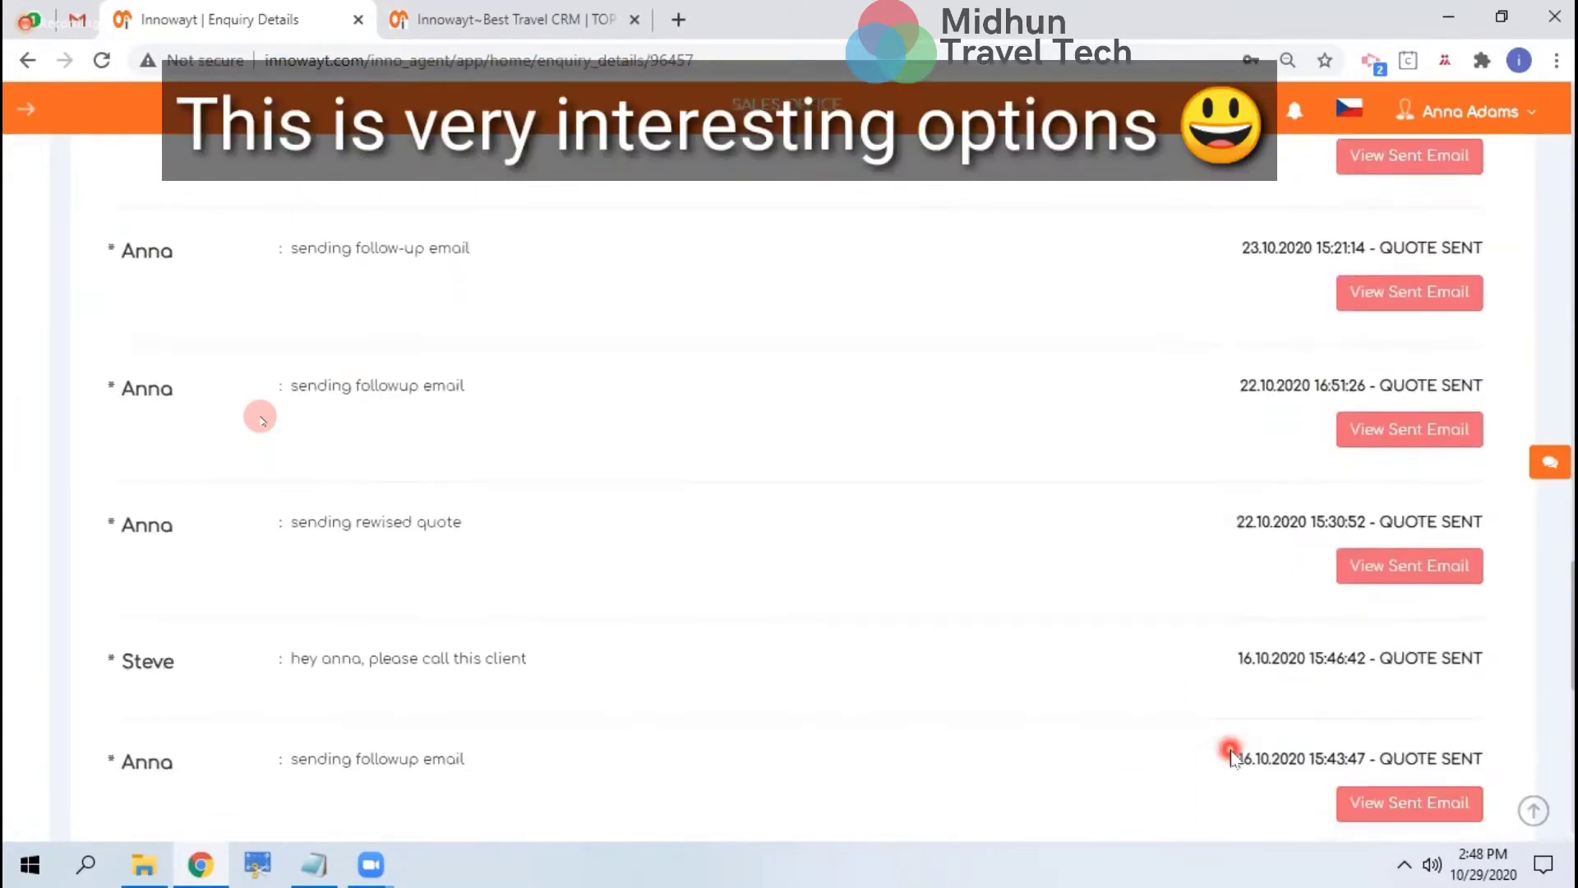
pyautogui.scroll(-9, 1230, 751)
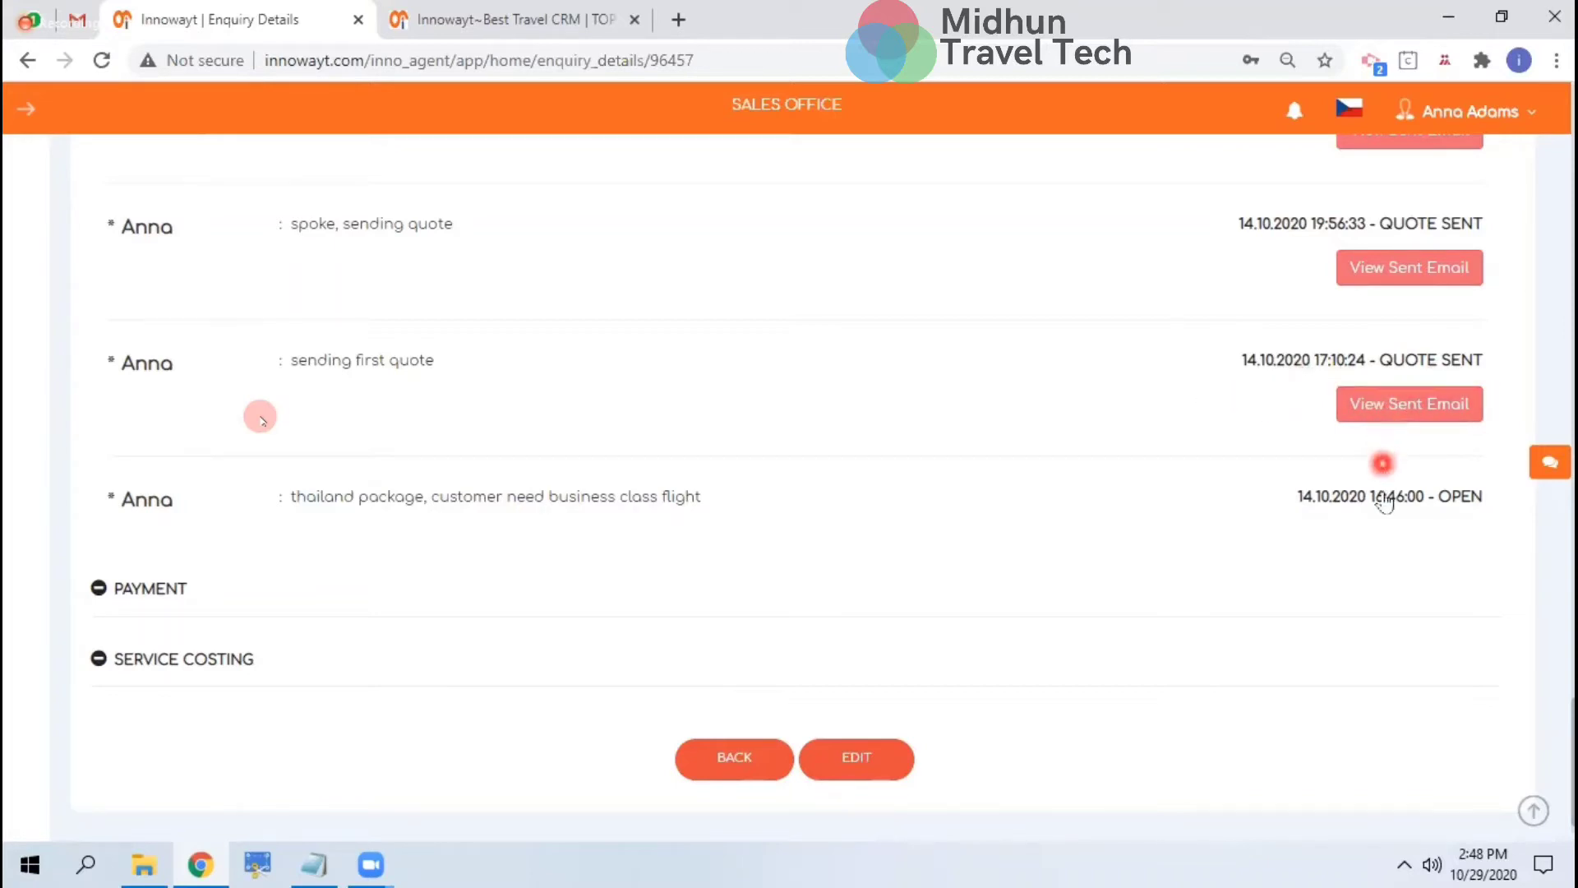
pyautogui.scroll(8, 1385, 501)
pyautogui.scroll(4, 1385, 497)
pyautogui.scroll(-6, 1385, 497)
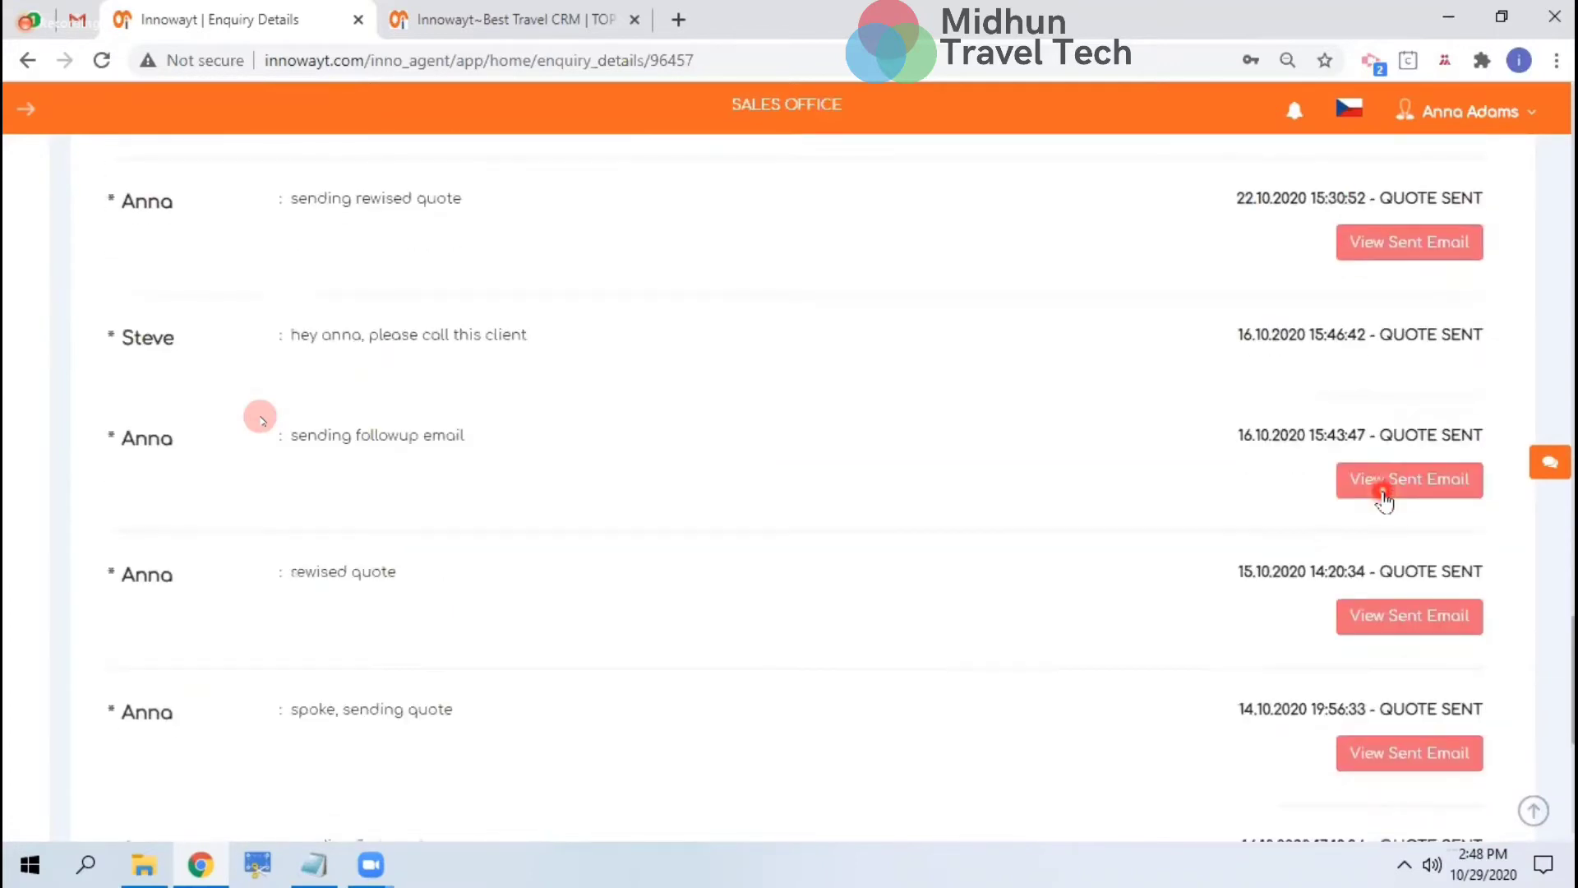
pyautogui.scroll(4, 1385, 497)
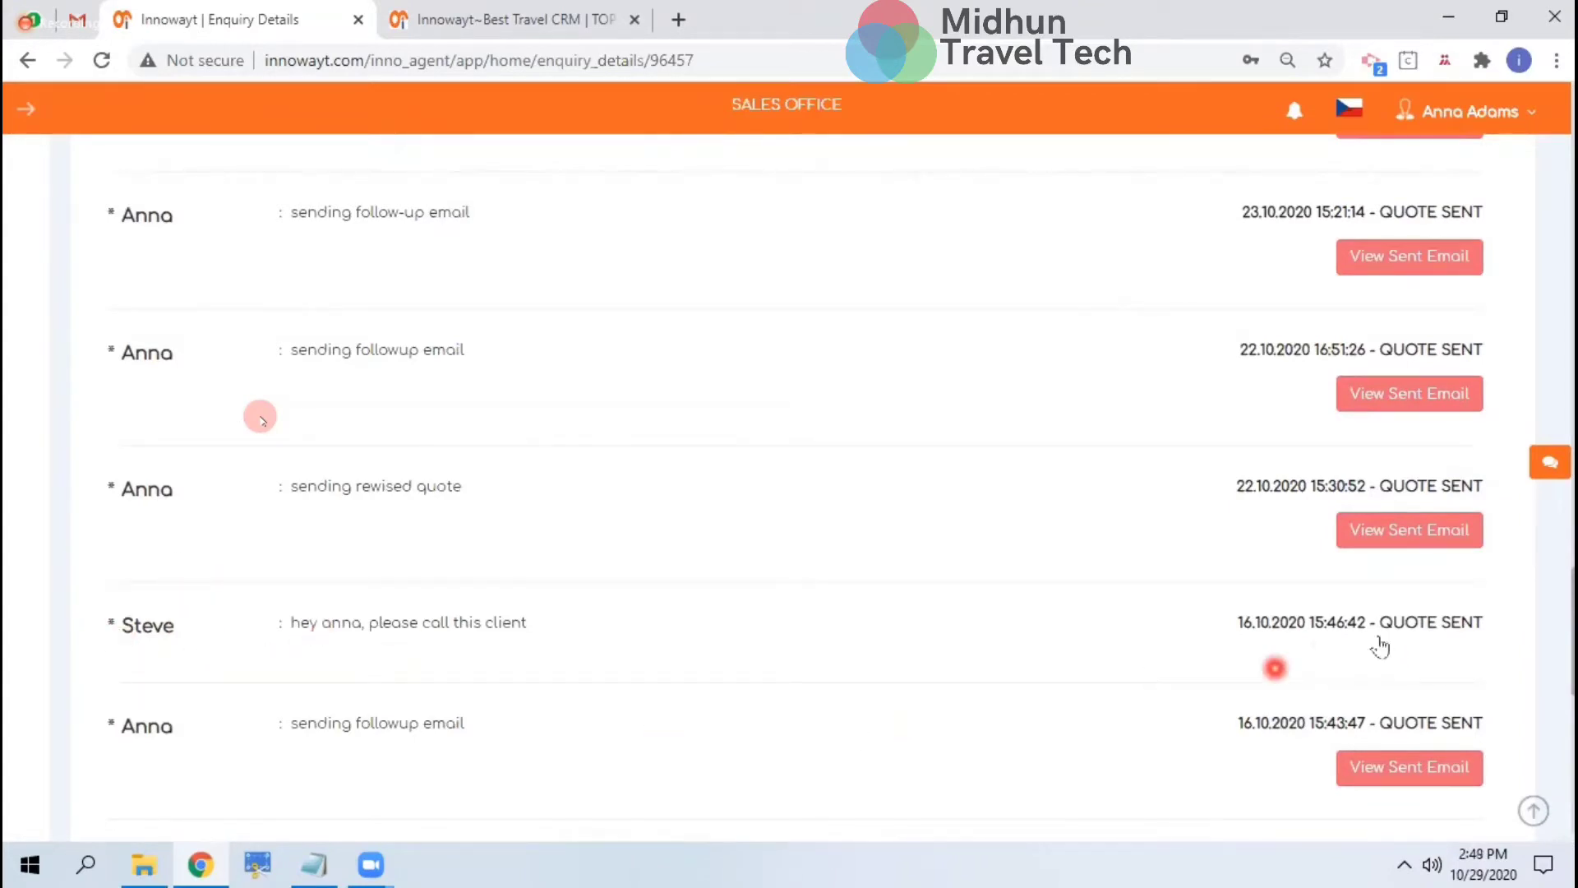
pyautogui.scroll(1, 1320, 585)
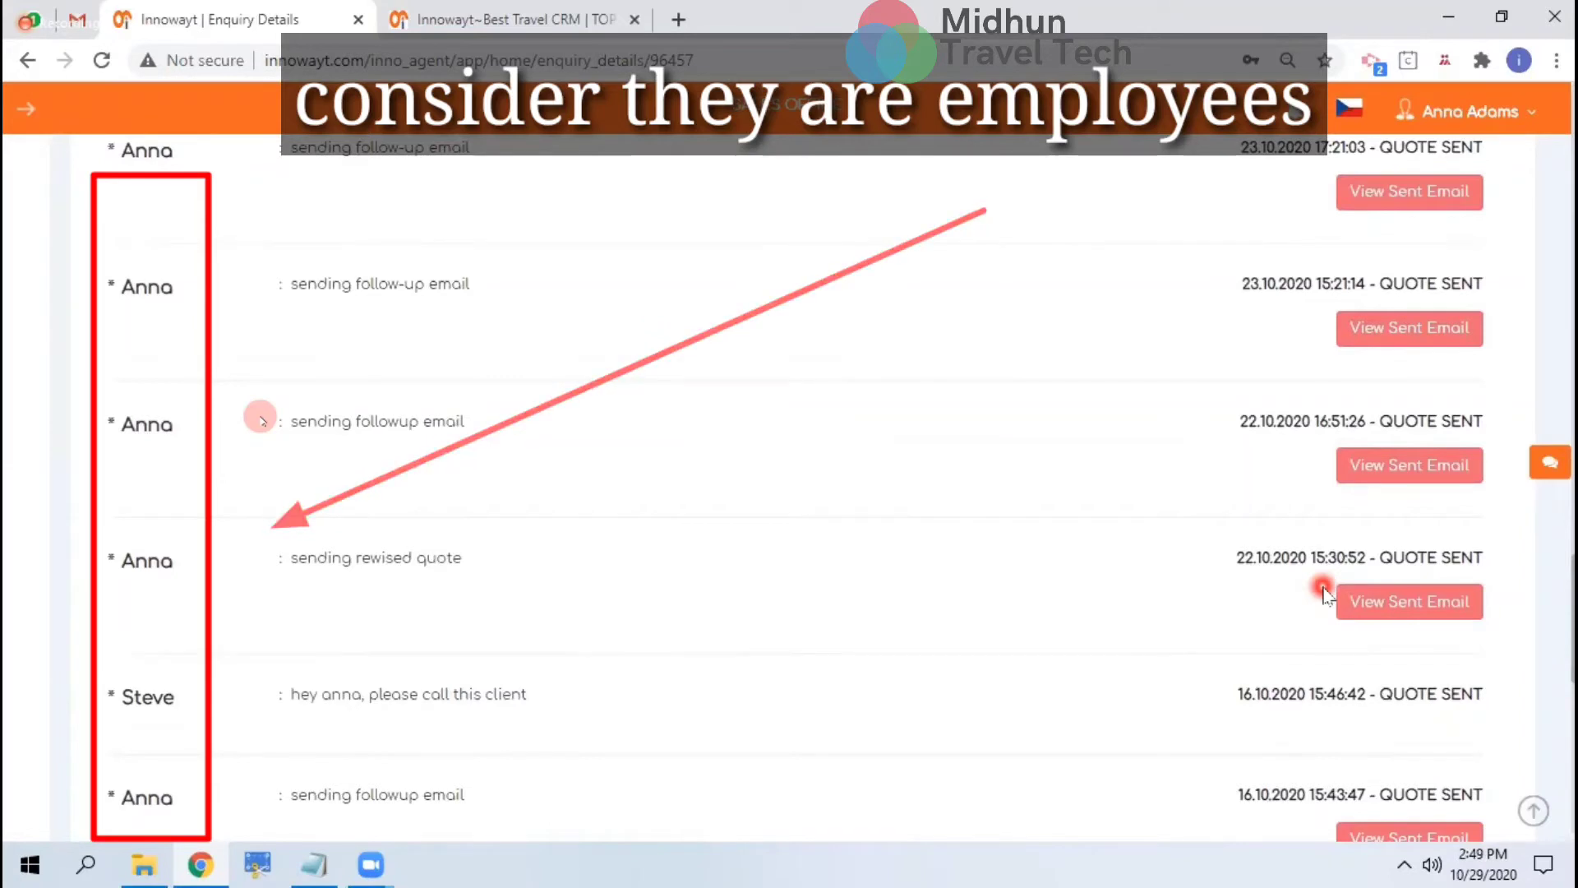
pyautogui.scroll(2, 1315, 585)
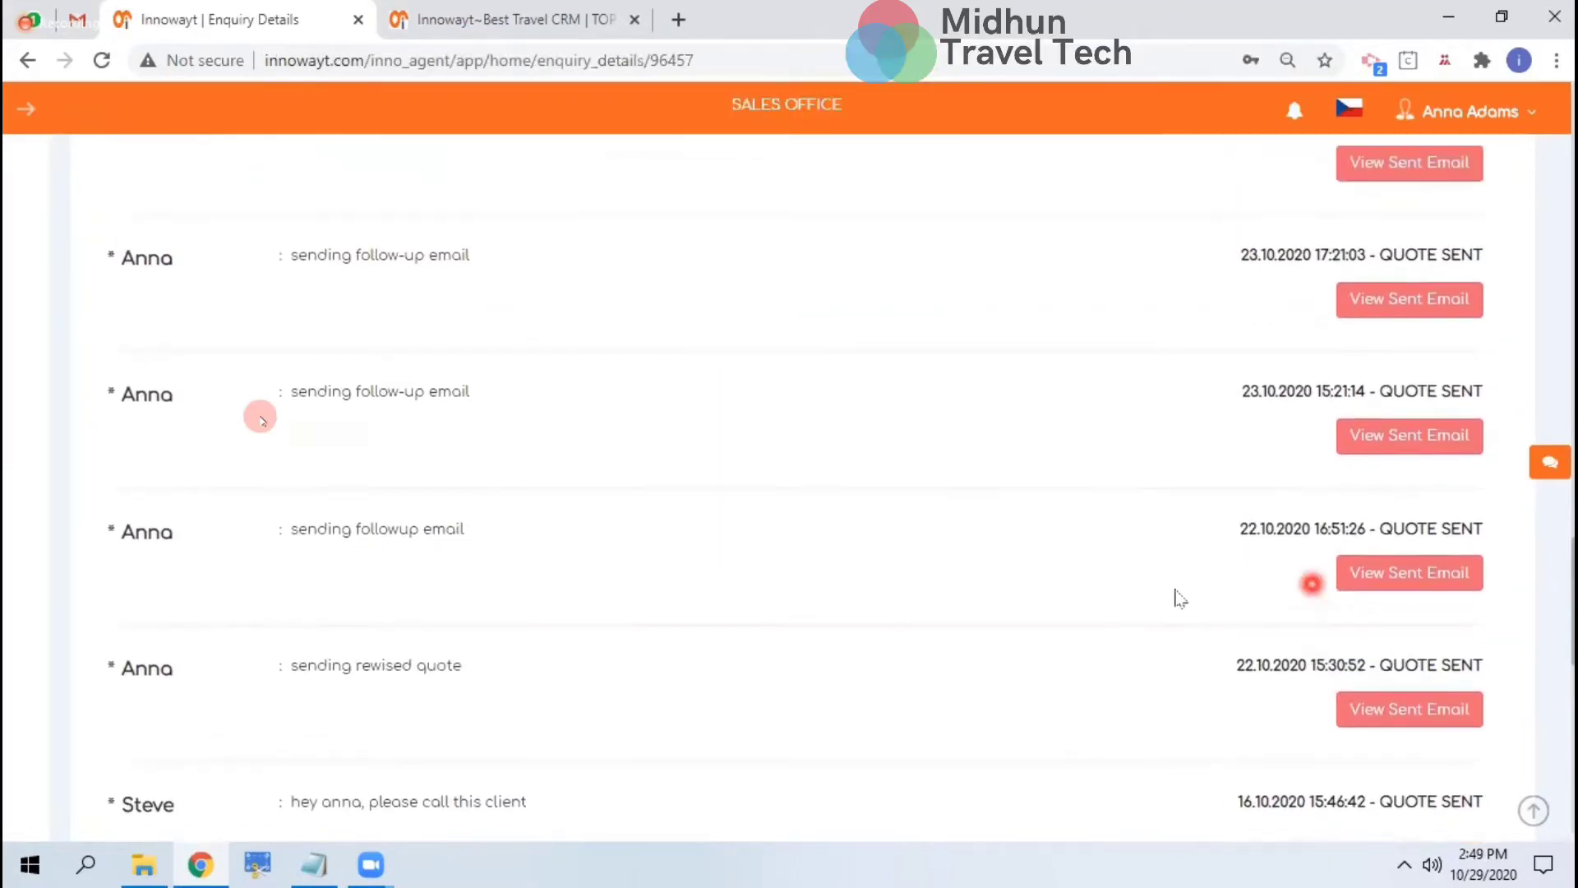
pyautogui.scroll(5, 1315, 583)
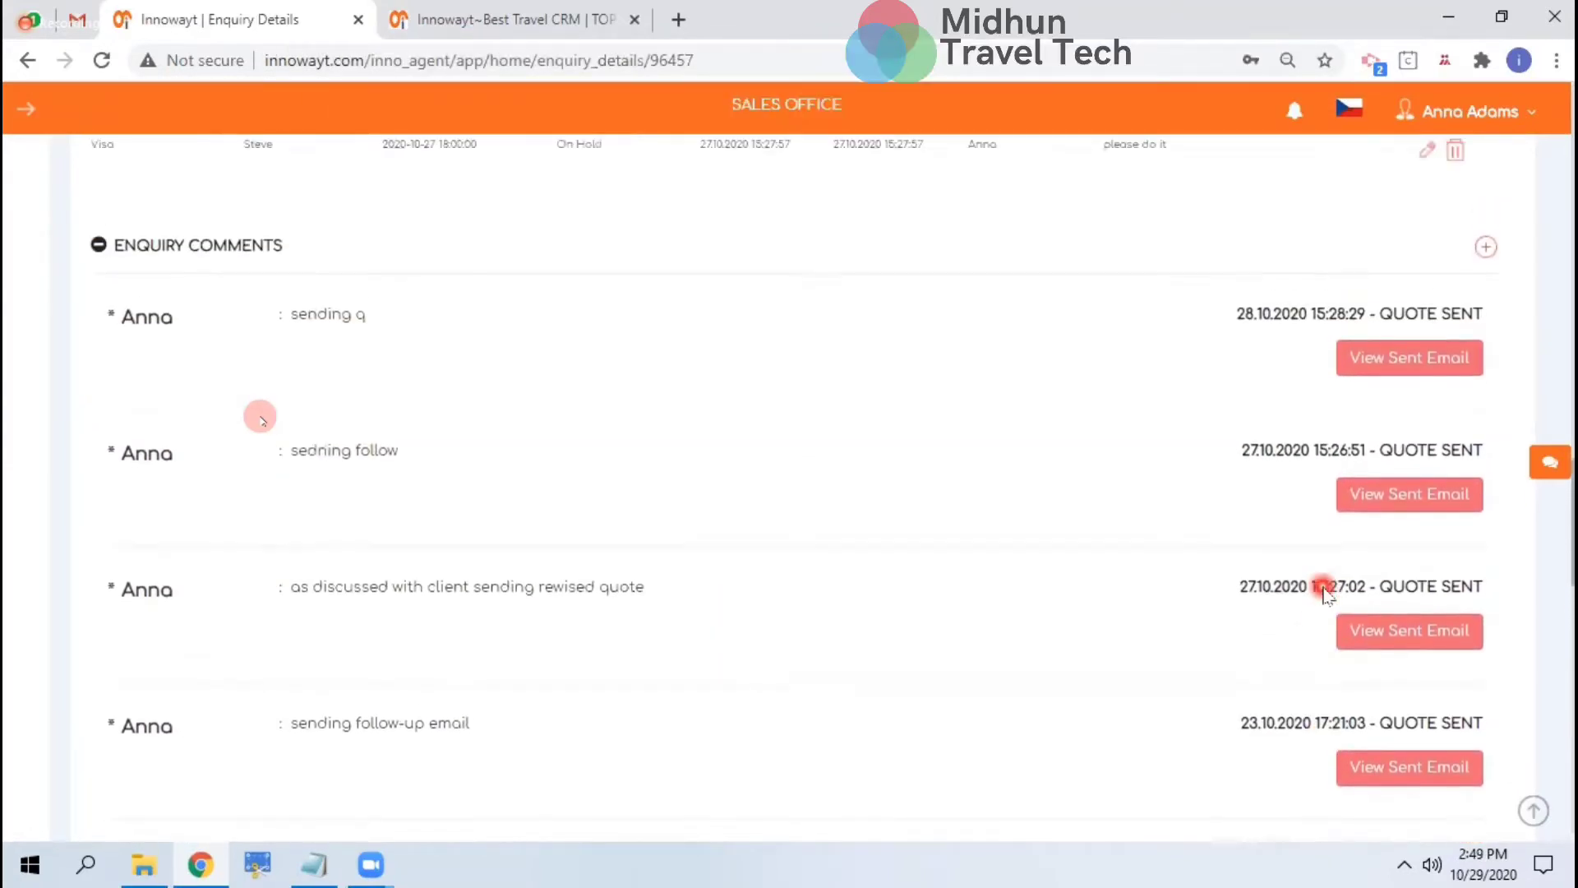
pyautogui.scroll(2, 1323, 592)
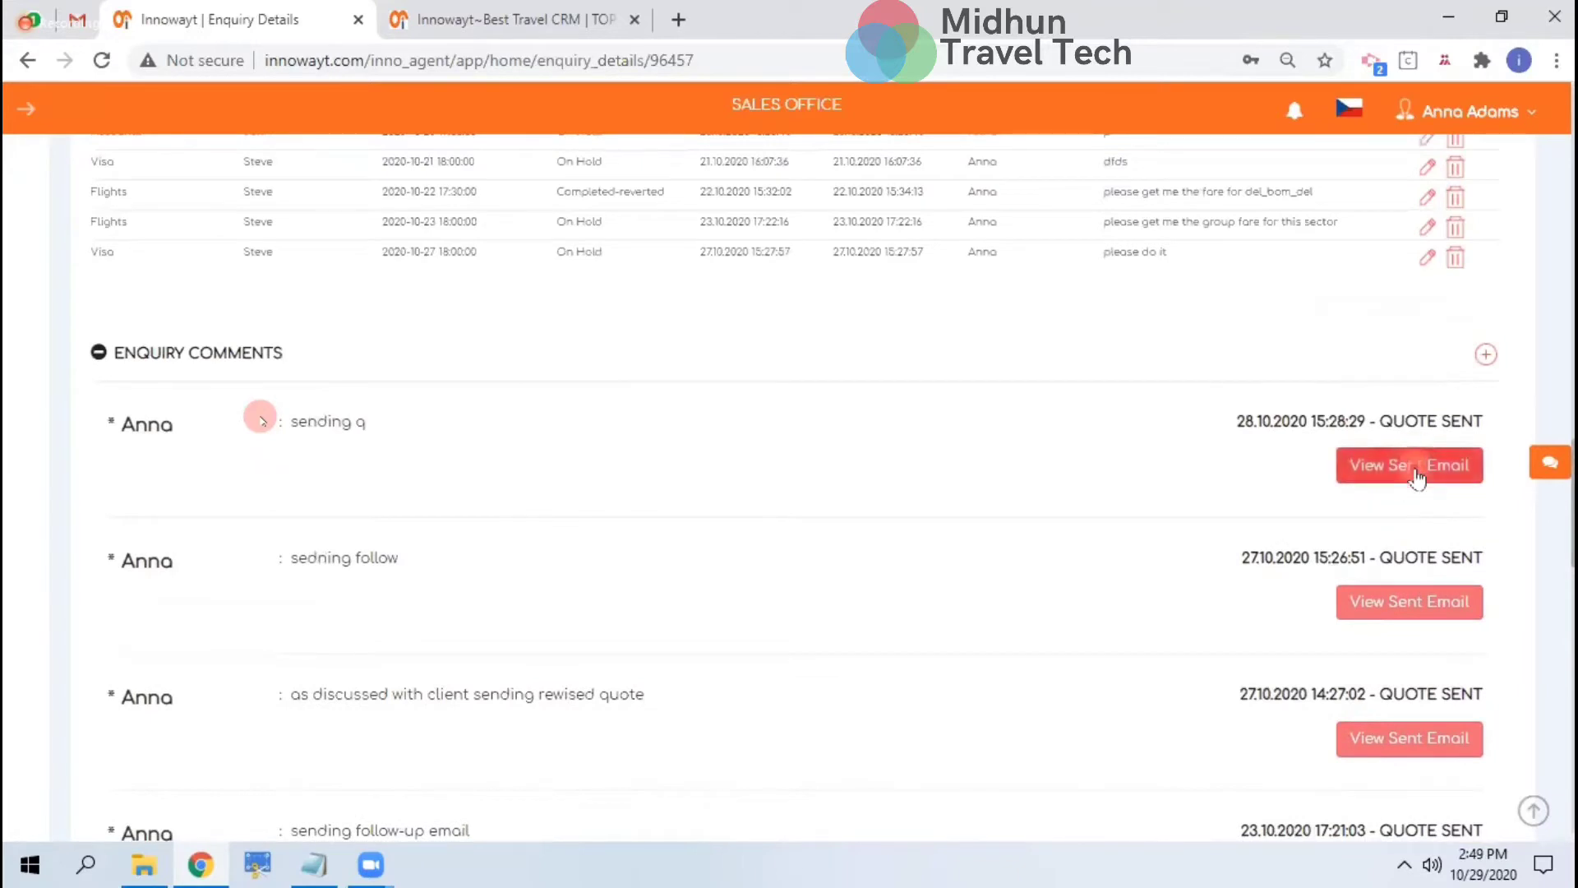
# Read the latest sent quote email for Trisuli White River Rafting at $1500 per person, then close it
pyautogui.click(1418, 475)
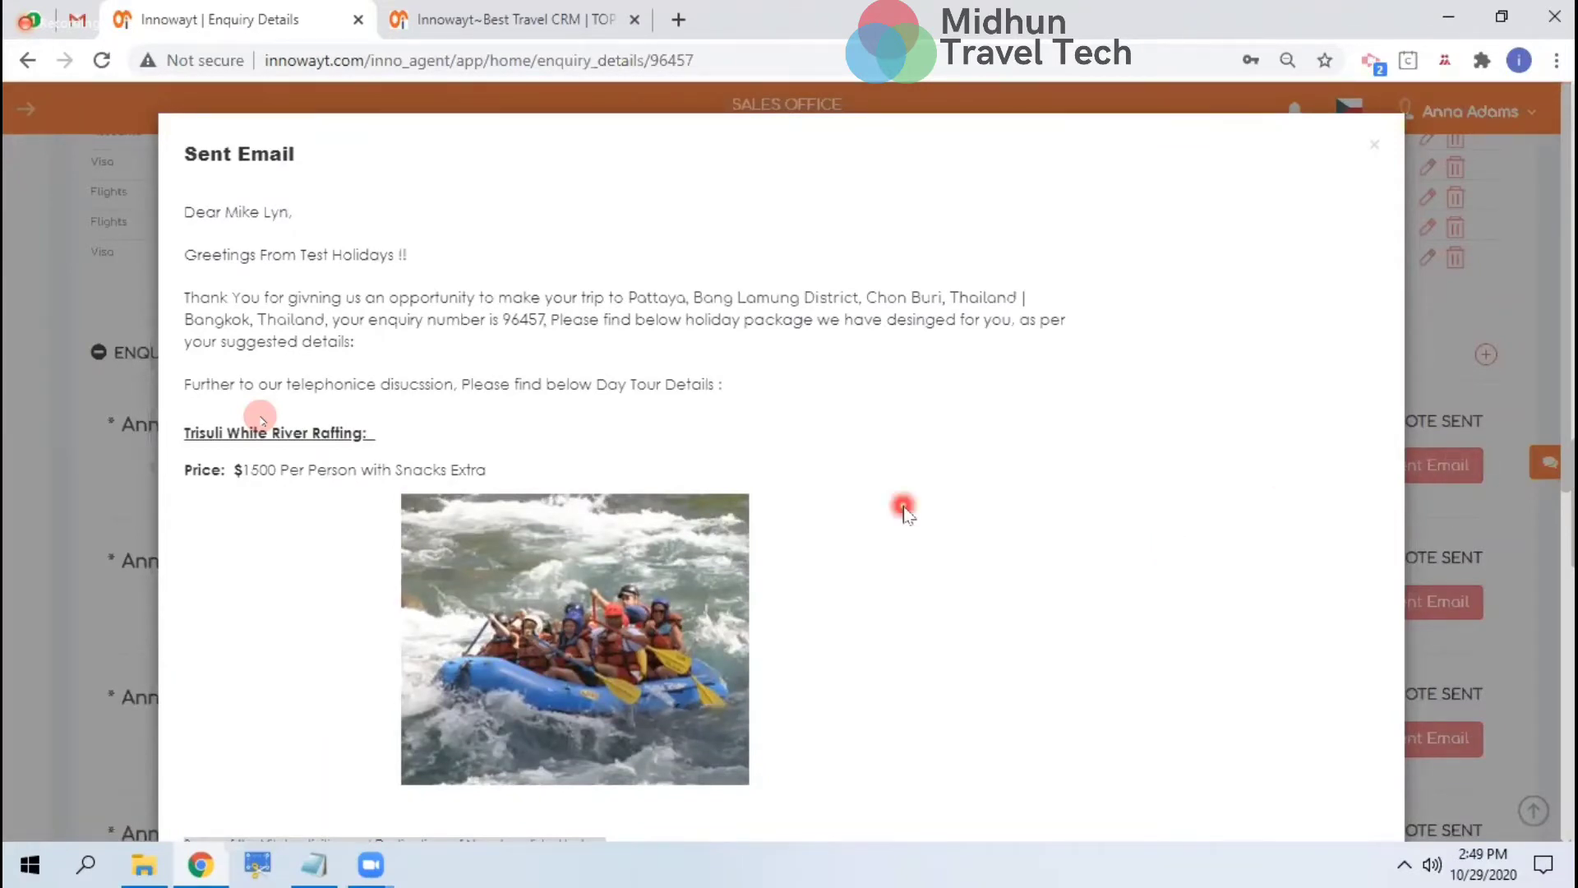
pyautogui.scroll(-8, 904, 510)
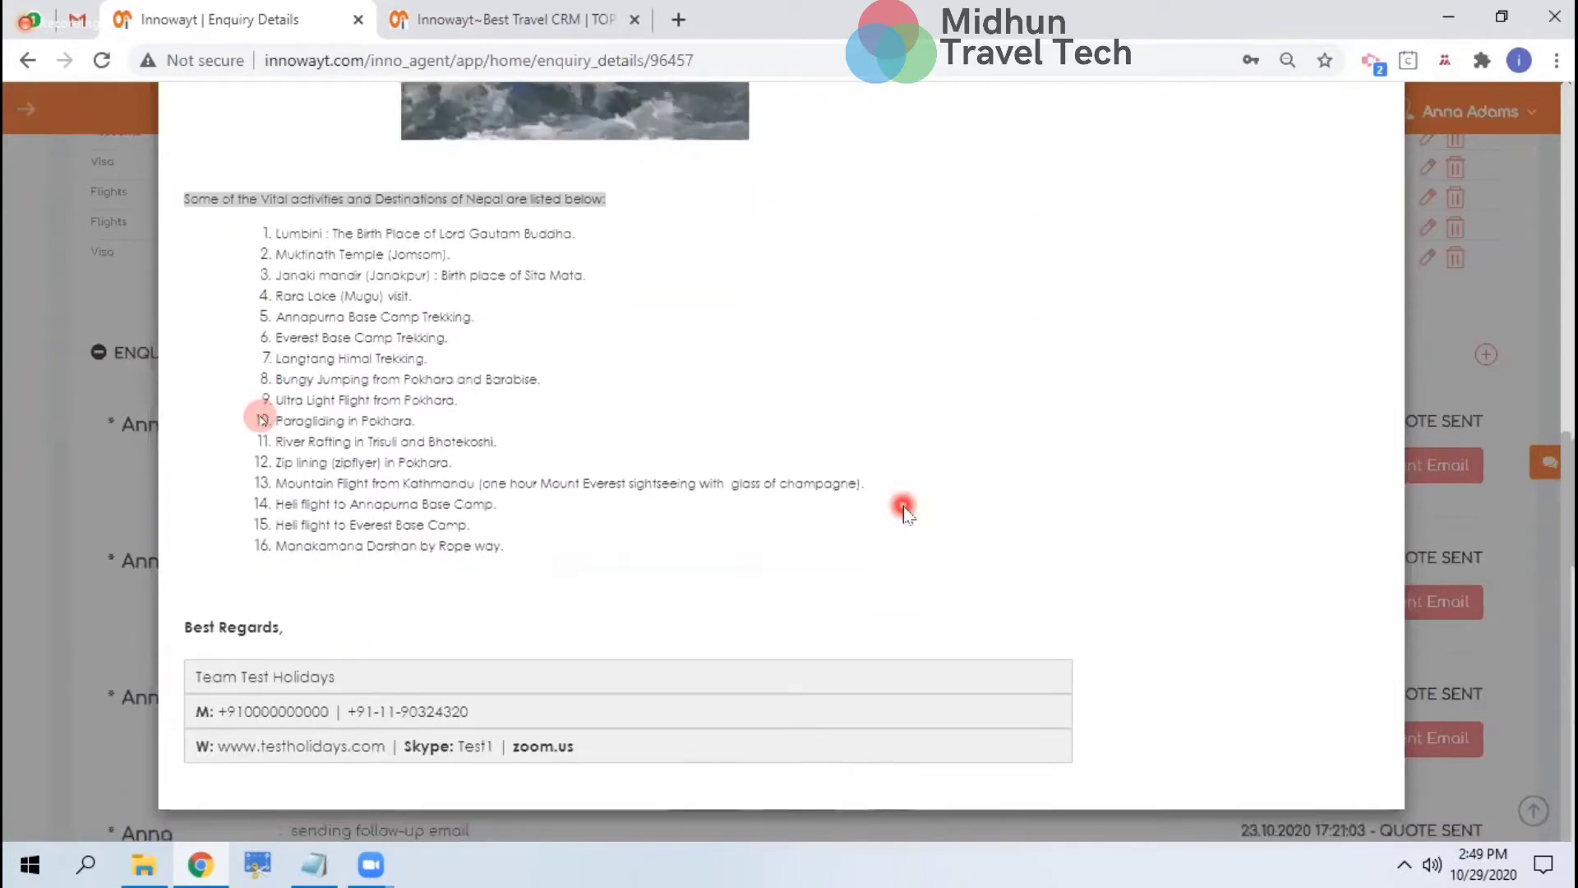
pyautogui.scroll(8, 904, 510)
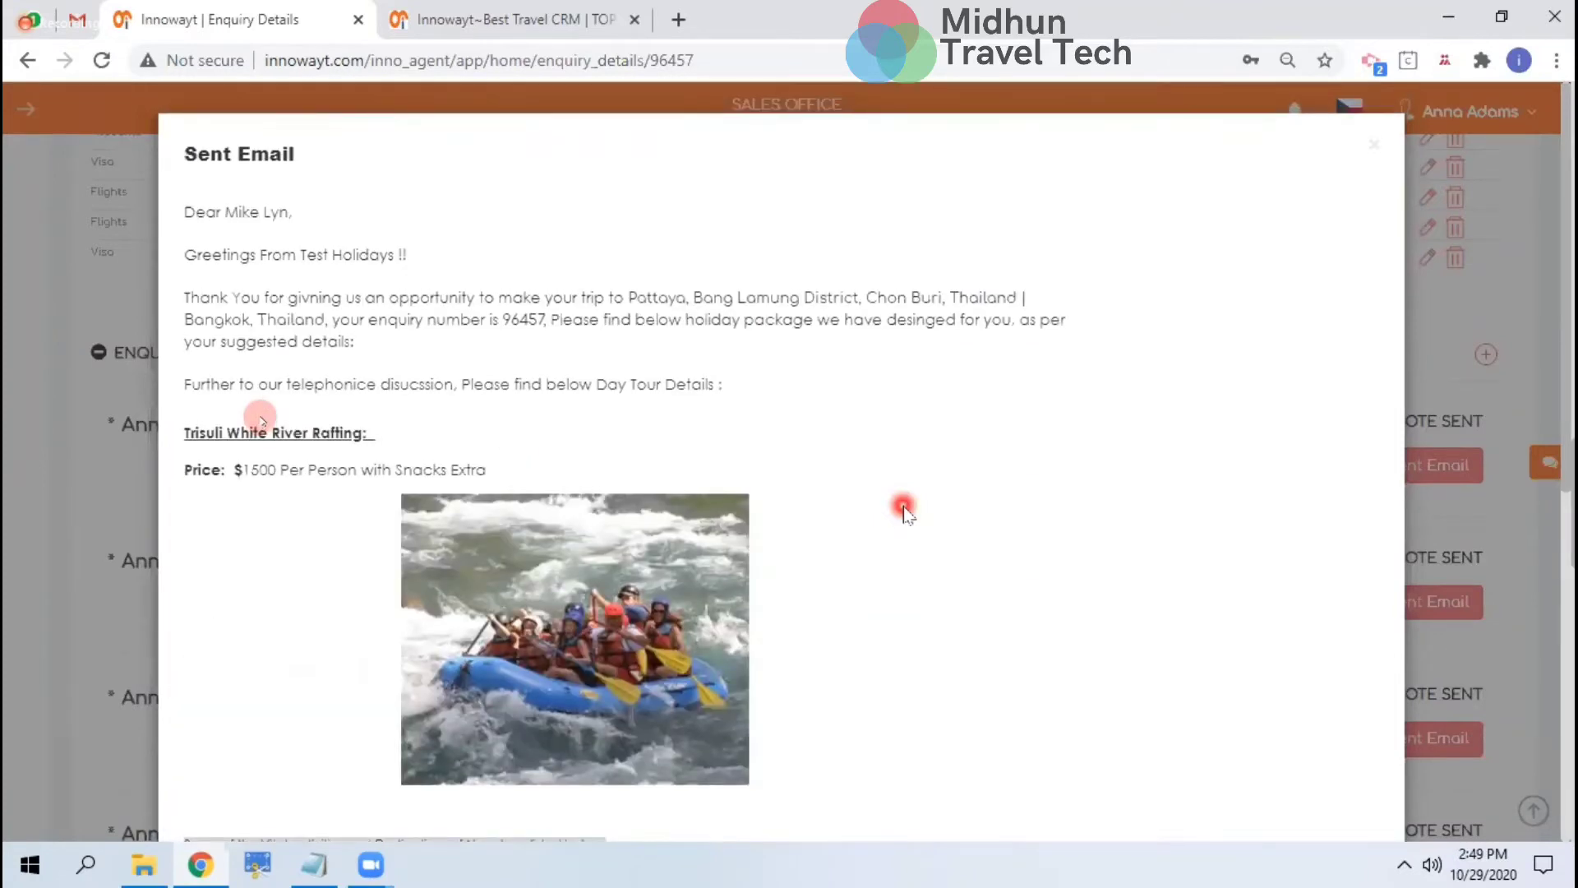
pyautogui.press('Escape')
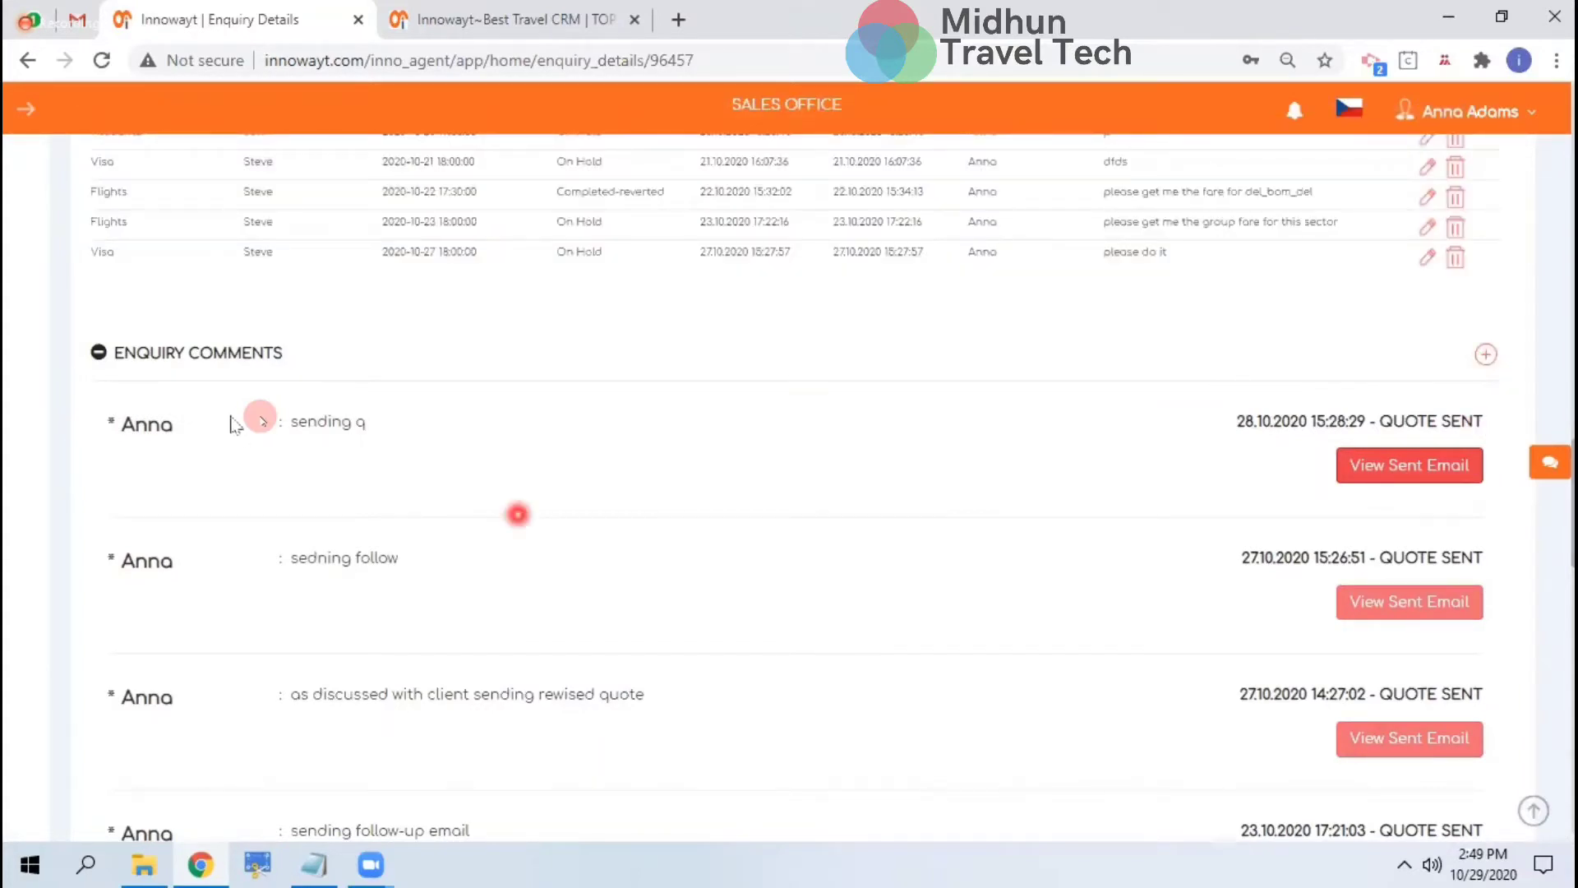
# Start a new enquiry comment reading 'sending a followup email'
pyautogui.click(1486, 355)
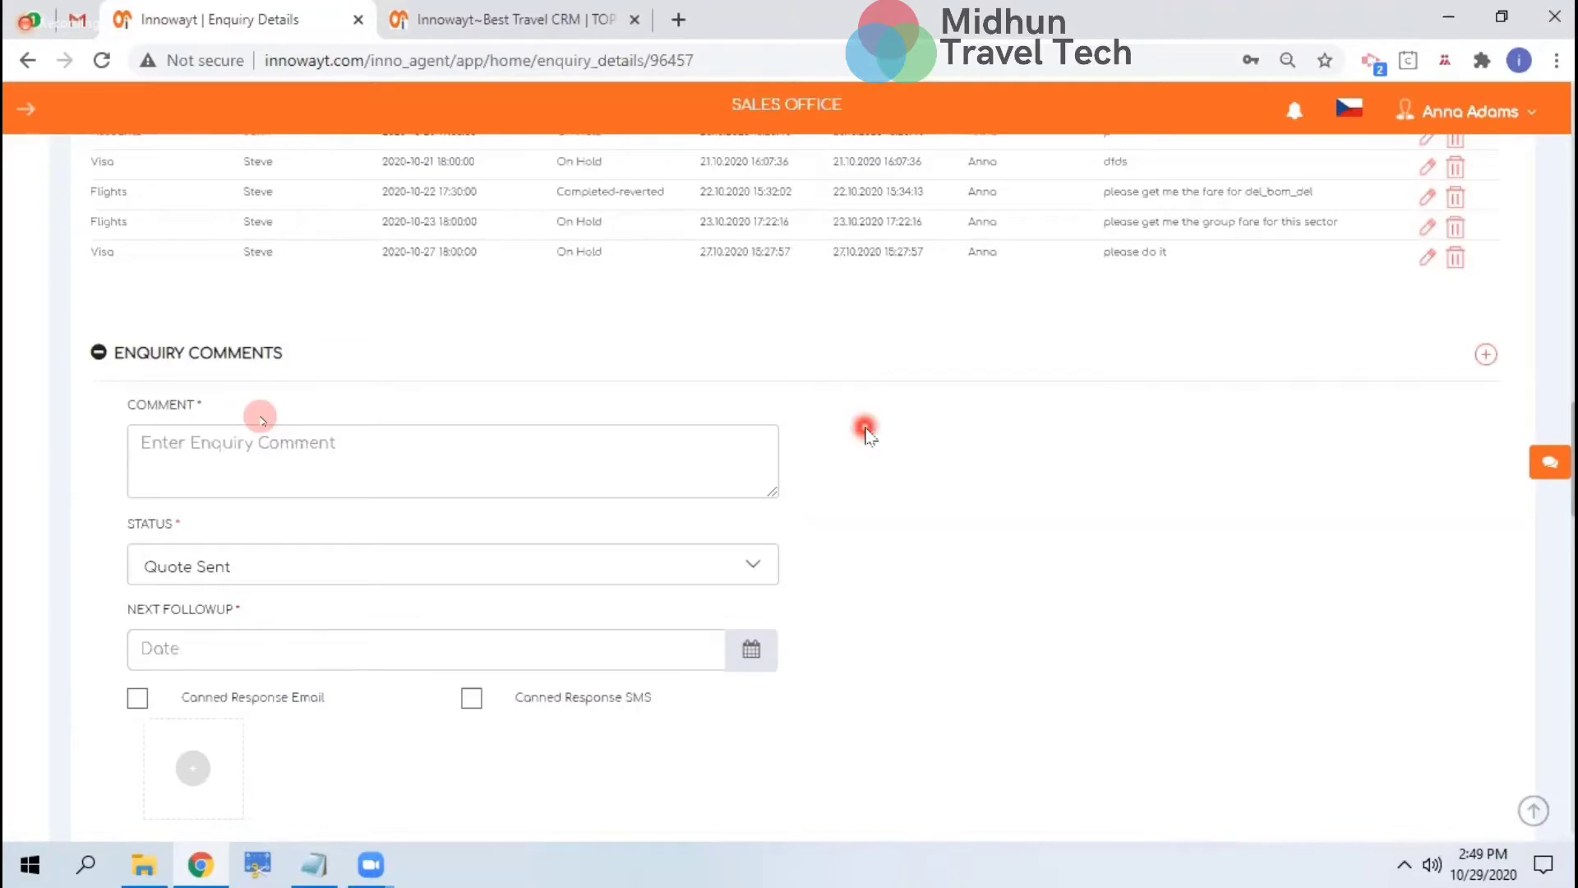
pyautogui.click(401, 471)
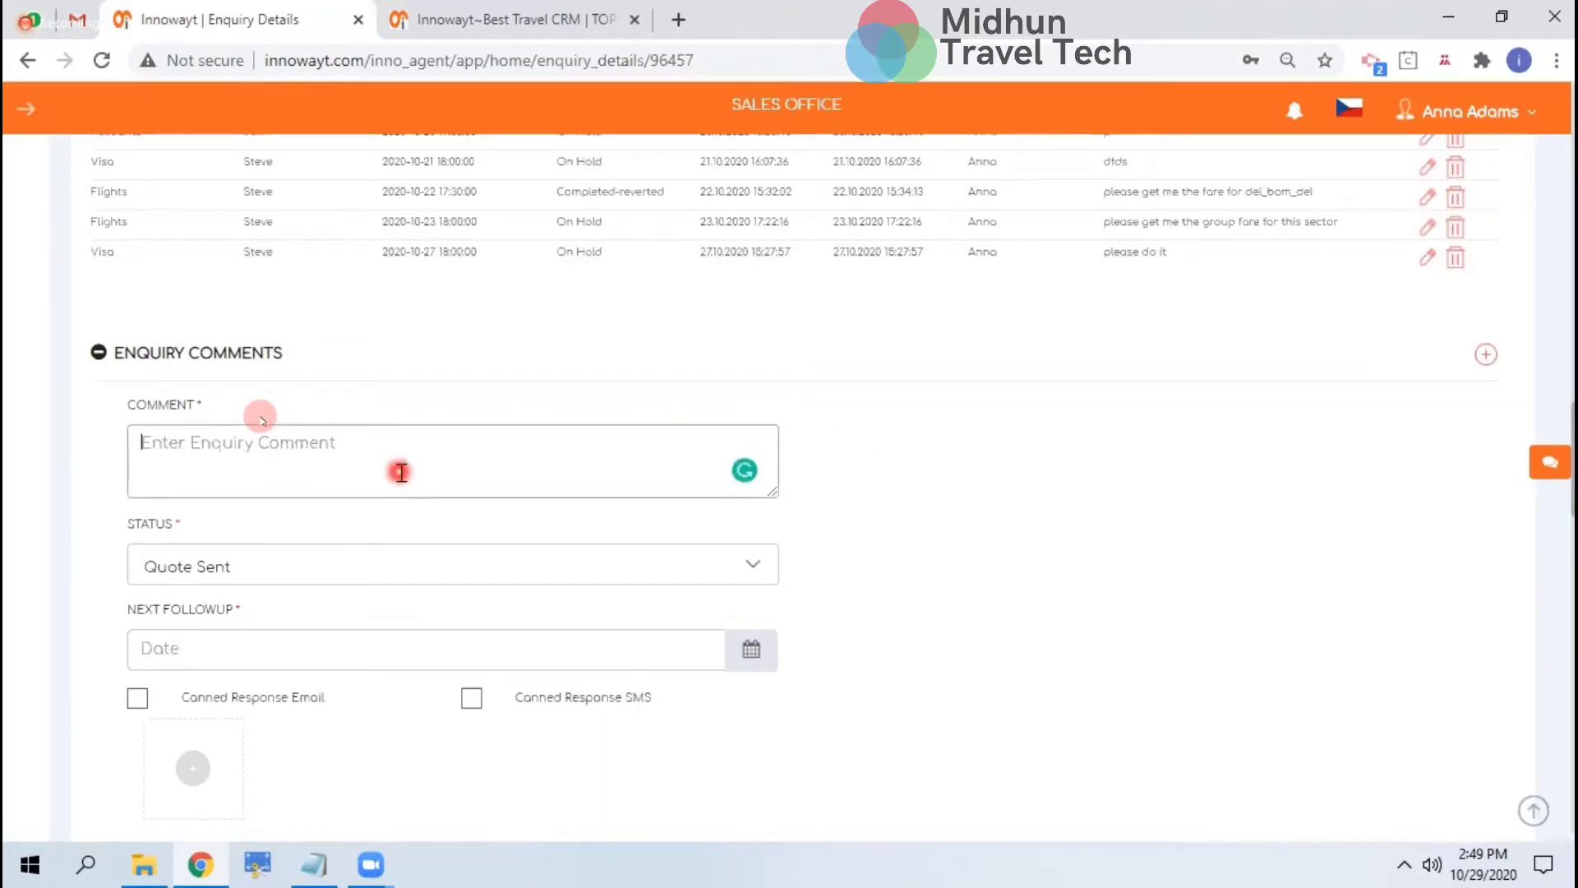
pyautogui.write('sending a followup email')
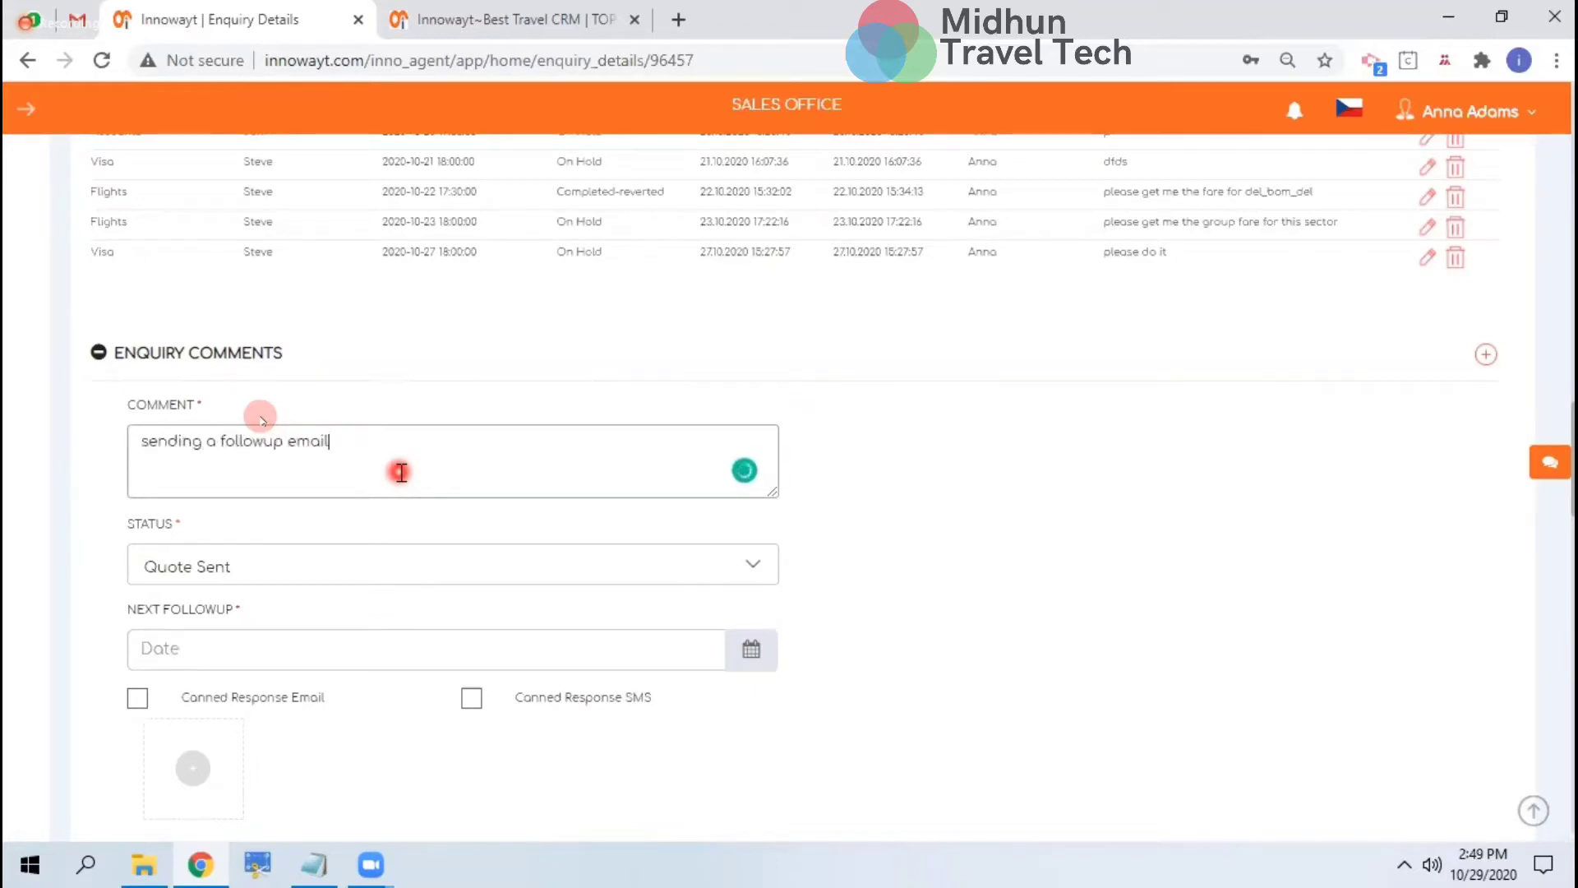
pyautogui.scroll(-3, 401, 472)
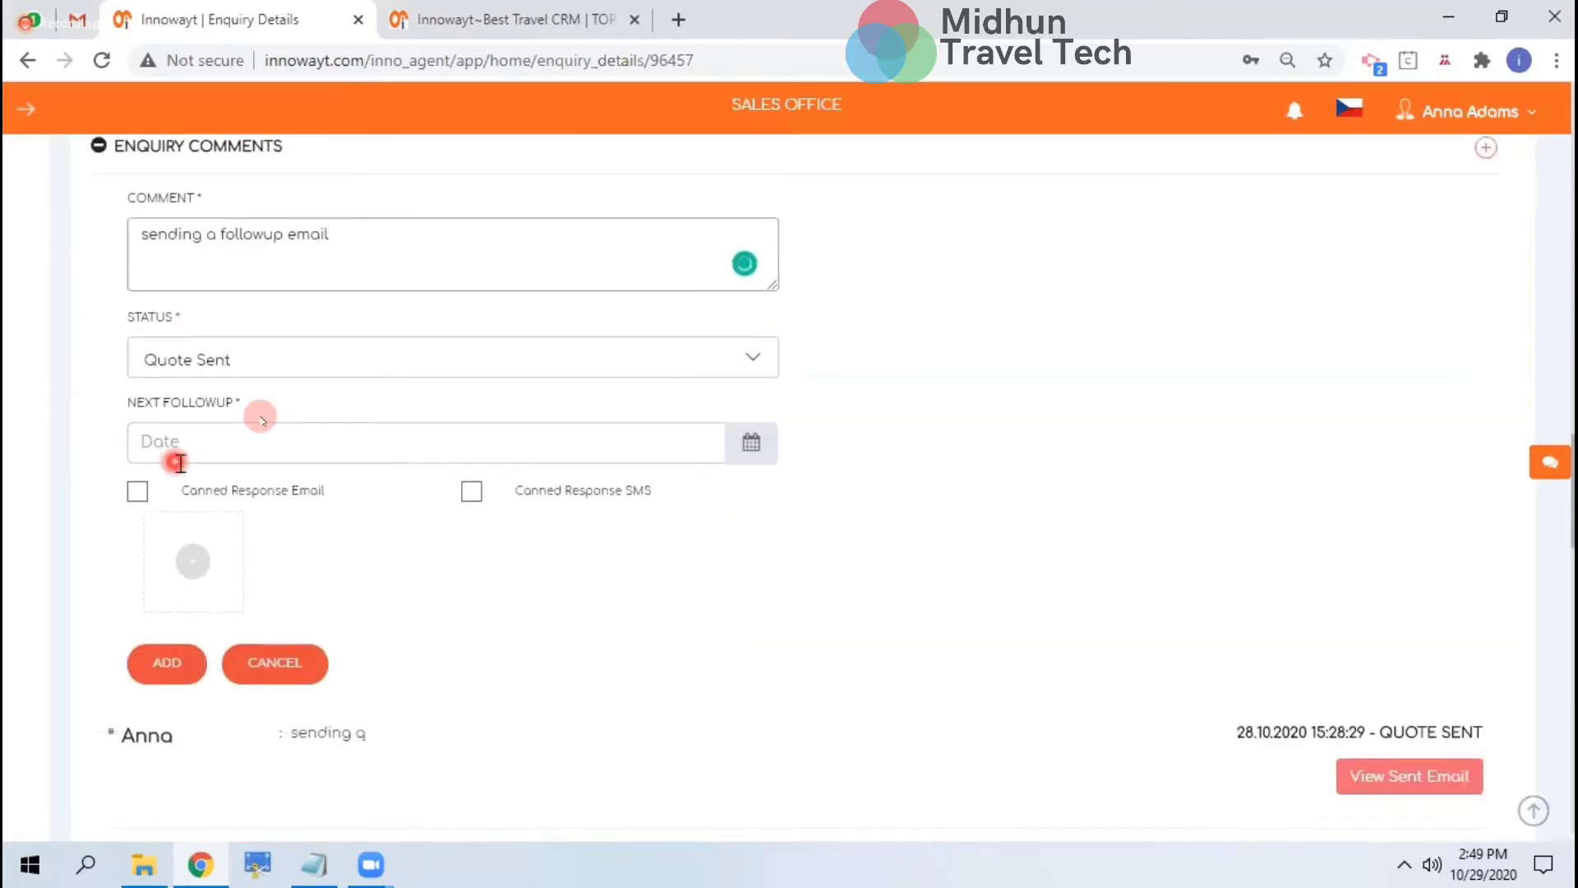
pyautogui.click(298, 353)
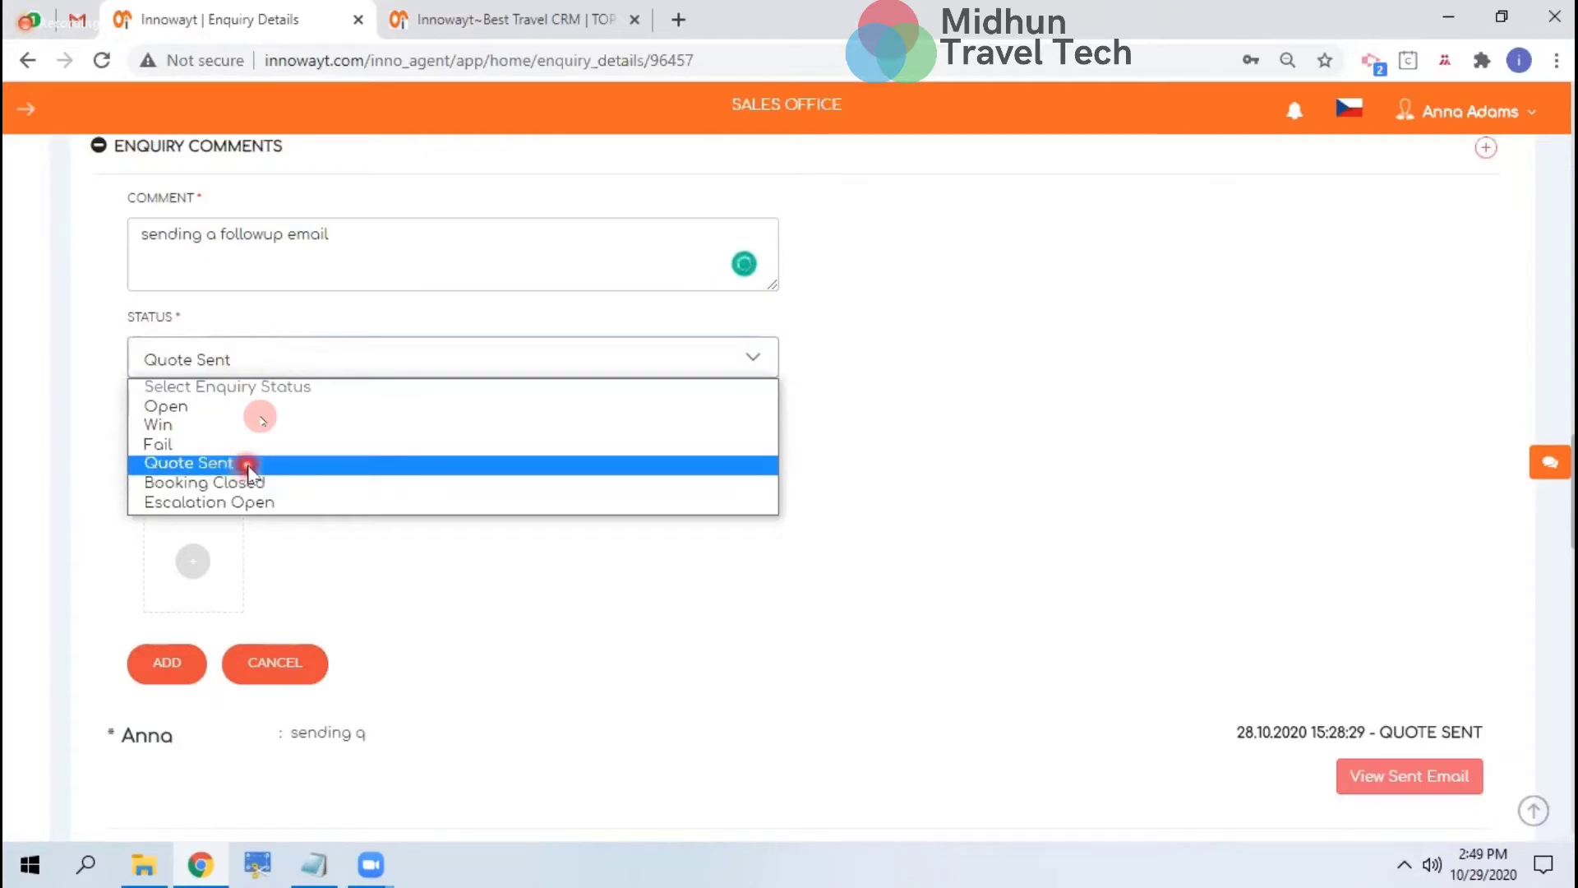
pyautogui.click(247, 461)
pyautogui.click(377, 461)
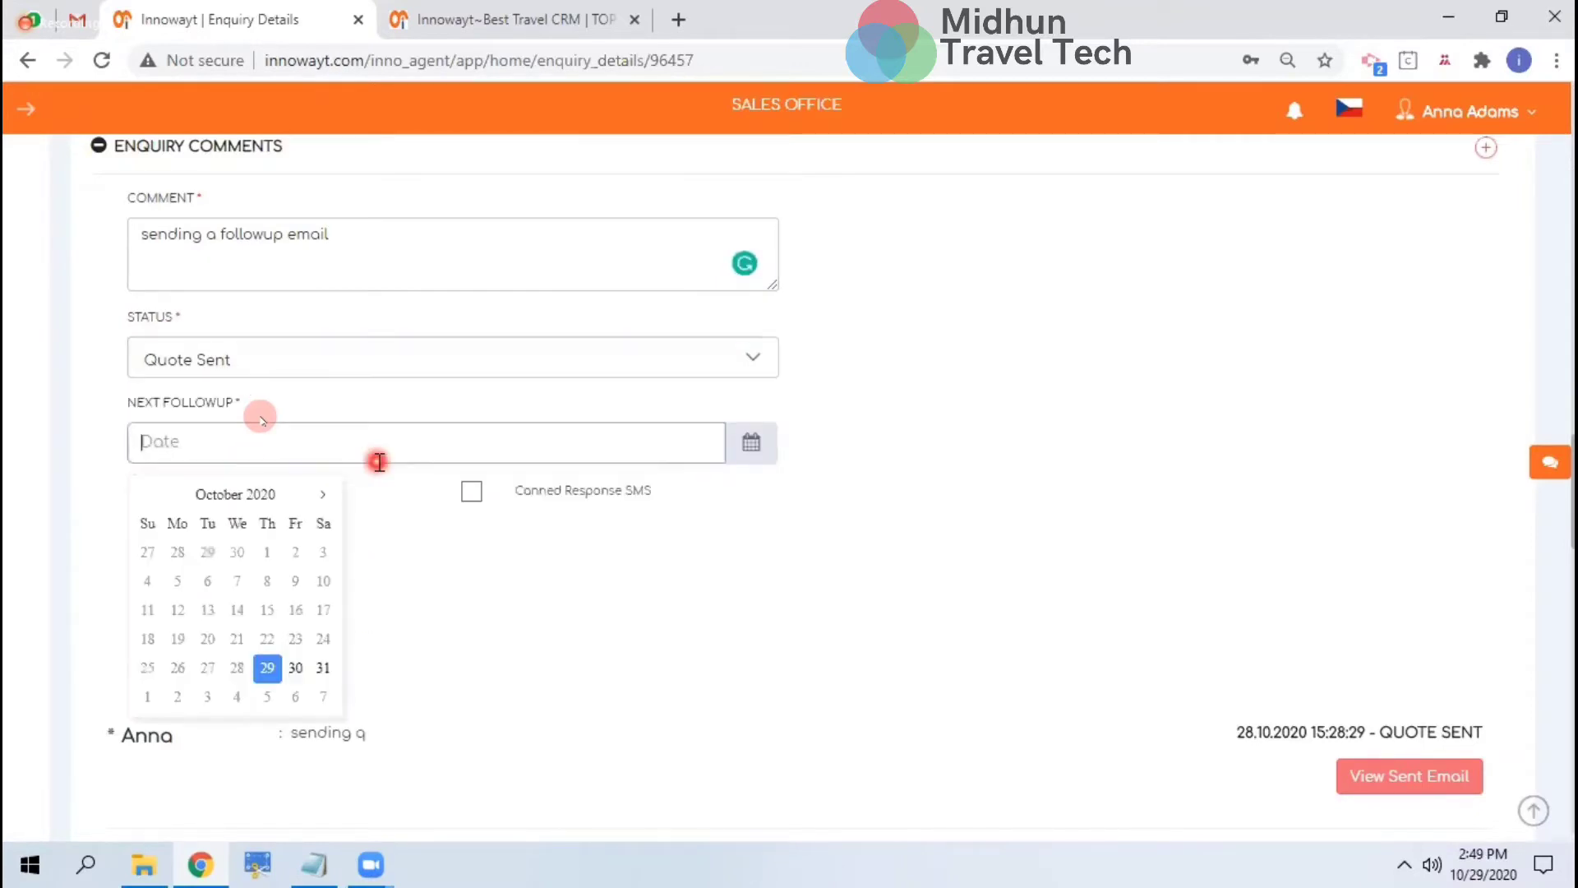
pyautogui.click(270, 676)
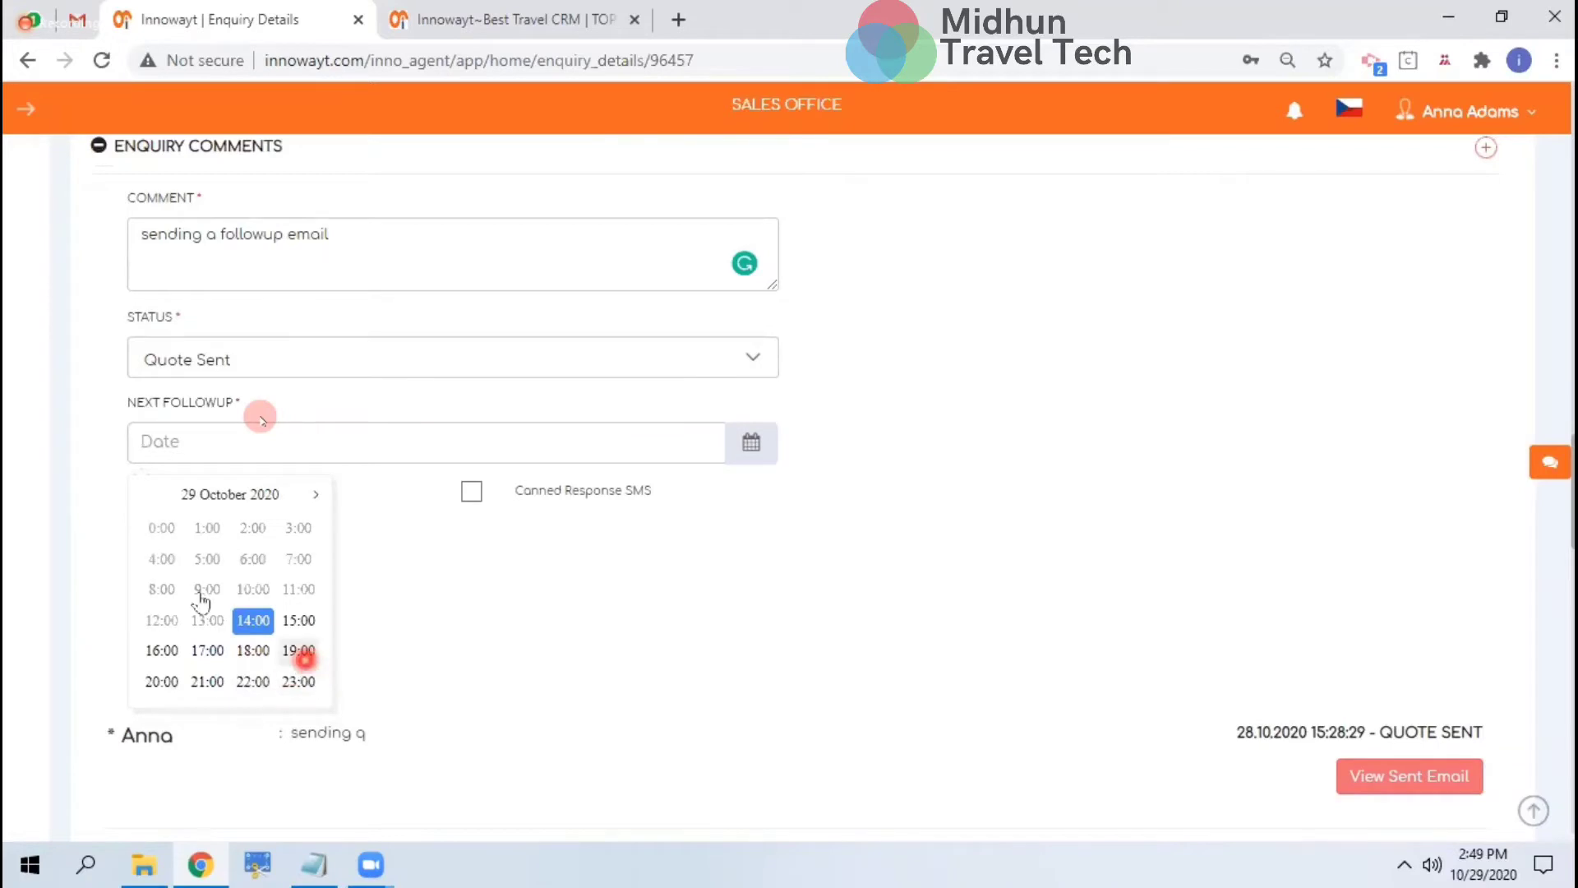
pyautogui.click(153, 526)
pyautogui.click(182, 441)
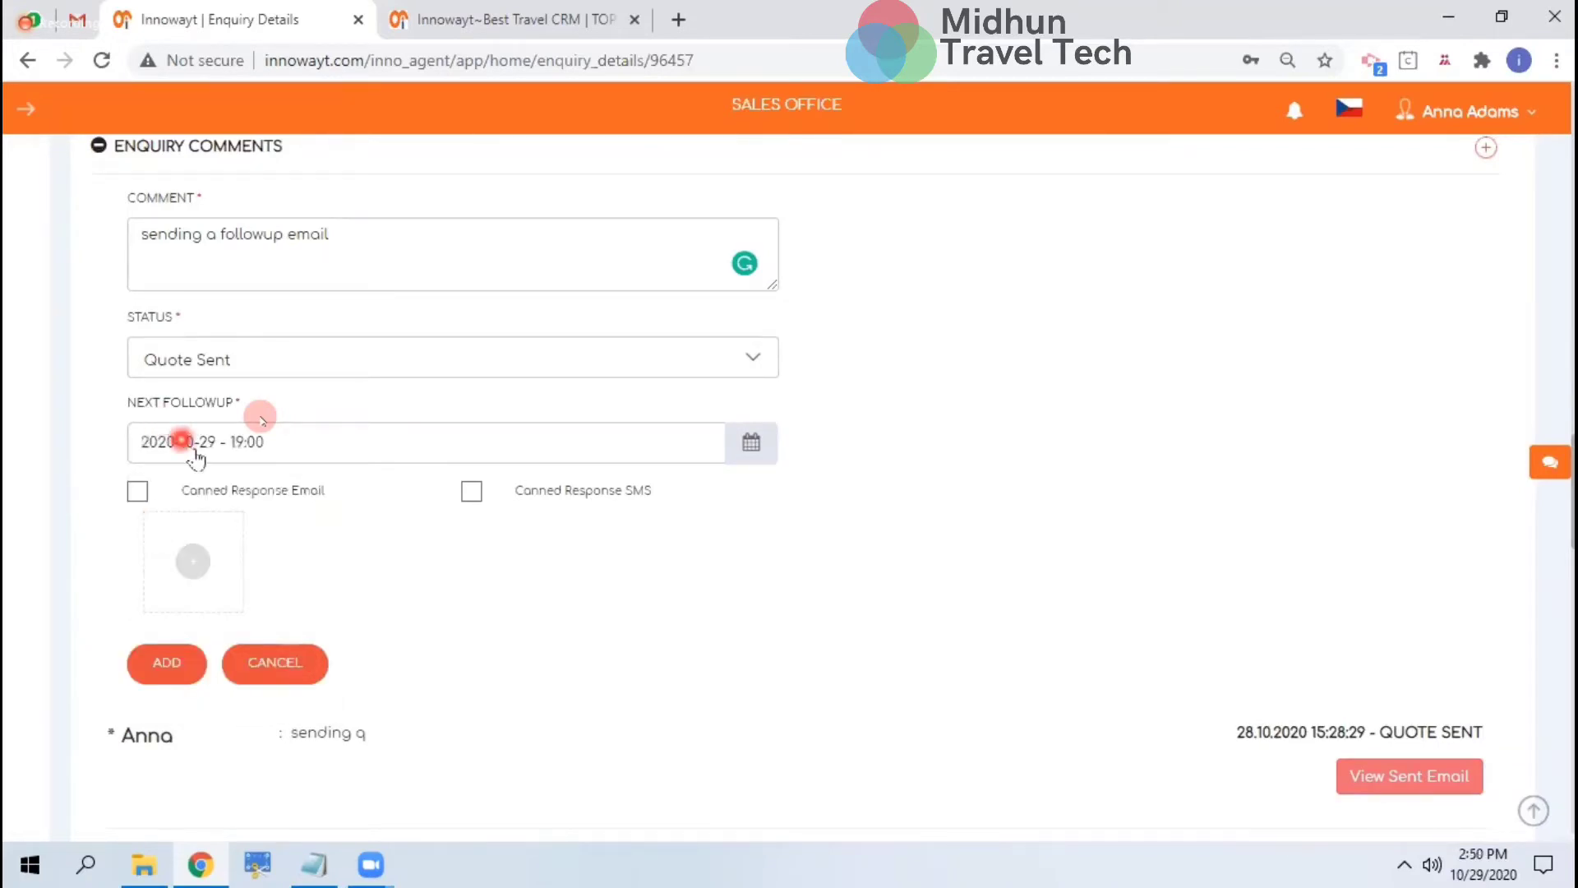
# Tick the Canned Response Email option for this comment
pyautogui.click(138, 491)
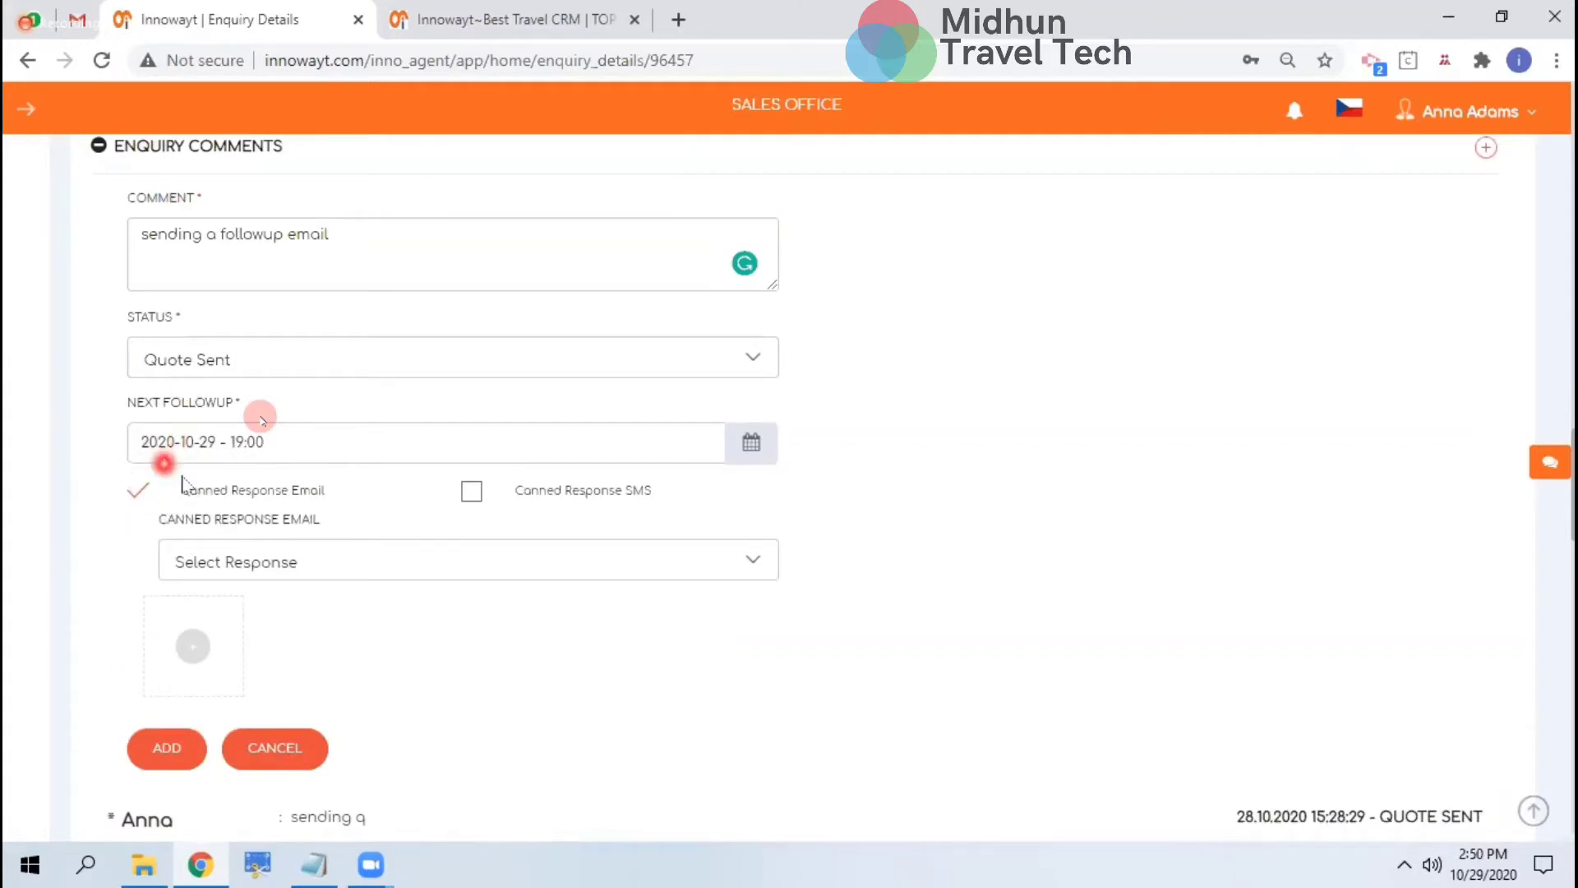
pyautogui.click(137, 491)
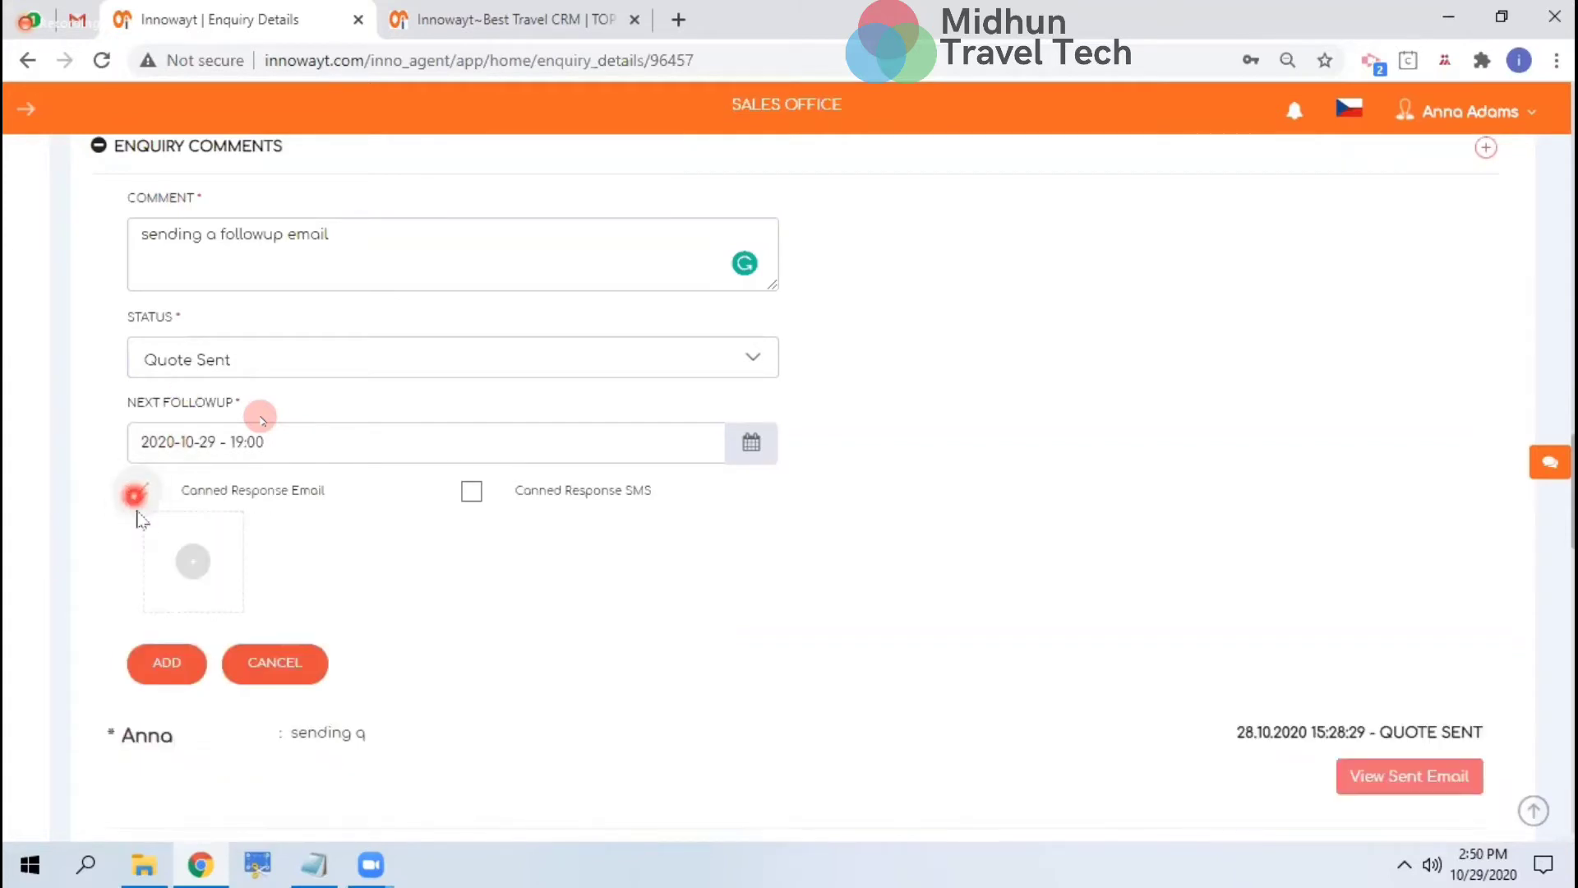
pyautogui.click(138, 494)
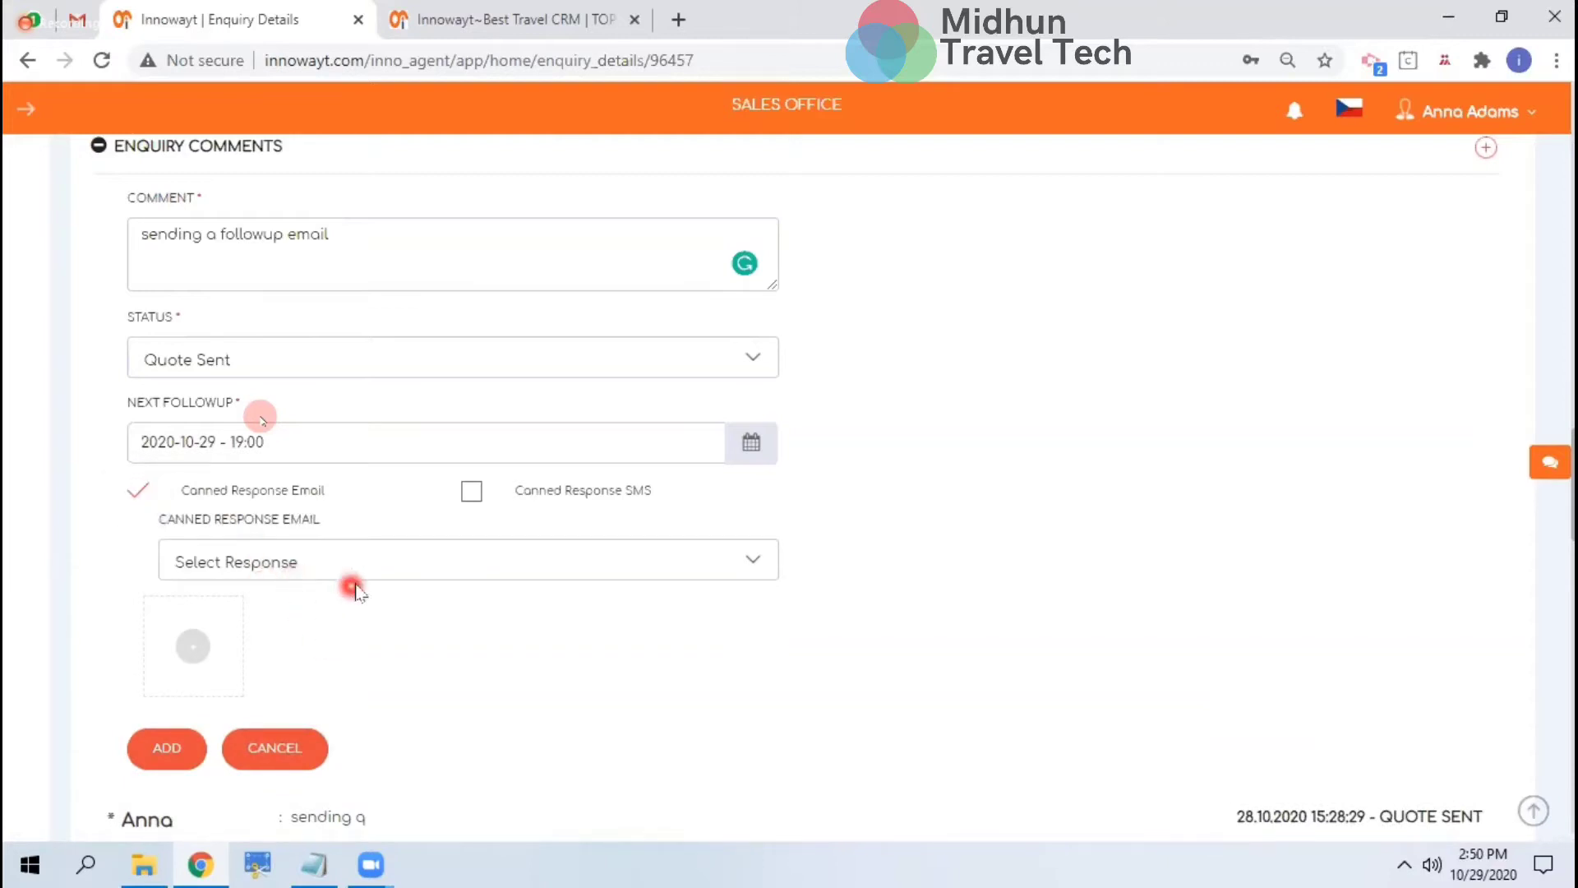
# Send the 'Innowayt CRM Proposal' canned email with the comment and close the sent-email preview
pyautogui.click(366, 562)
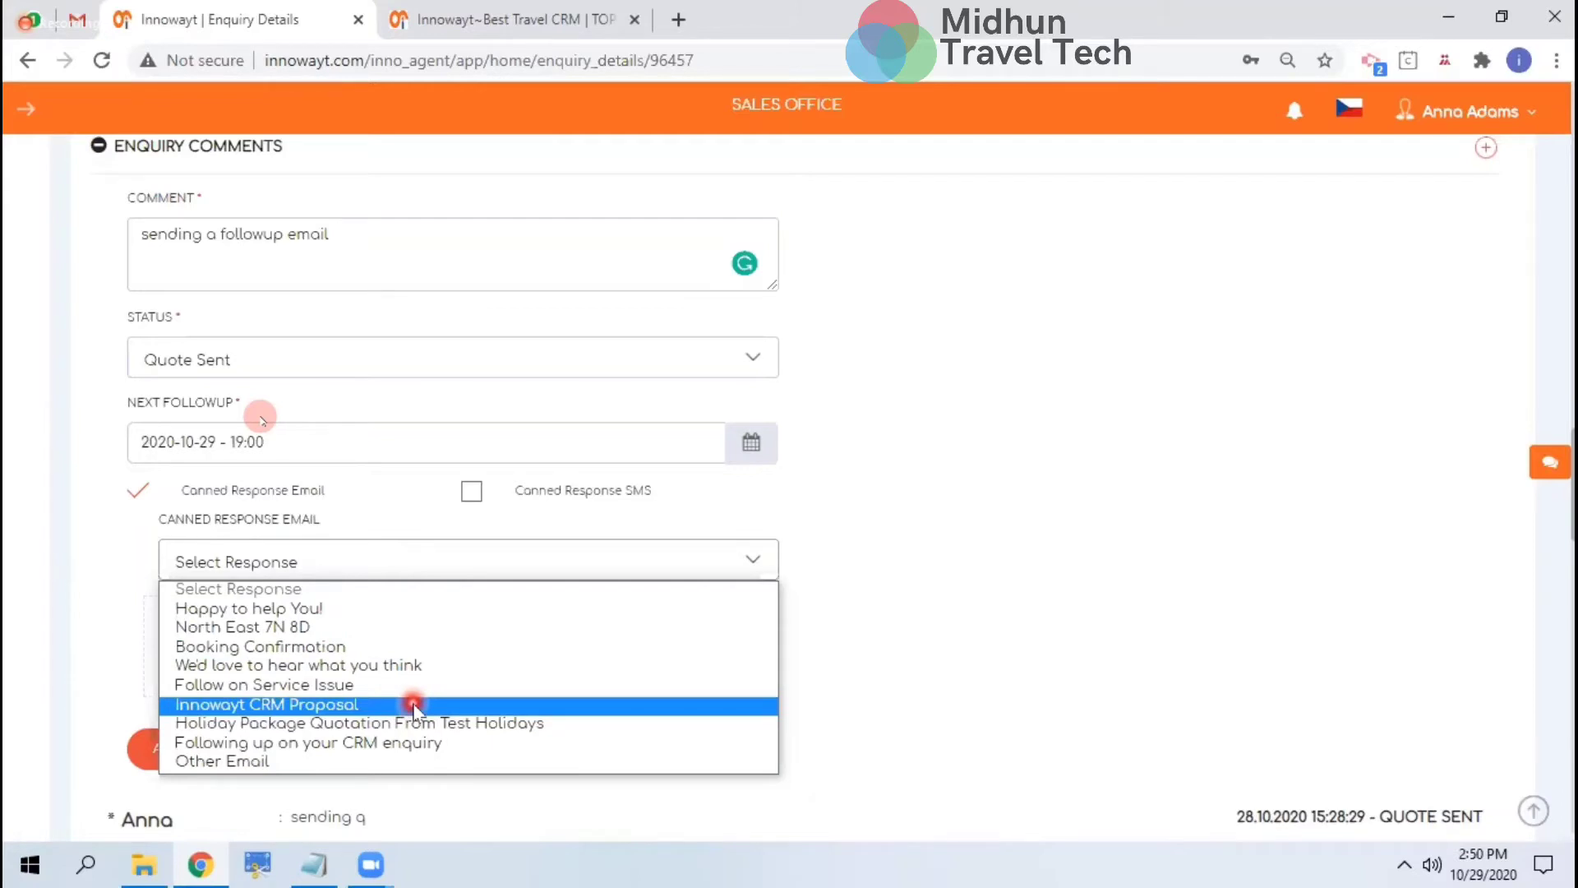
pyautogui.click(411, 705)
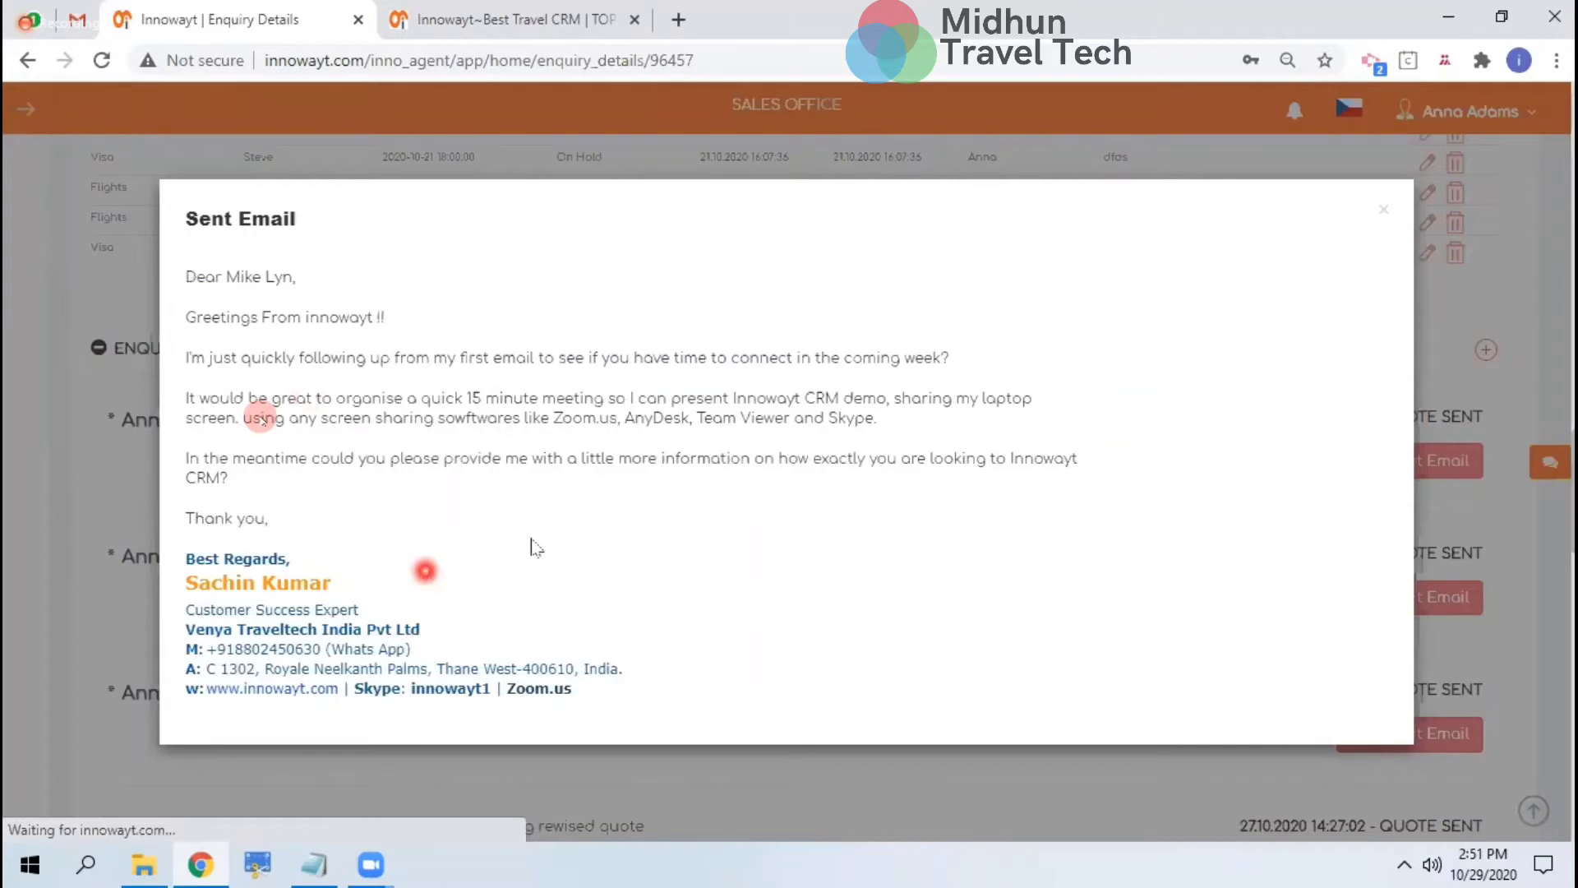
pyautogui.press('Escape')
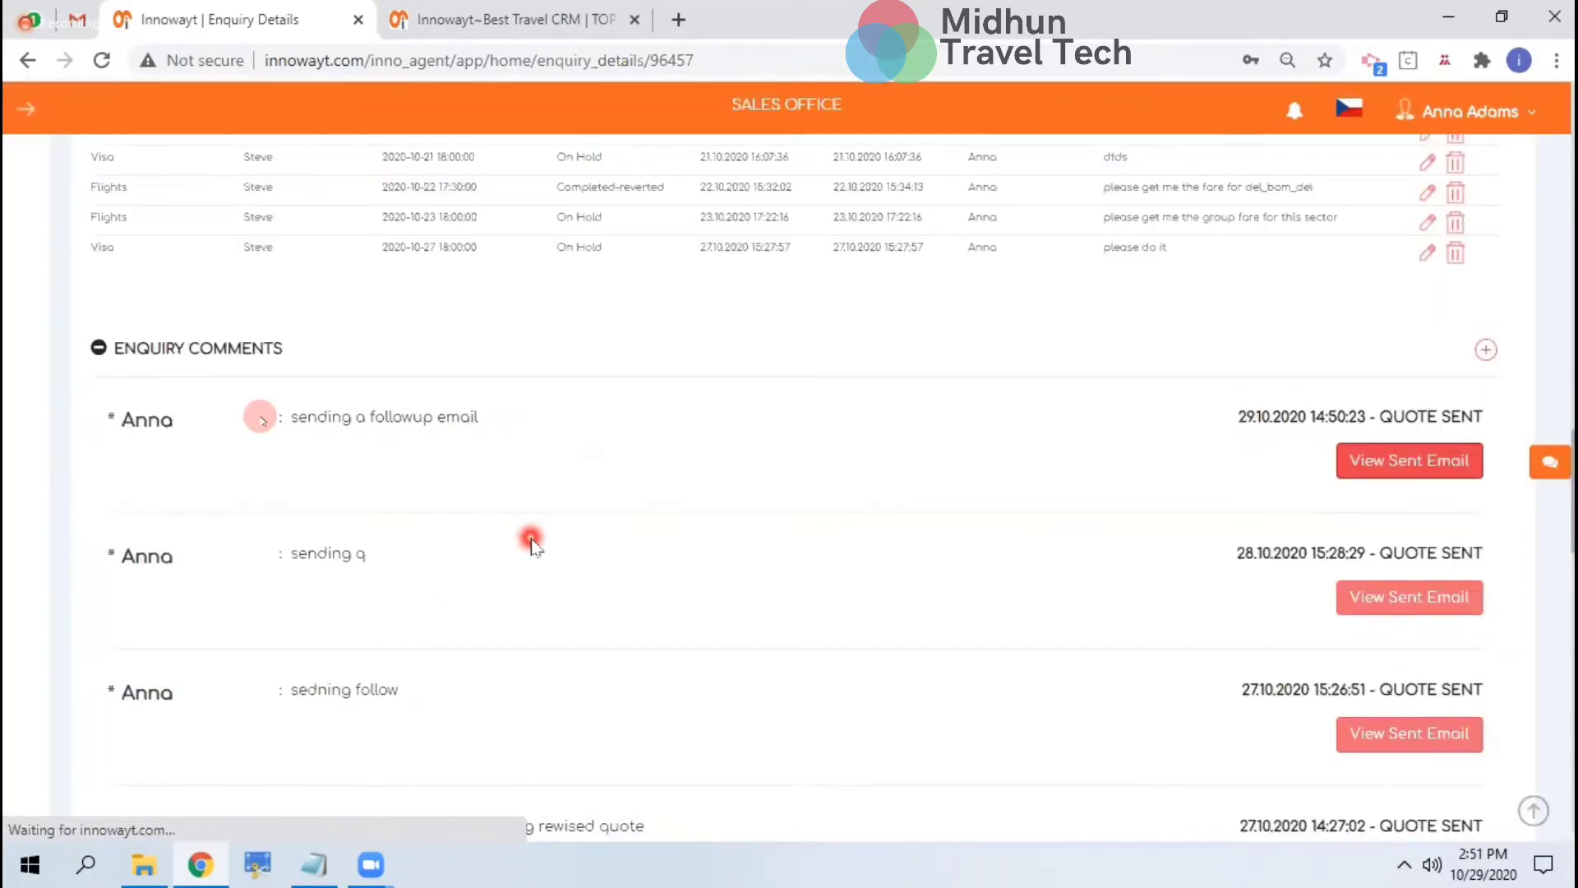
pyautogui.scroll(2, 532, 542)
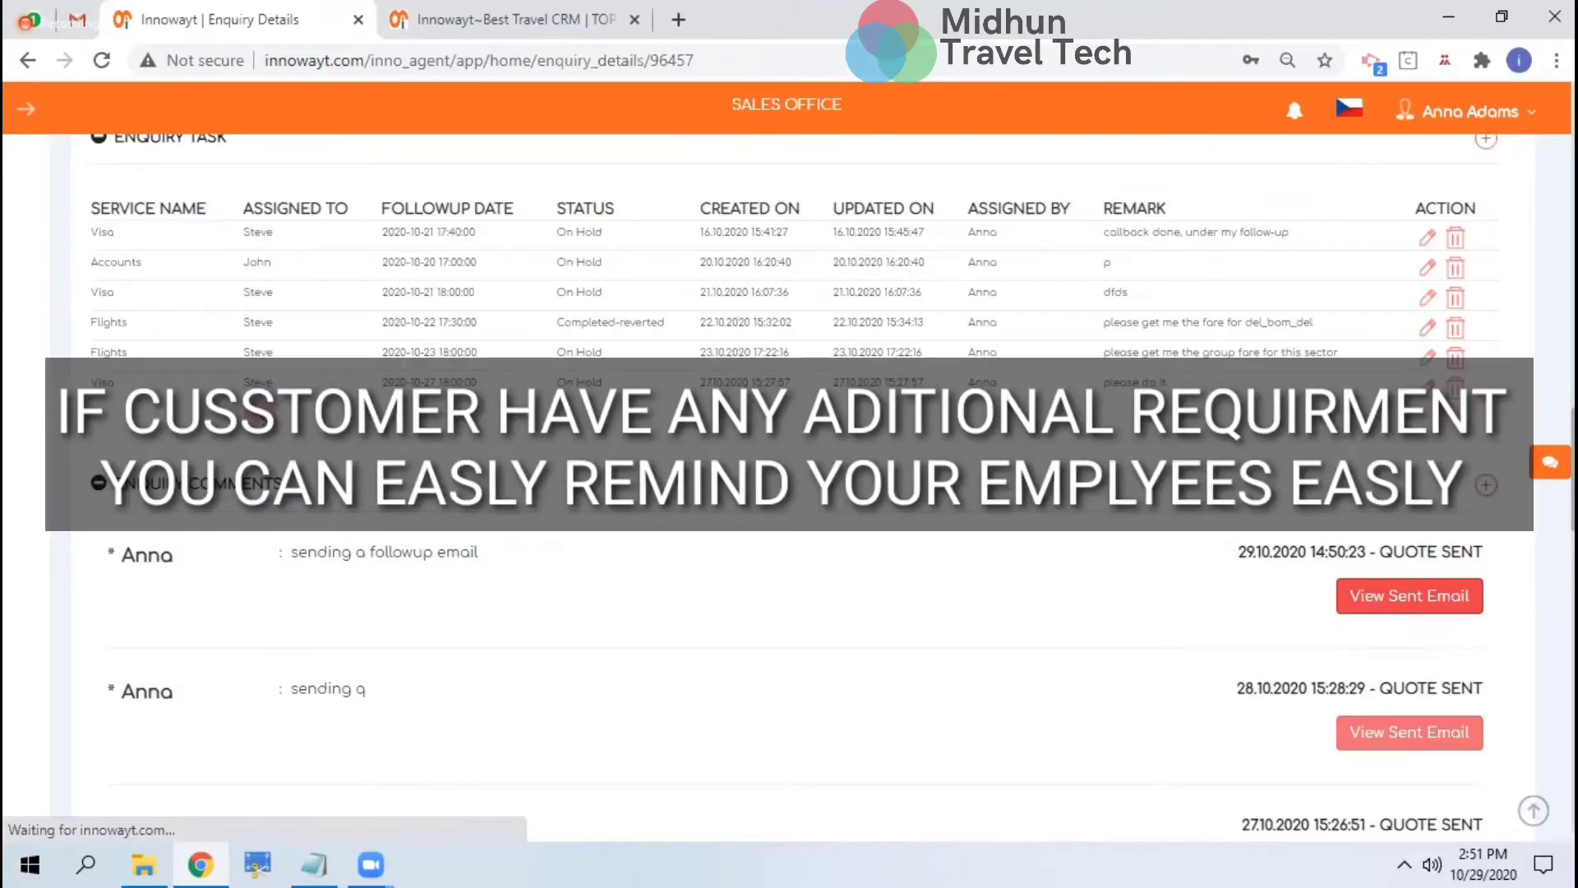
pyautogui.scroll(-2, 262, 421)
pyautogui.scroll(-3, 790, 494)
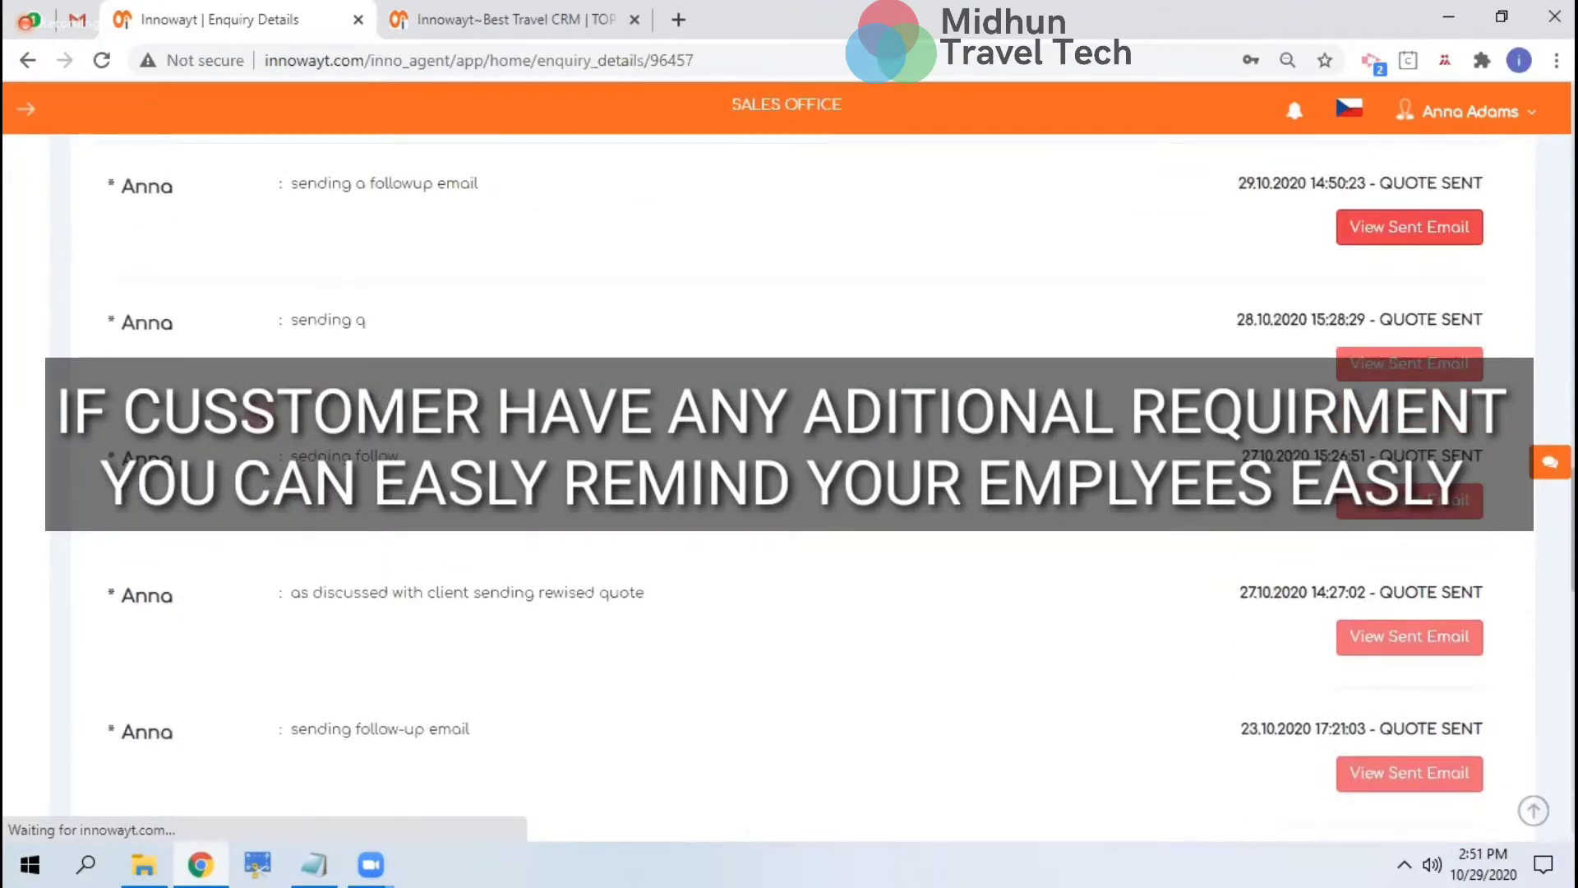
pyautogui.click(1372, 540)
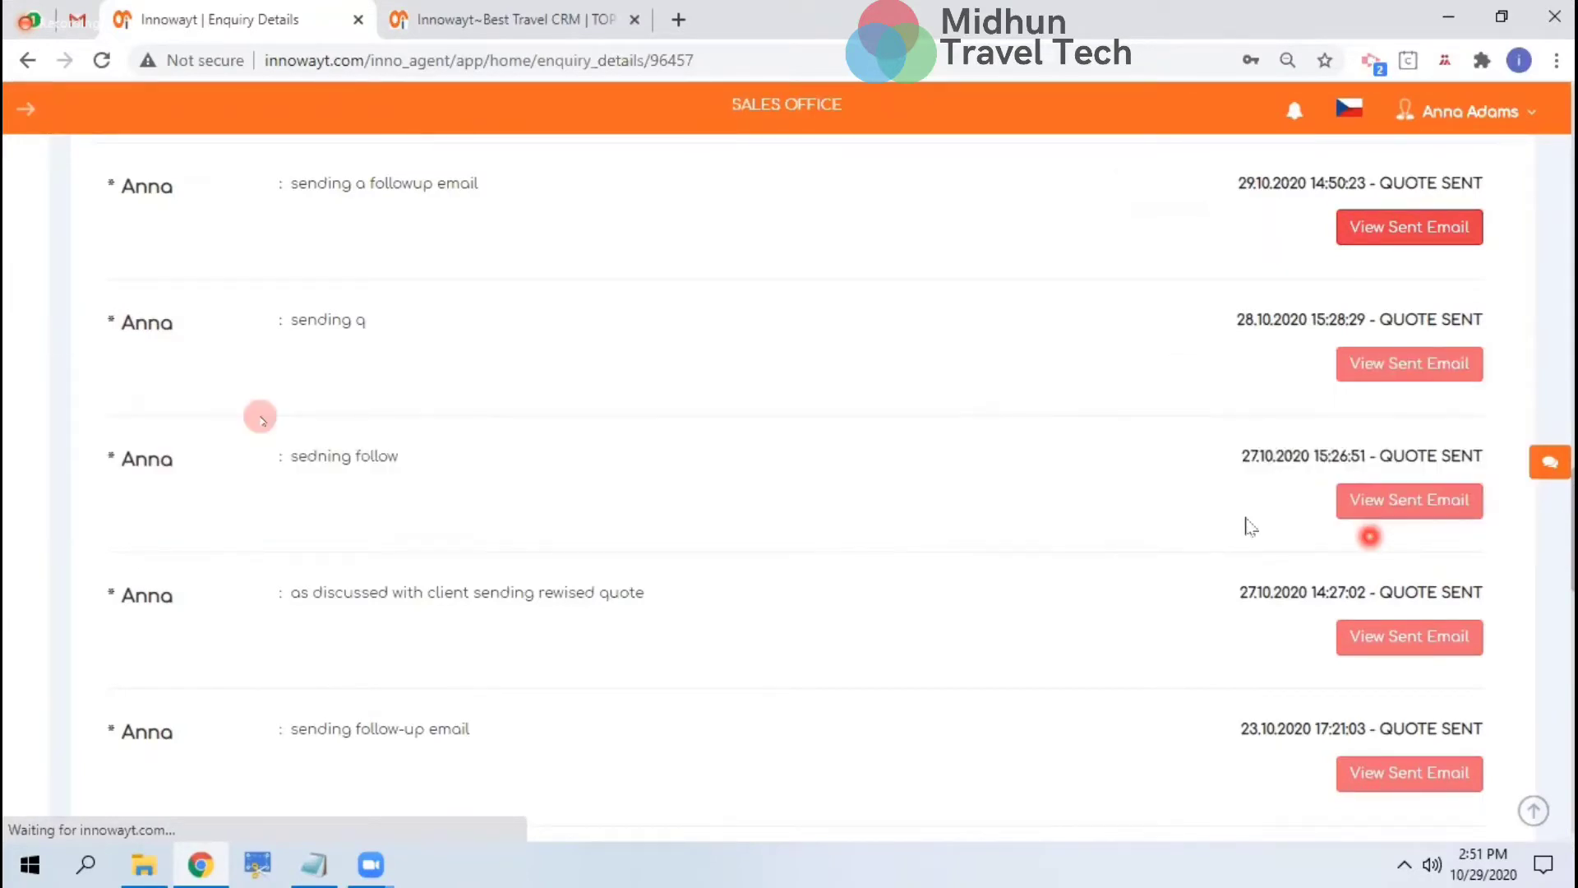
pyautogui.scroll(5, 1185, 531)
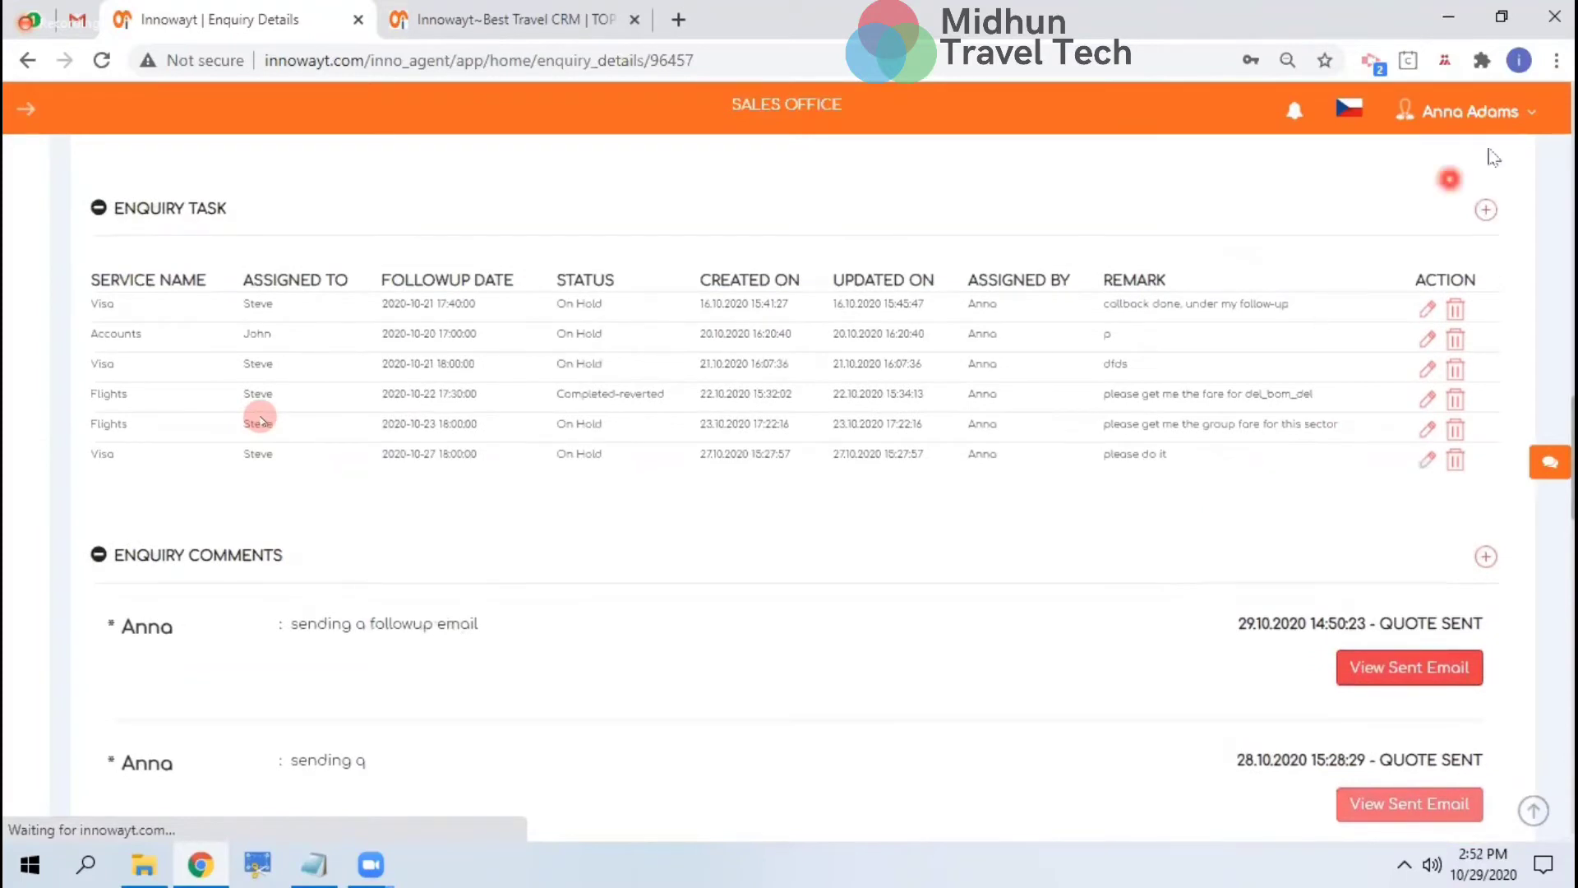
# Start a new enquiry task of type Visa, assigned to a colleague, with status On Hold
pyautogui.click(1487, 210)
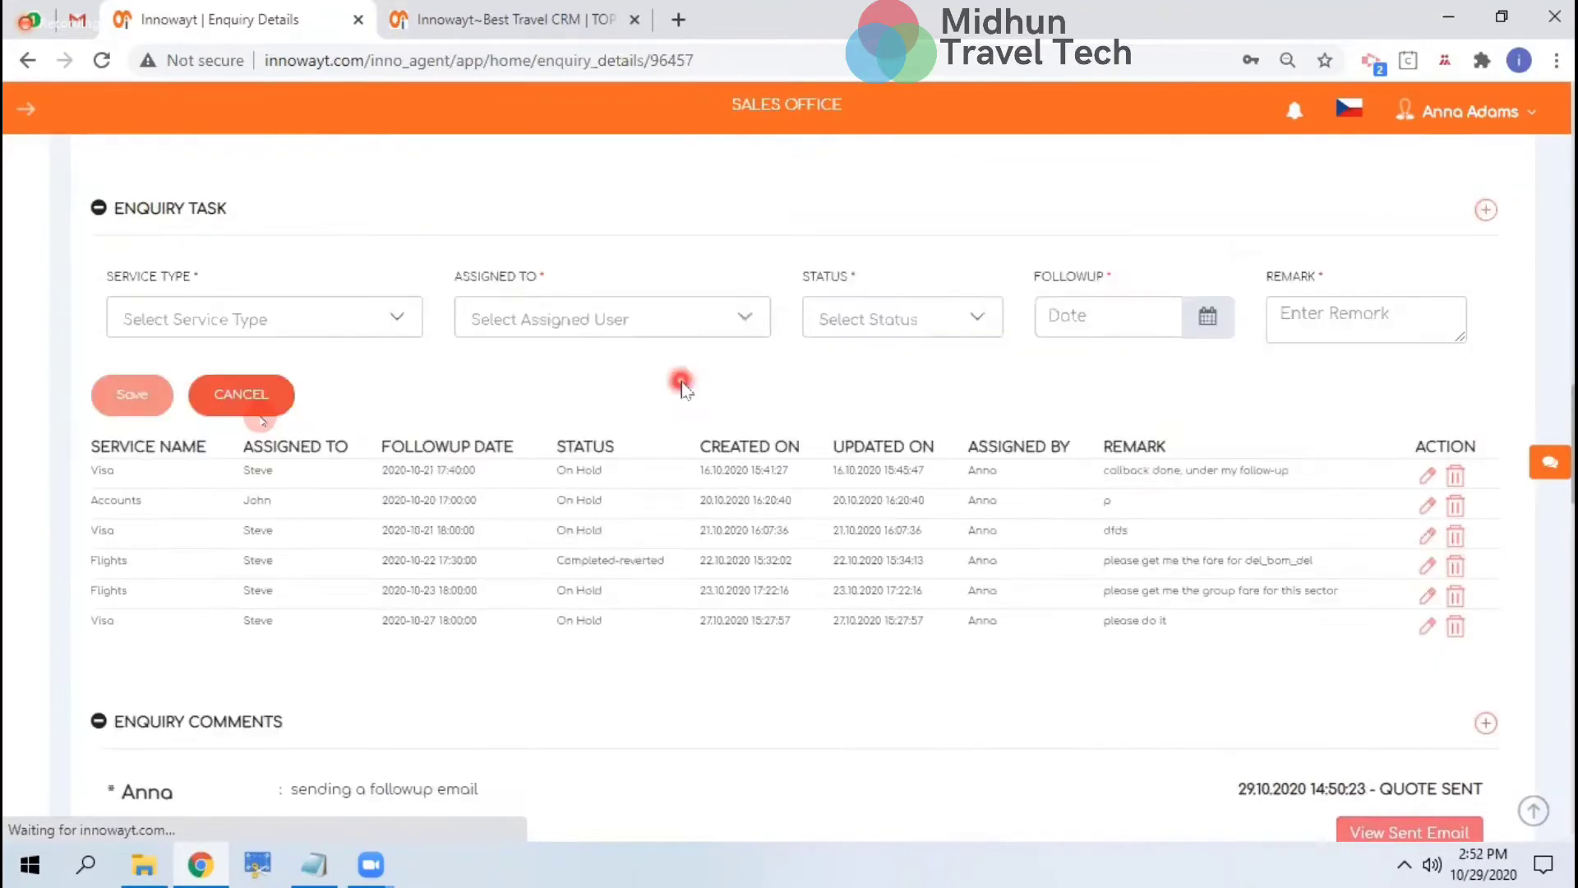
pyautogui.click(282, 309)
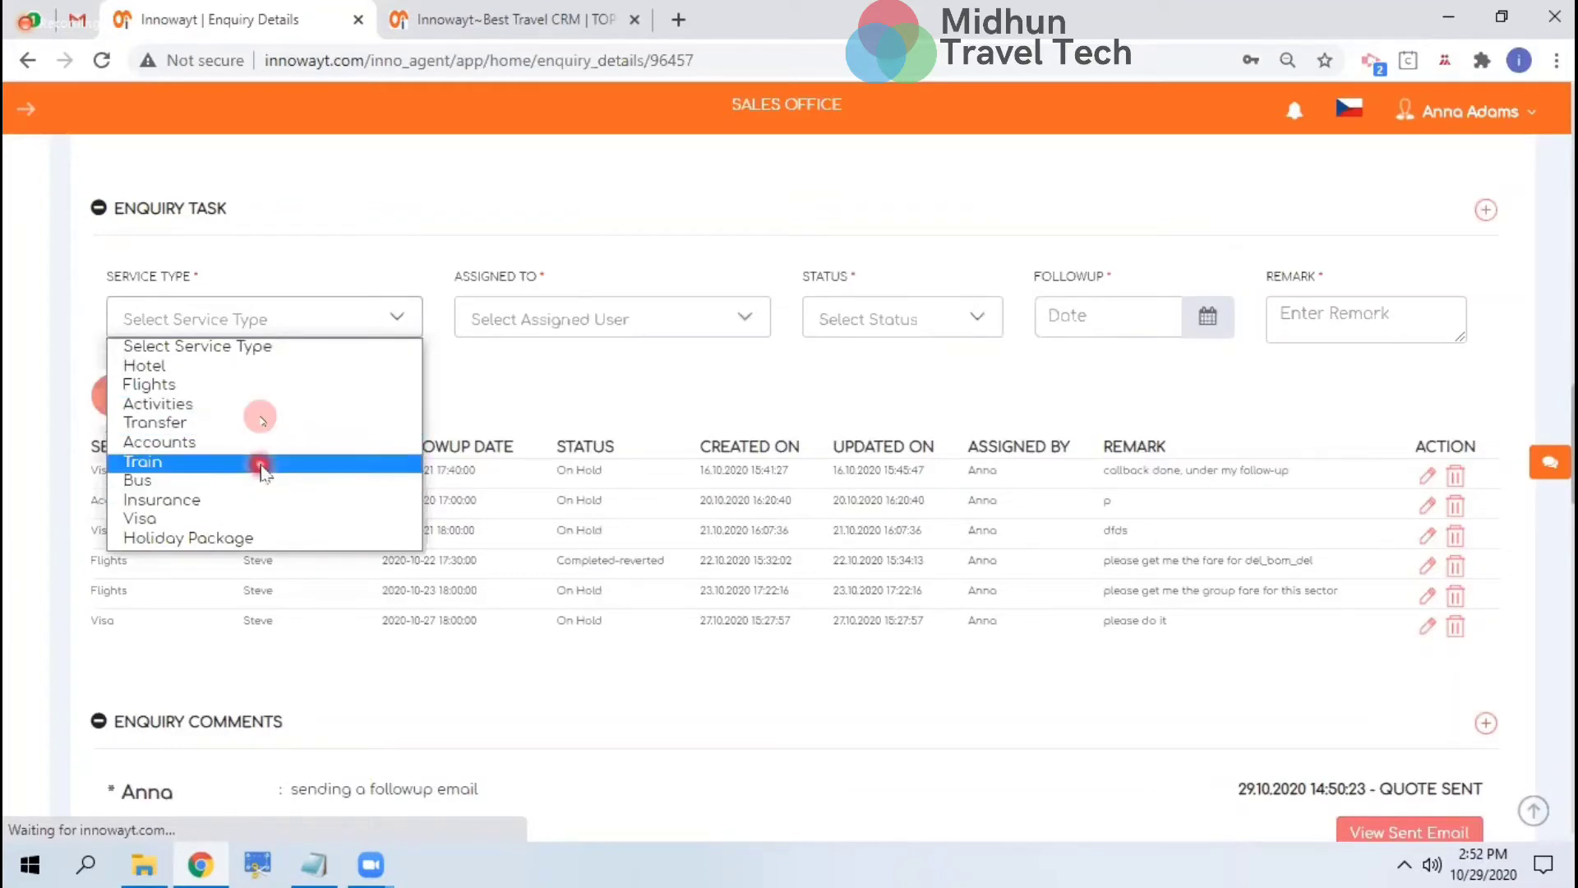
pyautogui.click(232, 519)
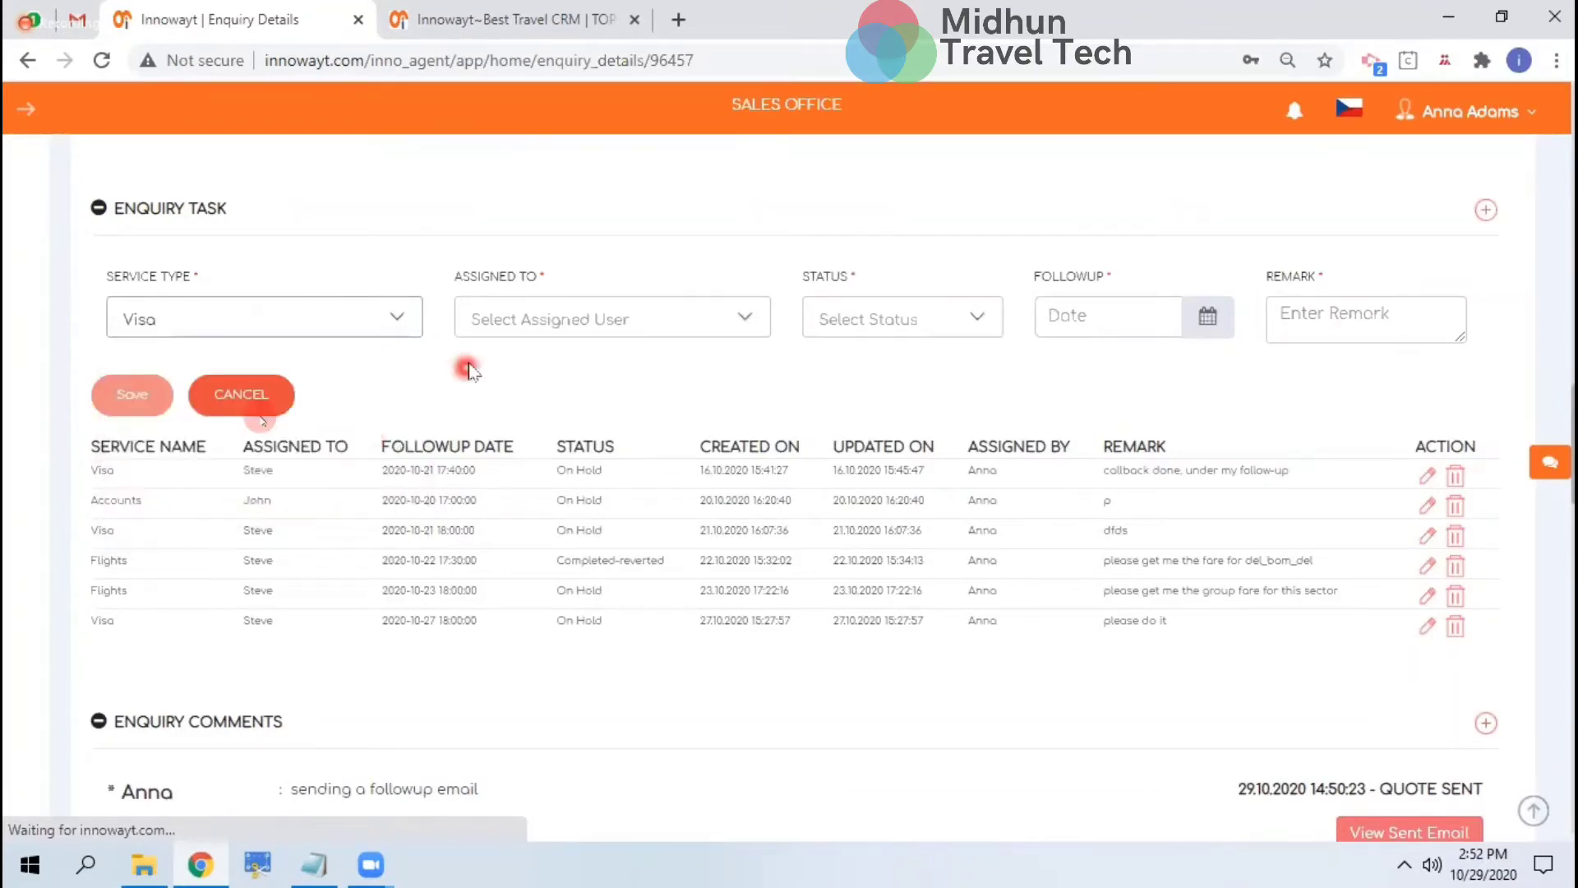
pyautogui.click(510, 314)
pyautogui.click(546, 422)
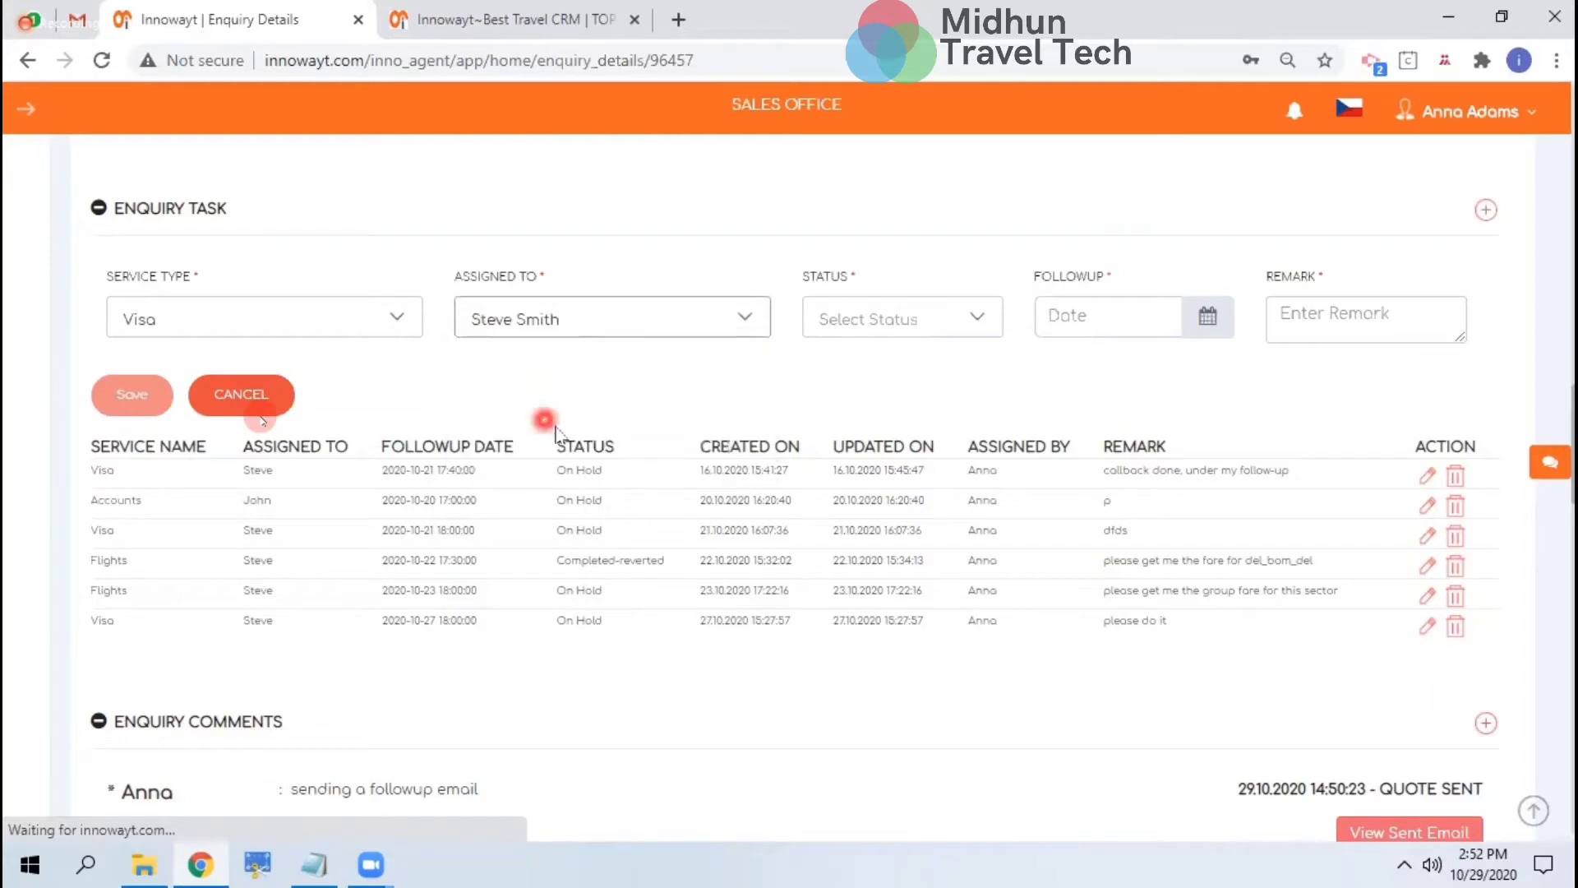
pyautogui.click(837, 317)
pyautogui.click(868, 403)
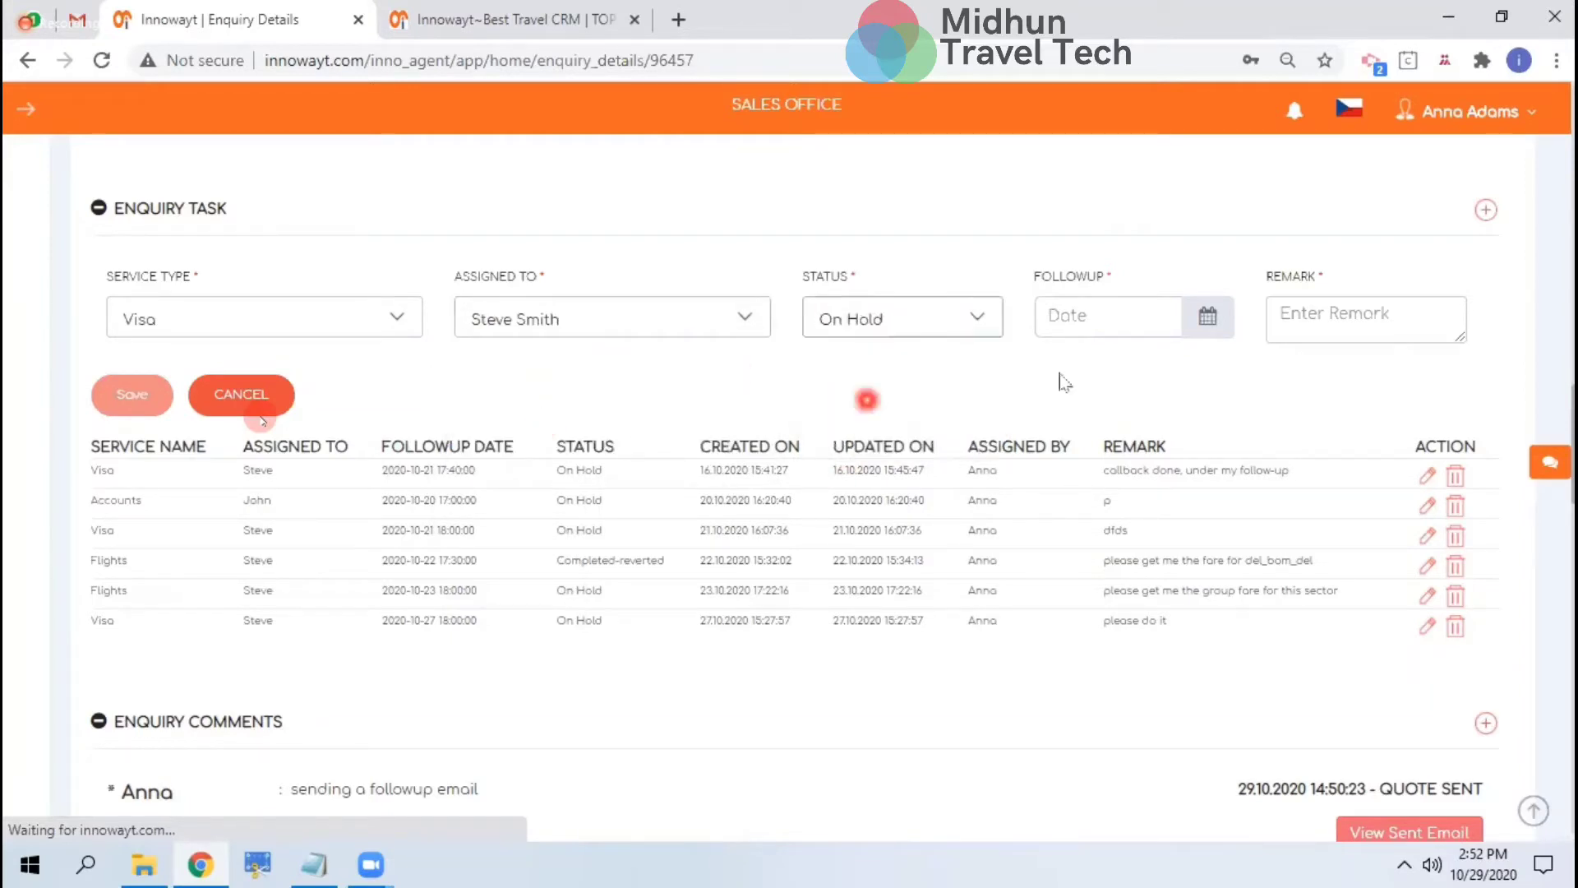
pyautogui.click(1134, 328)
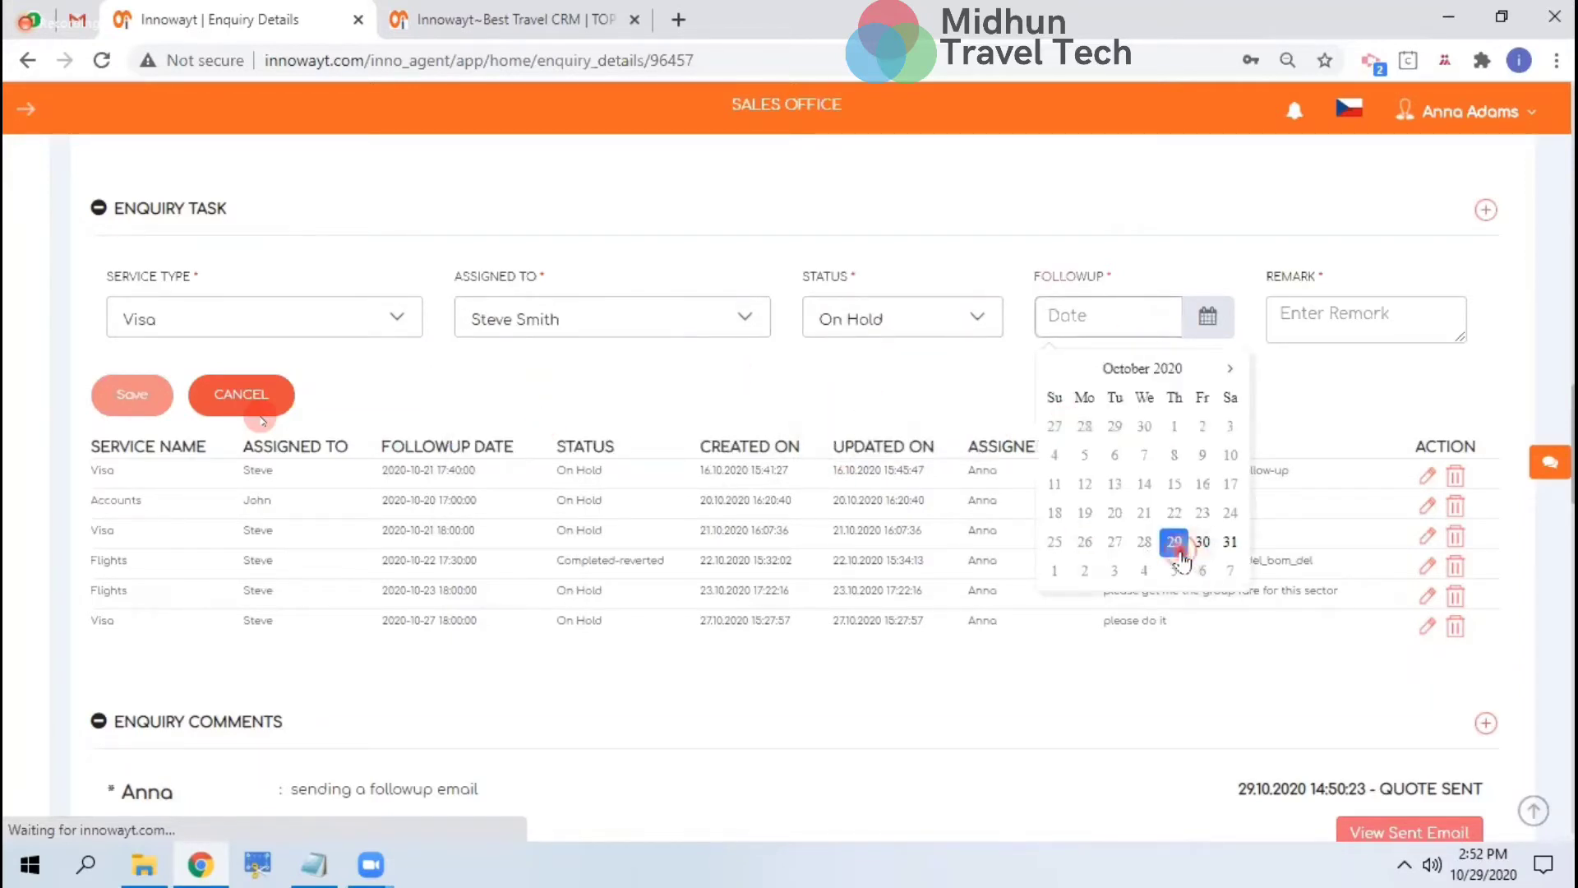
pyautogui.click(1169, 542)
pyautogui.click(1111, 528)
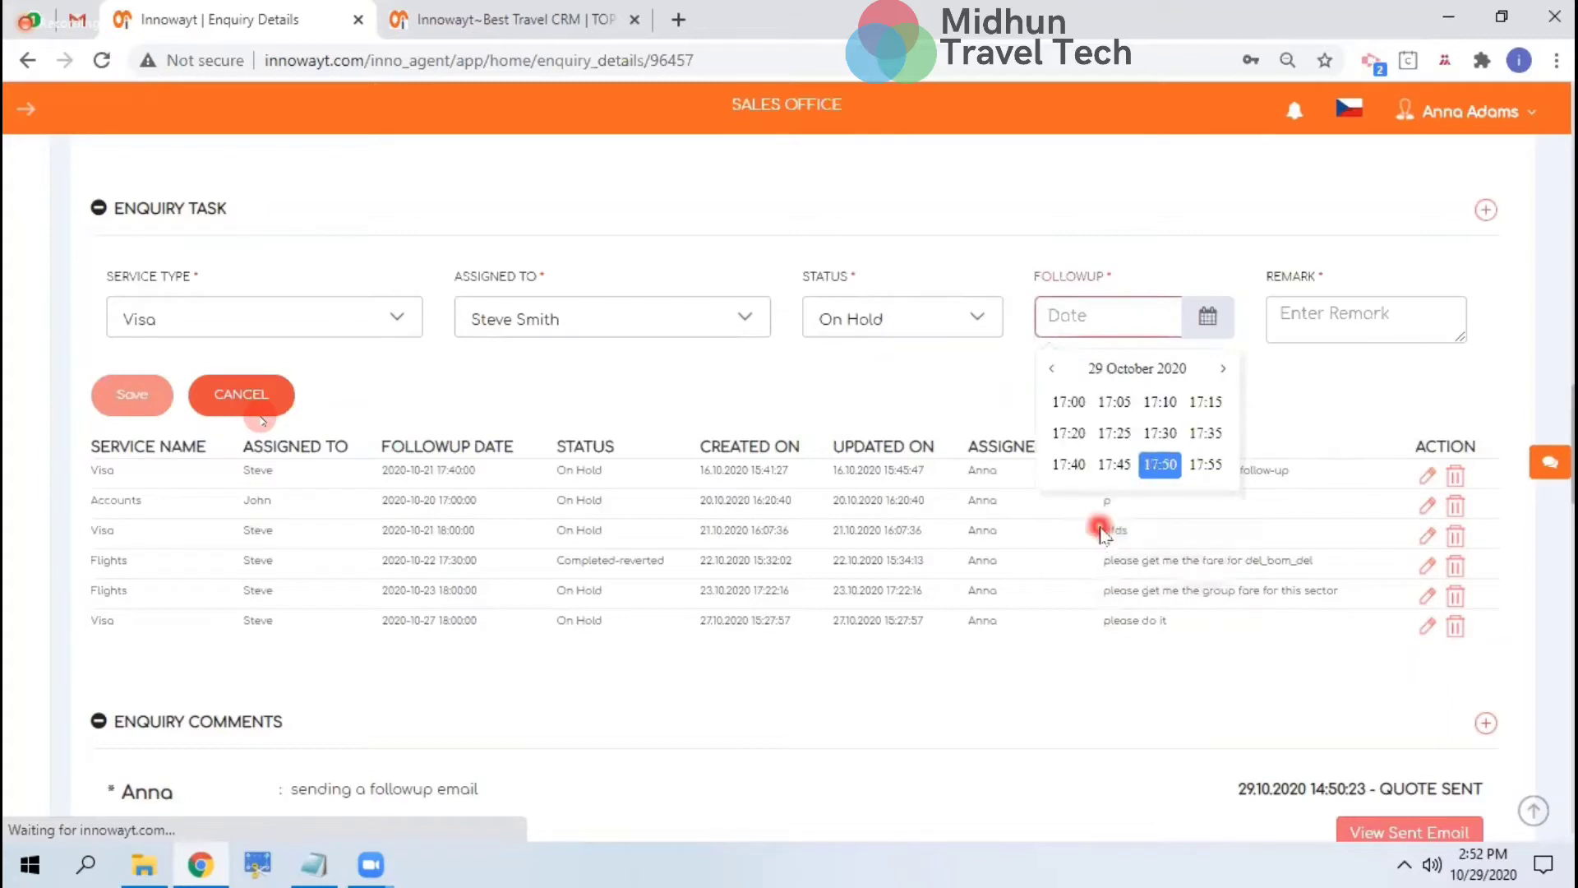
pyautogui.click(1073, 403)
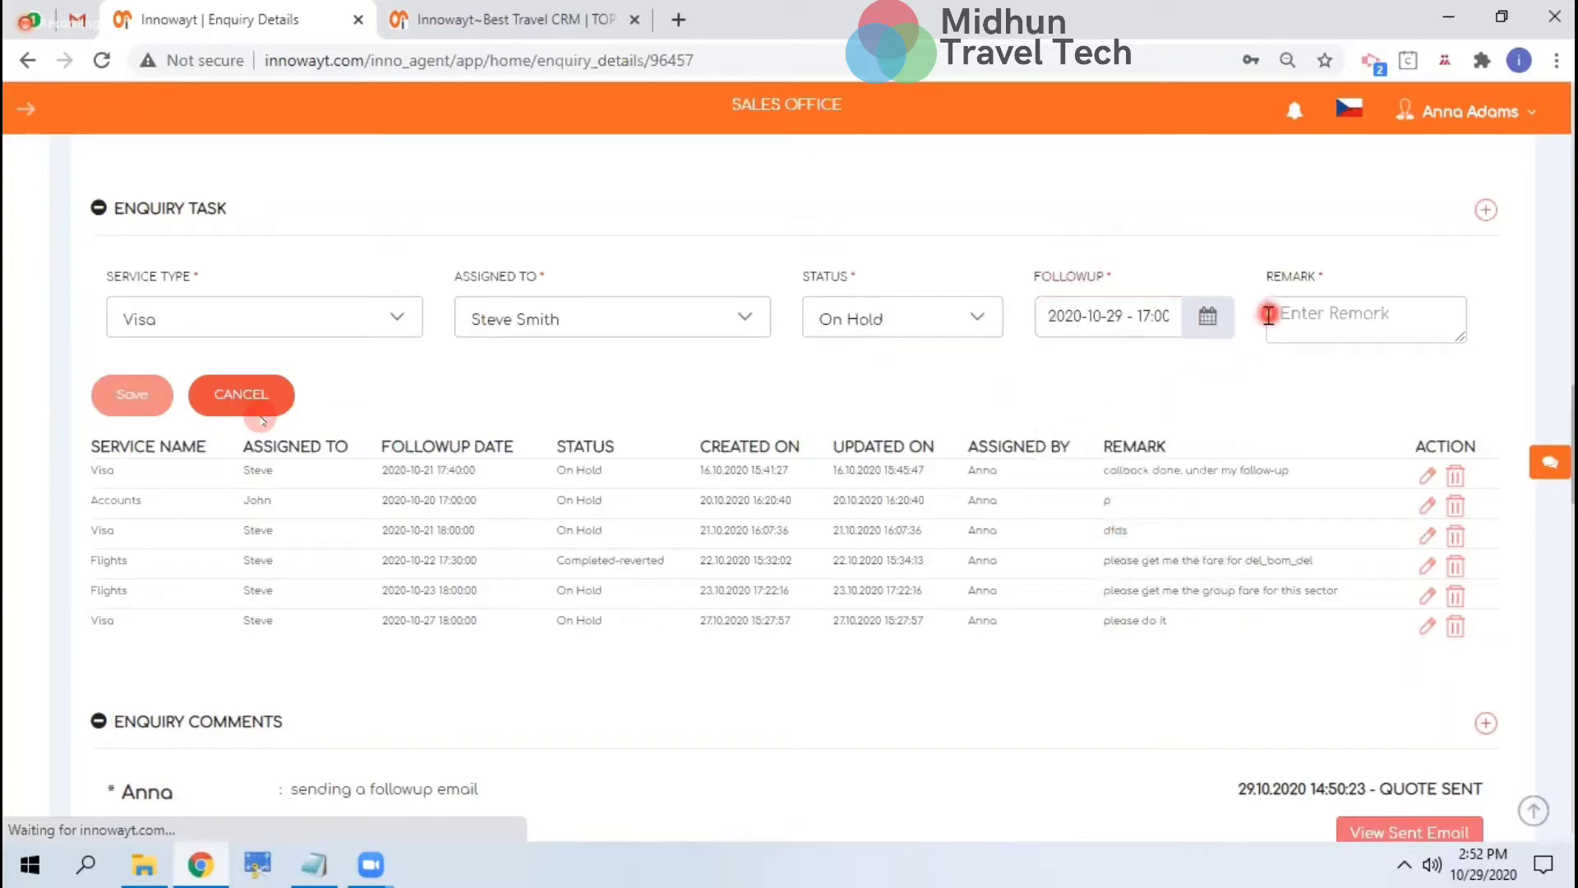
pyautogui.click(1423, 330)
pyautogui.write('hey steve')
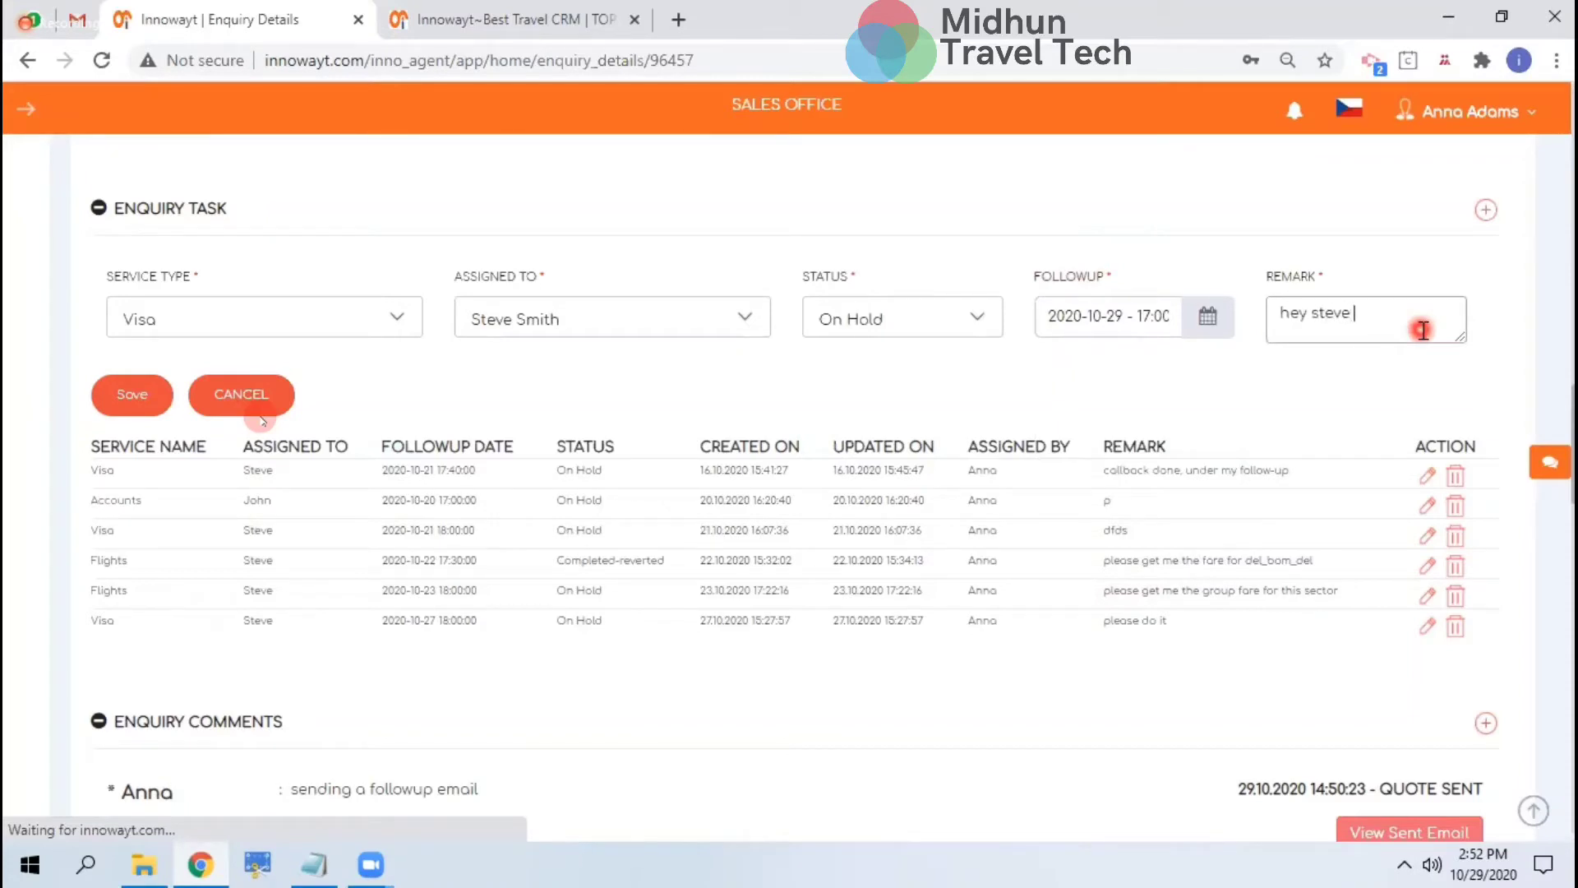
pyautogui.write('please c')
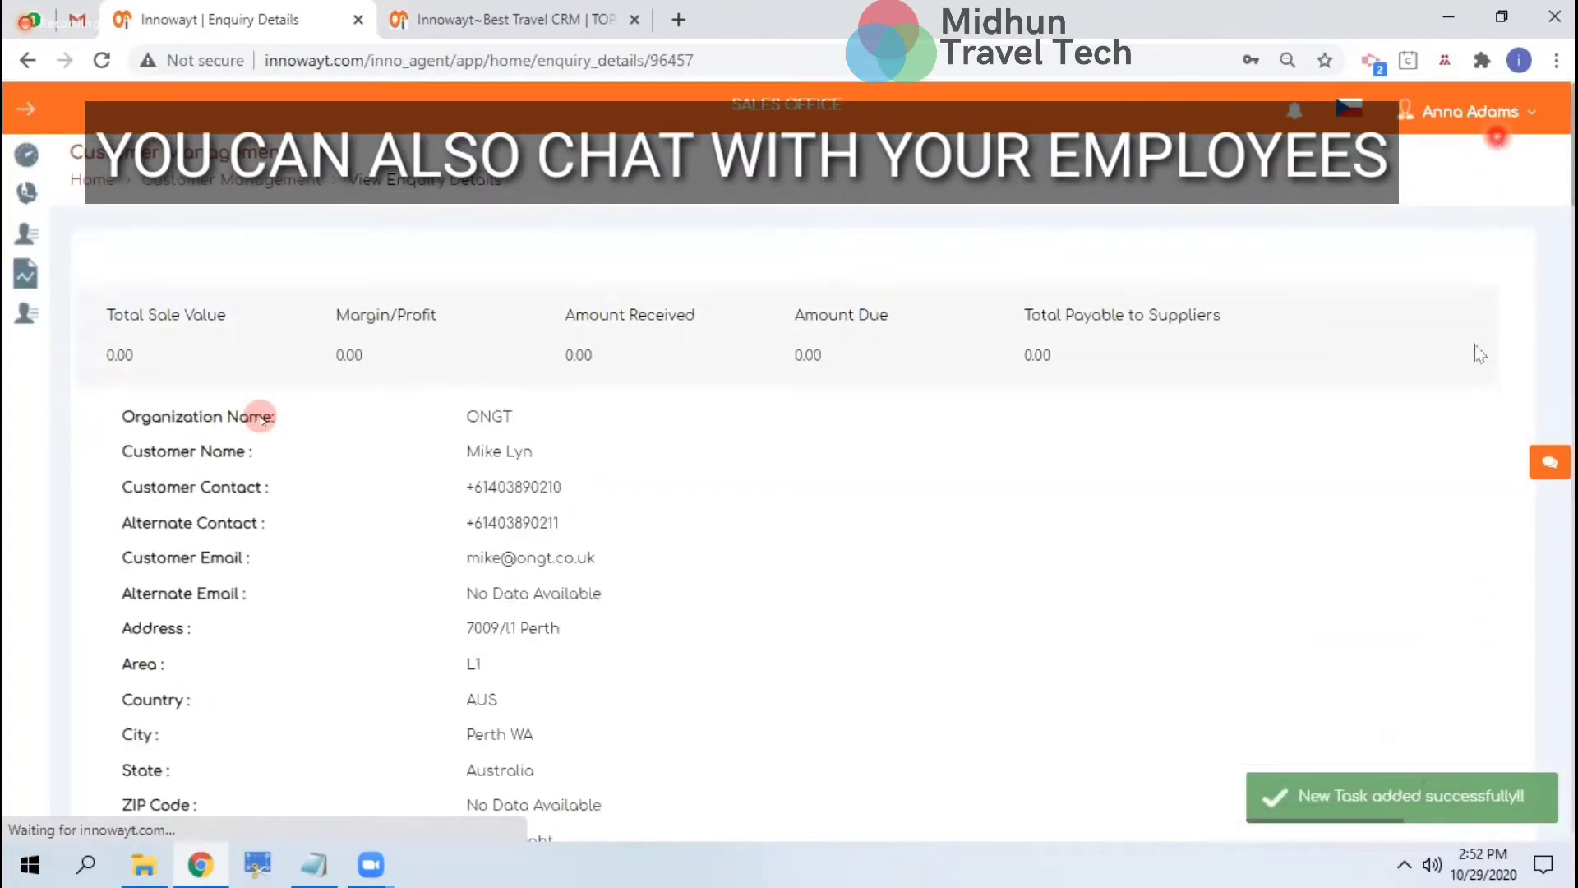
# Chat the assigned colleague enquiry number 96457 asking them to call, then close the chat
pyautogui.click(1553, 470)
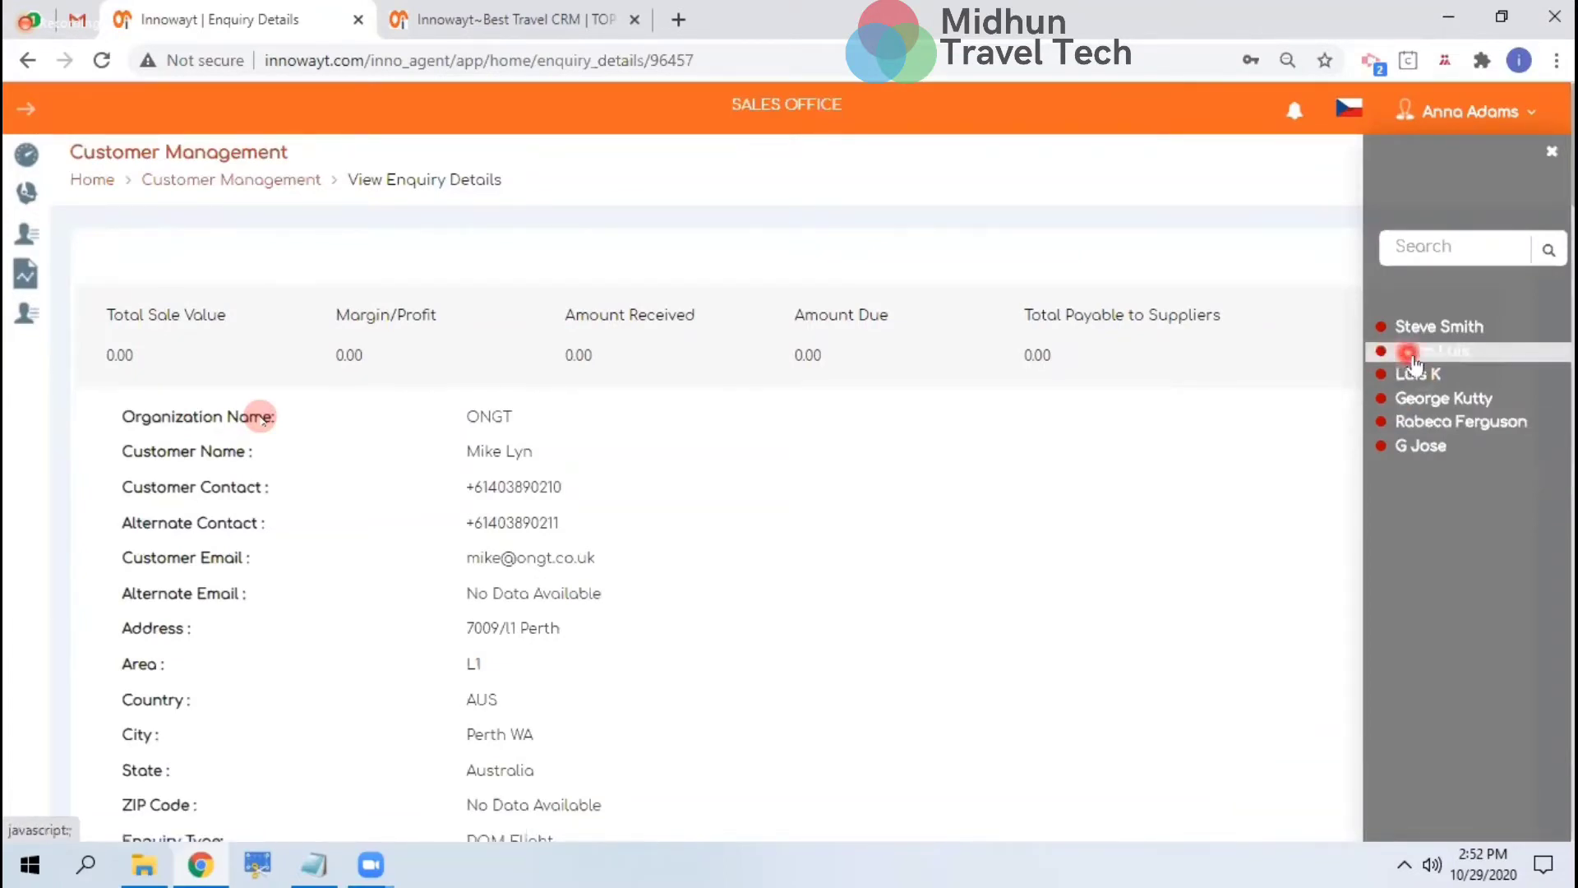
pyautogui.click(1440, 329)
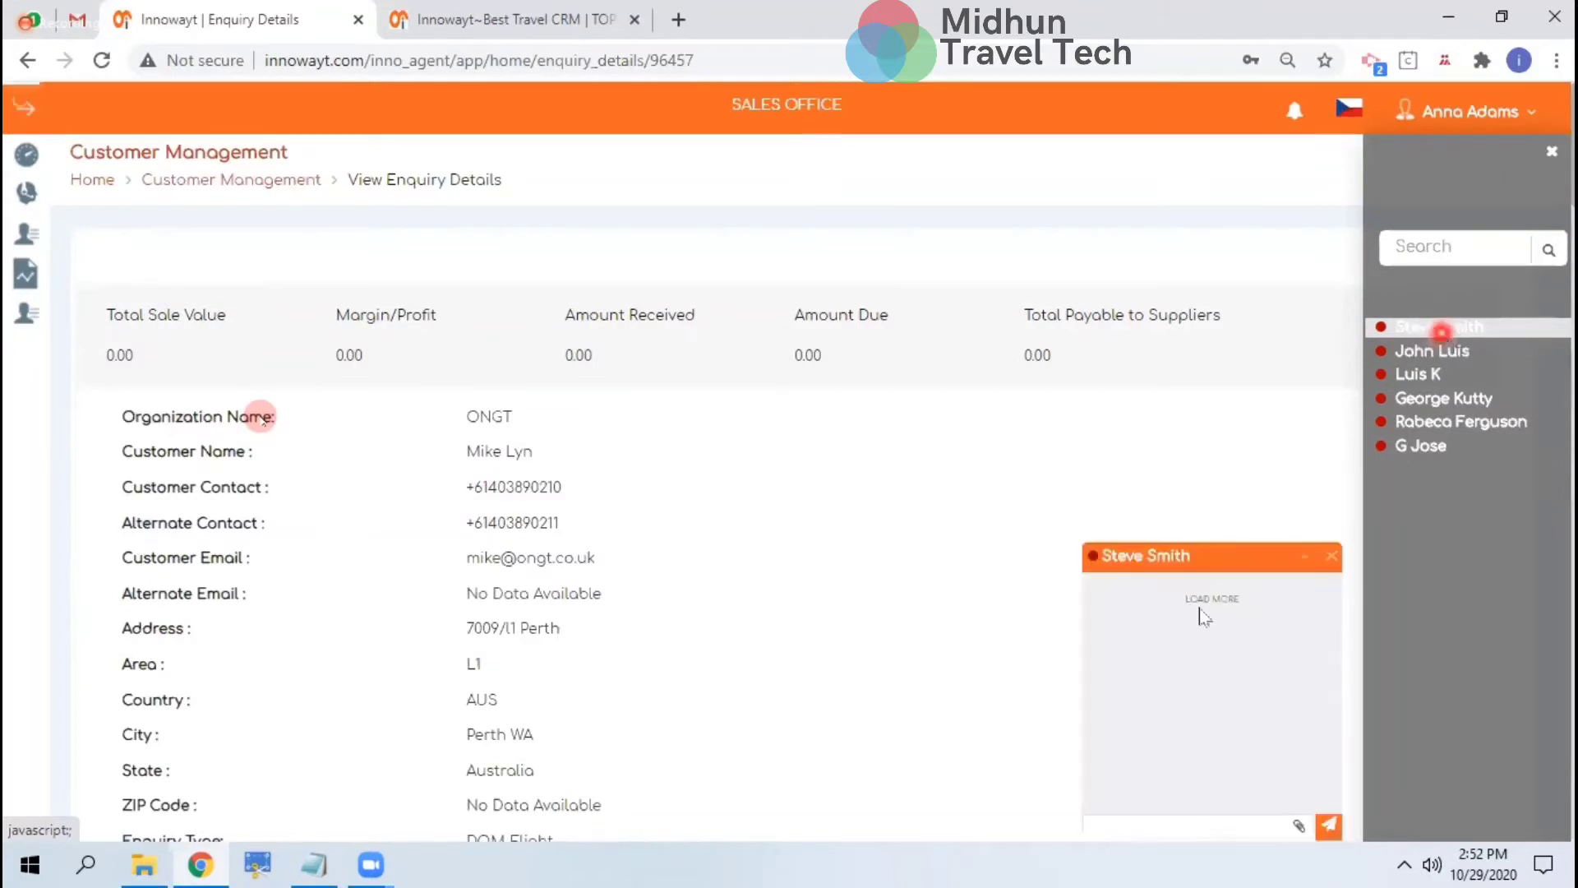
pyautogui.doubleClick(679, 62)
pyautogui.hotkey('ctrl', 'c')
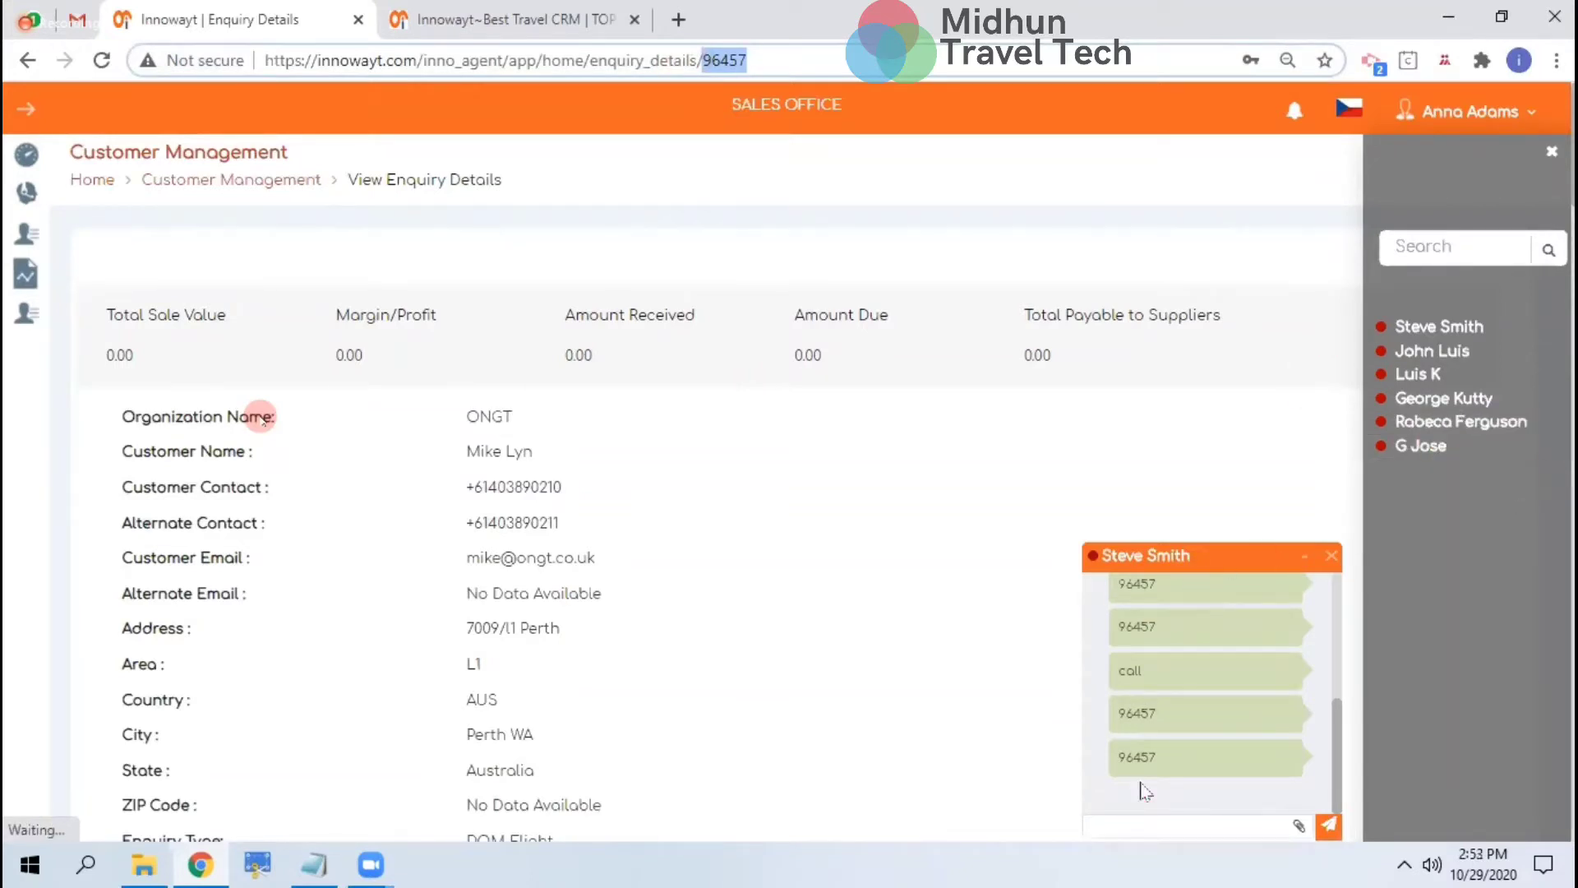
pyautogui.click(1182, 823)
pyautogui.hotkey('ctrl', 'v')
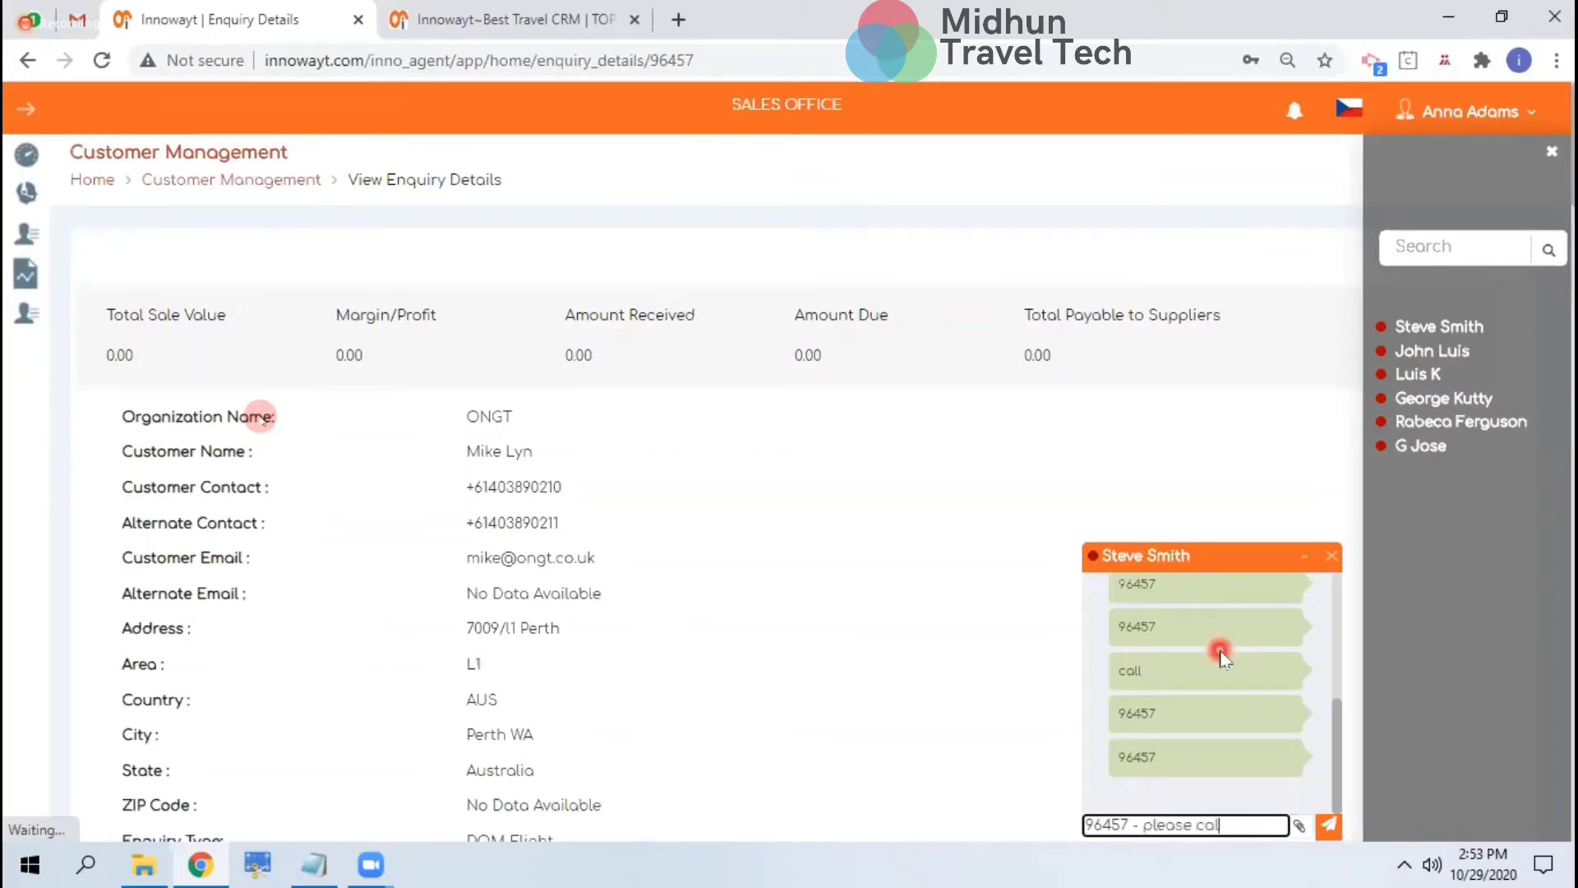
pyautogui.press('Return')
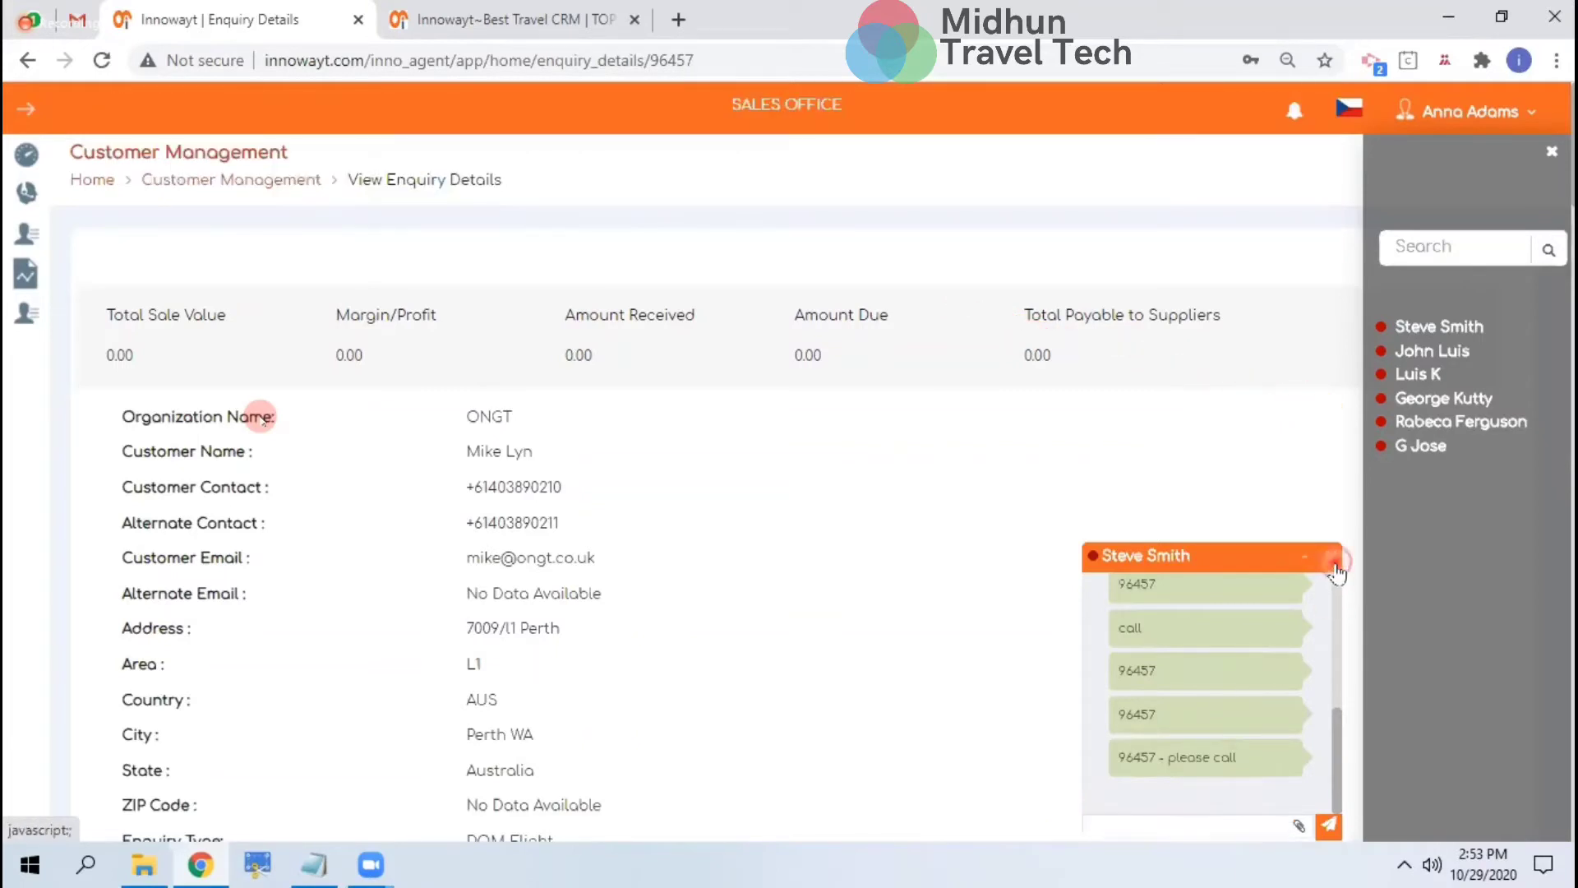
pyautogui.click(1333, 564)
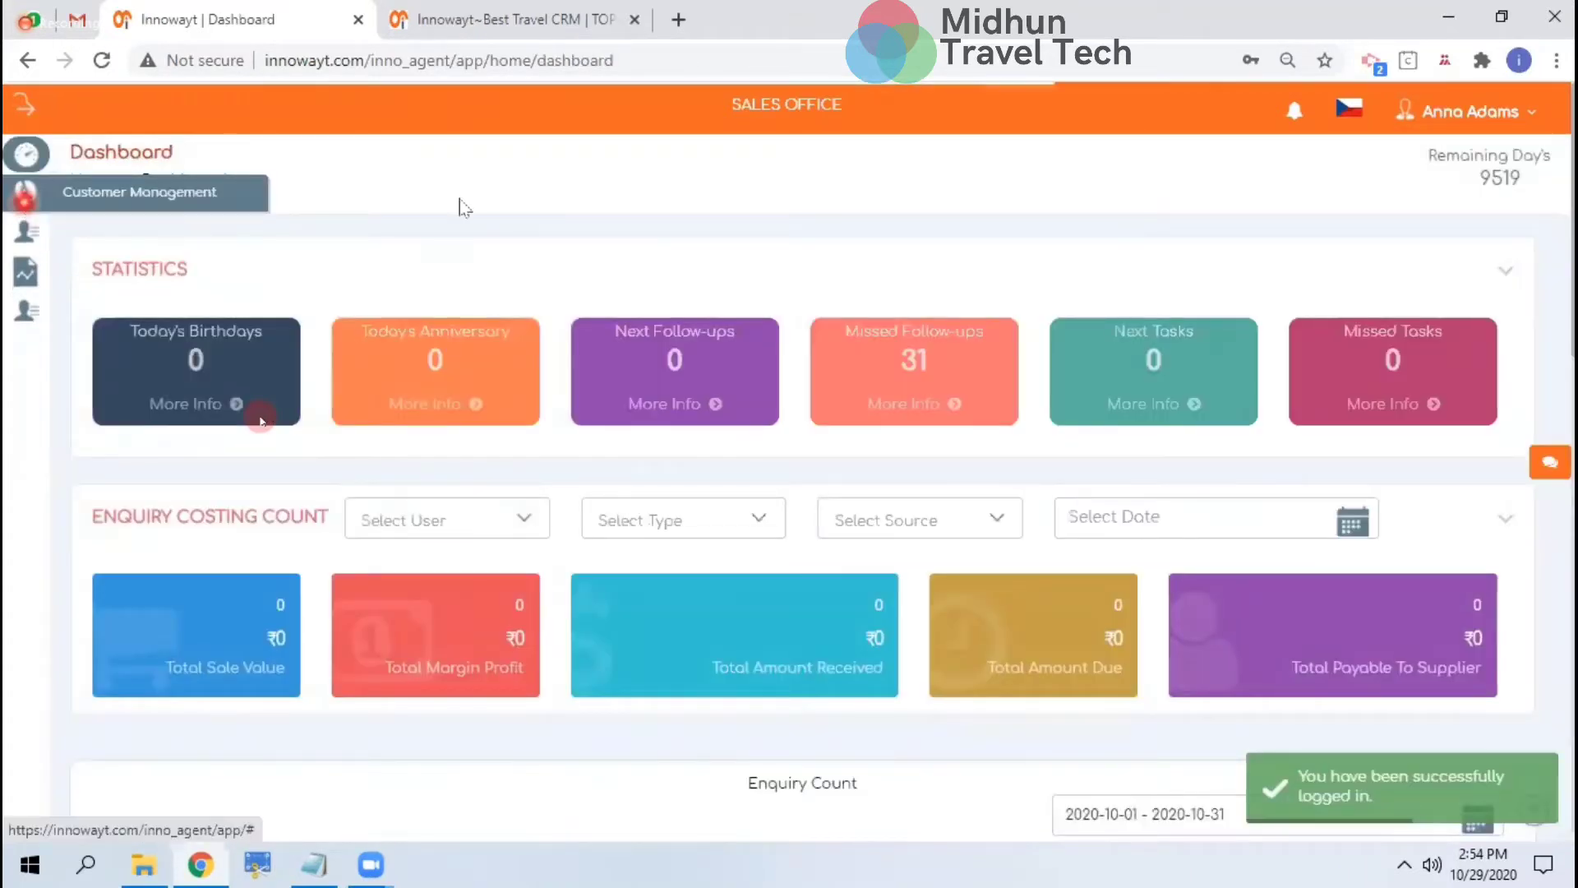
pyautogui.click(27, 193)
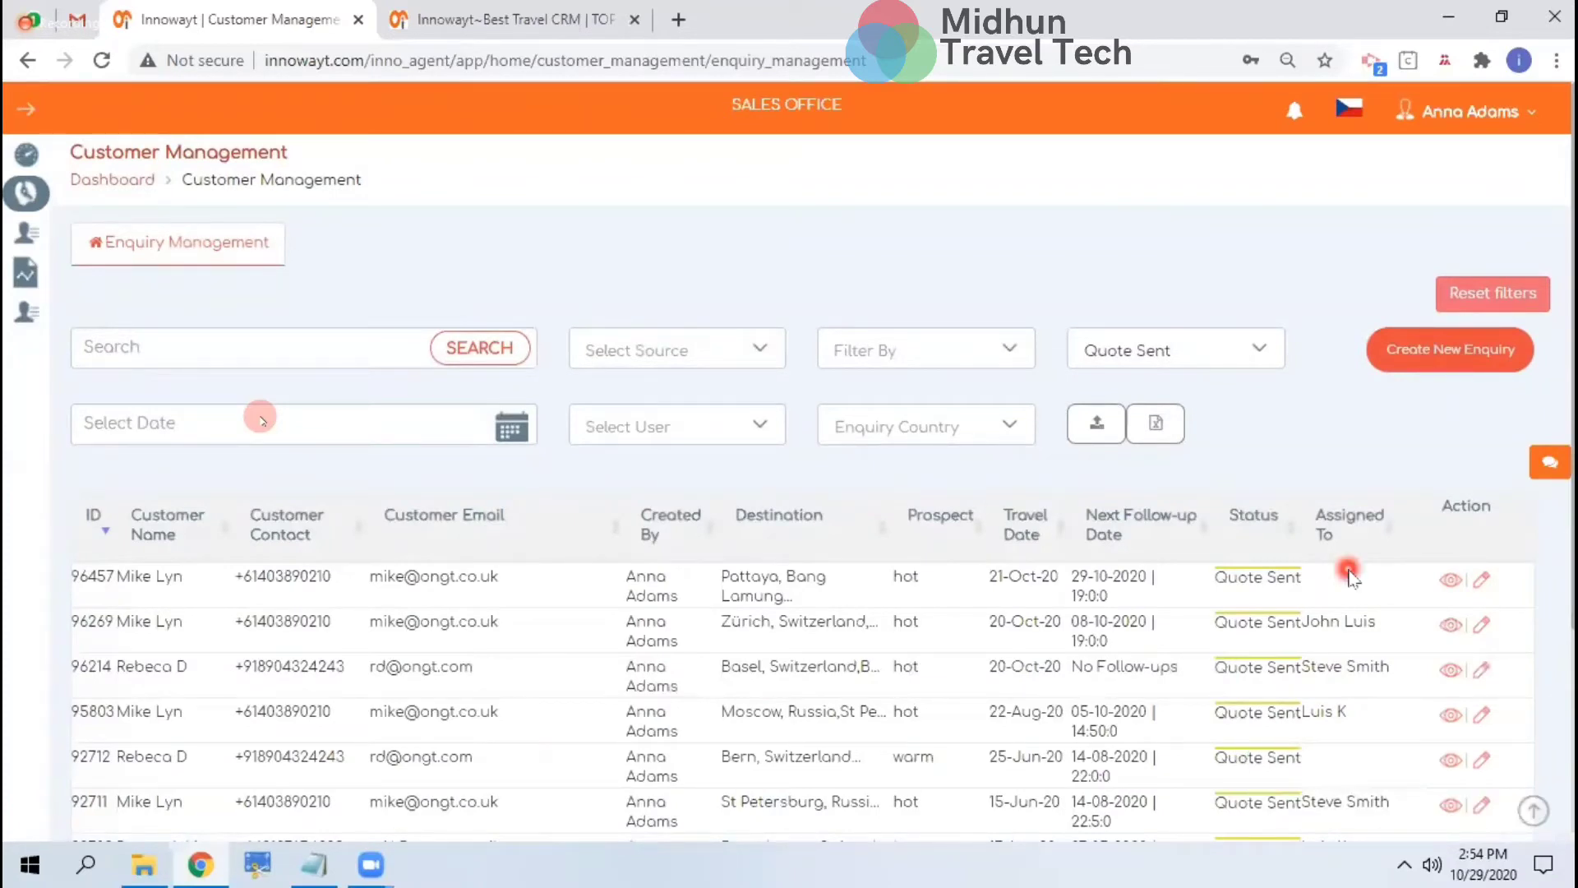
# Open enquiry 96457's details and scroll through them
pyautogui.click(1452, 580)
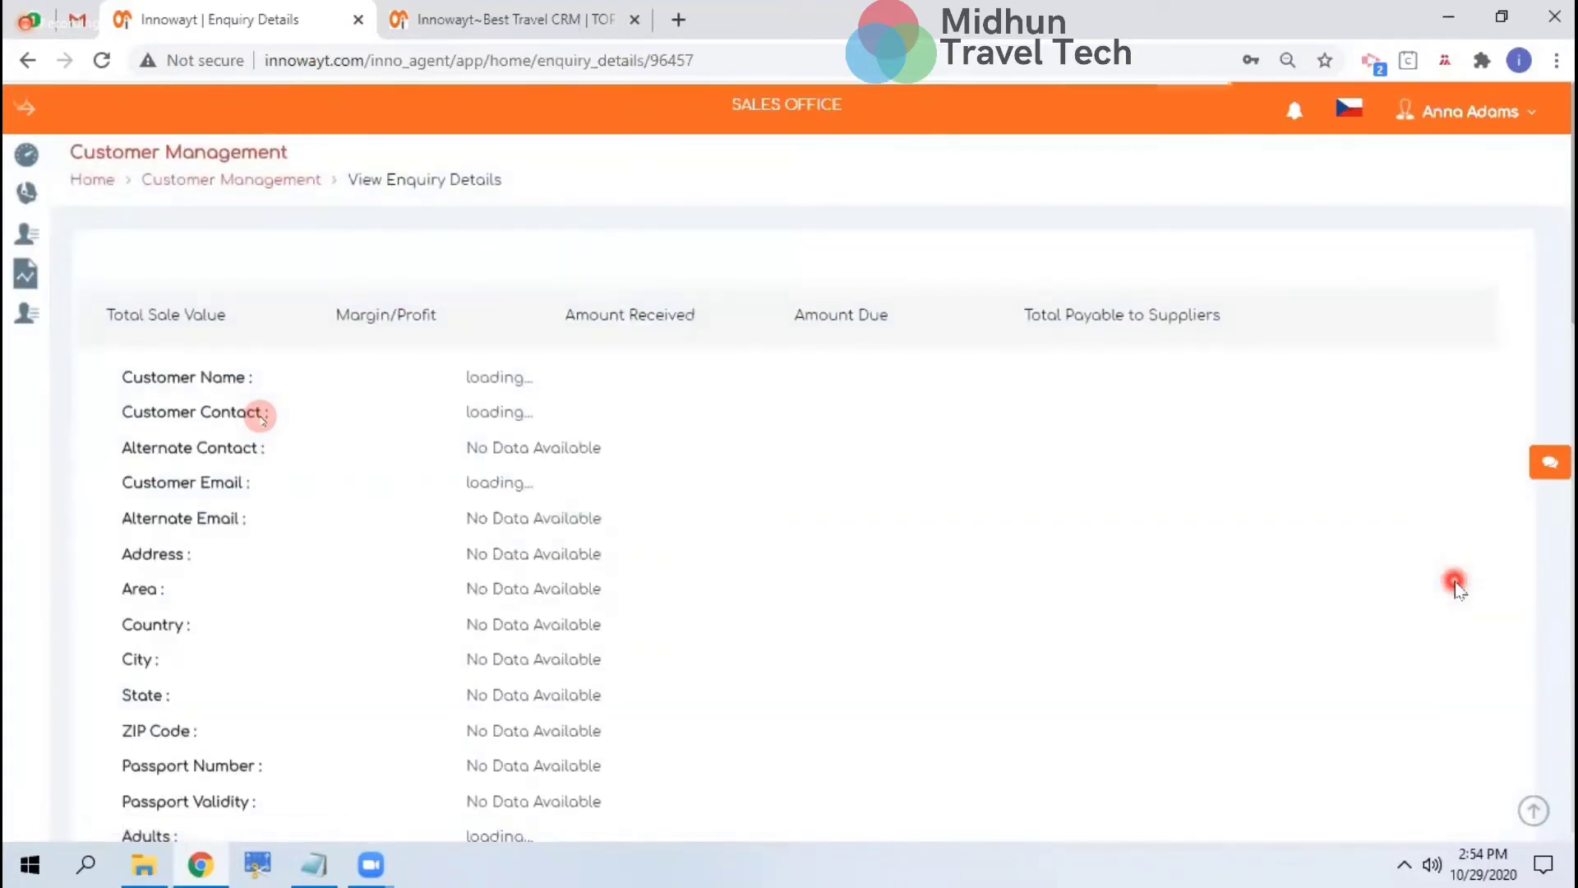
pyautogui.scroll(-15, 1456, 587)
pyautogui.scroll(-10, 1457, 587)
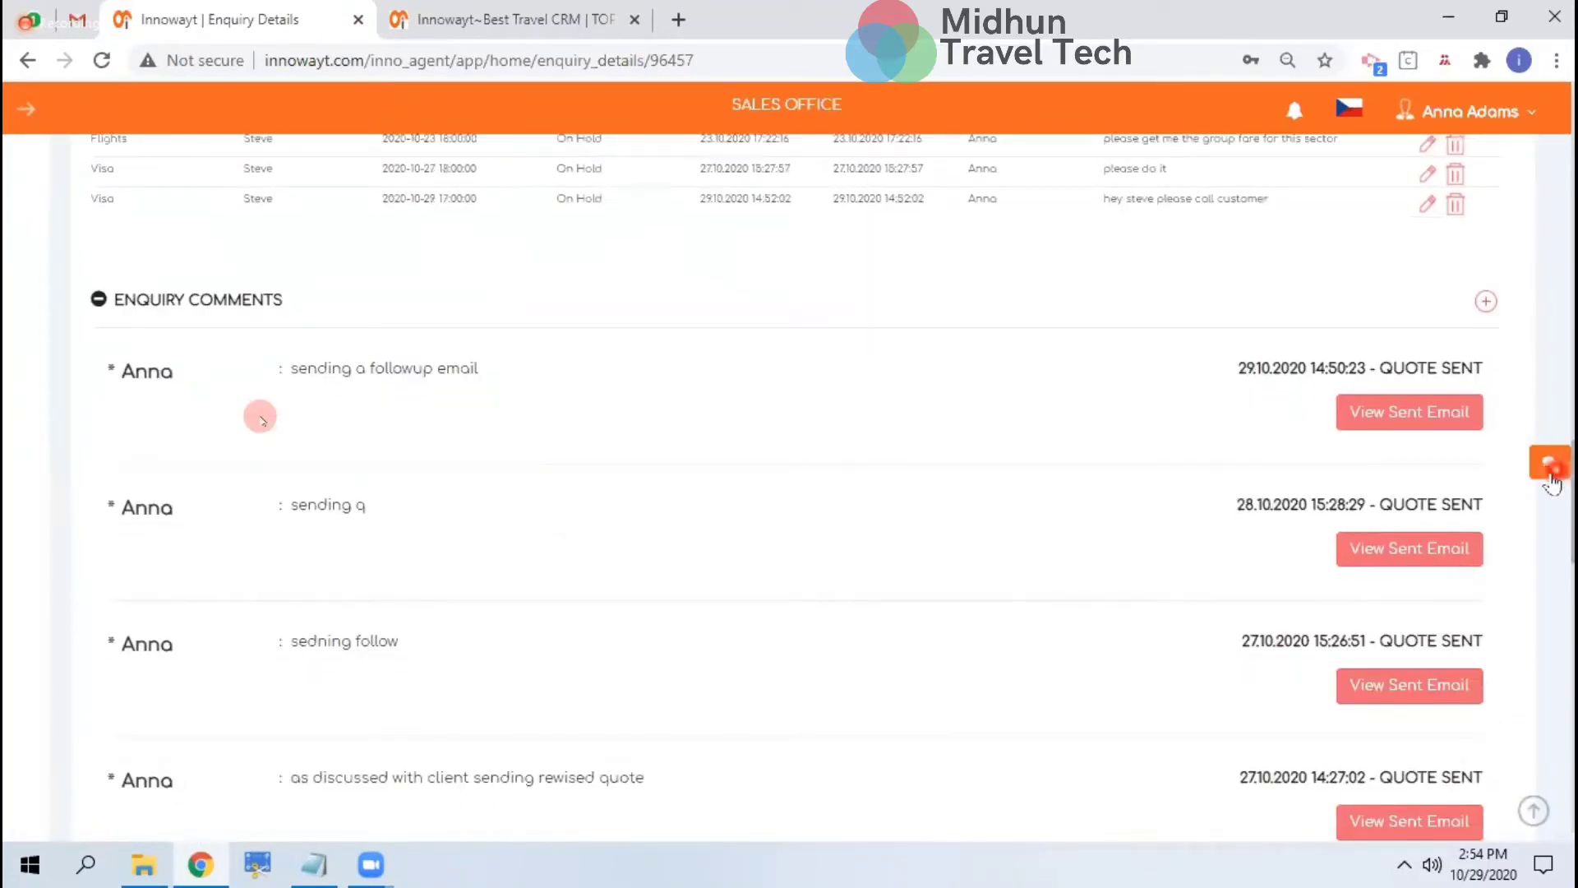
pyautogui.scroll(3, 1261, 695)
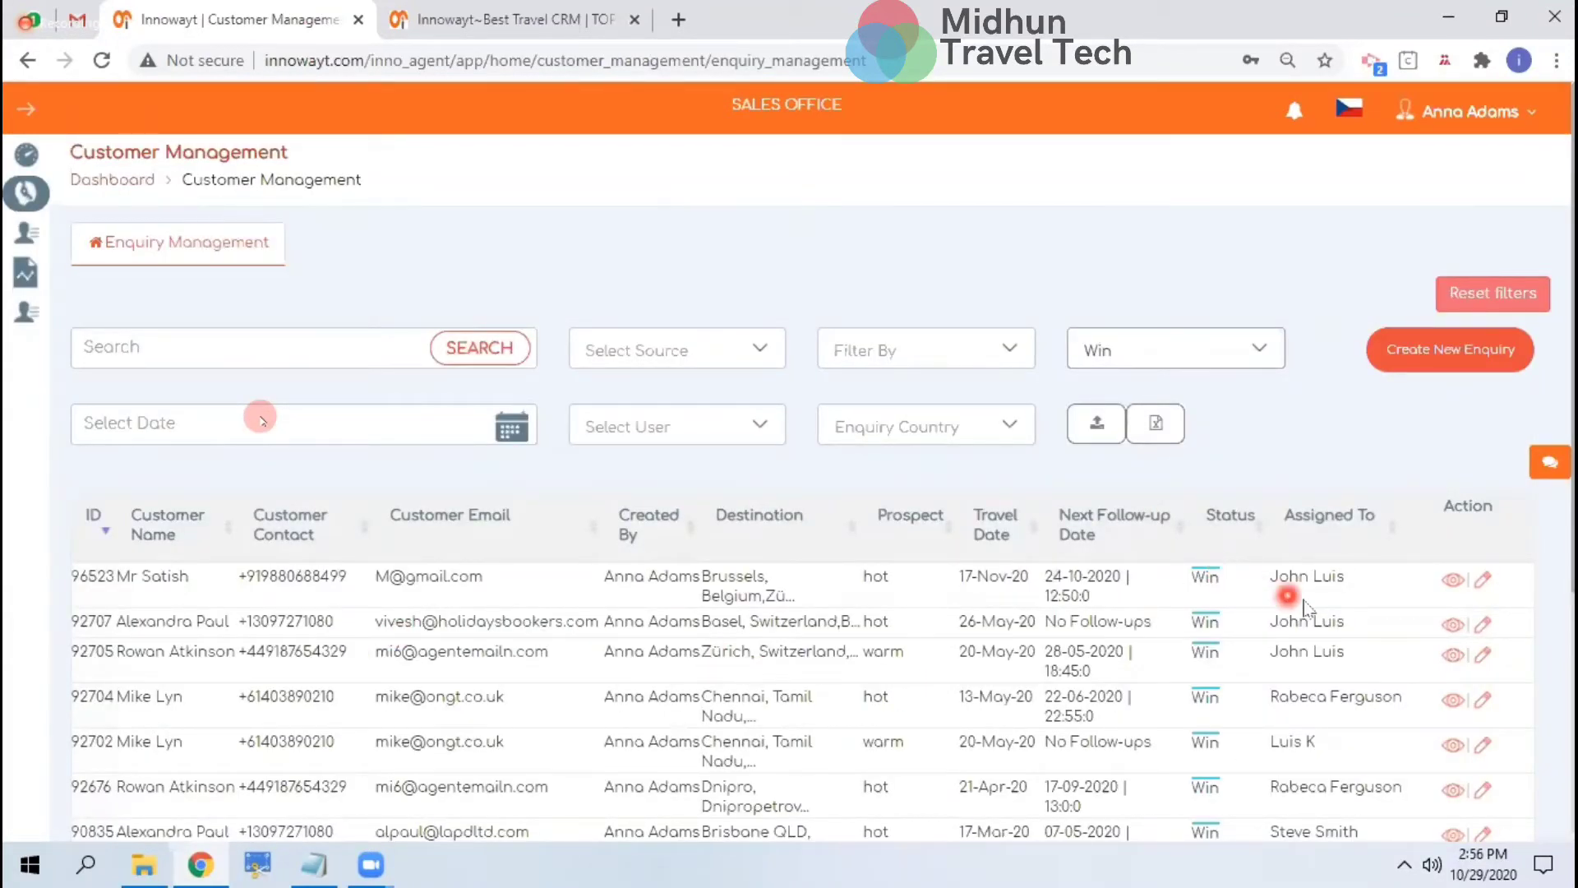
# Open won enquiry 92707 and review its payments and each service costing line's supplier
pyautogui.click(1454, 627)
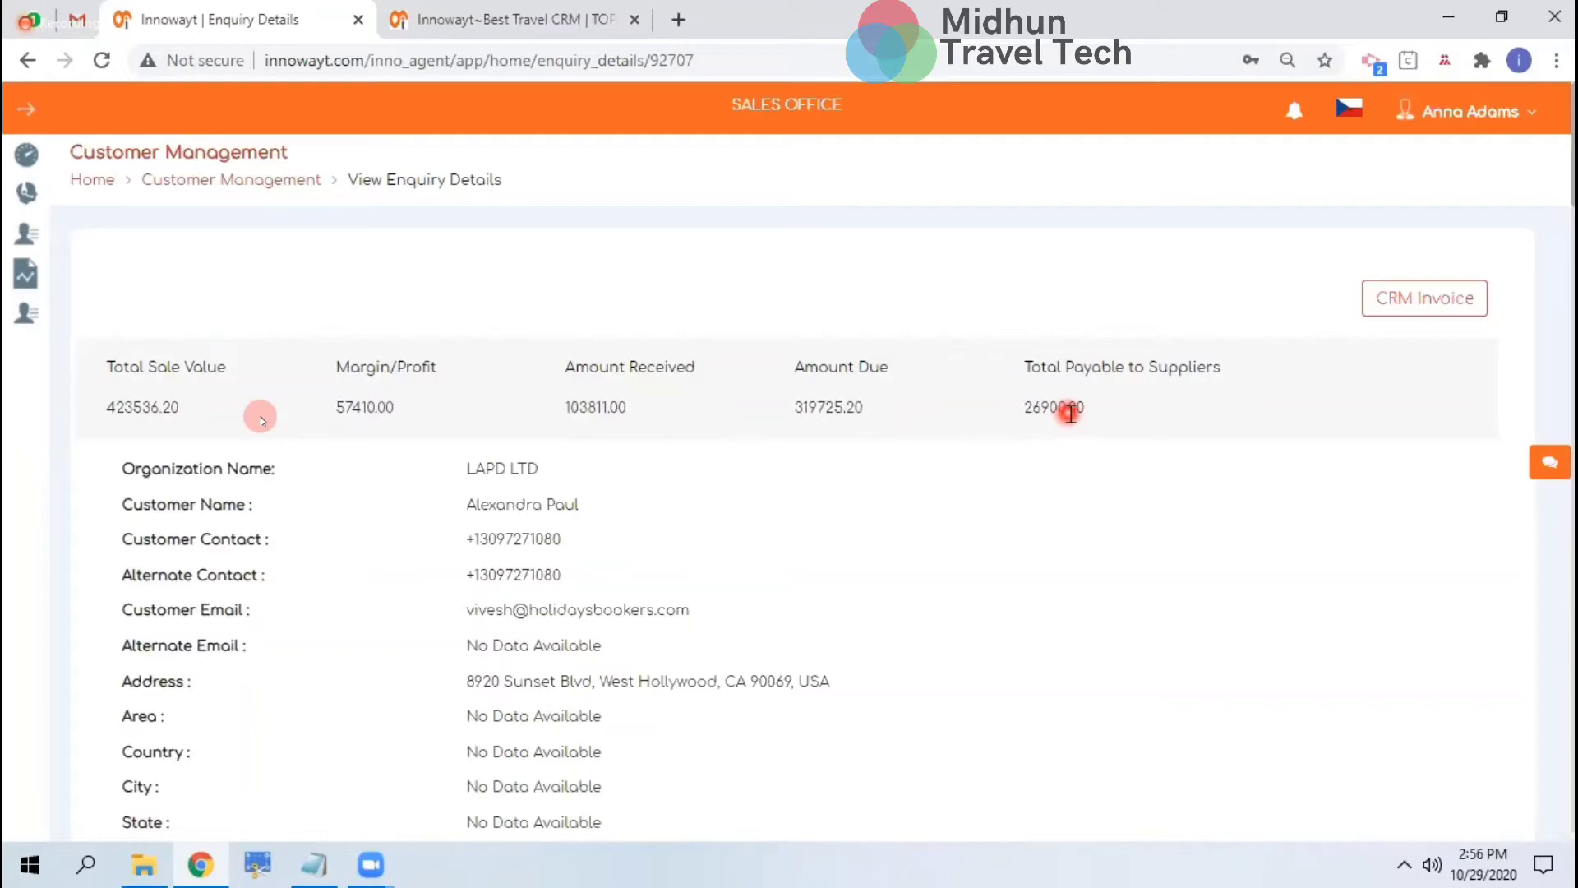
pyautogui.scroll(-20, 1068, 414)
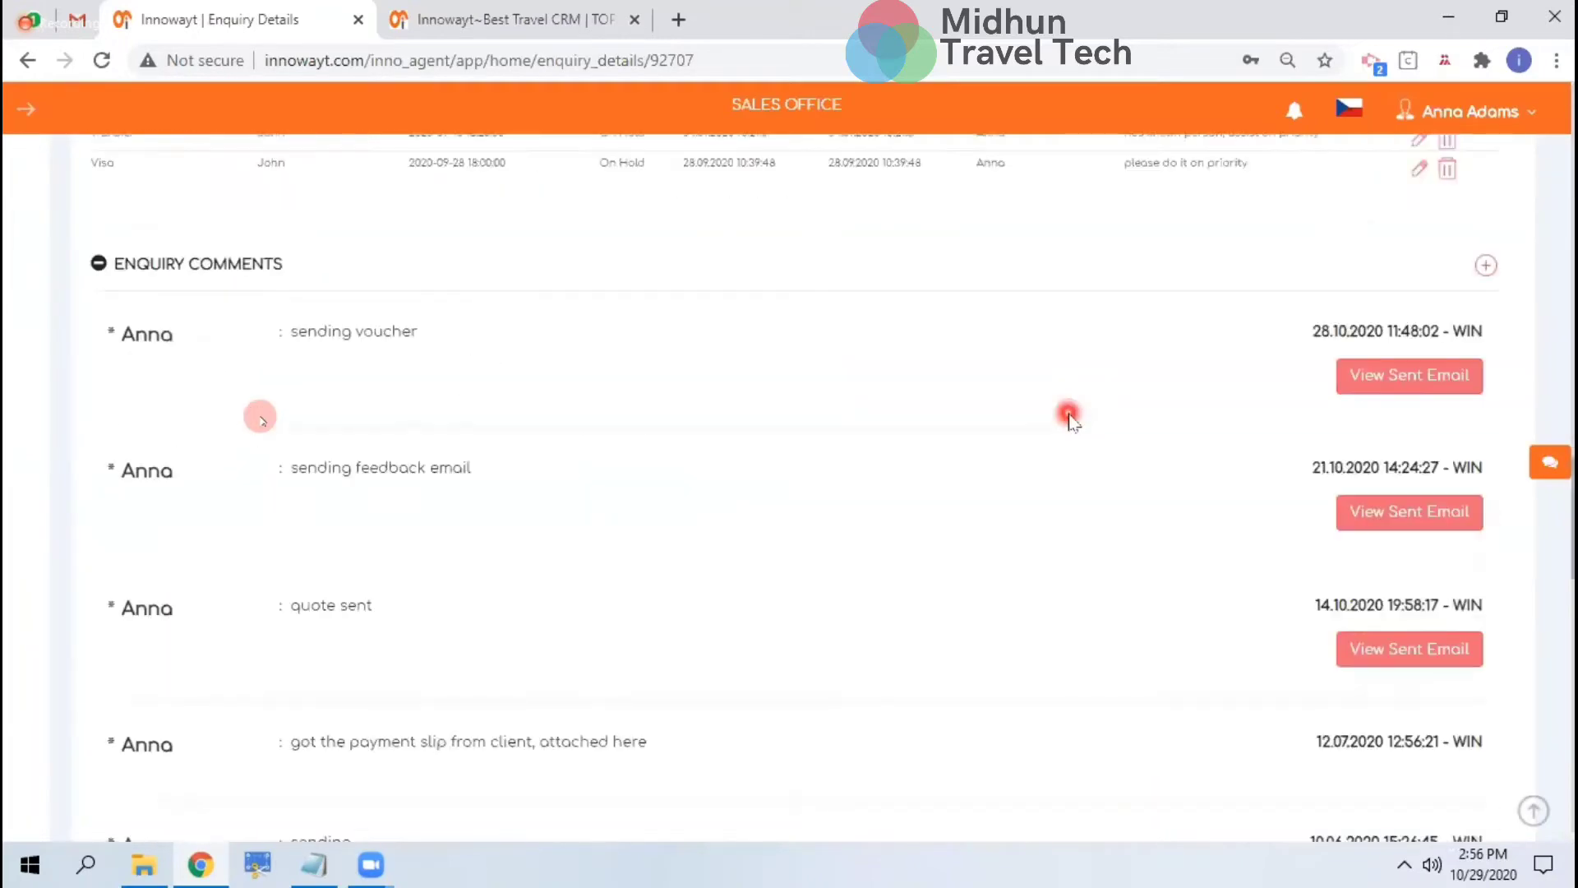
pyautogui.scroll(-10, 1069, 414)
pyautogui.scroll(3, 1068, 414)
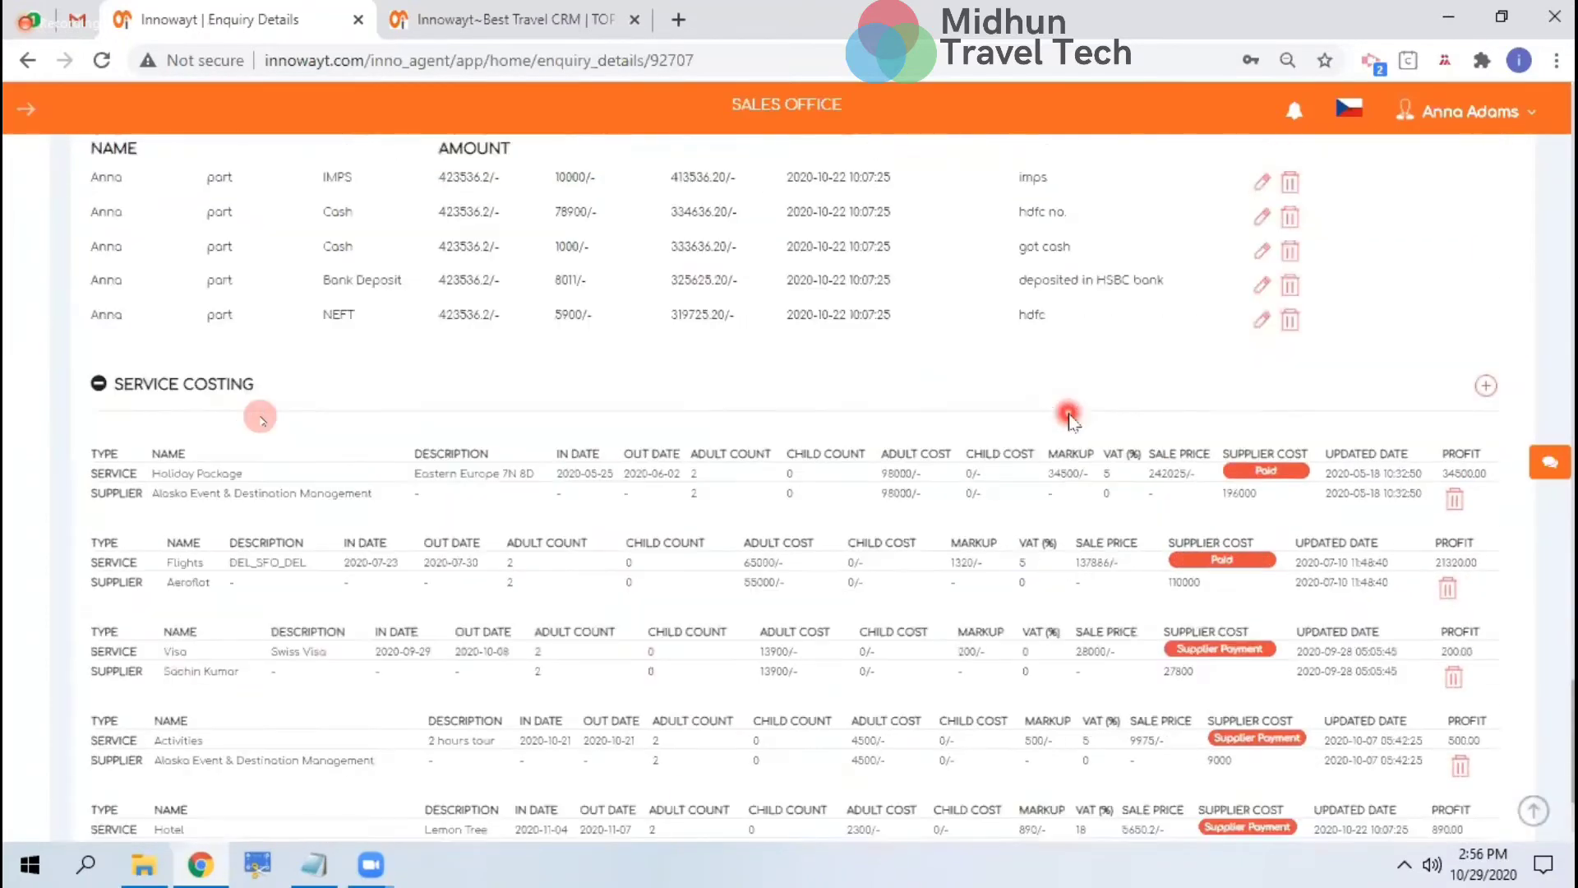
pyautogui.scroll(1, 1068, 419)
pyautogui.scroll(10, 1069, 419)
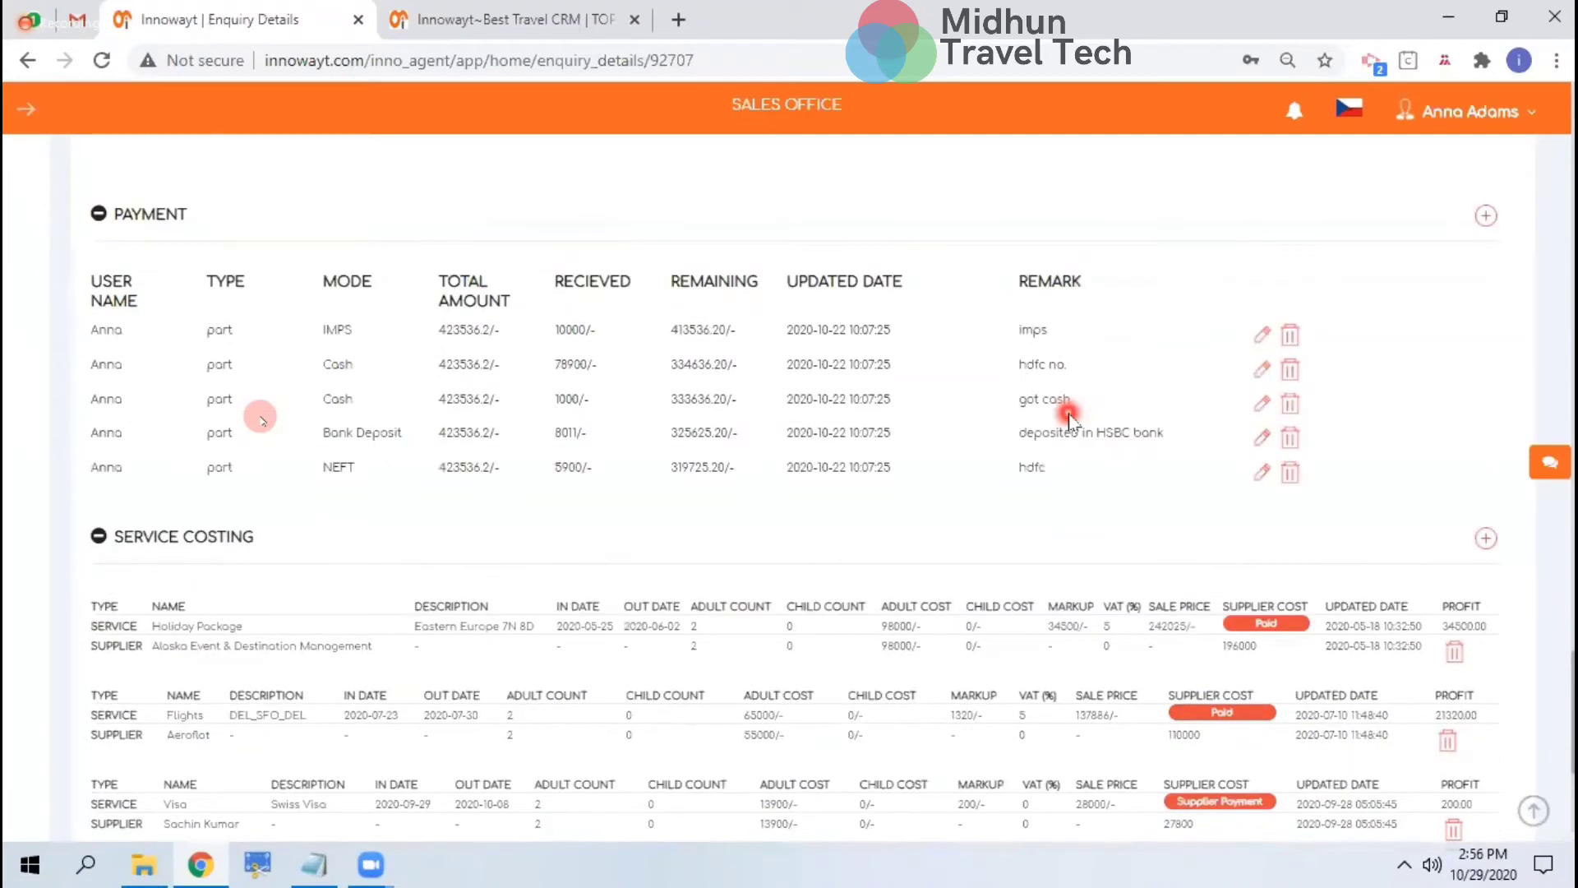
pyautogui.scroll(-4, 1455, 534)
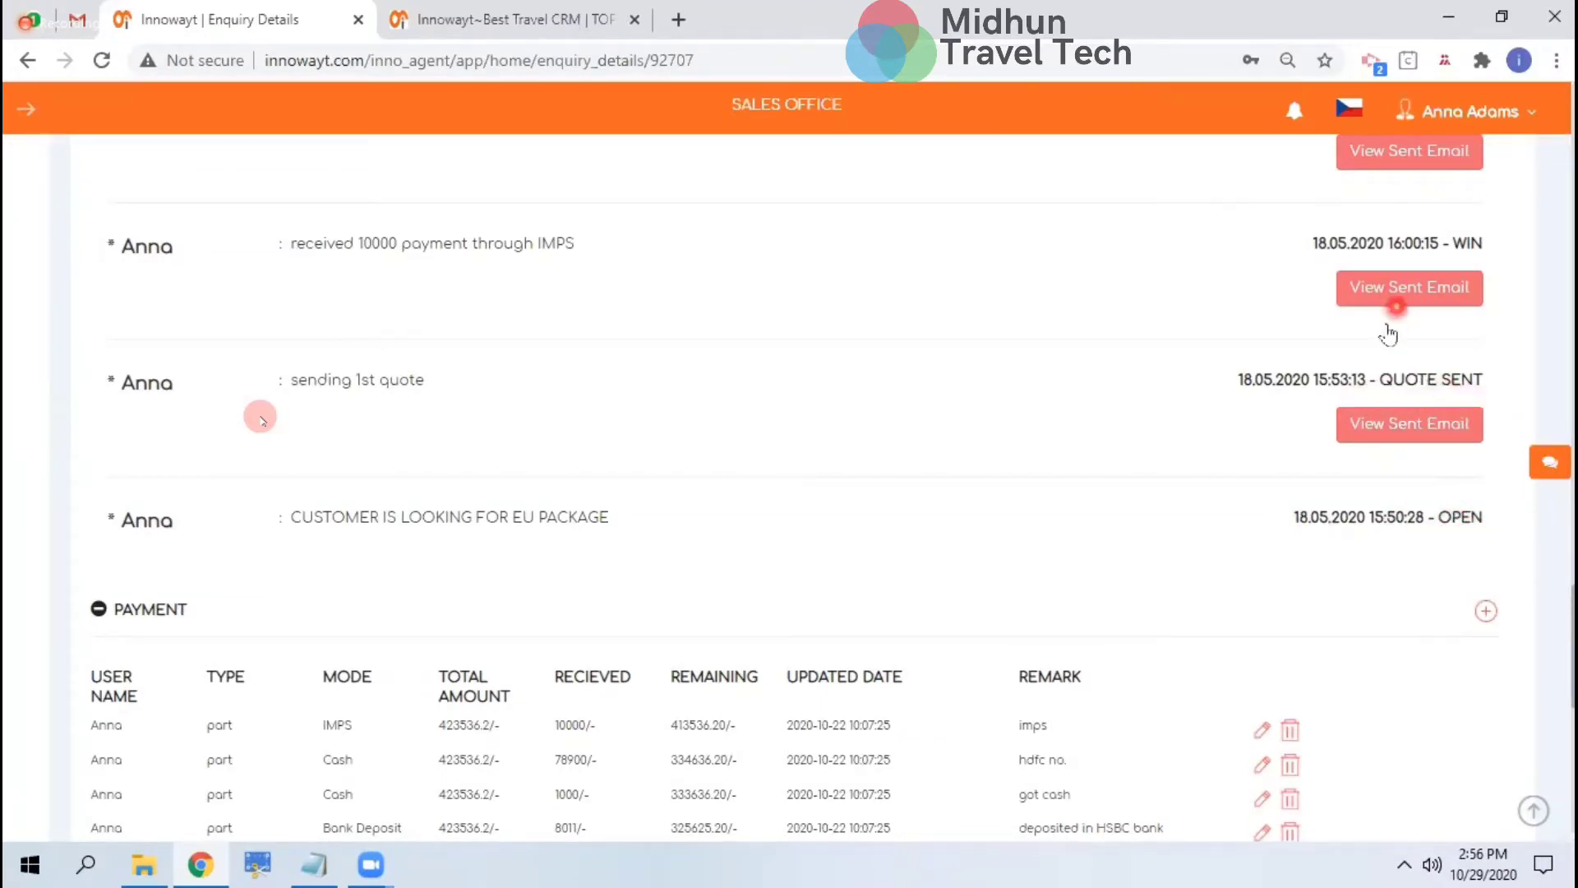
pyautogui.scroll(2, 1471, 255)
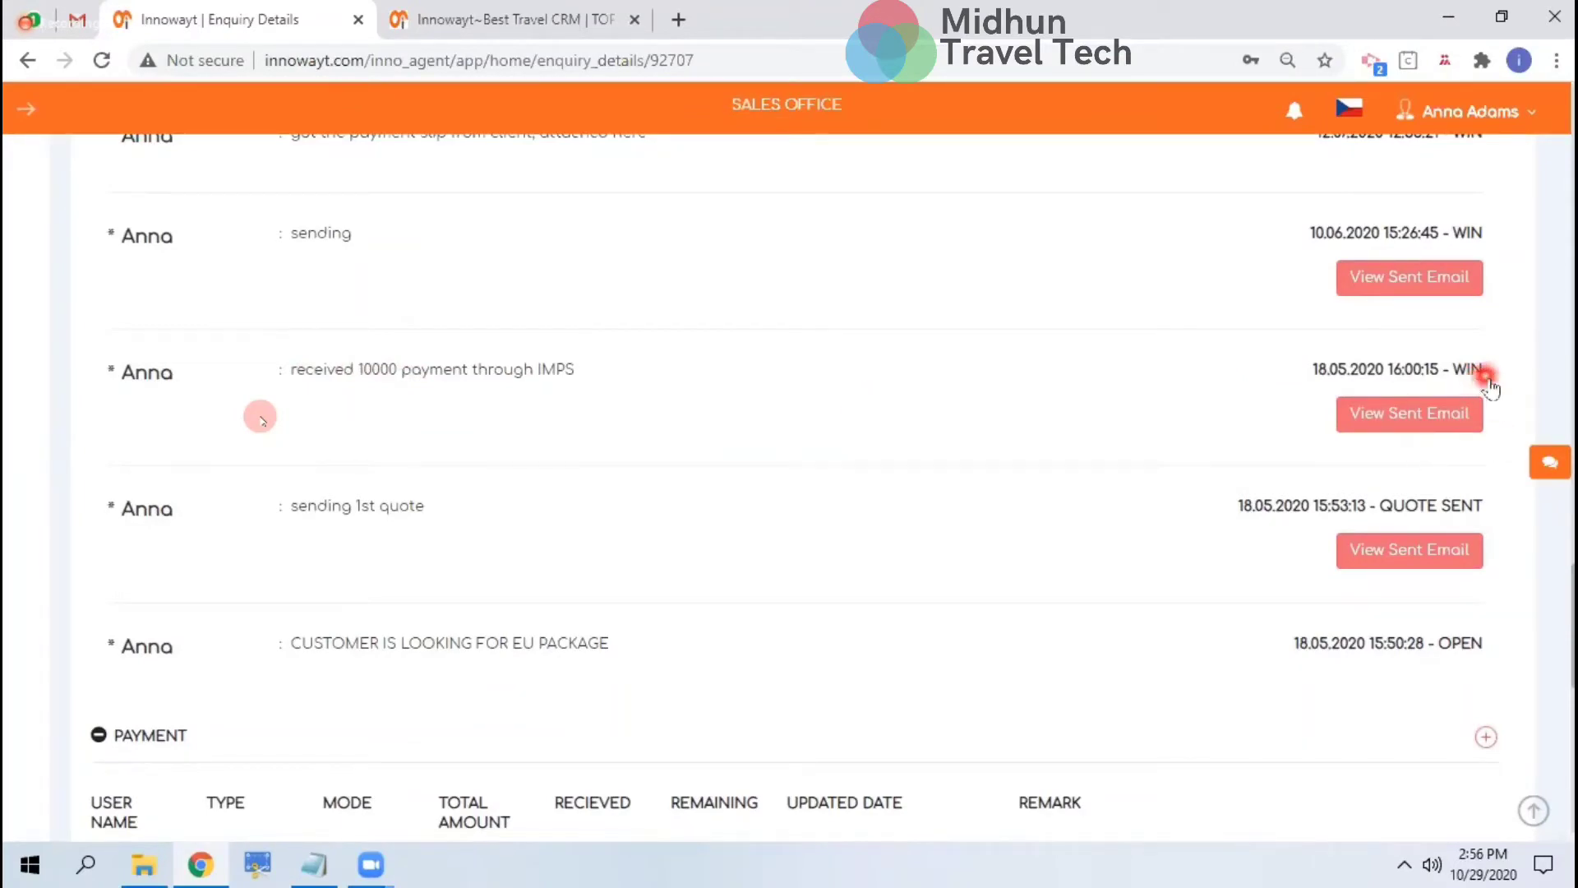
pyautogui.scroll(-5, 1177, 506)
pyautogui.scroll(-3, 1177, 509)
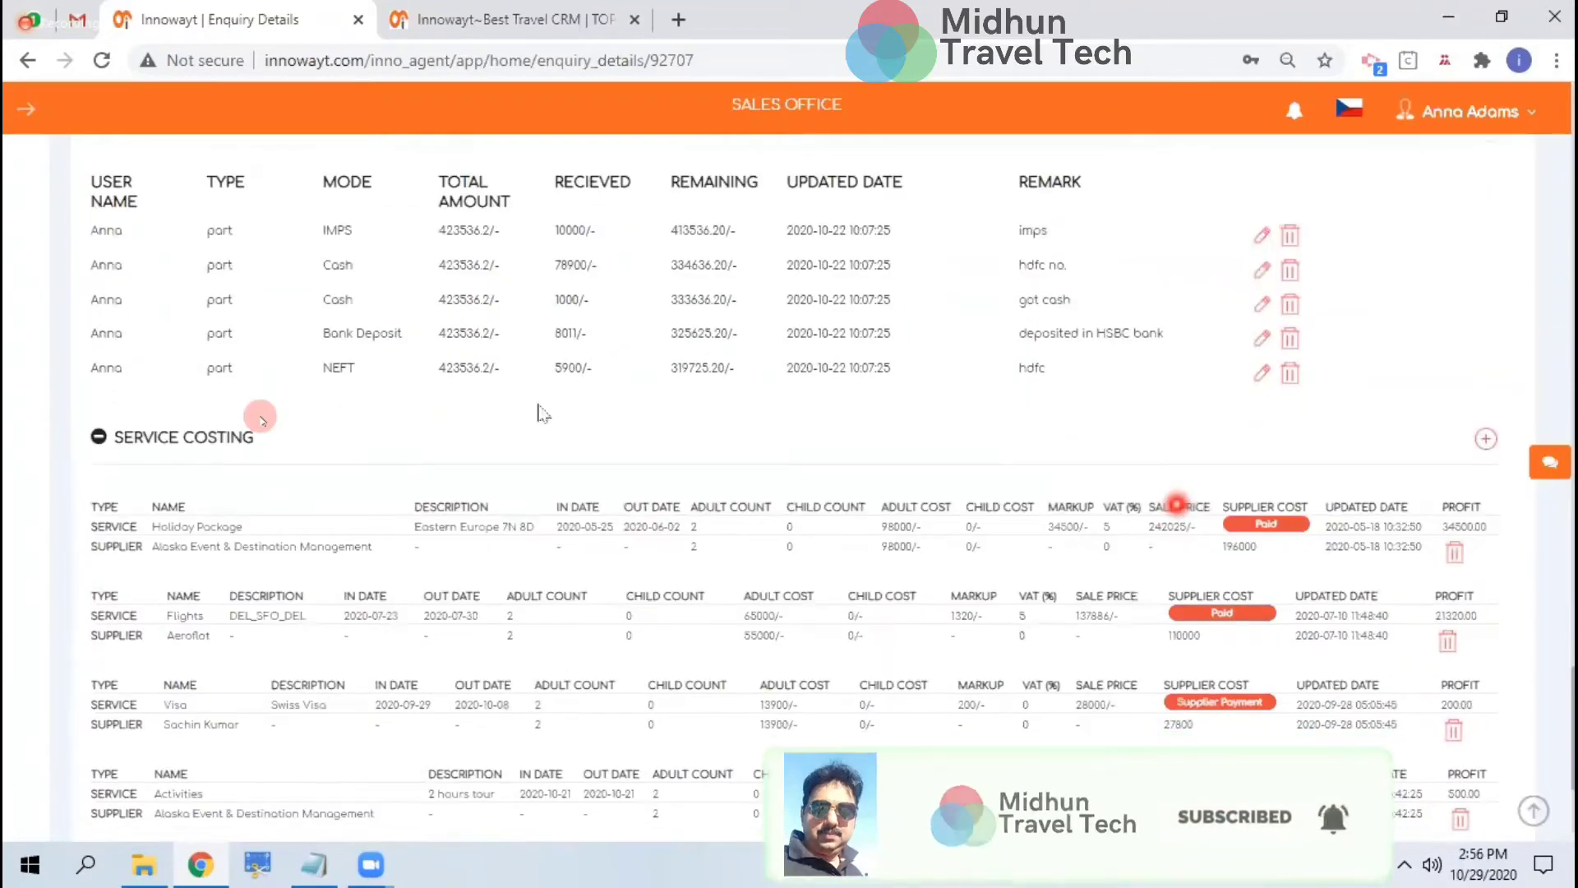
pyautogui.scroll(1, 159, 360)
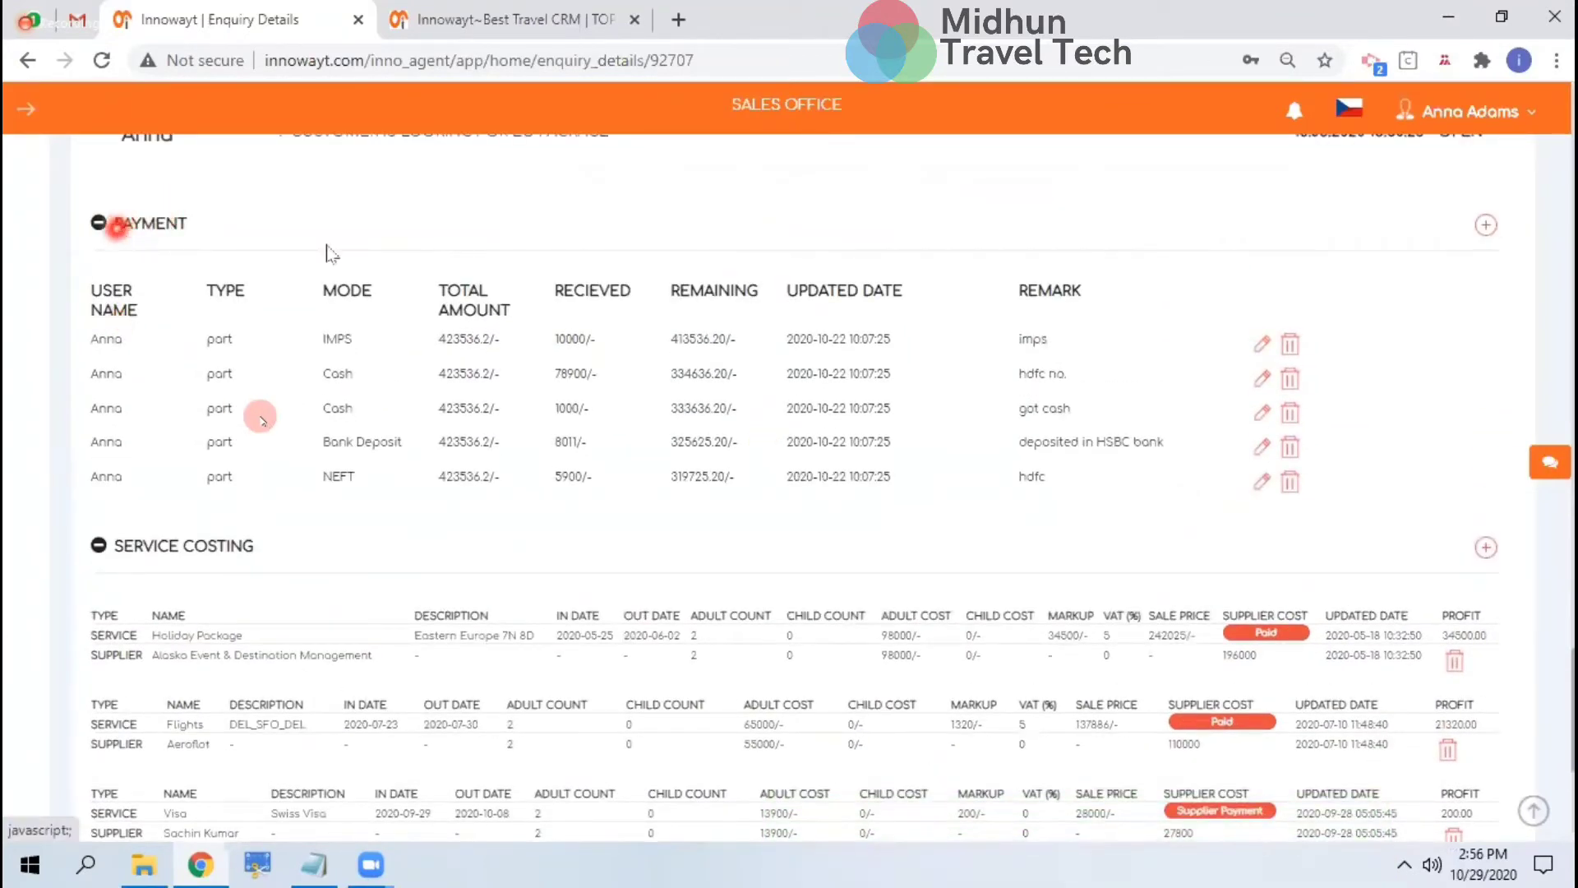
pyautogui.scroll(-4, 401, 633)
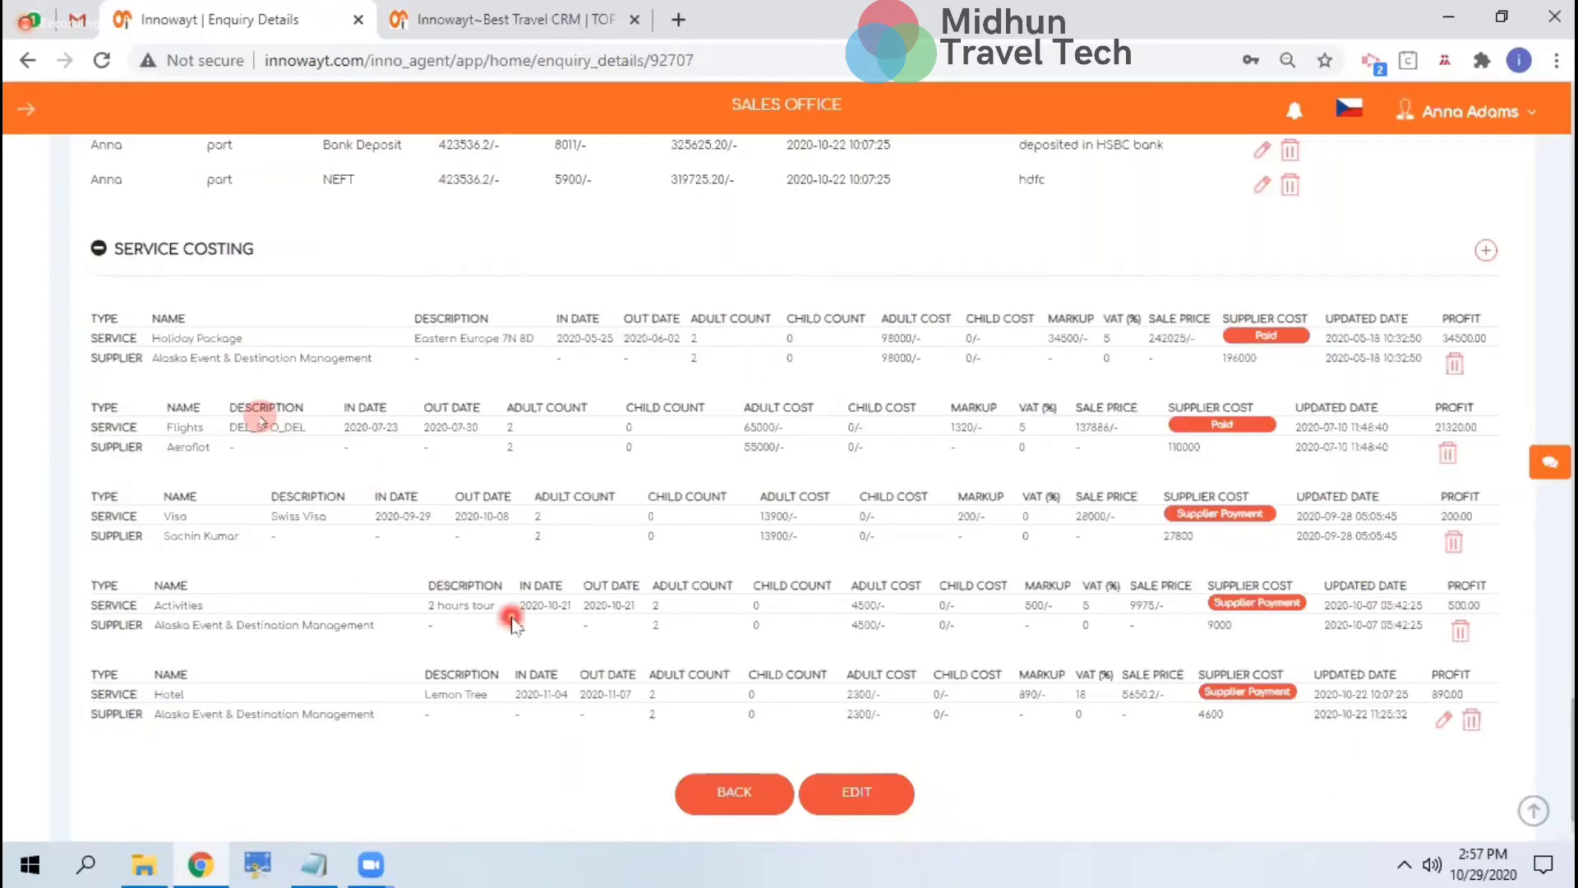
pyautogui.click(1438, 721)
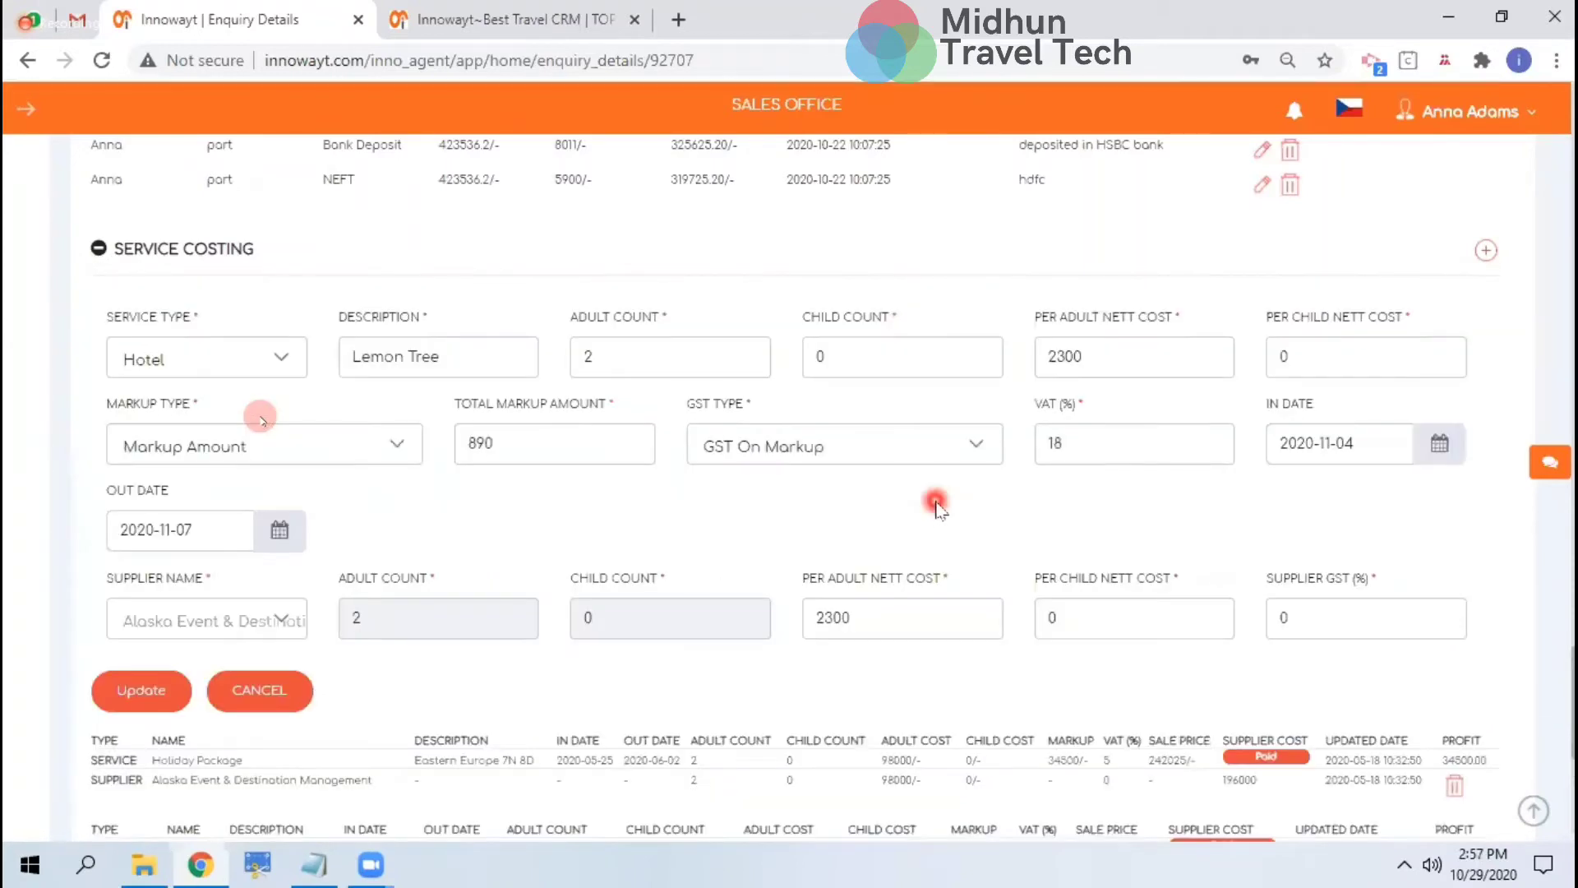
pyautogui.click(217, 355)
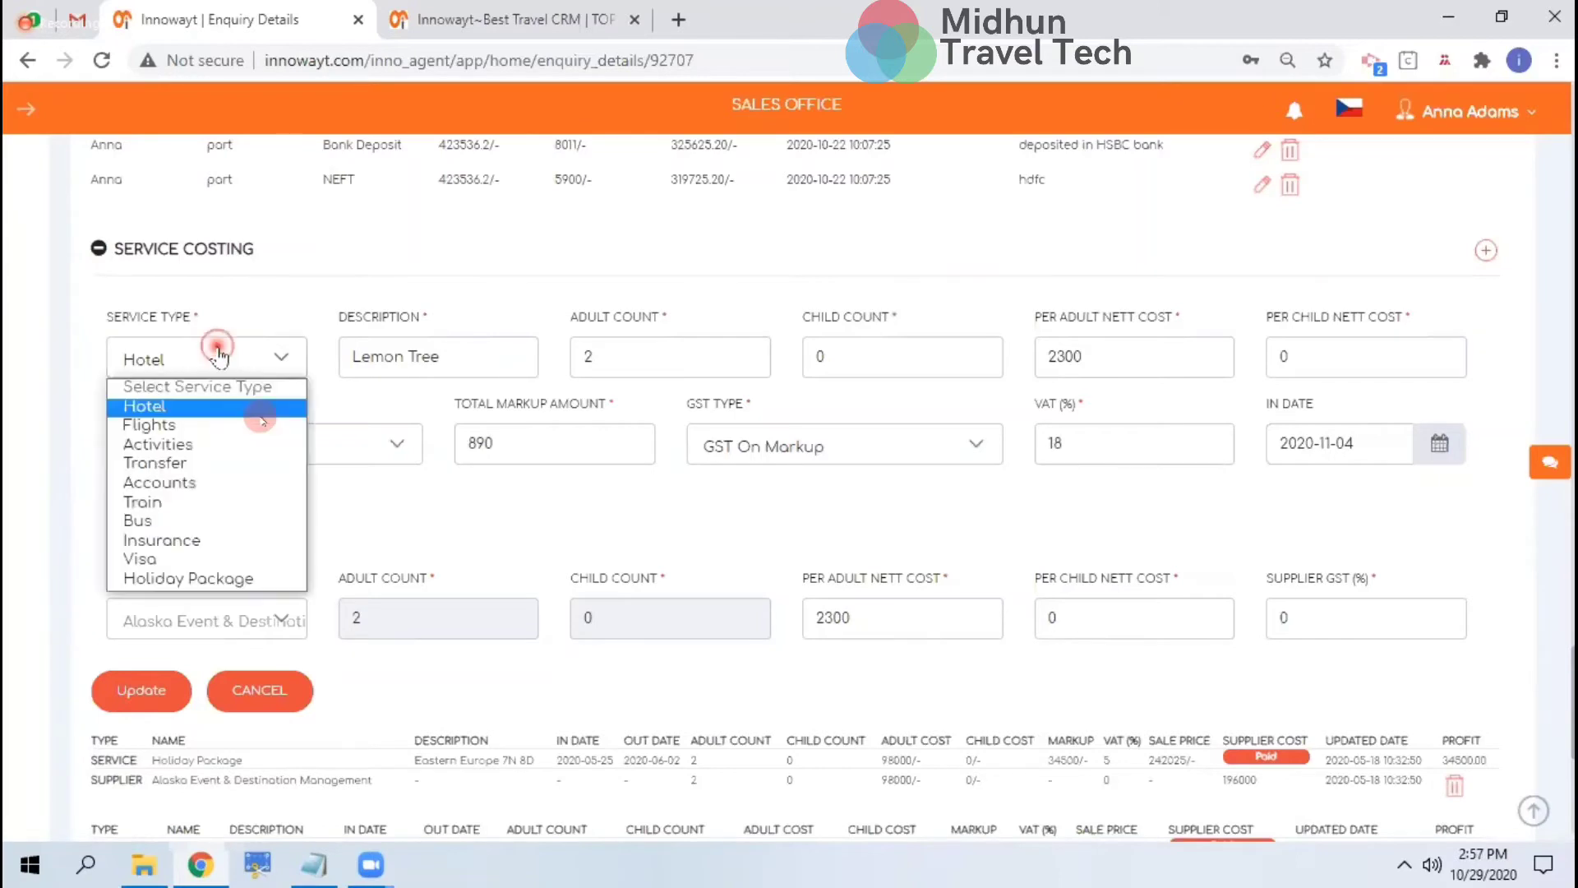
pyautogui.click(439, 360)
pyautogui.click(713, 346)
pyautogui.click(925, 337)
pyautogui.click(1101, 348)
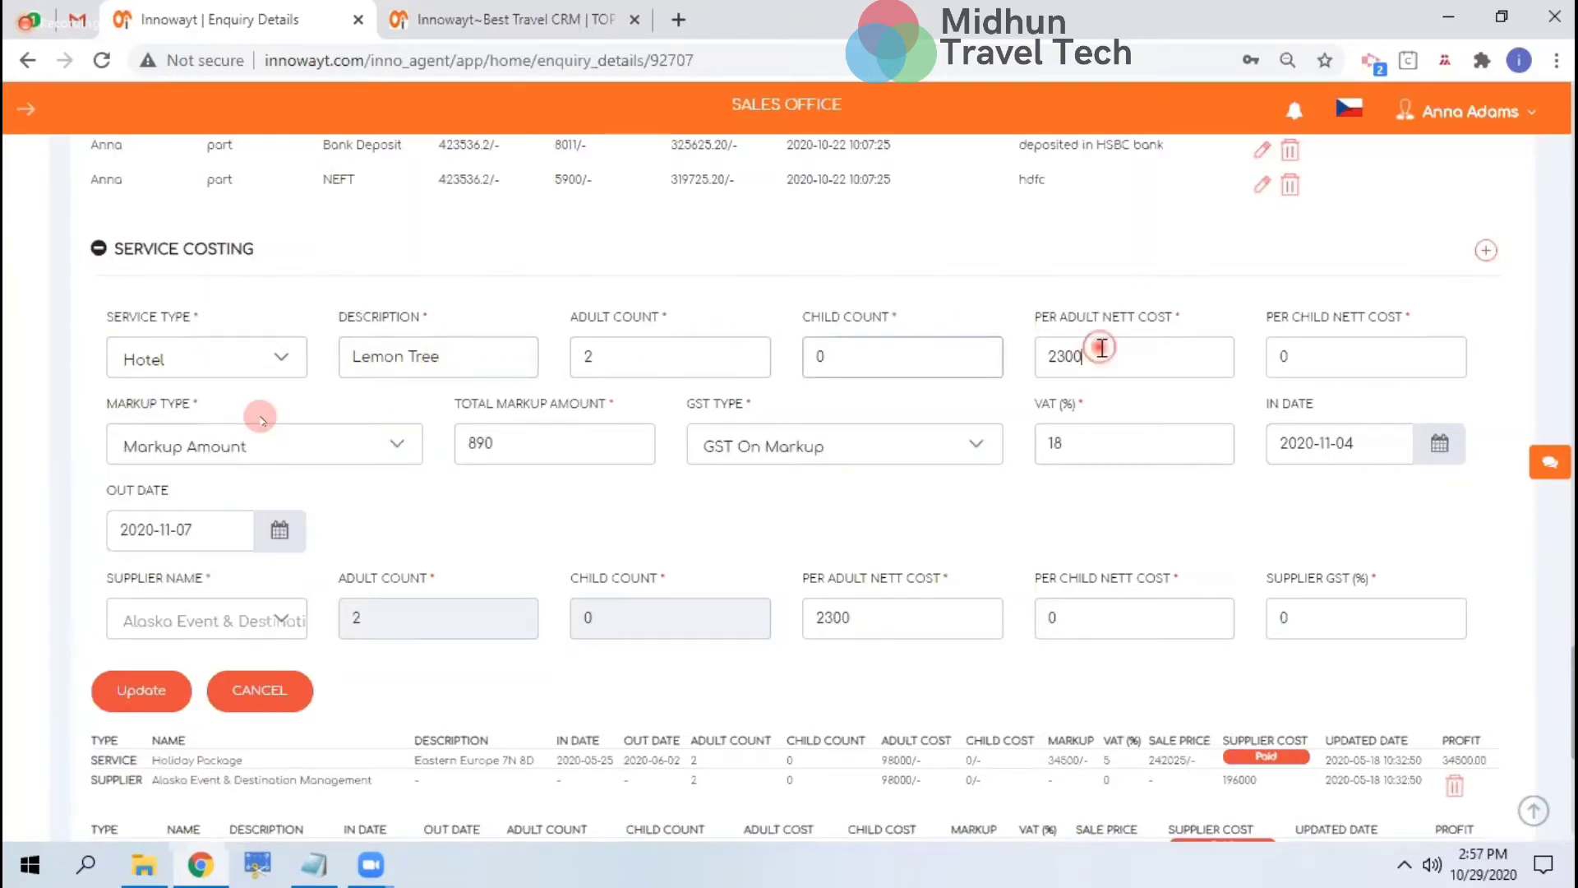
pyautogui.click(1337, 375)
pyautogui.click(337, 454)
pyautogui.click(595, 458)
pyautogui.click(824, 457)
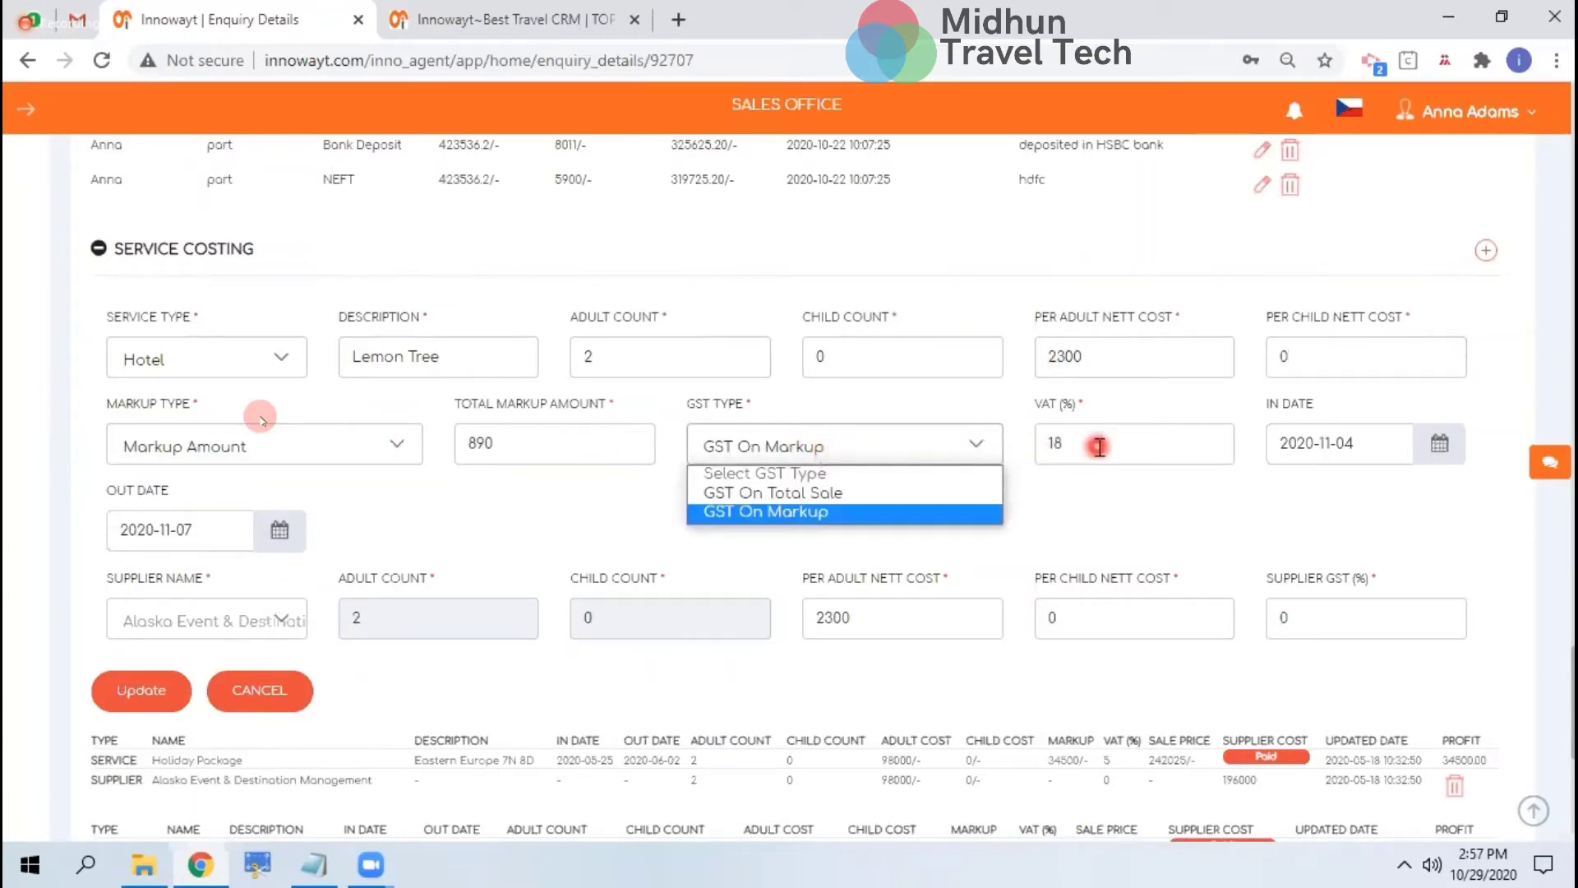
pyautogui.click(287, 625)
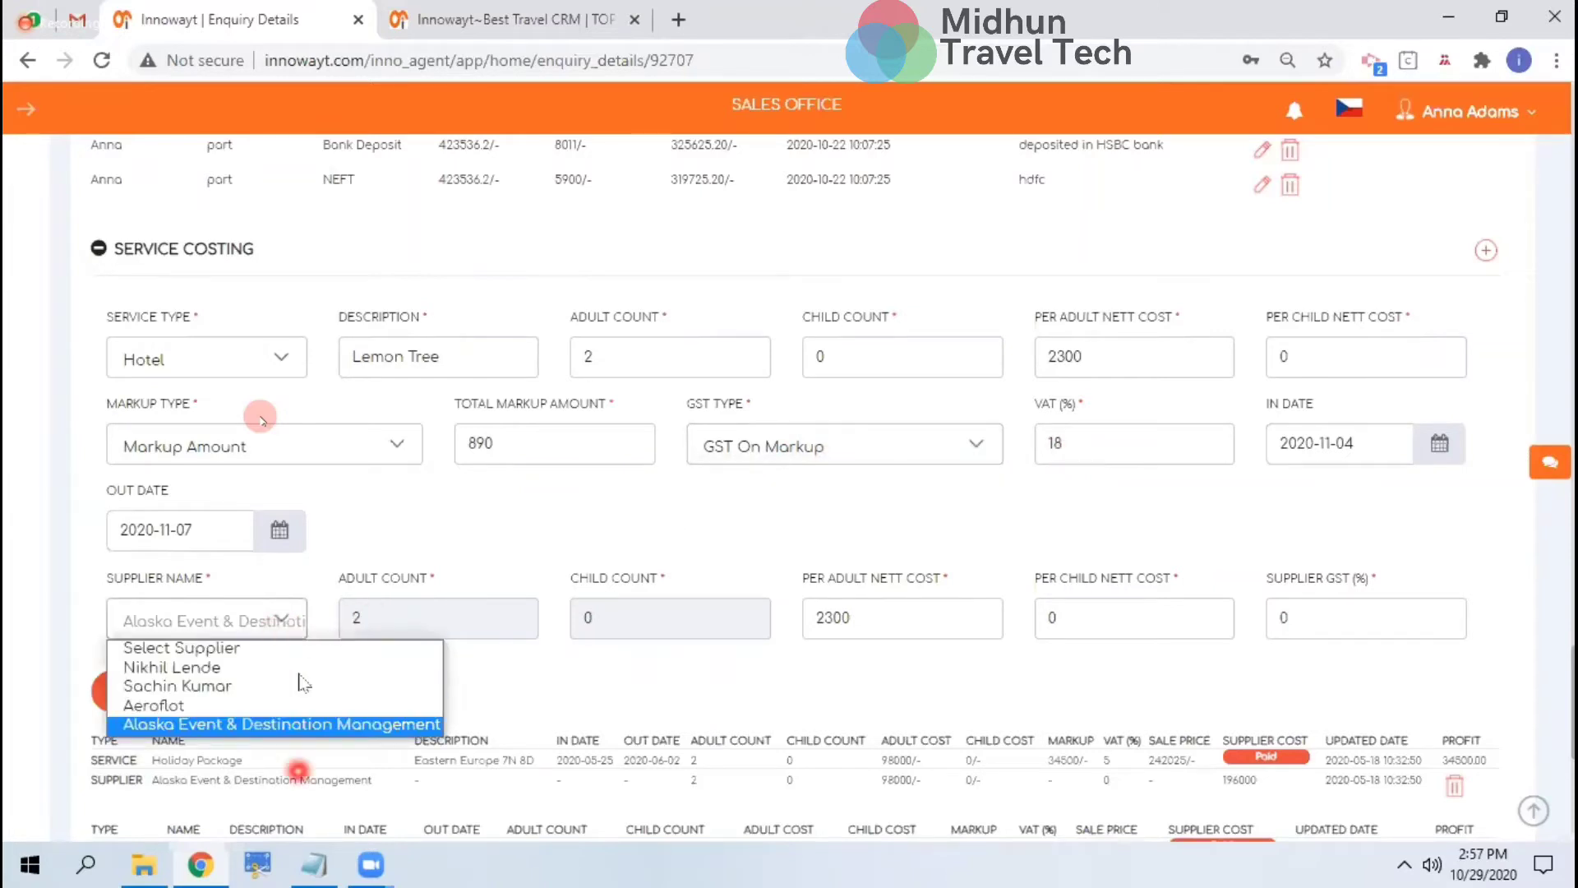
pyautogui.click(871, 604)
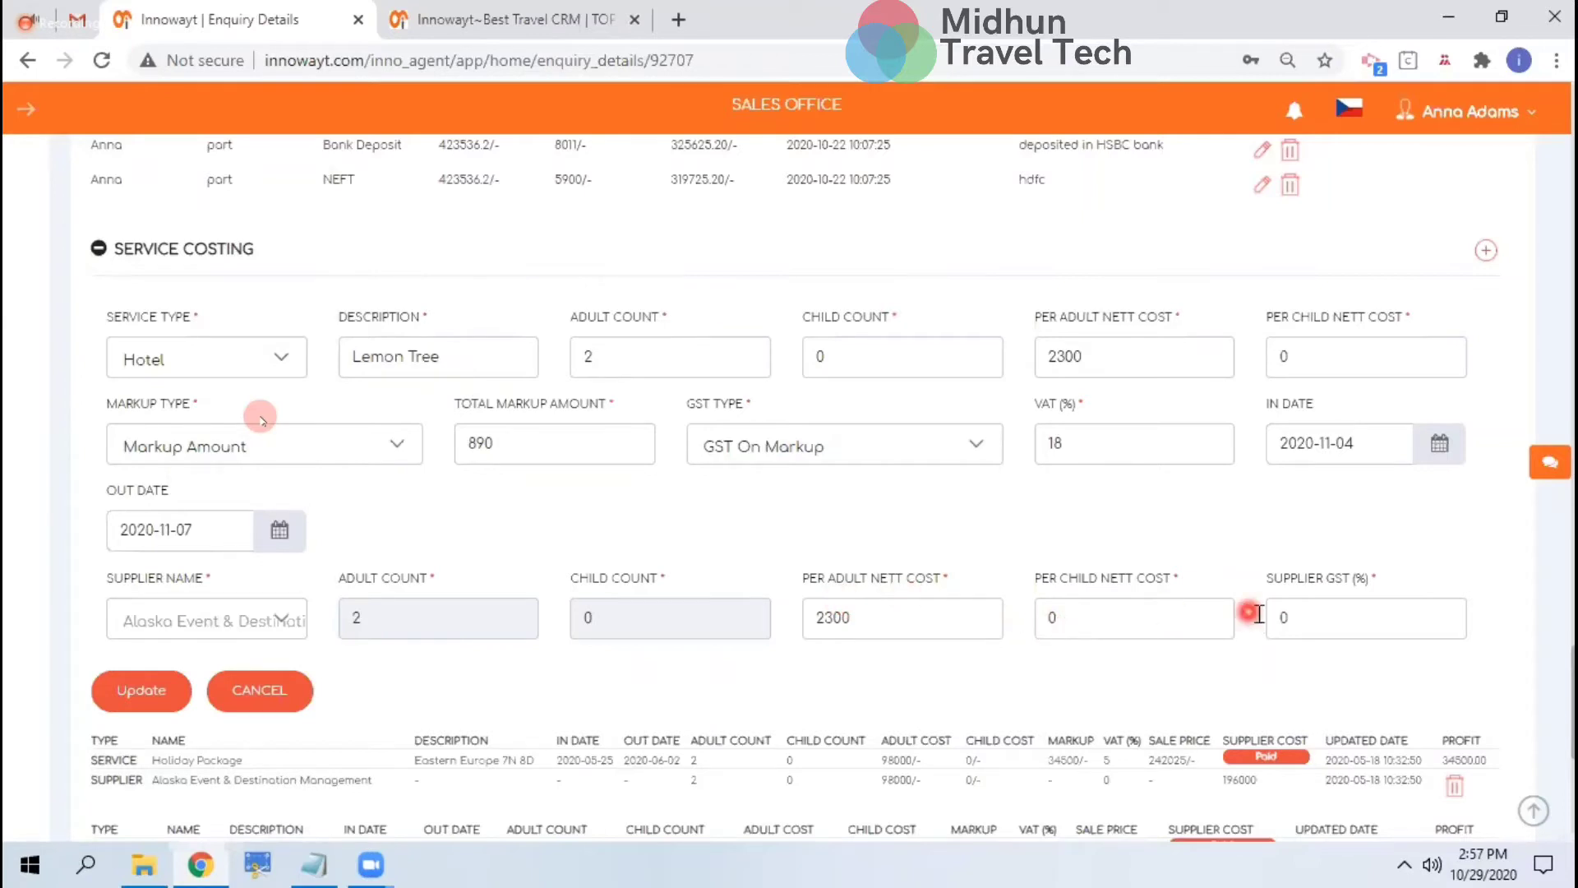
pyautogui.click(267, 688)
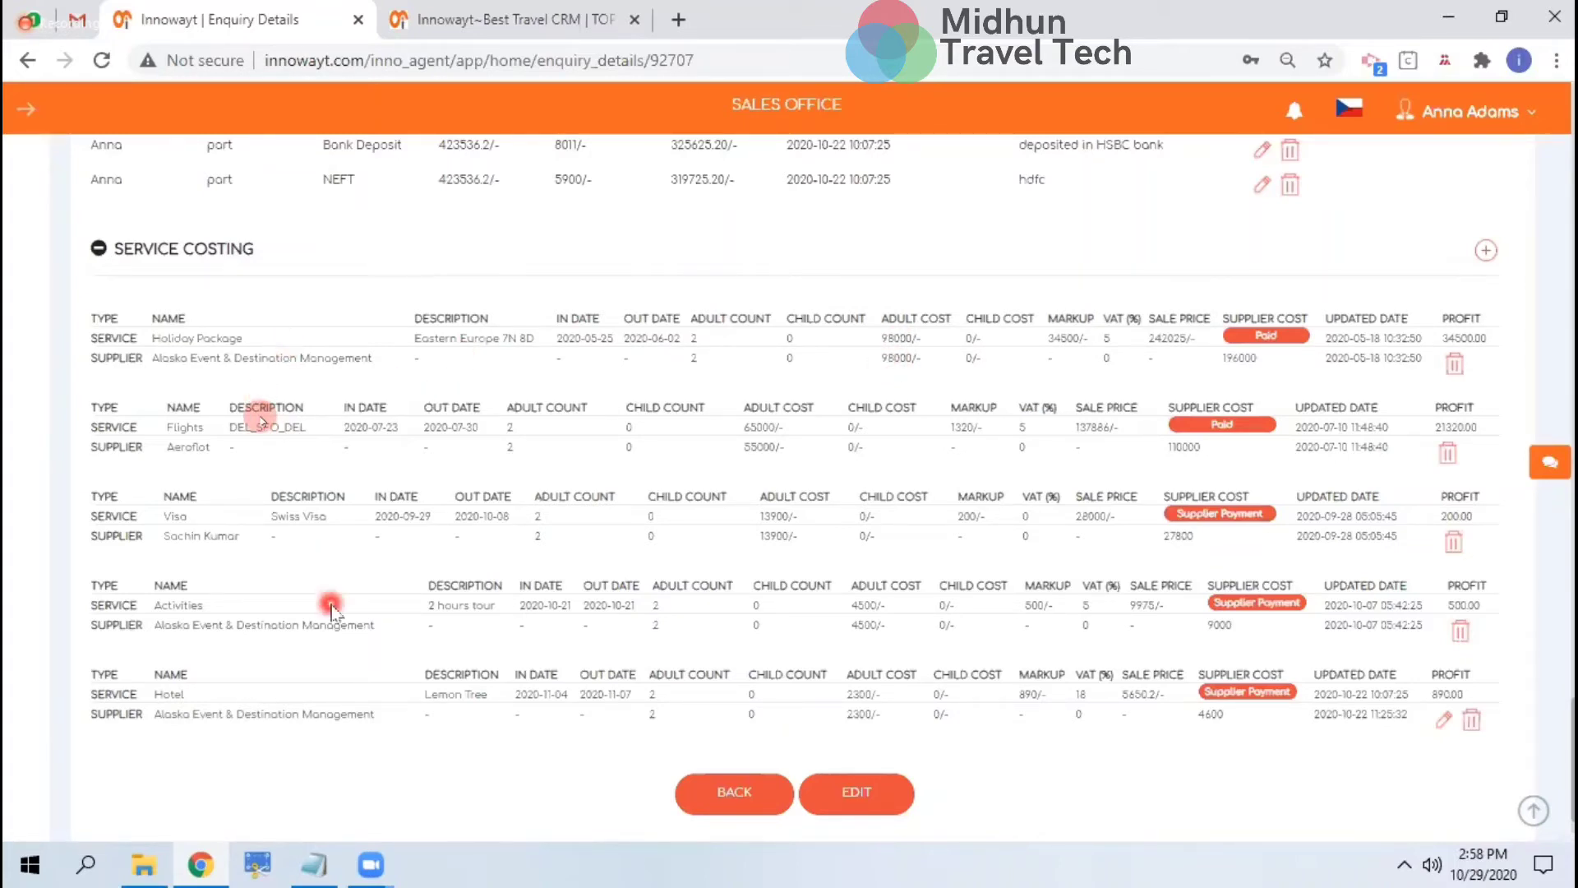
# Return to the top of enquiry 92707 and open its CRM Invoice list
pyautogui.scroll(5, 395, 542)
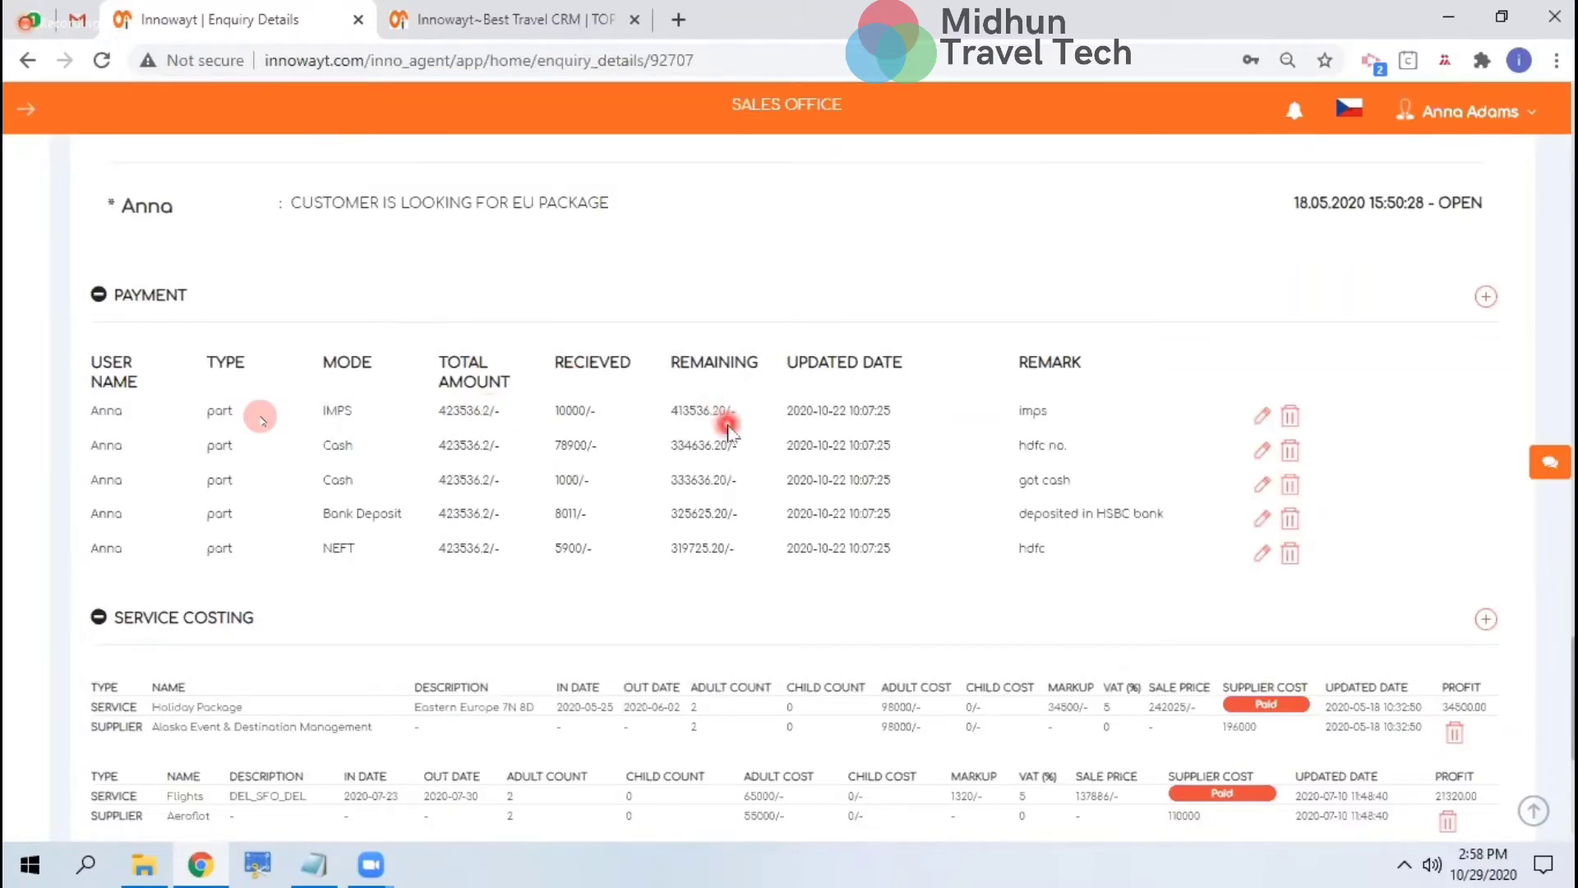
pyautogui.scroll(-5, 725, 419)
pyautogui.scroll(2, 728, 432)
pyautogui.scroll(20, 728, 429)
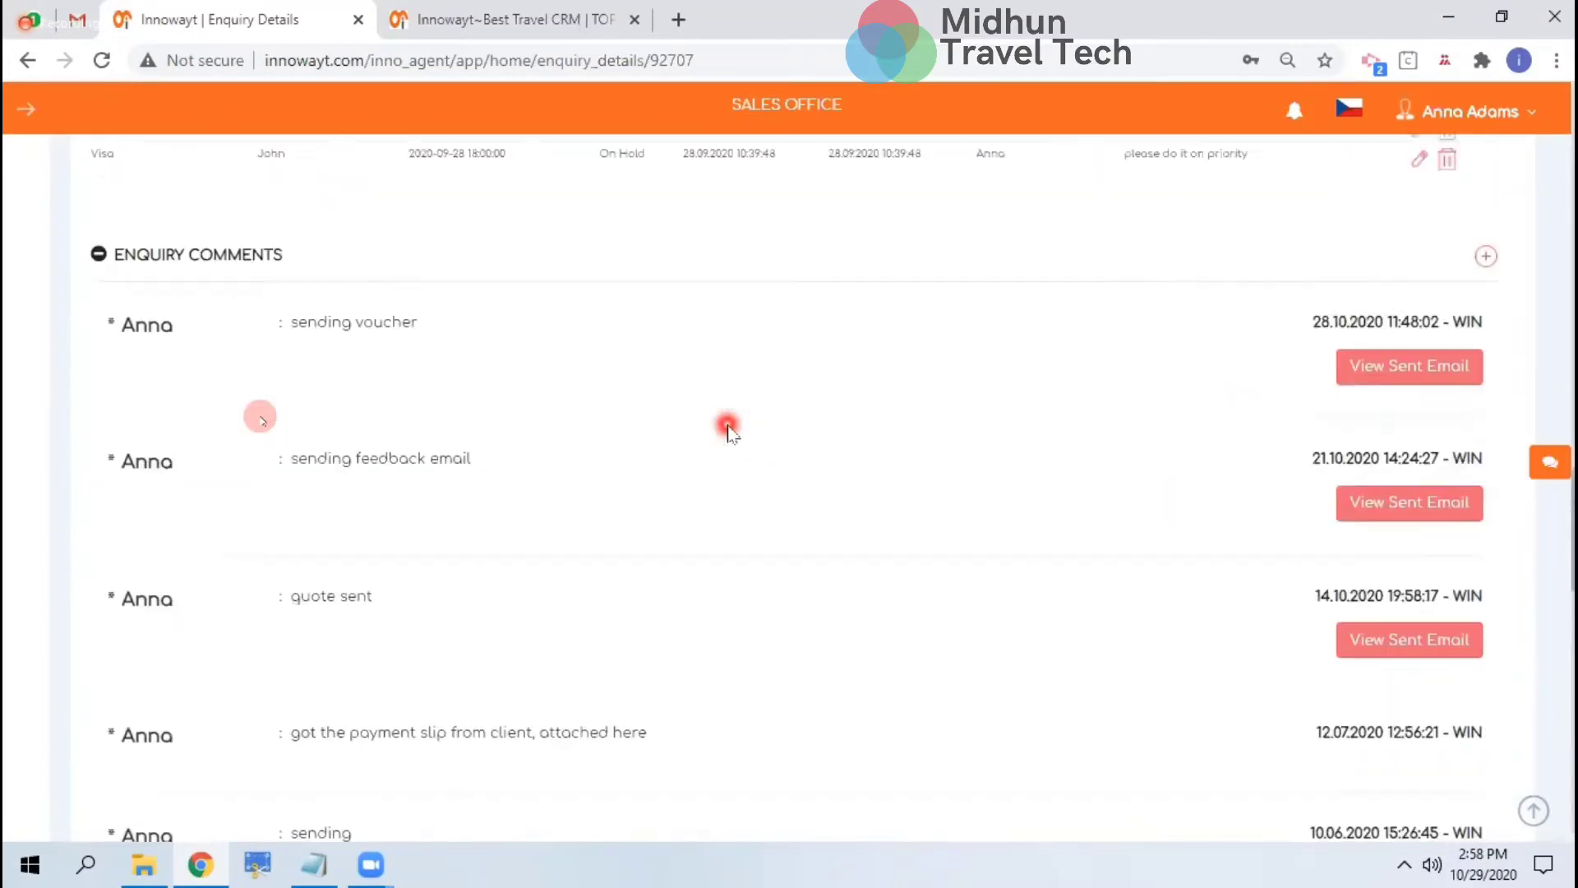
pyautogui.scroll(5, 726, 426)
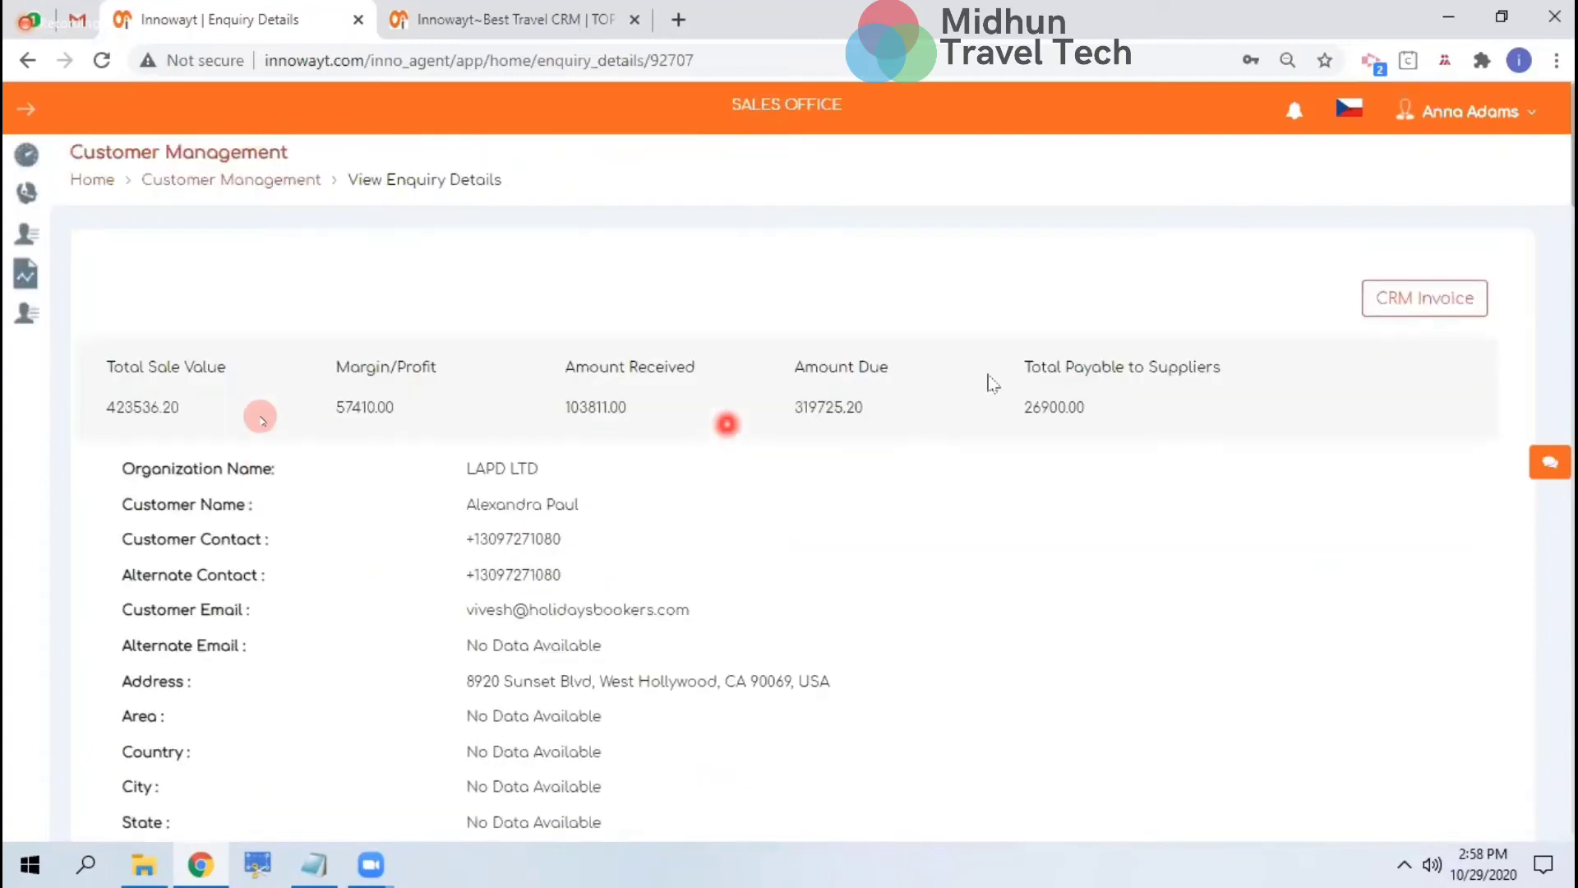
pyautogui.click(1457, 311)
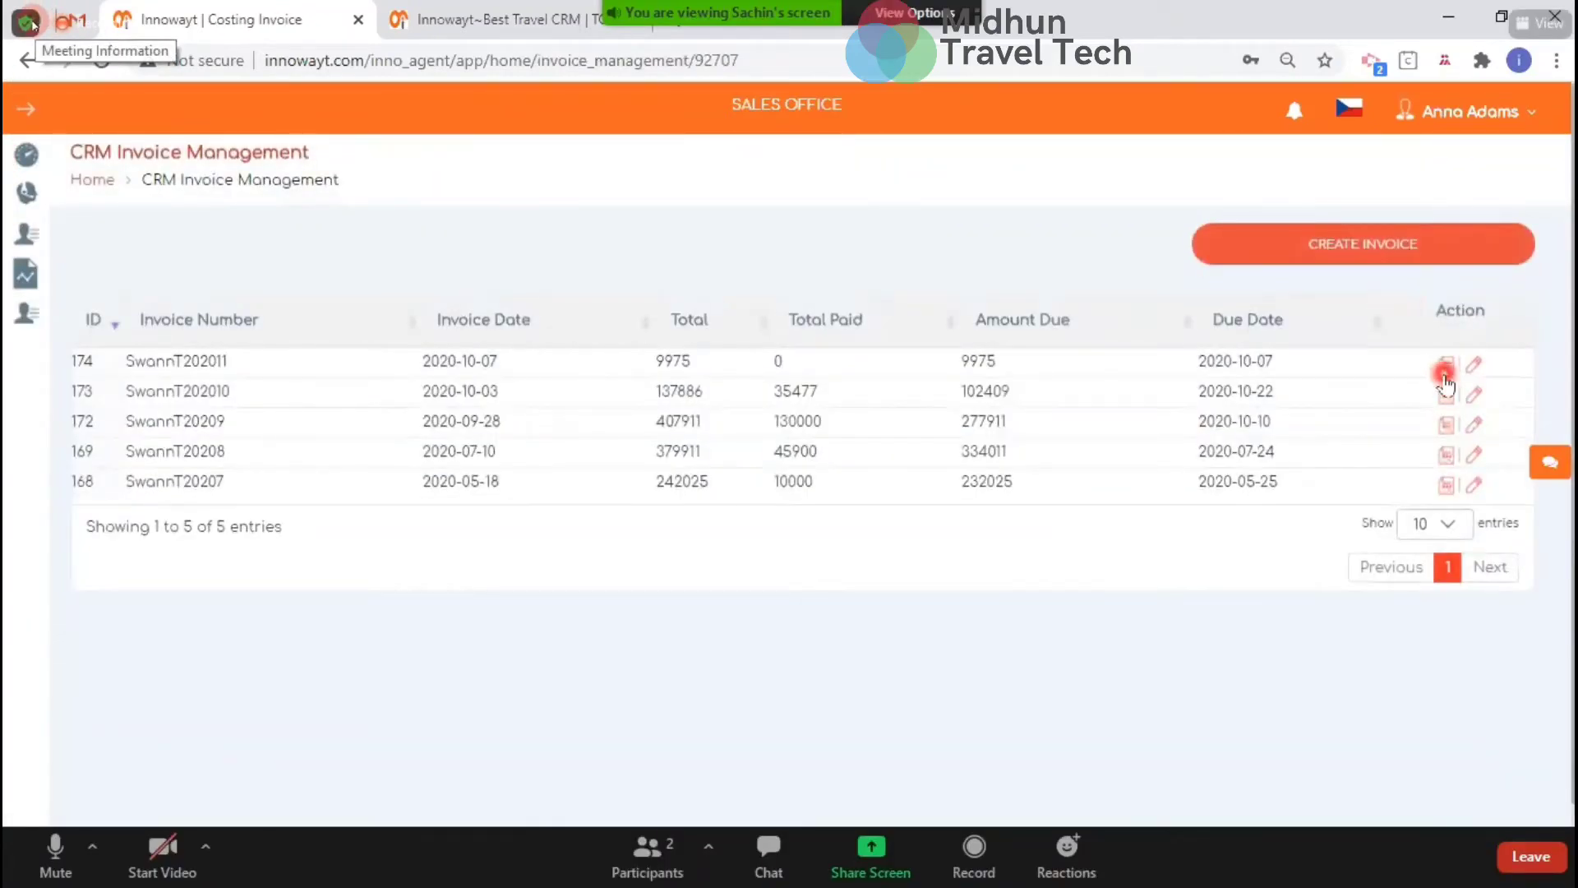
pyautogui.click(1446, 368)
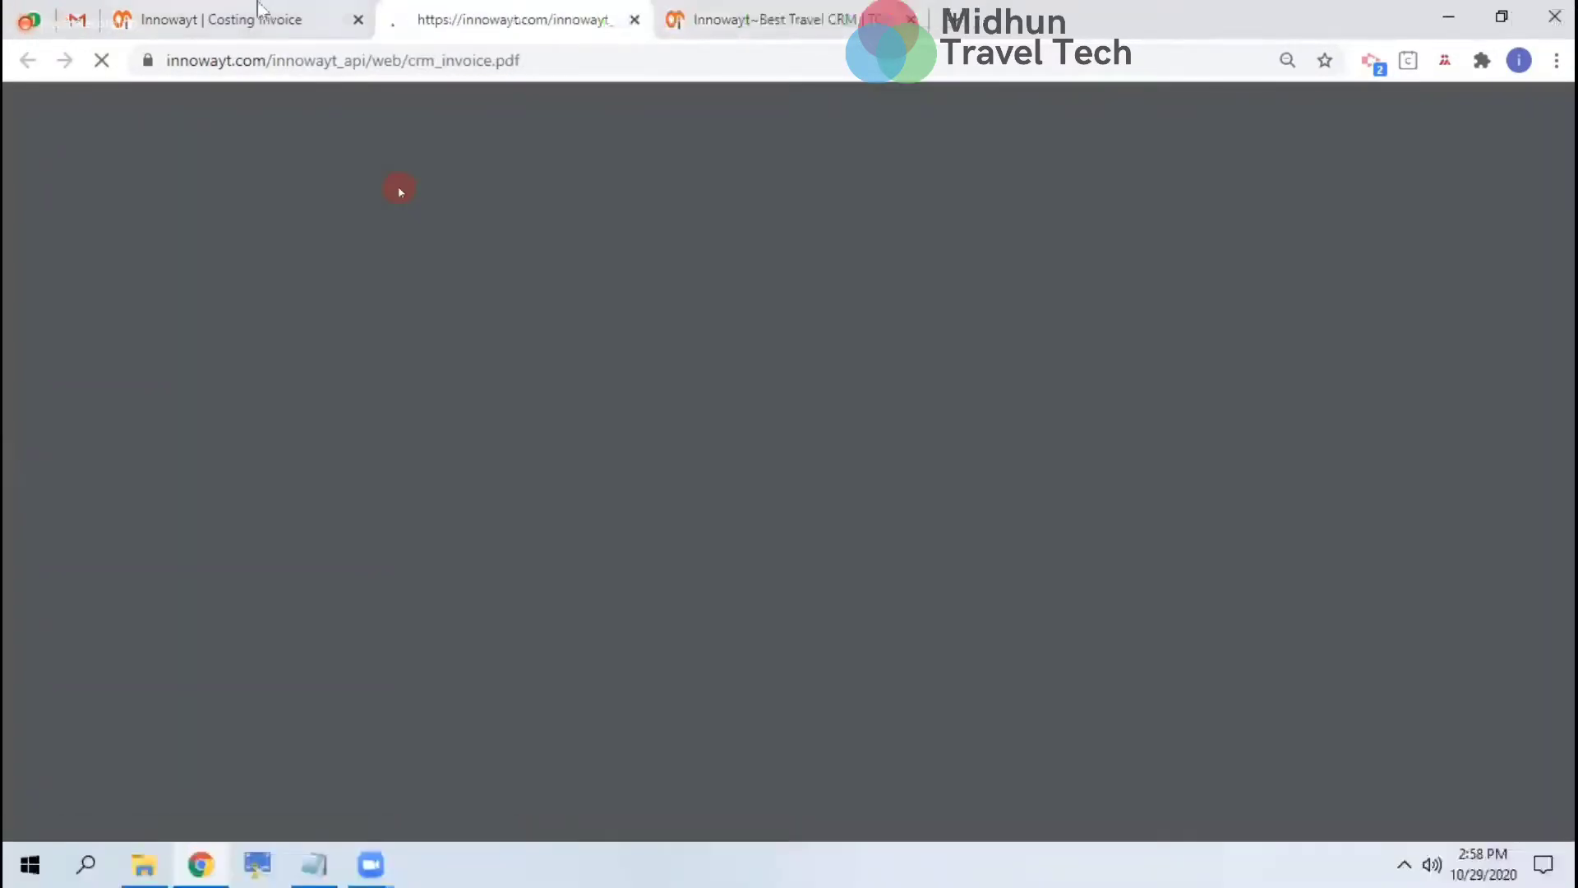
pyautogui.click(258, 12)
pyautogui.click(1332, 251)
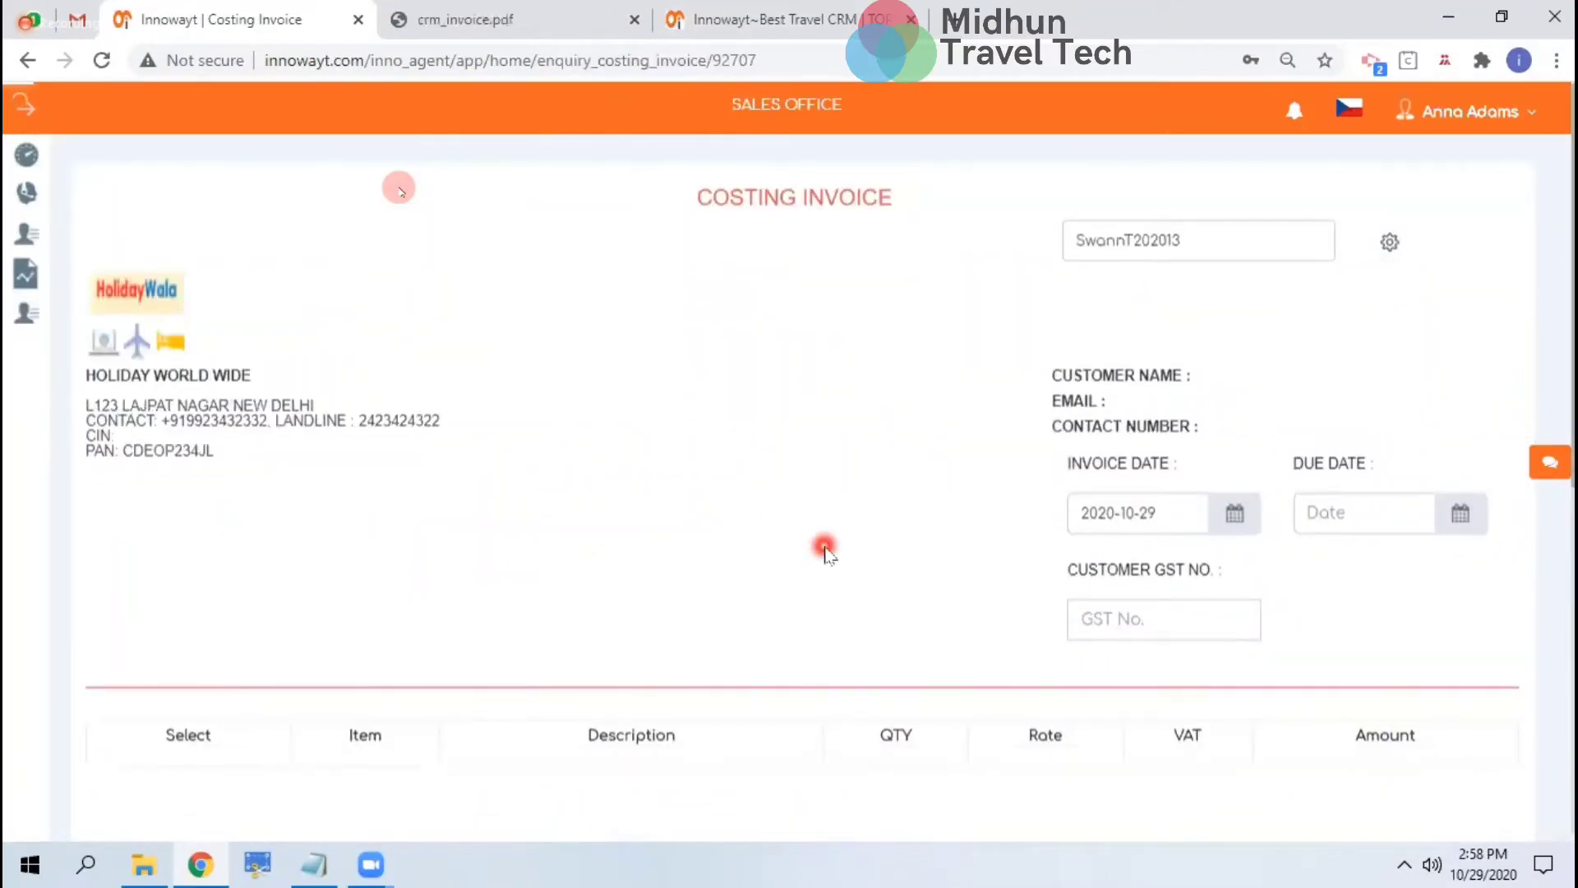
# Include the Flights, holiday_package, Activities, Visa and Hotel items so the total reaches 423536.2
pyautogui.scroll(-1, 824, 549)
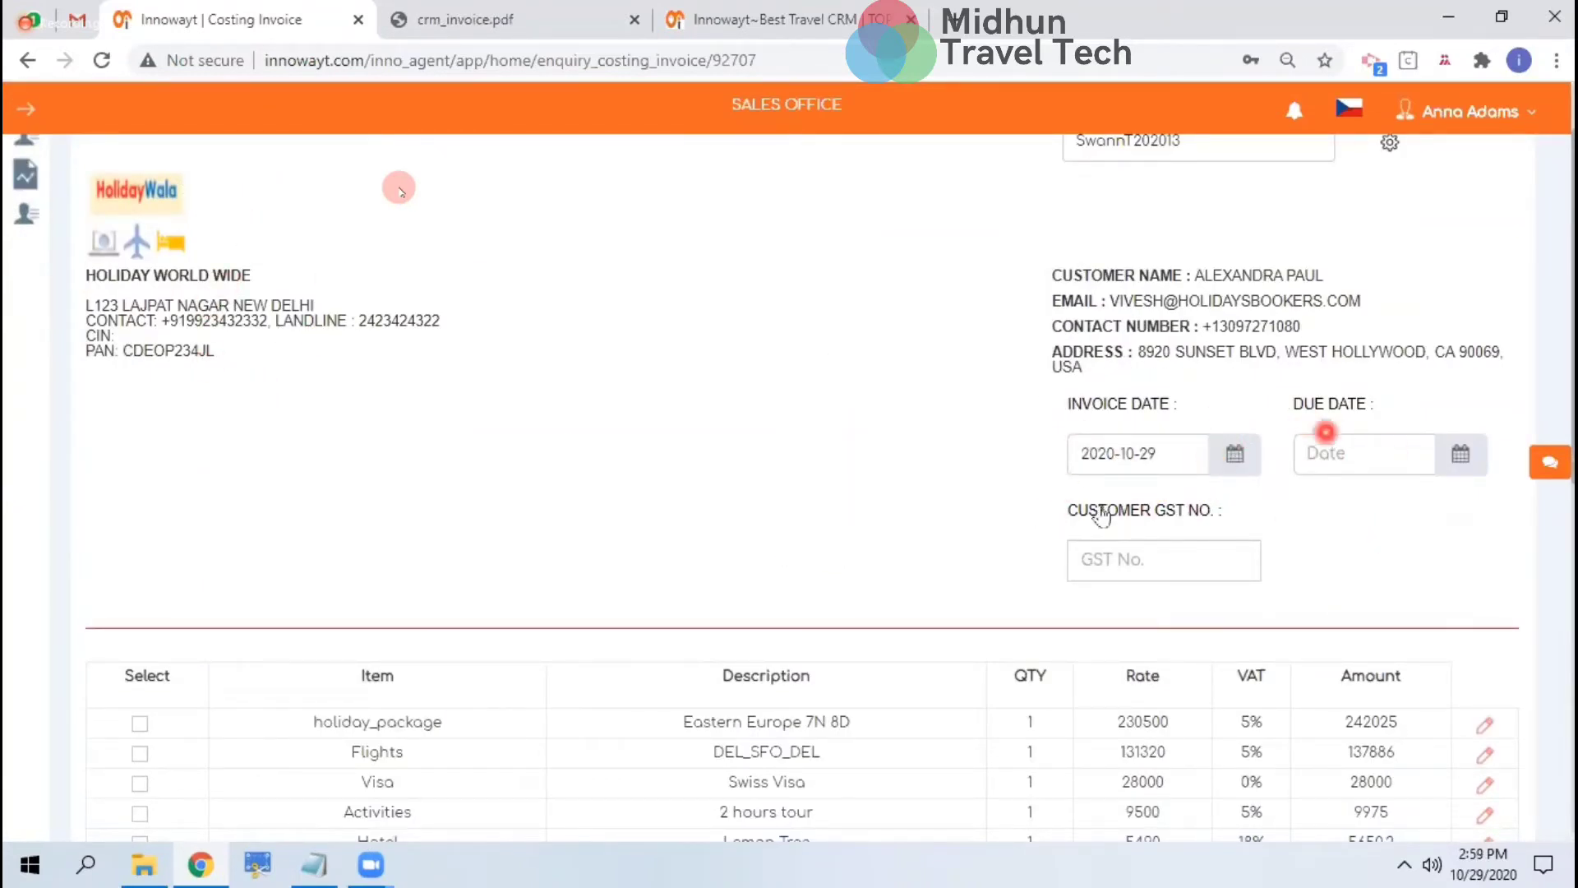
pyautogui.scroll(-4, 1116, 586)
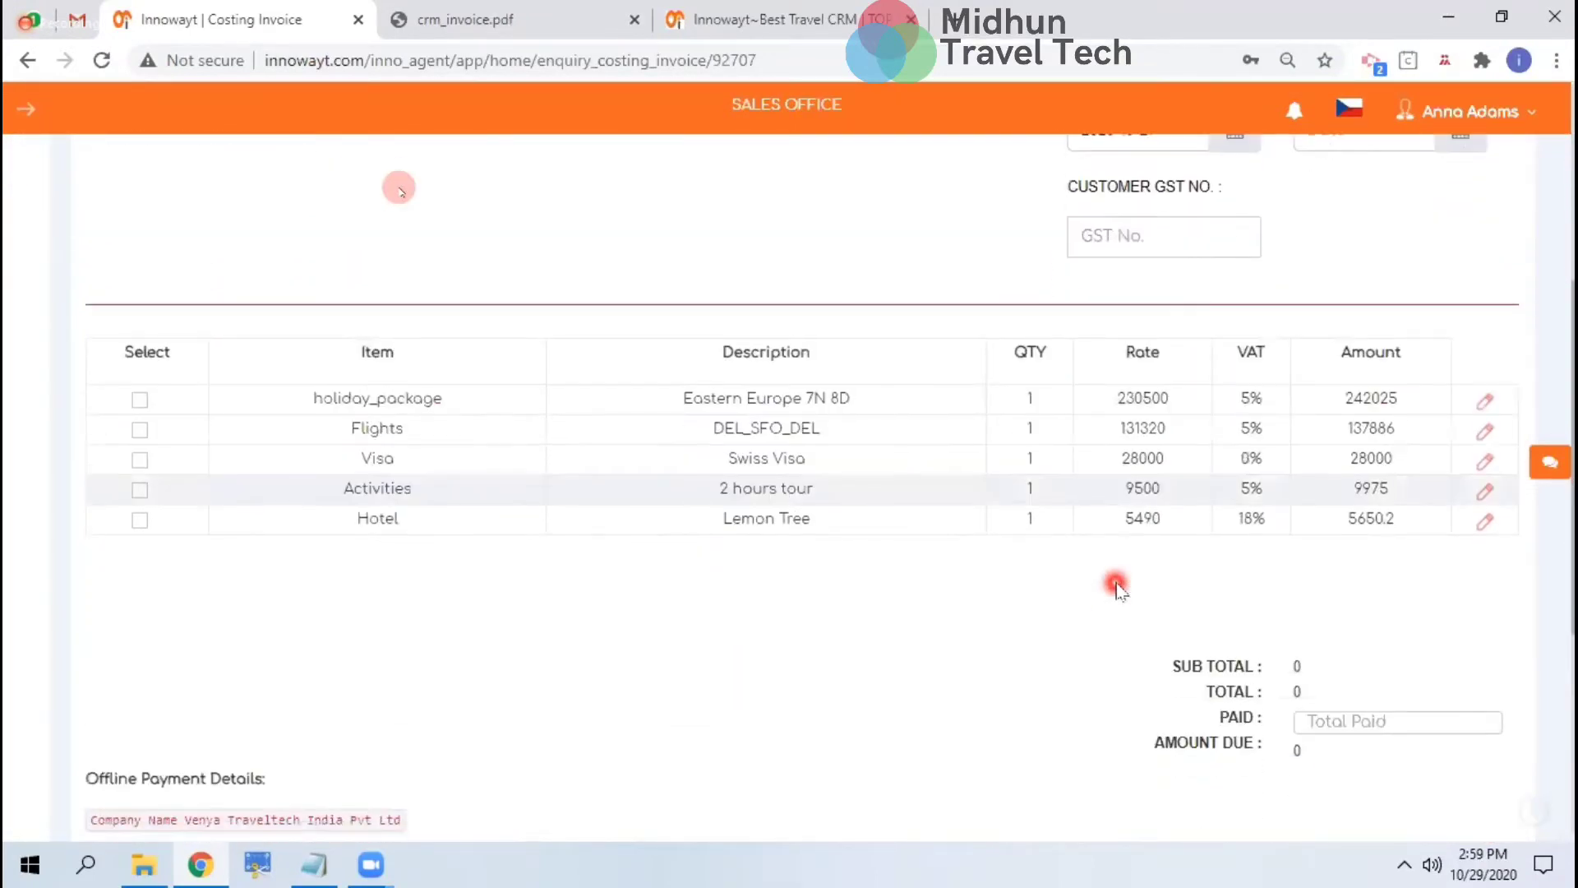
pyautogui.click(144, 428)
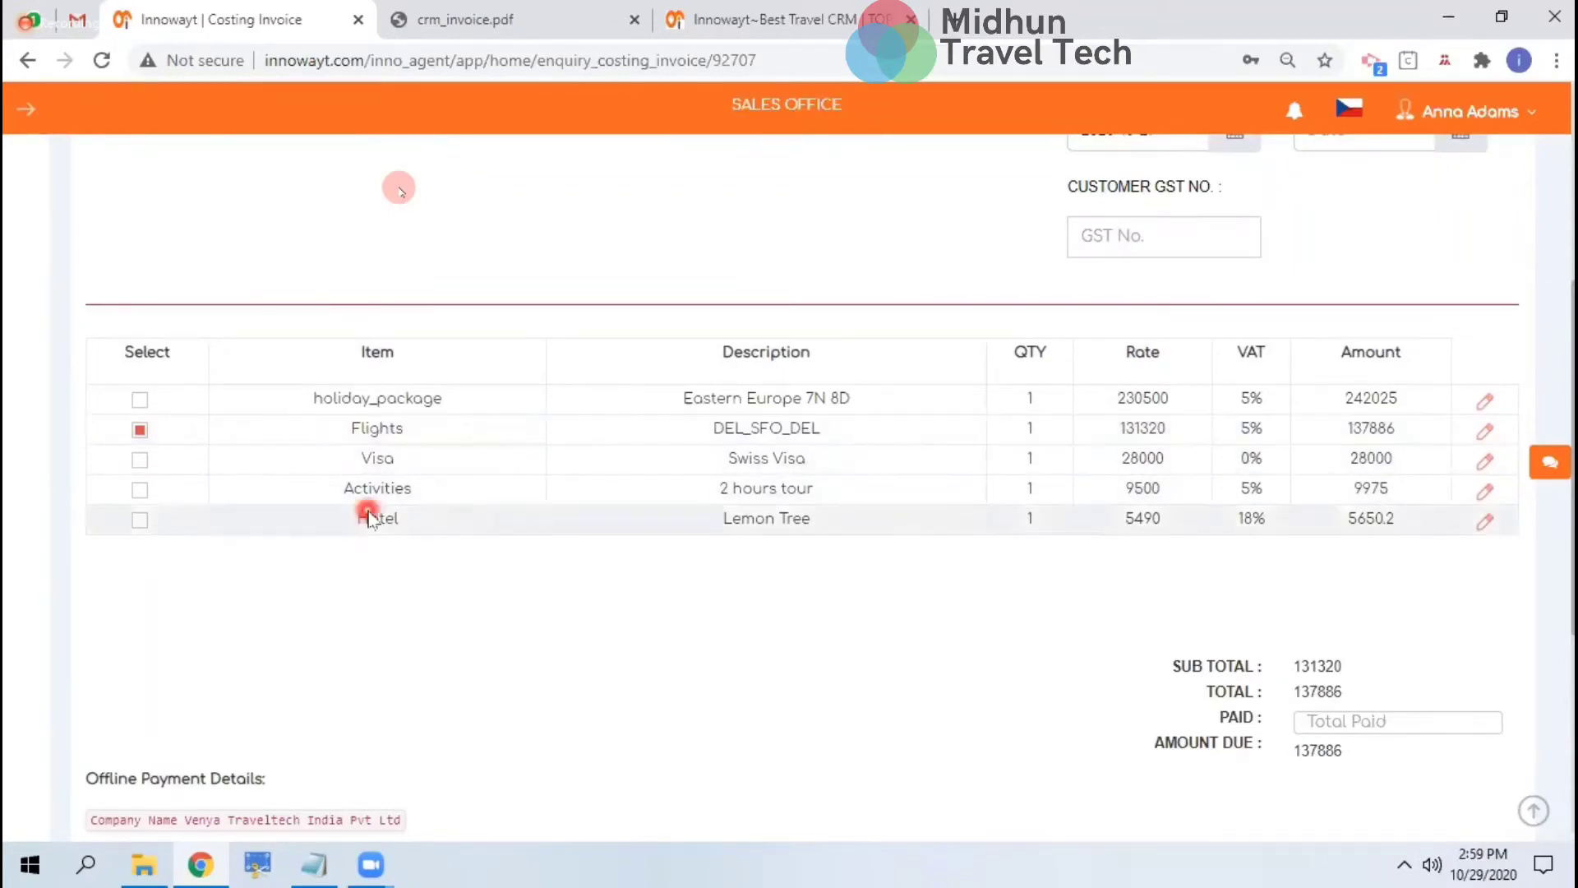
pyautogui.click(142, 400)
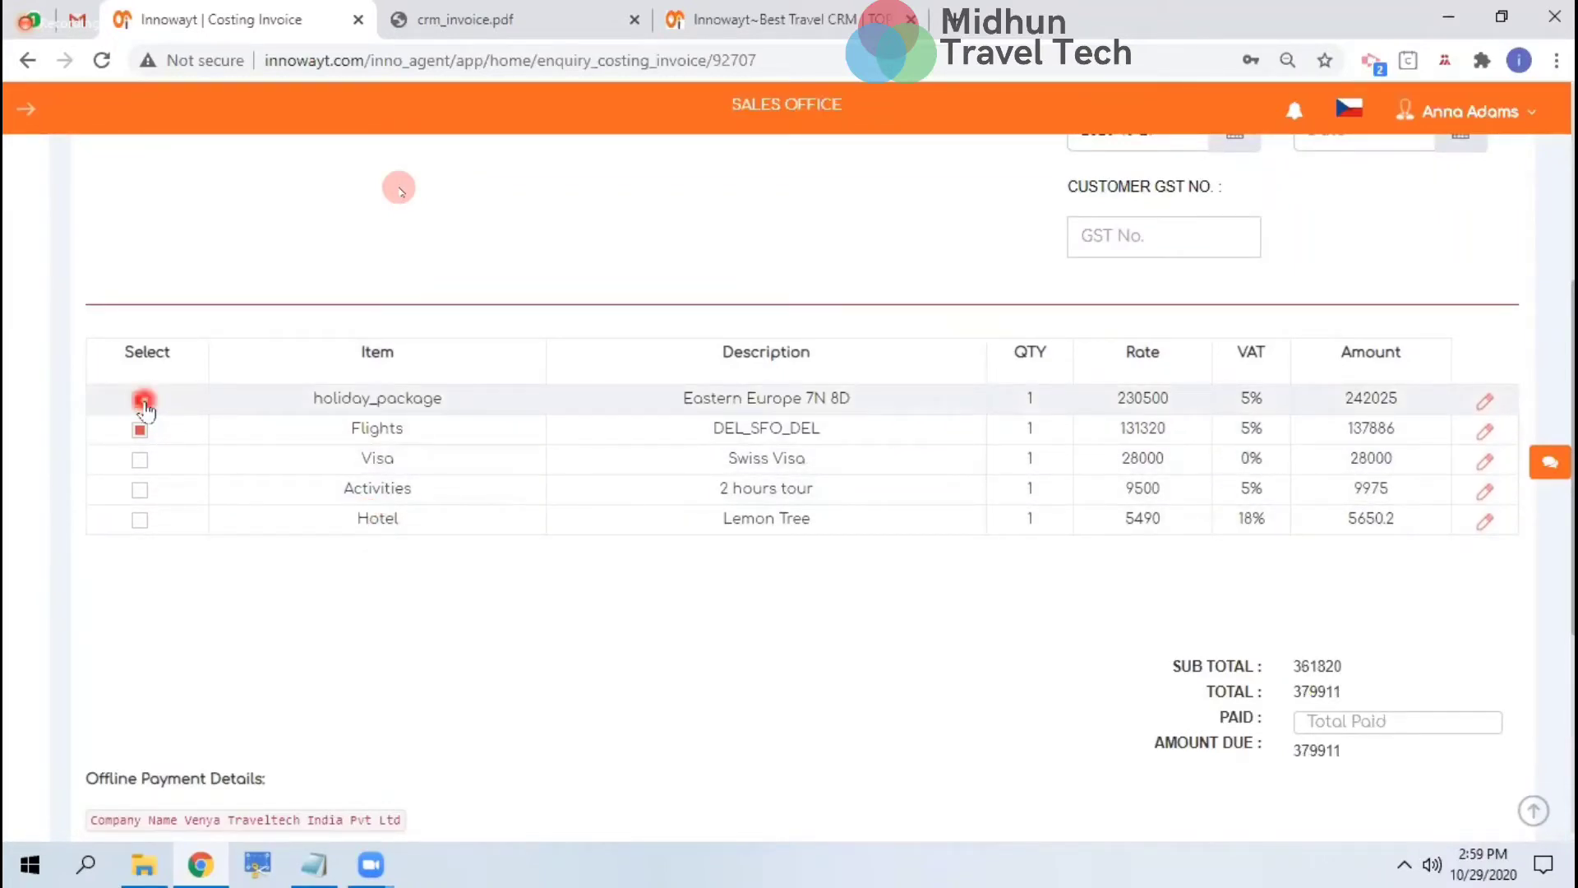
pyautogui.click(140, 492)
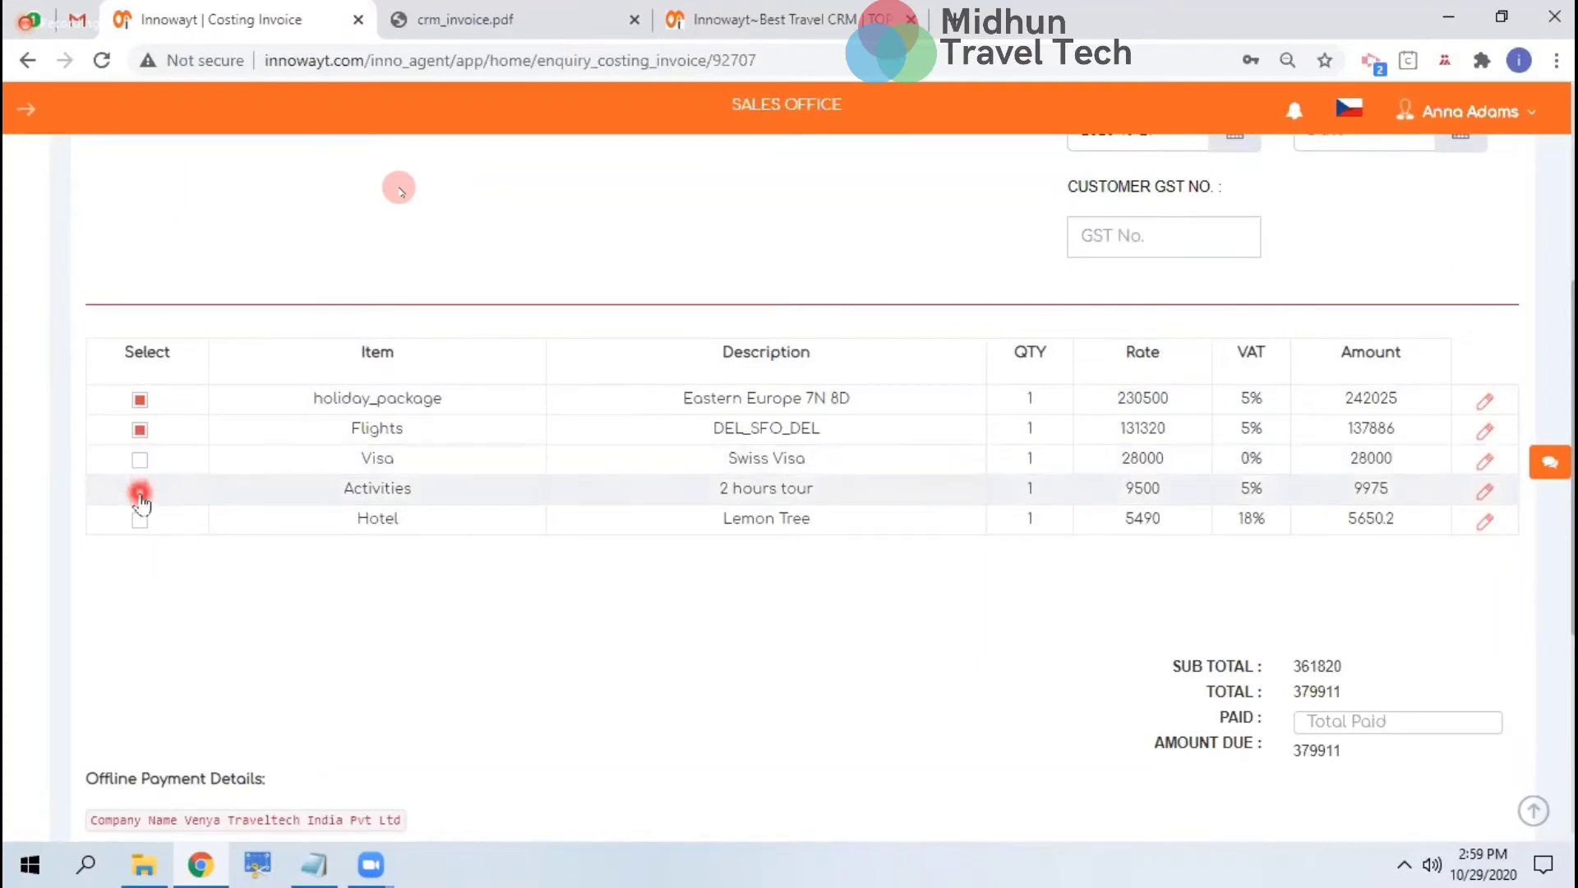
pyautogui.click(140, 459)
pyautogui.click(139, 518)
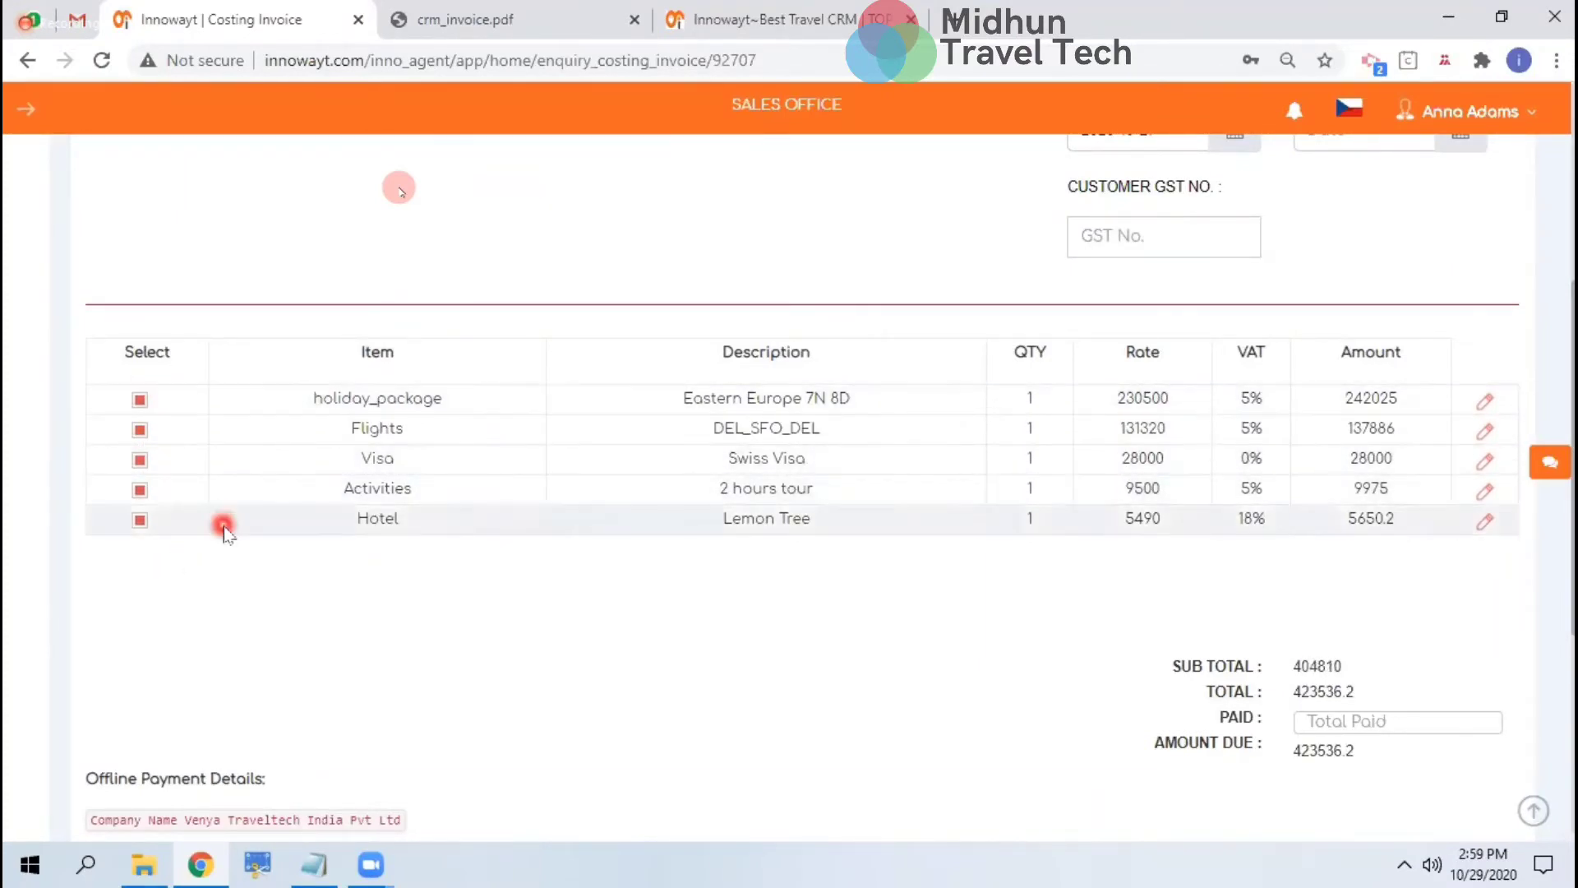
pyautogui.scroll(-2, 224, 526)
pyautogui.scroll(-5, 224, 533)
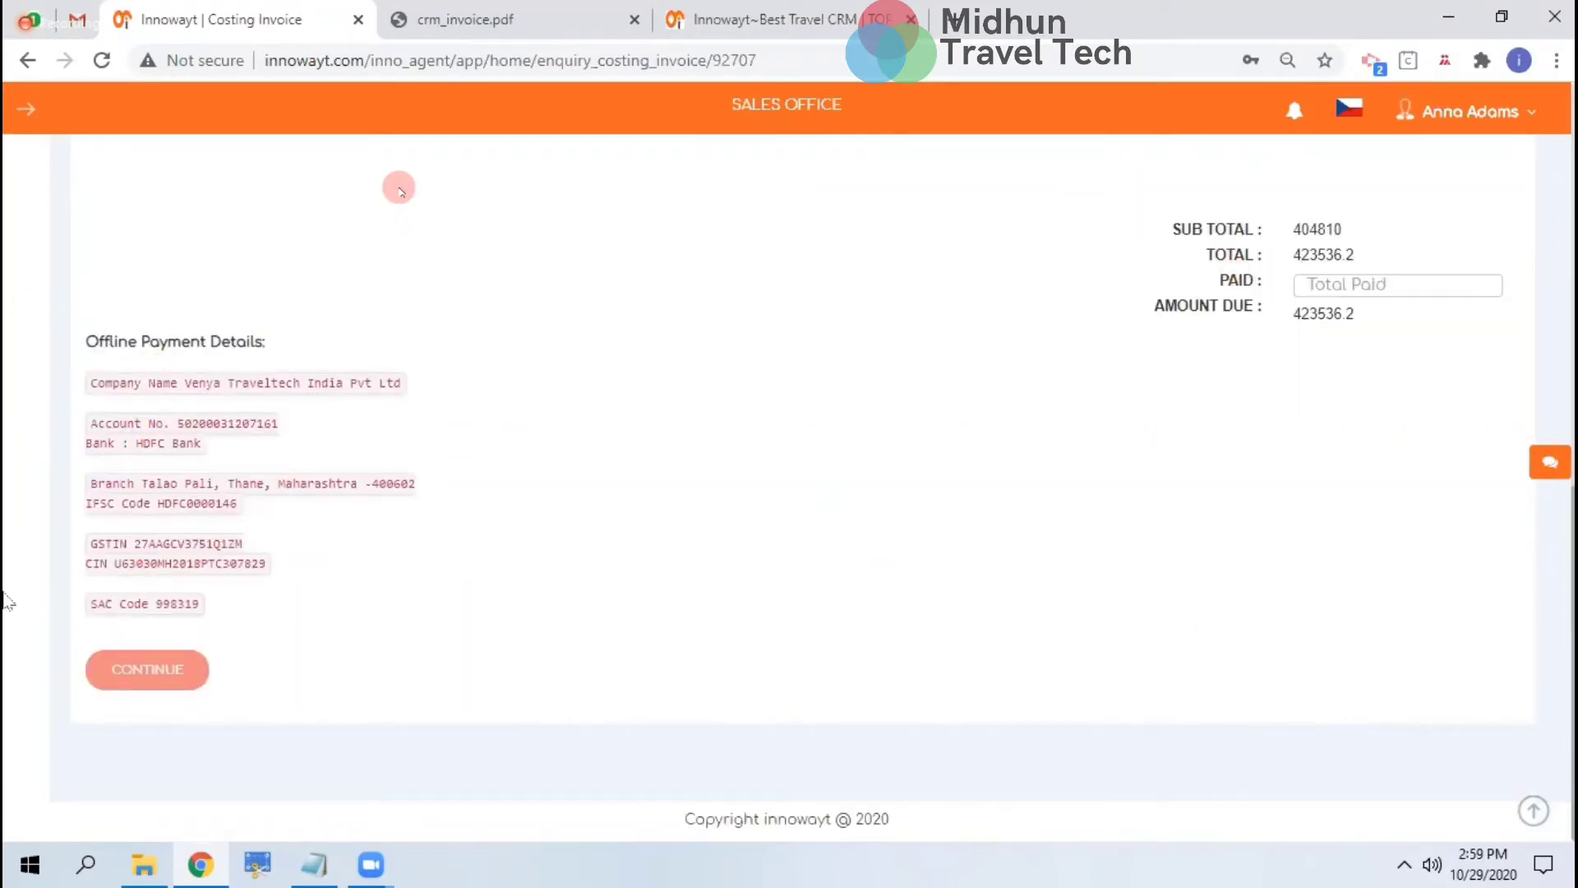
pyautogui.scroll(10, 259, 464)
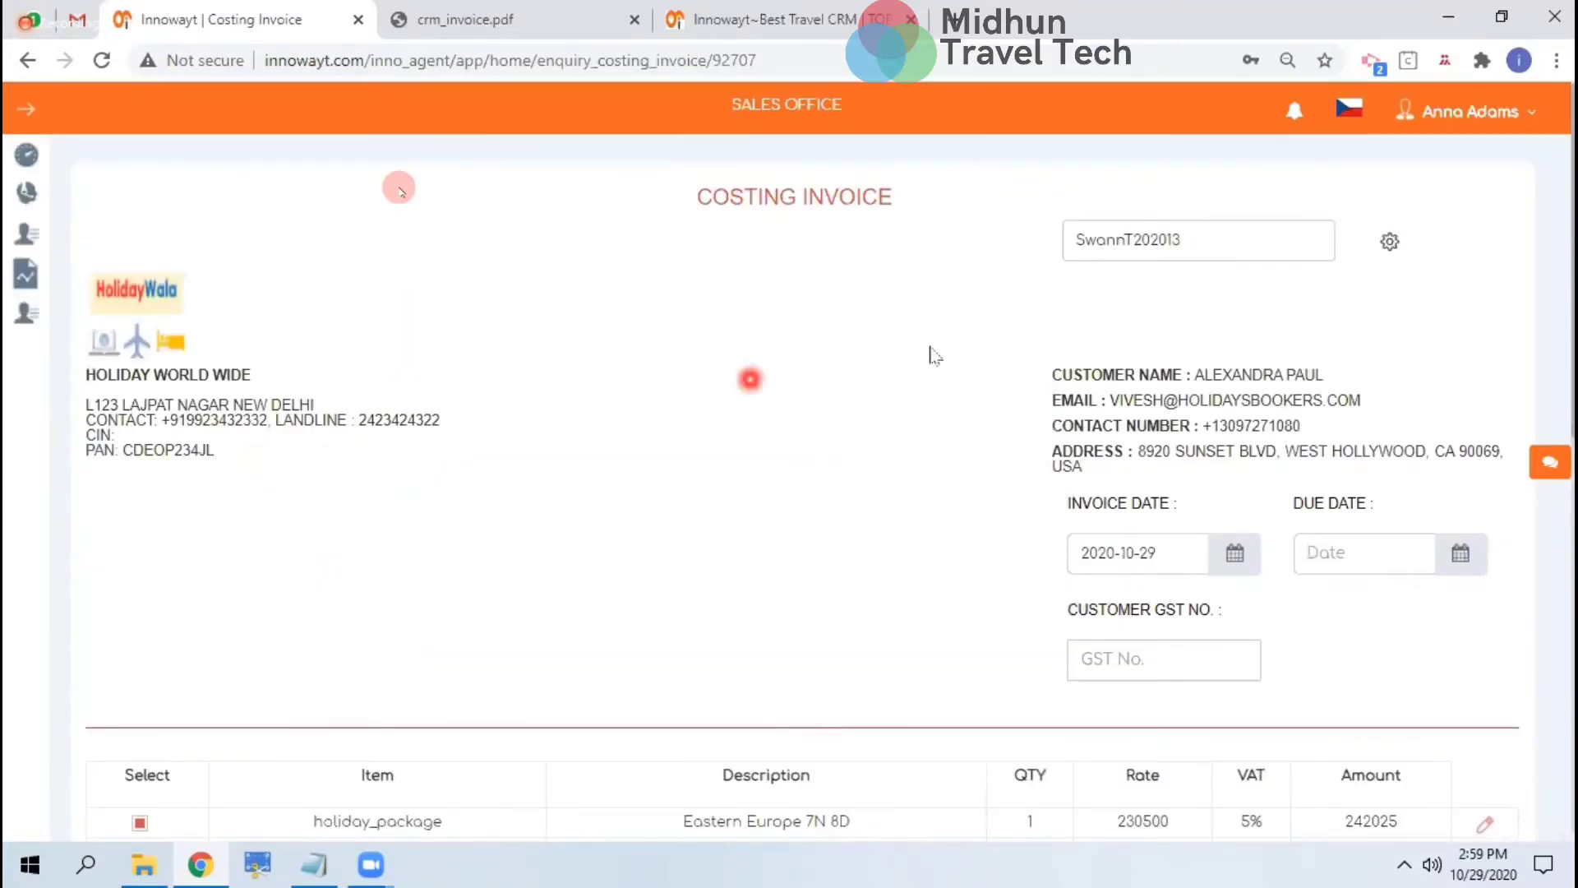
# Check the invoice number prefix settings without changes, then bring up the crm_invoice.pdf tab
pyautogui.click(1387, 241)
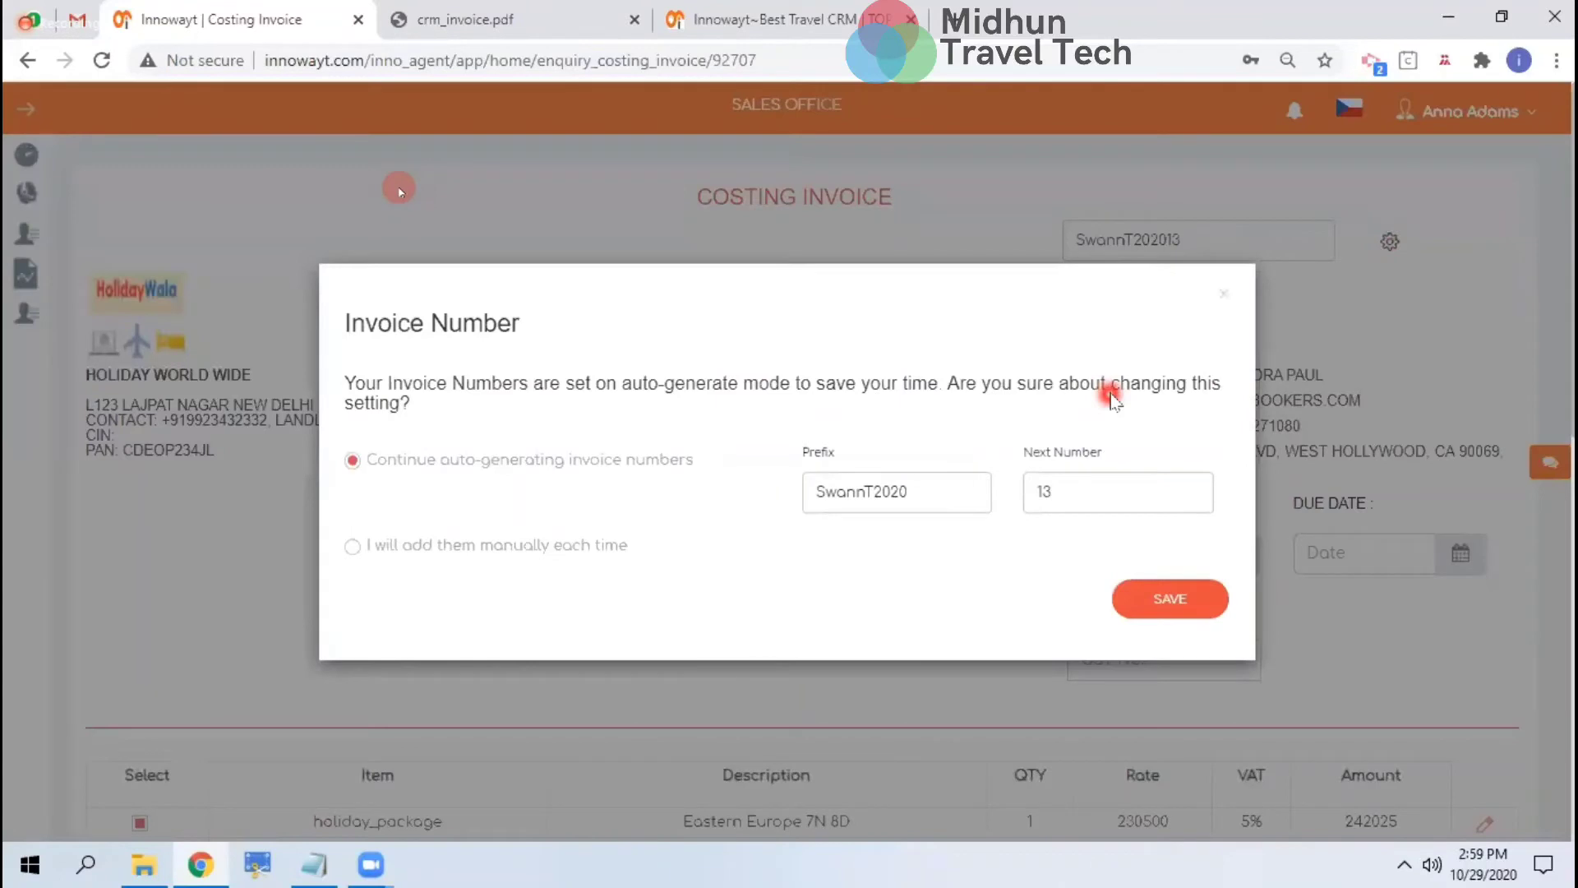
pyautogui.click(896, 505)
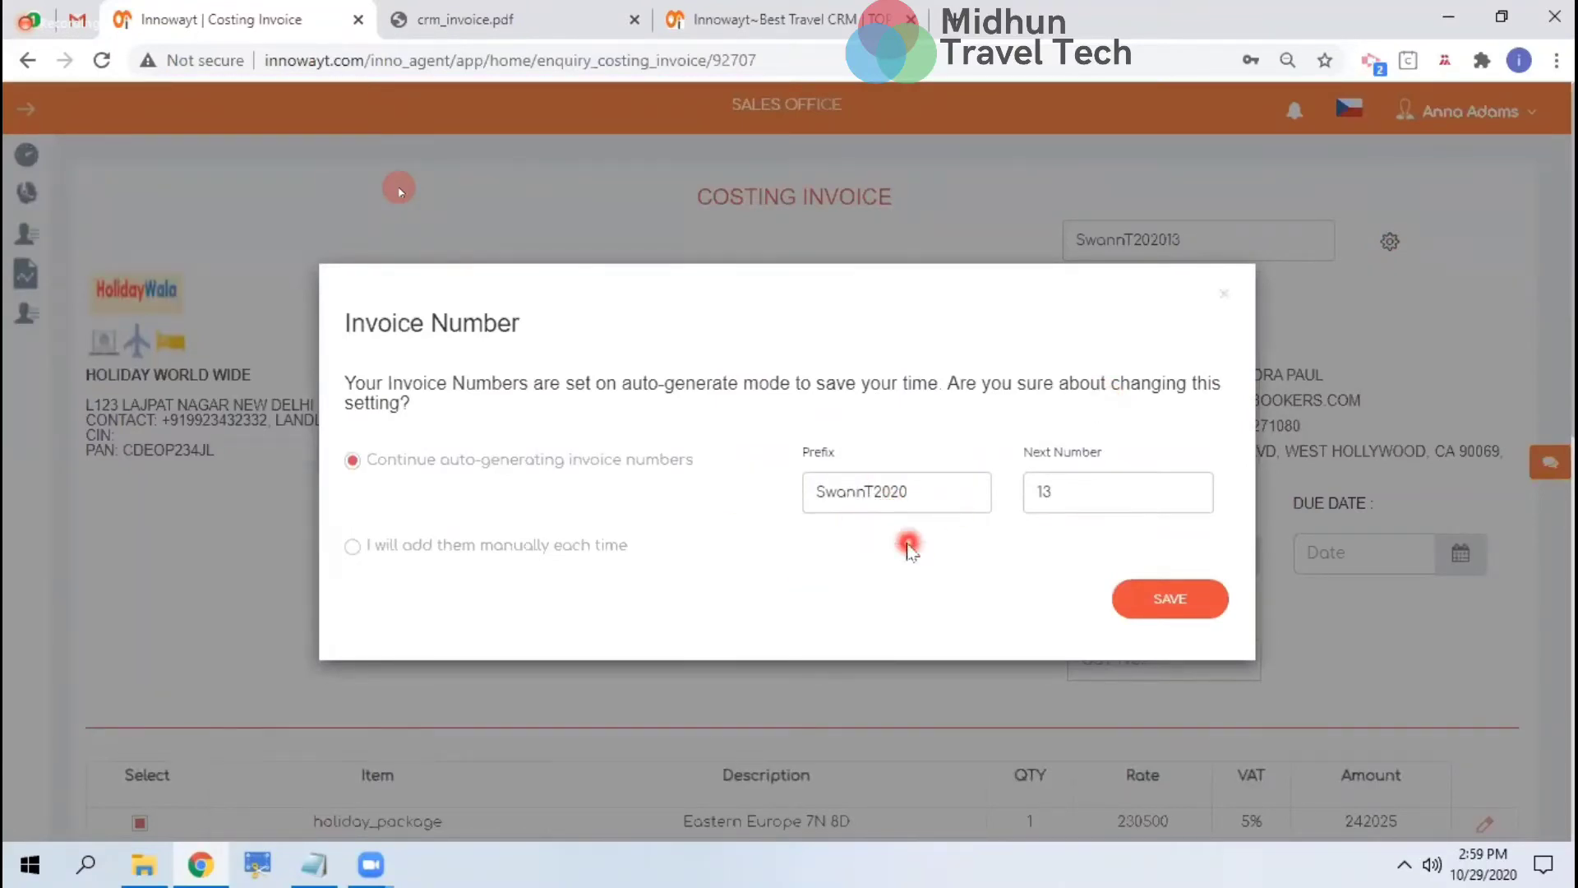
pyautogui.click(1224, 293)
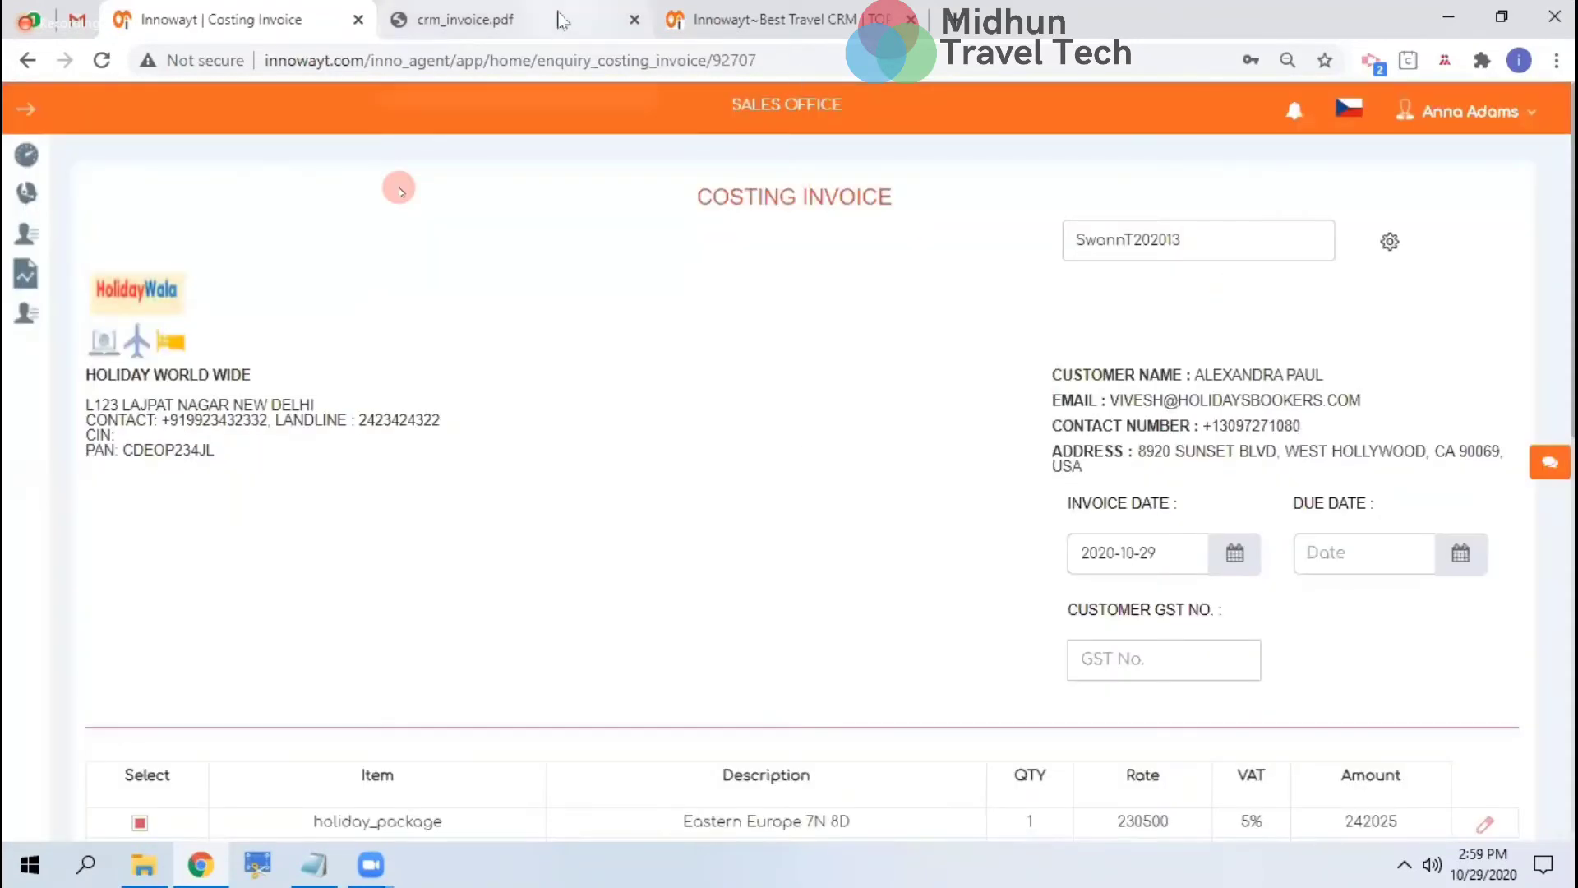
pyautogui.click(561, 20)
pyautogui.scroll(-5, 649, 486)
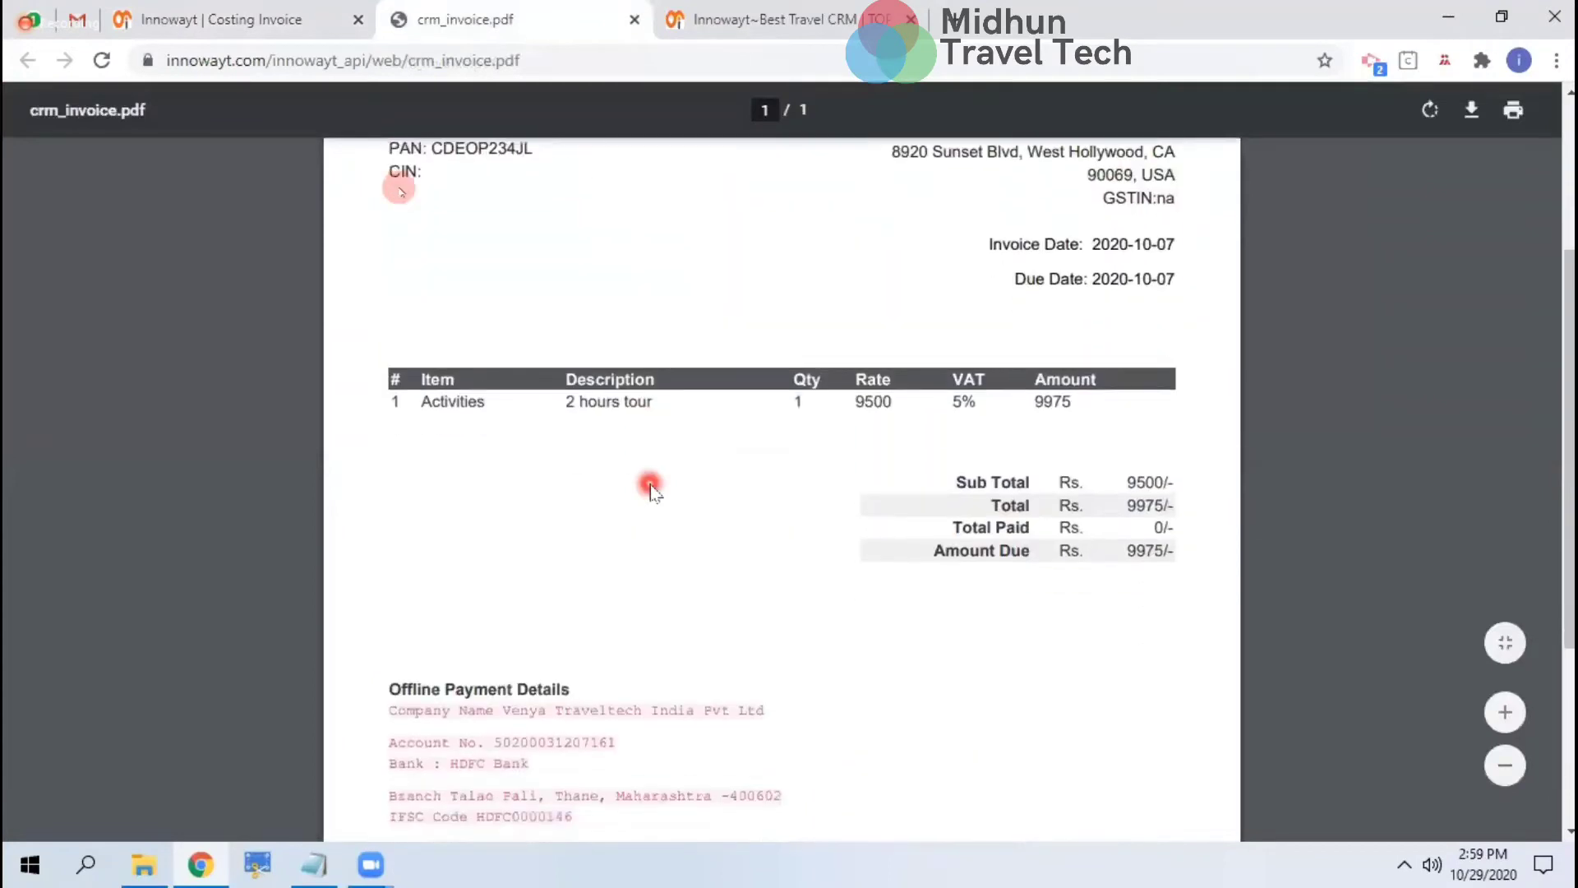
pyautogui.scroll(5, 650, 490)
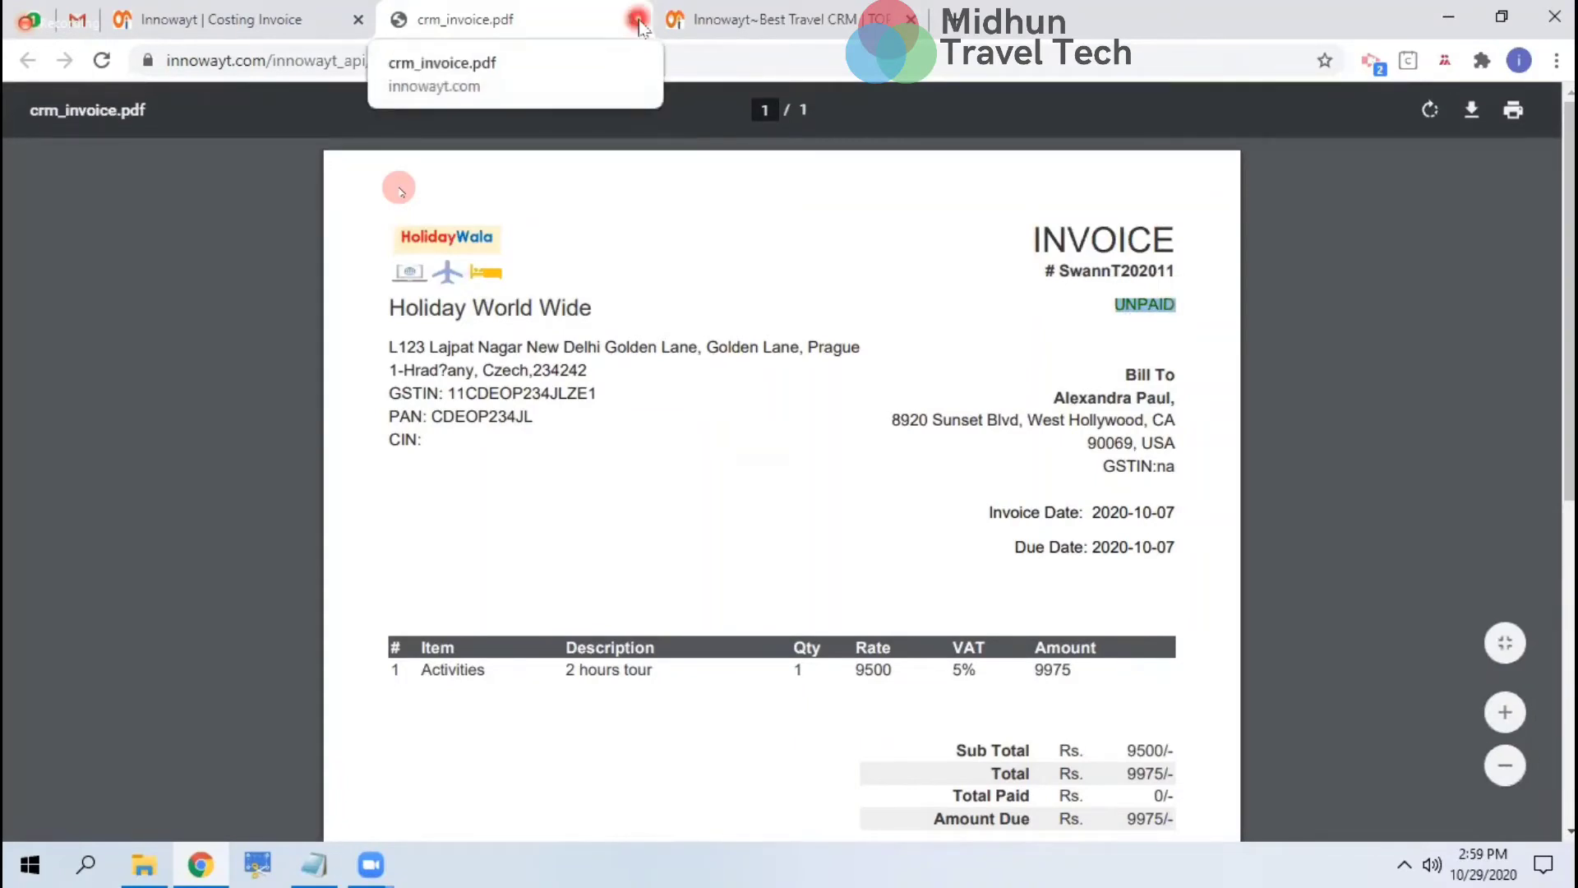
pyautogui.moveTo(475, 348); pyautogui.dragTo(504, 472)
pyautogui.moveTo(698, 457); pyautogui.dragTo(1128, 539)
pyautogui.scroll(-1, 1128, 543)
pyautogui.scroll(-6, 1127, 539)
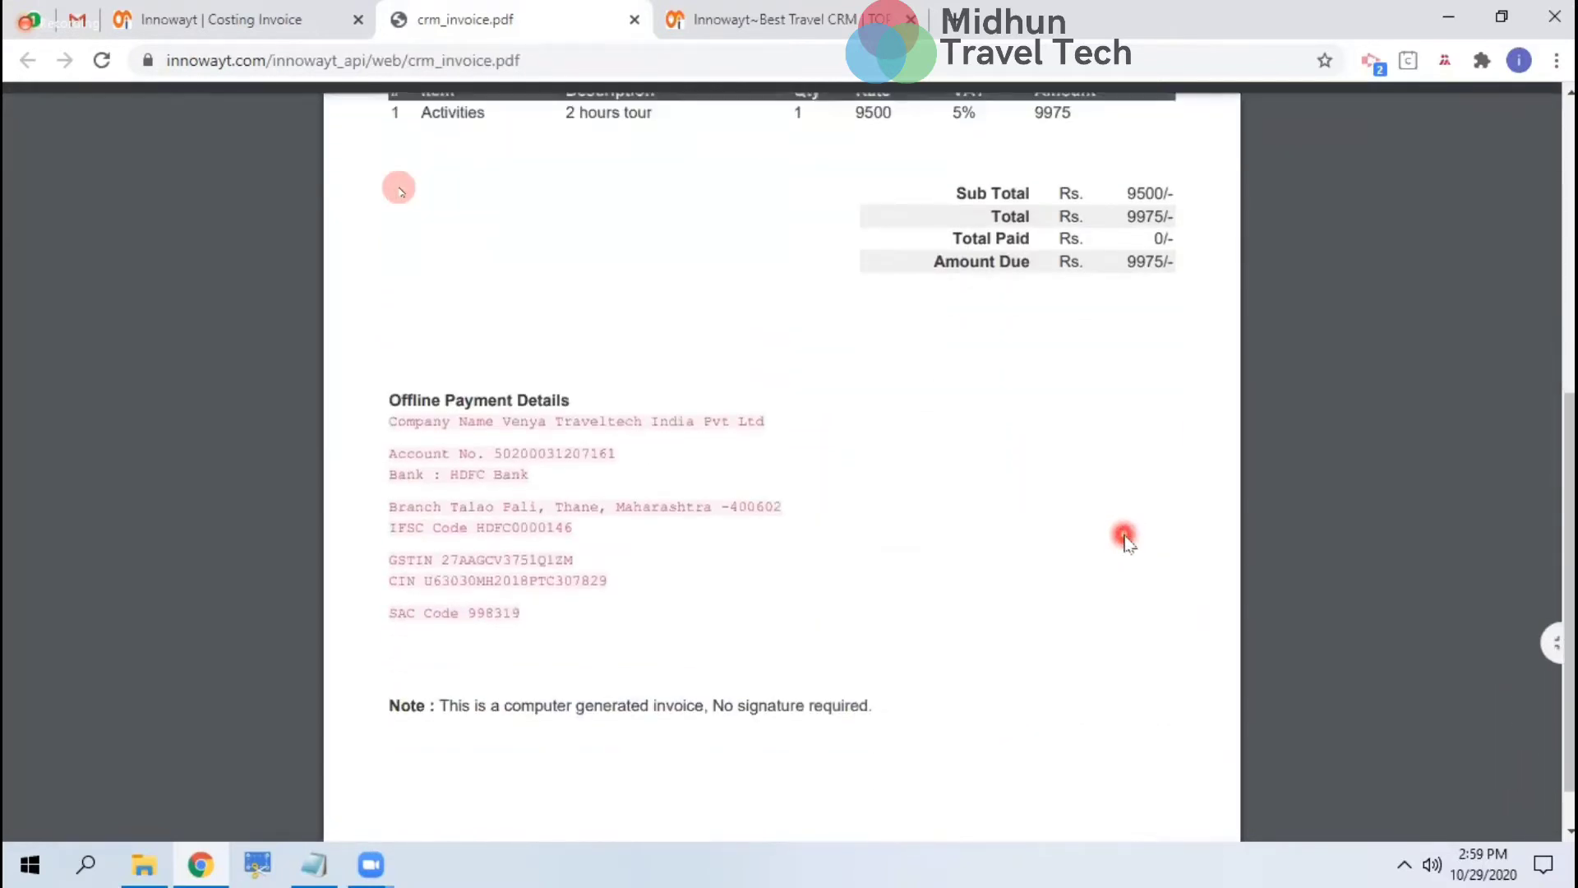
pyautogui.scroll(7, 1124, 539)
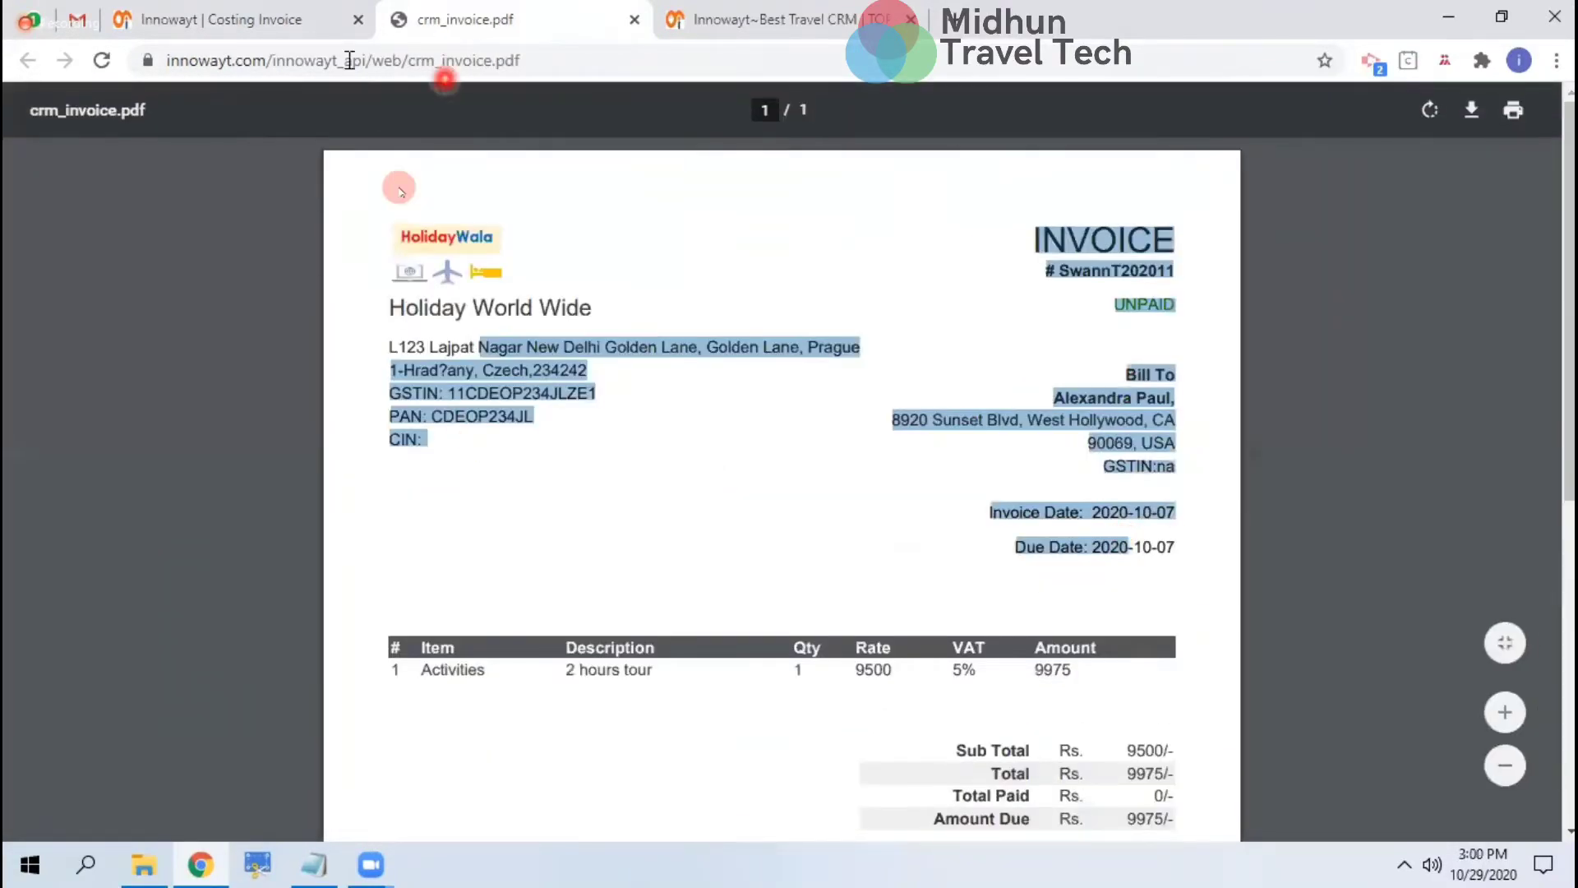
# Go from the costing invoice back to the Customer Management enquiry list and sign in as another agent
pyautogui.click(277, 36)
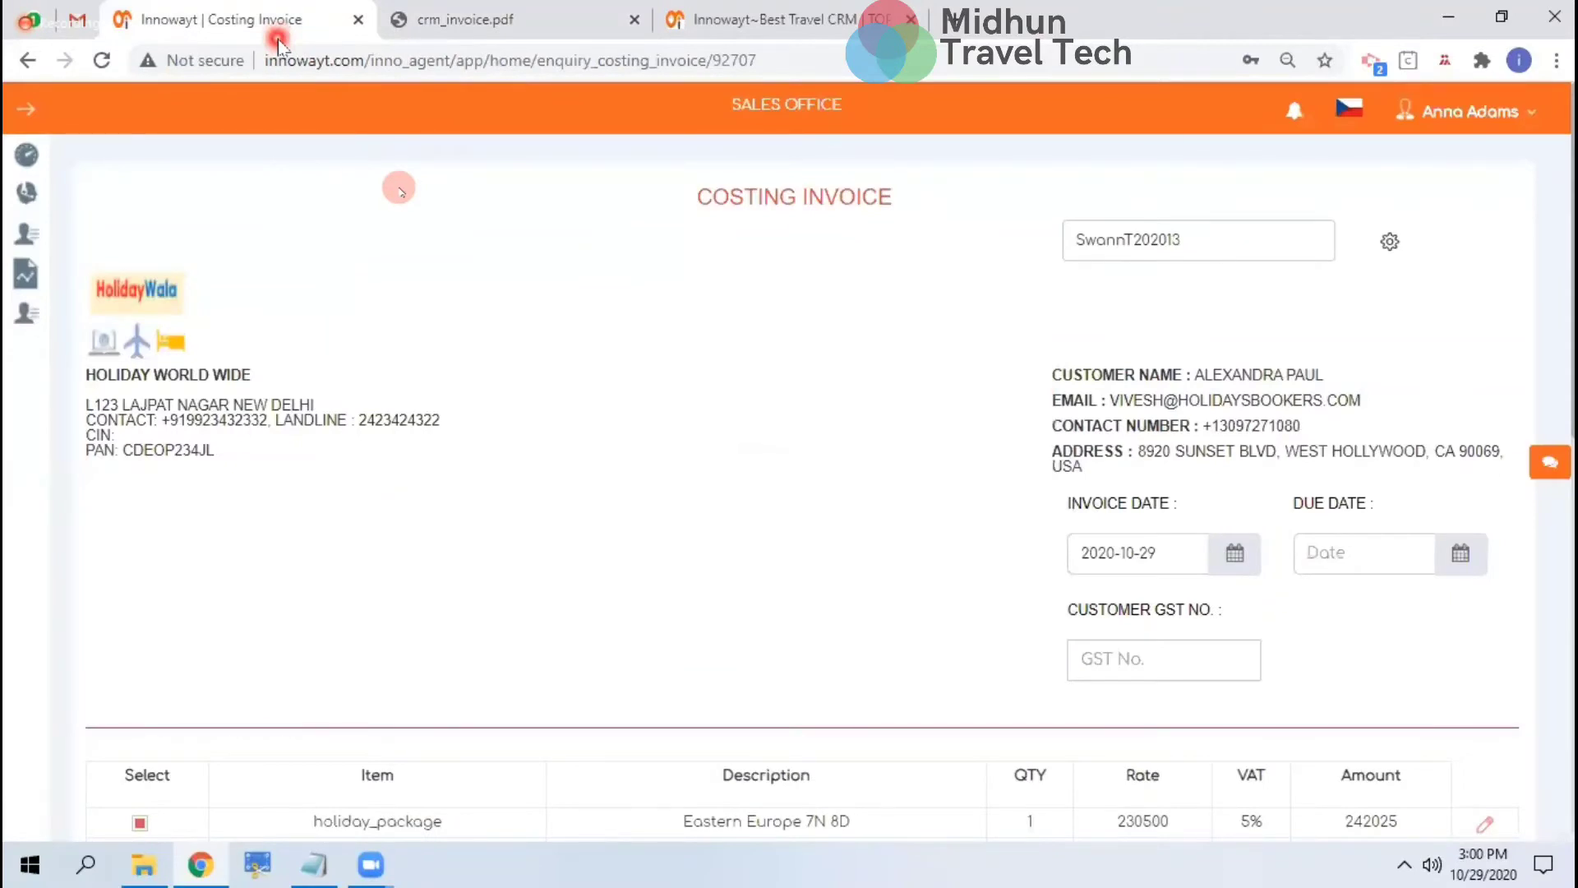
pyautogui.click(22, 61)
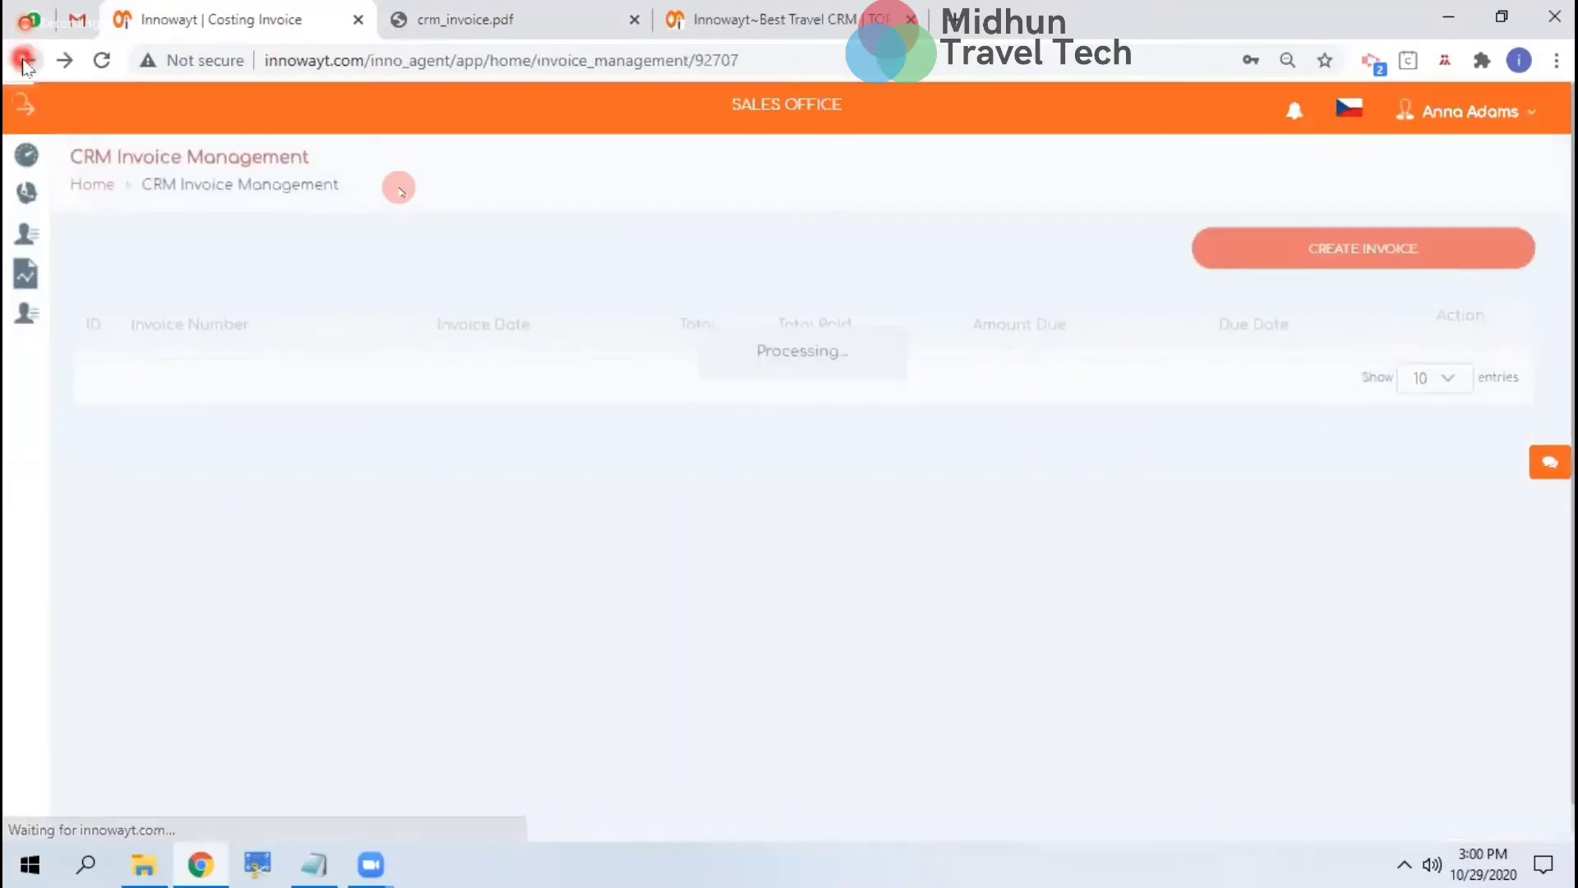
pyautogui.click(23, 62)
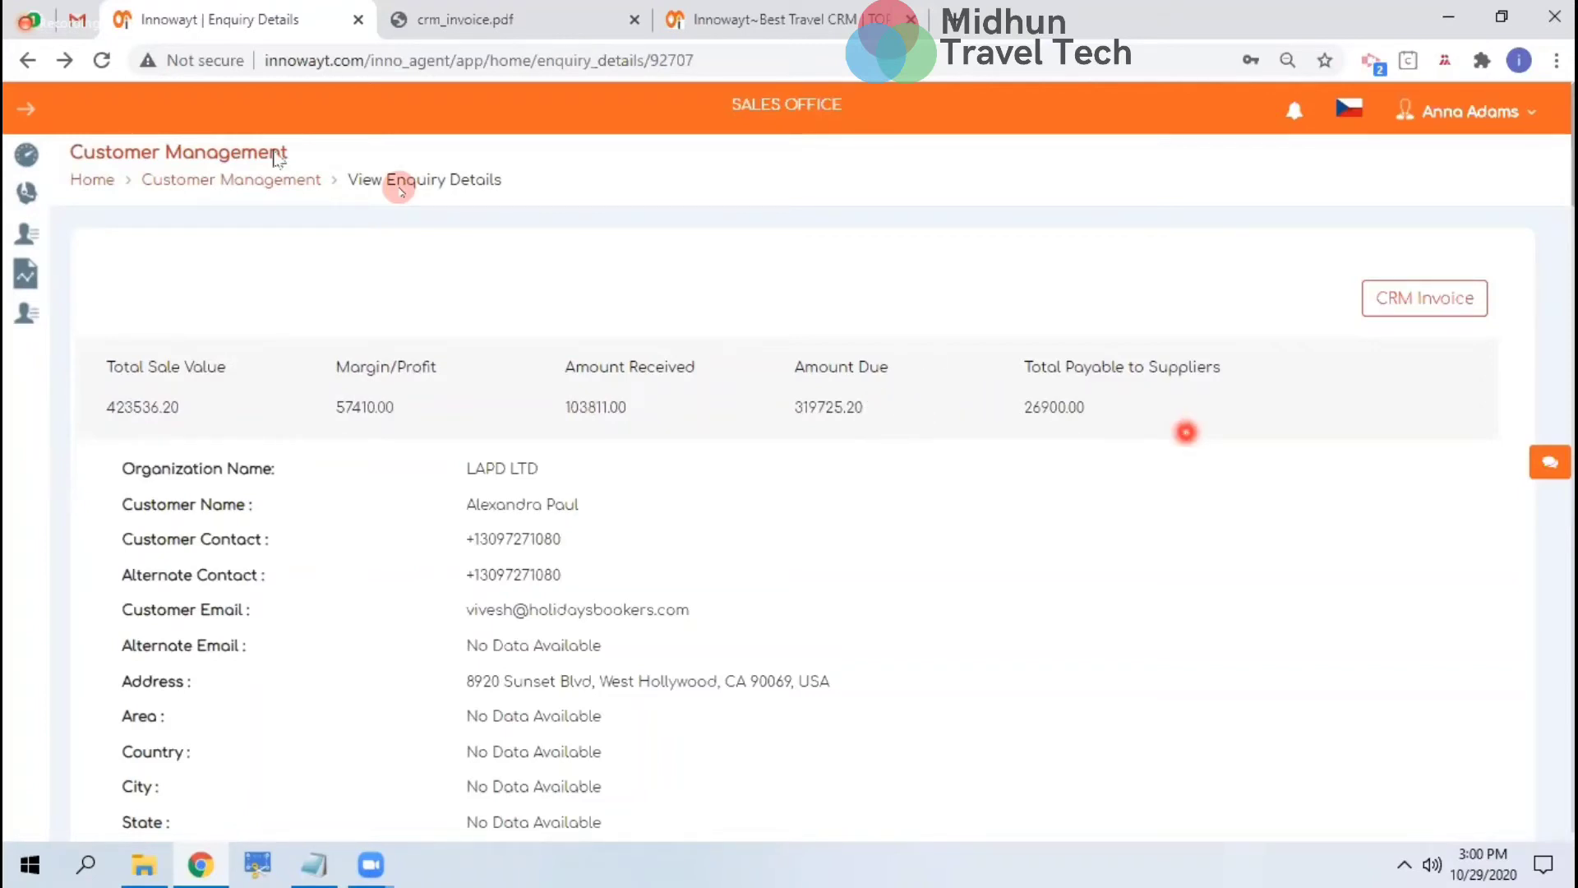
pyautogui.click(246, 181)
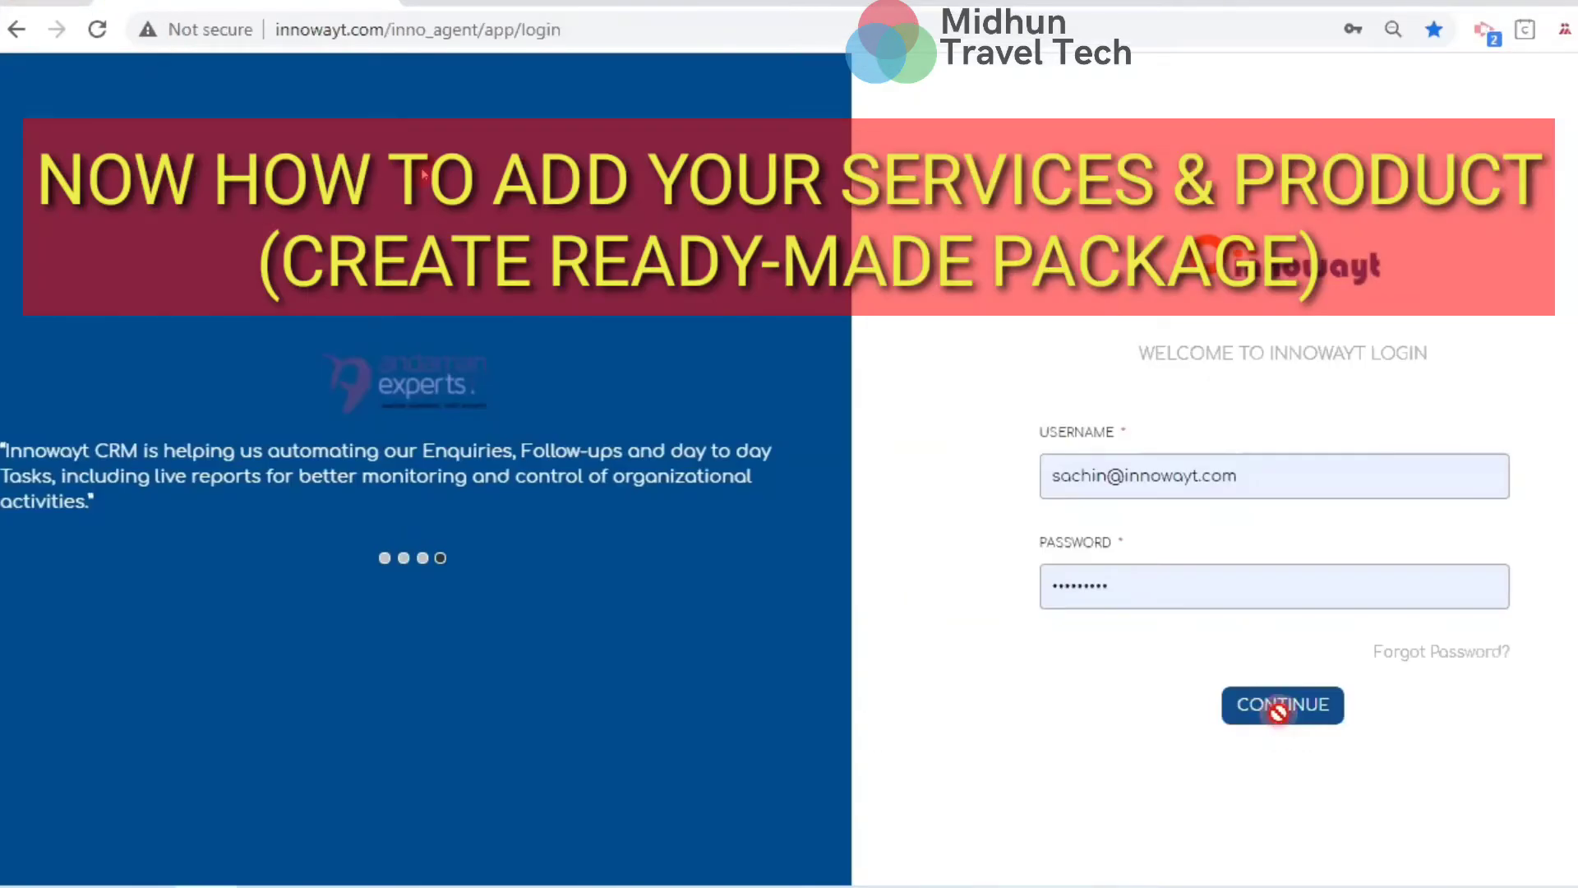
pyautogui.click(1278, 711)
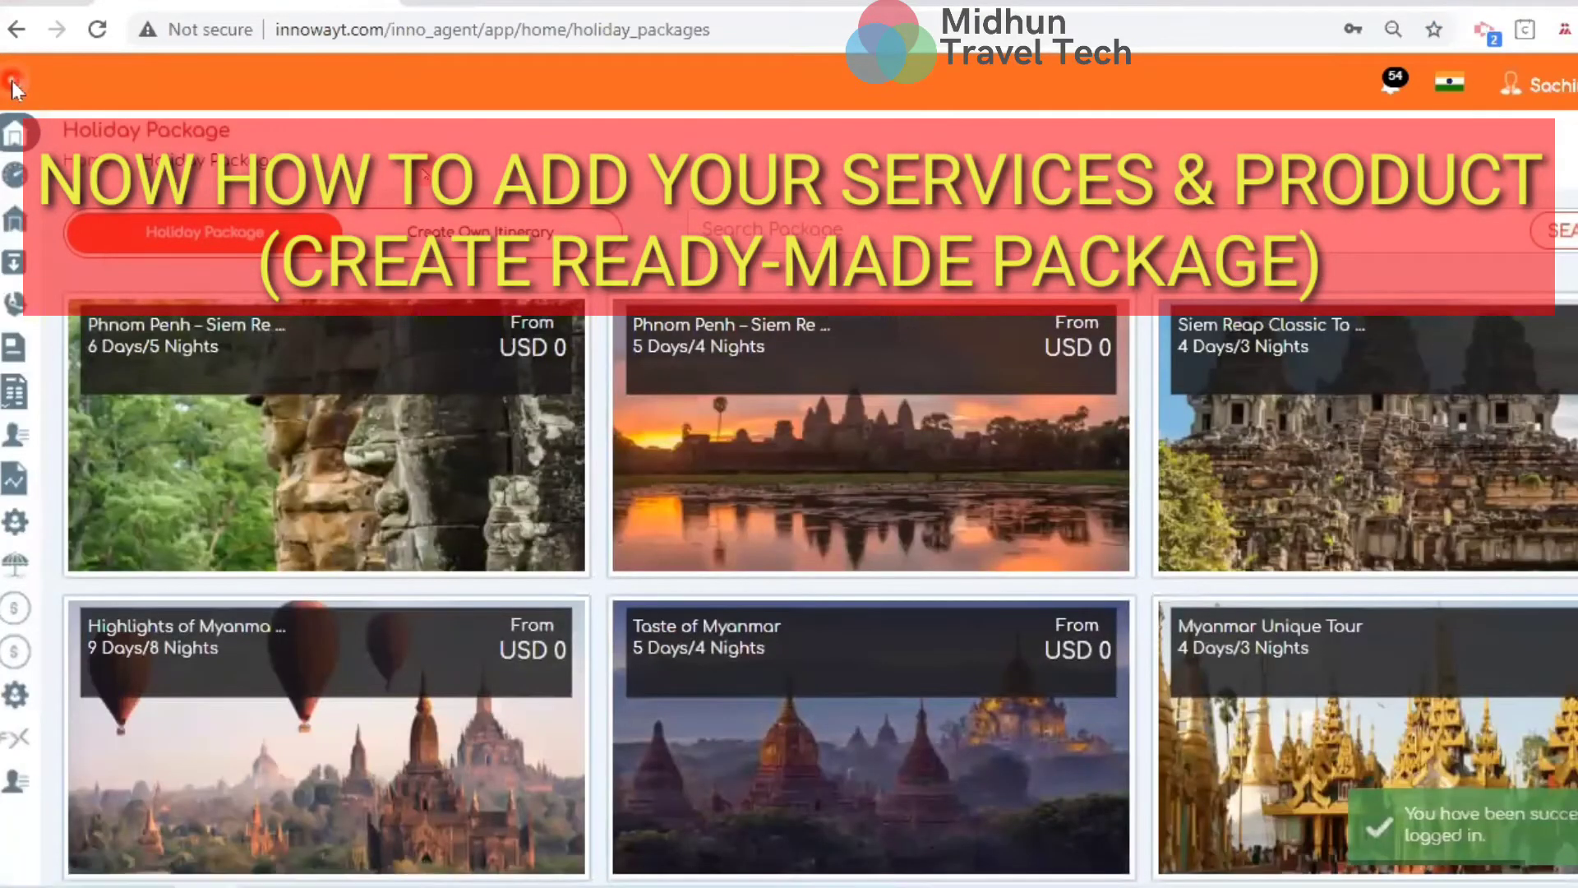
# Review the DMC activity, meal and transportation supplier lists
pyautogui.click(11, 81)
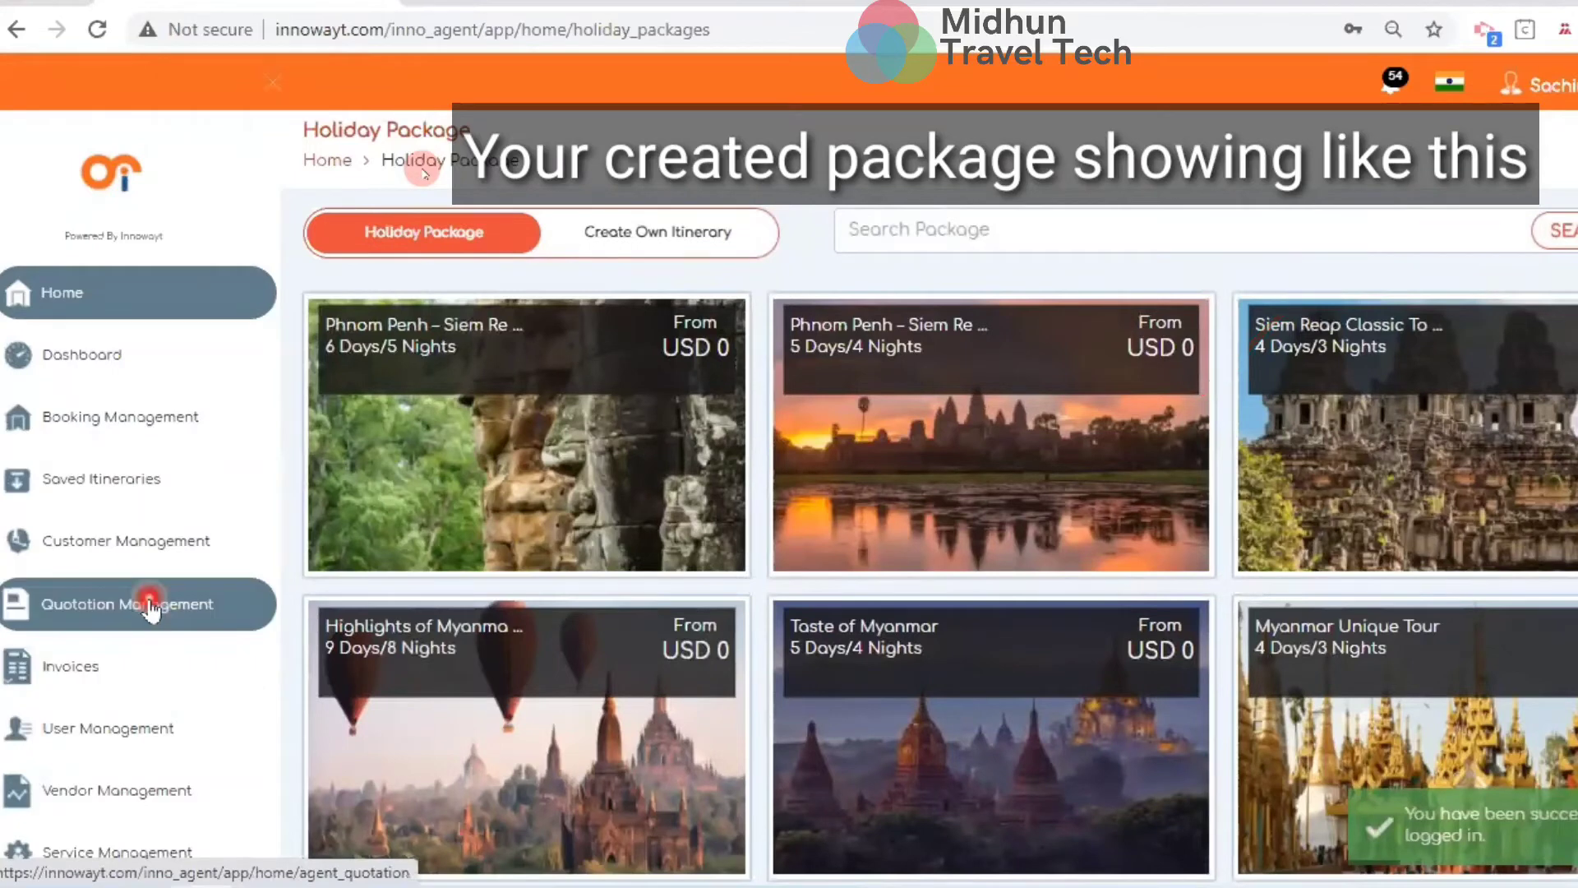
pyautogui.scroll(-3, 148, 608)
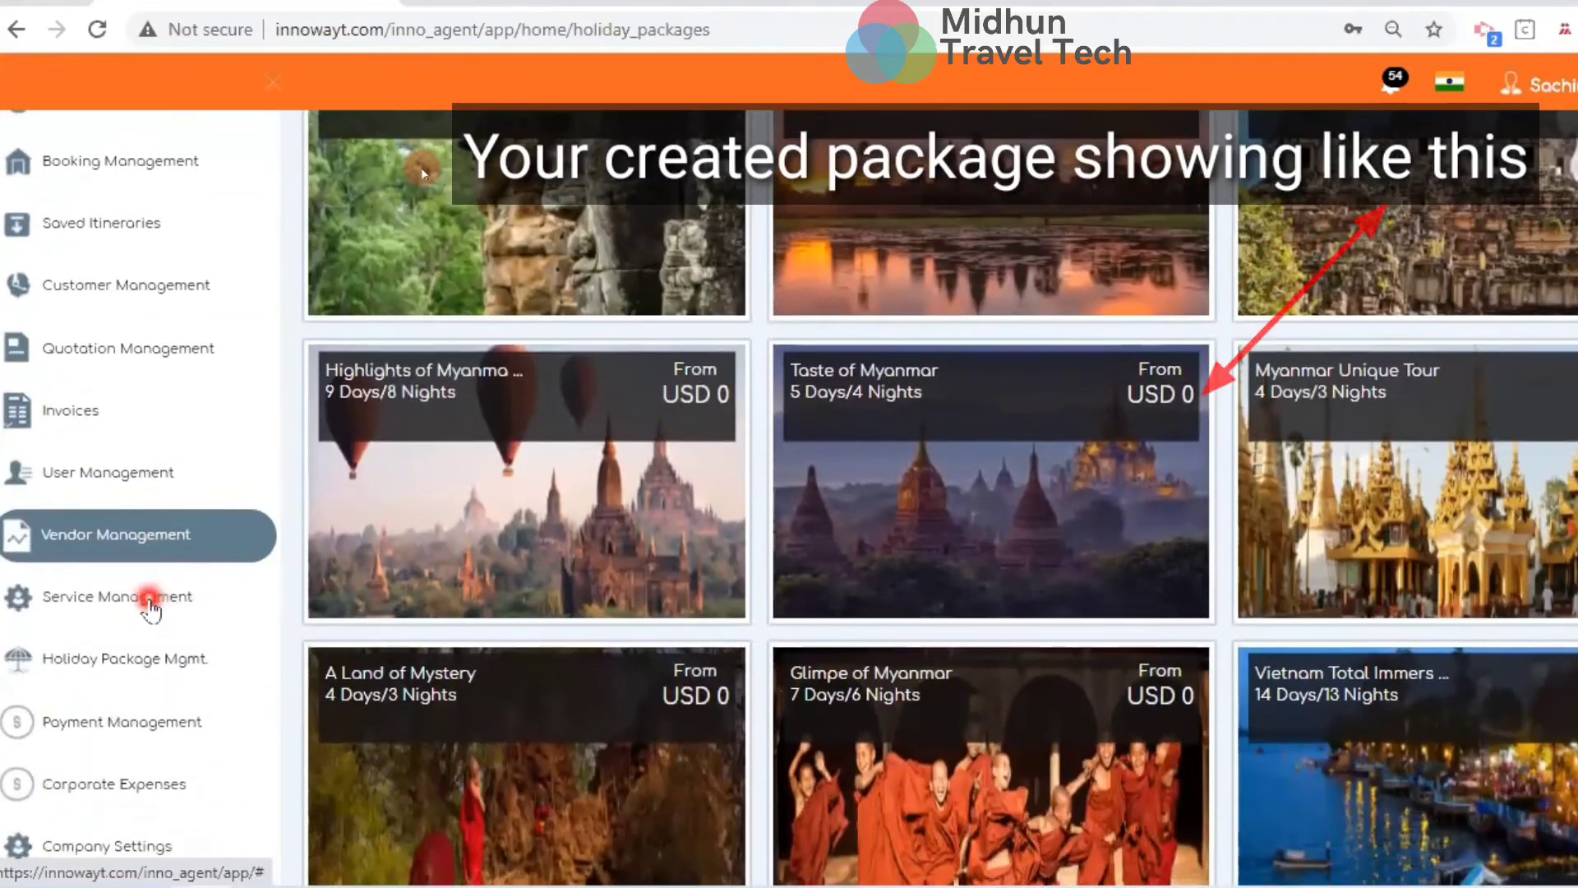
pyautogui.click(121, 676)
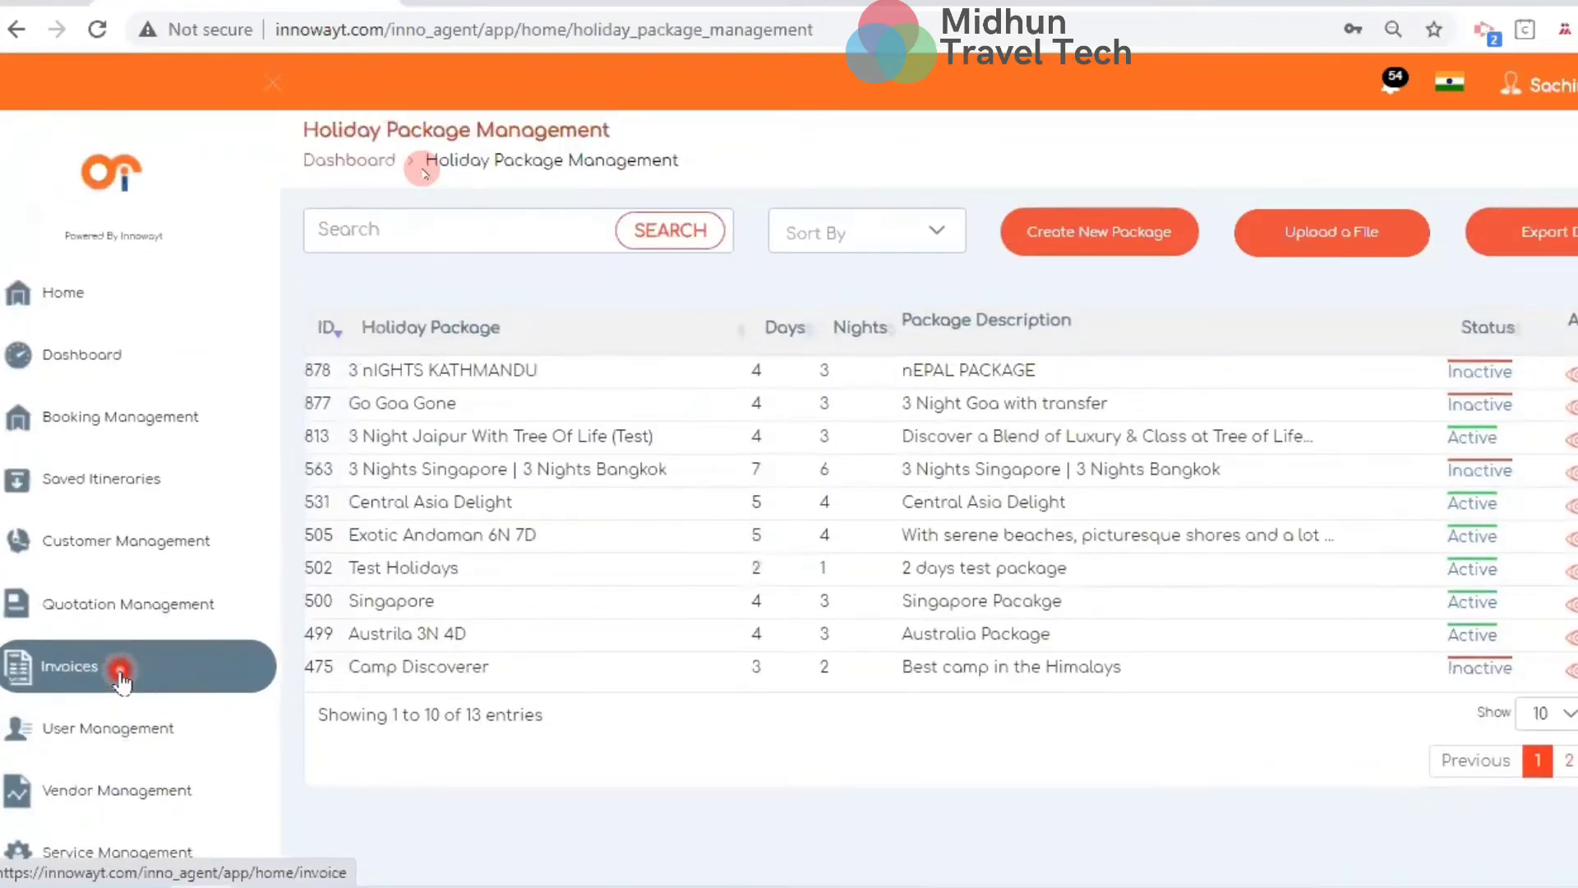
pyautogui.scroll(-3, 33, 662)
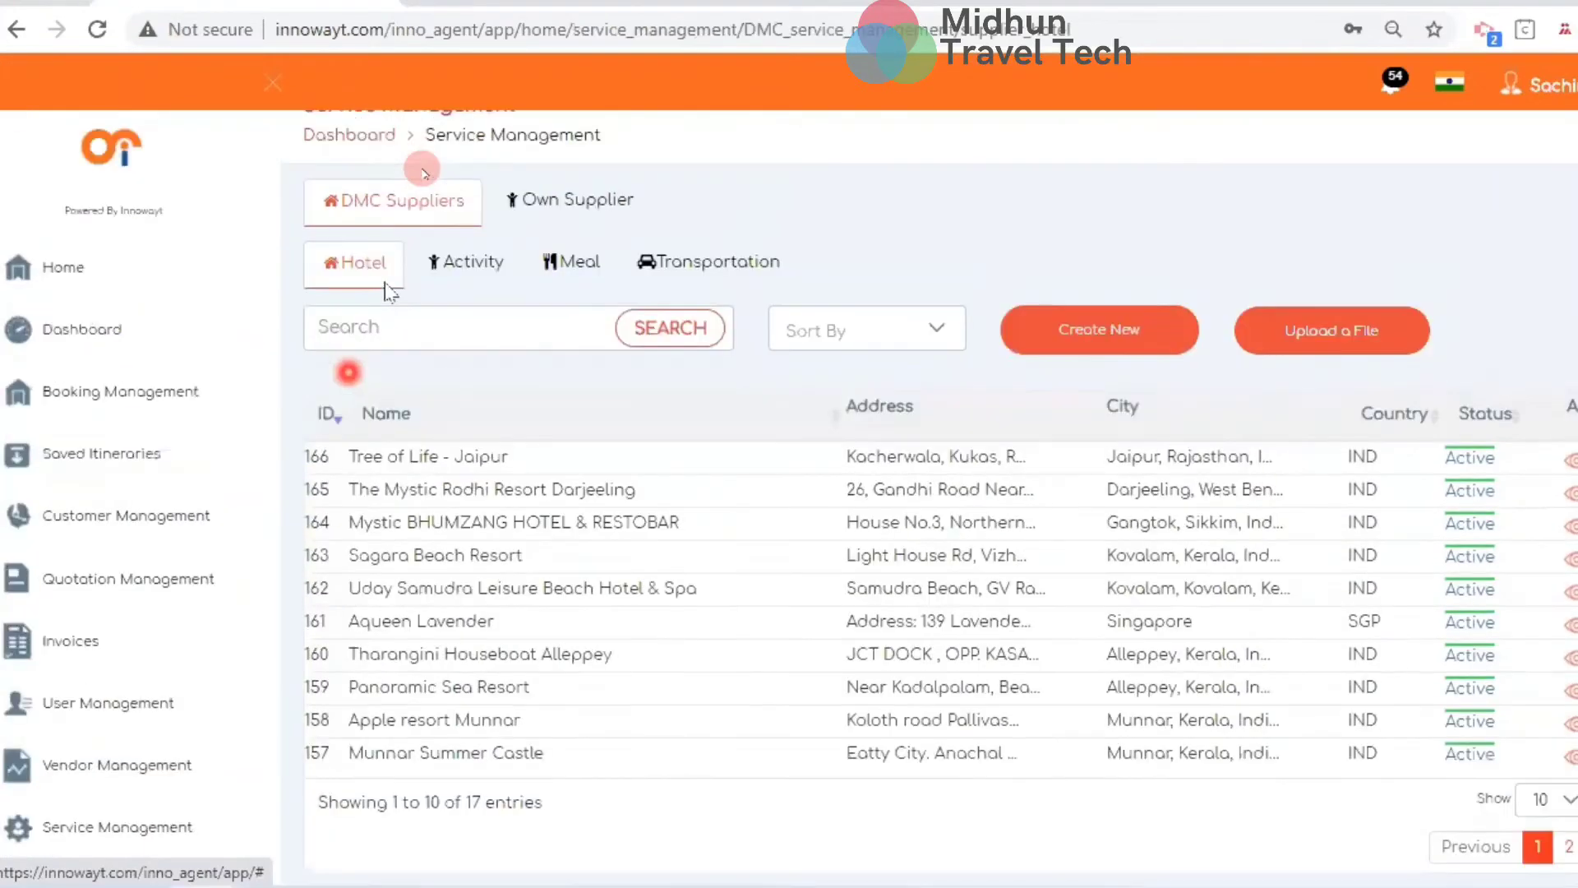
pyautogui.click(483, 298)
pyautogui.click(568, 308)
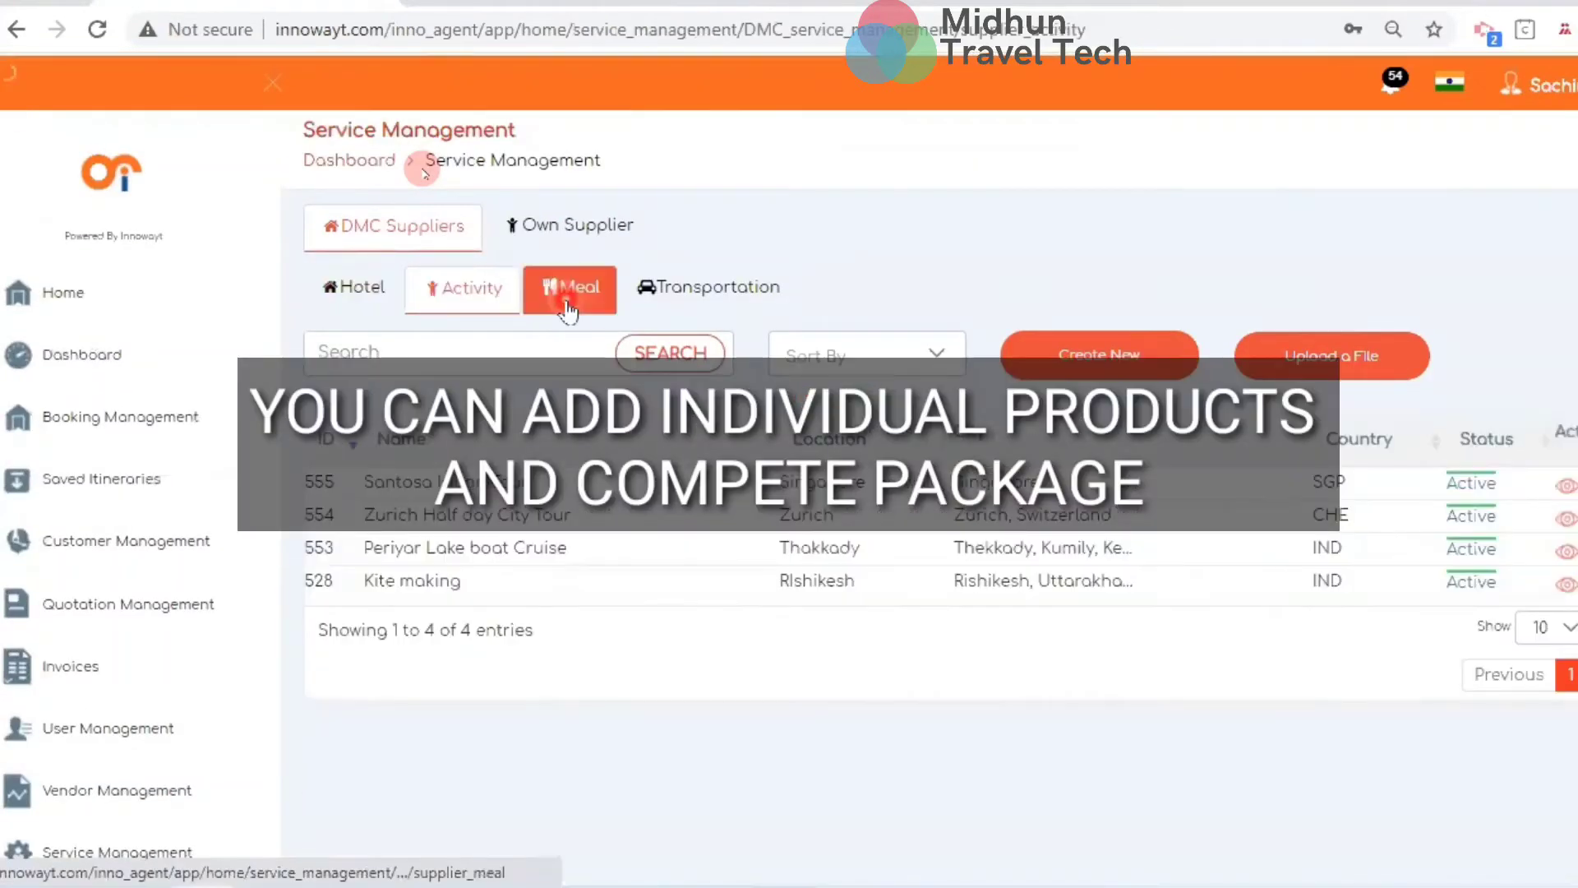
pyautogui.click(686, 309)
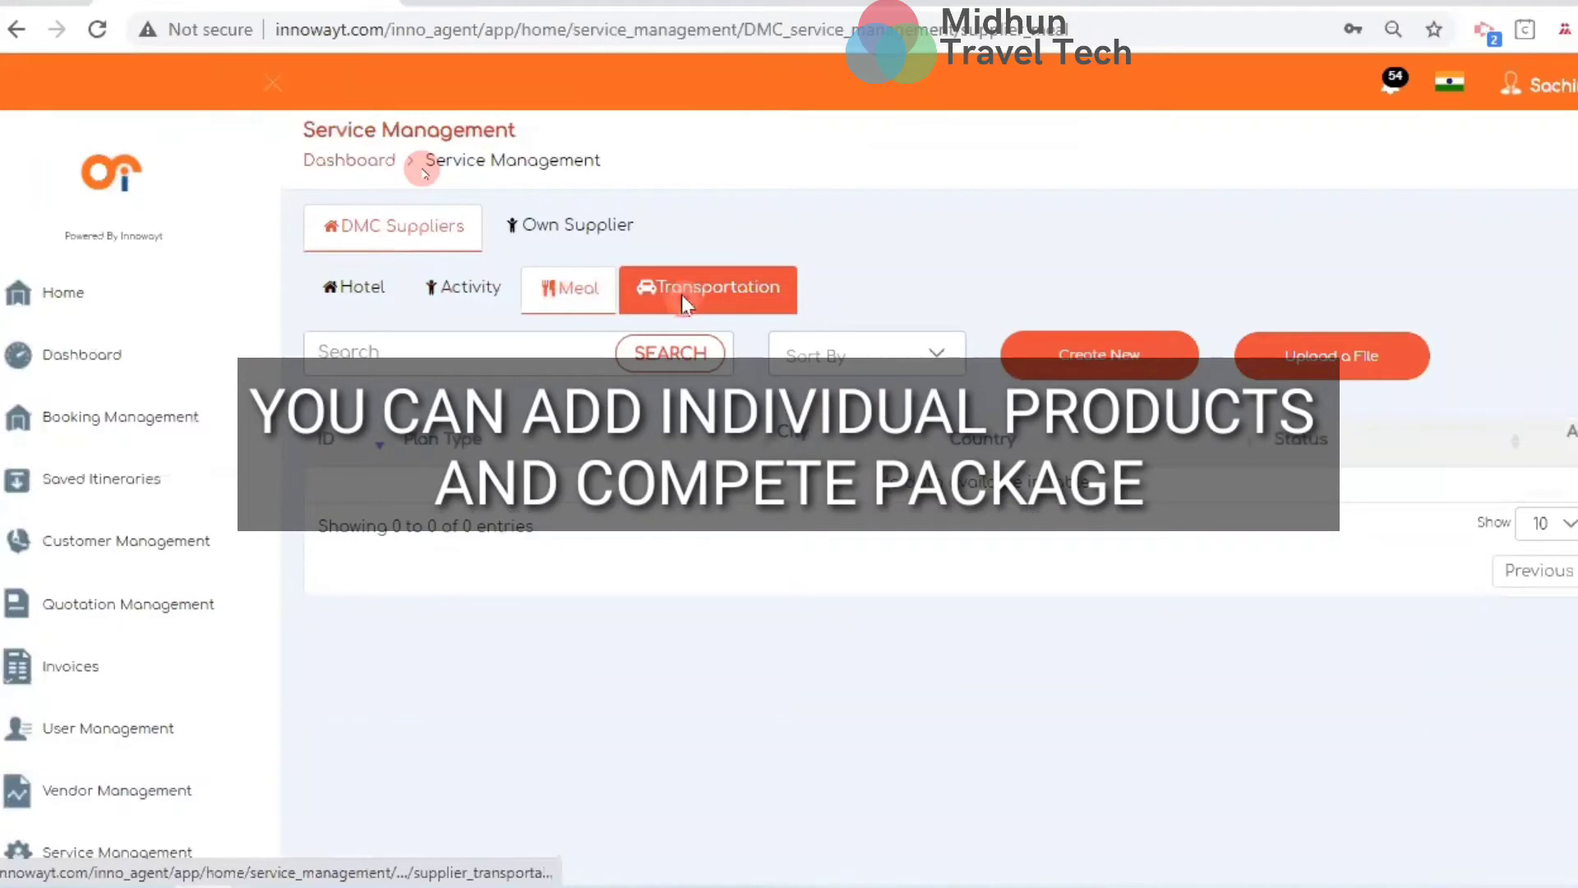
pyautogui.scroll(-4, 137, 773)
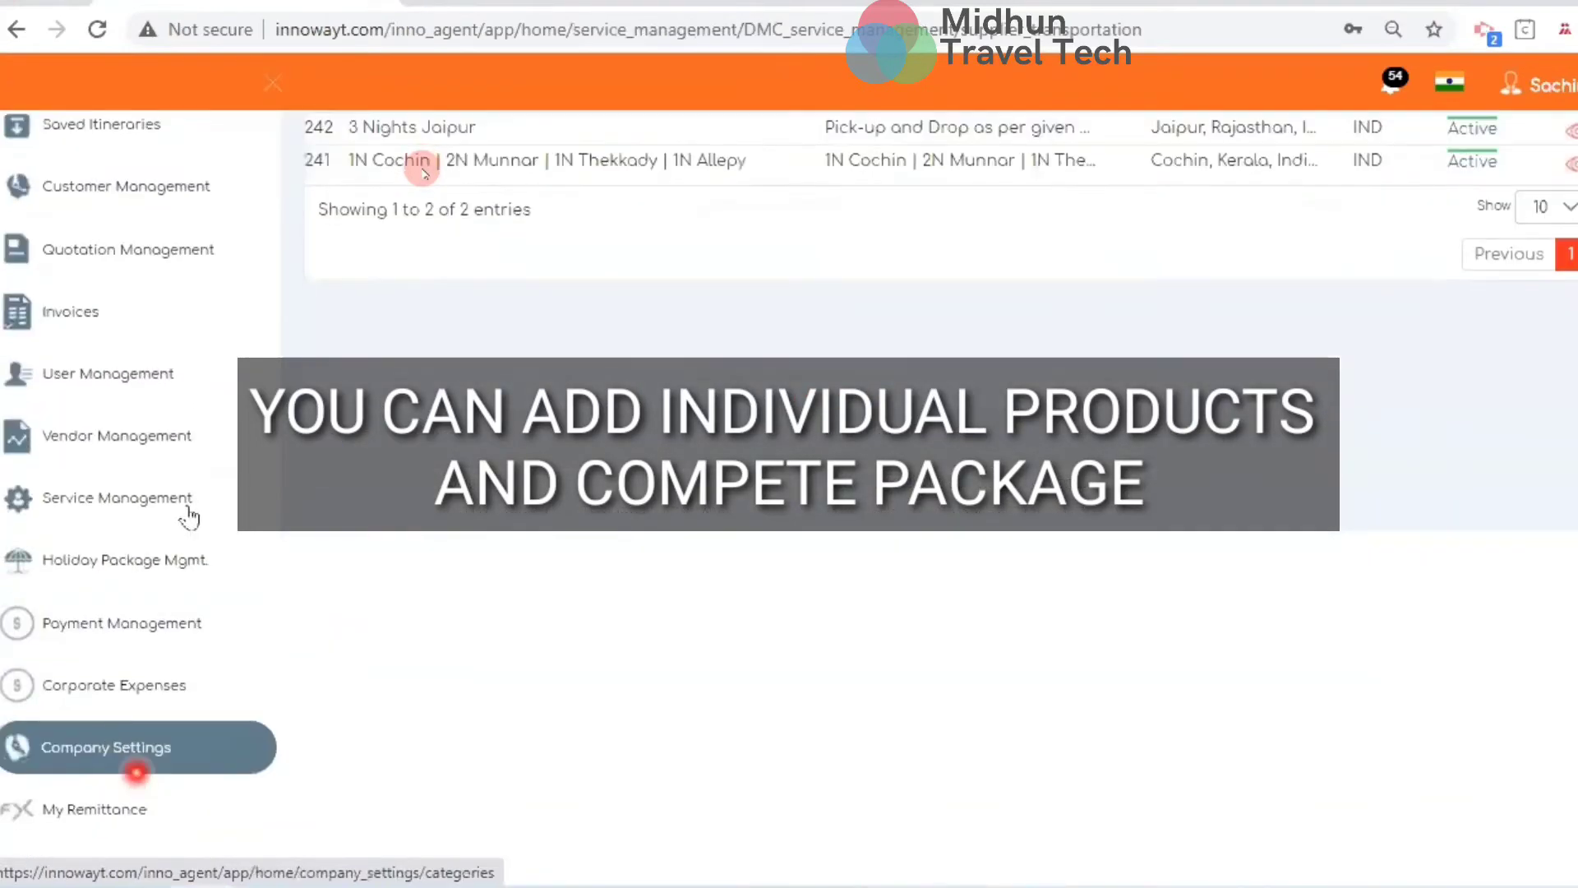
# Return to Holiday Package Management and edit the Exotic Andaman 6N 7D package (505)
pyautogui.click(199, 563)
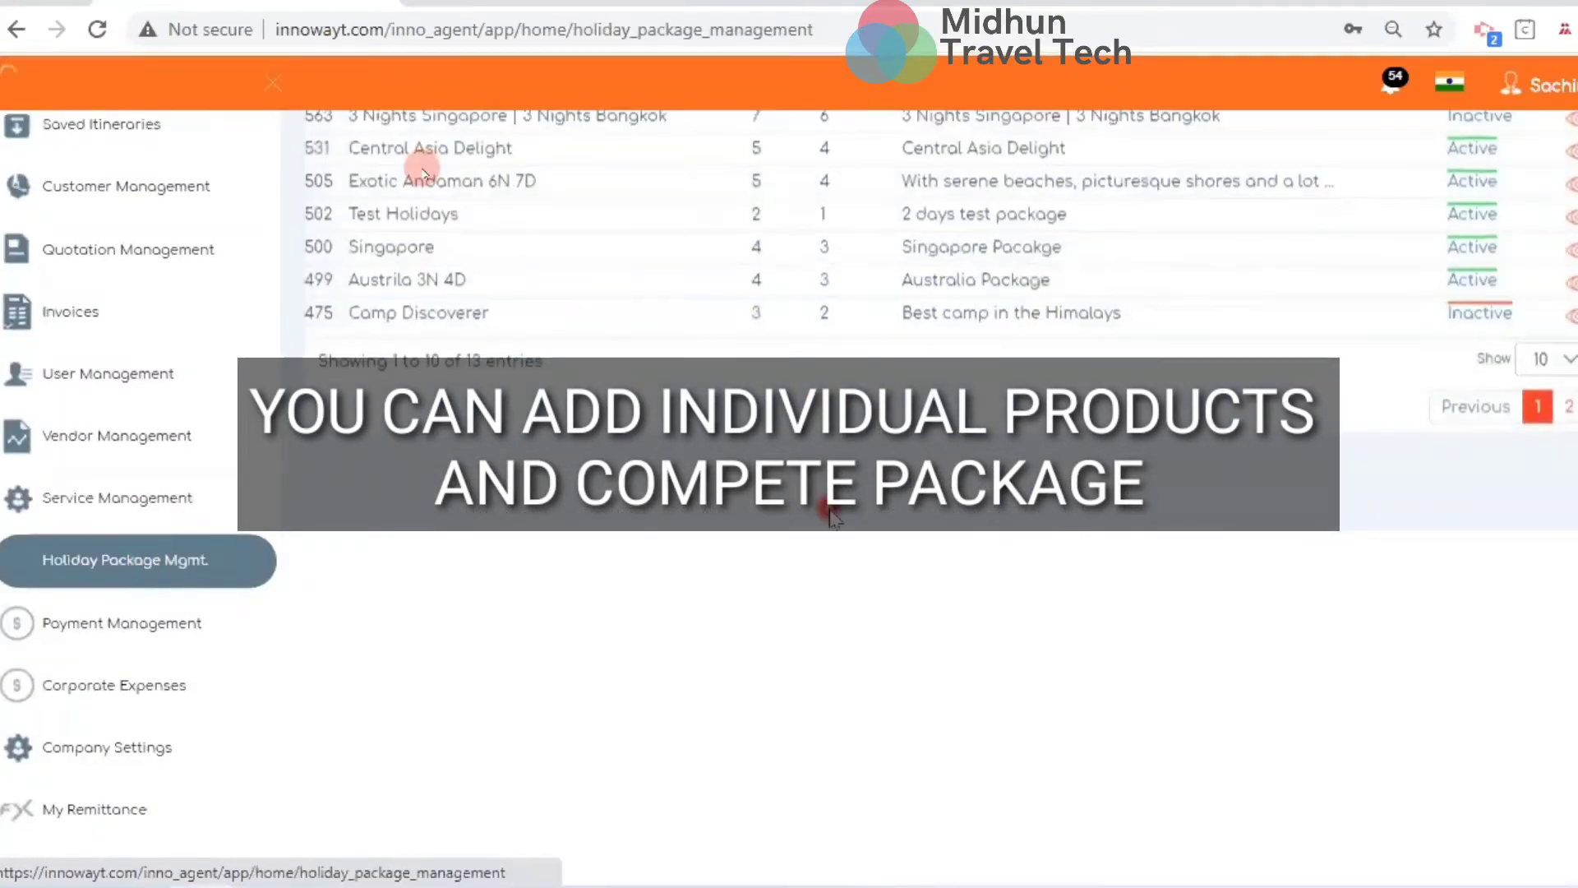
pyautogui.scroll(4, 834, 517)
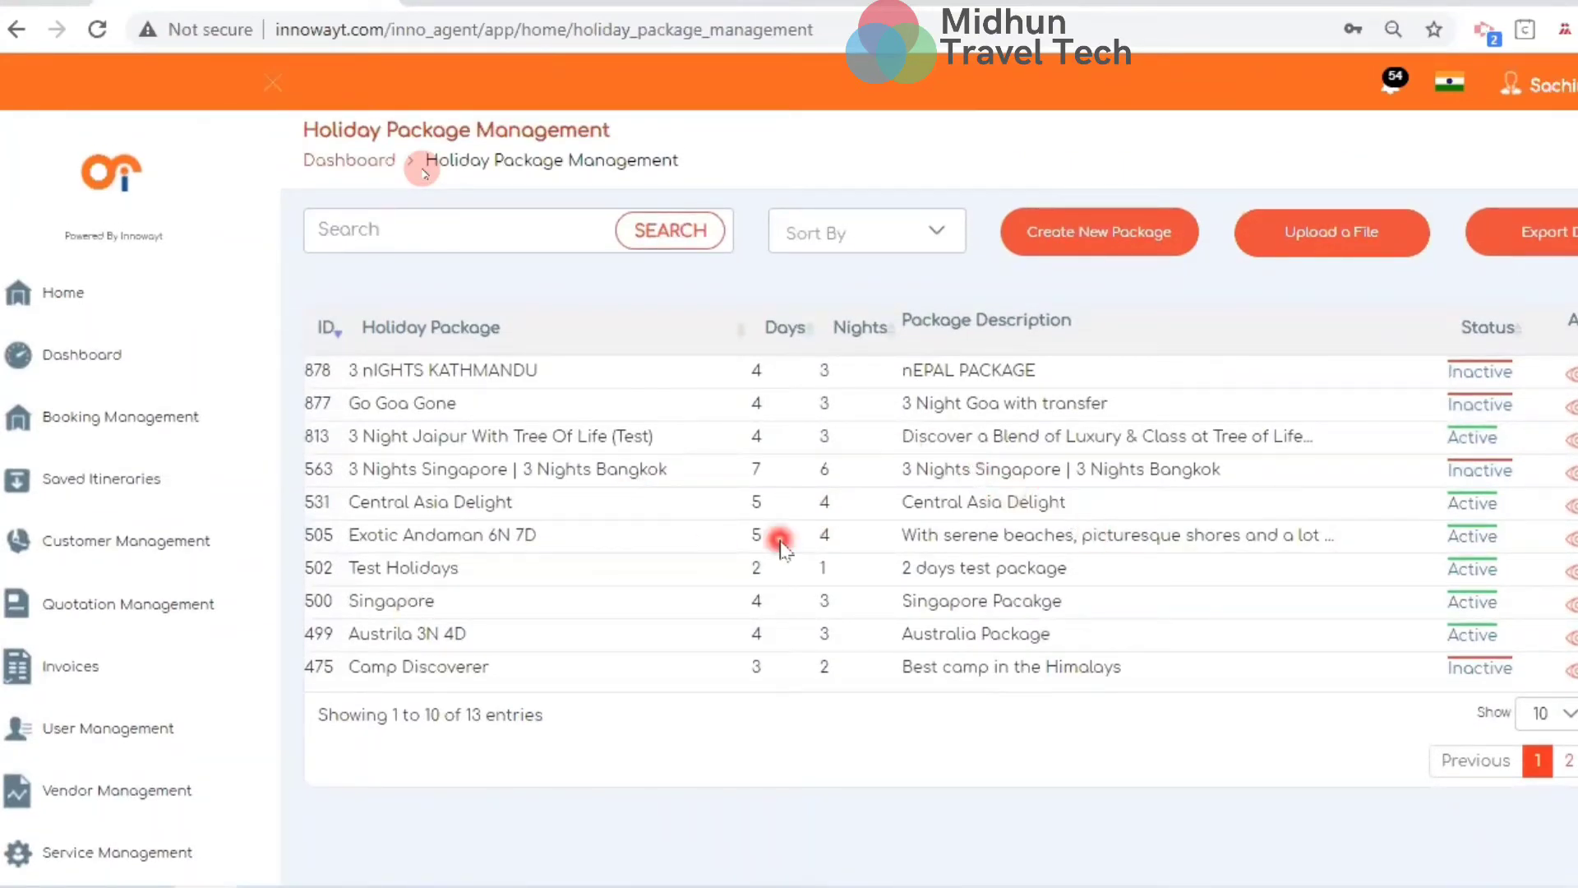
pyautogui.click(1575, 538)
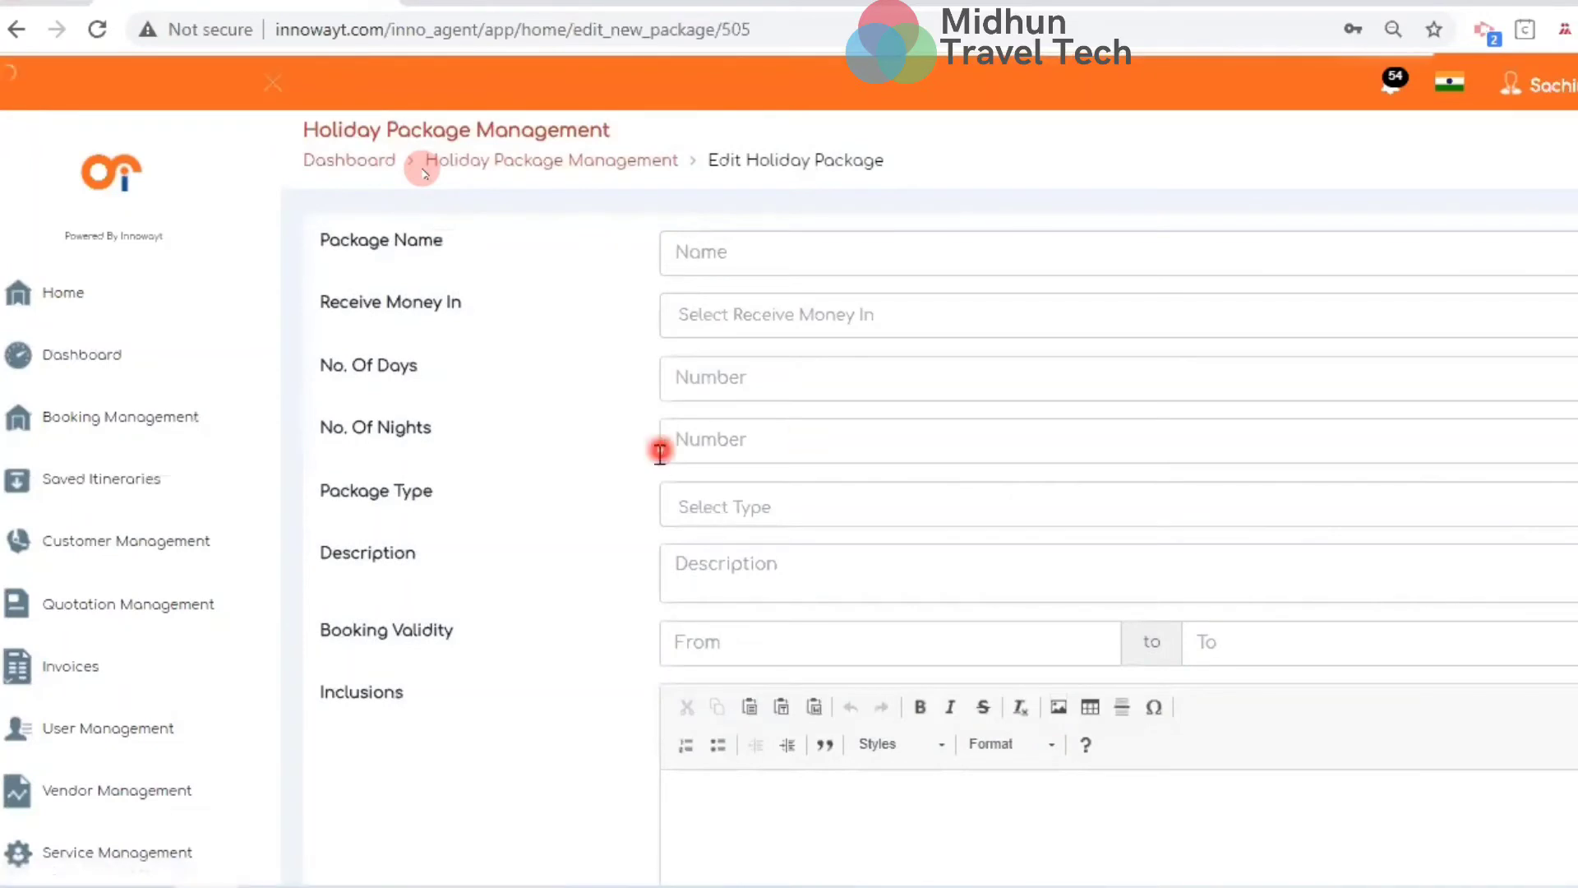
# Look through the Exotic Andaman 6N 7D days, rates and images, then discard without saving
pyautogui.click(270, 83)
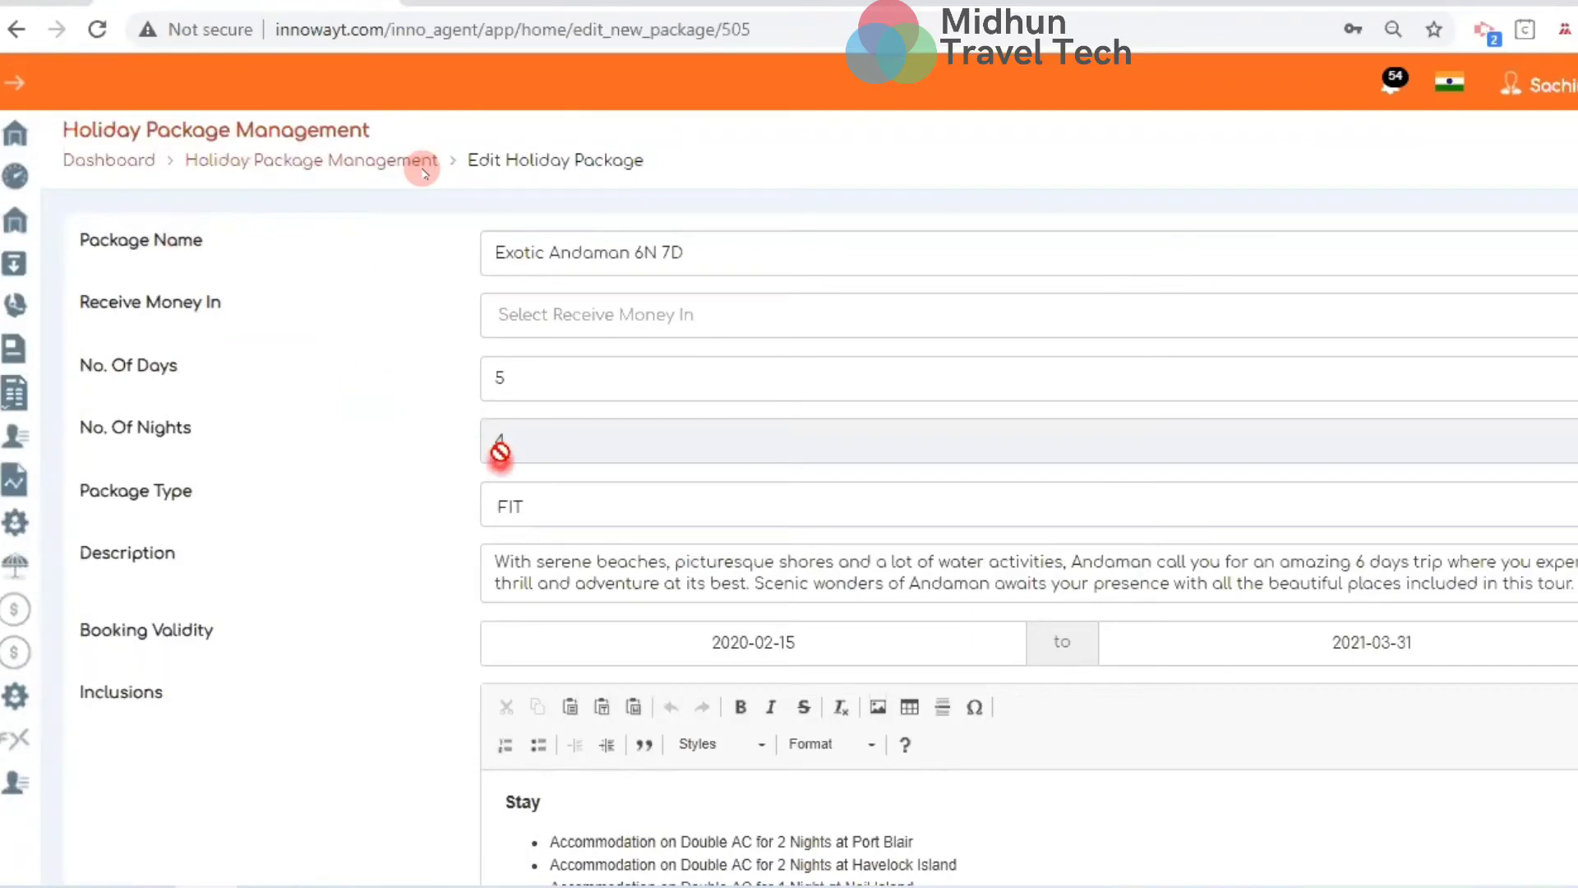
pyautogui.scroll(-6, 591, 586)
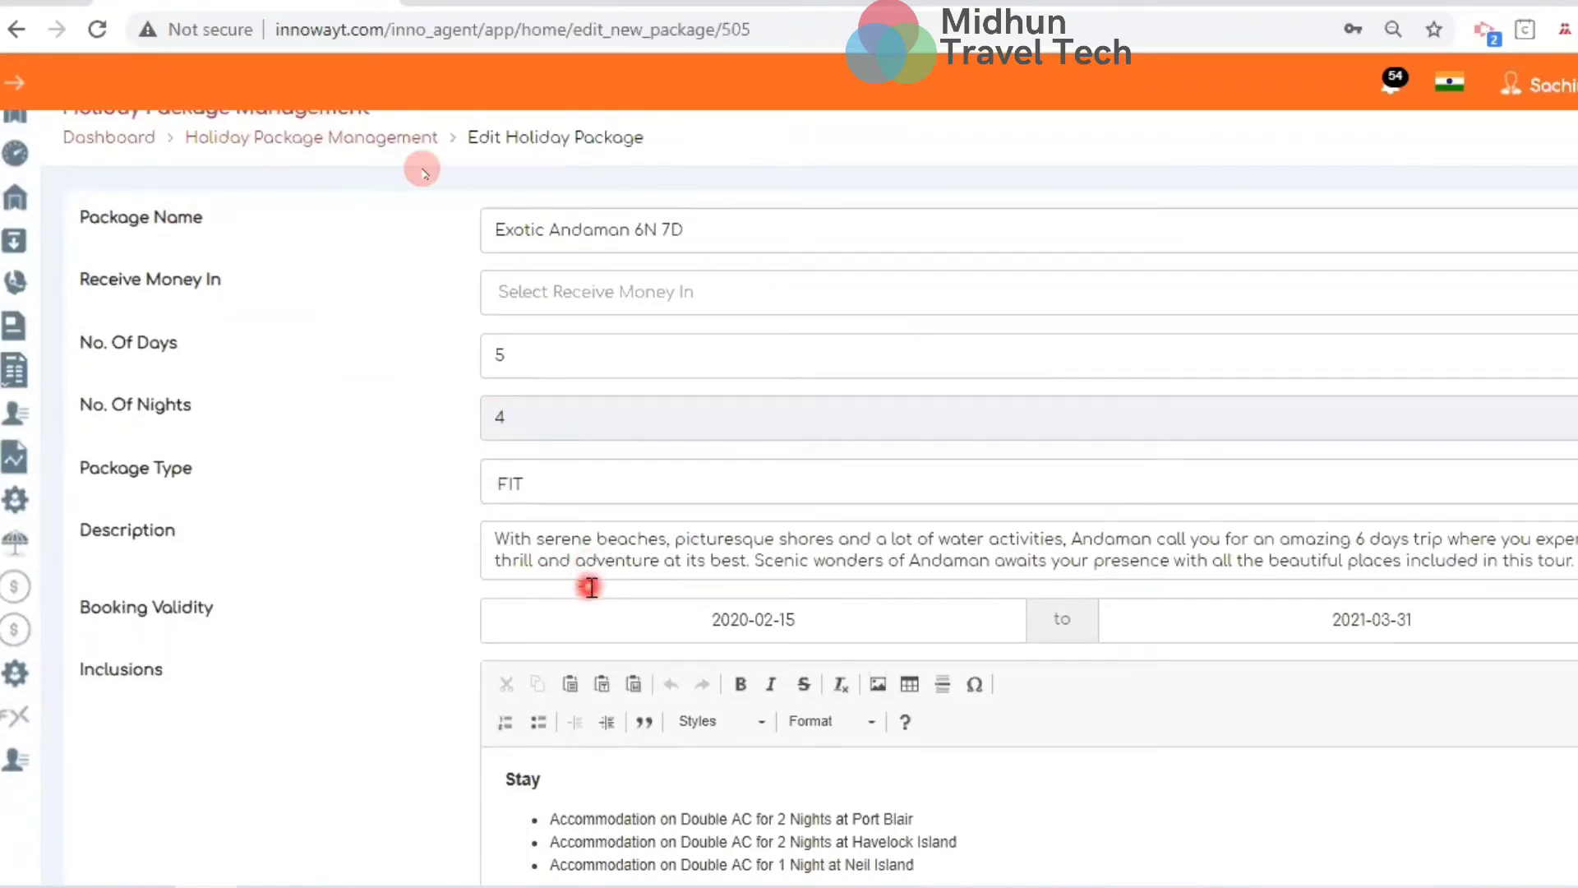
pyautogui.scroll(-9, 591, 586)
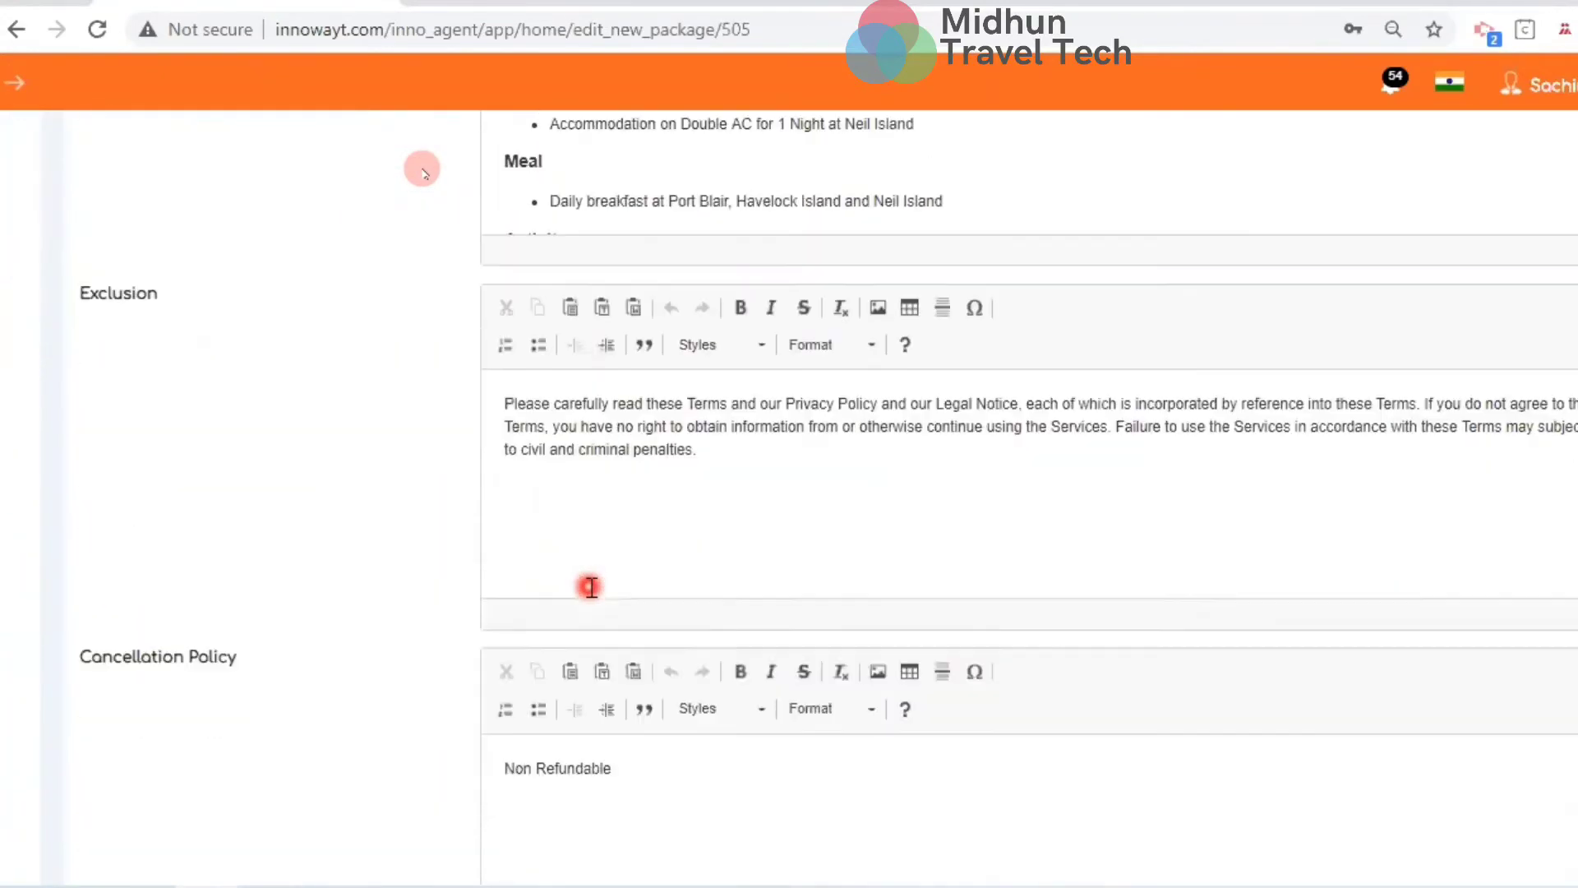
pyautogui.scroll(-9, 591, 586)
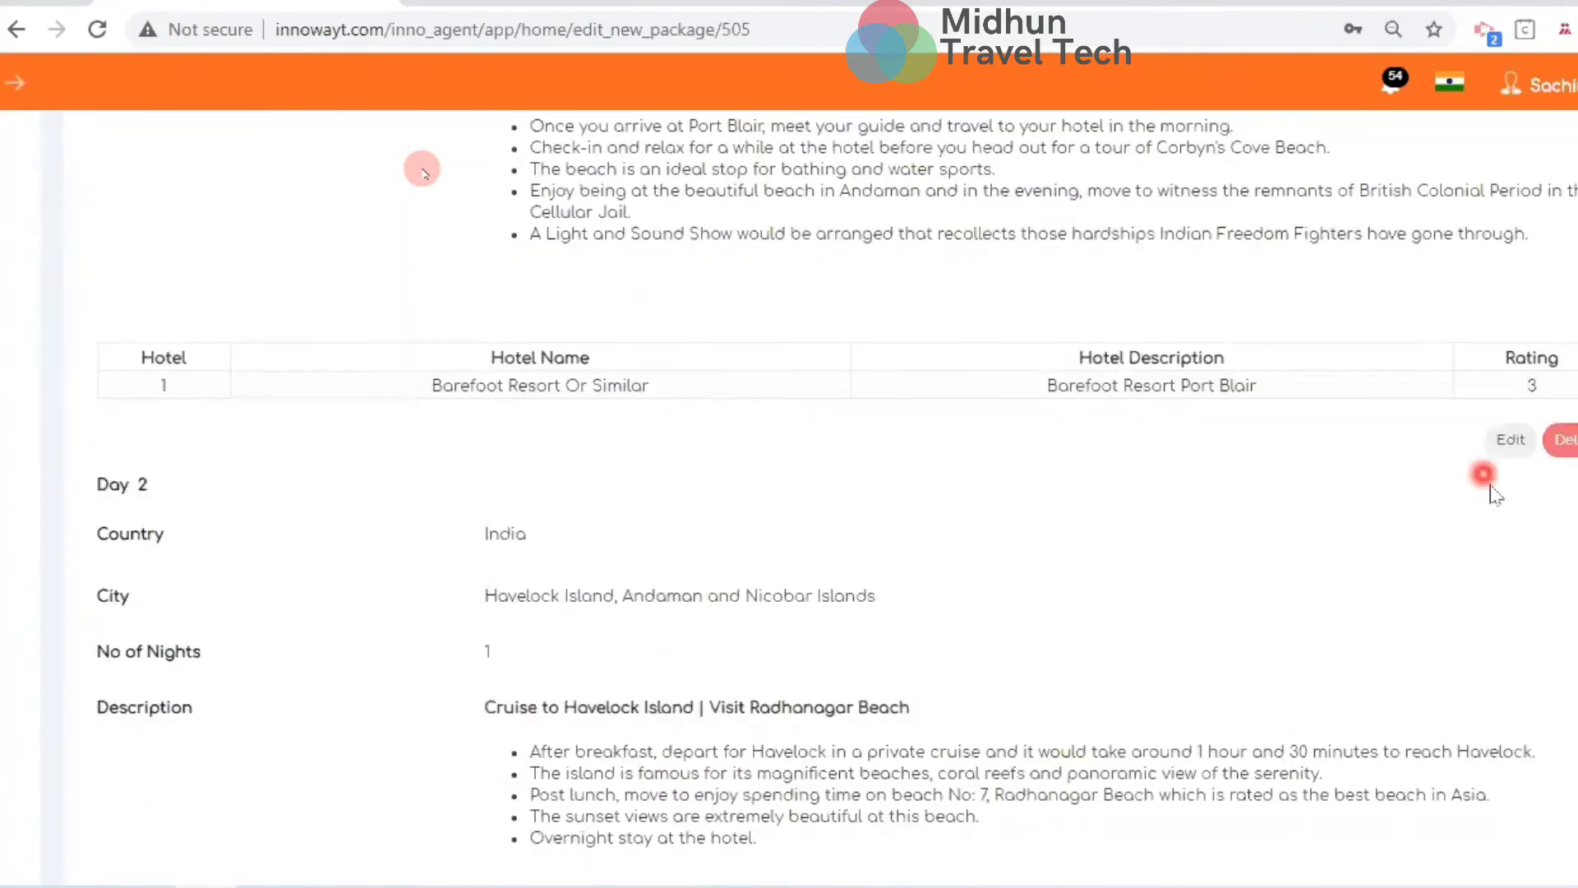
pyautogui.scroll(-3, 924, 530)
pyautogui.scroll(-20, 924, 536)
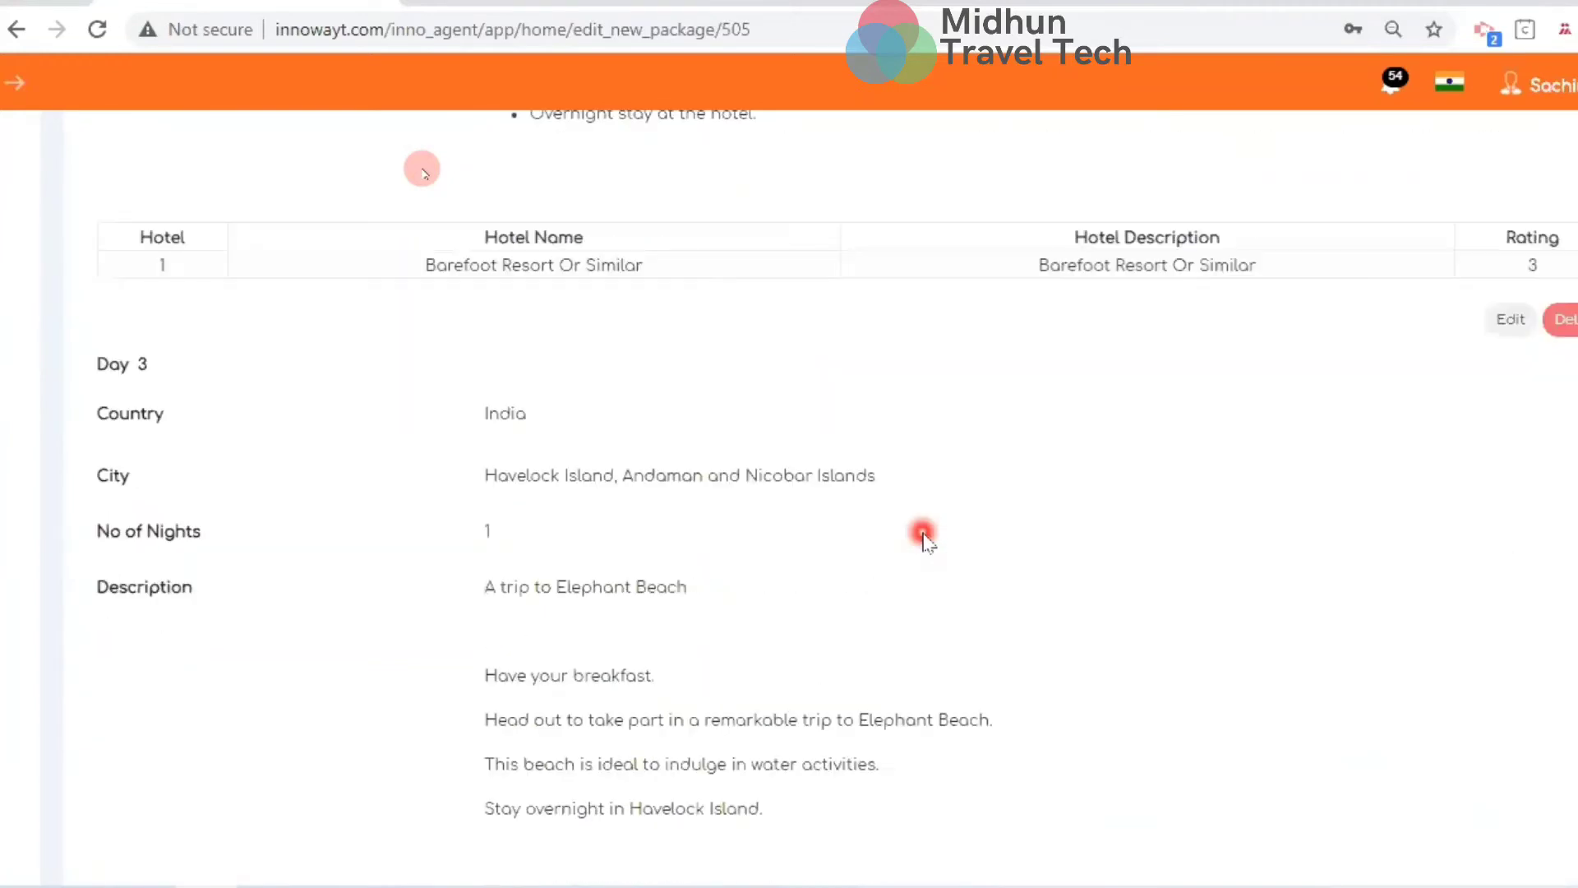
pyautogui.scroll(-10, 924, 536)
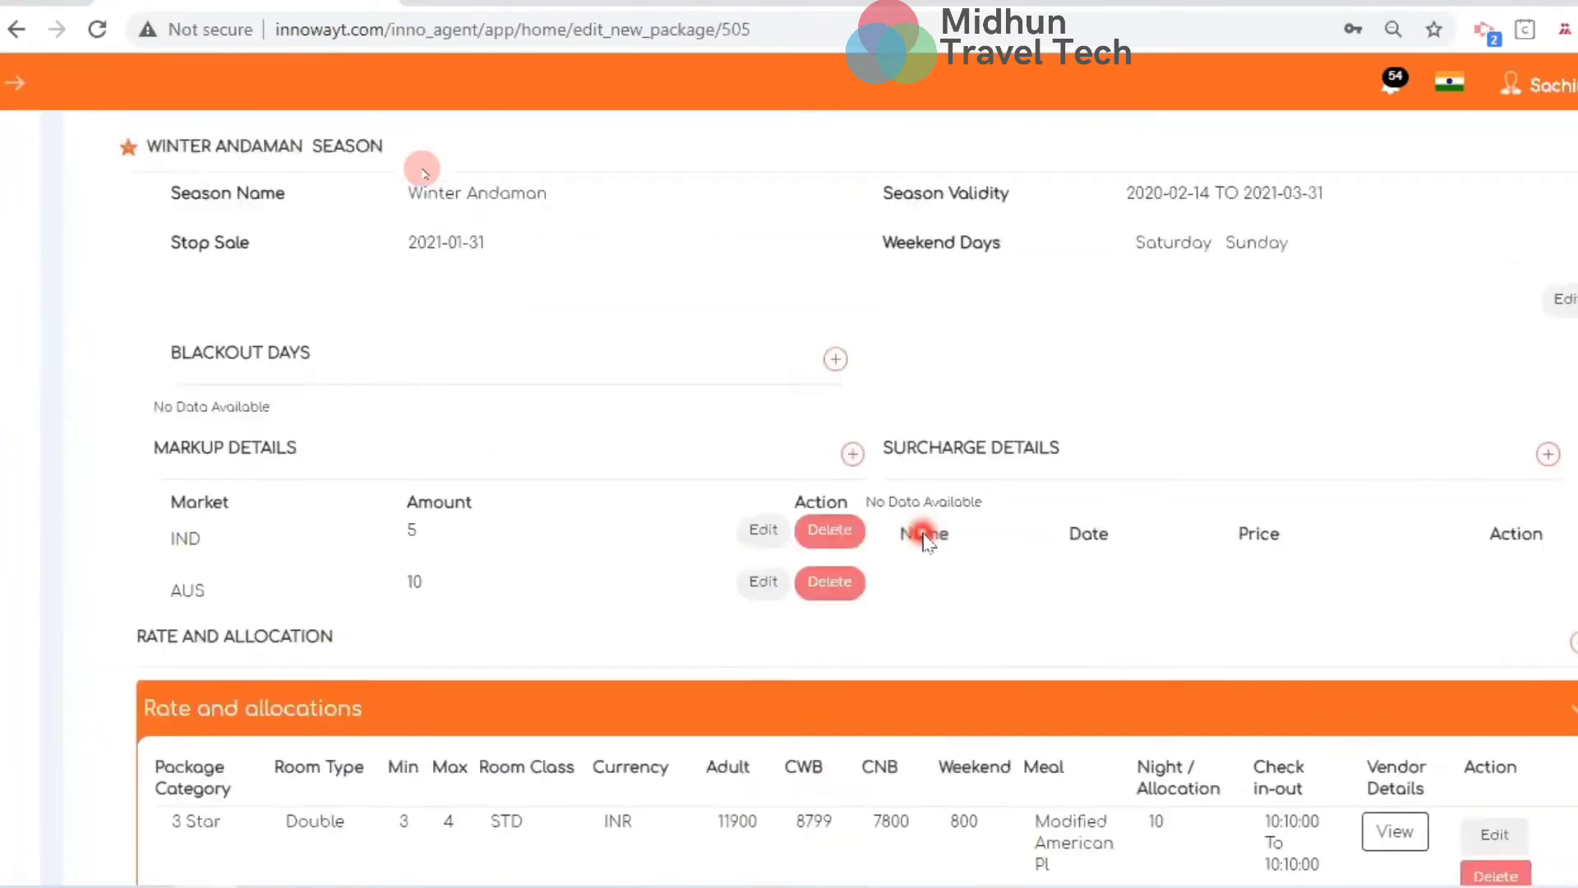
pyautogui.scroll(4, 924, 536)
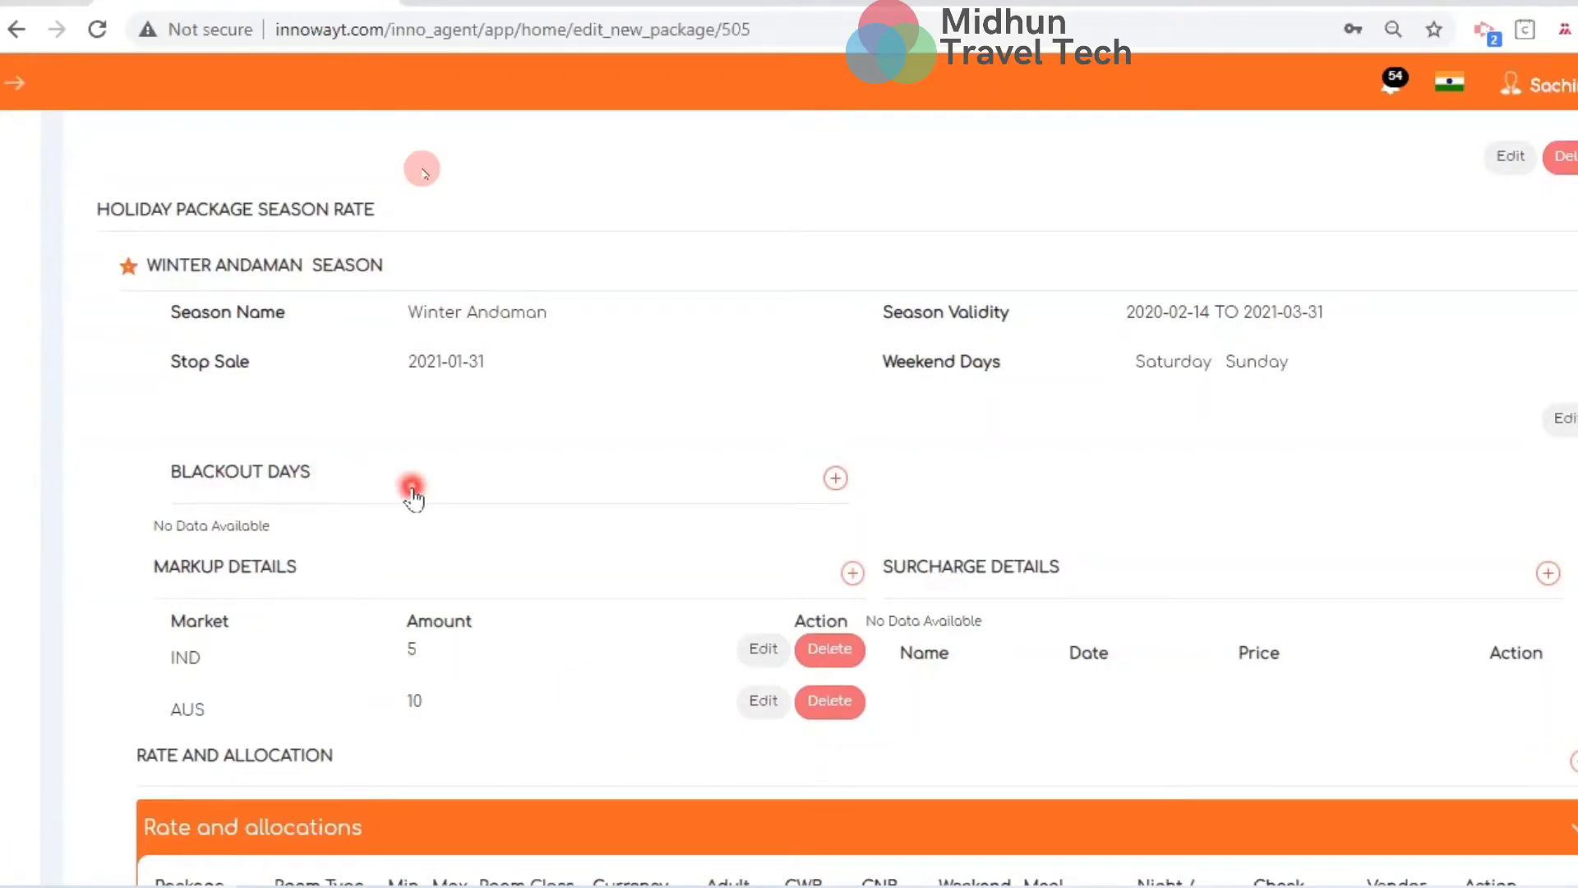
pyautogui.scroll(-3, 298, 608)
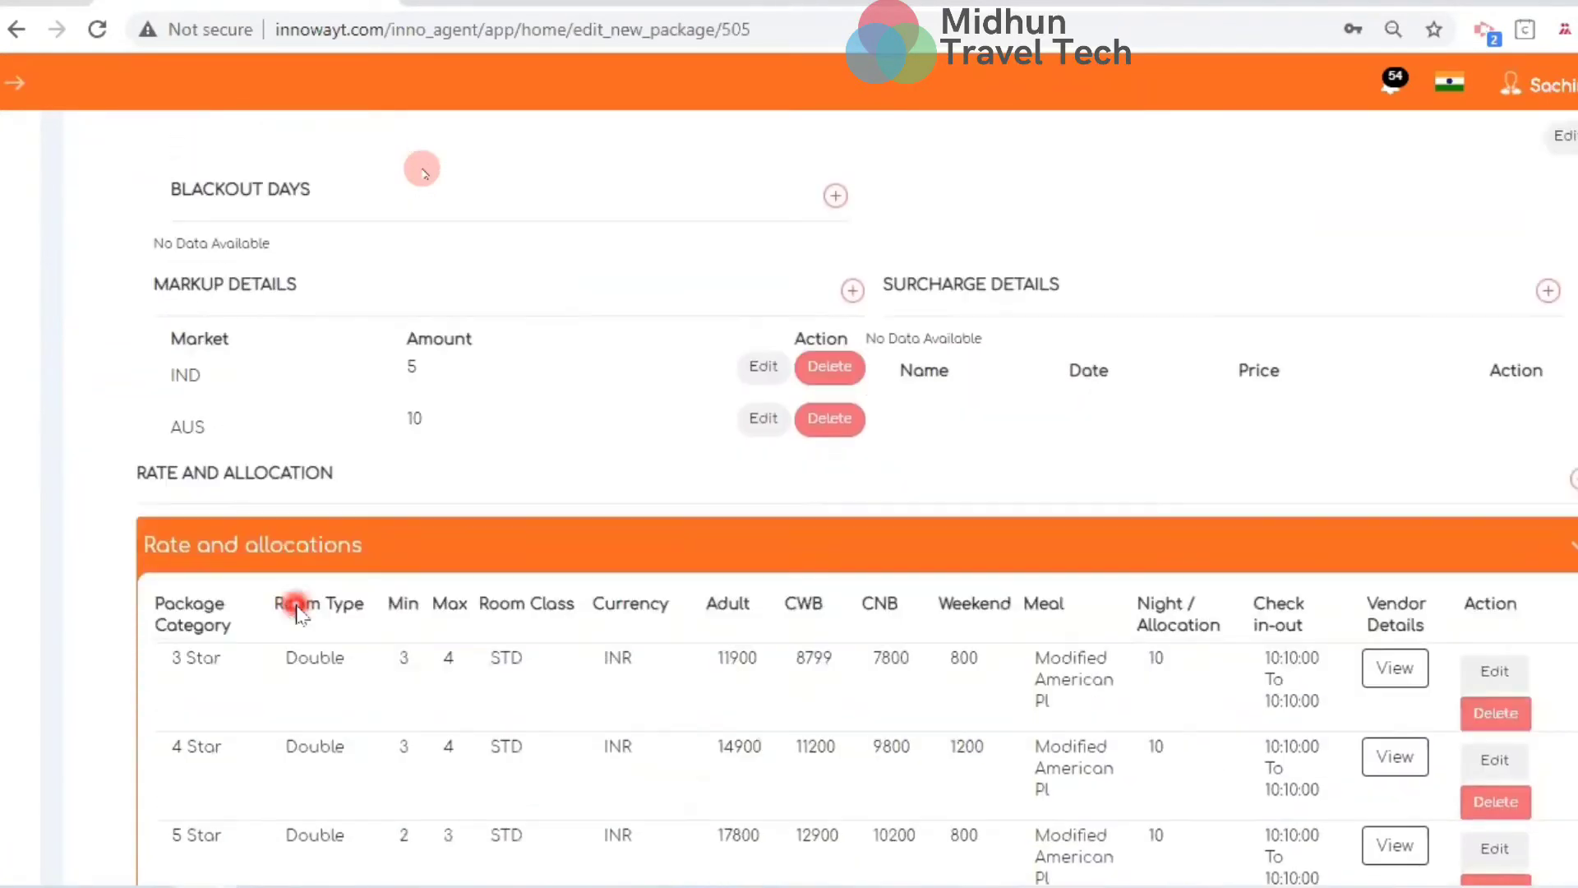
pyautogui.scroll(-2, 298, 612)
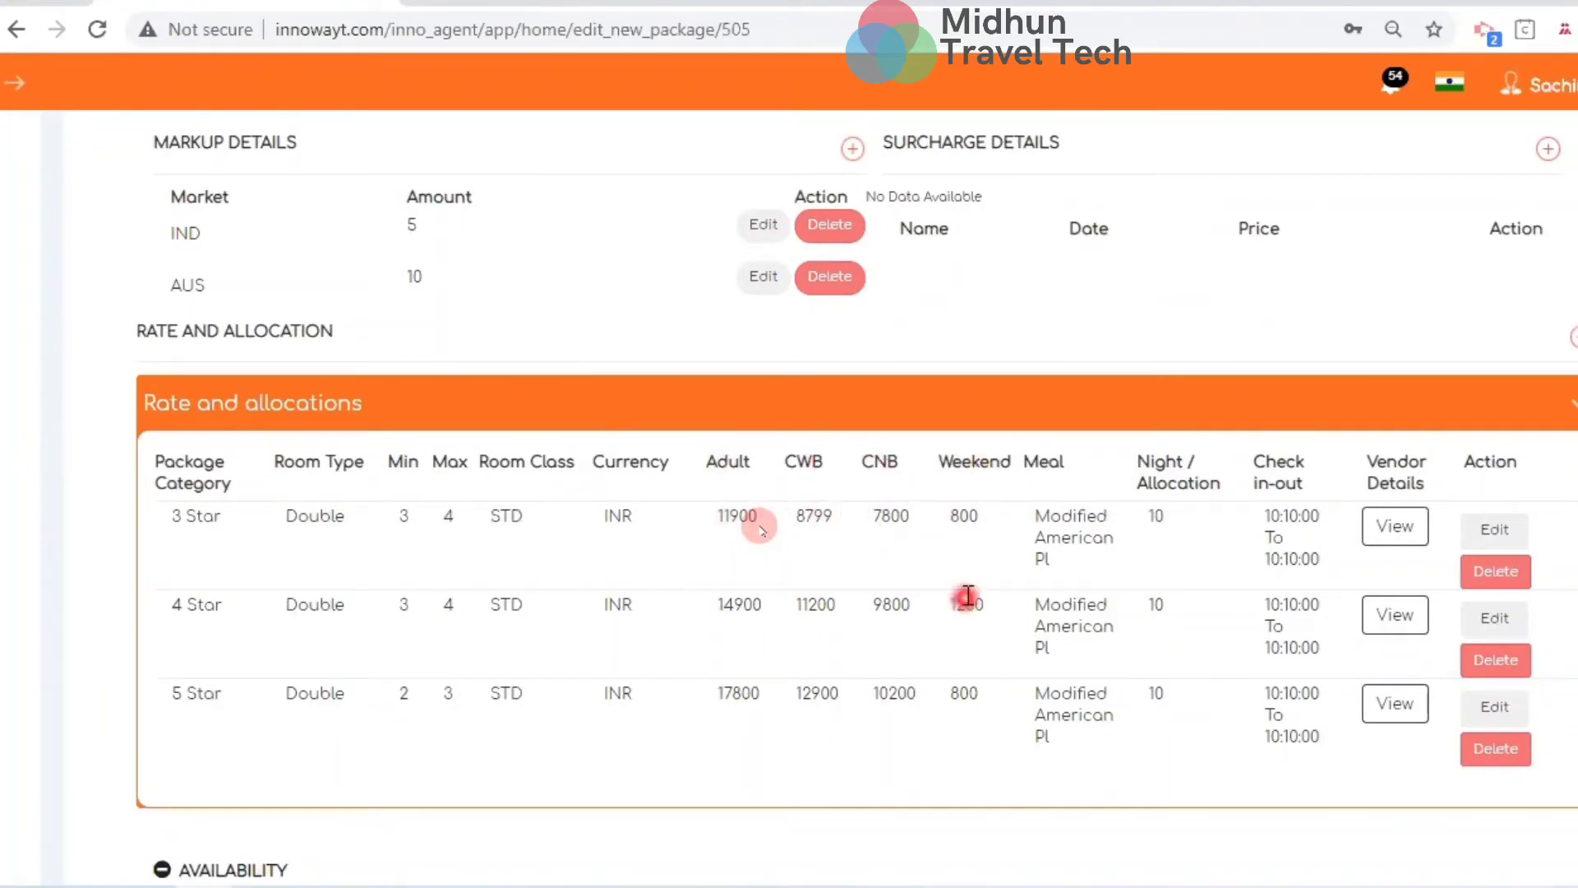
pyautogui.scroll(-10, 1039, 727)
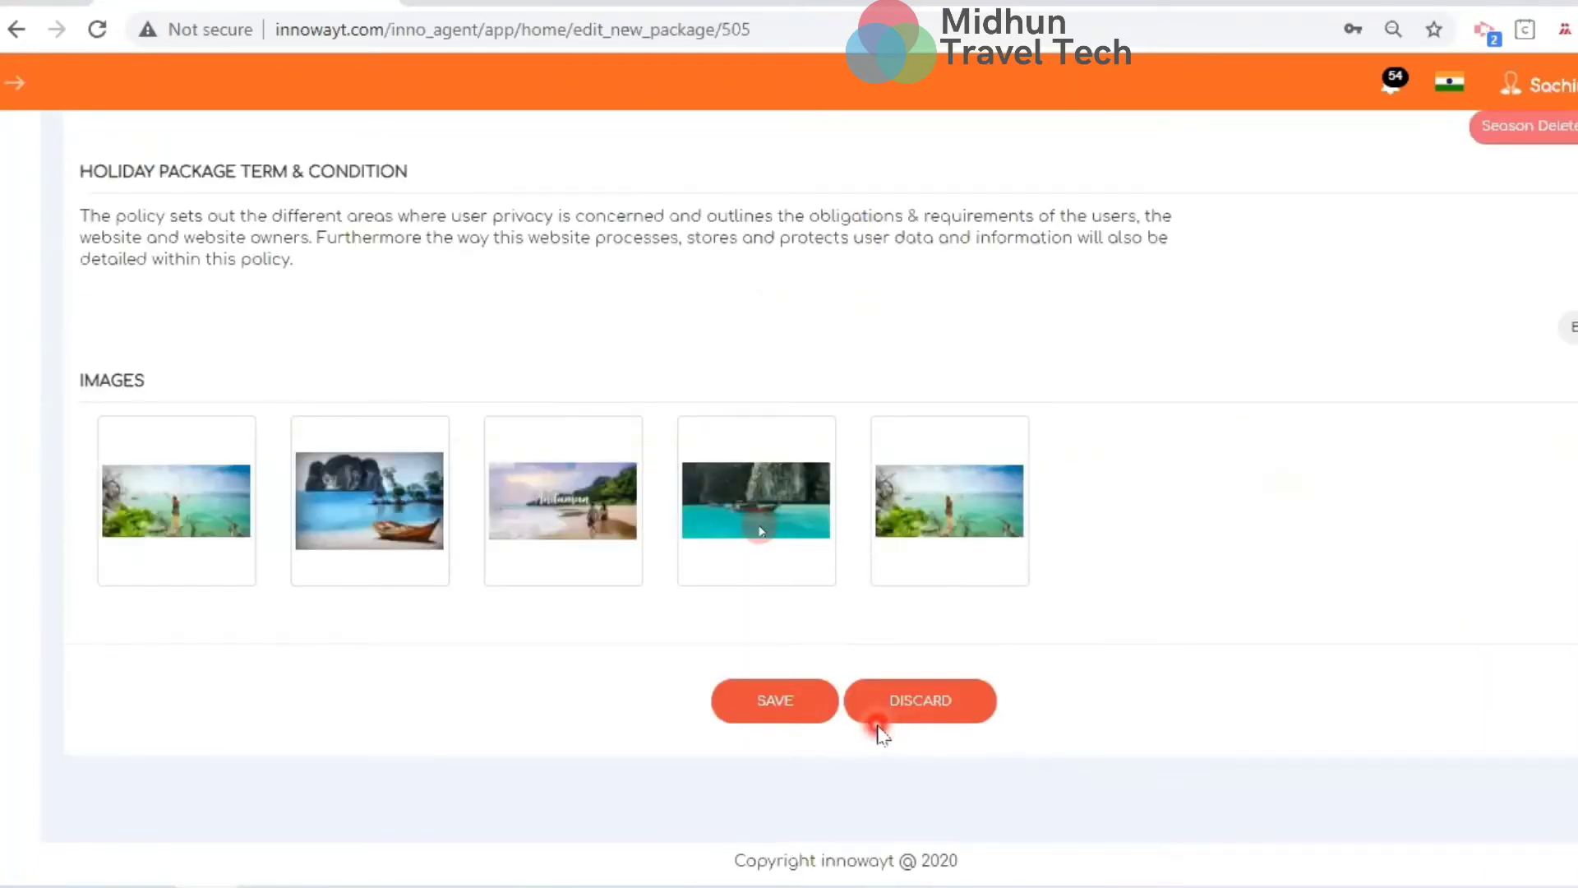
pyautogui.scroll(3, 925, 551)
pyautogui.scroll(-3, 927, 554)
pyautogui.click(890, 728)
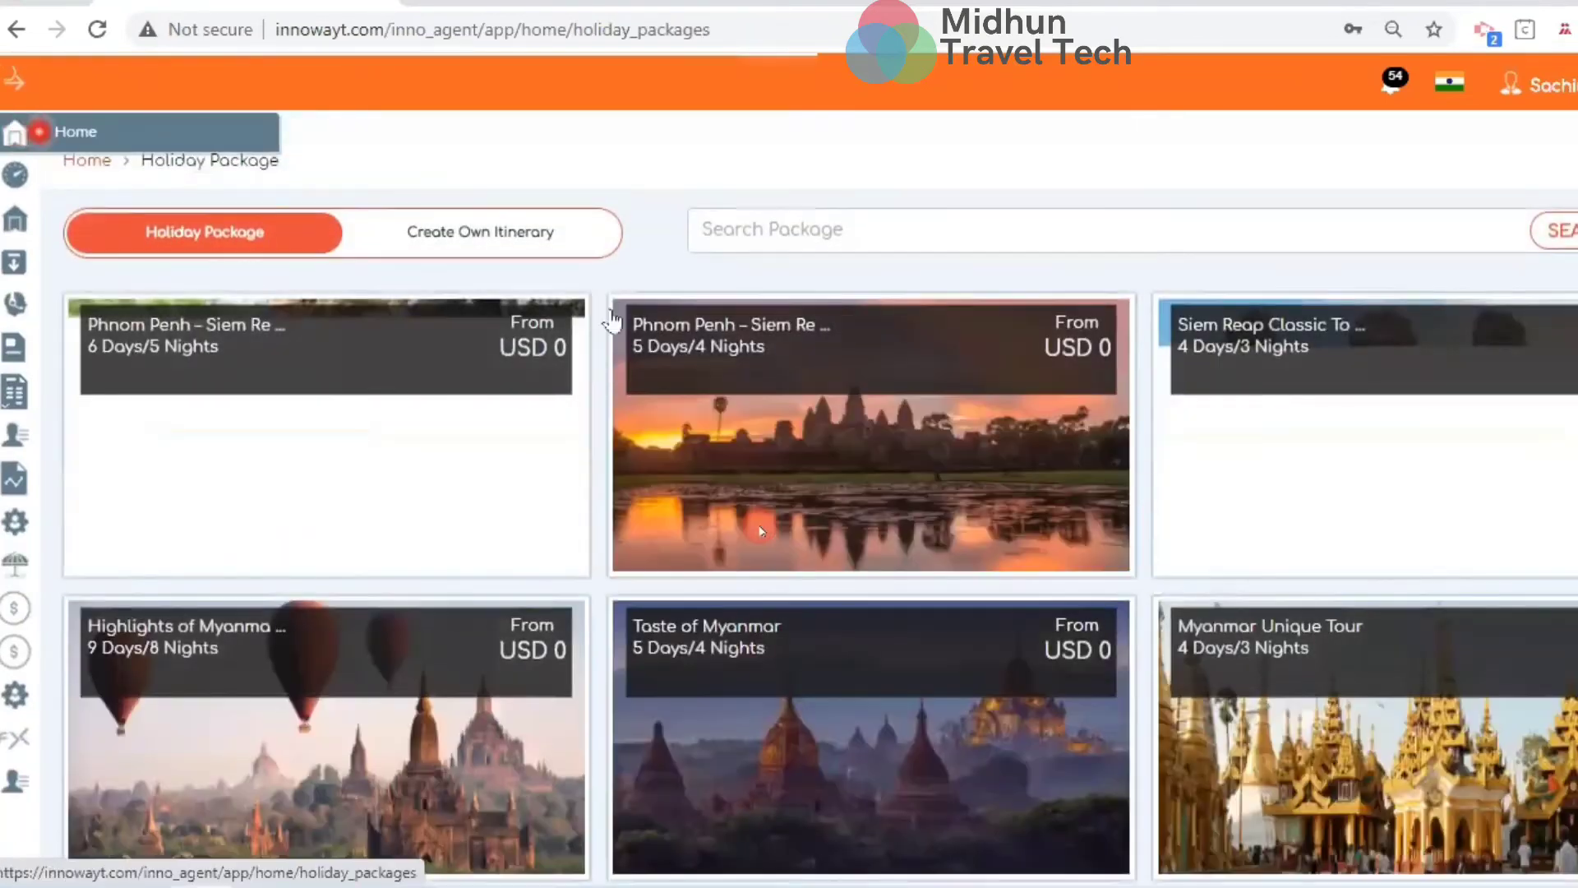
# Search holiday packages for 'exotic andaman' and open its details
pyautogui.click(761, 244)
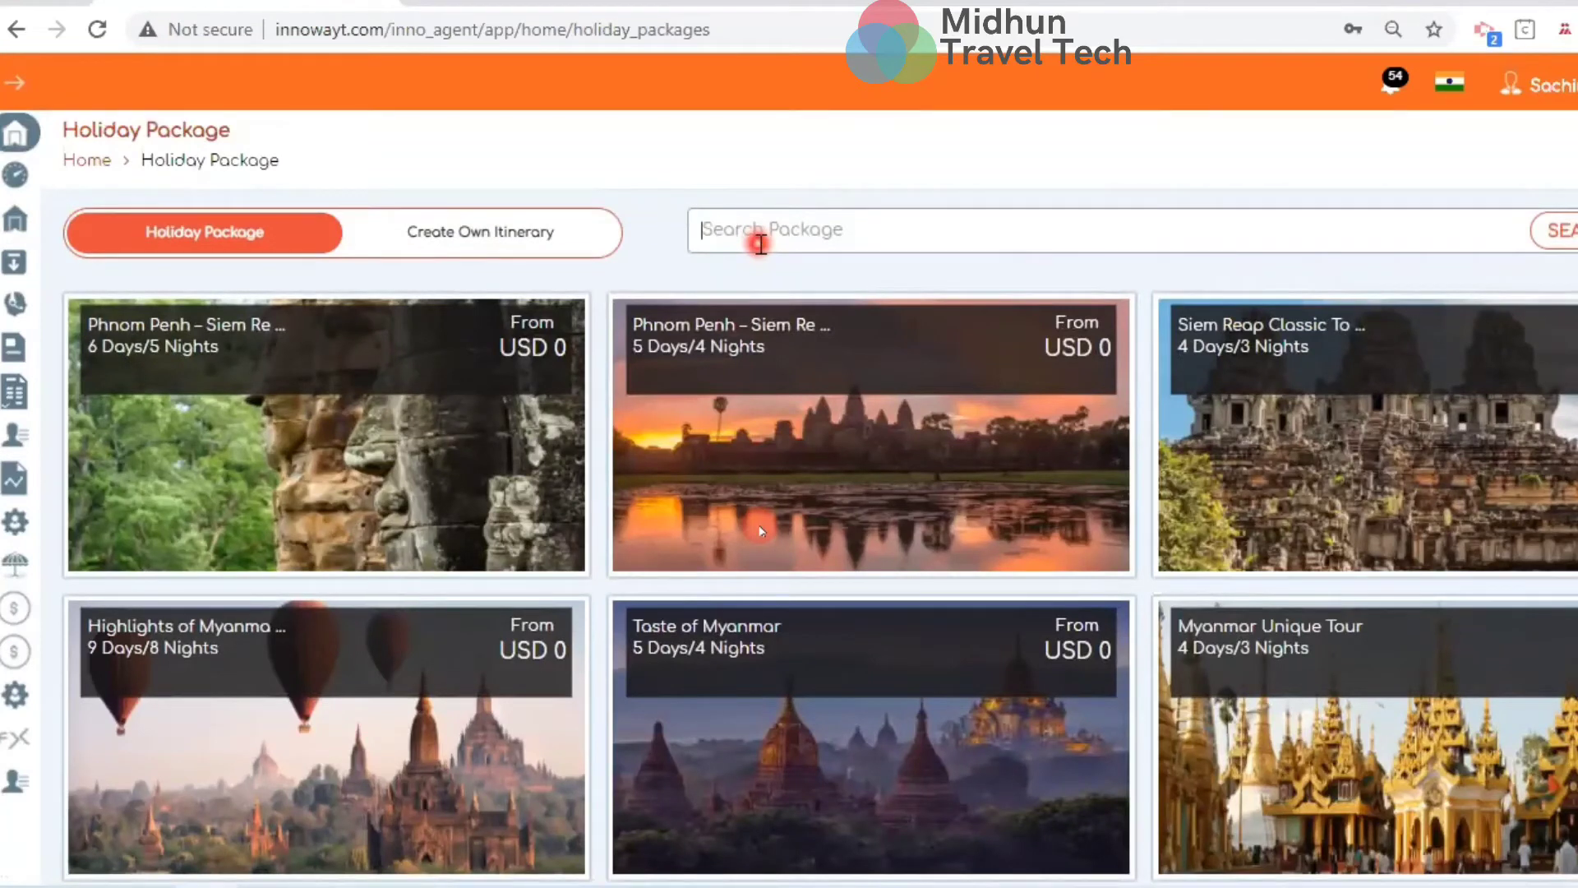
pyautogui.write('exot')
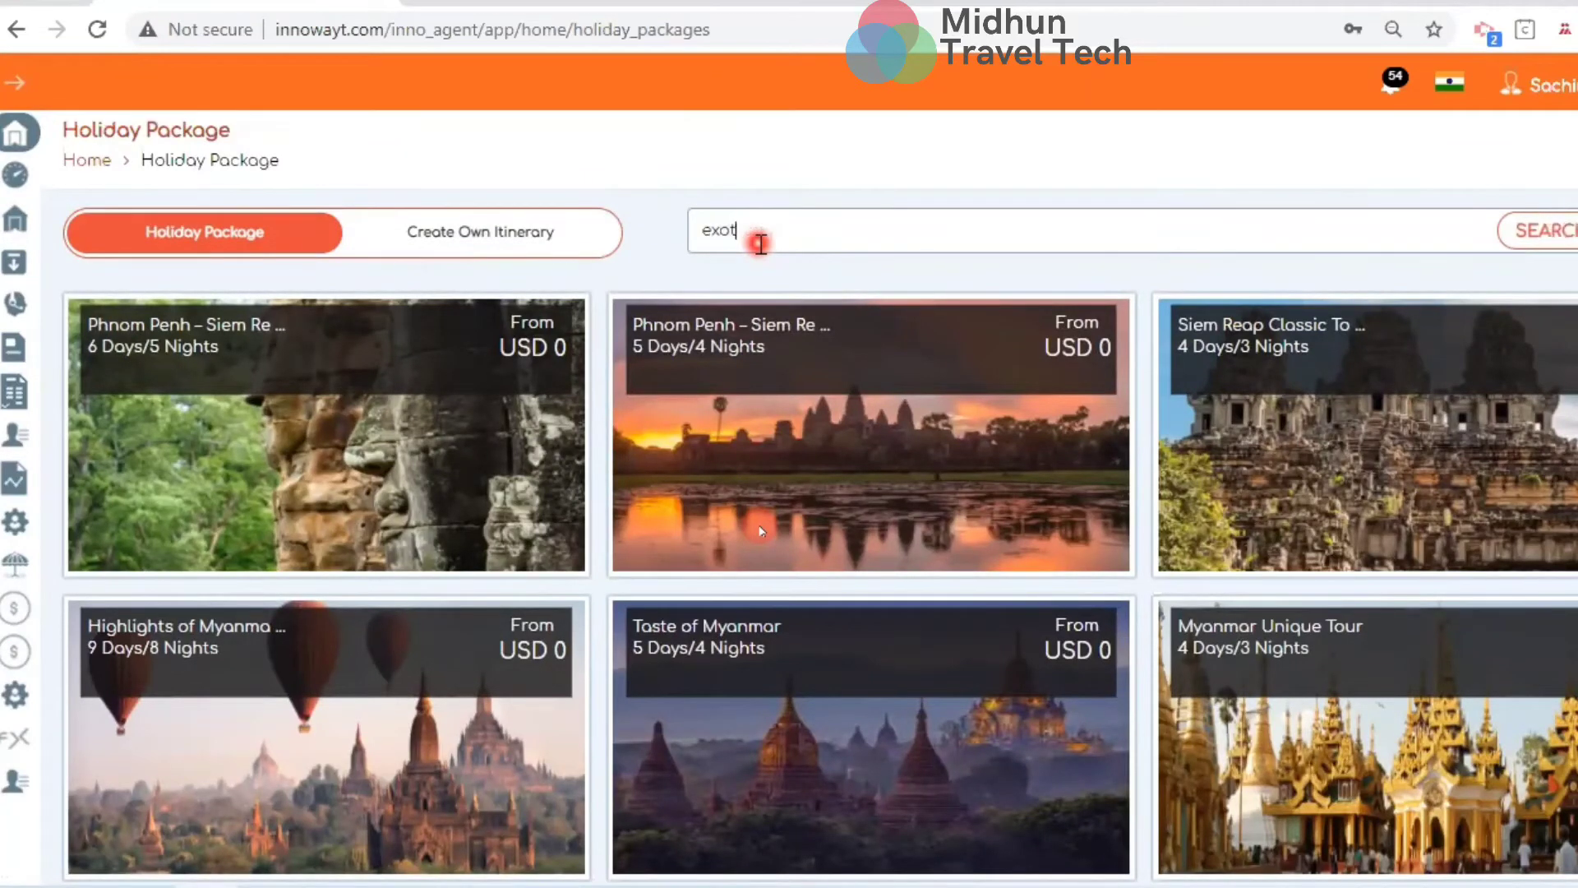
pyautogui.write('ic andaman')
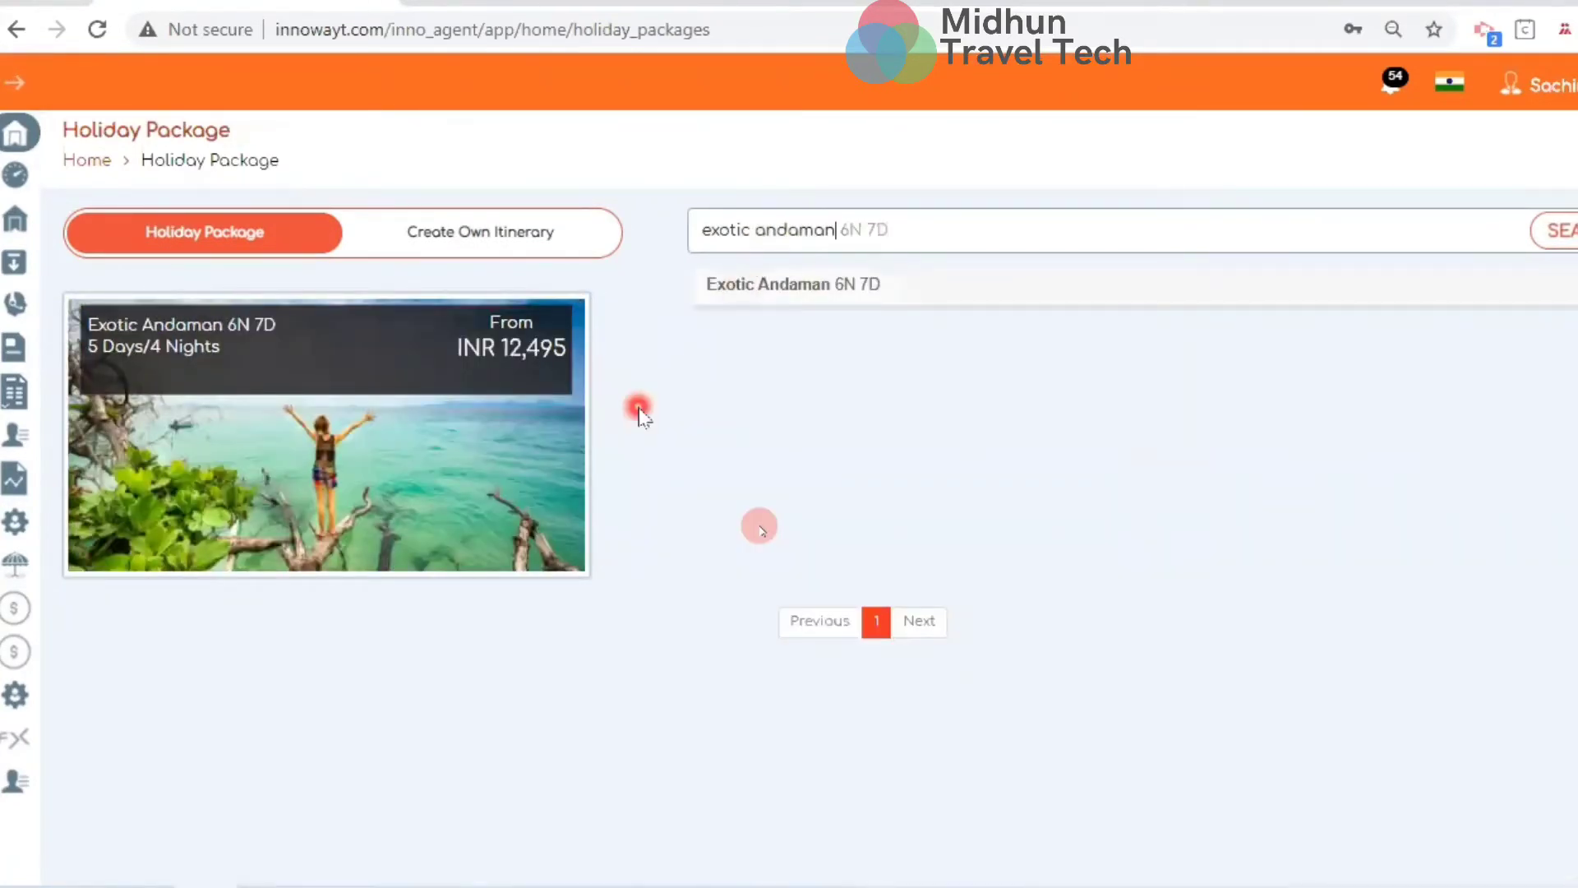
pyautogui.click(470, 421)
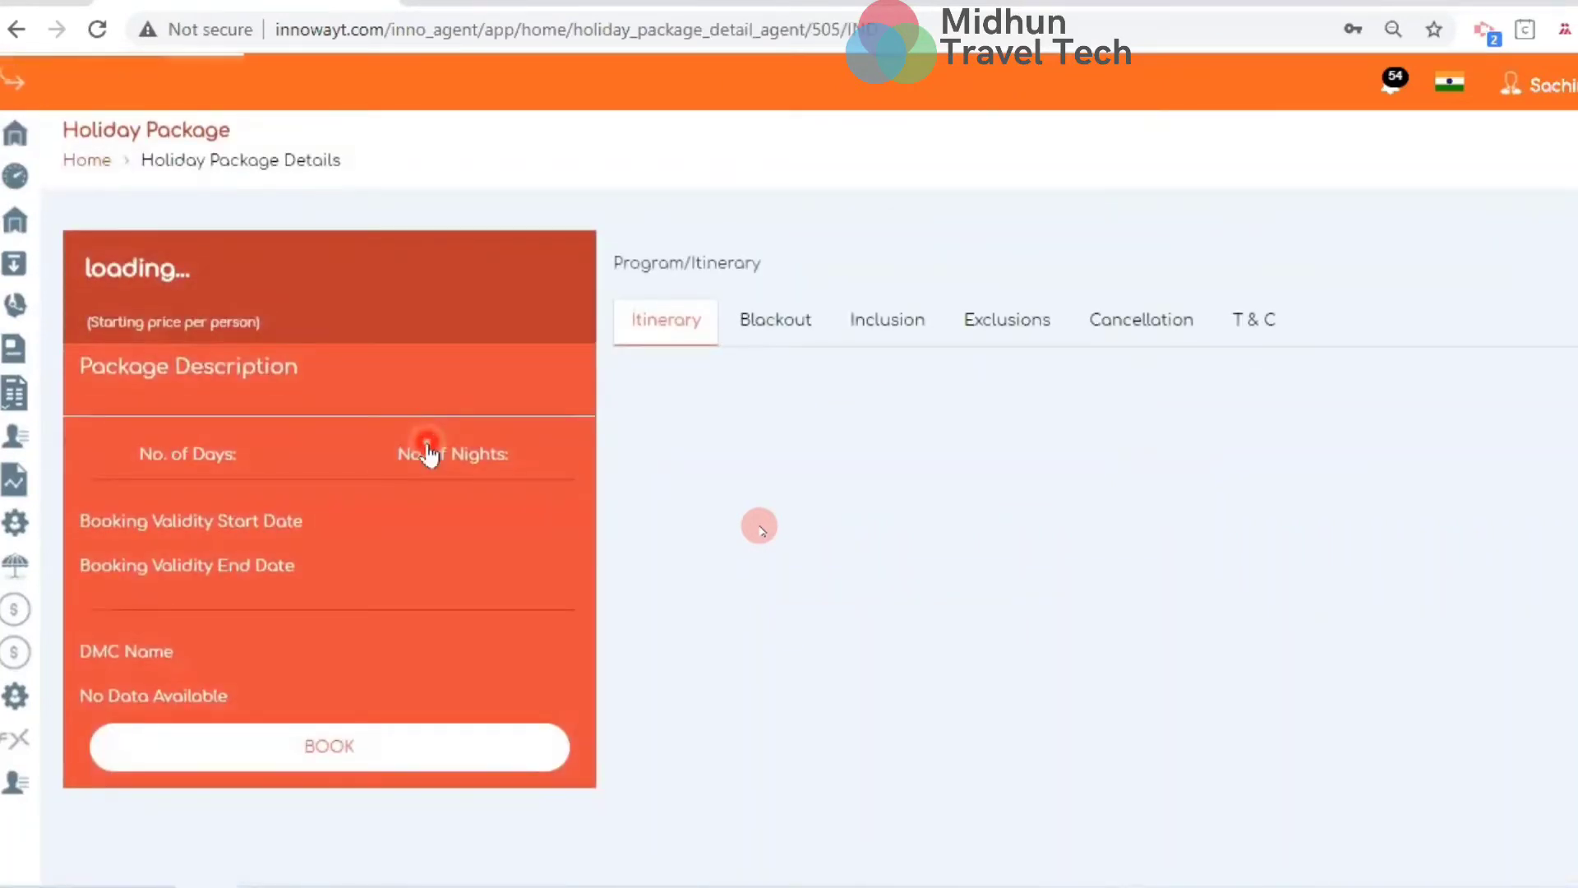
# Review the Exotic Andaman itinerary and start booking it
pyautogui.scroll(-12, 918, 604)
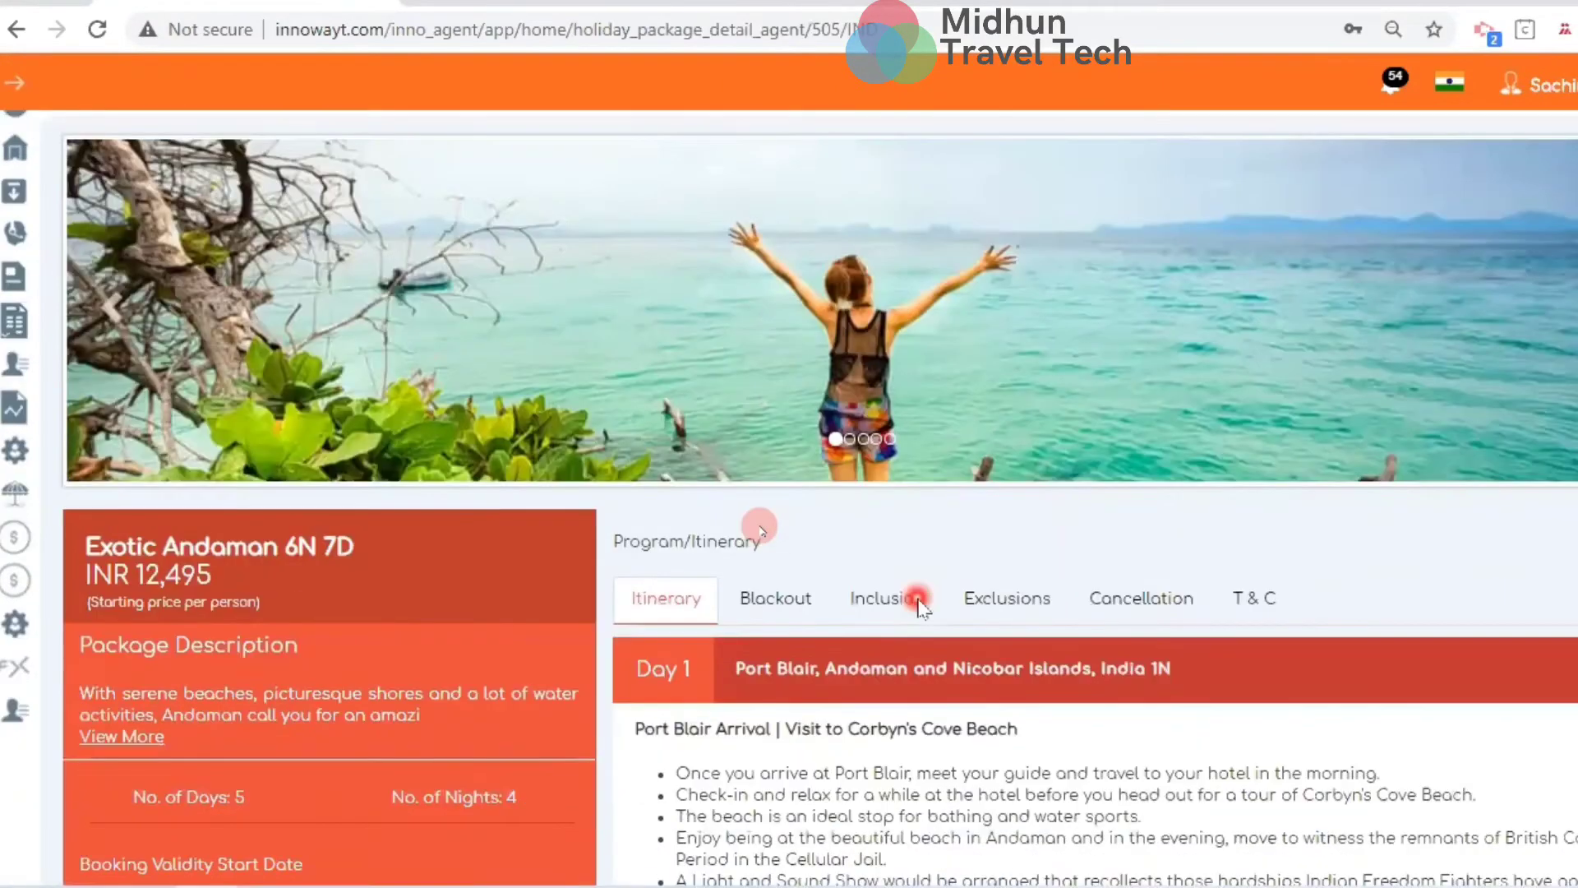
pyautogui.scroll(-4, 918, 604)
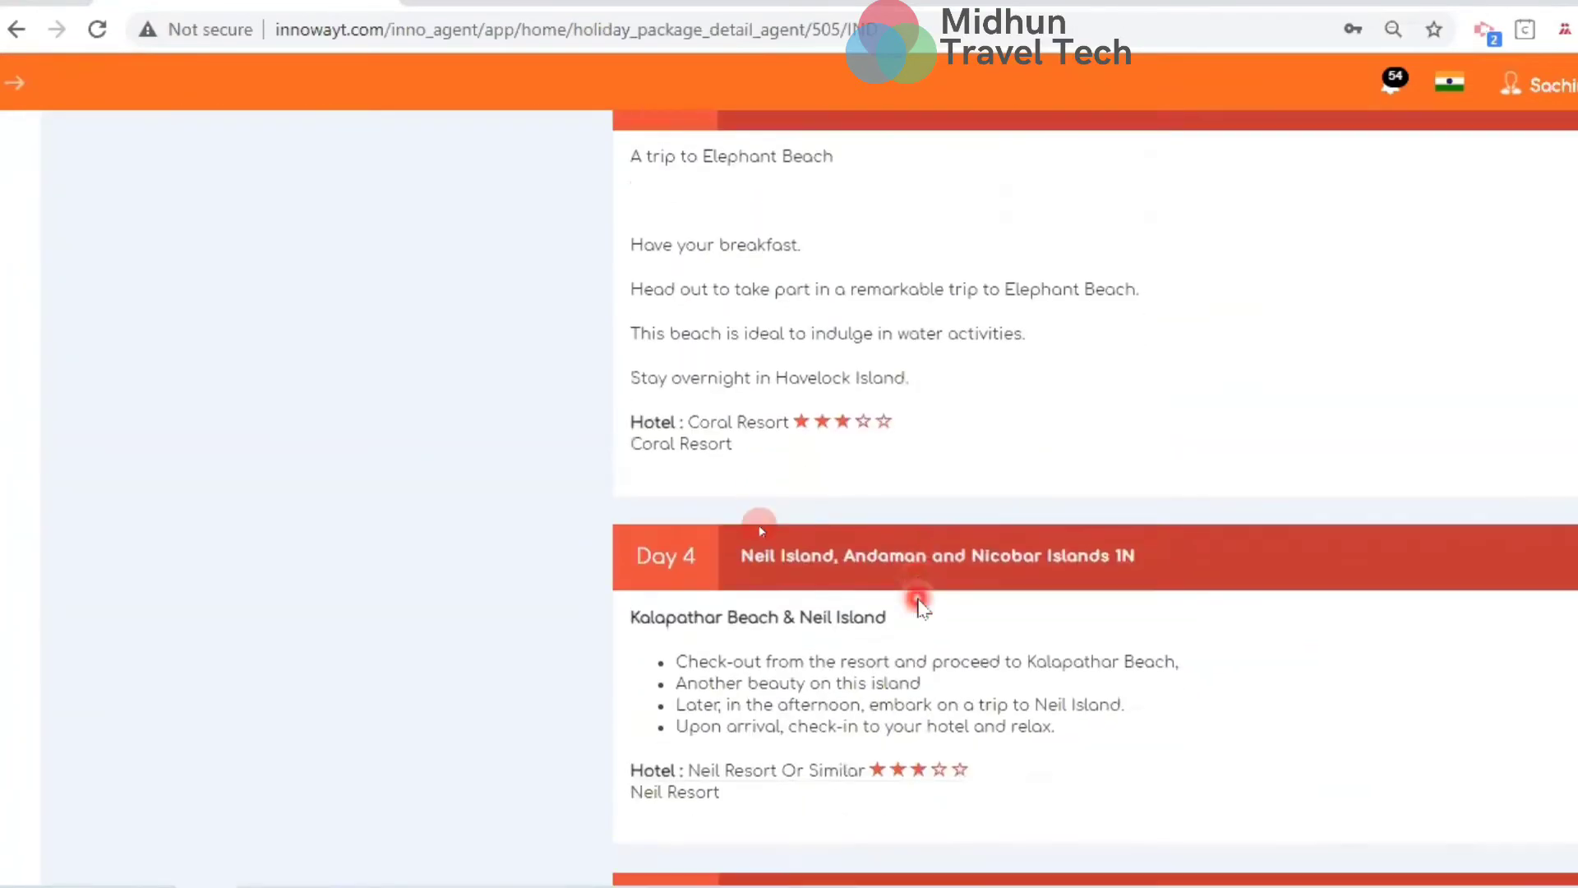
pyautogui.scroll(14, 918, 604)
pyautogui.scroll(3, 919, 604)
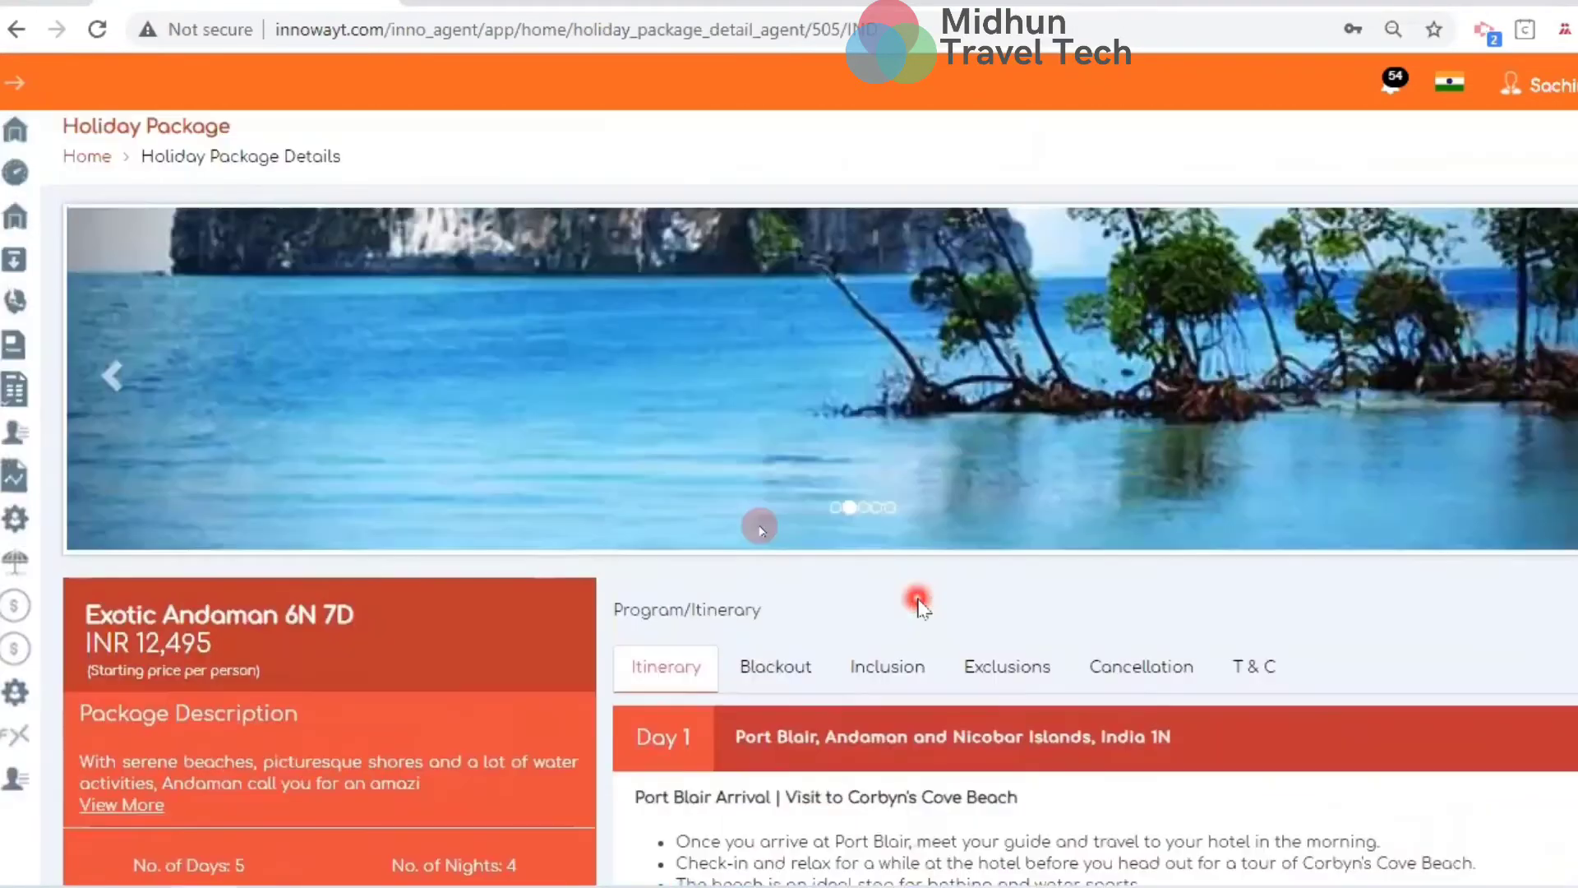
pyautogui.scroll(-9, 918, 605)
pyautogui.scroll(2, 918, 604)
pyautogui.click(324, 485)
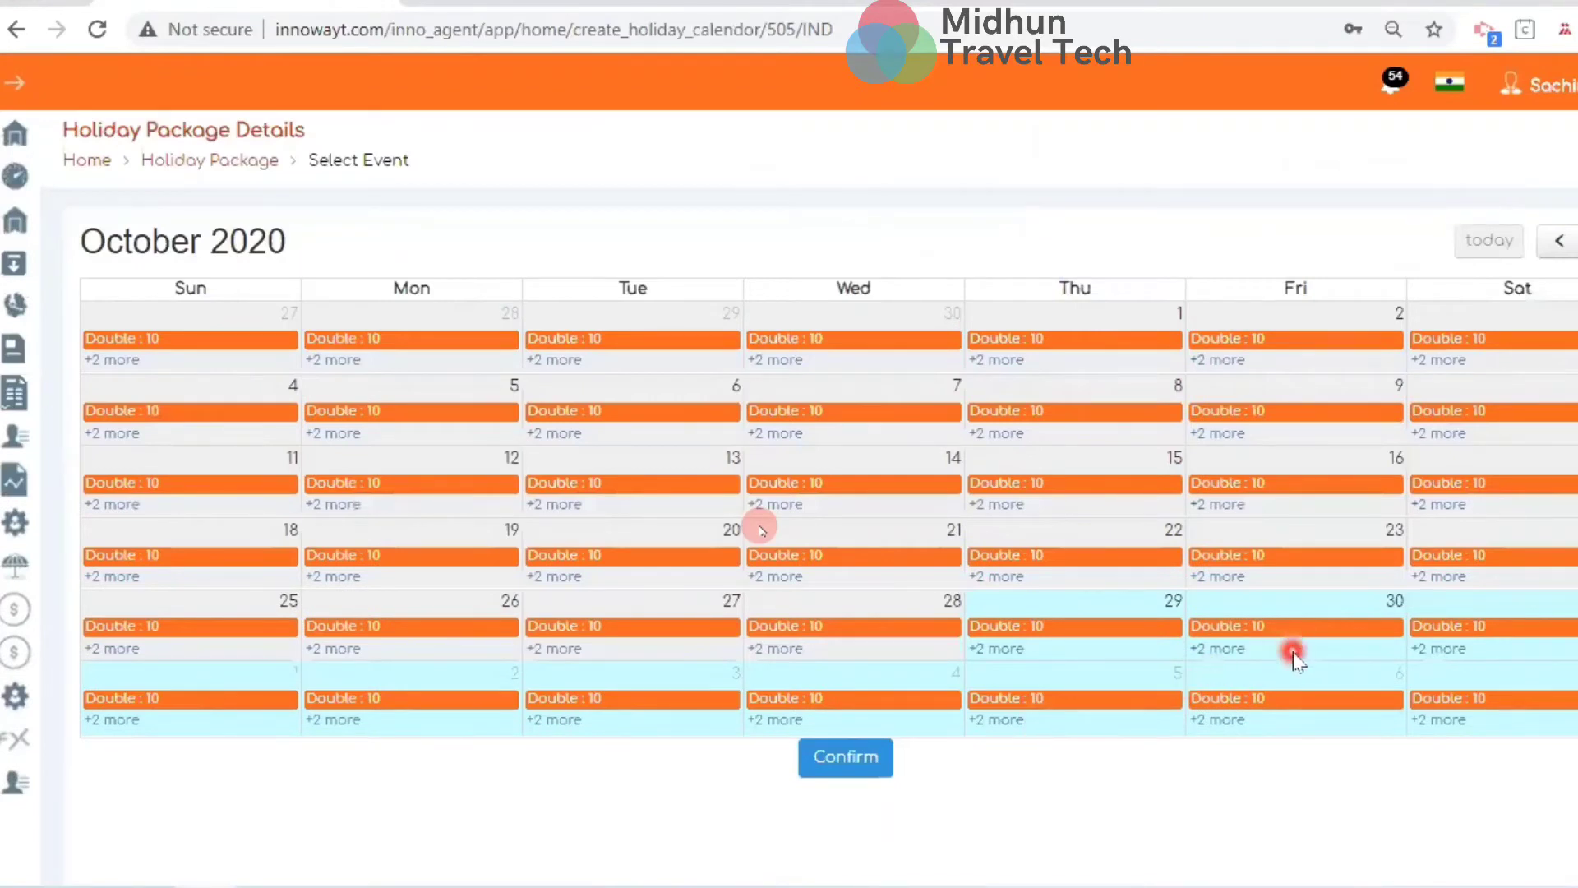
# Confirm 30 October as the travel start date and select the 3 Star room category
pyautogui.click(1293, 655)
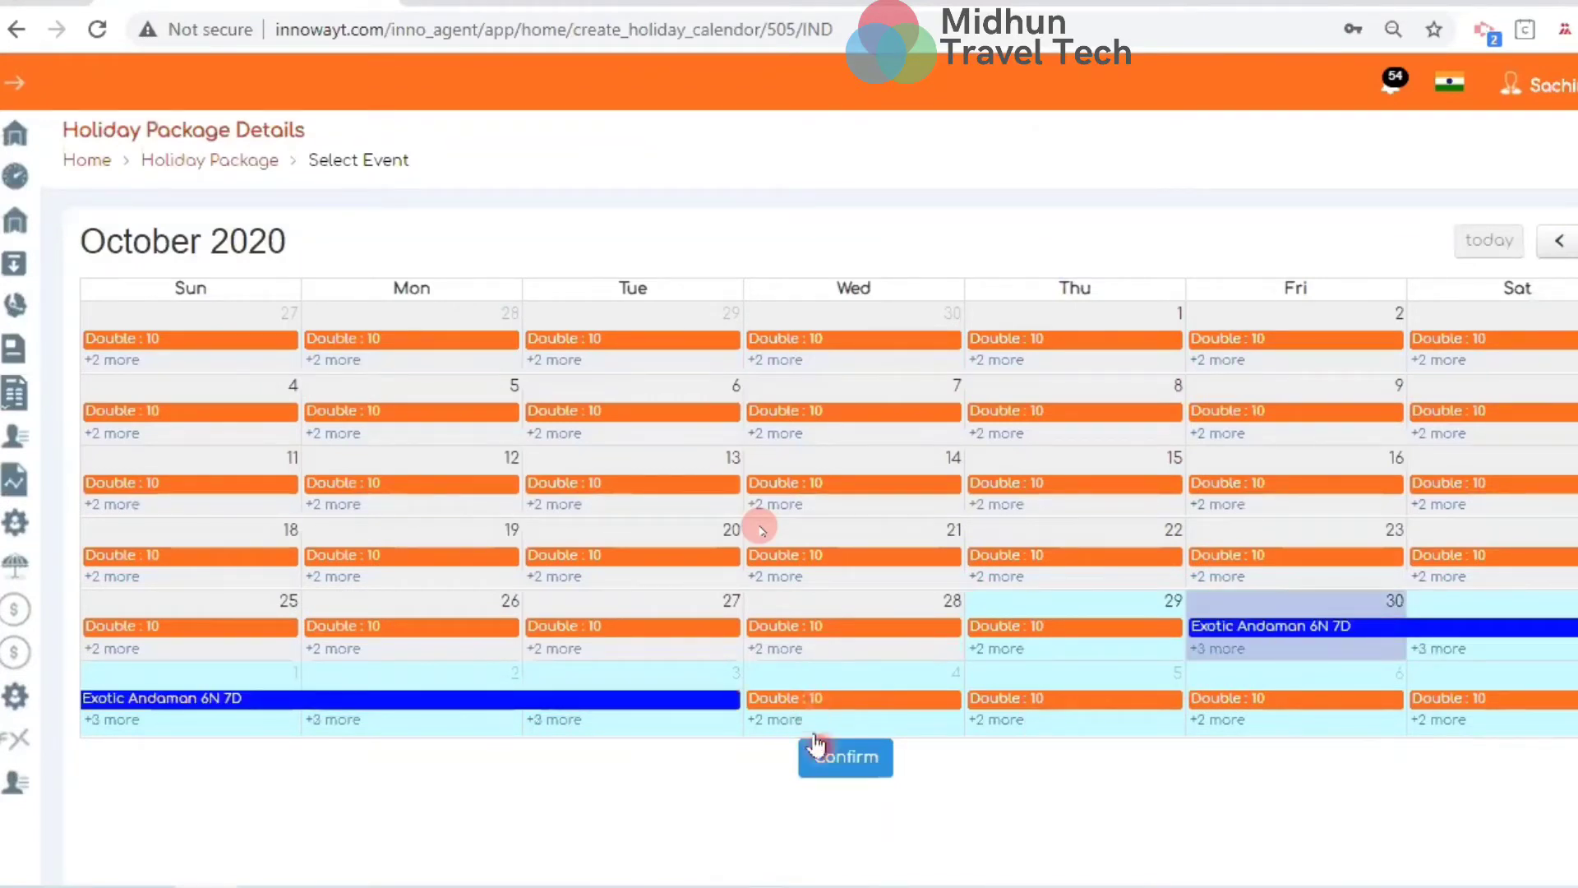
pyautogui.click(816, 744)
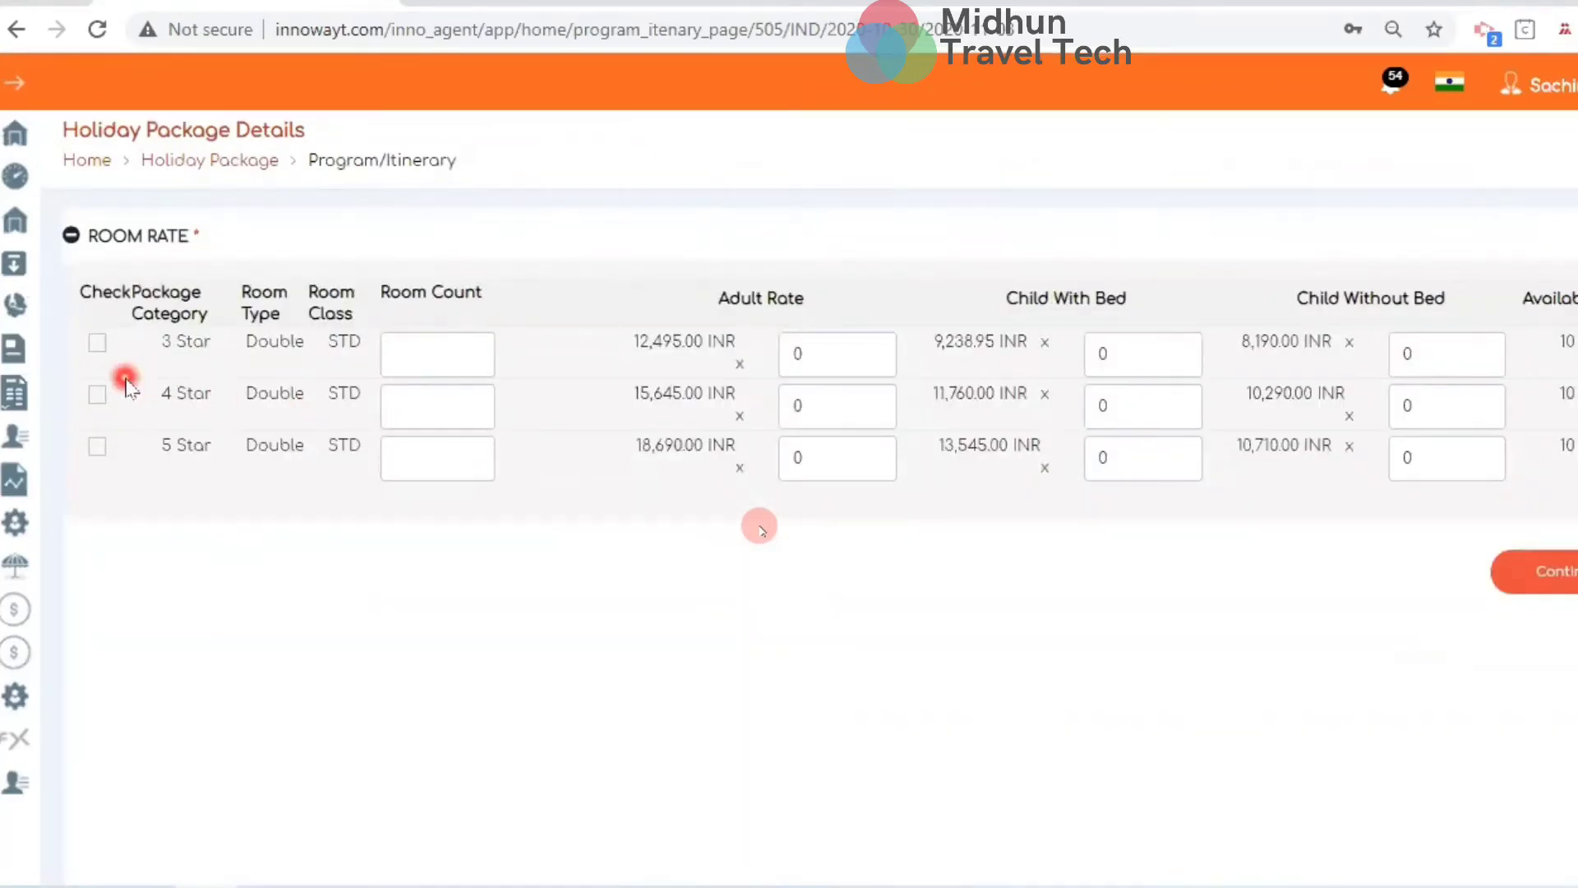
pyautogui.click(95, 344)
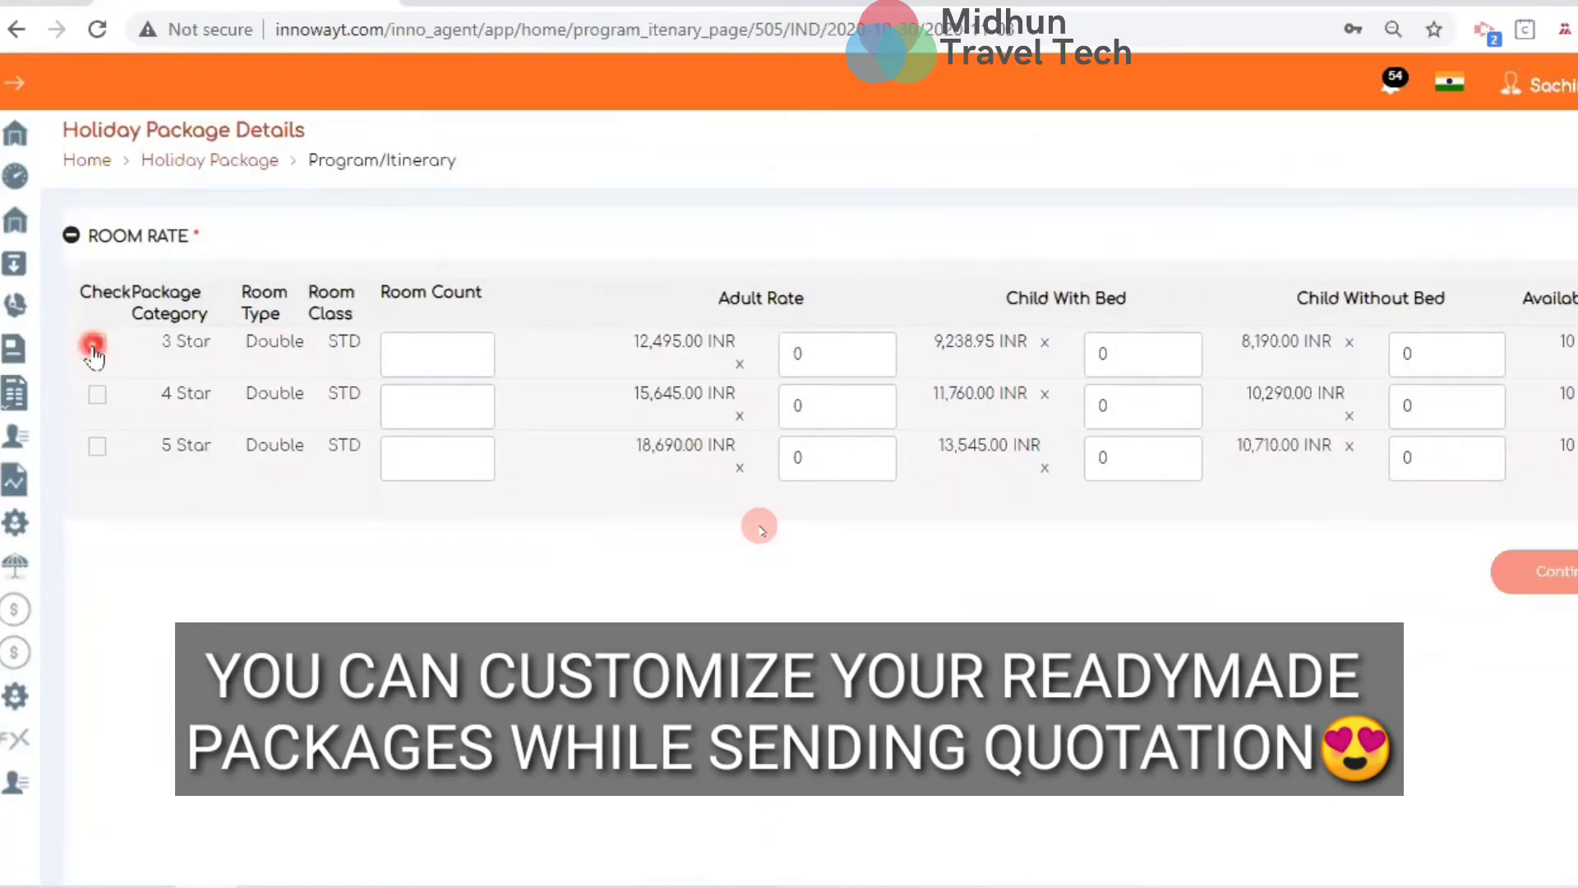
pyautogui.click(94, 345)
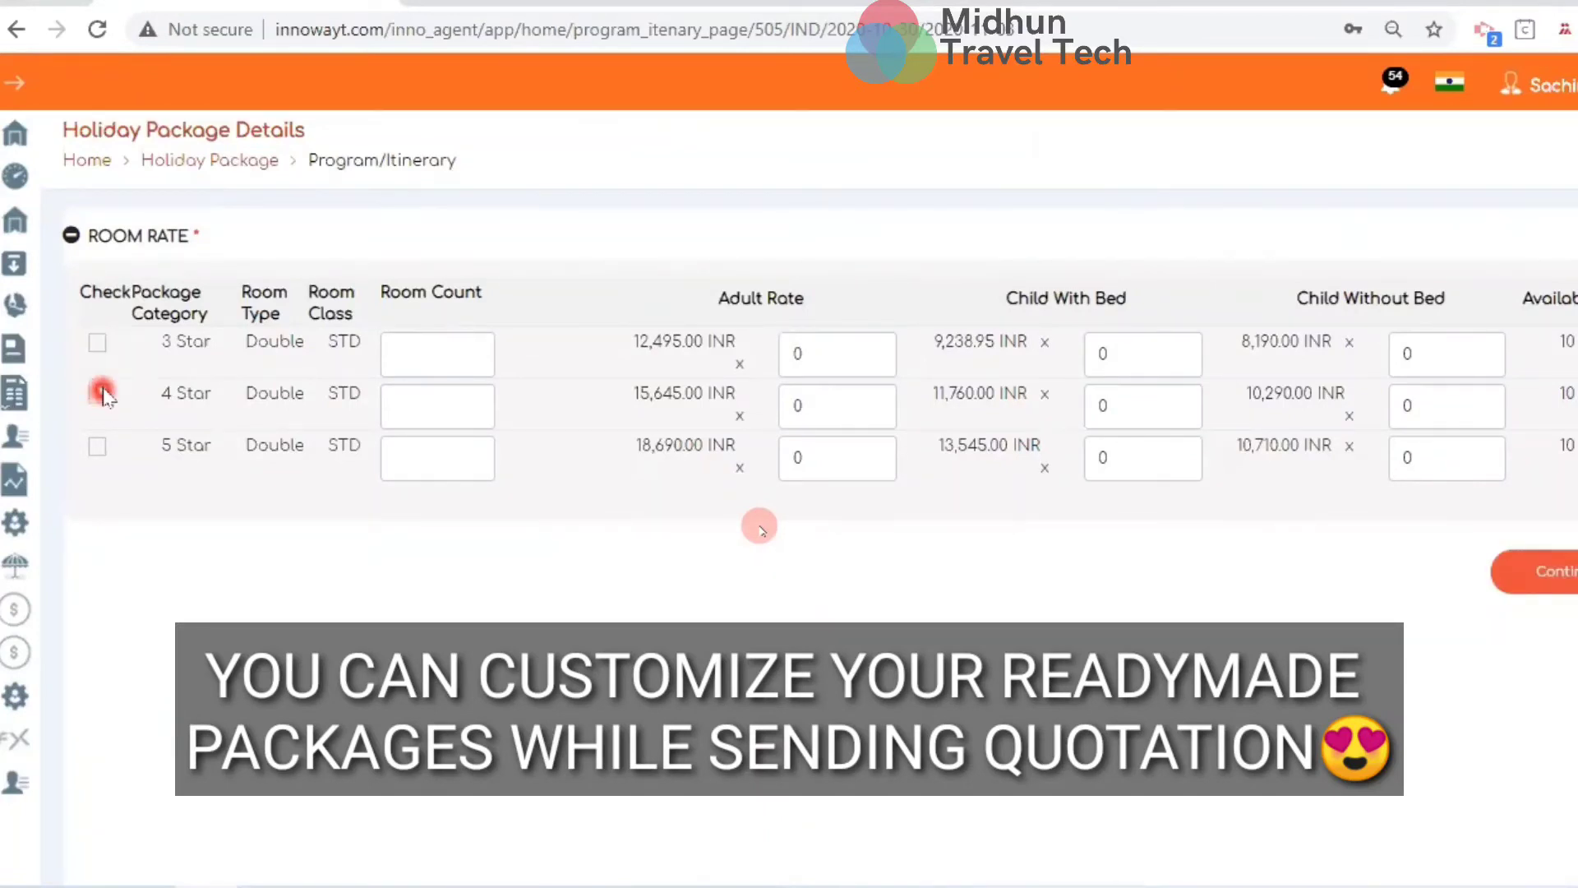
pyautogui.click(96, 345)
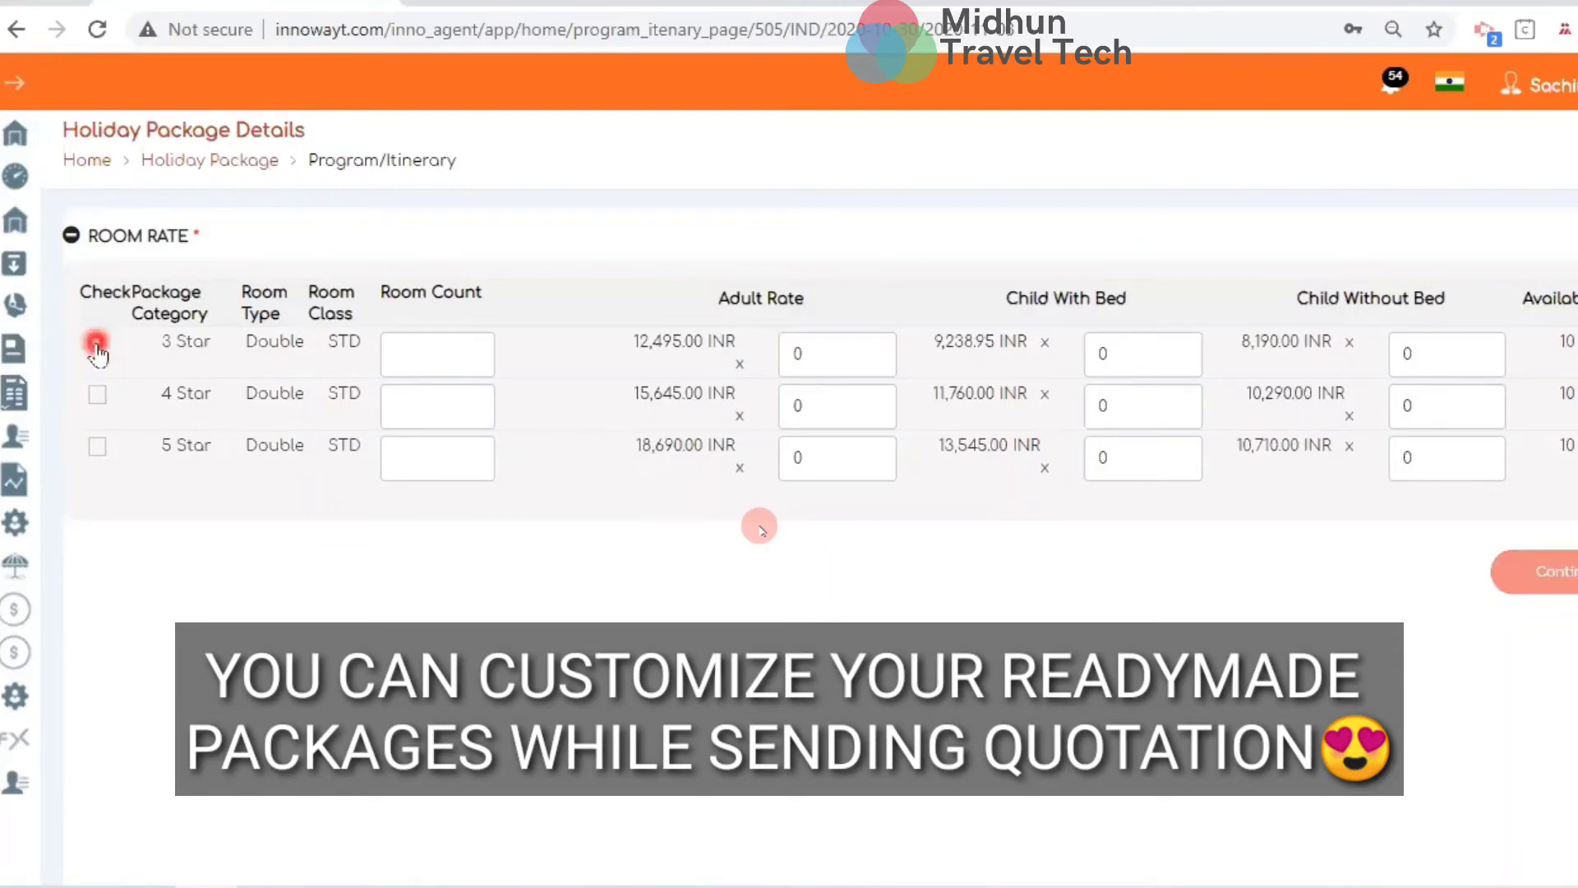
pyautogui.click(97, 403)
# Enter 1 room and 2 adults for 3 Star Double and continue to the quotation
pyautogui.click(494, 358)
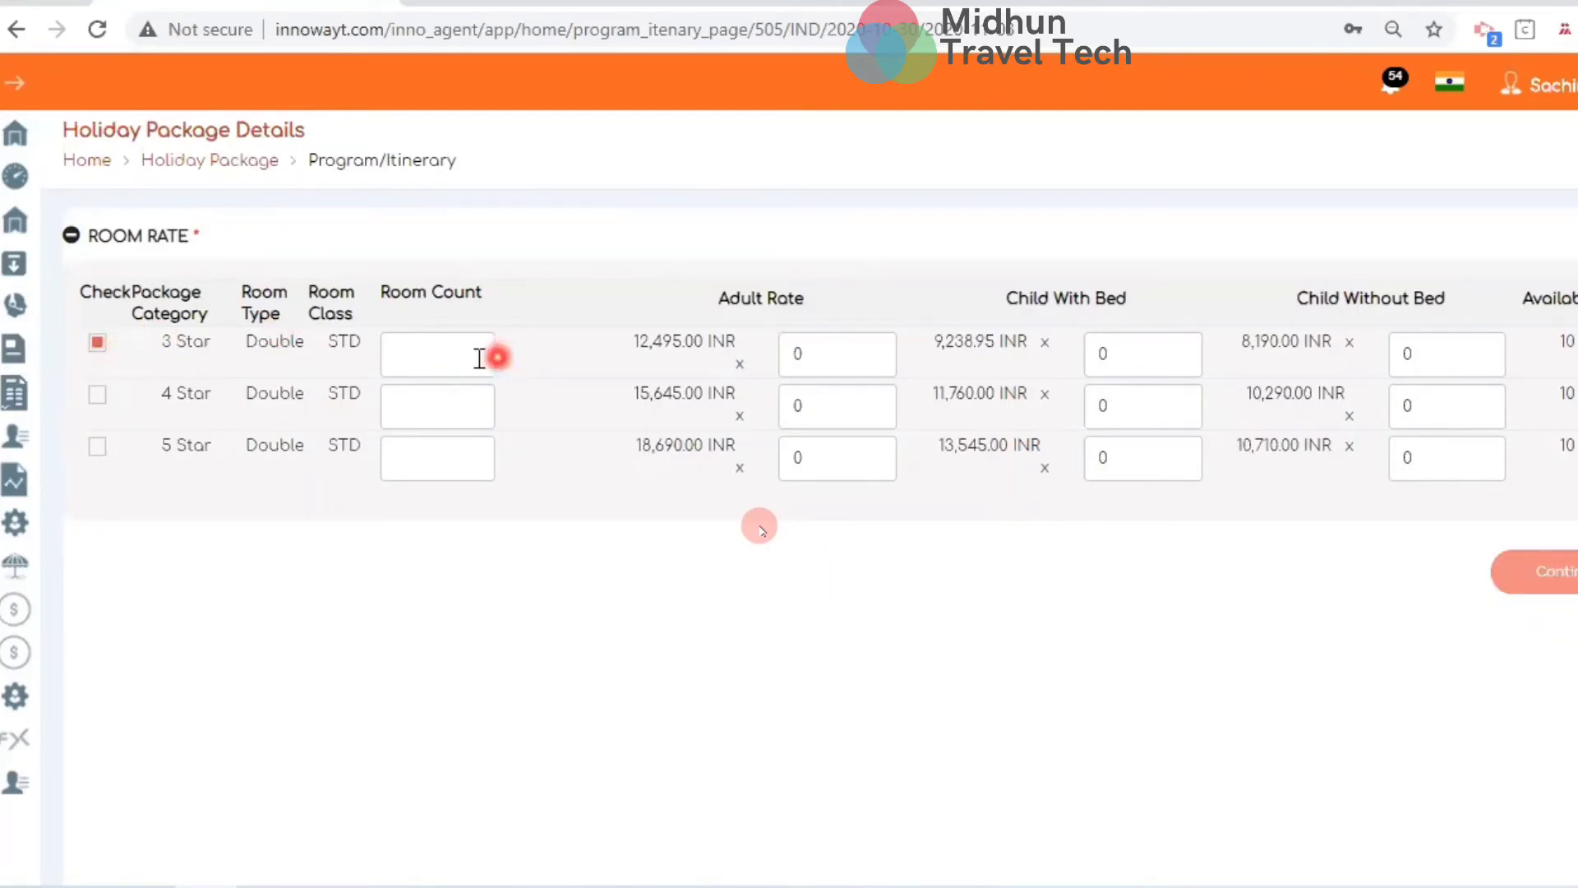
pyautogui.write('1')
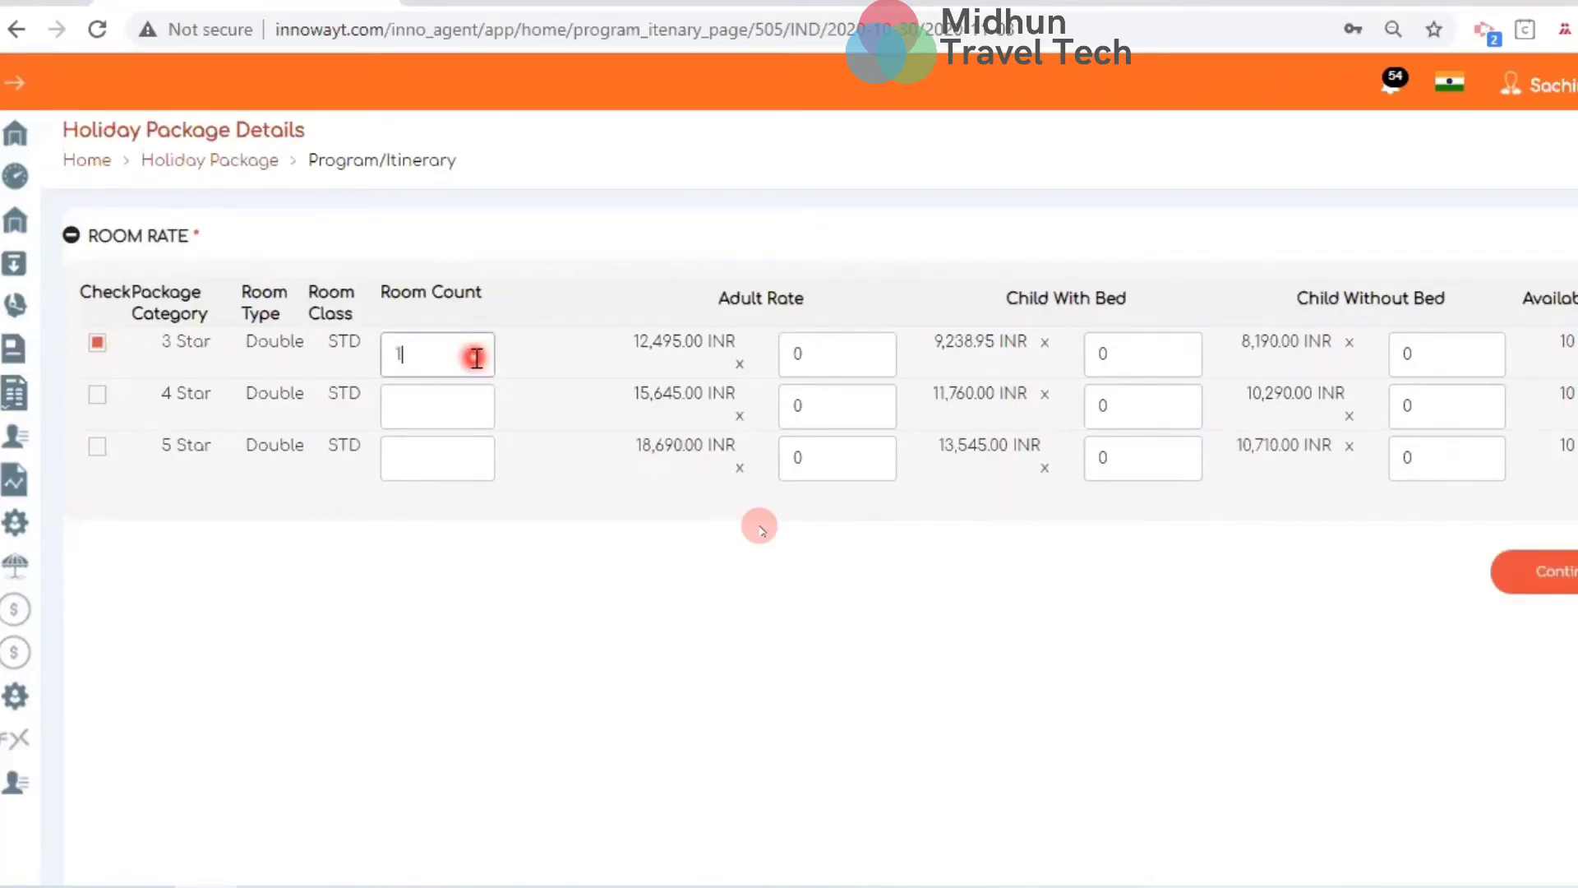
pyautogui.press('BackSpace')
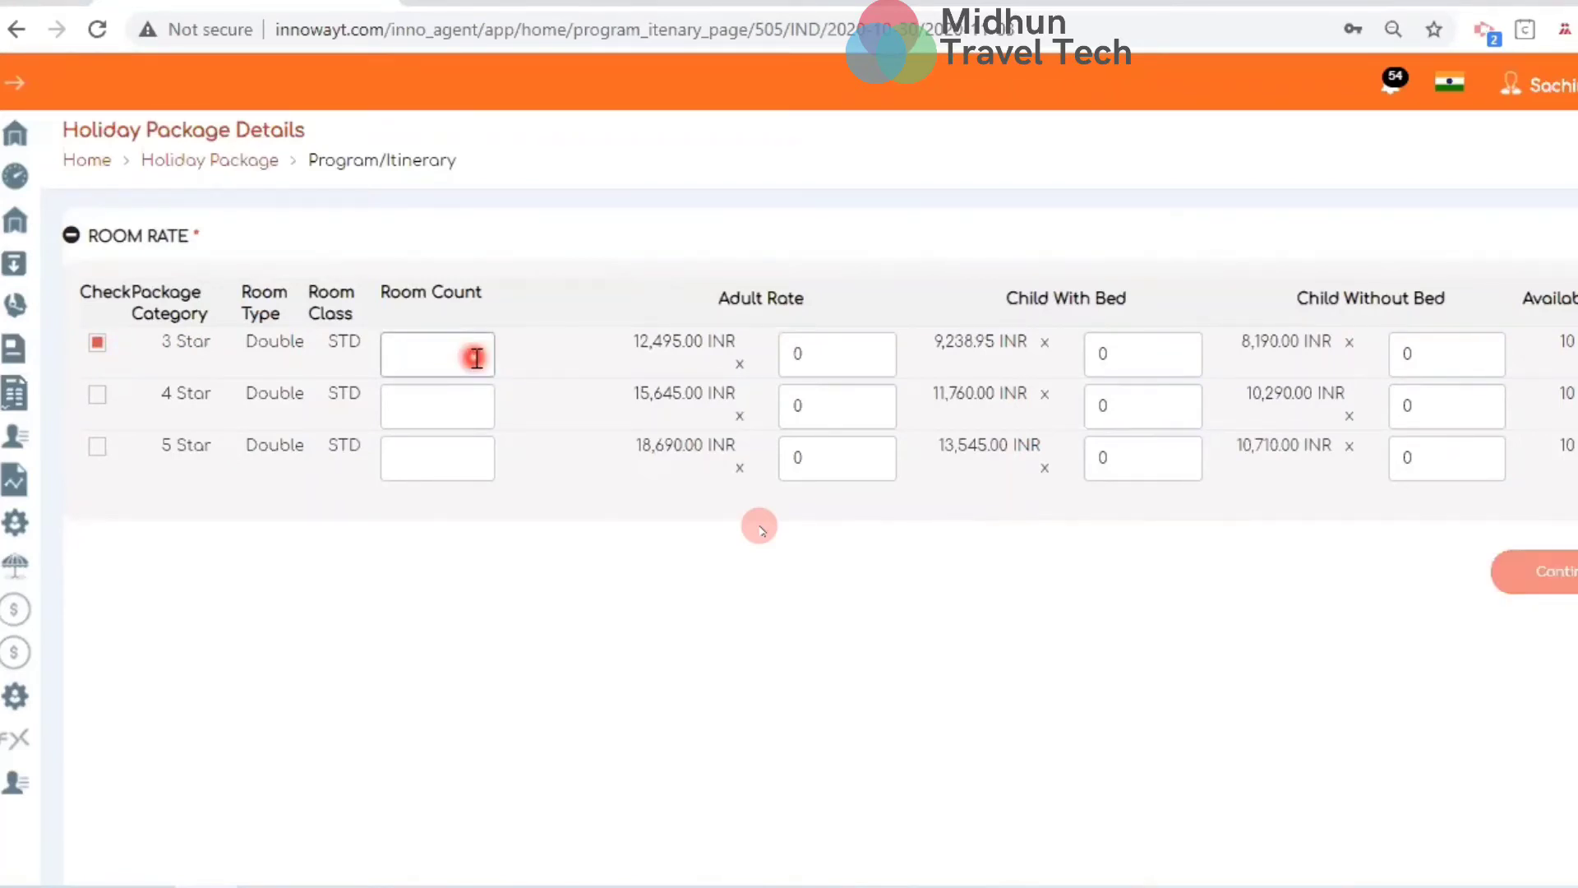
pyautogui.write('2')
pyautogui.click(842, 357)
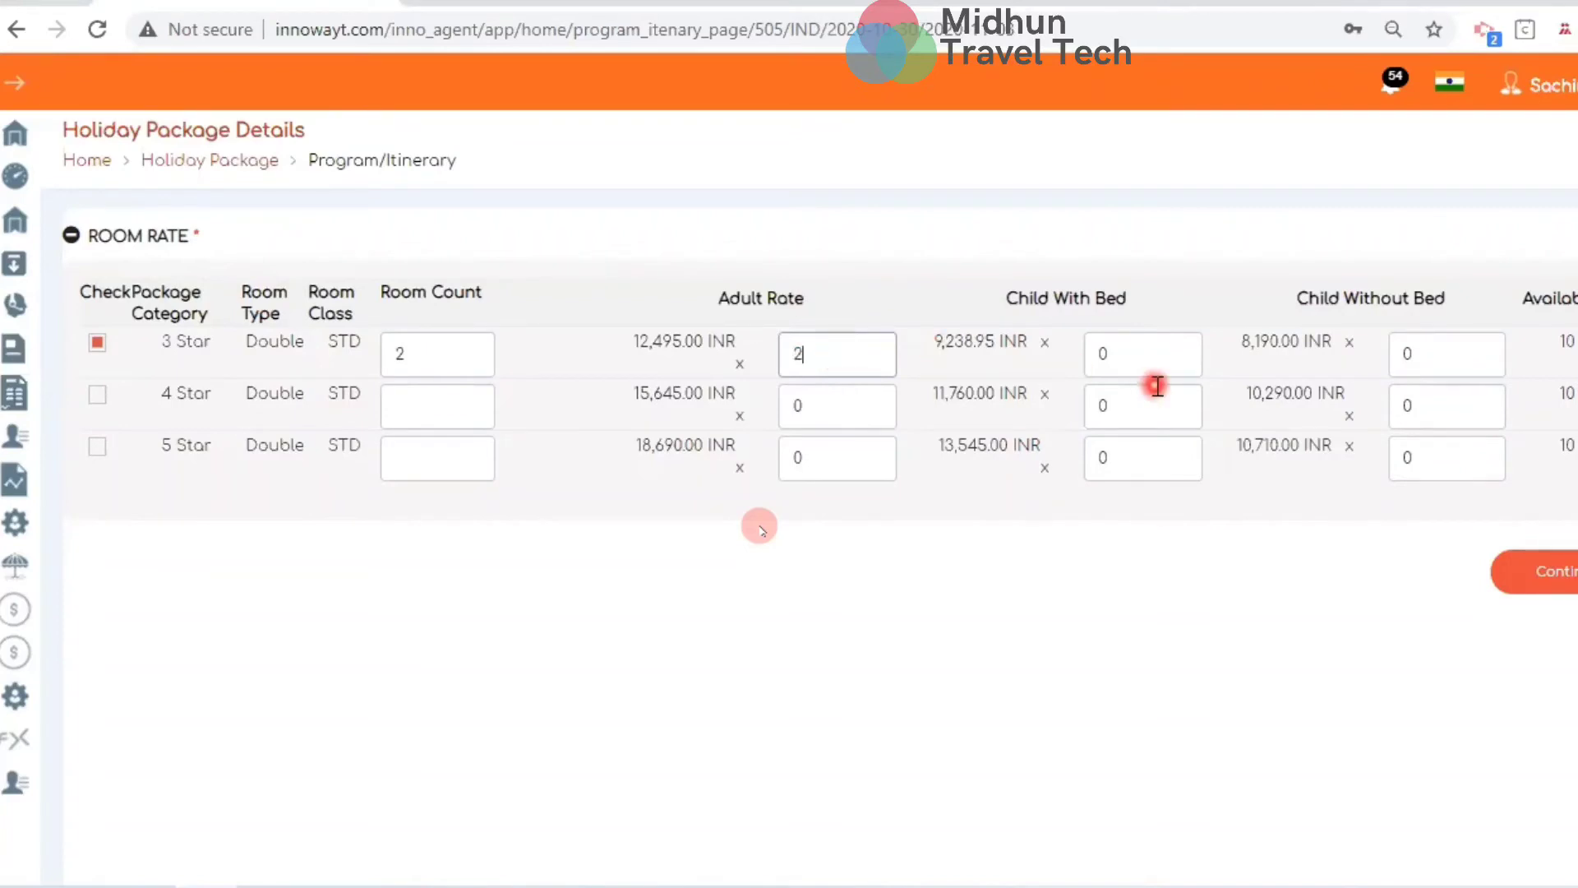
pyautogui.click(859, 354)
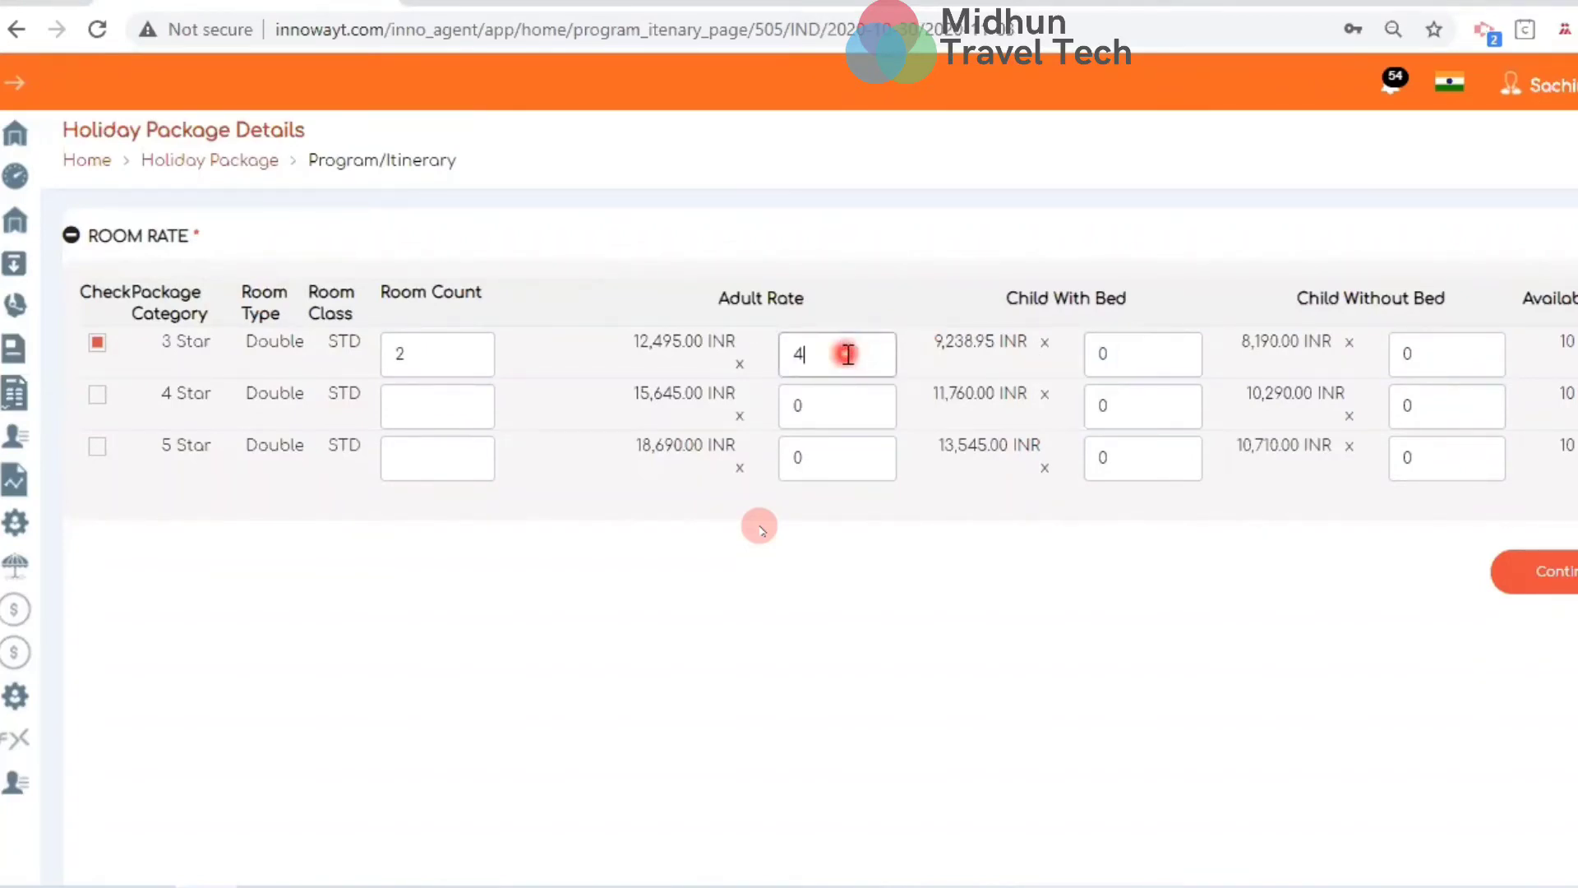
pyautogui.click(1117, 365)
pyautogui.click(1436, 353)
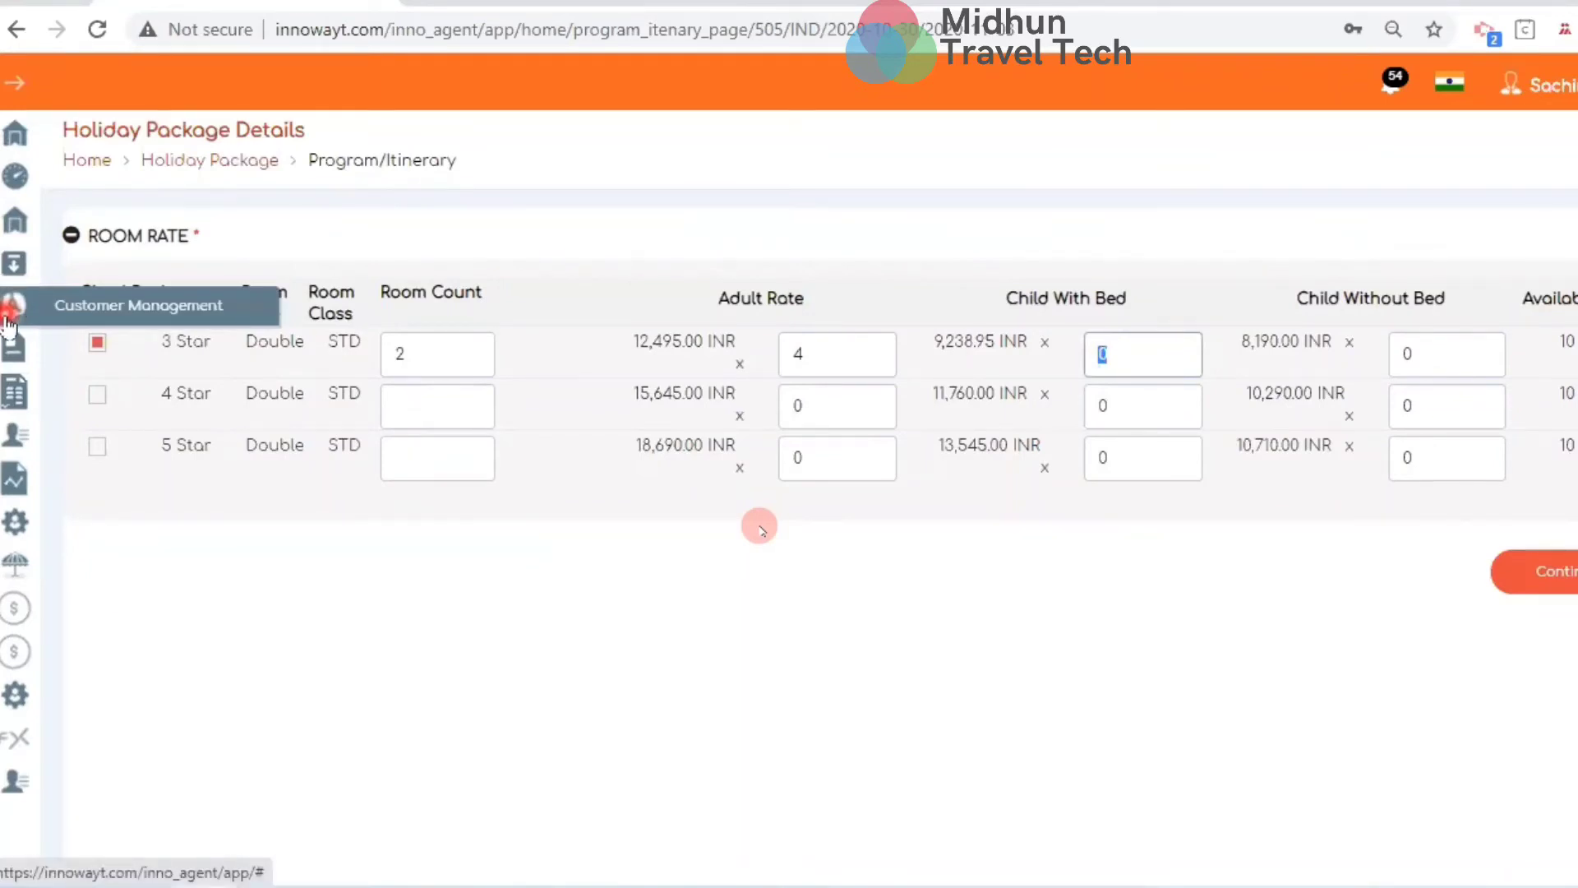
pyautogui.click(418, 359)
pyautogui.write('1')
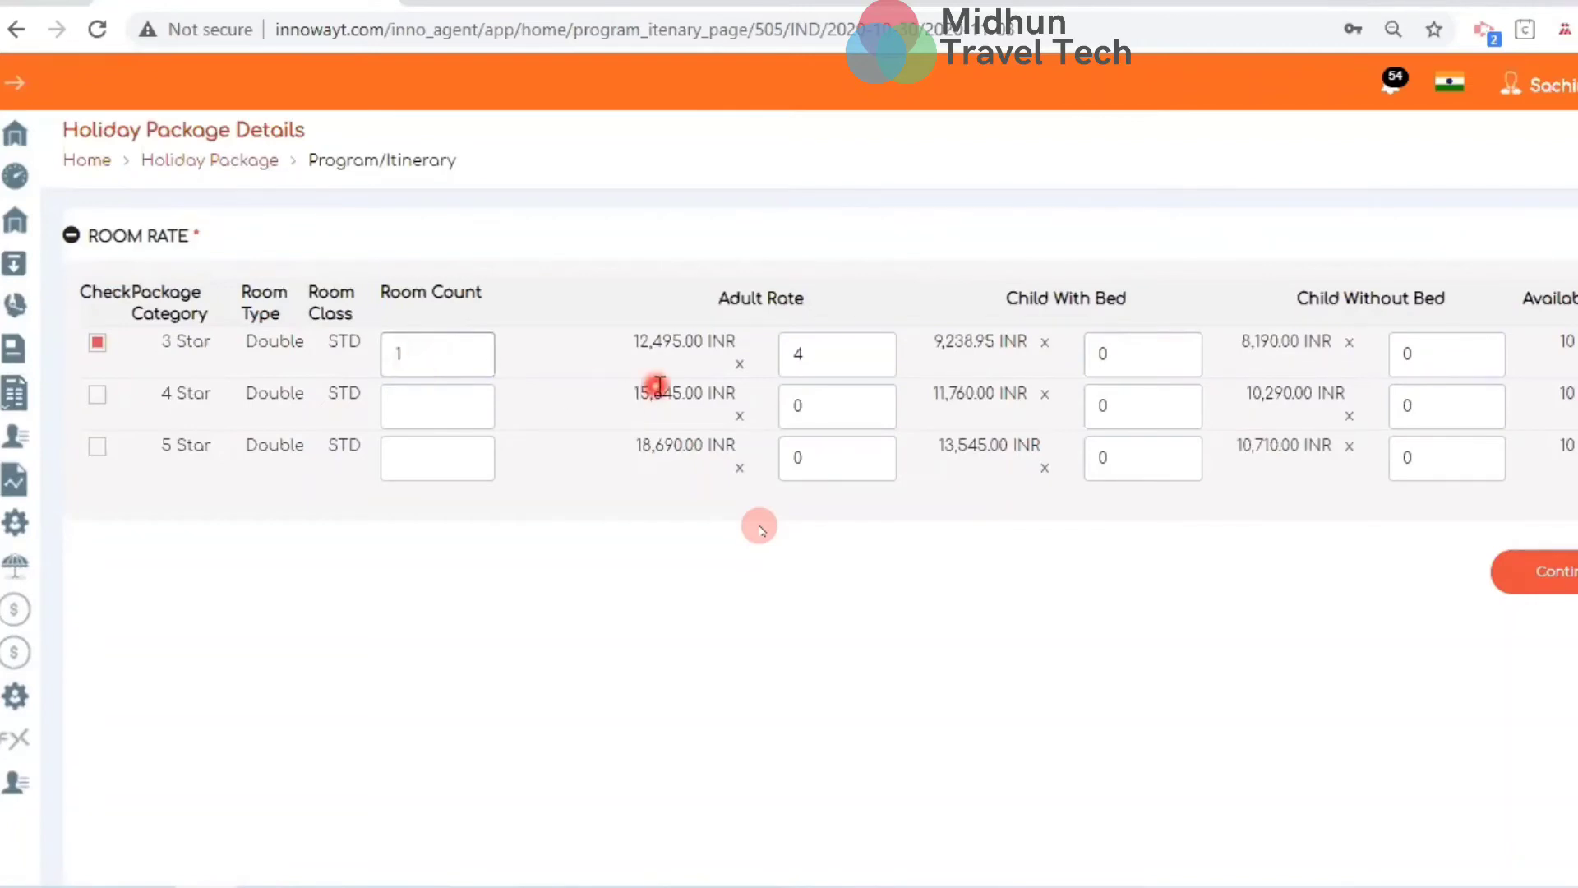
pyautogui.click(862, 361)
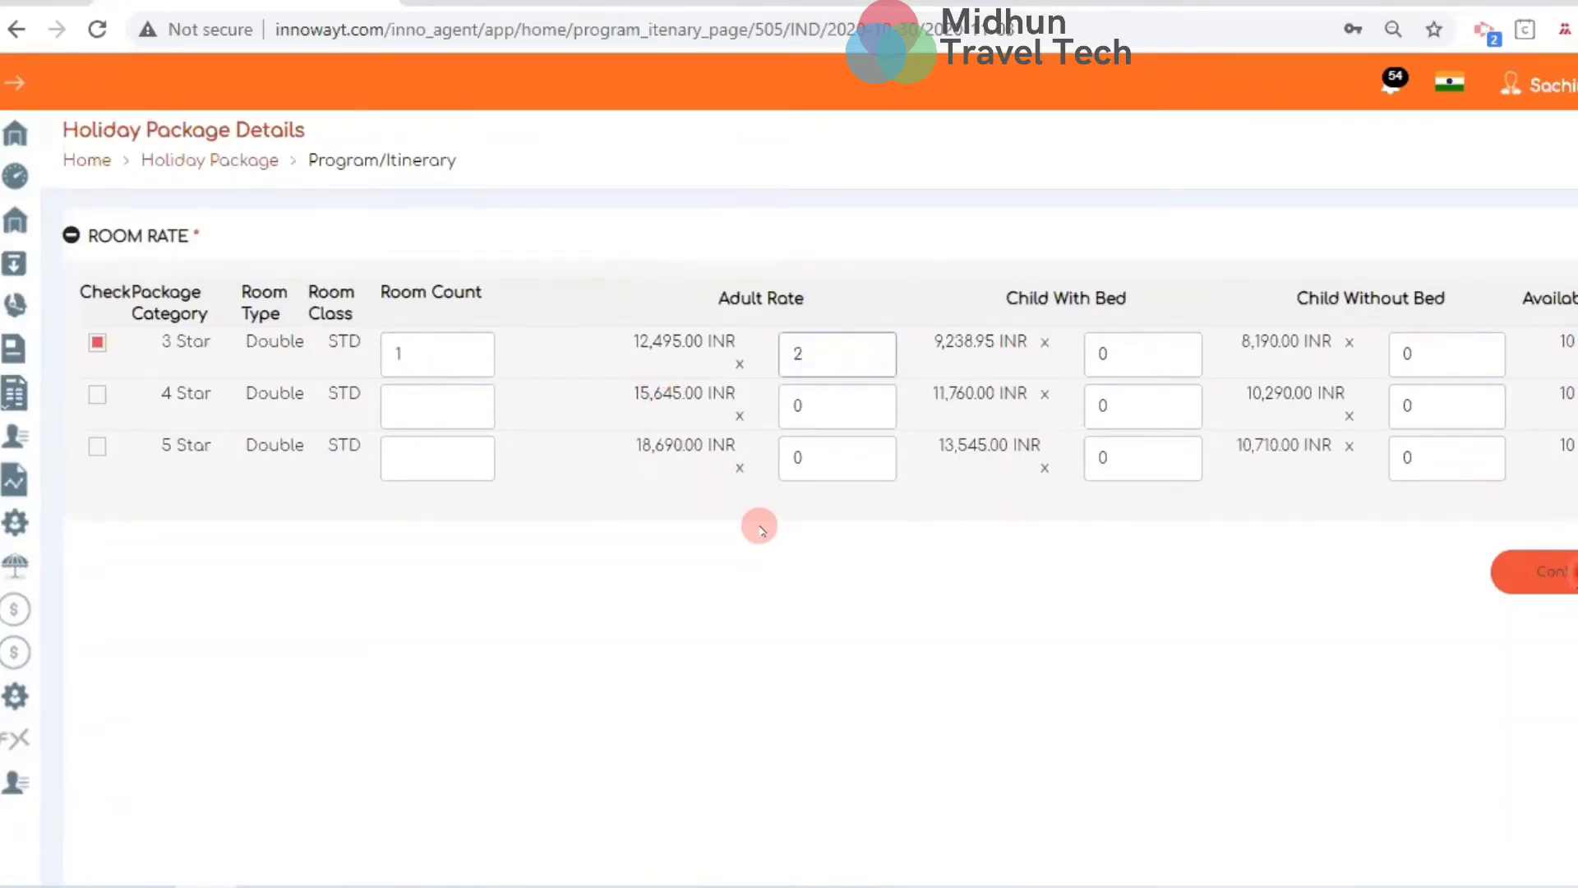
pyautogui.click(1558, 570)
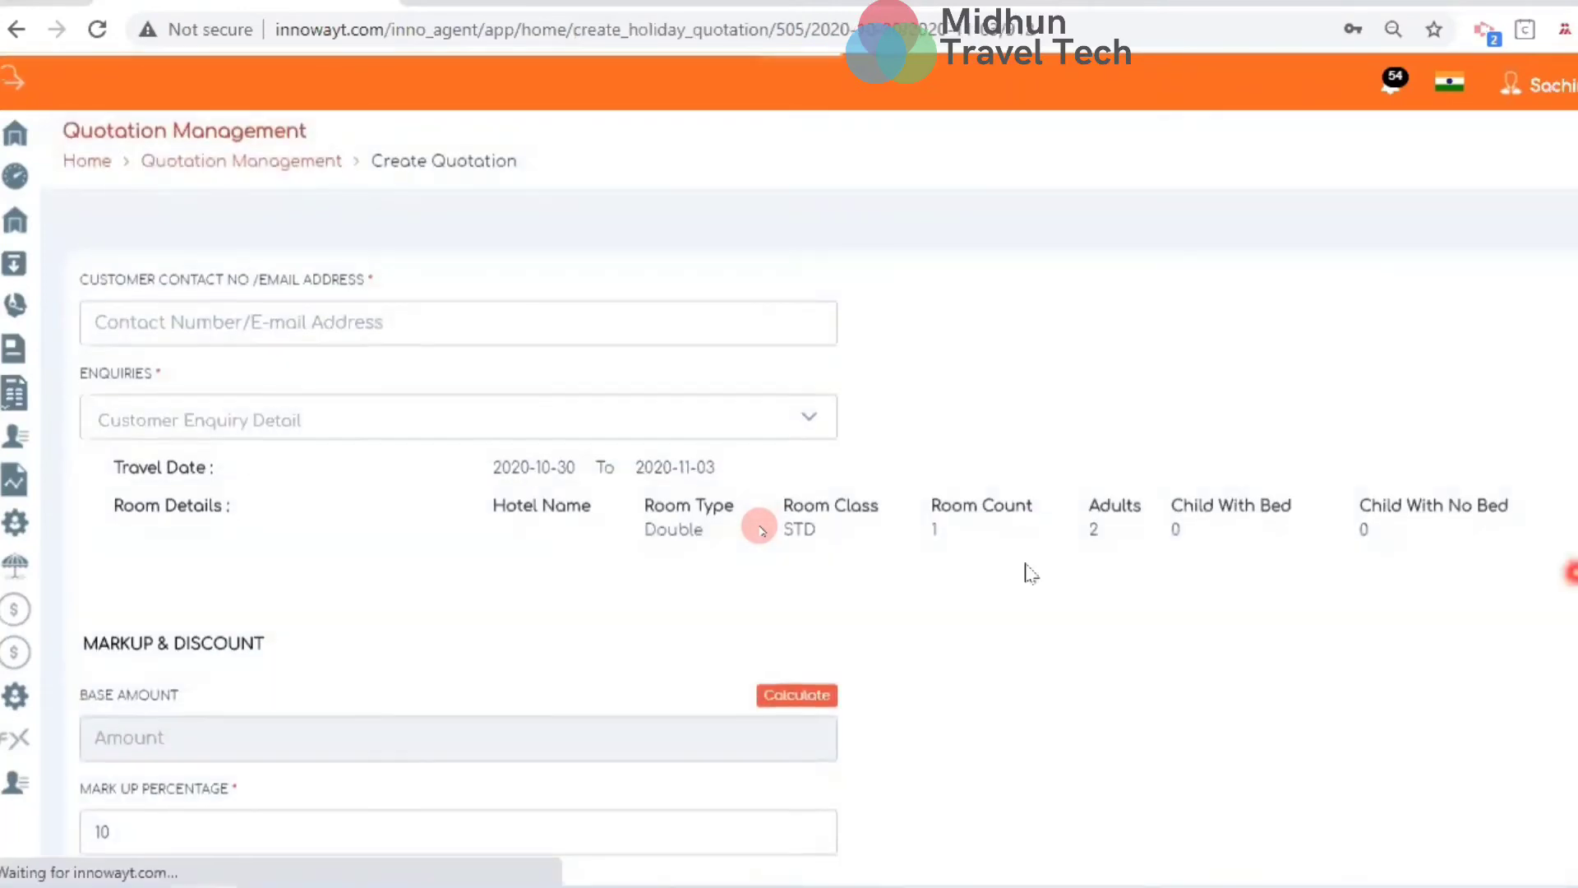
# Start the customer contact lookup and choose the Kerala, Pax 2 enquiry
pyautogui.click(560, 326)
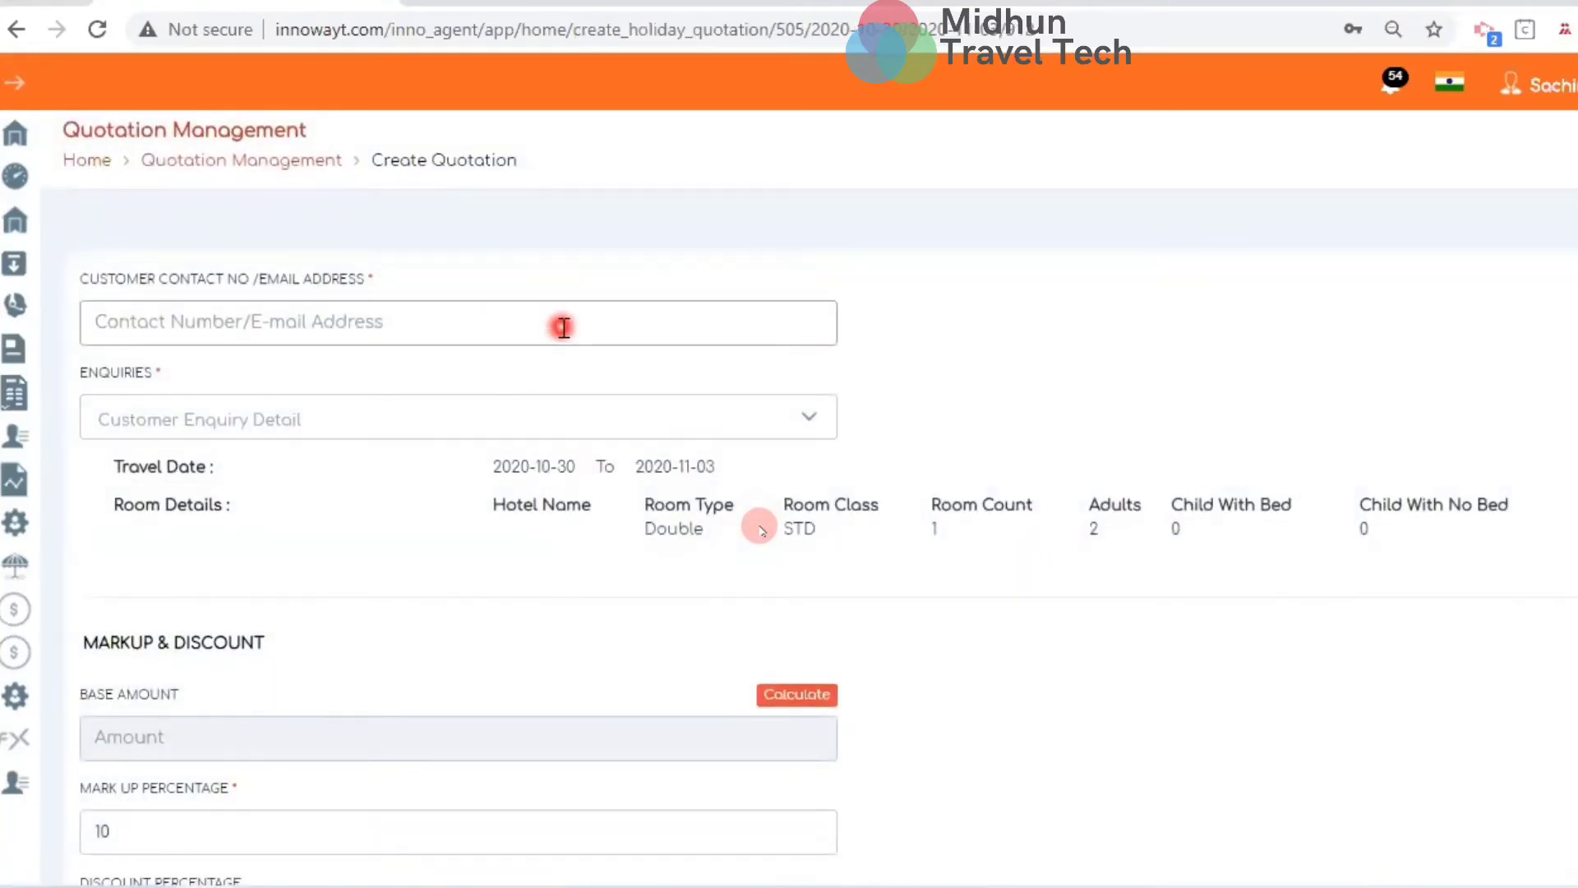
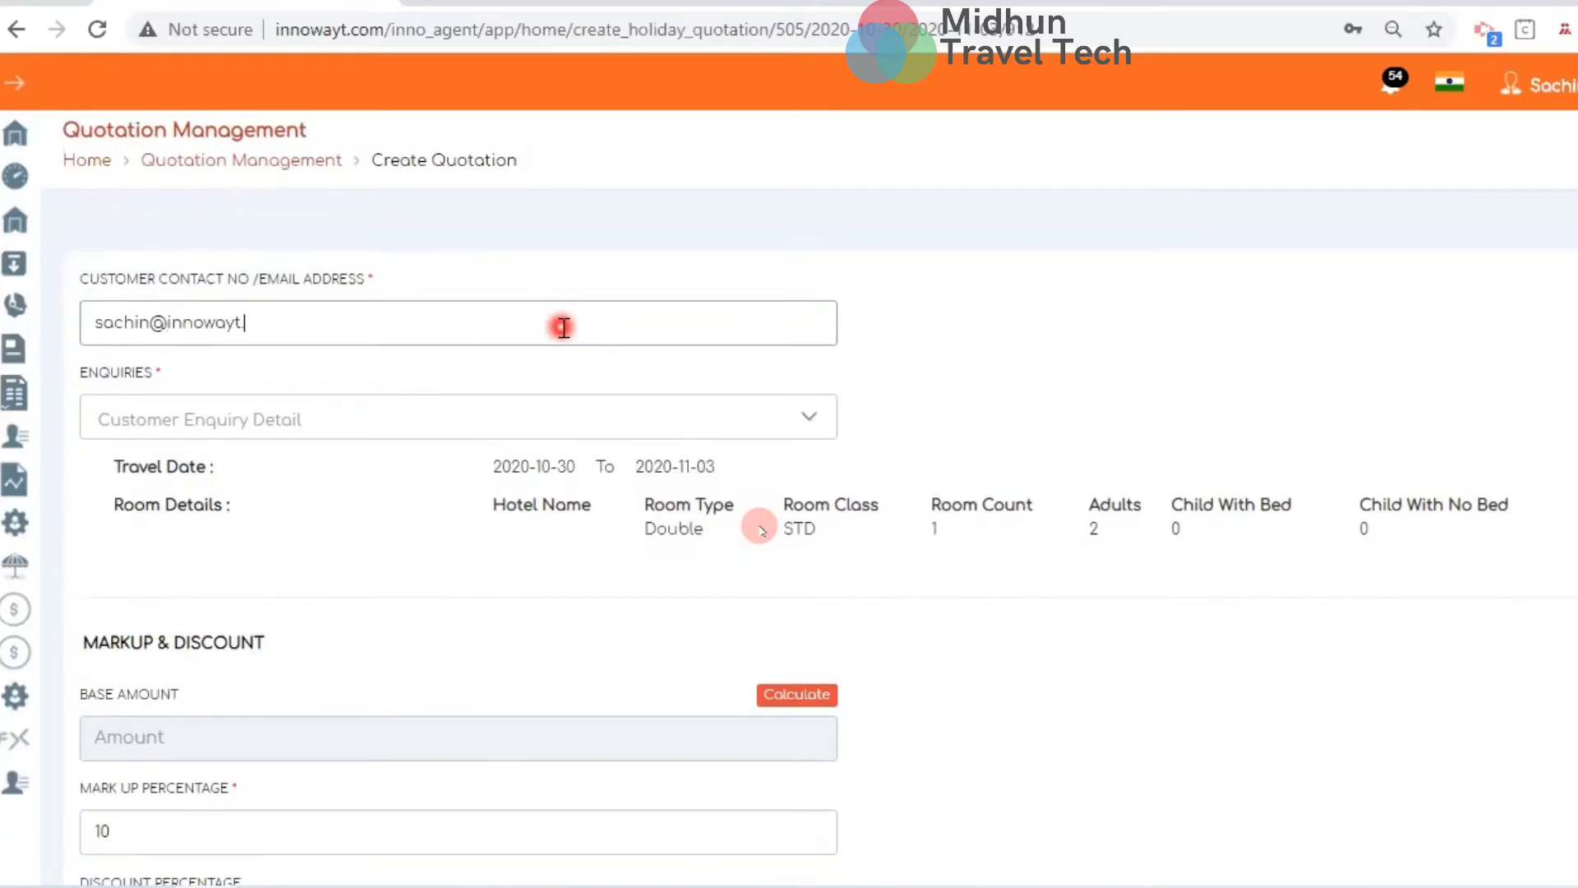
pyautogui.press('Tab')
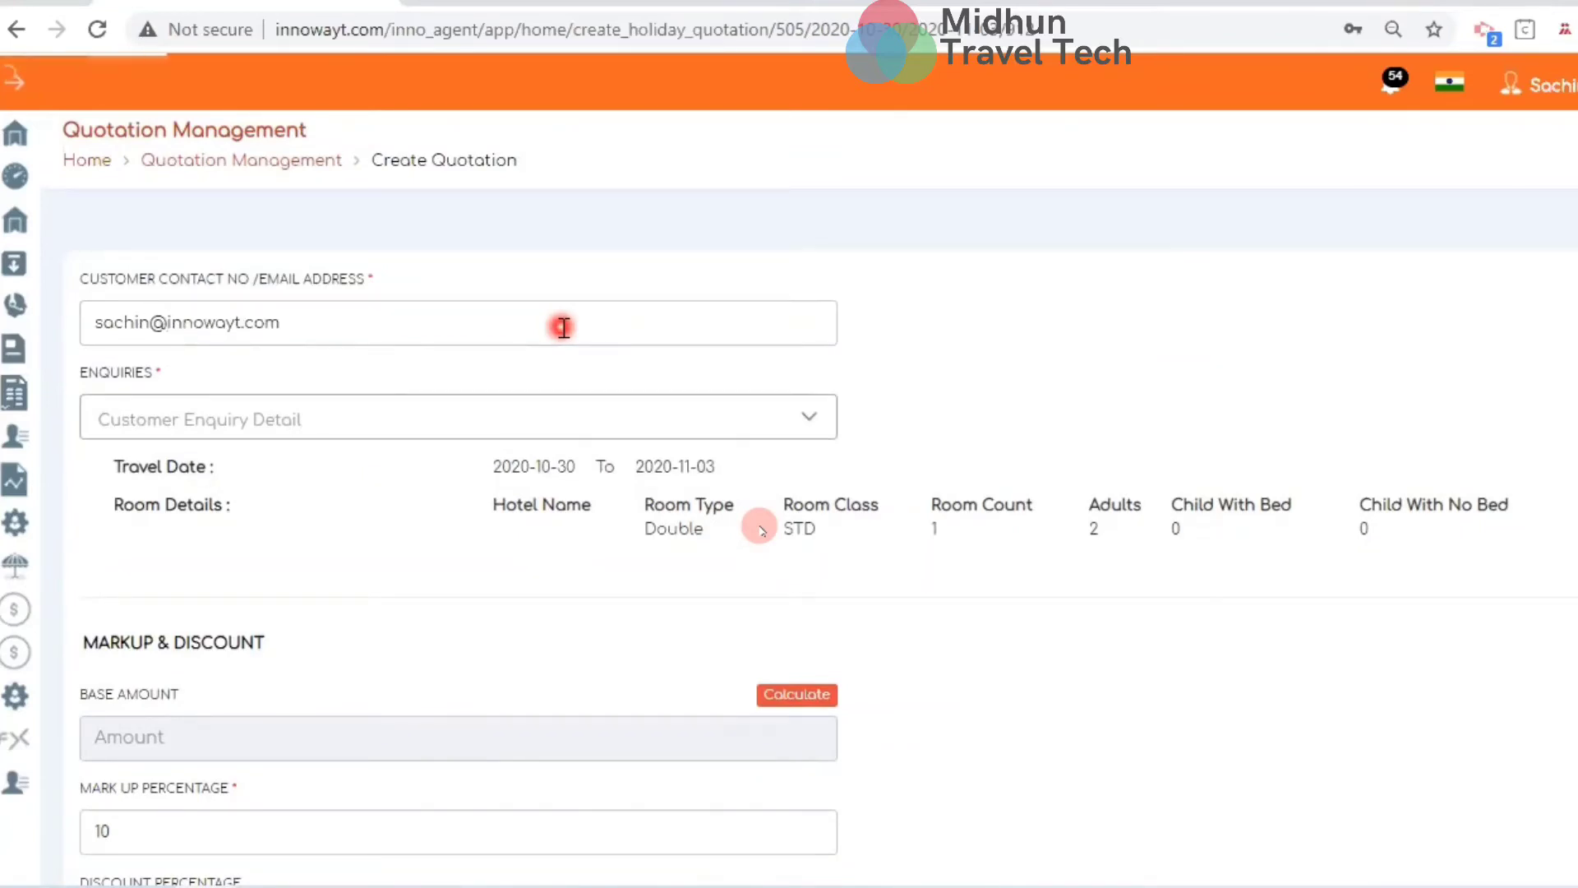
pyautogui.click(429, 411)
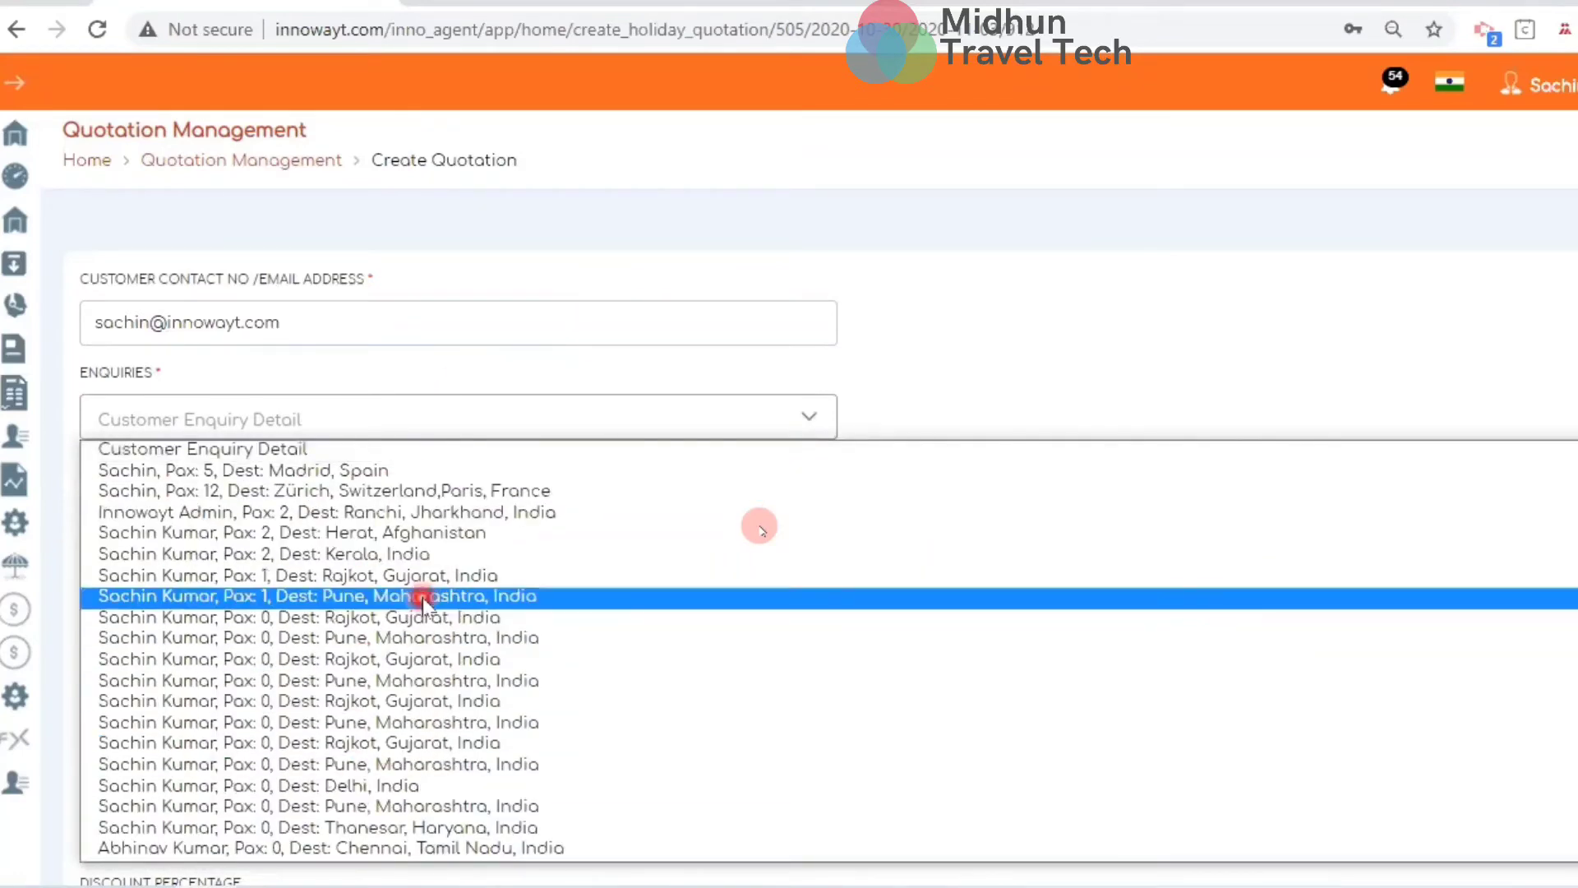
pyautogui.click(390, 561)
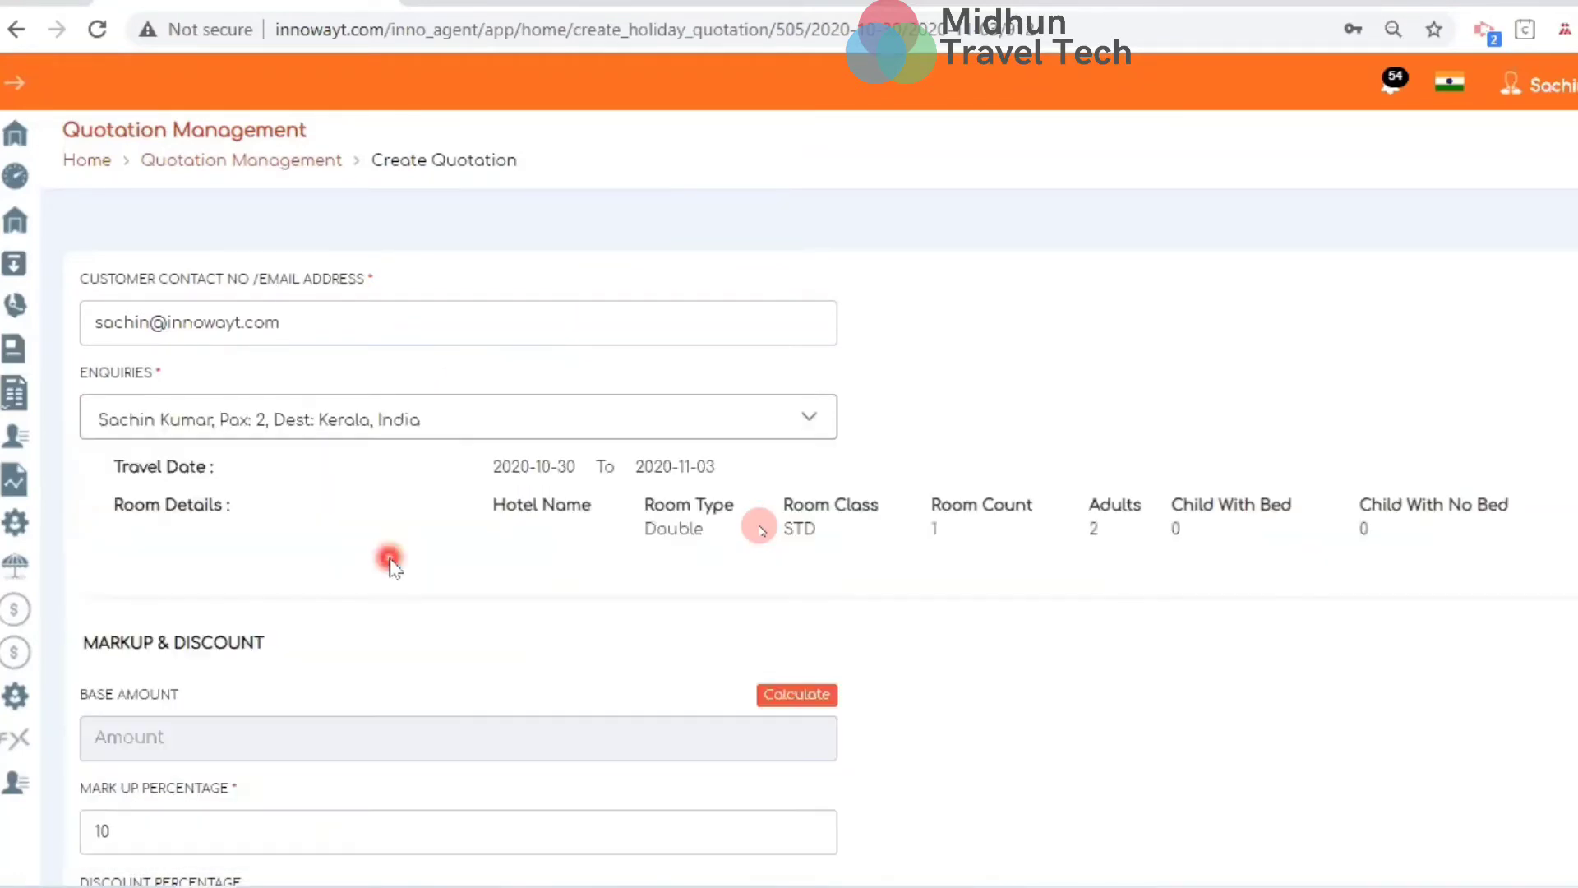
# Calculate the enquiry's base amount of 24990
pyautogui.scroll(-1, 723, 633)
pyautogui.scroll(-1, 723, 637)
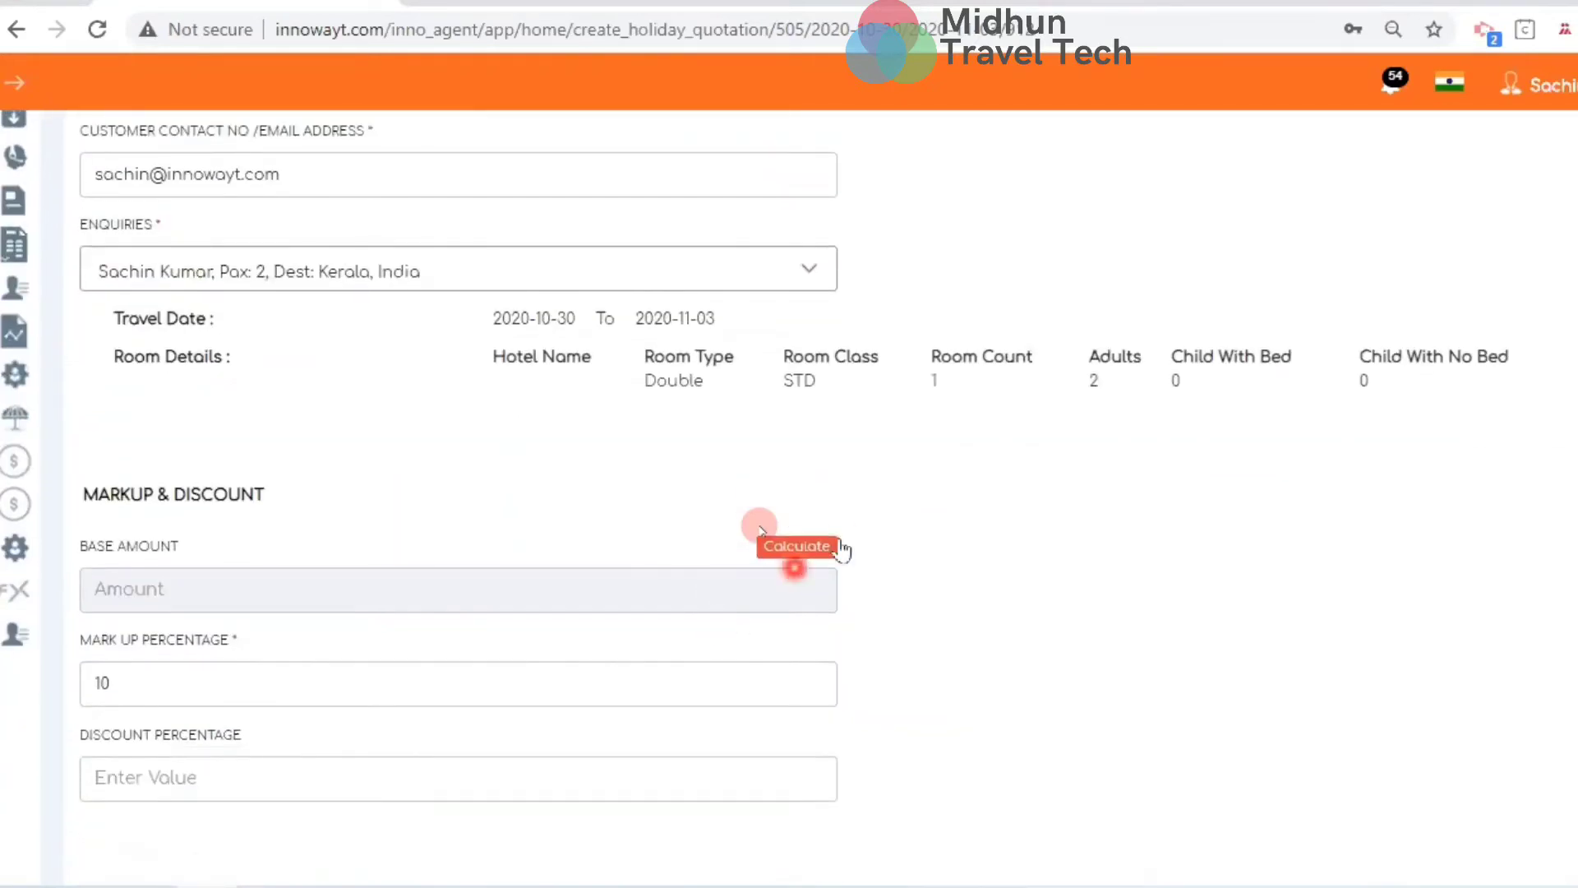
pyautogui.click(822, 547)
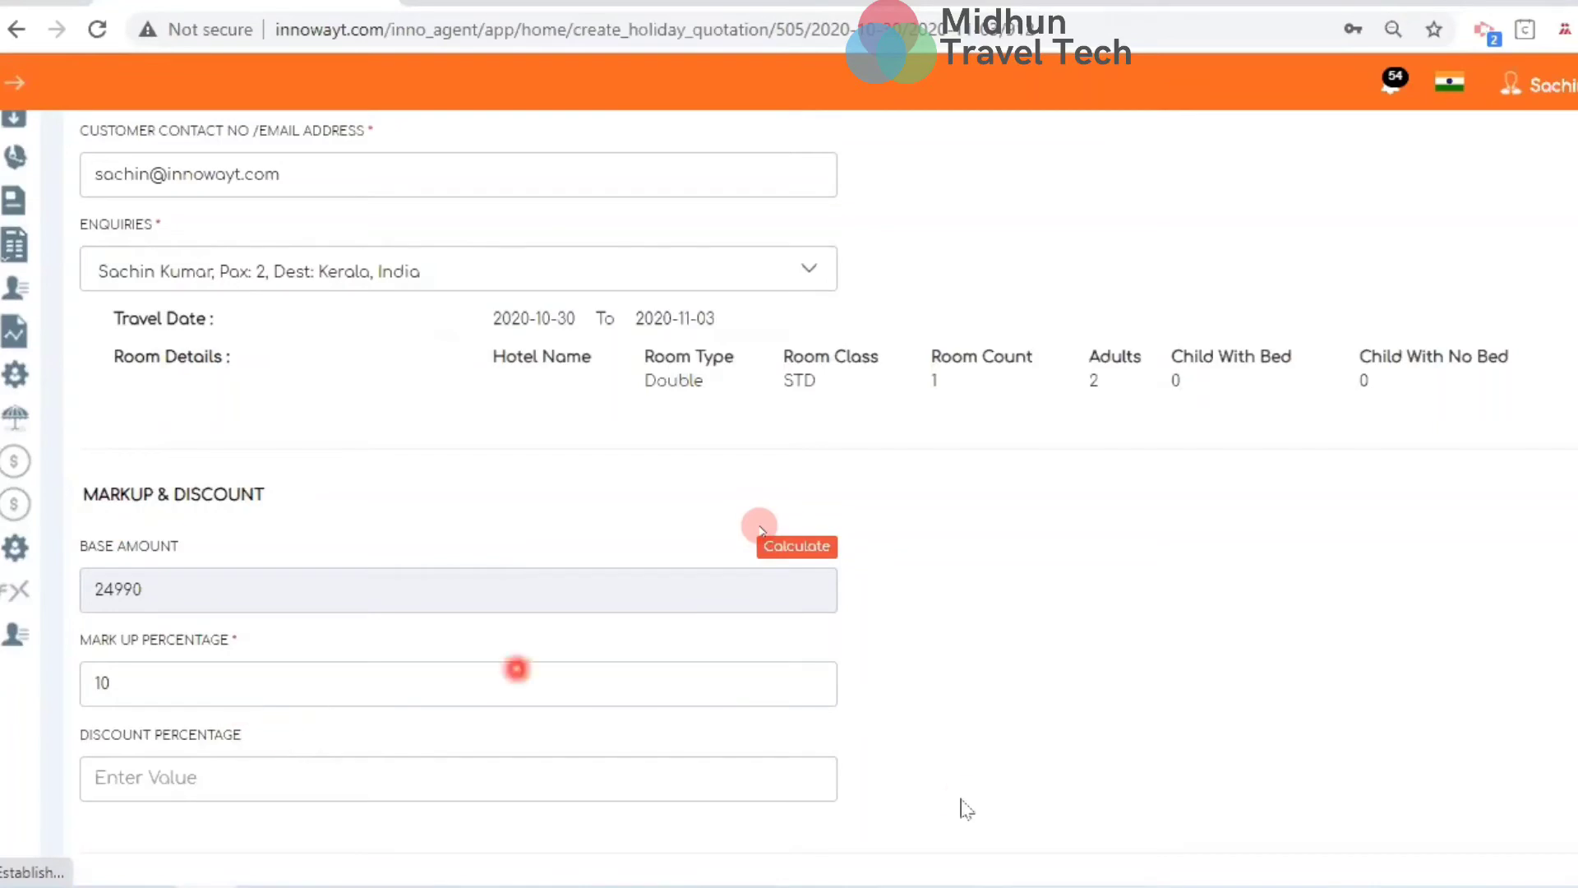
pyautogui.scroll(-5, 959, 801)
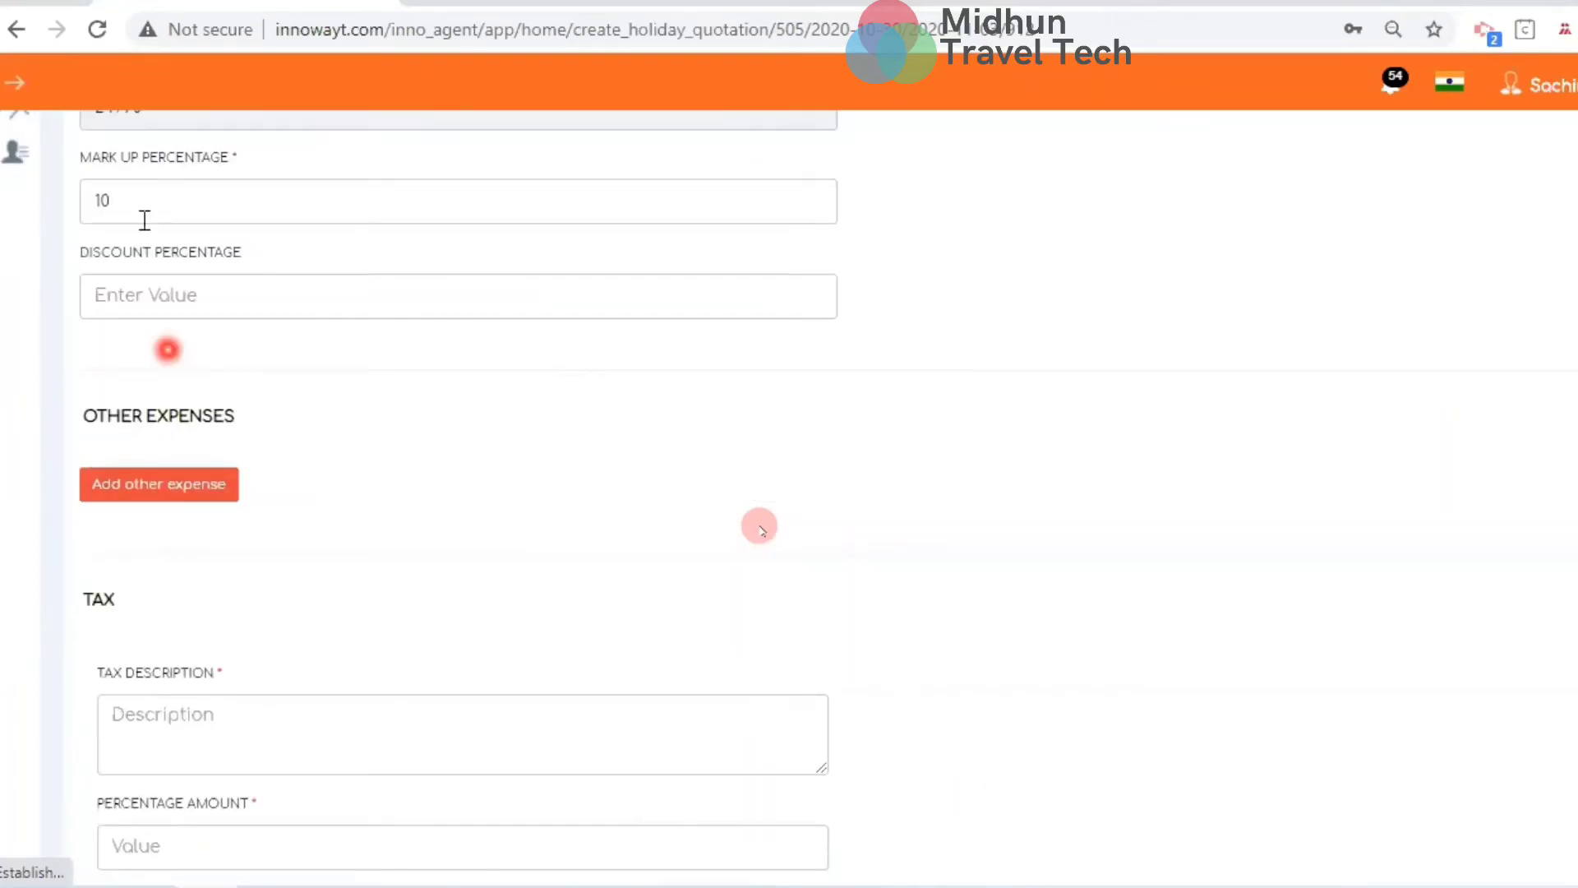
pyautogui.scroll(5, 167, 232)
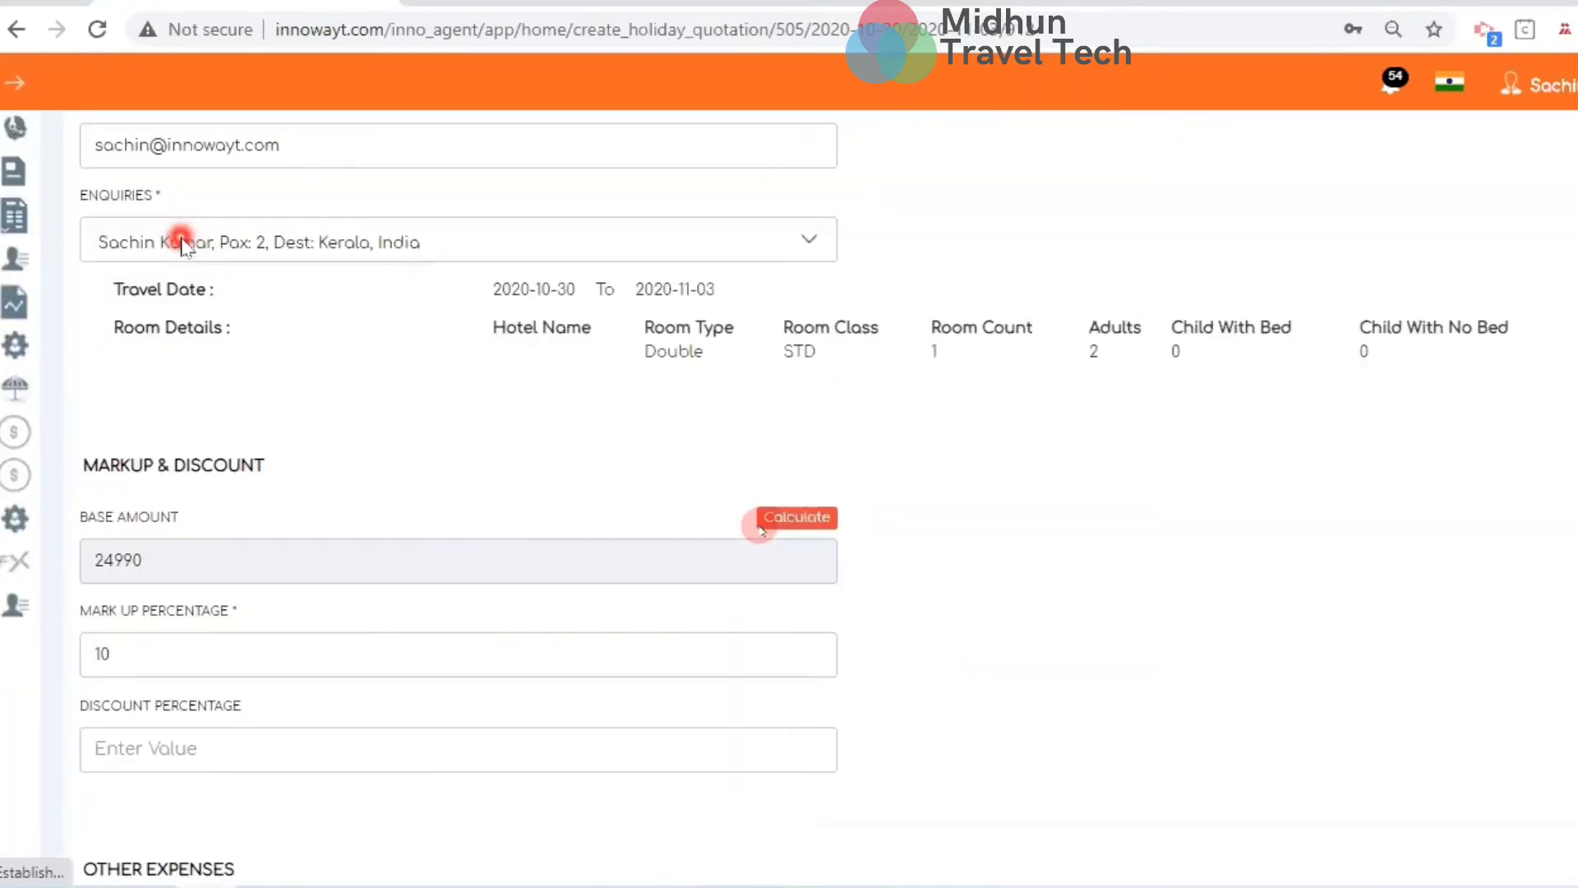
pyautogui.scroll(2, 345, 316)
pyautogui.click(349, 316)
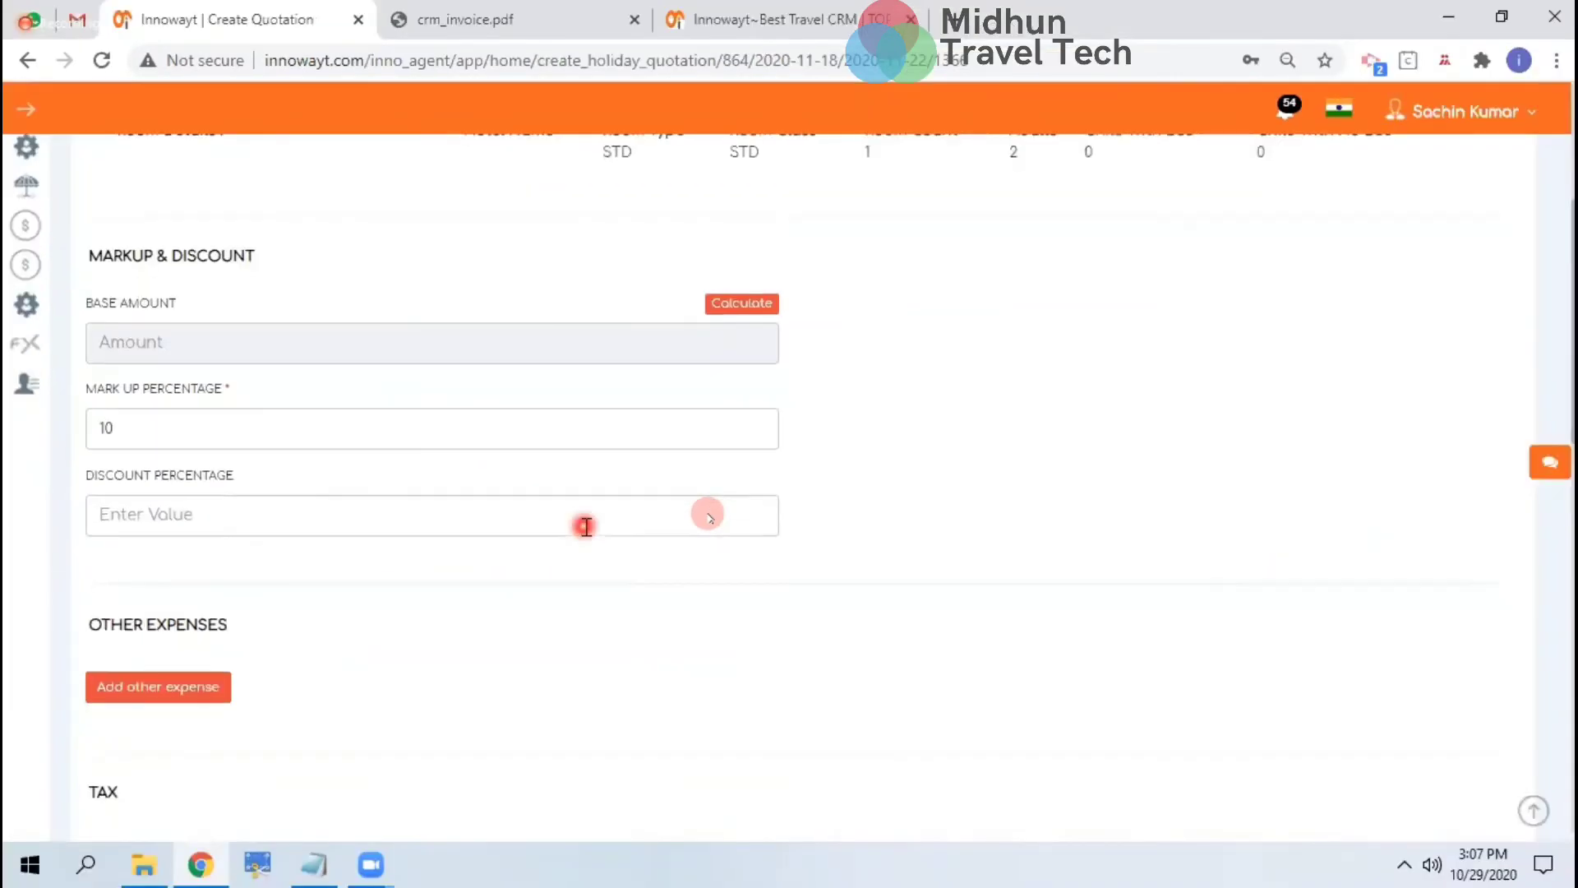
pyautogui.scroll(-8, 586, 527)
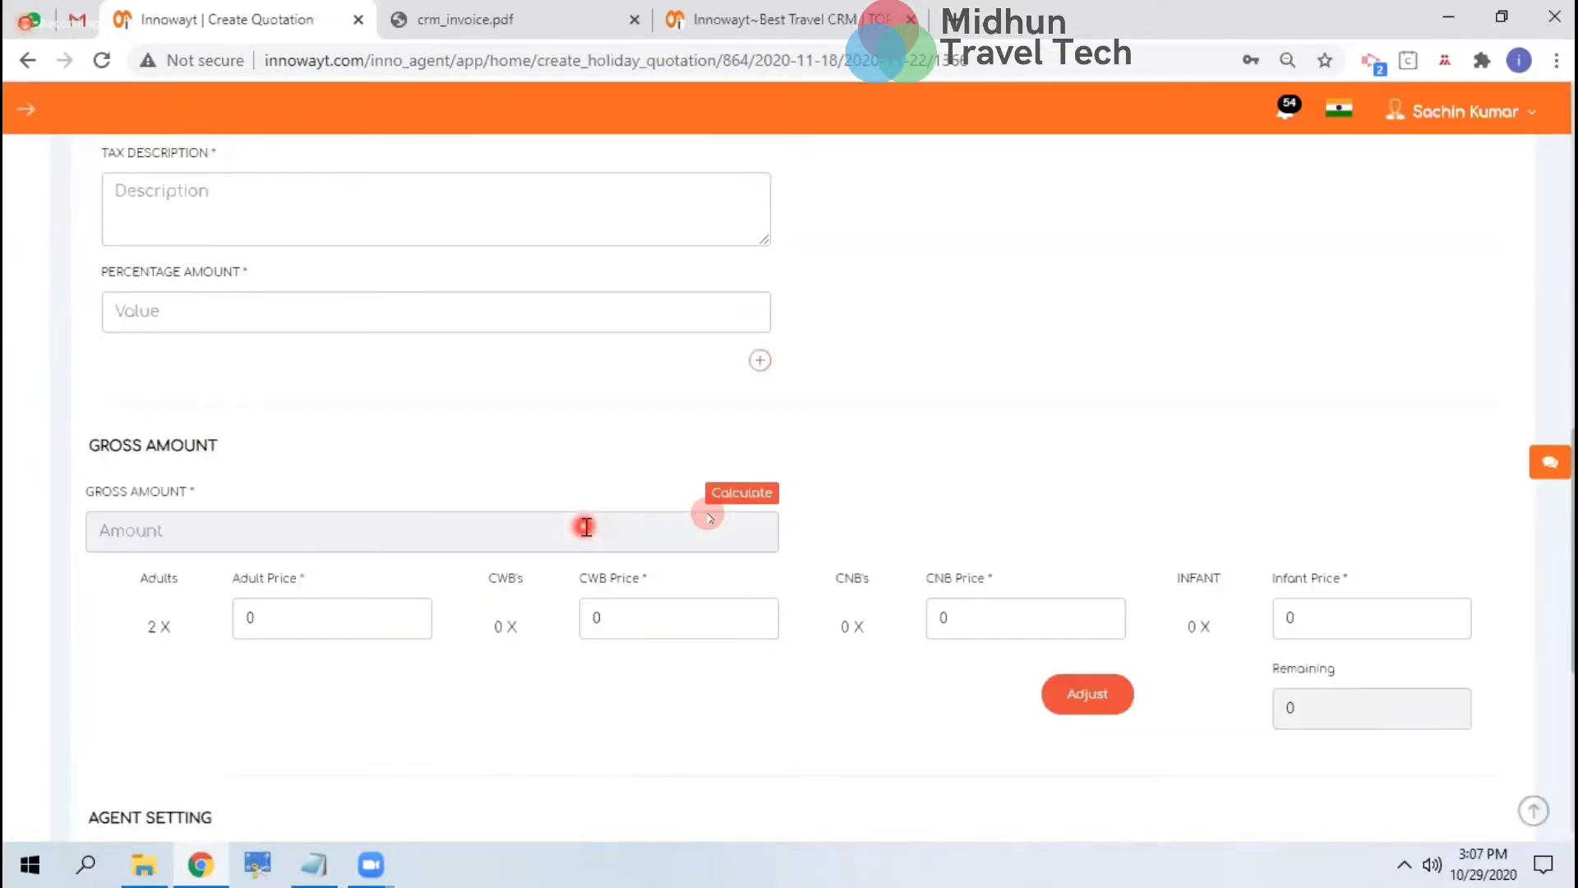
# Scroll to the bottom of the Create Quotation form and discard the draft
pyautogui.scroll(-6, 629, 796)
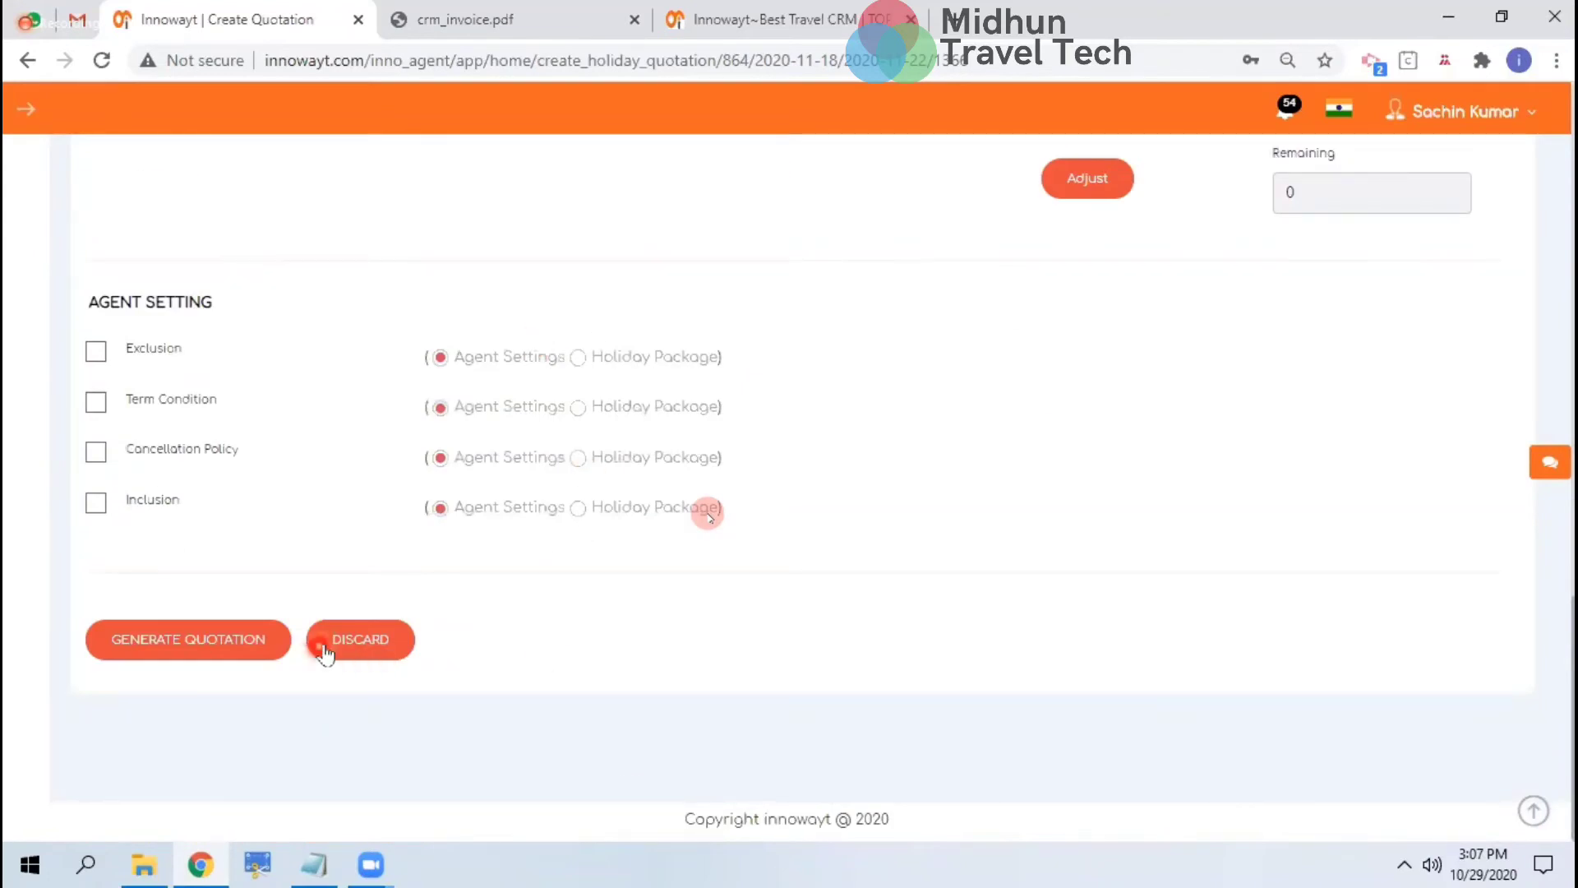
pyautogui.click(381, 650)
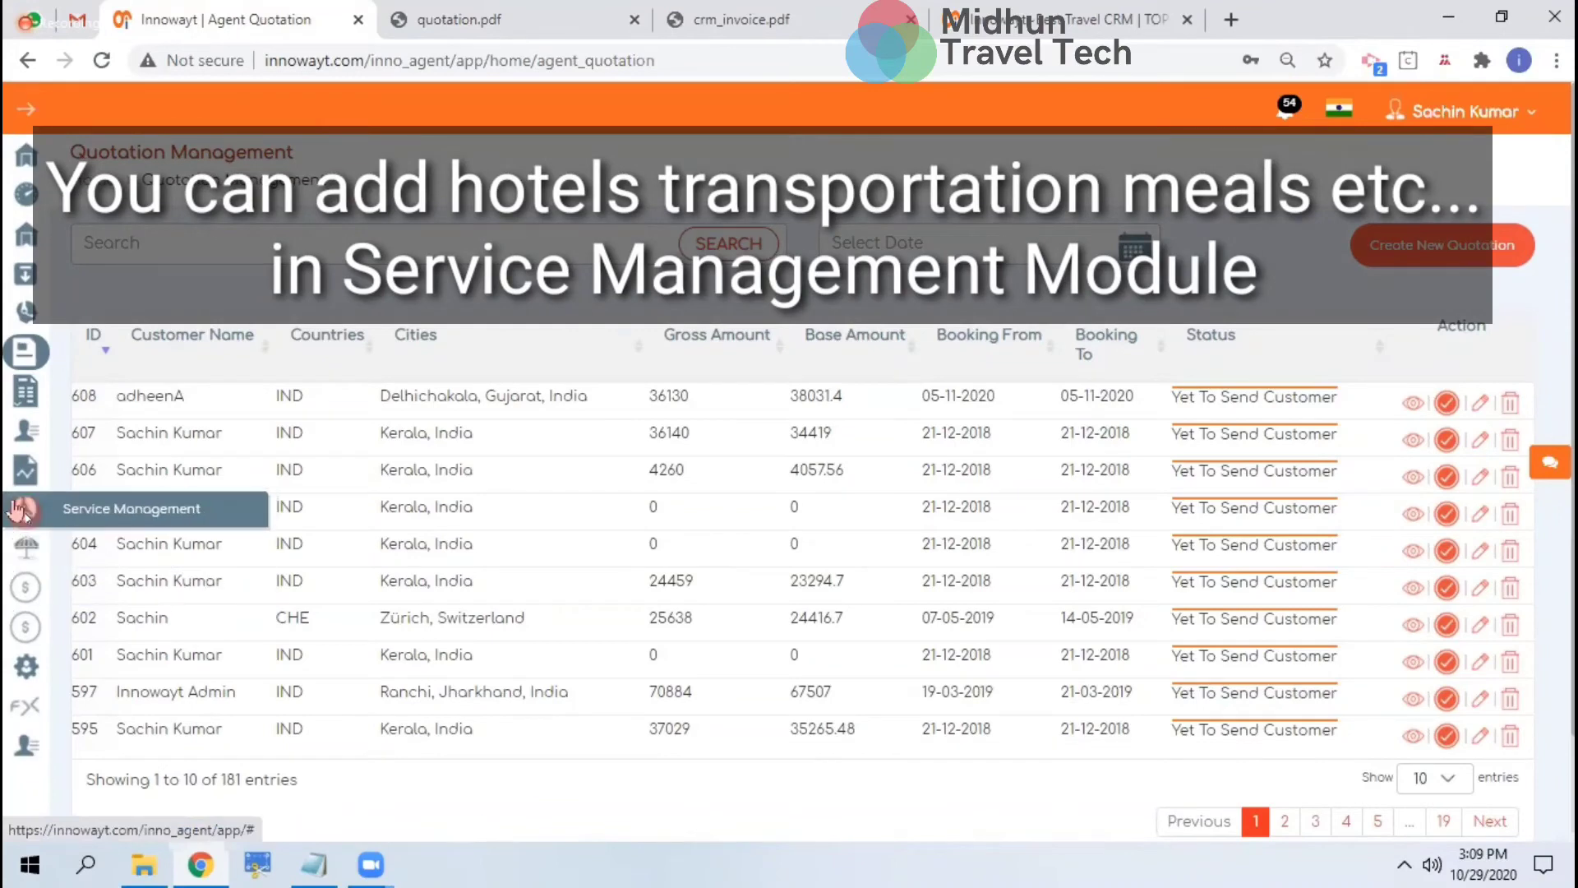
# Check the Transportation, Activity and Meal supplier tabs in Service Management, then go to Holiday Package
pyautogui.click(18, 510)
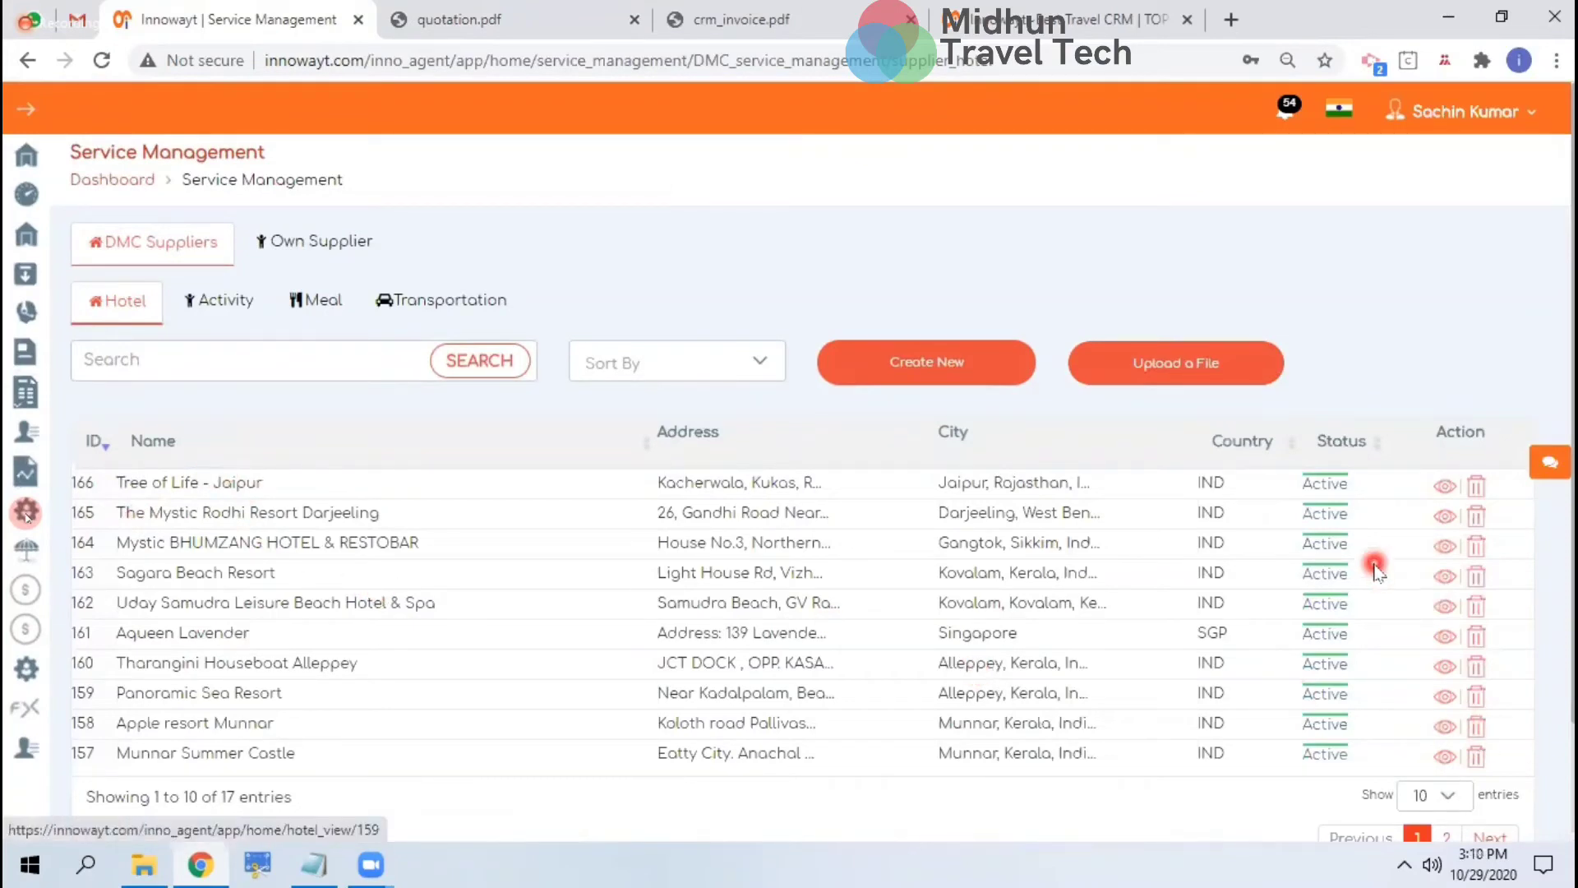
pyautogui.scroll(-1, 1364, 575)
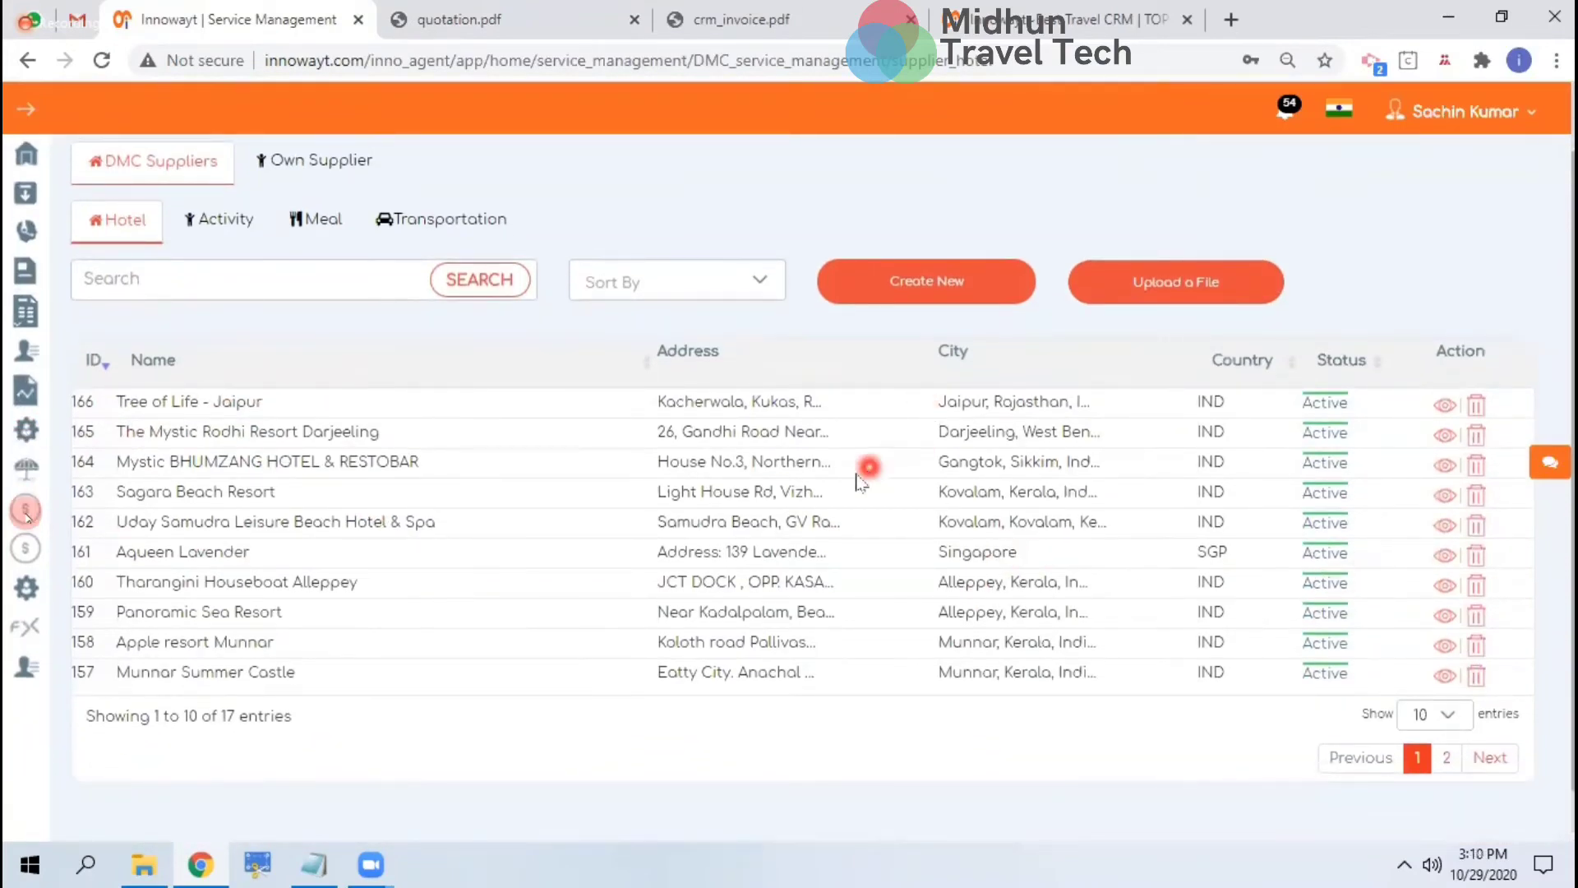
pyautogui.click(443, 219)
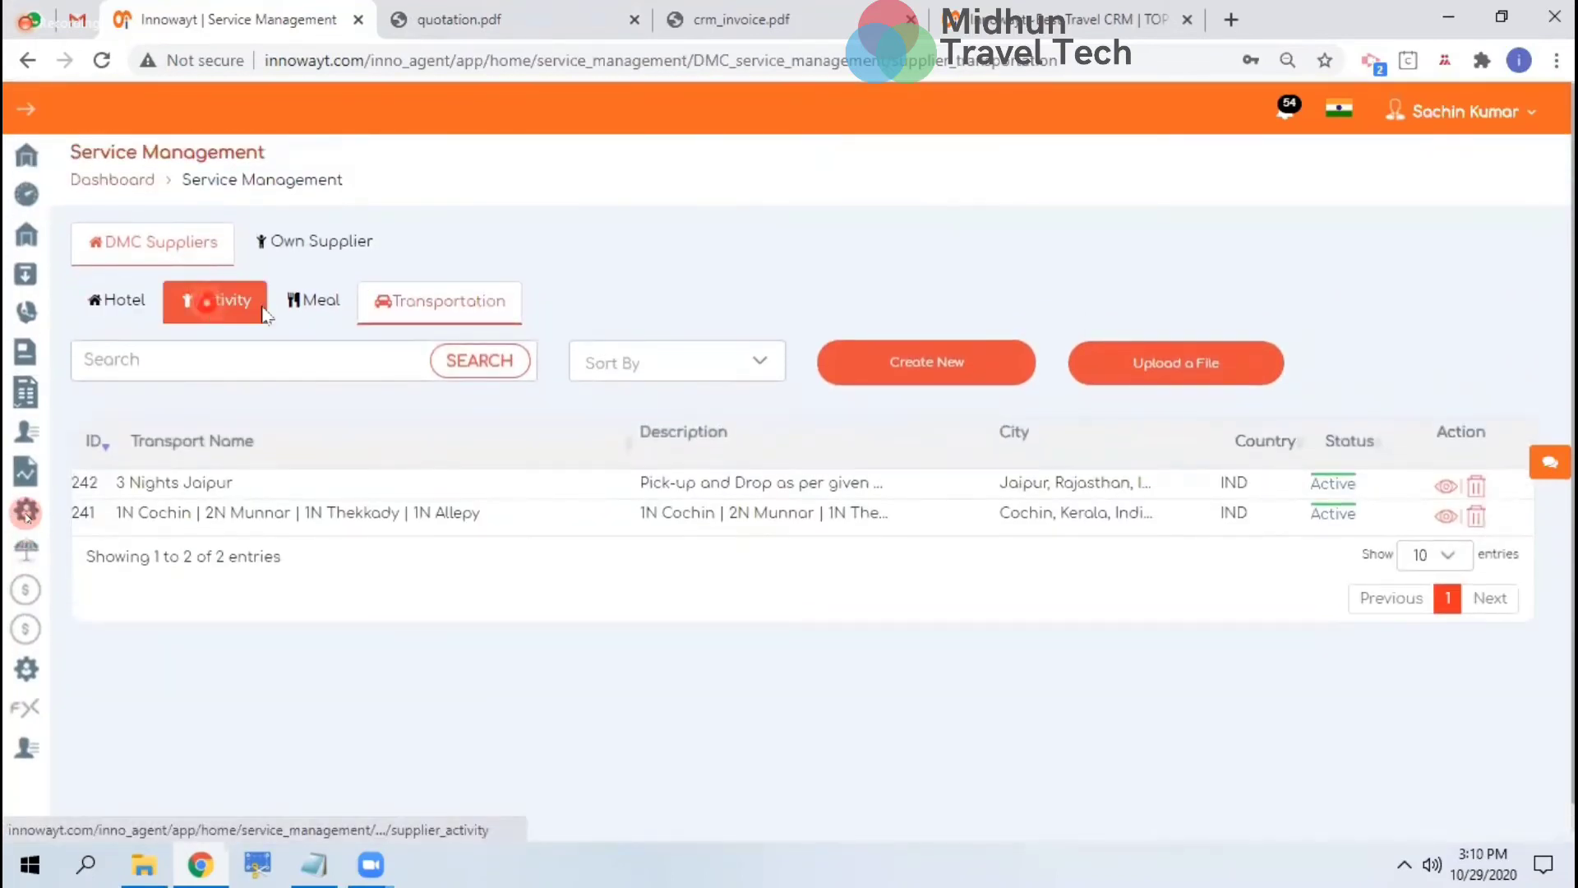
pyautogui.click(218, 301)
pyautogui.click(299, 321)
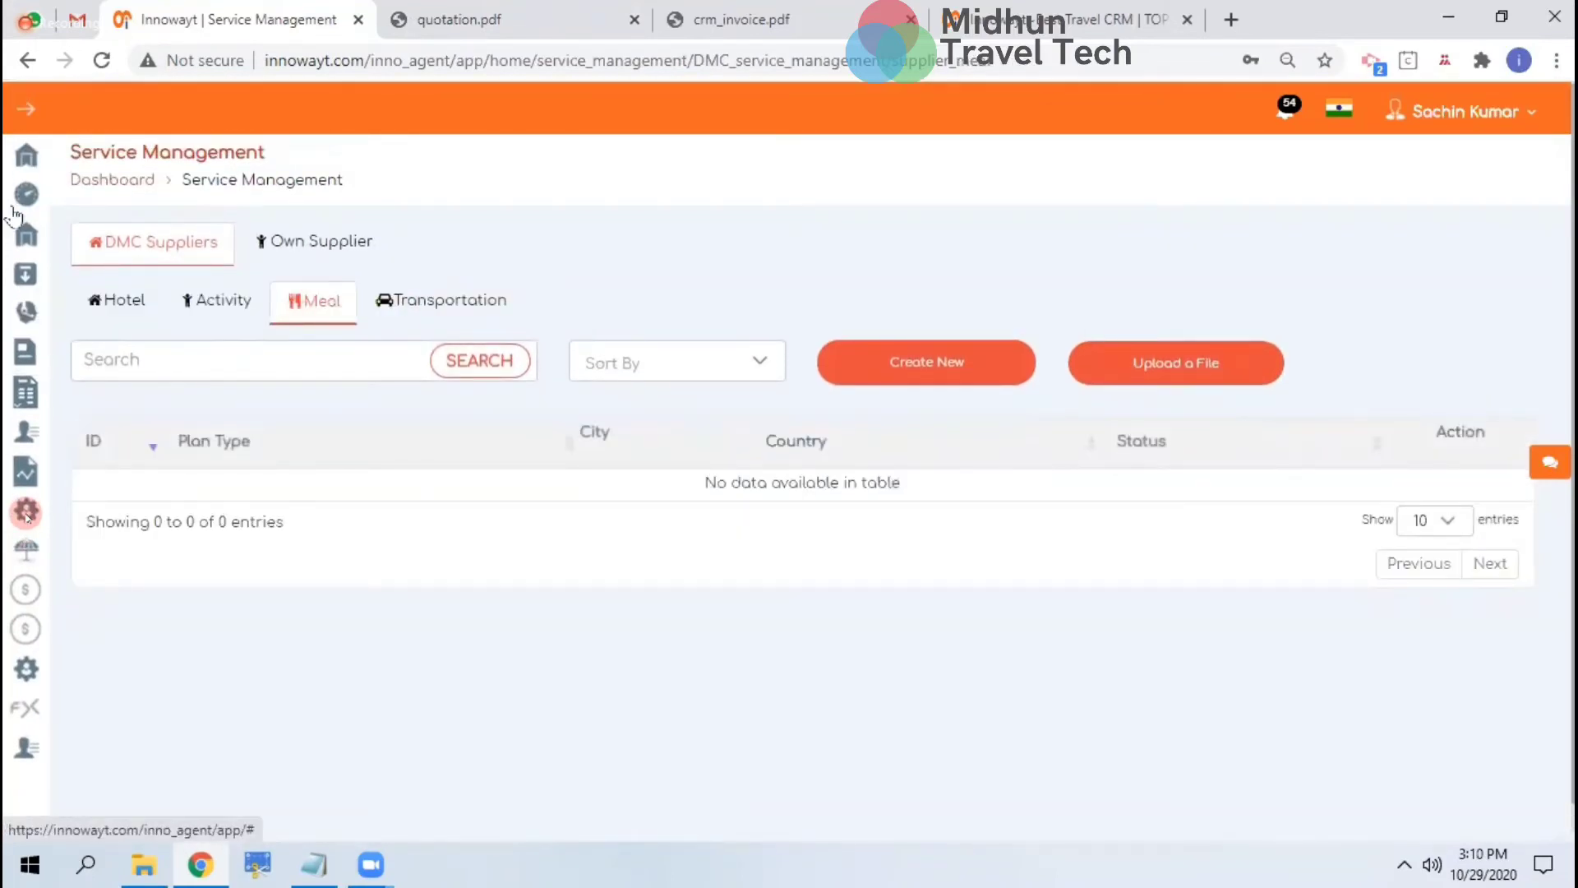
pyautogui.click(18, 158)
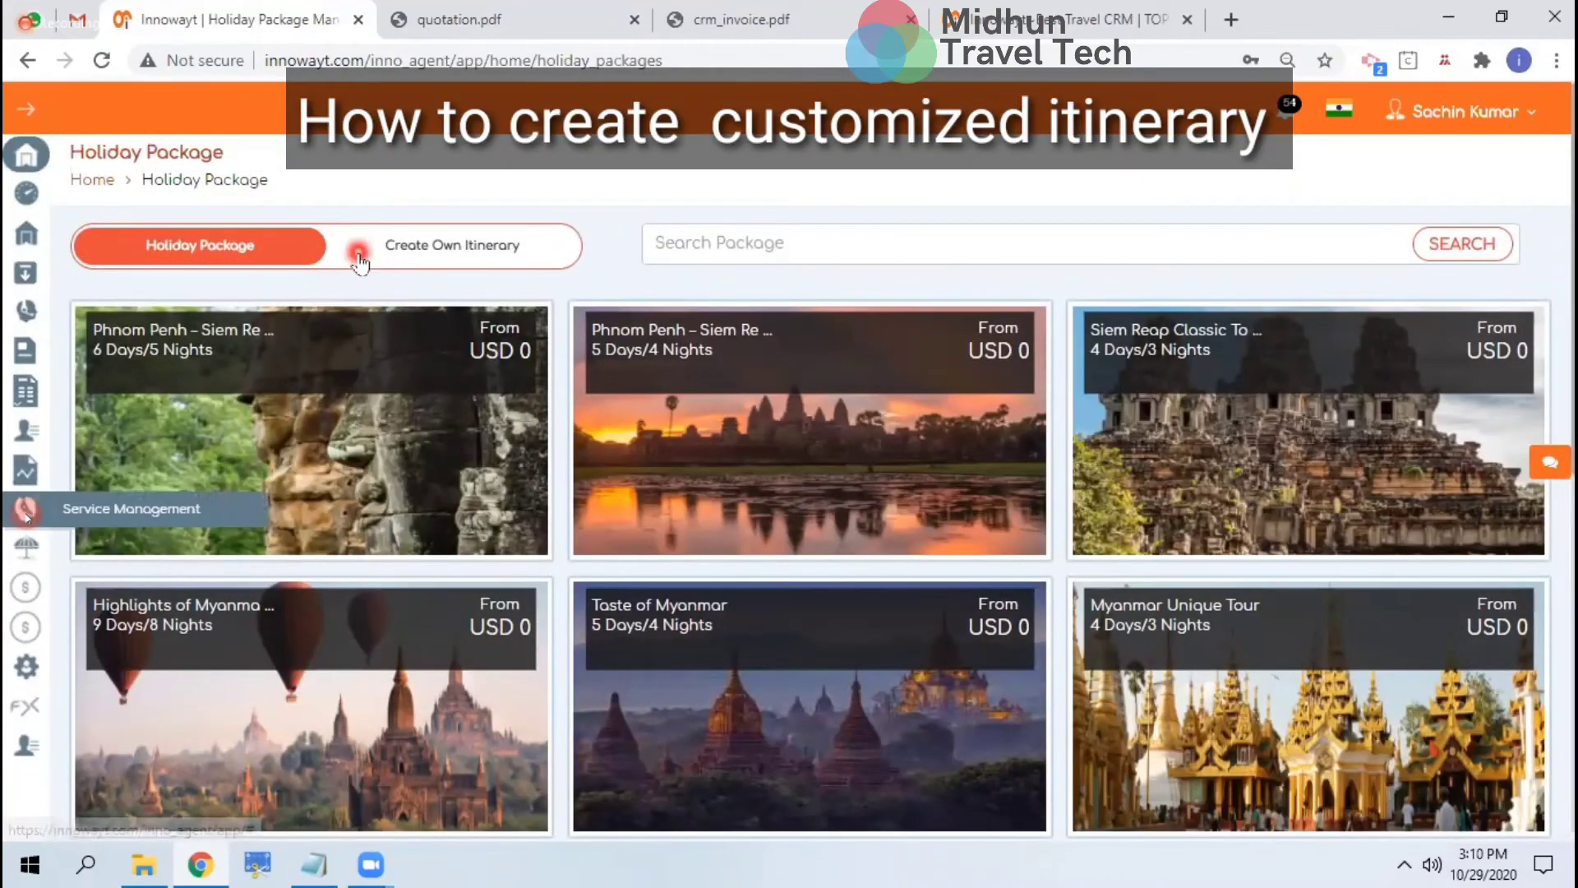
# Start an own itinerary with tour name and description Cochin
pyautogui.click(449, 245)
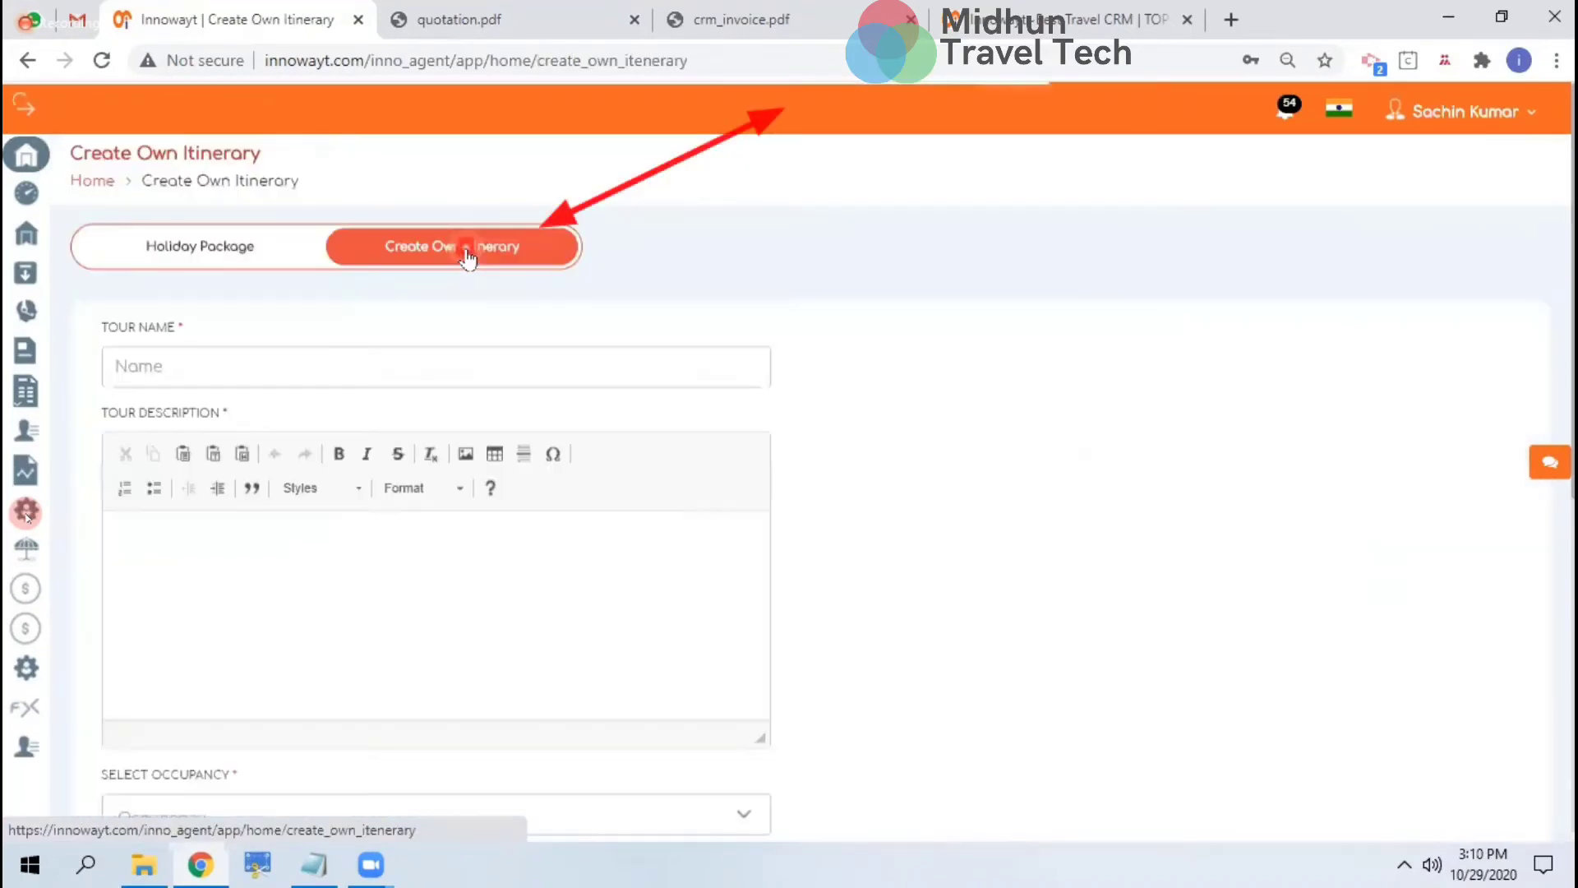
pyautogui.click(393, 372)
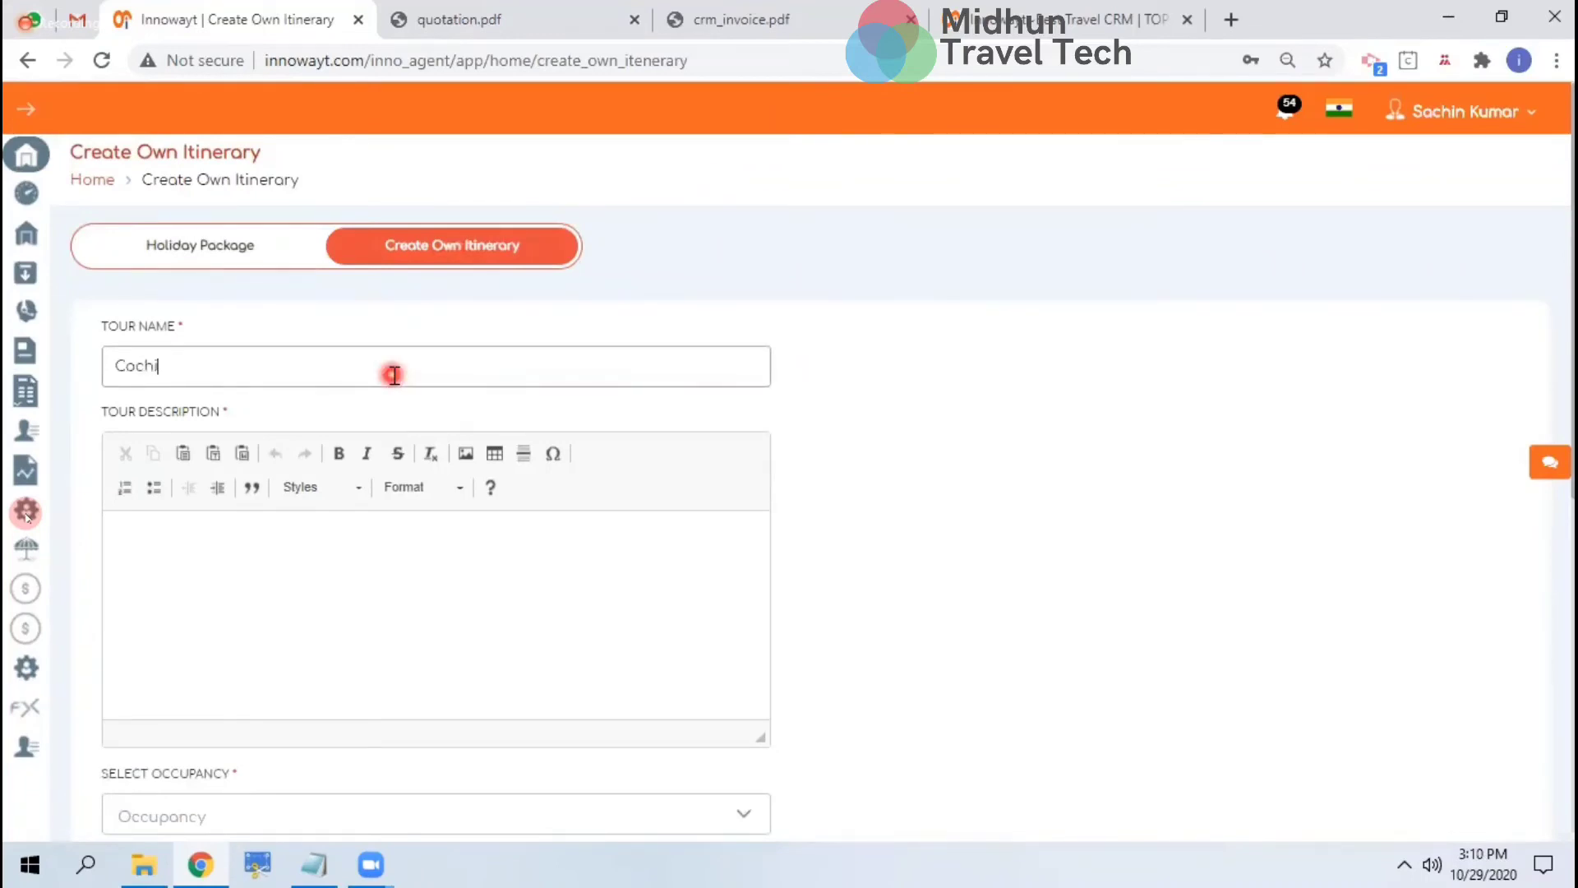
pyautogui.press('Tab')
pyautogui.hotkey('shift', 'Tab')
pyautogui.hotkey('ctrl', 'c')
pyautogui.press('Tab')
pyautogui.hotkey('ctrl', 'v')
# Choose Double occupancy with 2 adults and 0 children
pyautogui.scroll(-4, 393, 372)
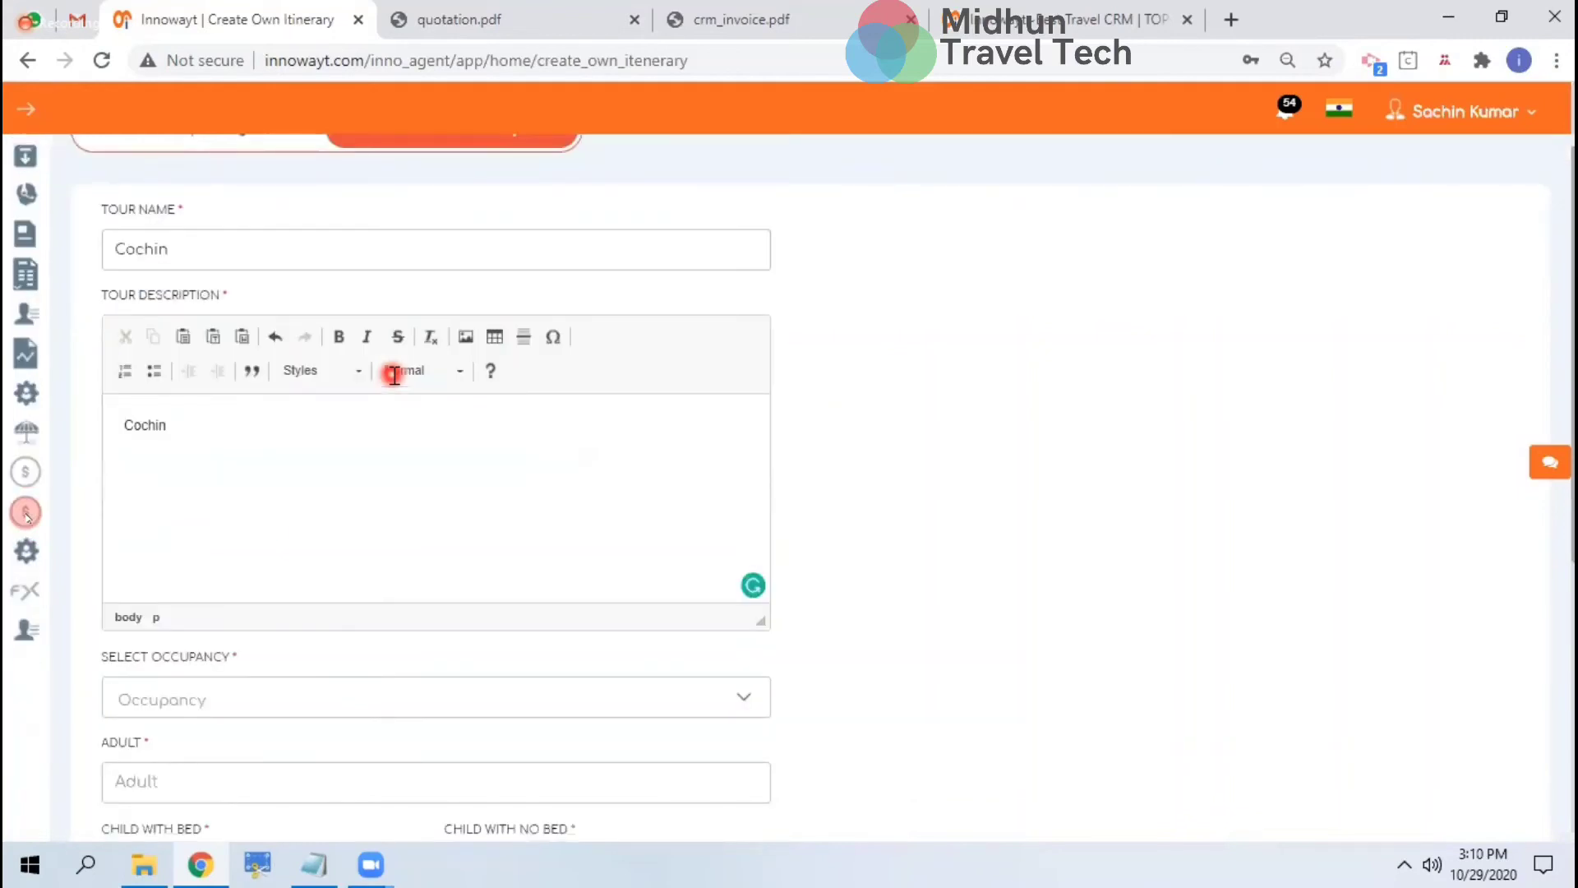
pyautogui.click(289, 497)
pyautogui.press('Down')
pyautogui.press('Down')
pyautogui.press('Return')
pyautogui.press('Tab')
pyautogui.press('Tab')
pyautogui.write('0')
pyautogui.press('Tab')
pyautogui.write('0')
pyautogui.press('Tab')
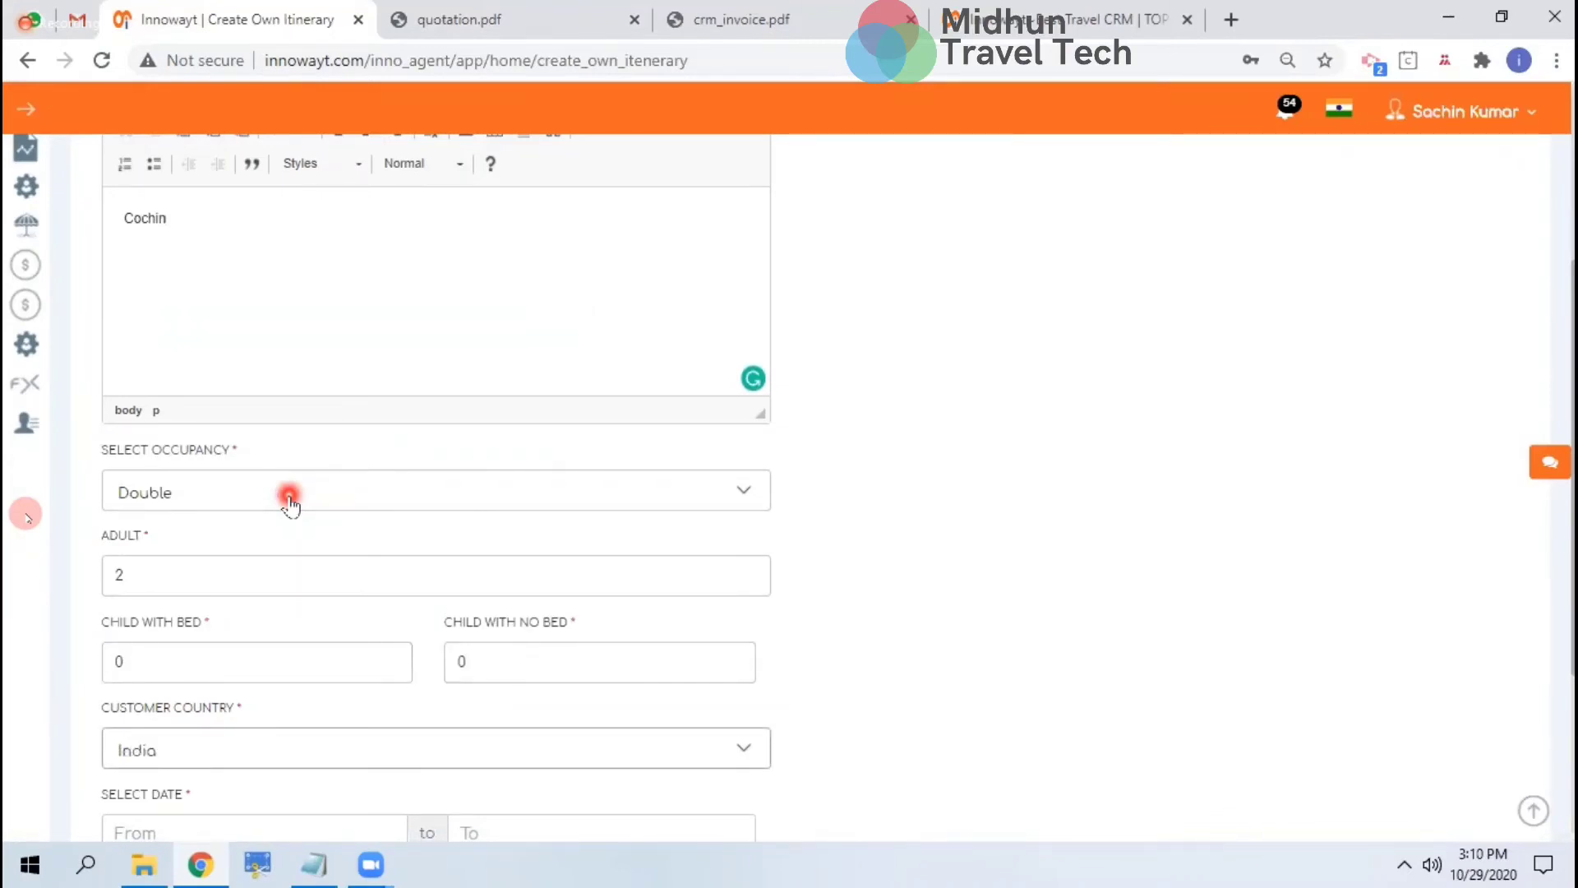
# Set customer country India and the trip date to 4 November 2020
pyautogui.scroll(-3, 290, 503)
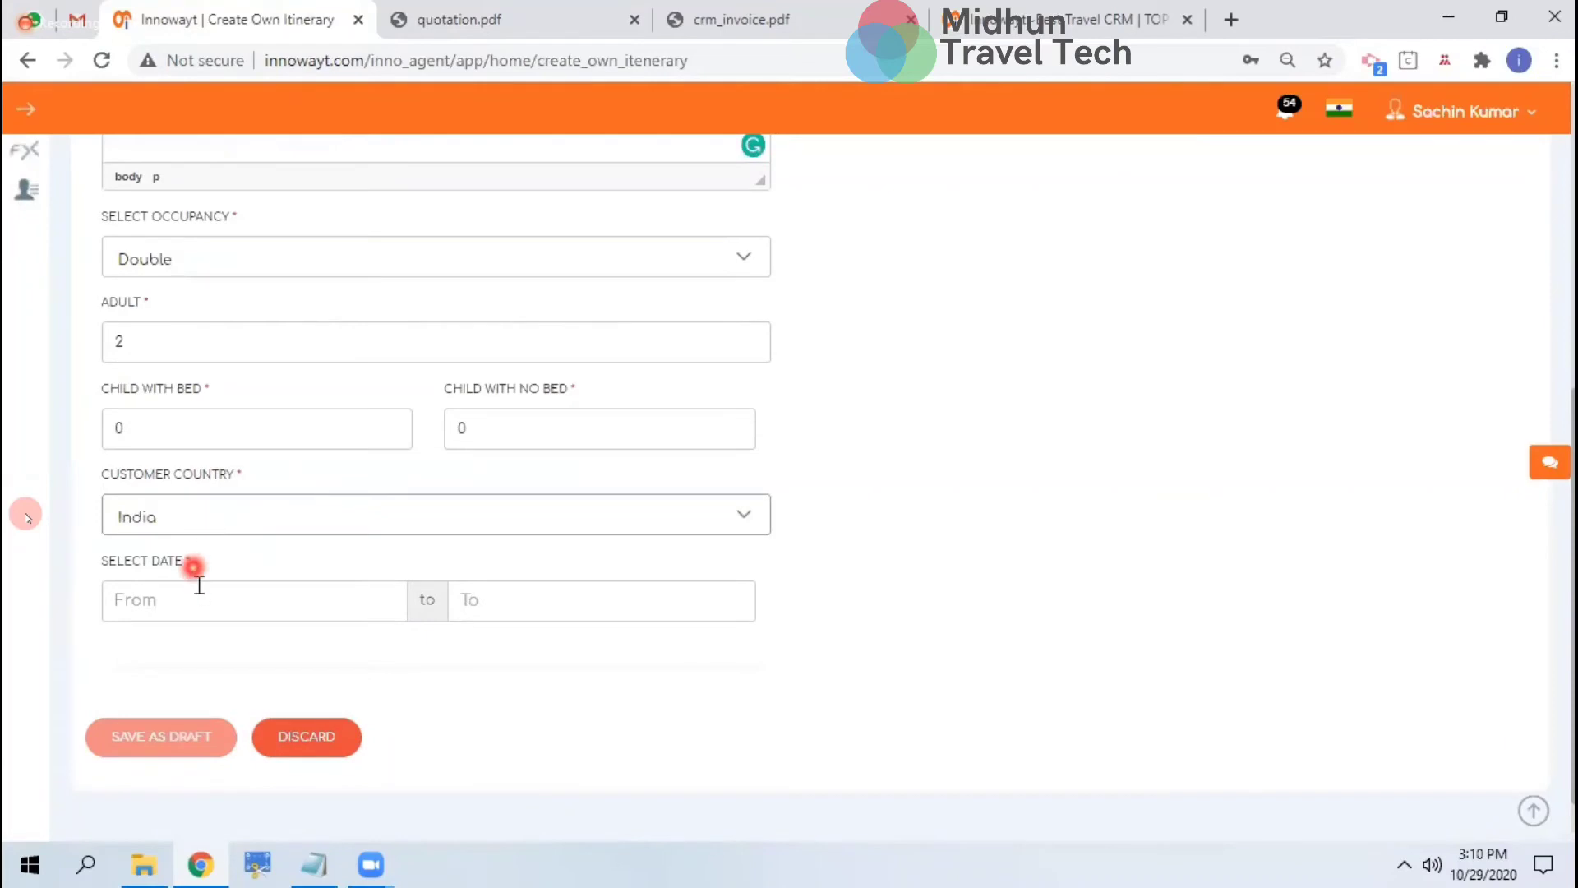
pyautogui.click(253, 615)
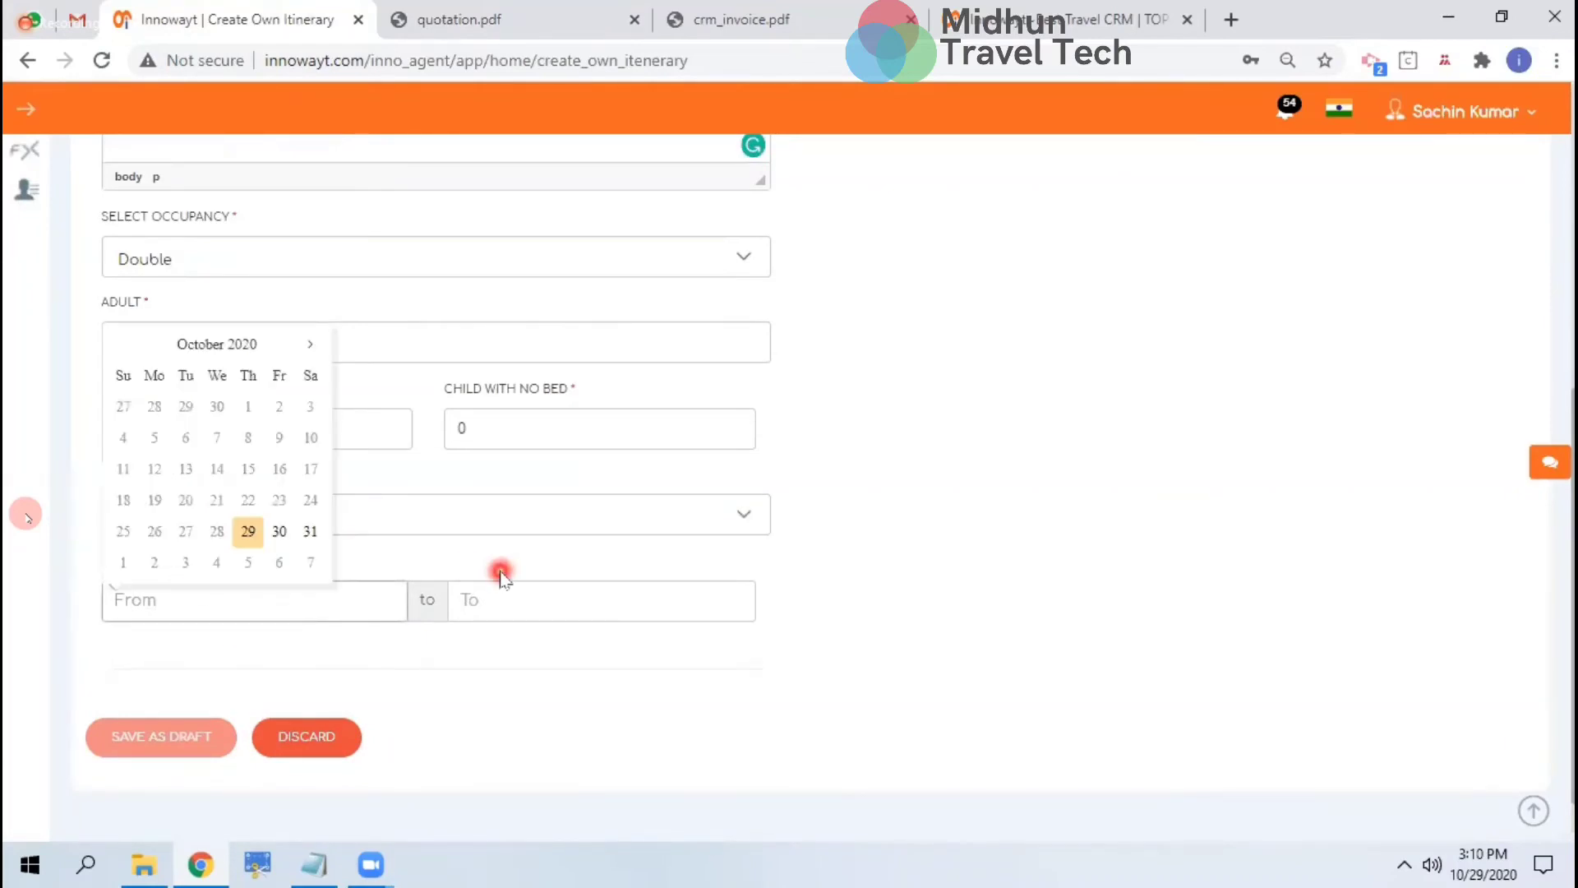
pyautogui.click(478, 551)
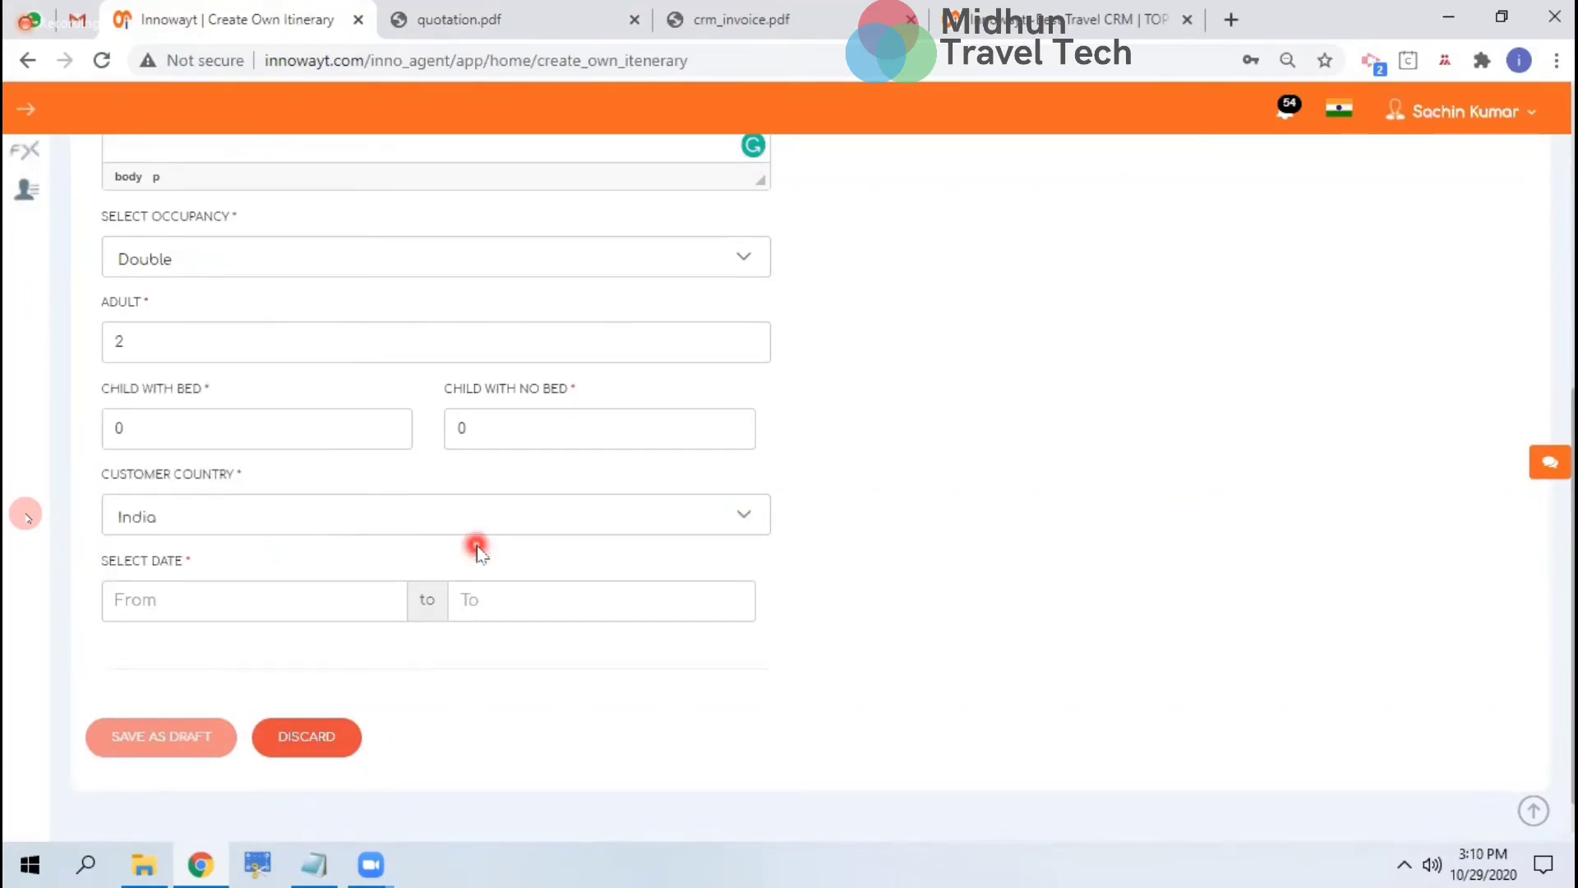
pyautogui.click(390, 516)
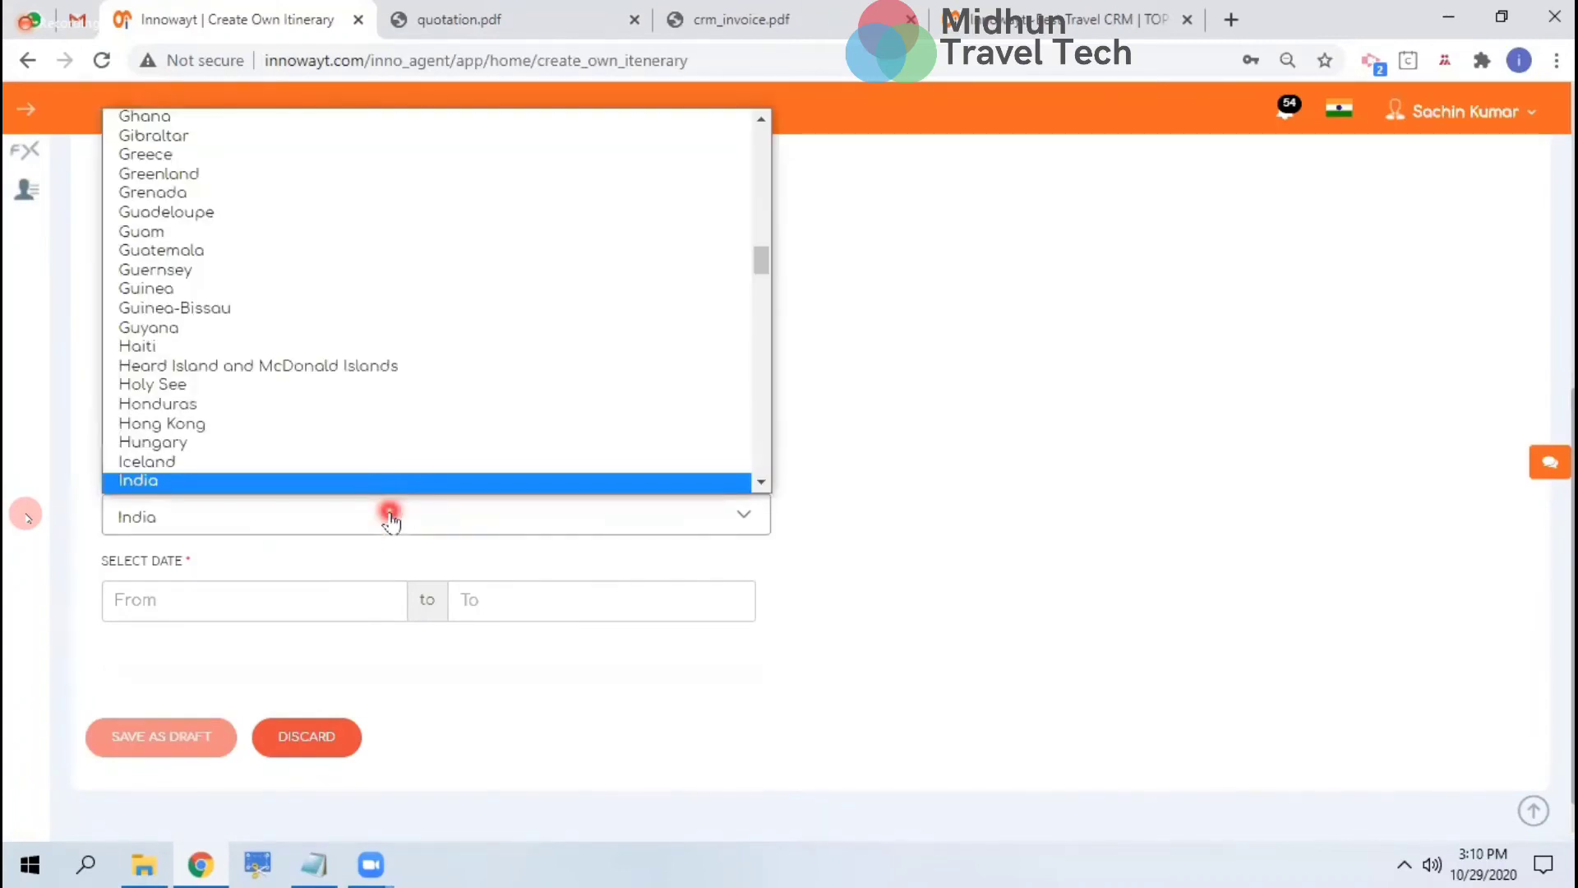
pyautogui.click(276, 603)
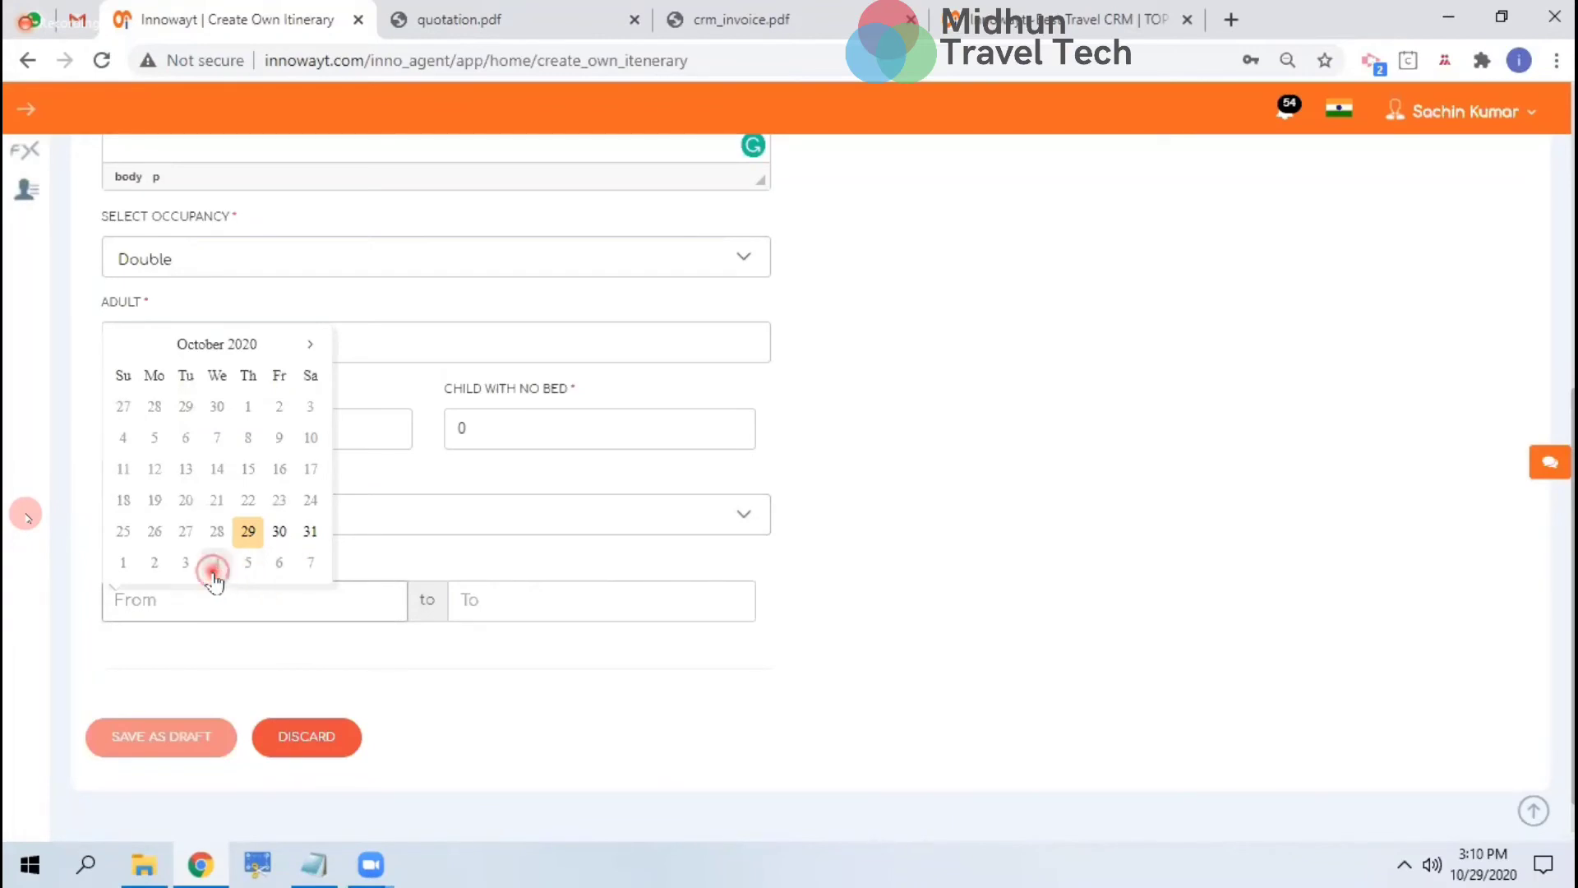
pyautogui.click(213, 571)
pyautogui.scroll(-3, 433, 705)
# Set Day 1's country to India and its city to Cochin, Kerala, India
pyautogui.click(508, 539)
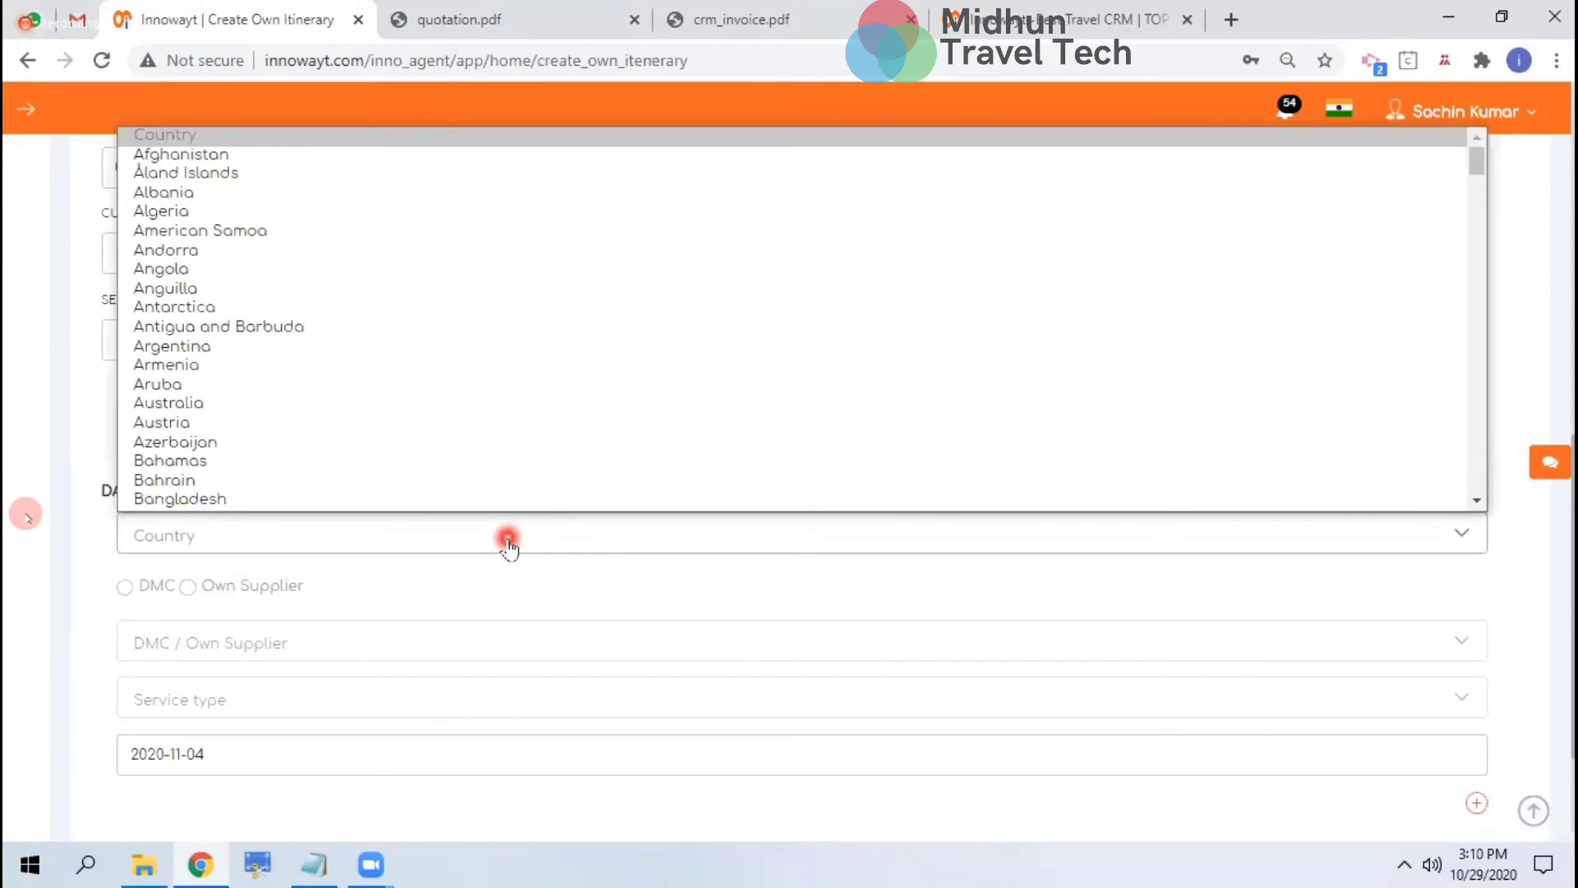
pyautogui.write('india')
pyautogui.press('Return')
pyautogui.write('cochin')
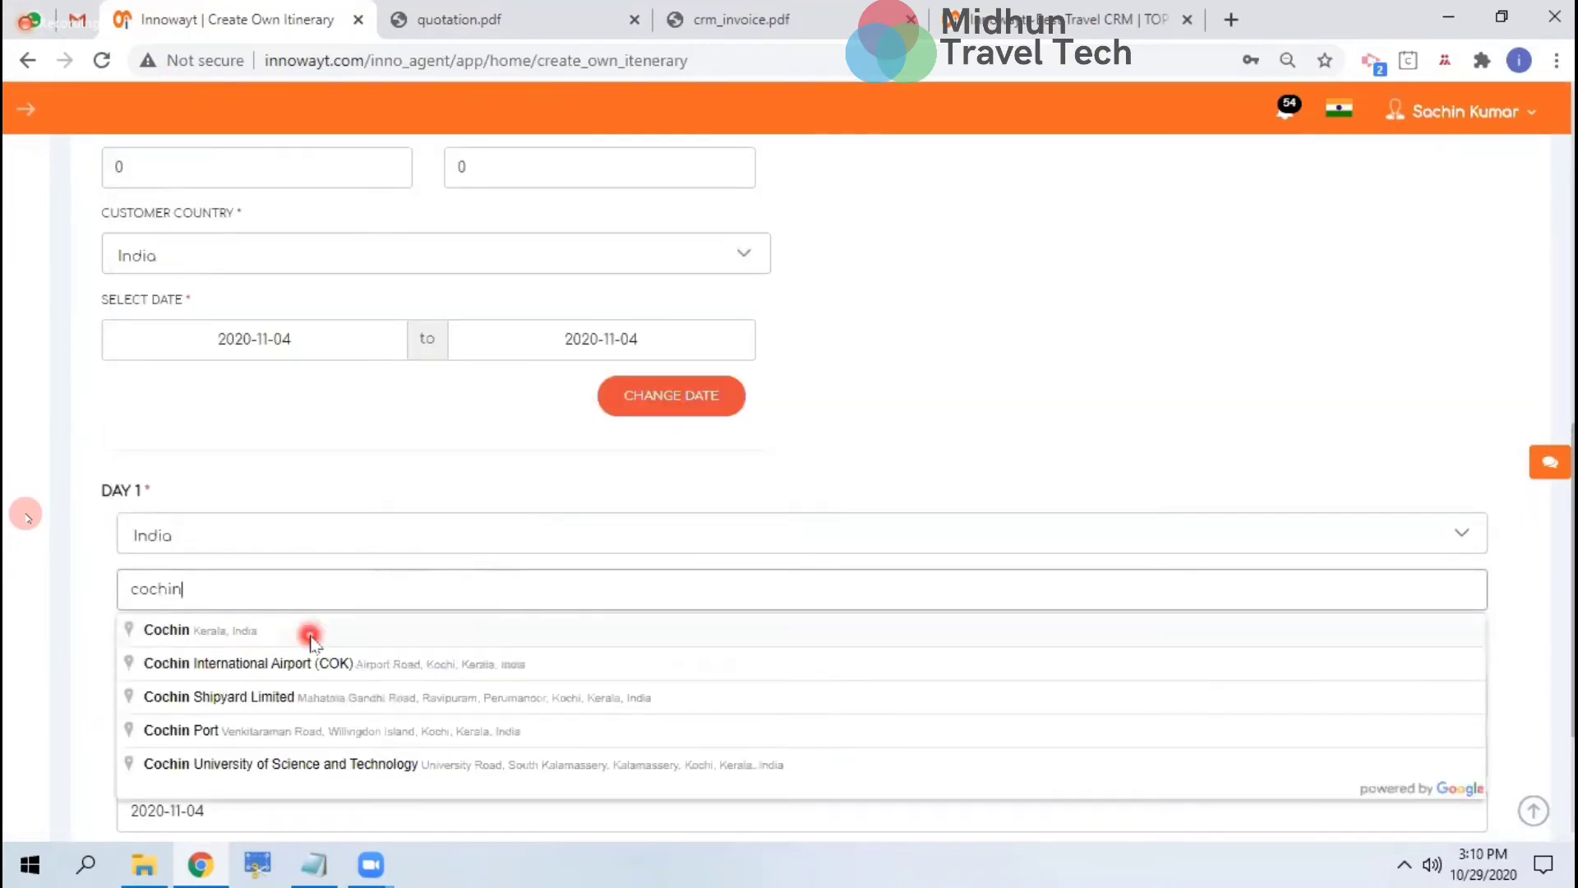
pyautogui.click(311, 635)
# Source Day 1 from DMC Test Holiday Pvt Ltd with service type Hotel, listing Cochin hotels
pyautogui.click(125, 644)
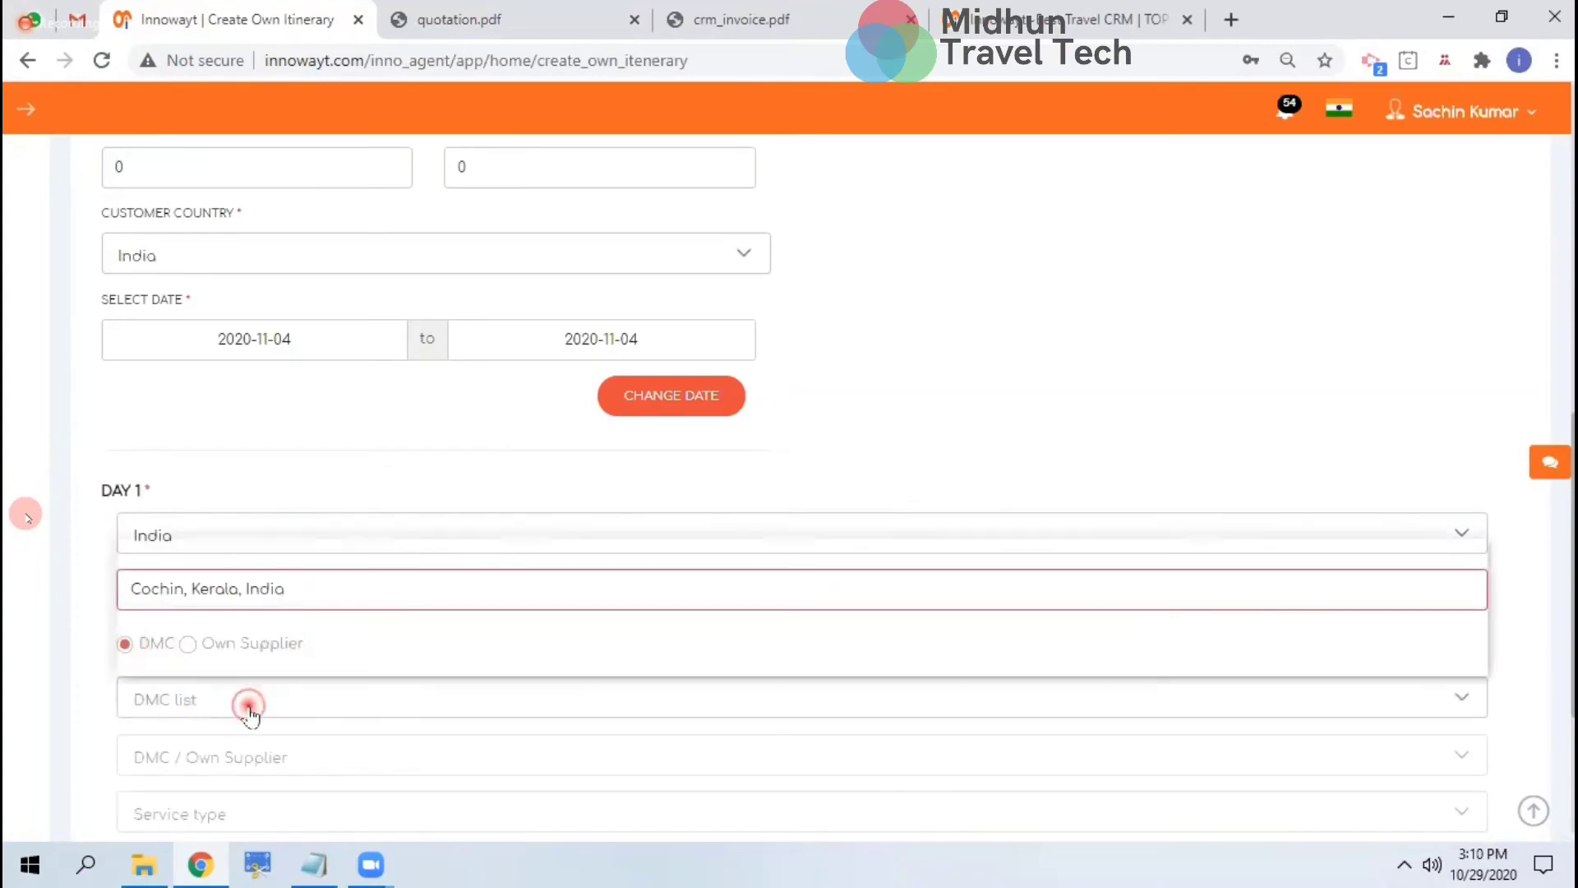
pyautogui.click(243, 707)
pyautogui.click(234, 663)
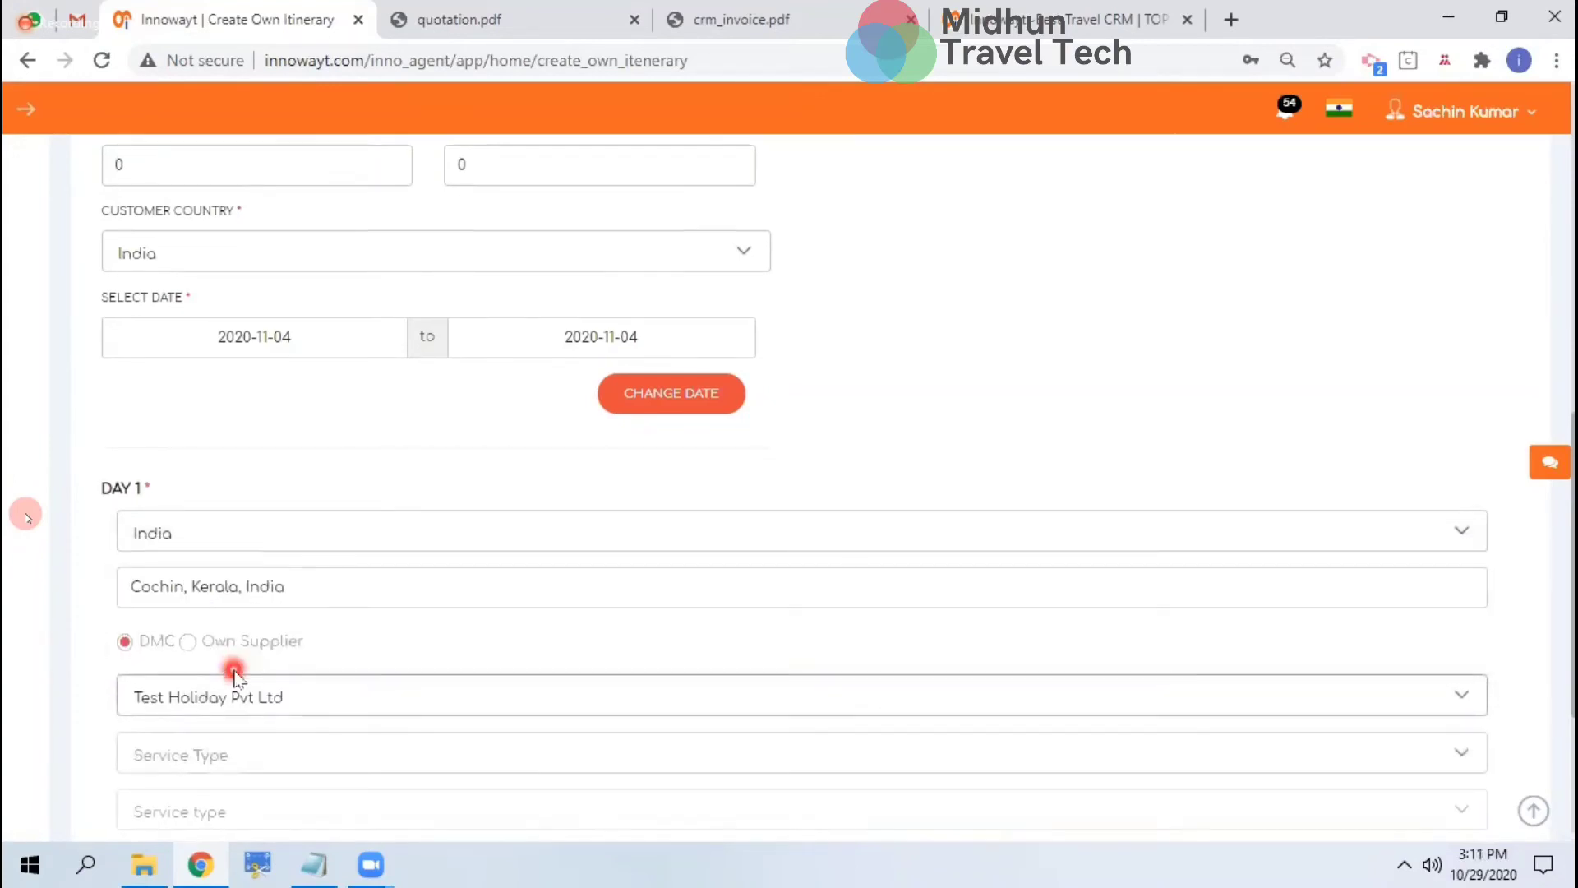
pyautogui.scroll(-2, 229, 658)
pyautogui.click(232, 554)
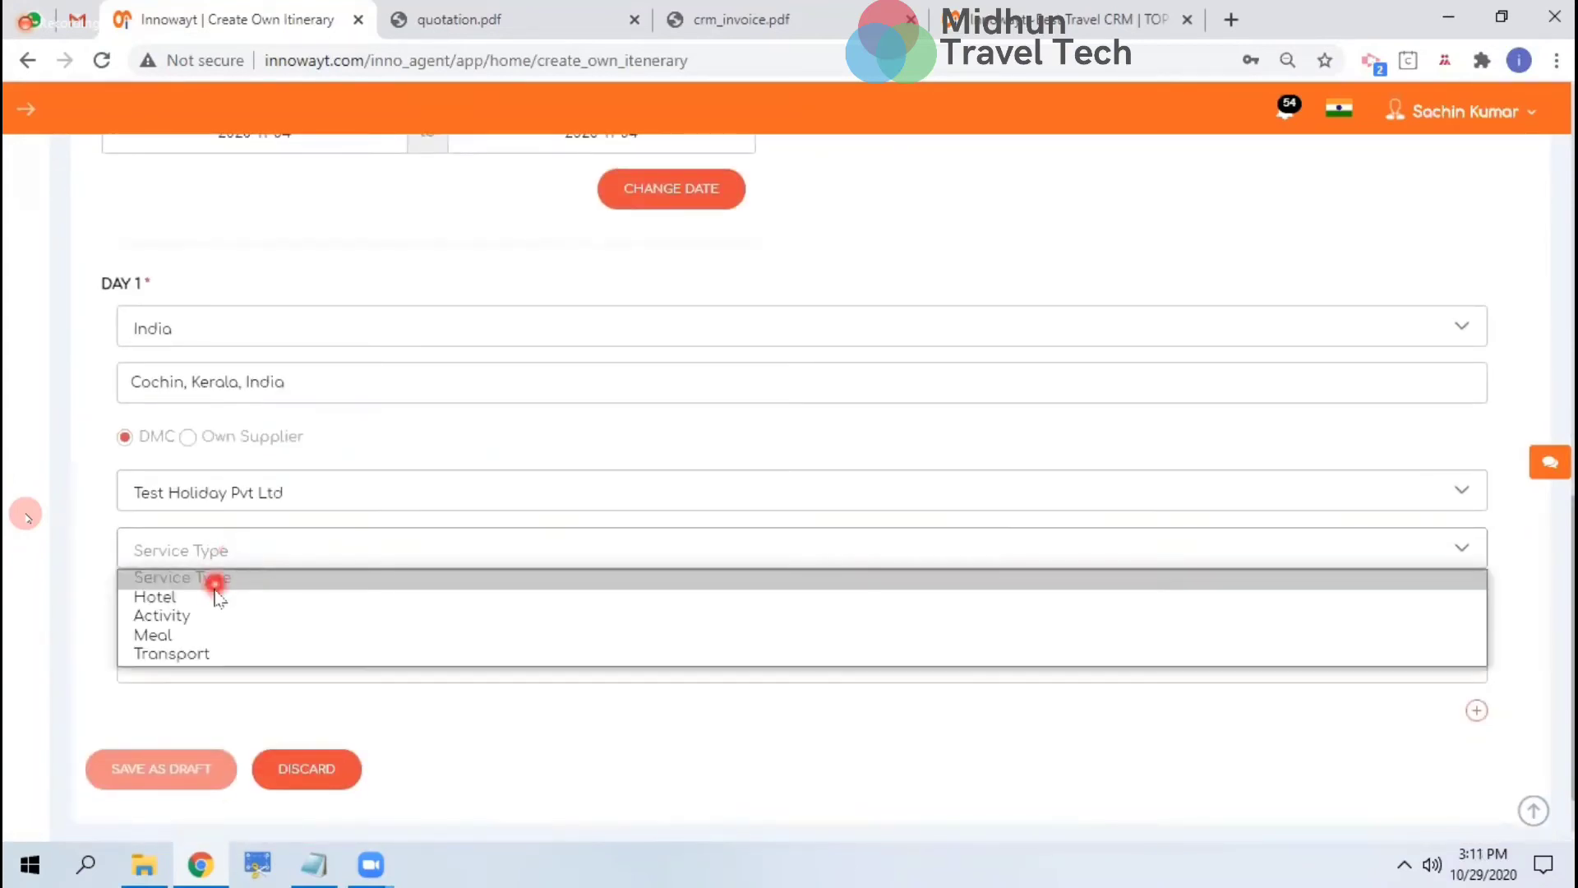
pyautogui.click(210, 598)
pyautogui.click(224, 625)
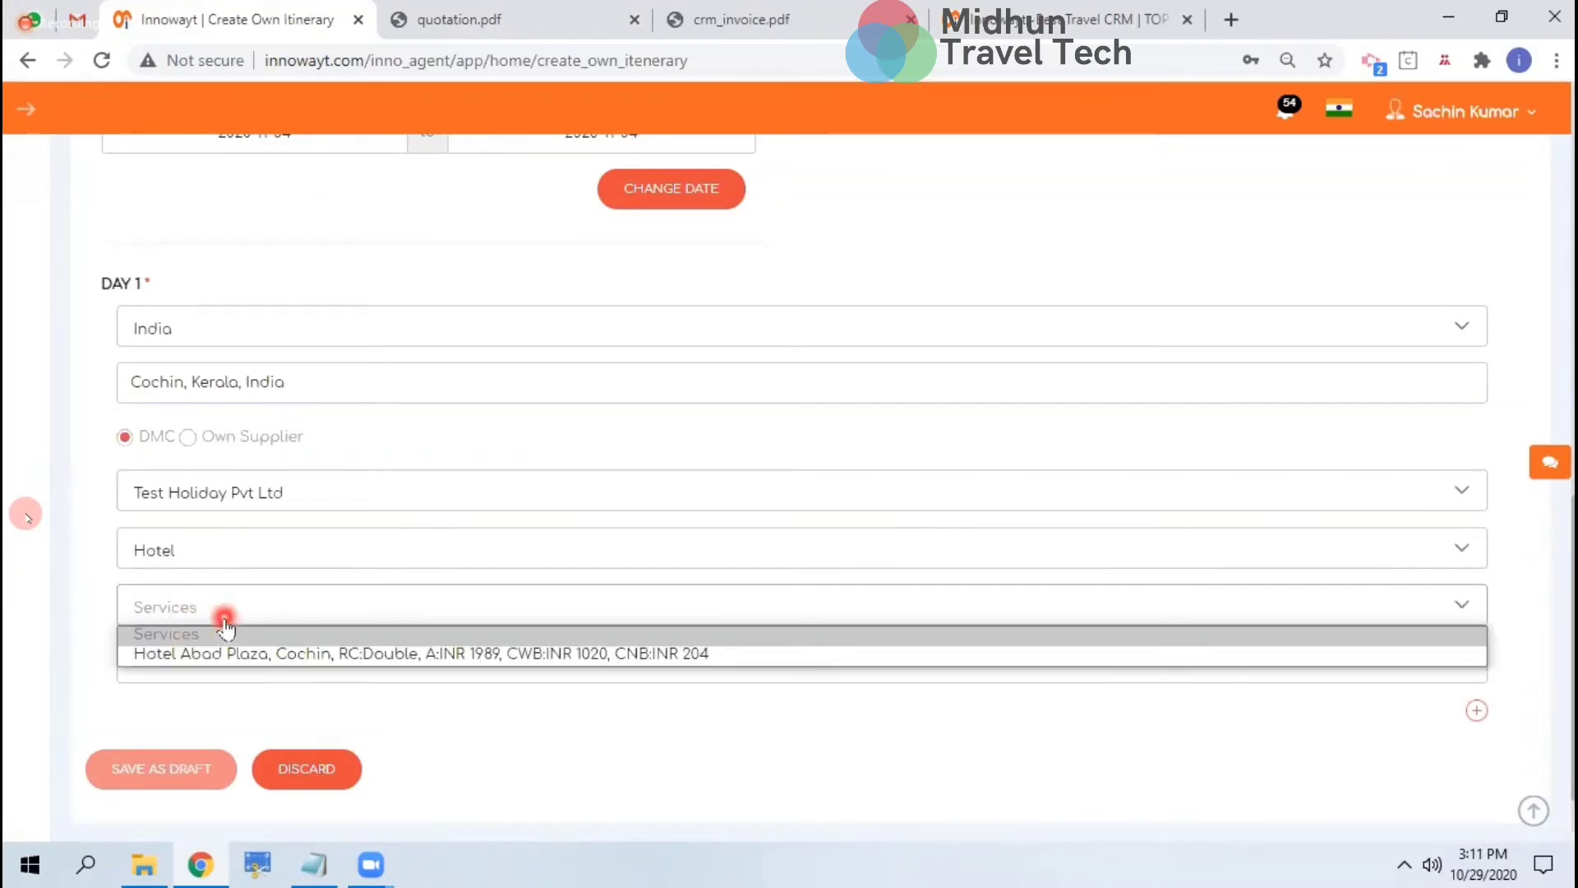
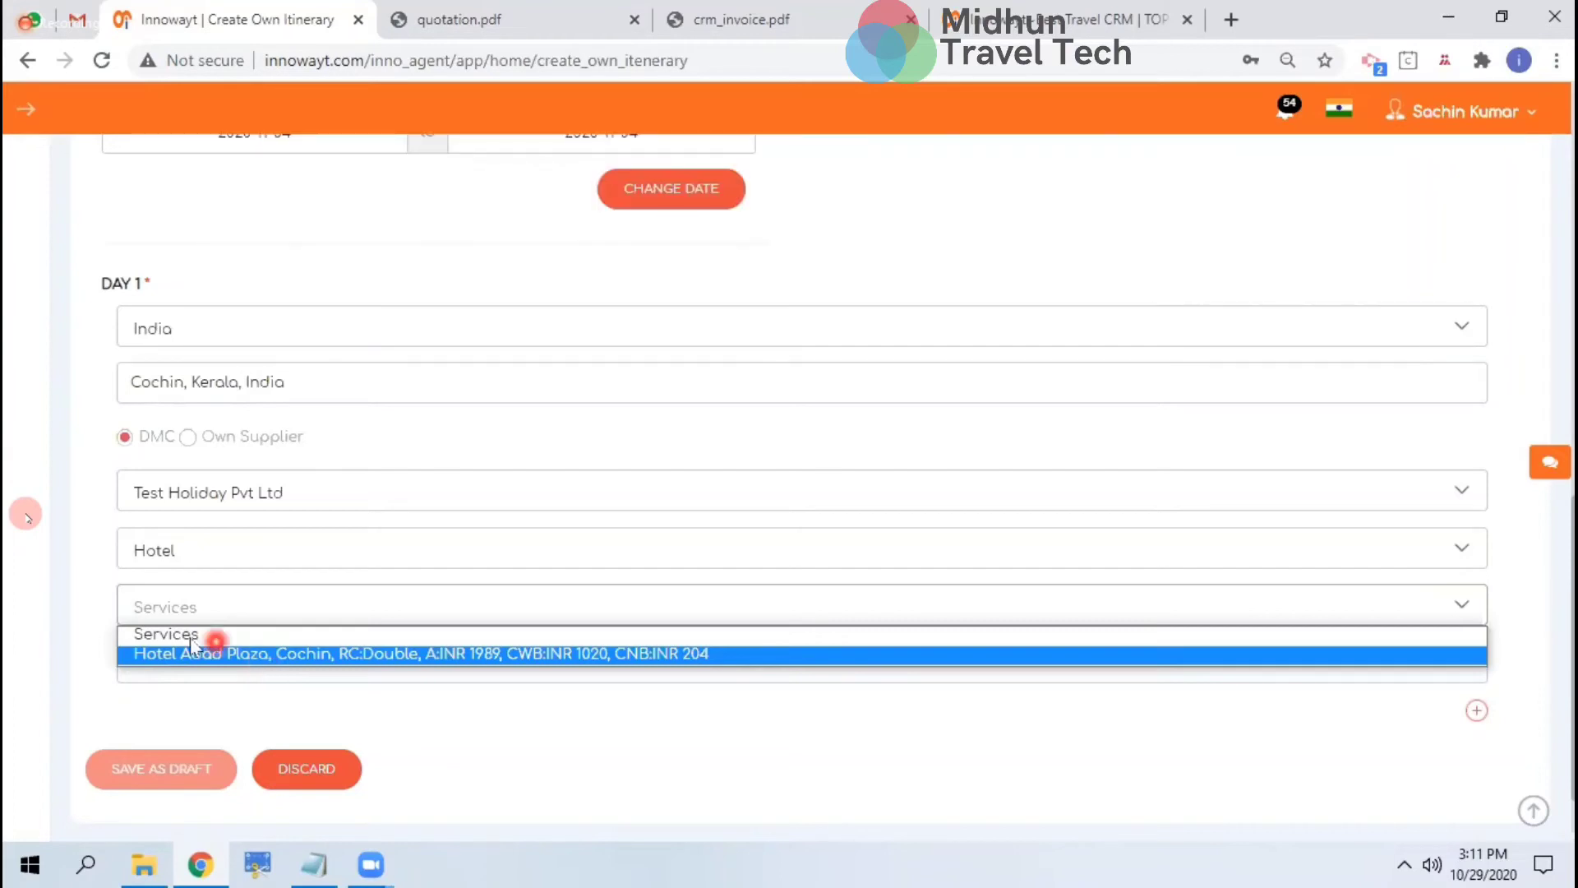
# Choose Hotel Abad Plaza as Day 1's hotel
pyautogui.click(274, 654)
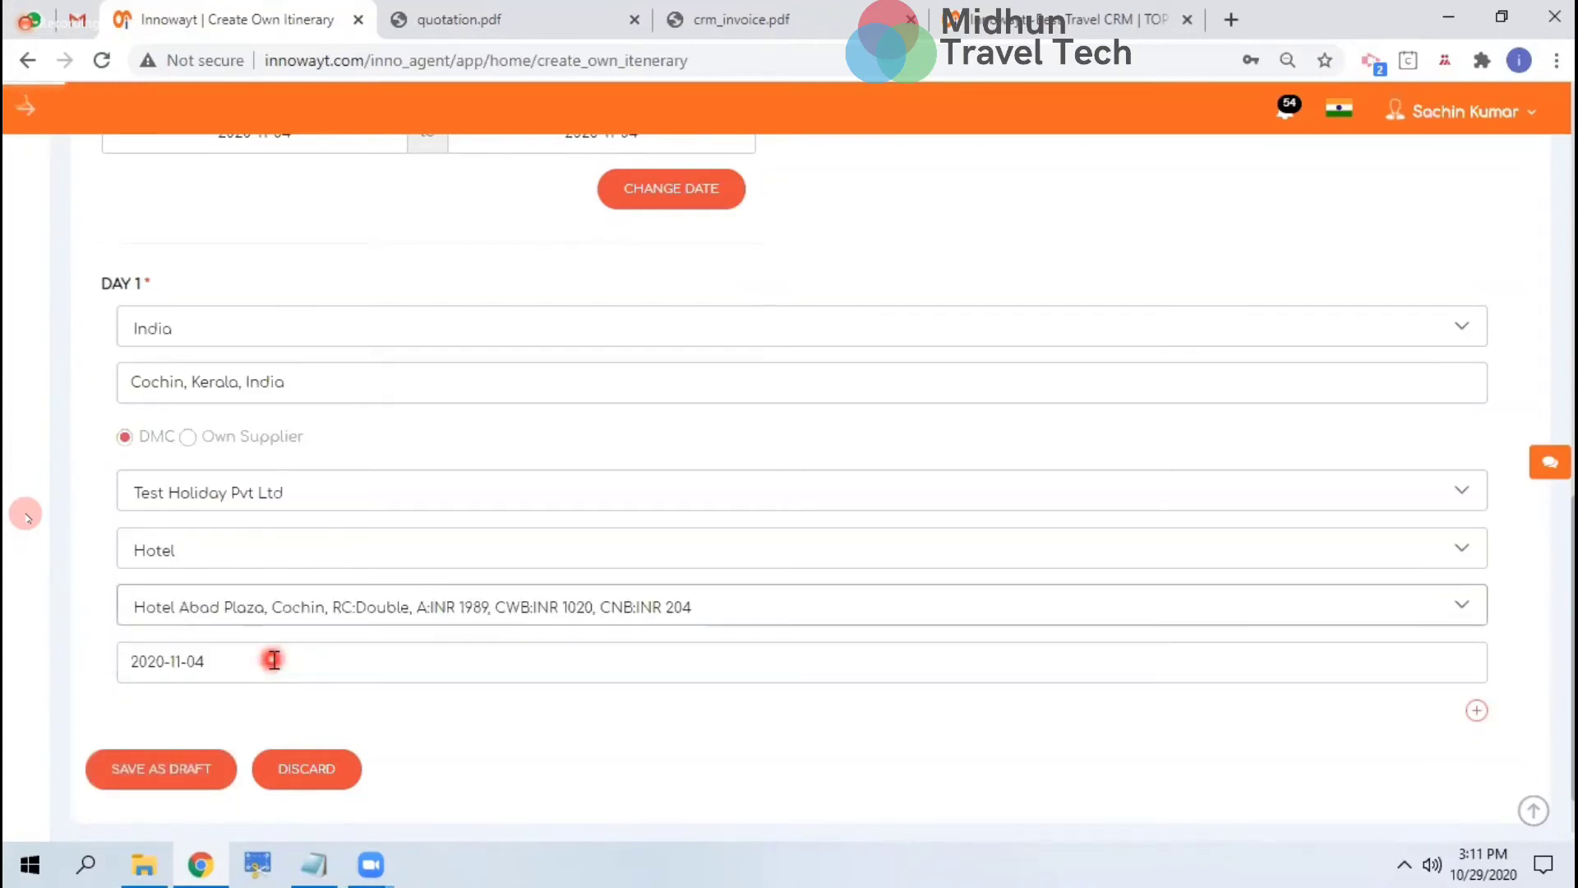
pyautogui.scroll(-7, 273, 659)
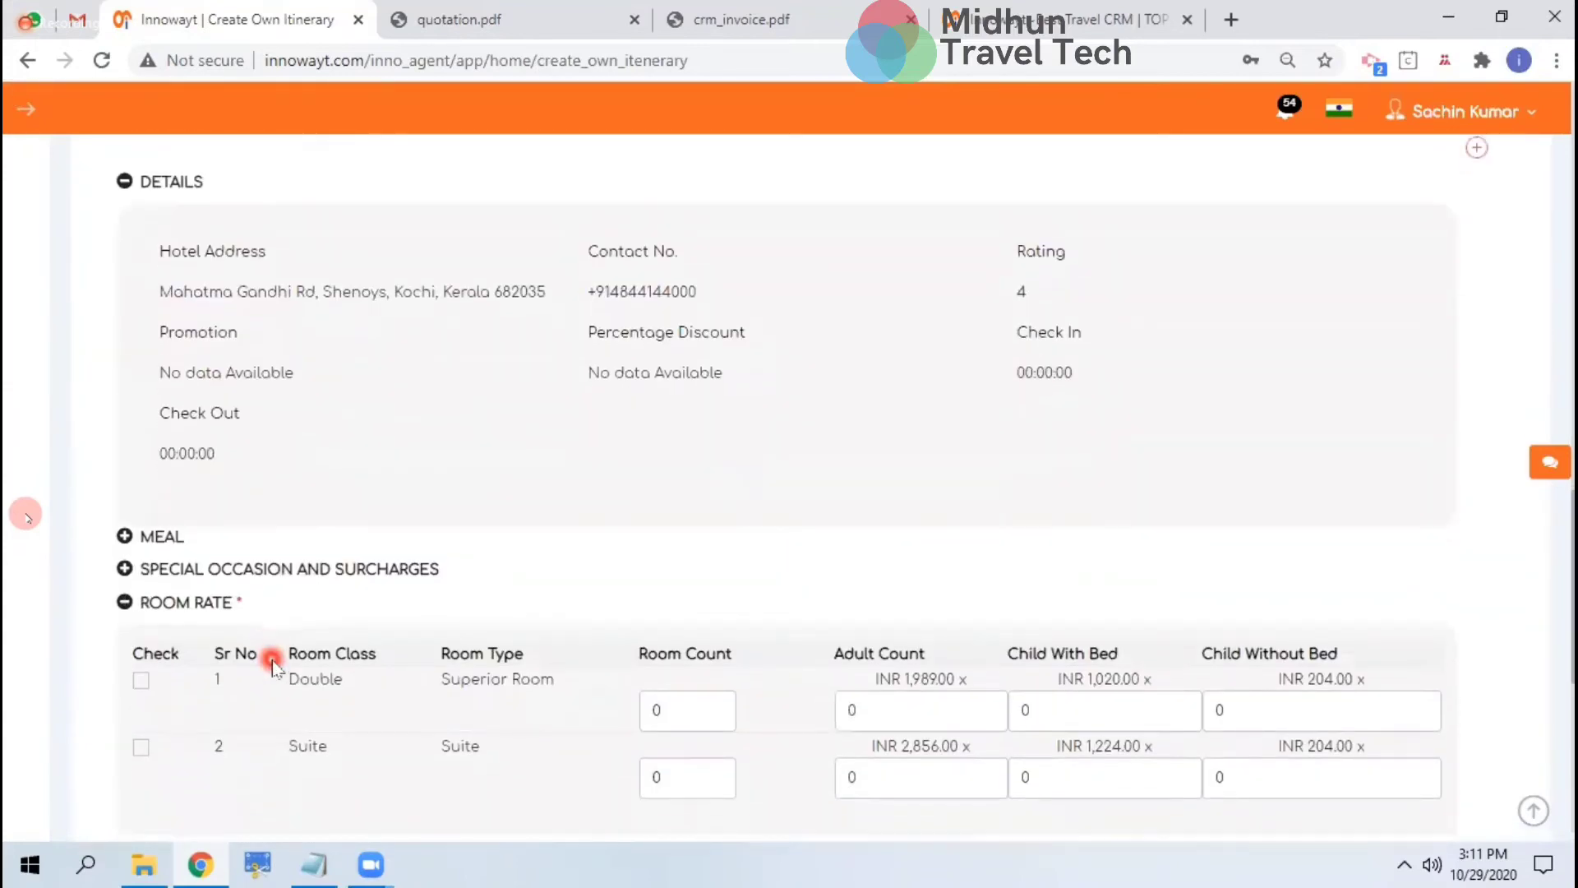
pyautogui.scroll(-3, 274, 665)
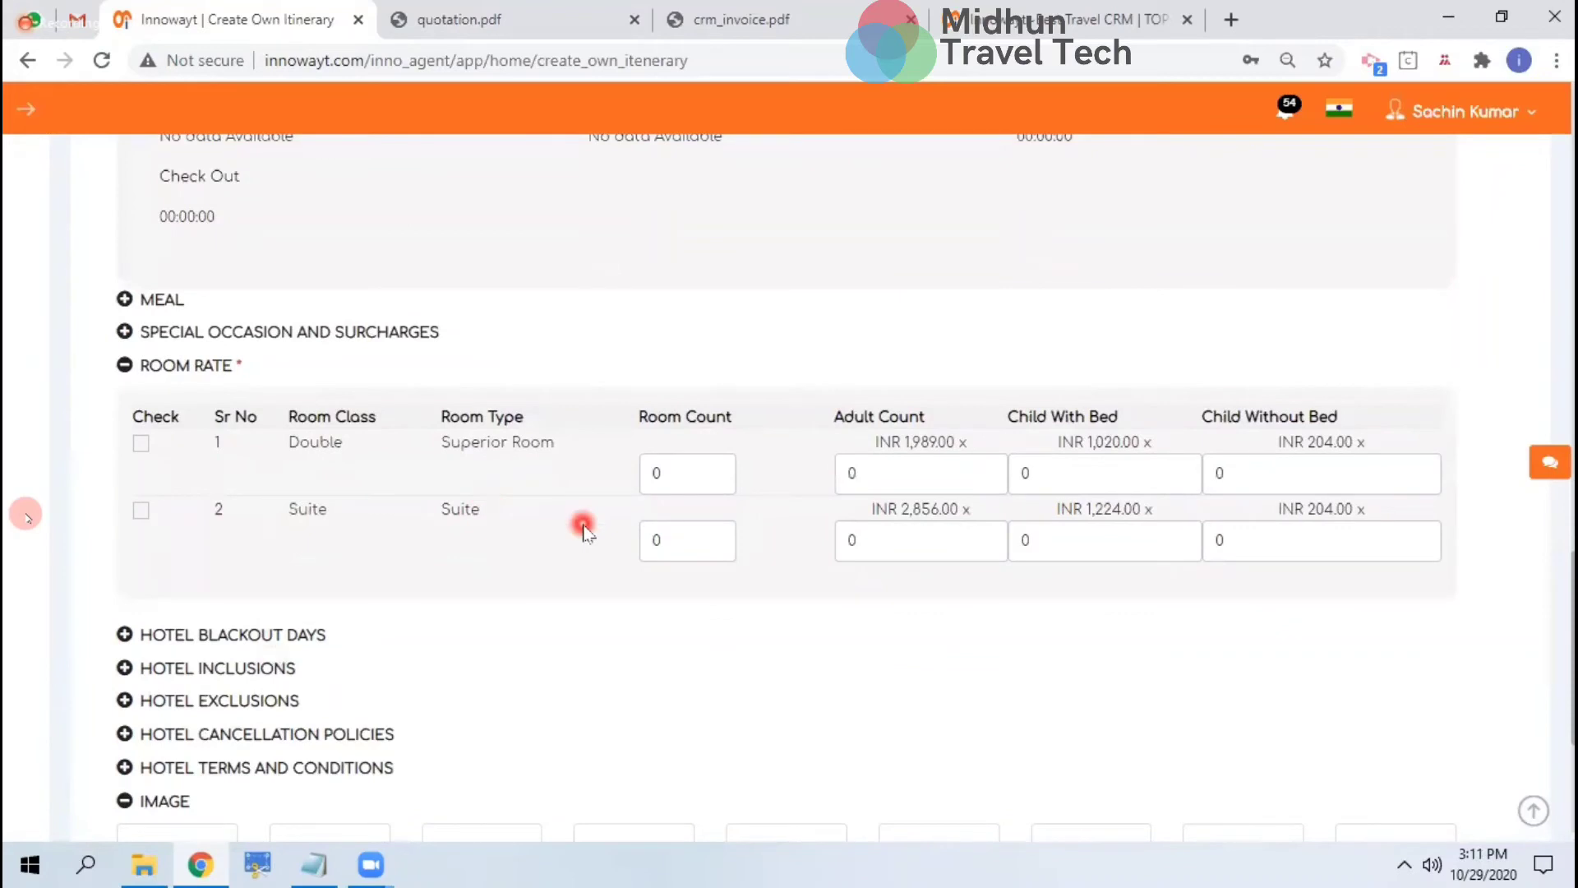
# Book one Suite room for 2 adults, then add another day to the itinerary
pyautogui.click(141, 510)
pyautogui.click(659, 530)
pyautogui.write('1')
pyautogui.click(853, 543)
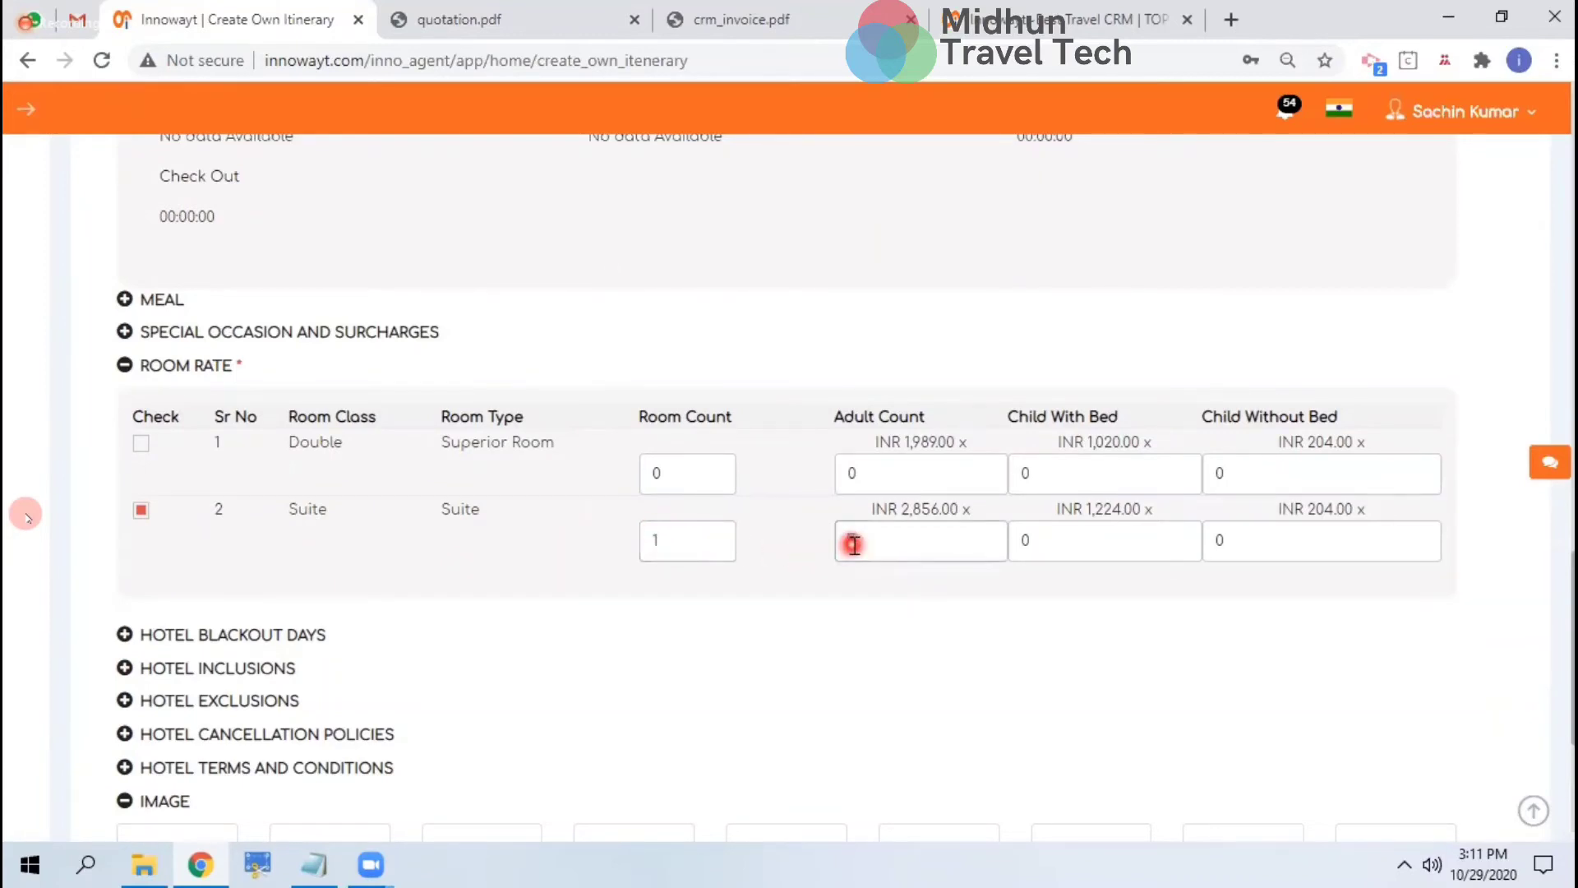
pyautogui.write('2')
pyautogui.scroll(-5, 919, 610)
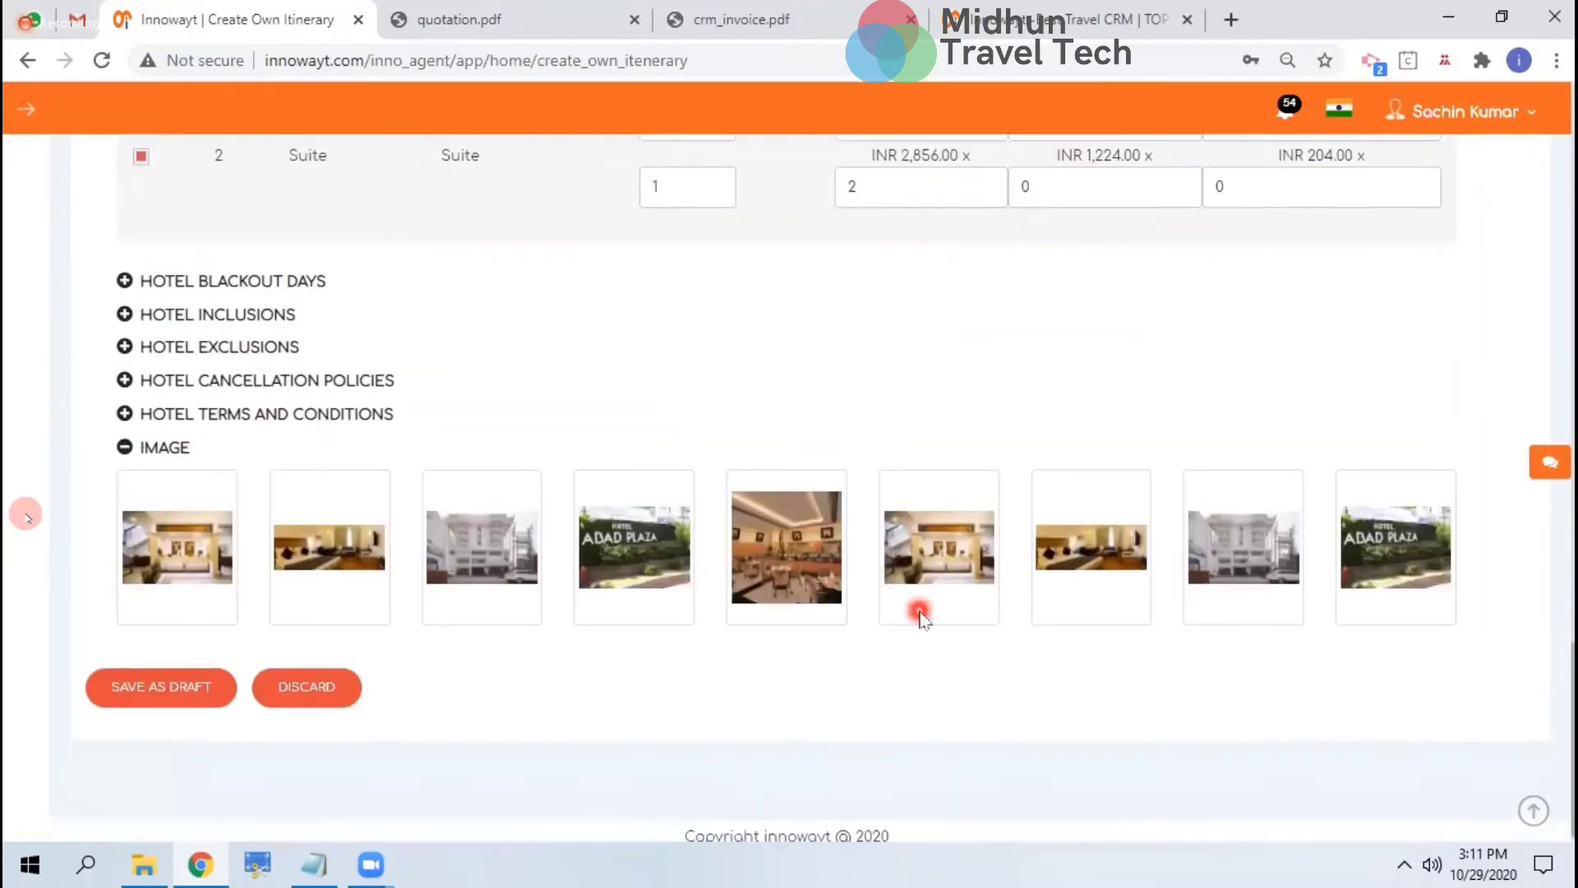
pyautogui.scroll(10, 644, 458)
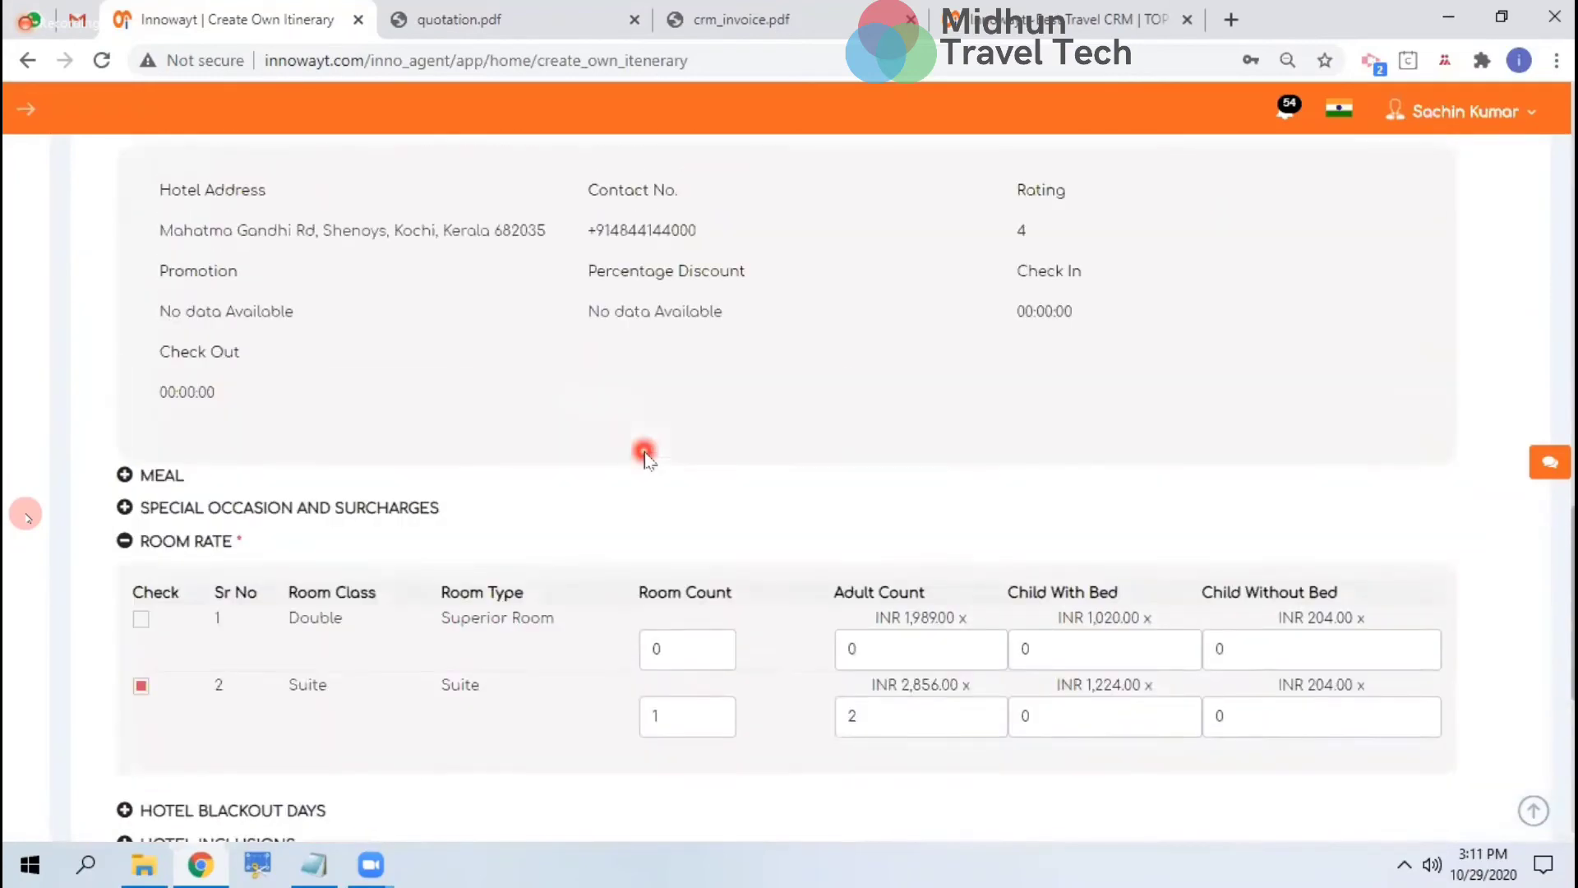
pyautogui.scroll(5, 645, 456)
pyautogui.scroll(-3, 645, 453)
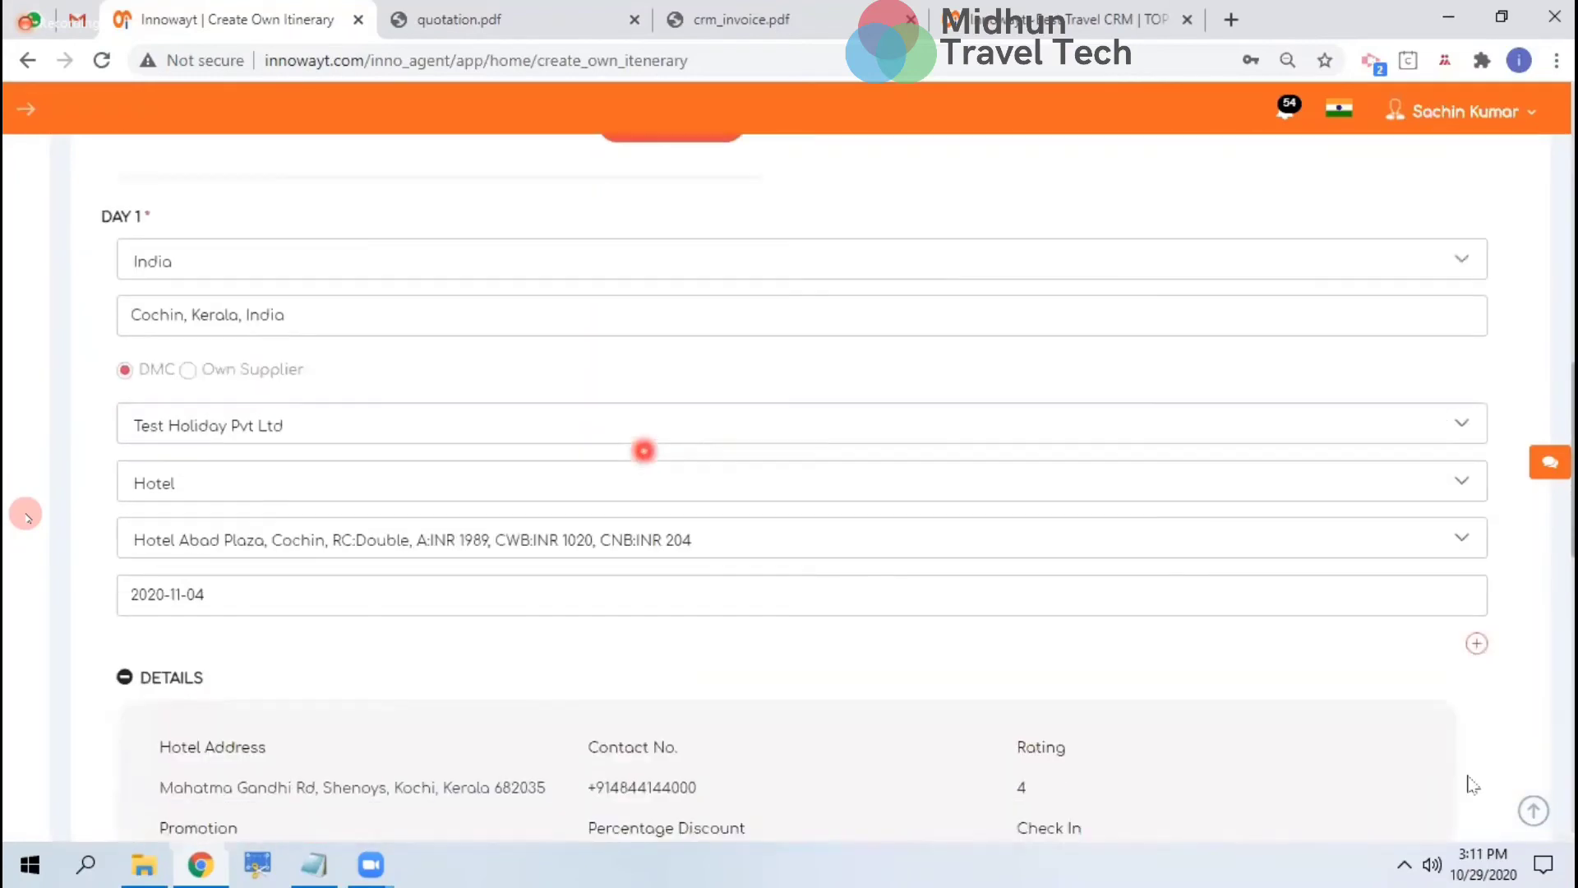
pyautogui.click(1480, 648)
pyautogui.scroll(-10, 1240, 782)
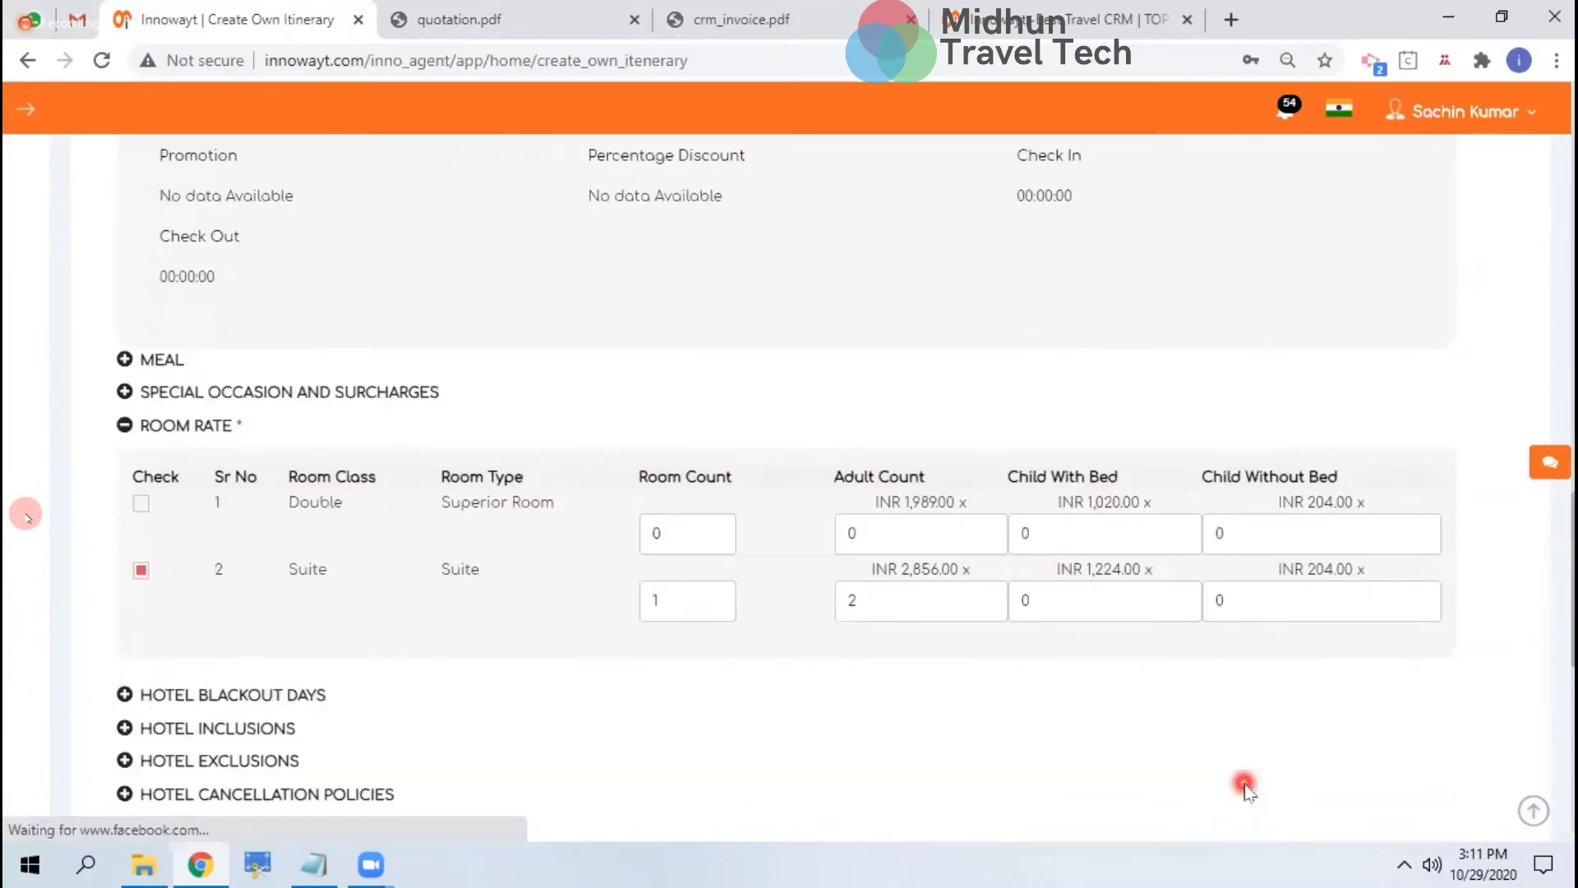
# Set the new day's country to India and city to Cochin, Kerala, India
pyautogui.click(441, 338)
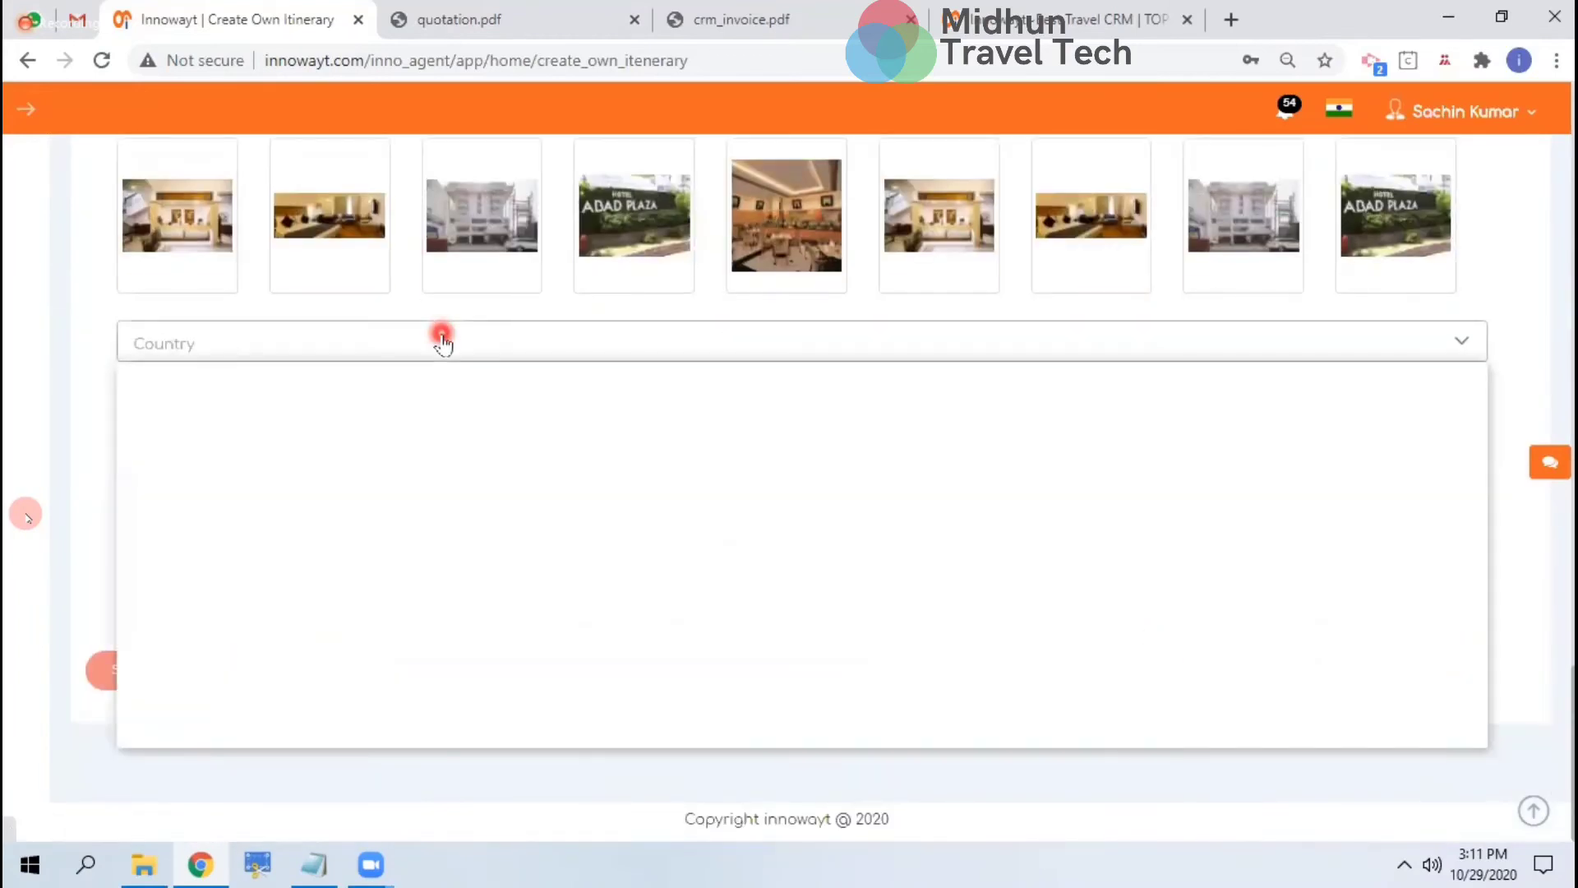
pyautogui.write('india')
pyautogui.press('Return')
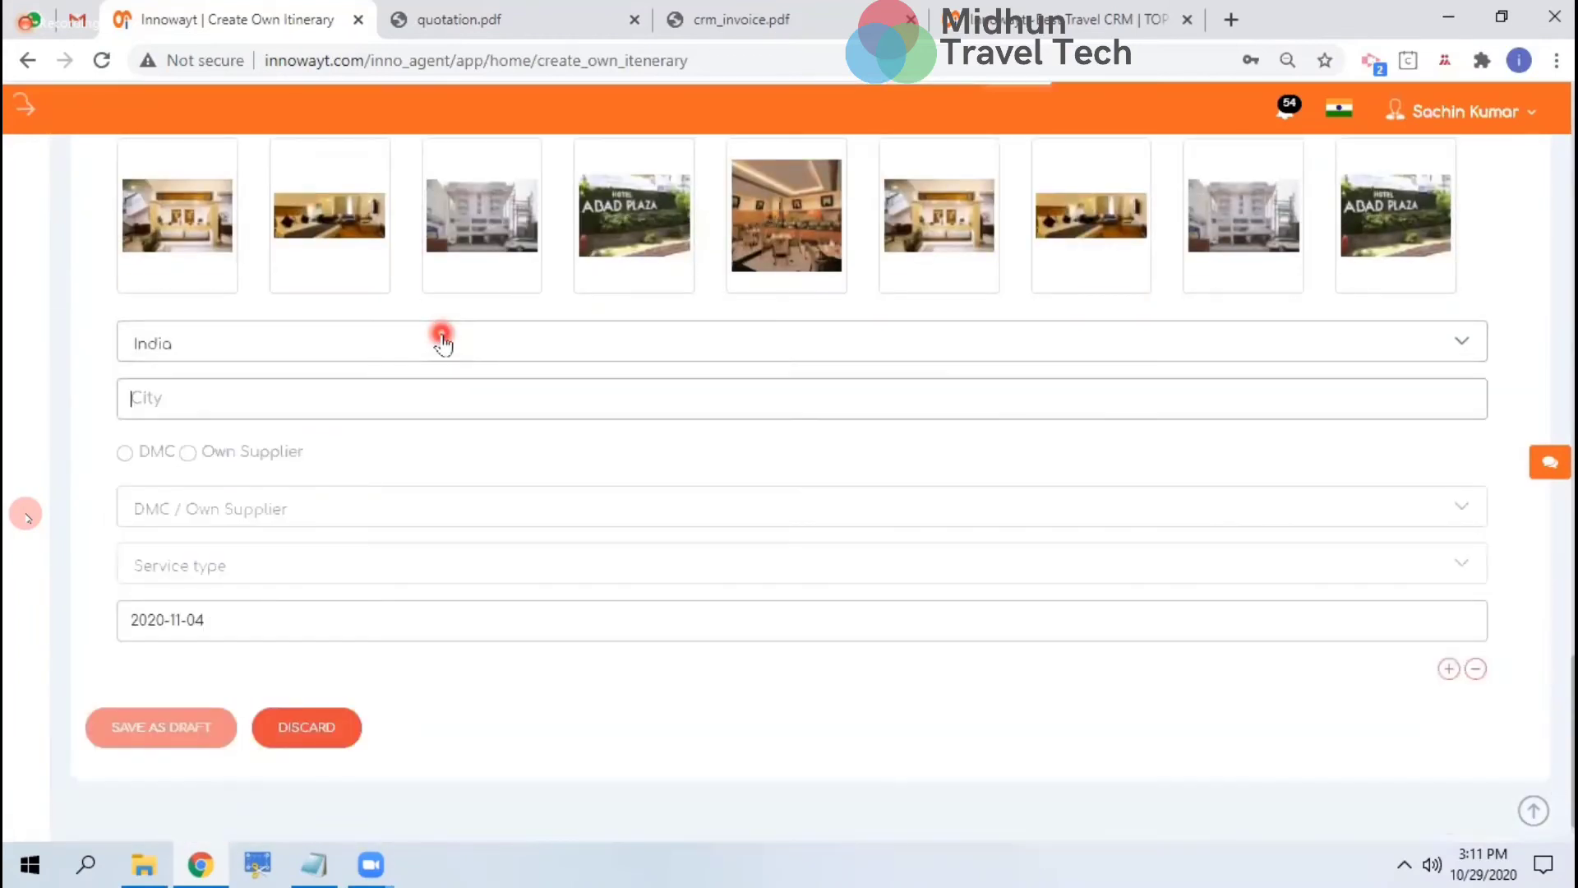
pyautogui.press('Tab')
pyautogui.write('cochin')
pyautogui.click(294, 434)
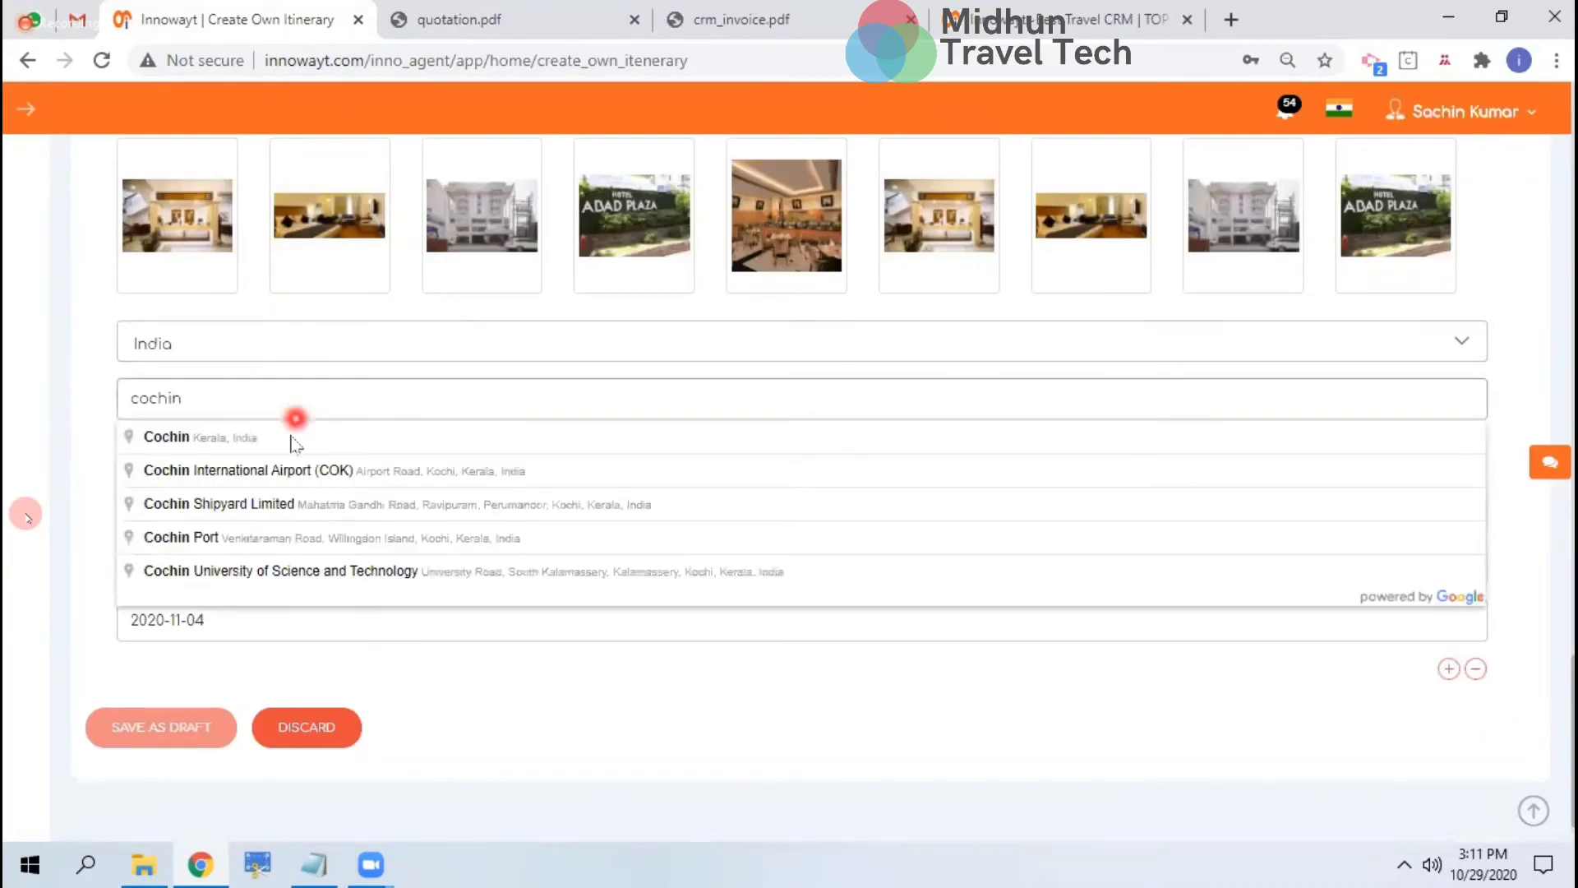
pyautogui.click(125, 452)
# Source the day from DMC Test Holiday Pvt Ltd with service type Transport
pyautogui.click(217, 500)
pyautogui.click(211, 654)
pyautogui.click(174, 578)
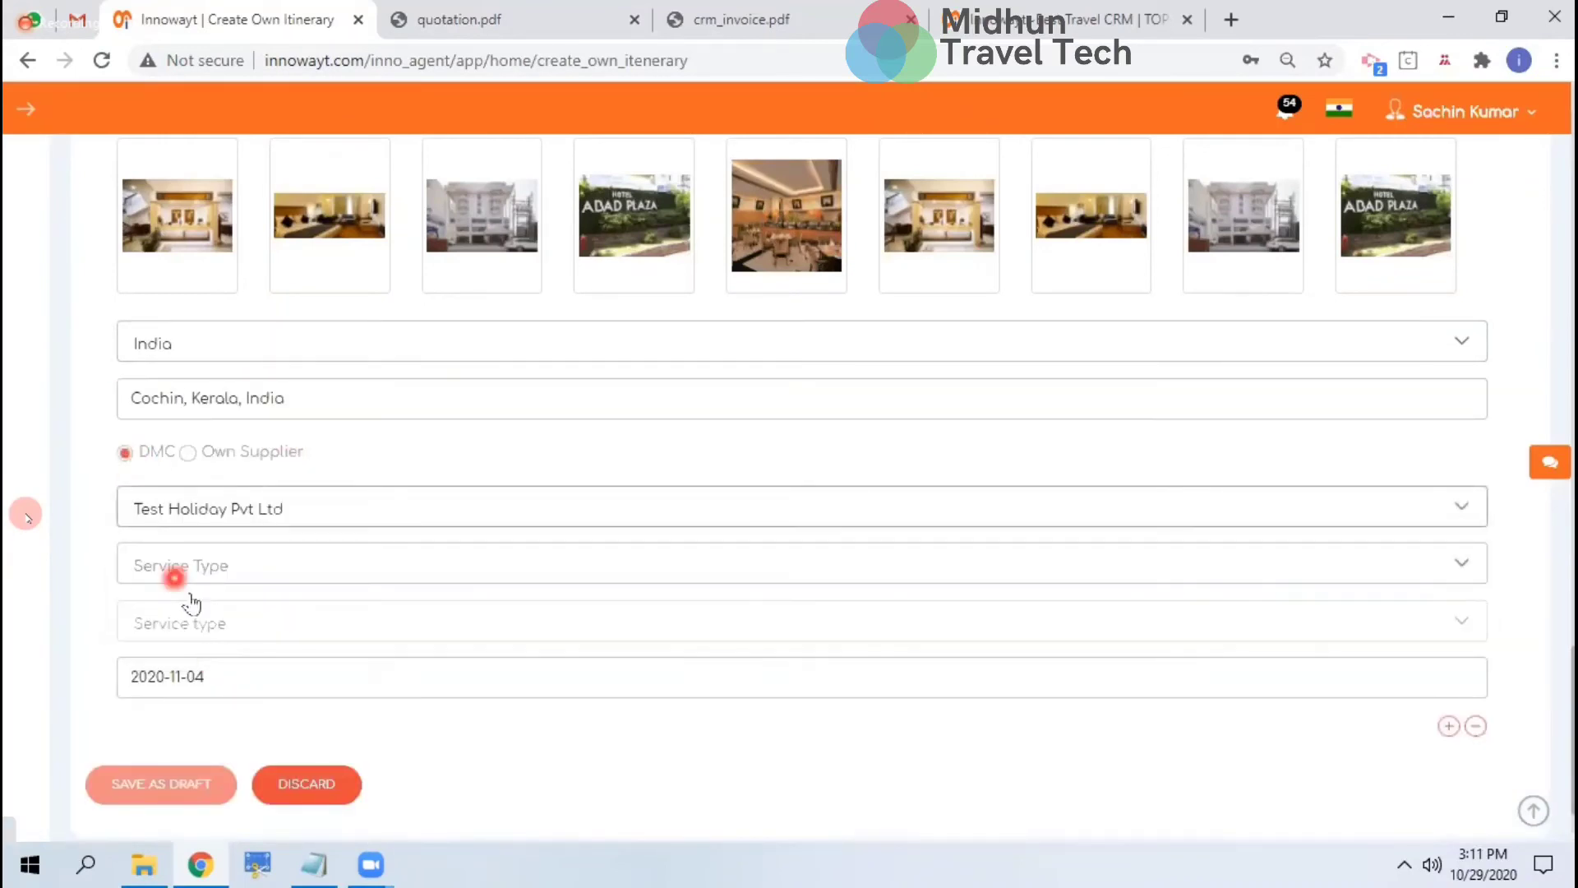
pyautogui.click(197, 585)
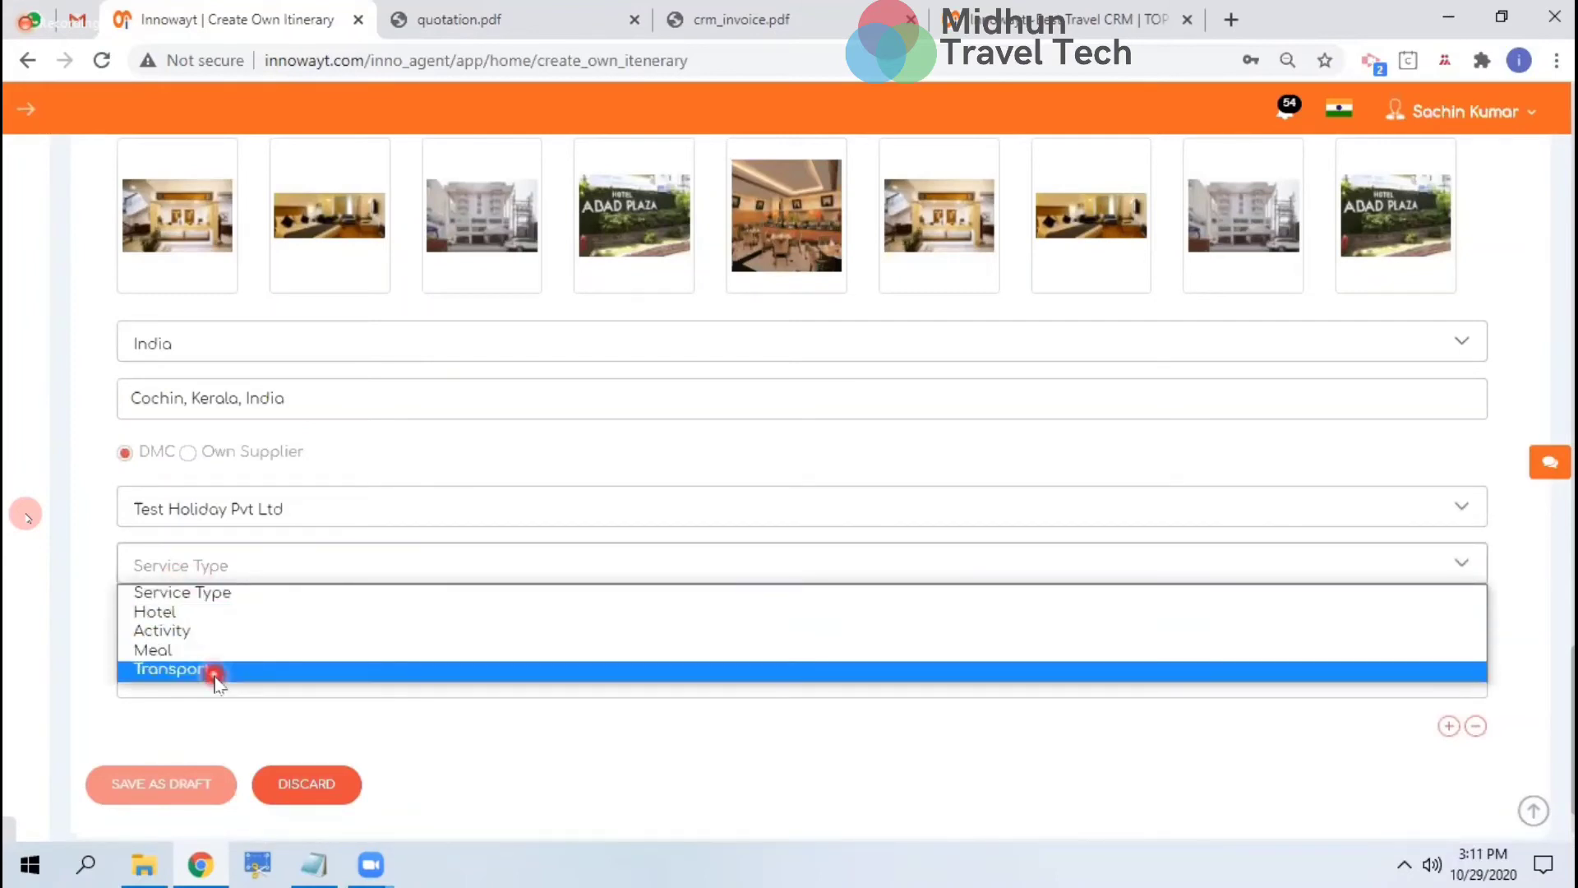
pyautogui.click(212, 671)
# Pick the Cochin–Munnar–Thekkady–Allepy Swift Dzire package and select its tariff (vehicle cost 15700 INR)
pyautogui.click(211, 626)
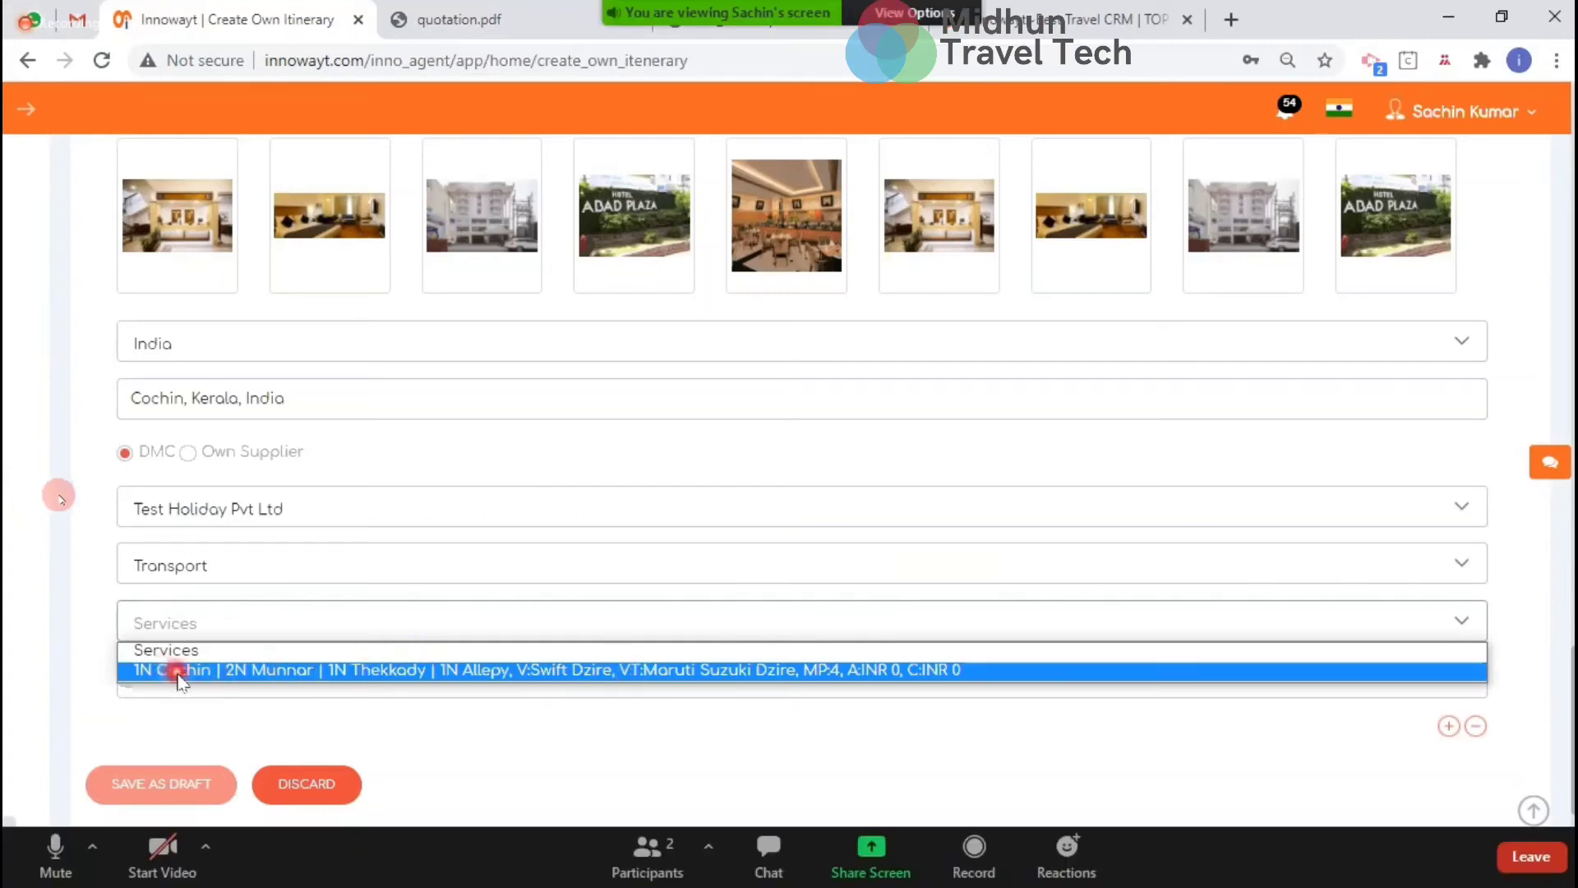
pyautogui.click(366, 670)
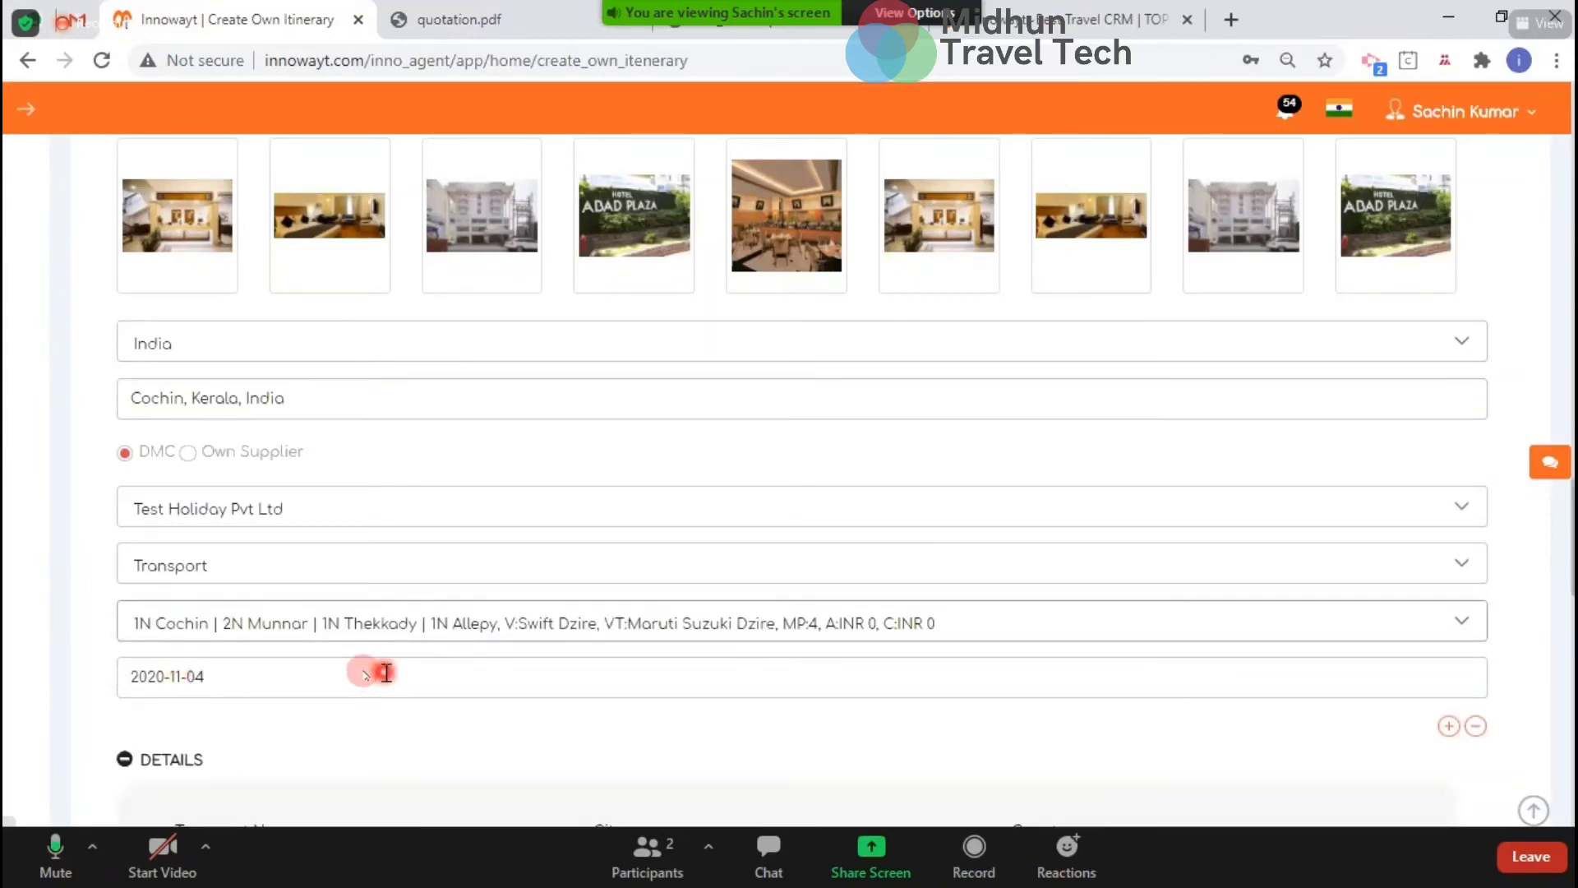
pyautogui.scroll(-1, 377, 670)
pyautogui.scroll(-10, 386, 678)
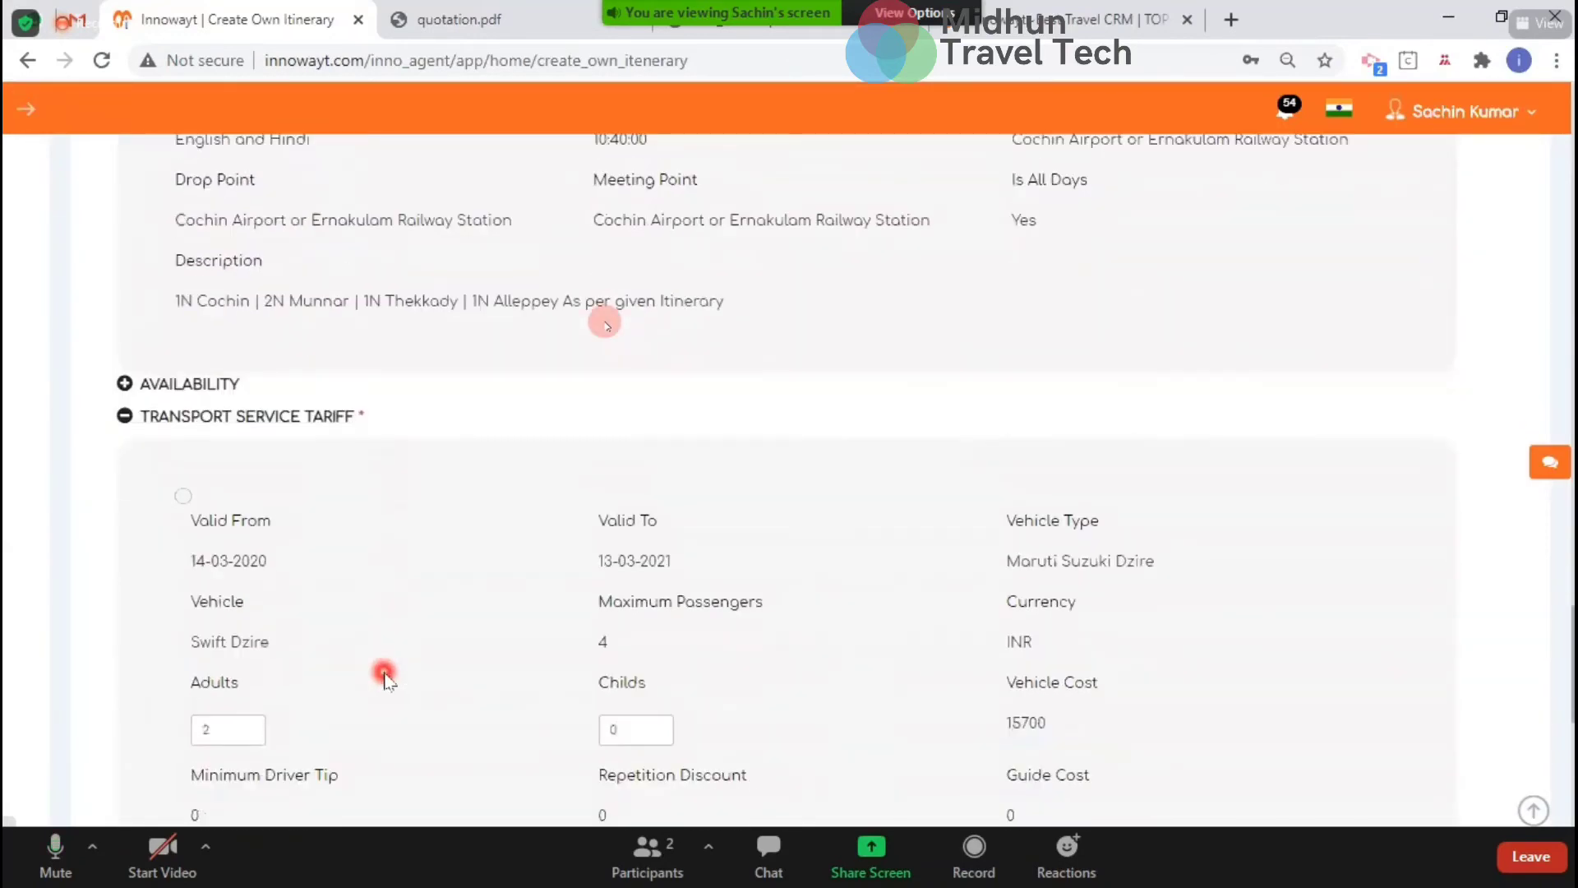
pyautogui.scroll(-8, 387, 678)
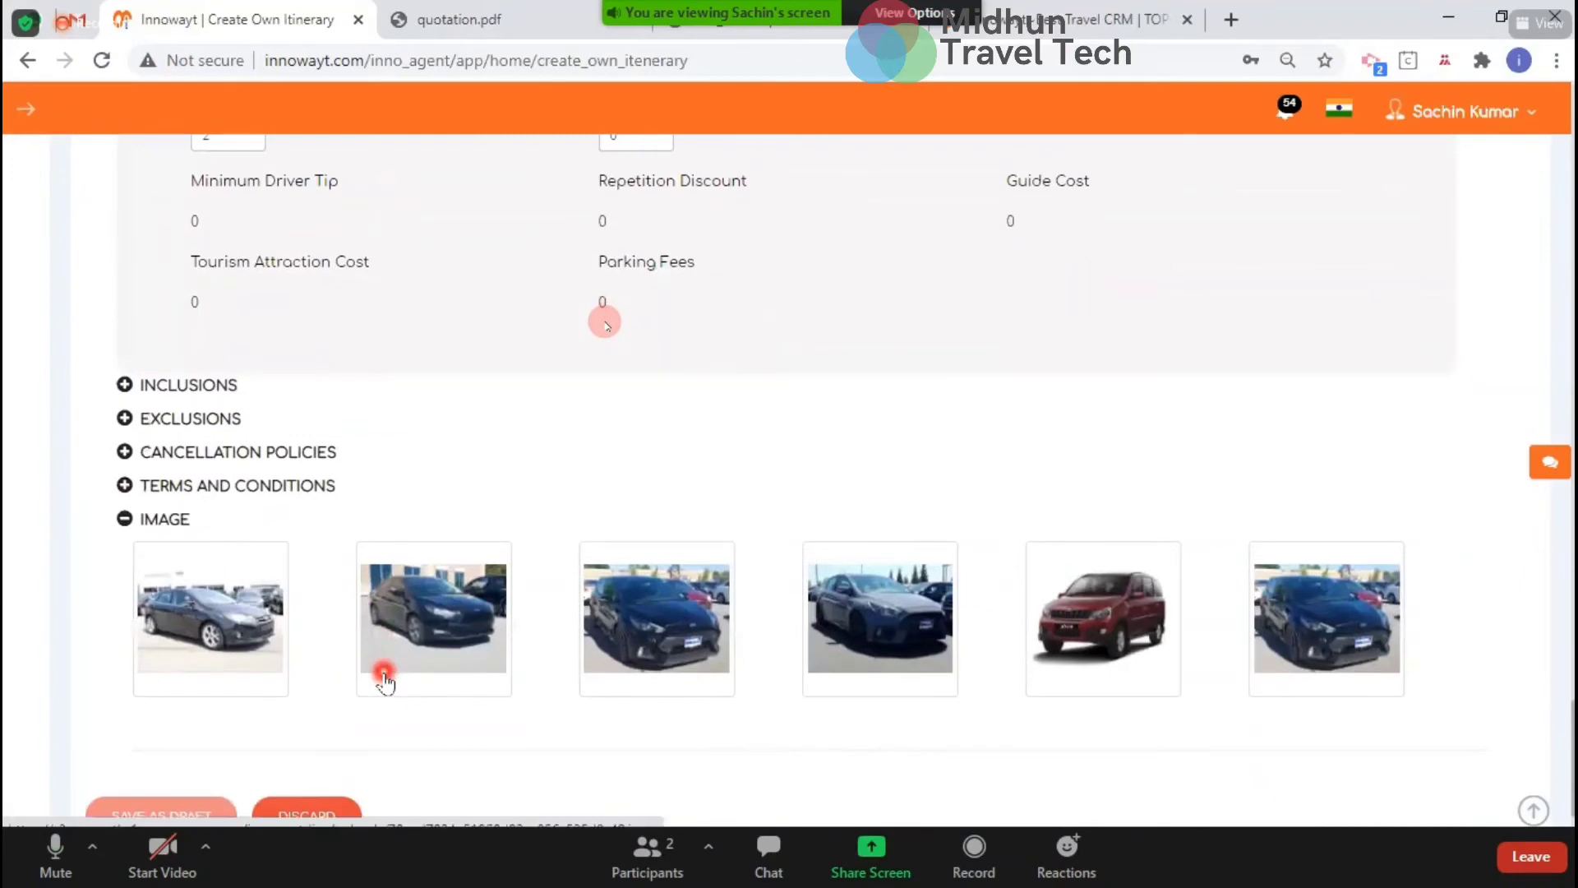
pyautogui.scroll(7, 380, 673)
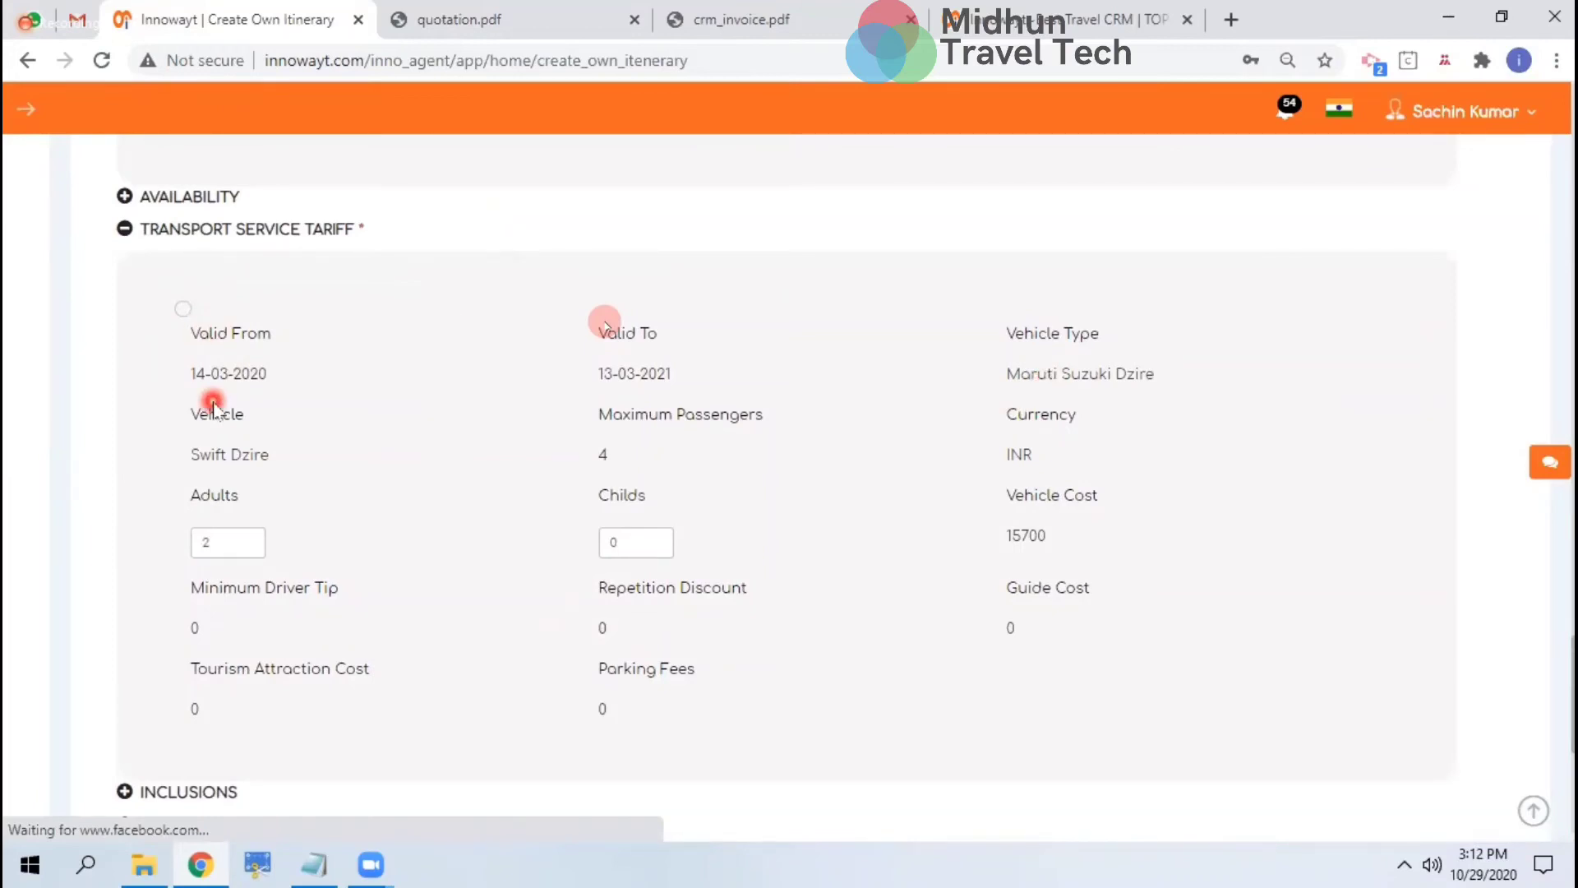
pyautogui.click(184, 307)
pyautogui.scroll(-6, 1085, 544)
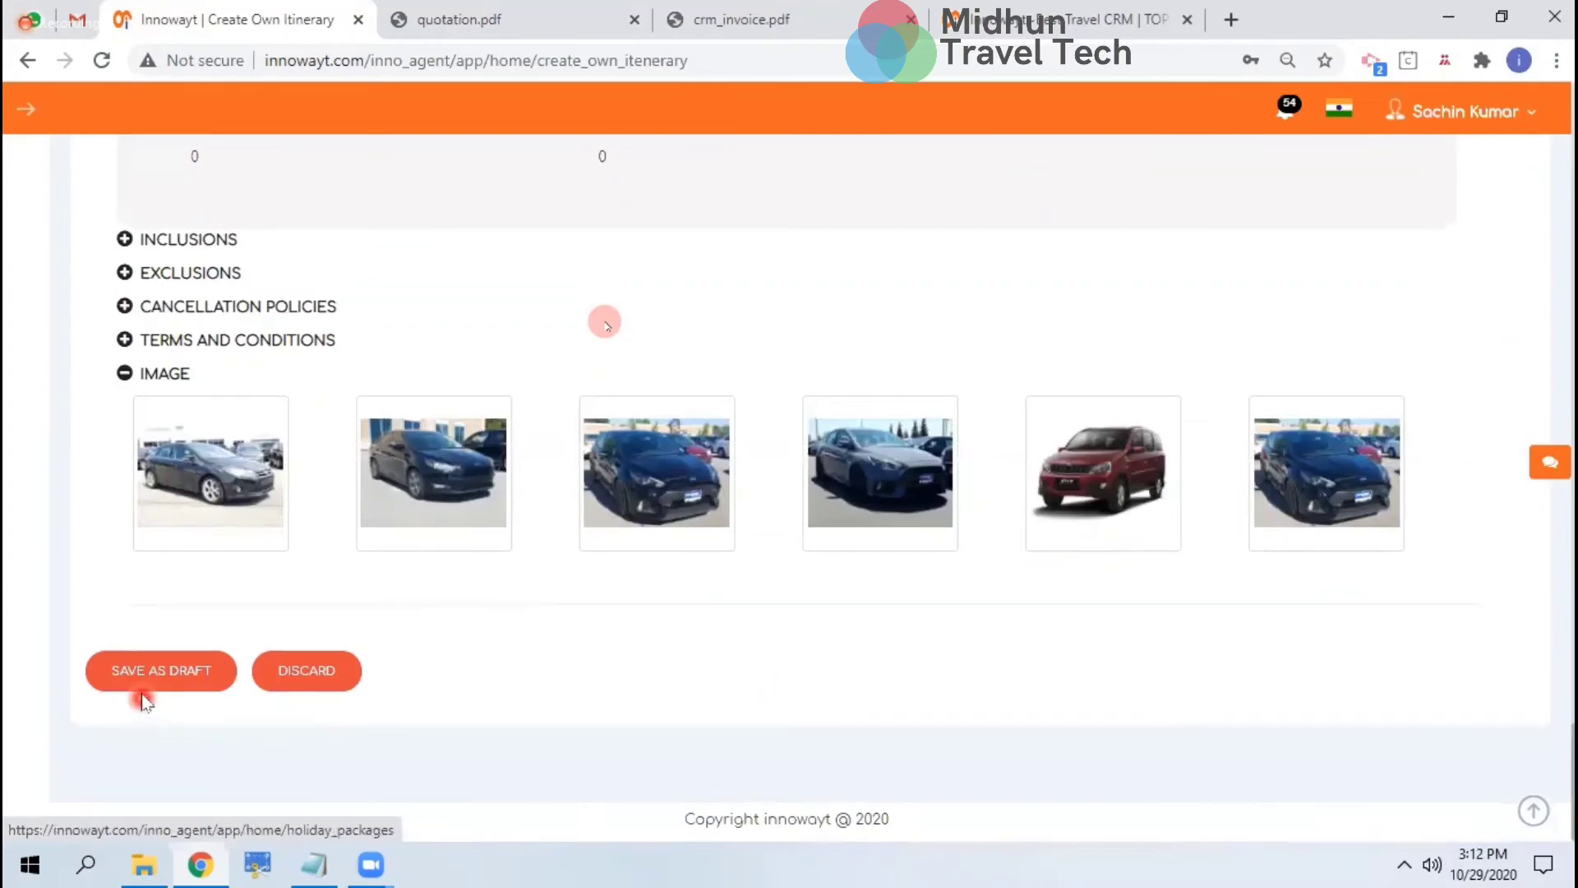
# Save the itinerary as a draft and reopen itinerary 241 for editing
pyautogui.click(142, 682)
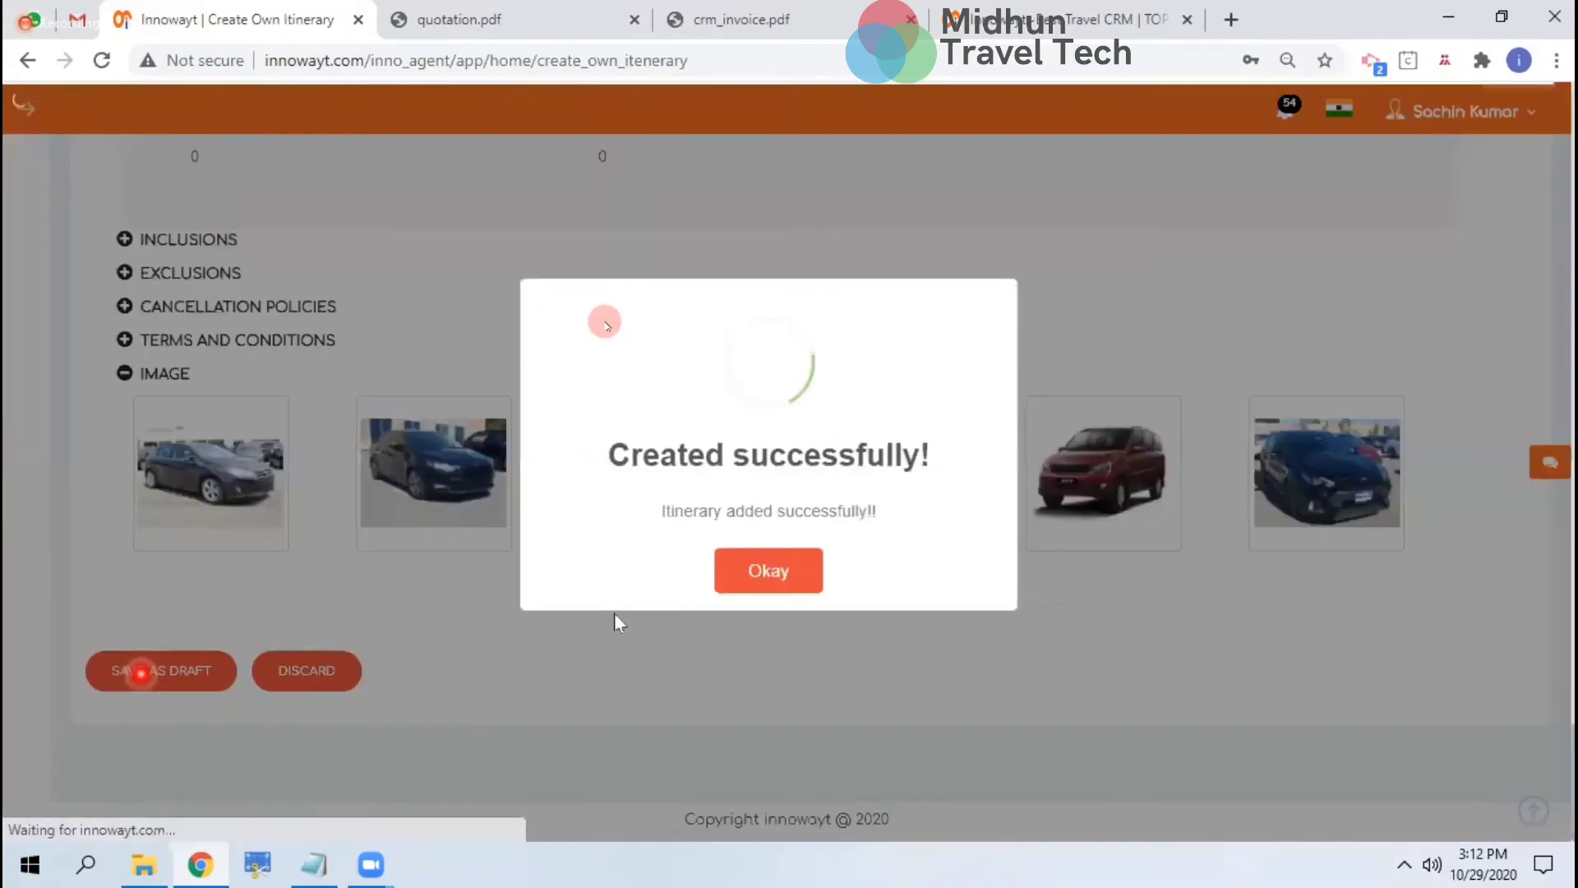
pyautogui.click(758, 580)
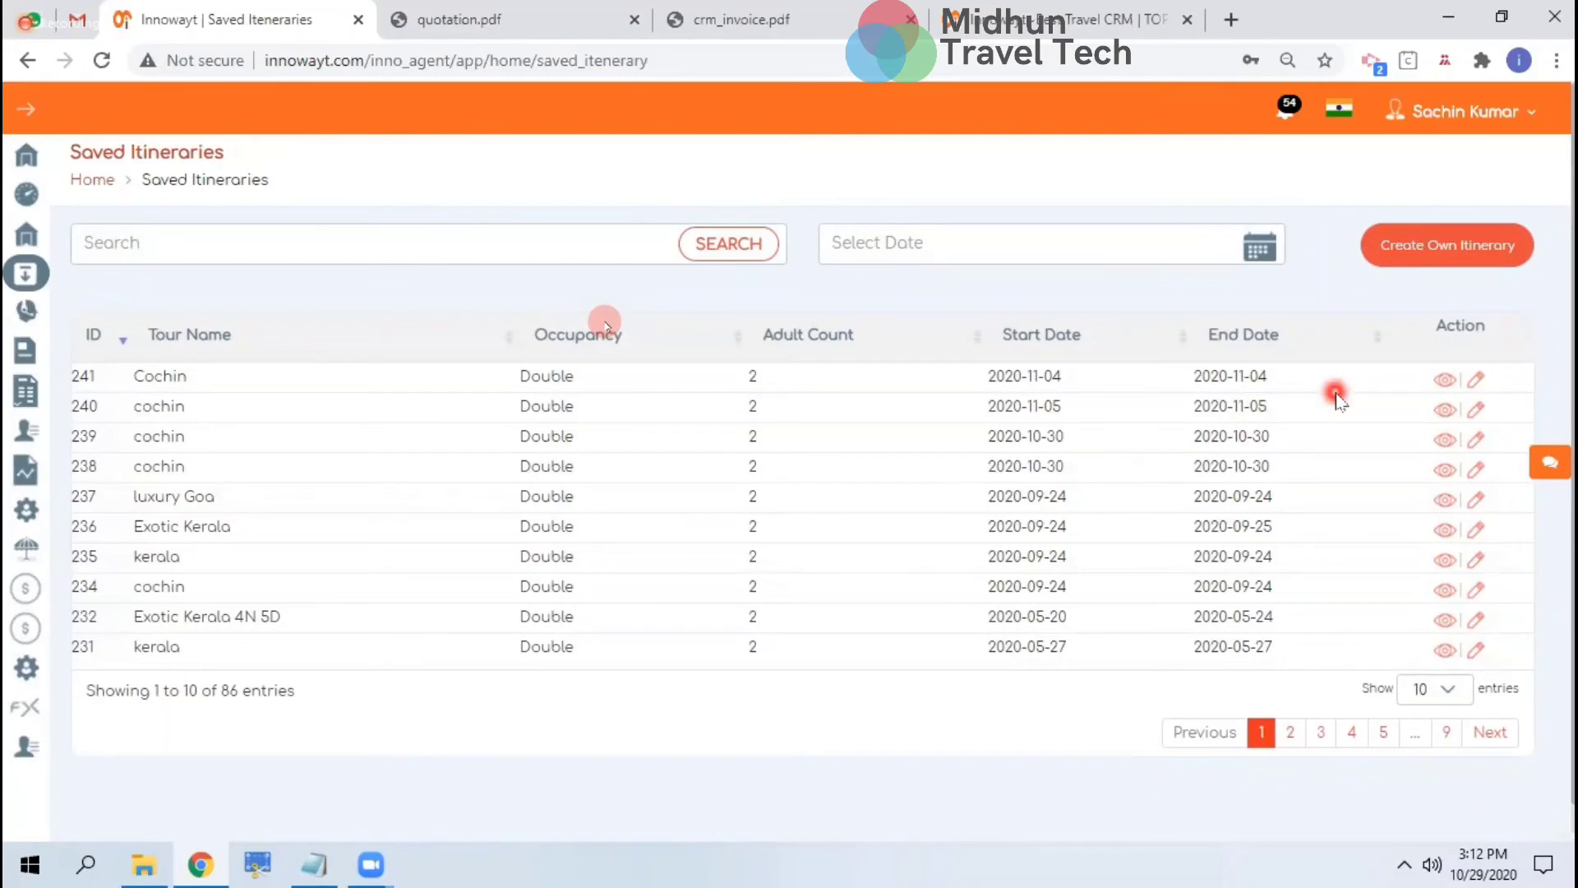
pyautogui.click(1477, 381)
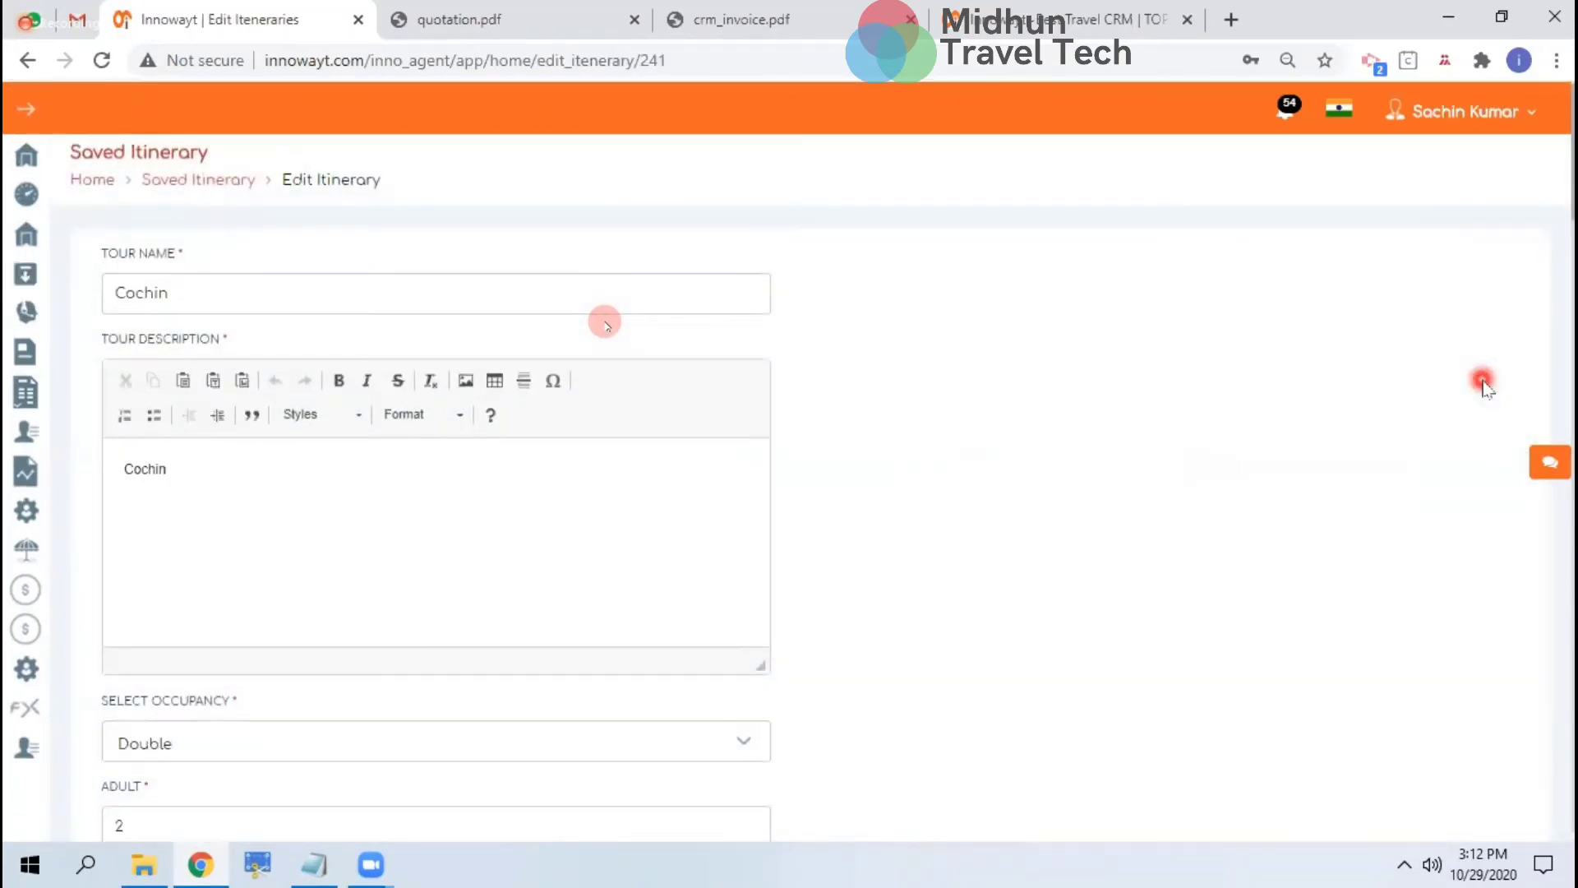
pyautogui.scroll(-6, 1213, 498)
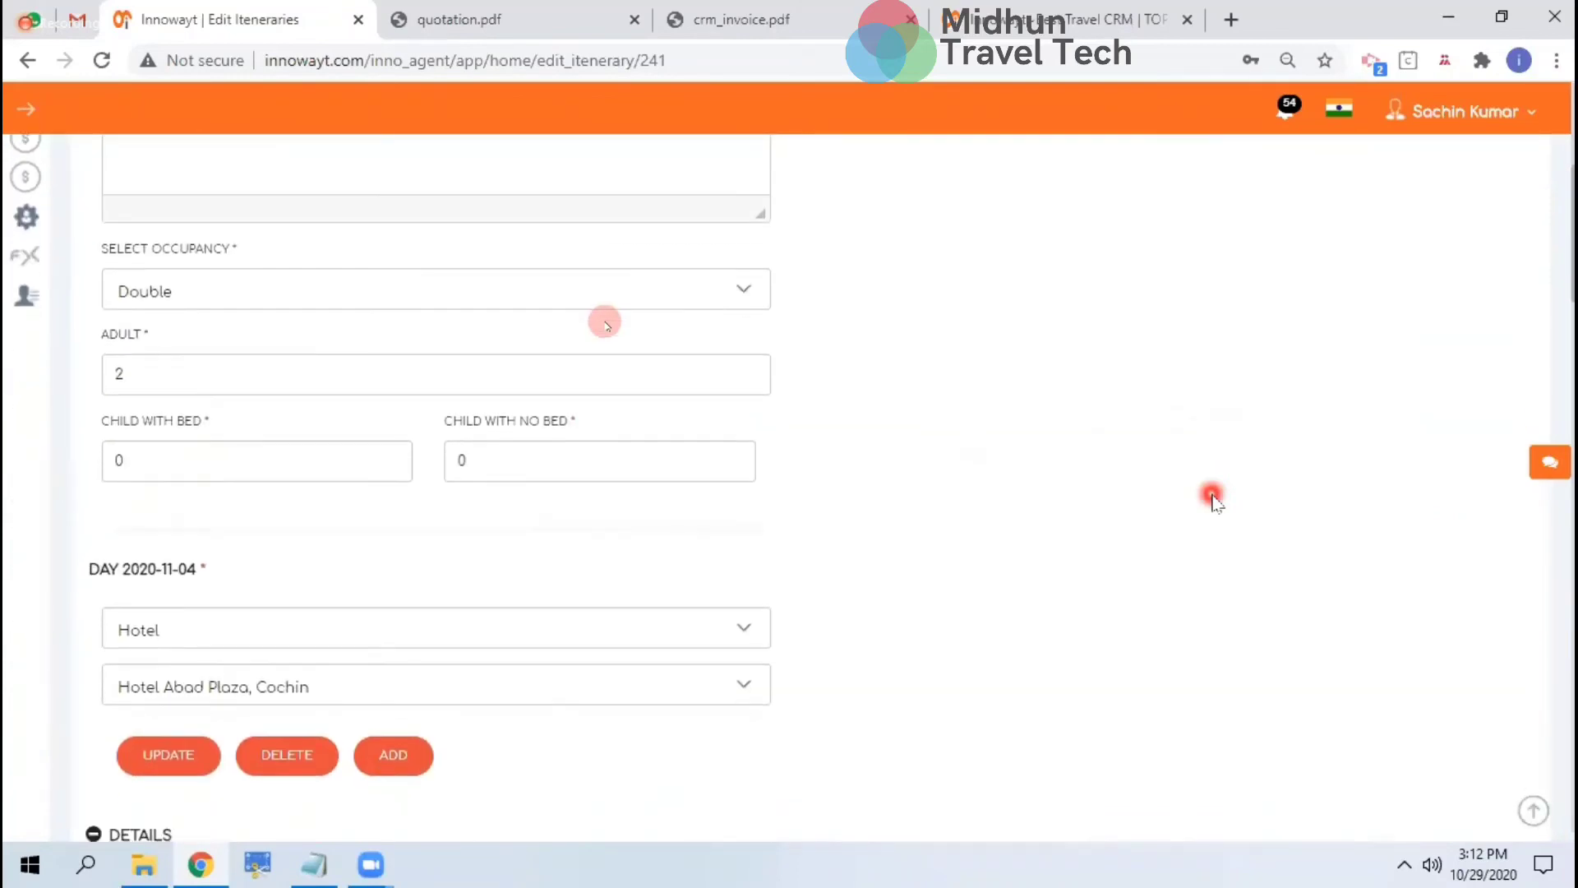
pyautogui.scroll(-3, 1213, 498)
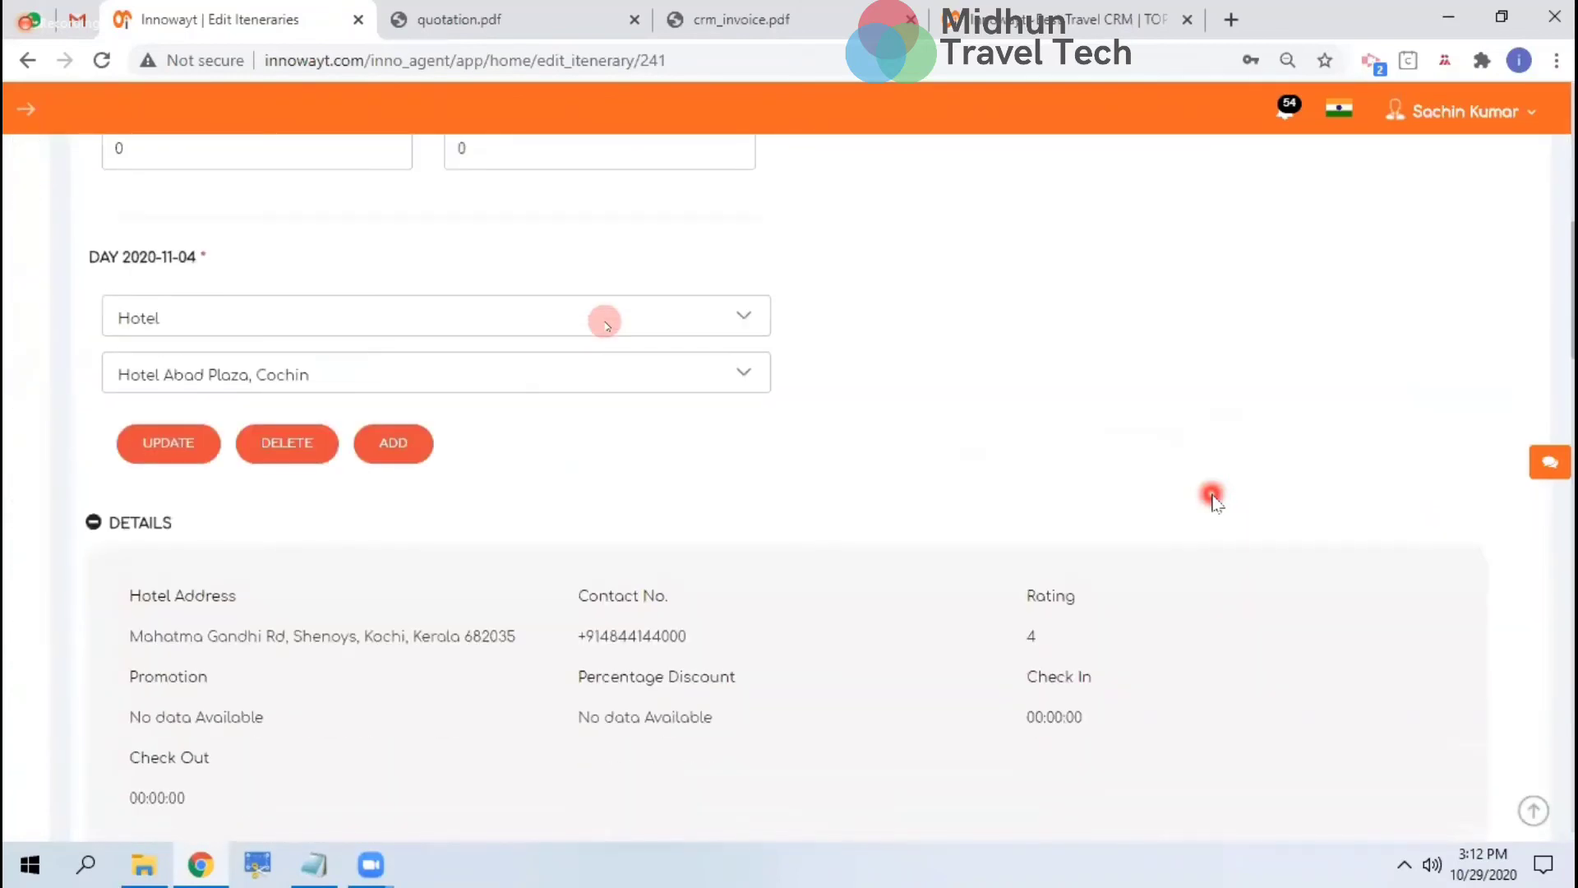
# Review the hotel chosen for 2020-11-04, then discard the edit unchanged
pyautogui.click(580, 374)
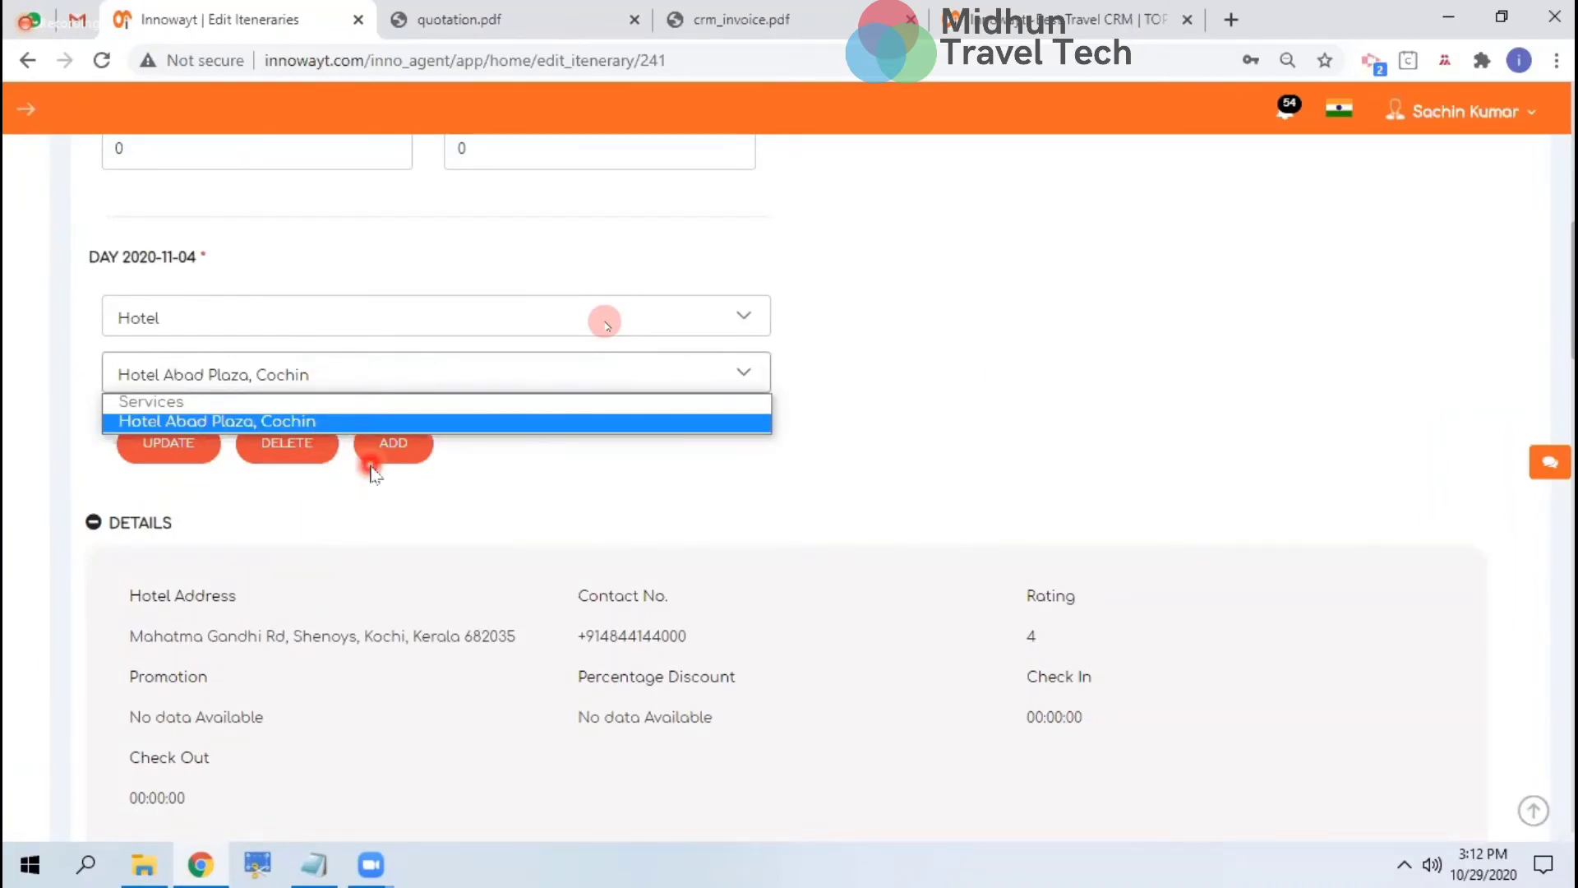
pyautogui.click(824, 498)
pyautogui.scroll(-7, 822, 494)
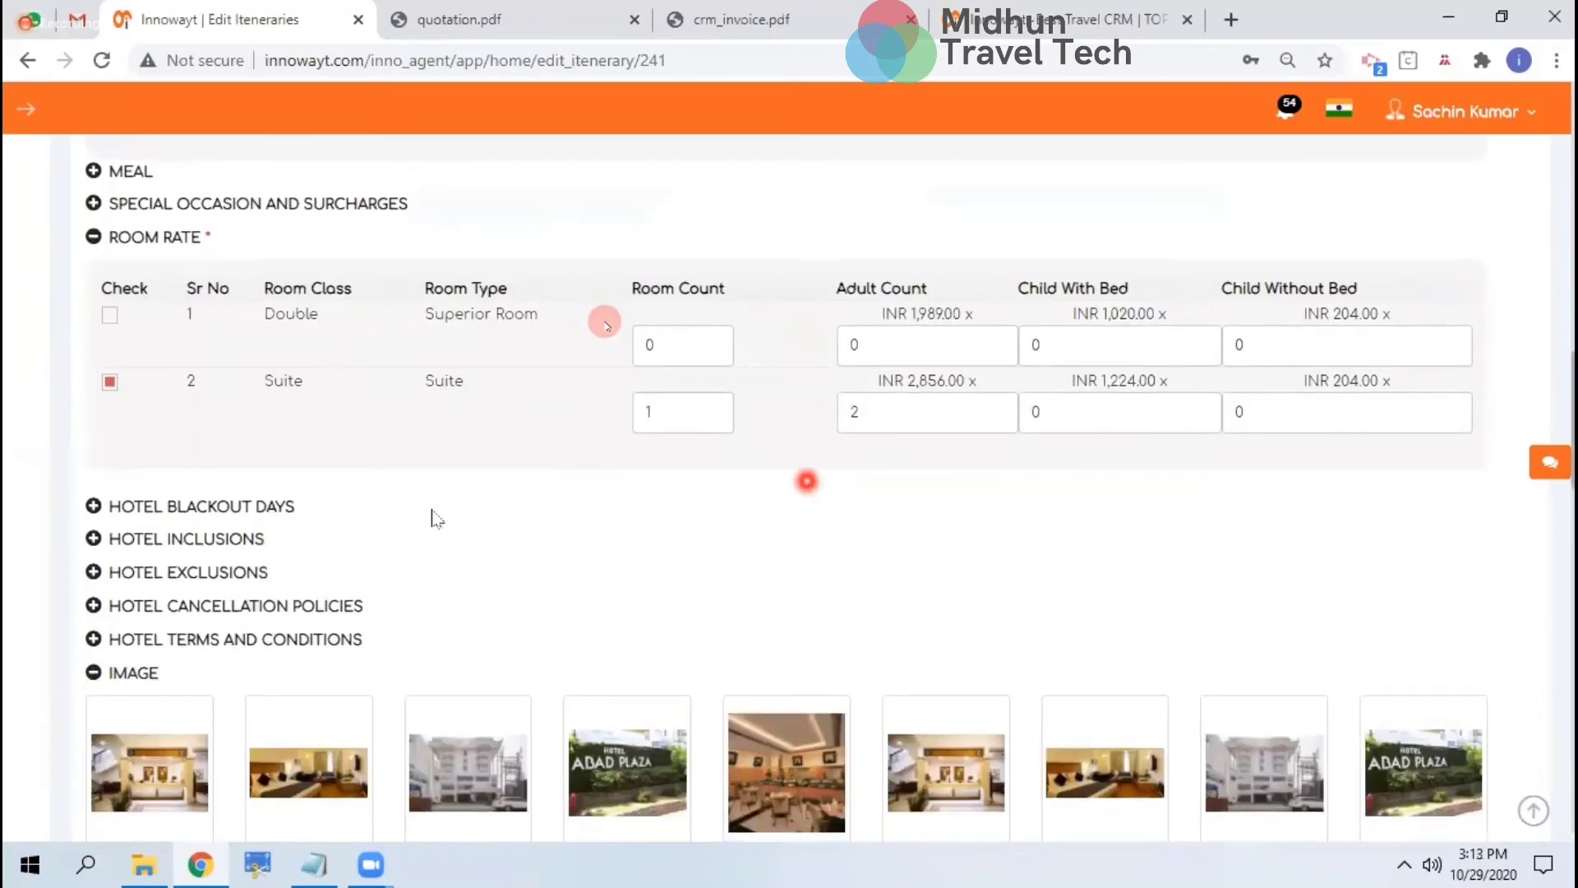
pyautogui.scroll(-15, 835, 608)
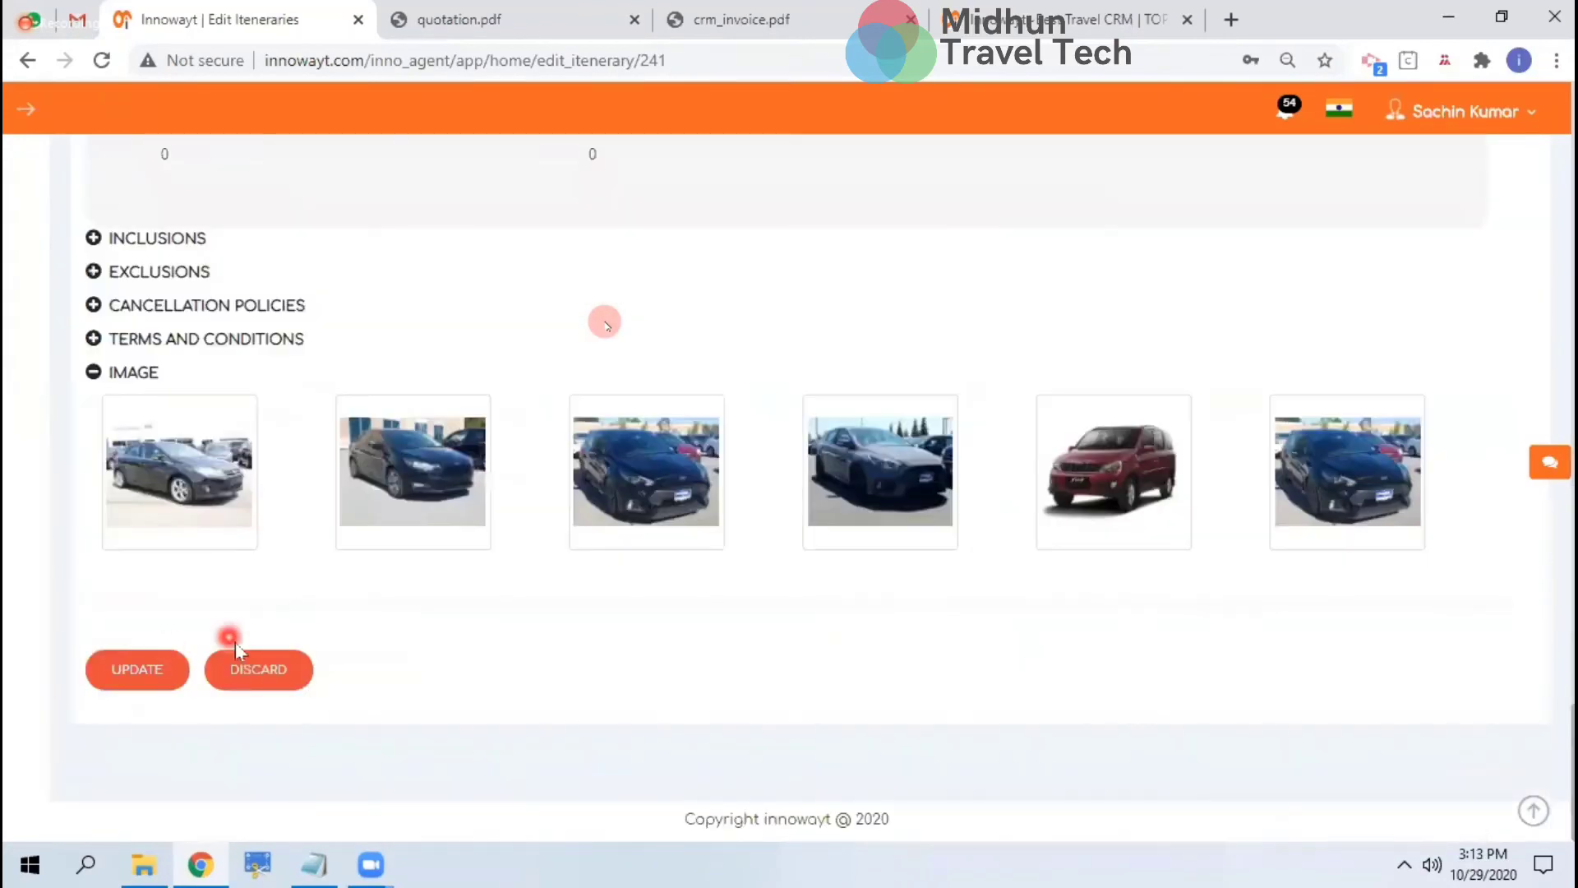
pyautogui.click(278, 682)
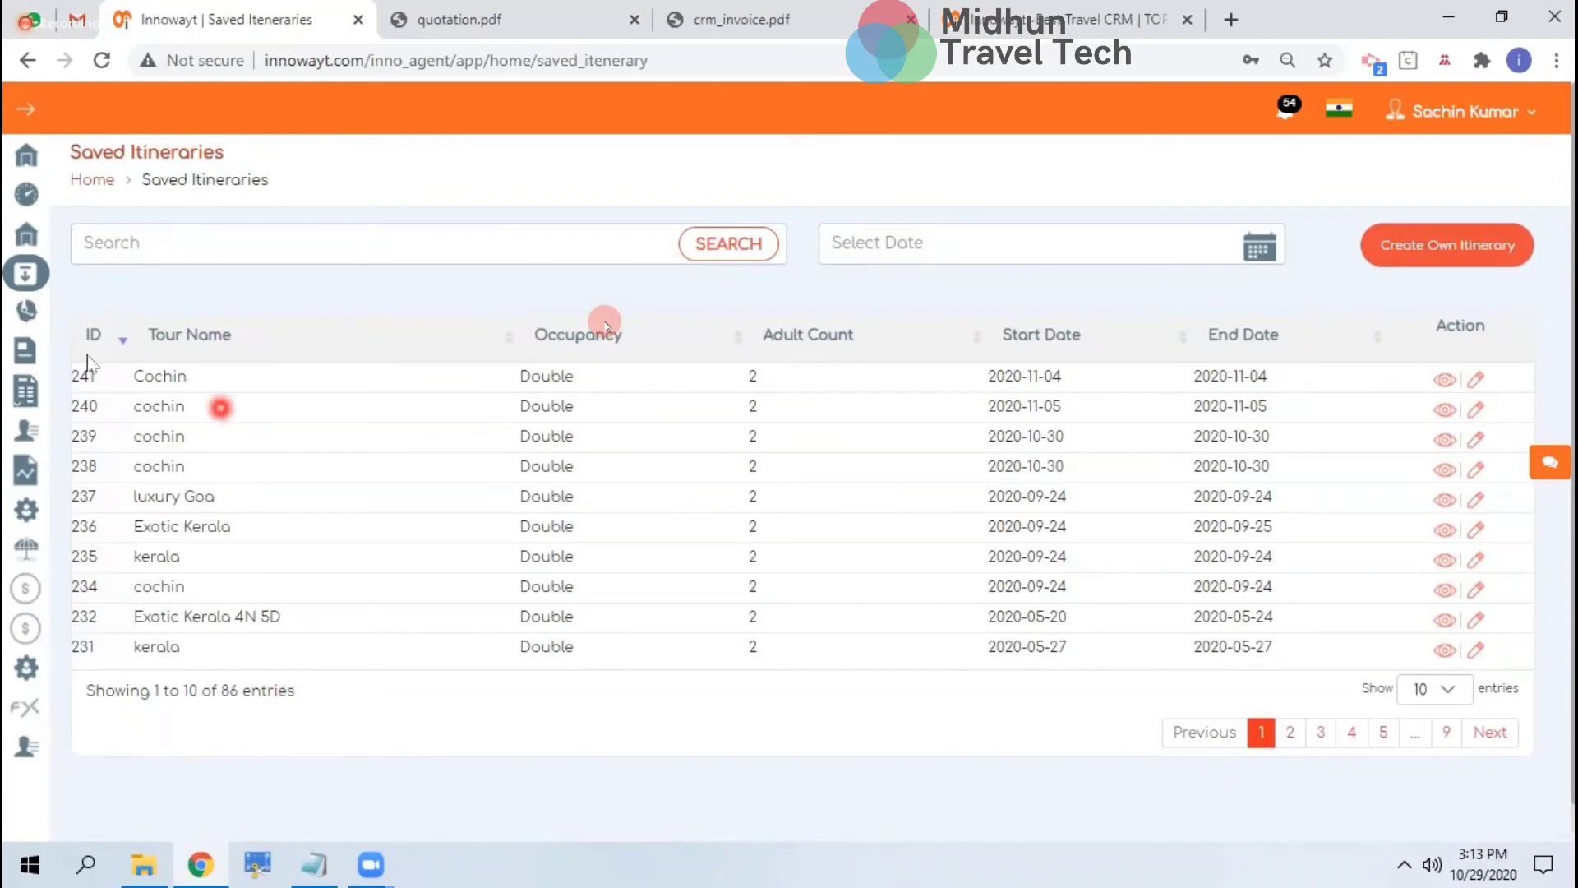
# Generate the quotation preview for 608 and read through its day-by-day itinerary
pyautogui.click(18, 360)
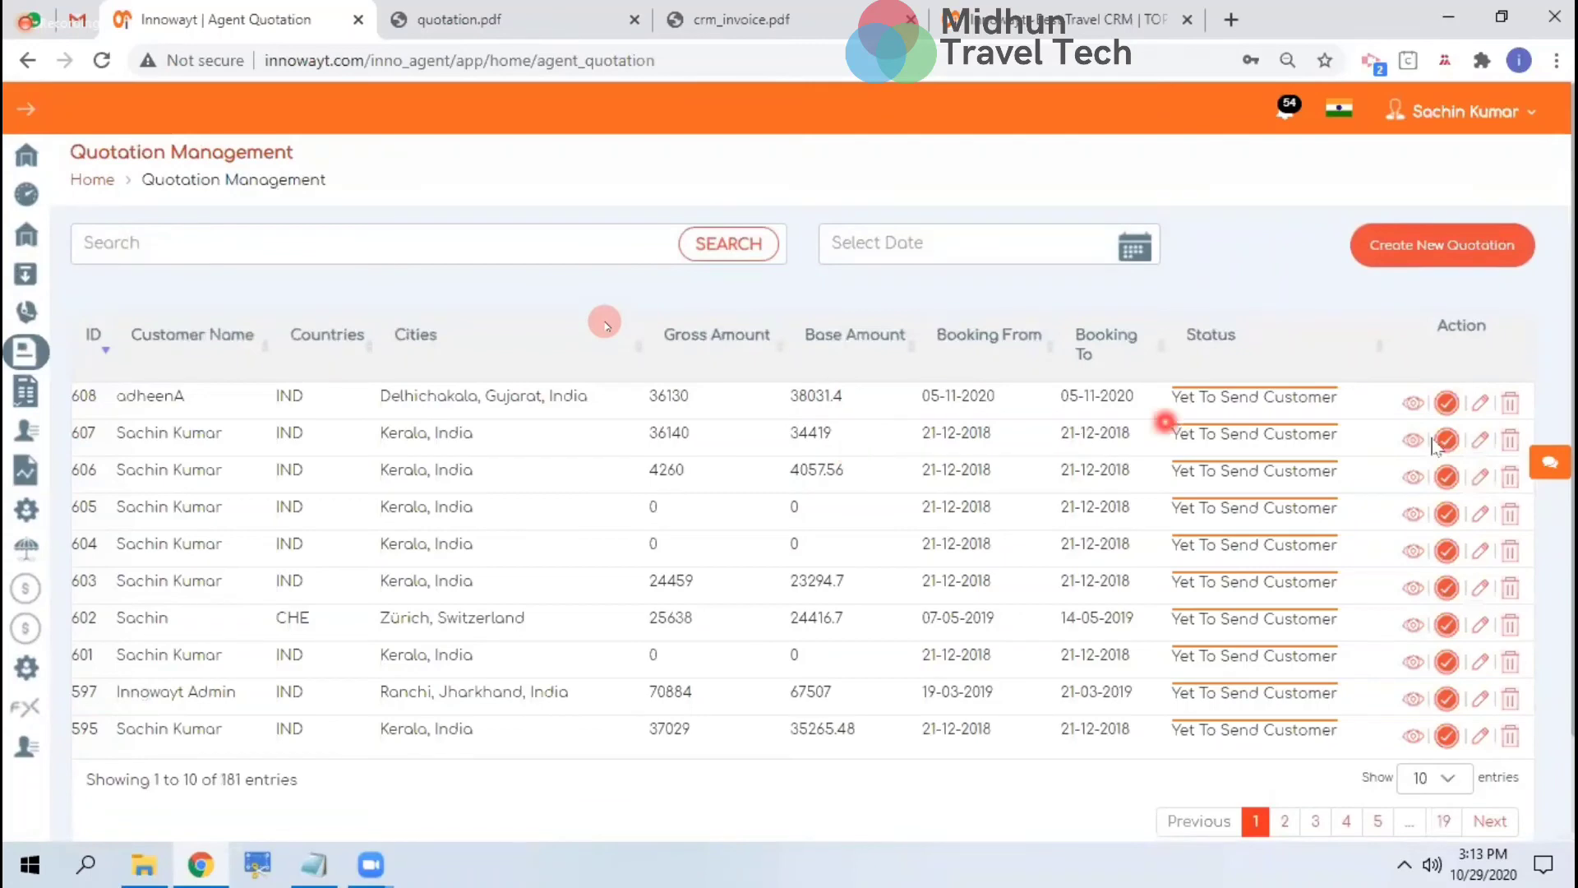
pyautogui.click(1447, 403)
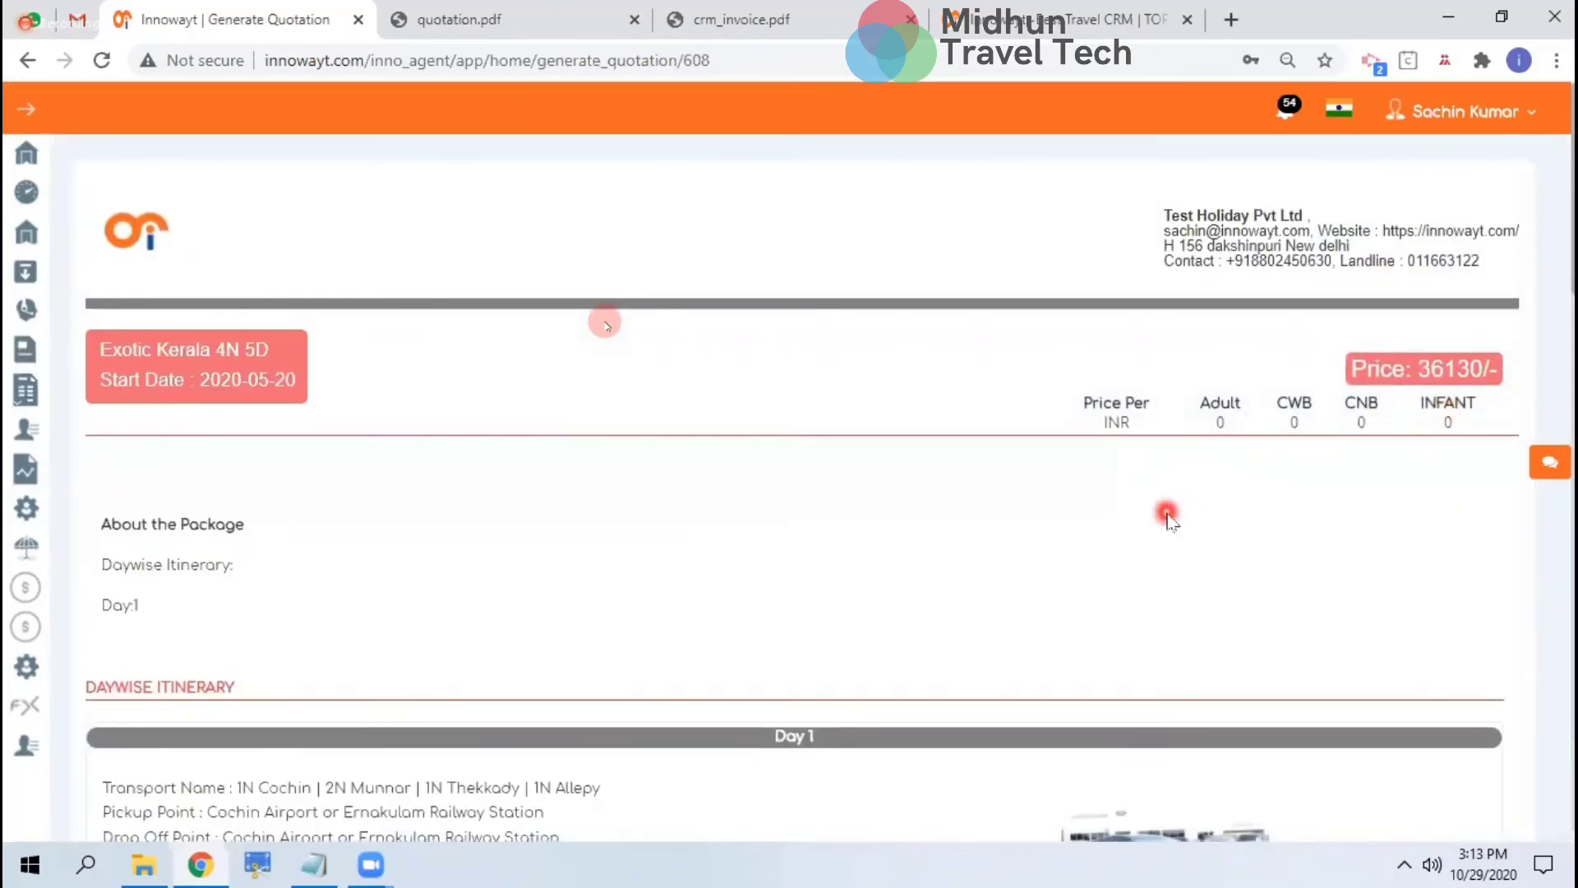
pyautogui.scroll(-5, 1171, 522)
pyautogui.scroll(-5, 1171, 522)
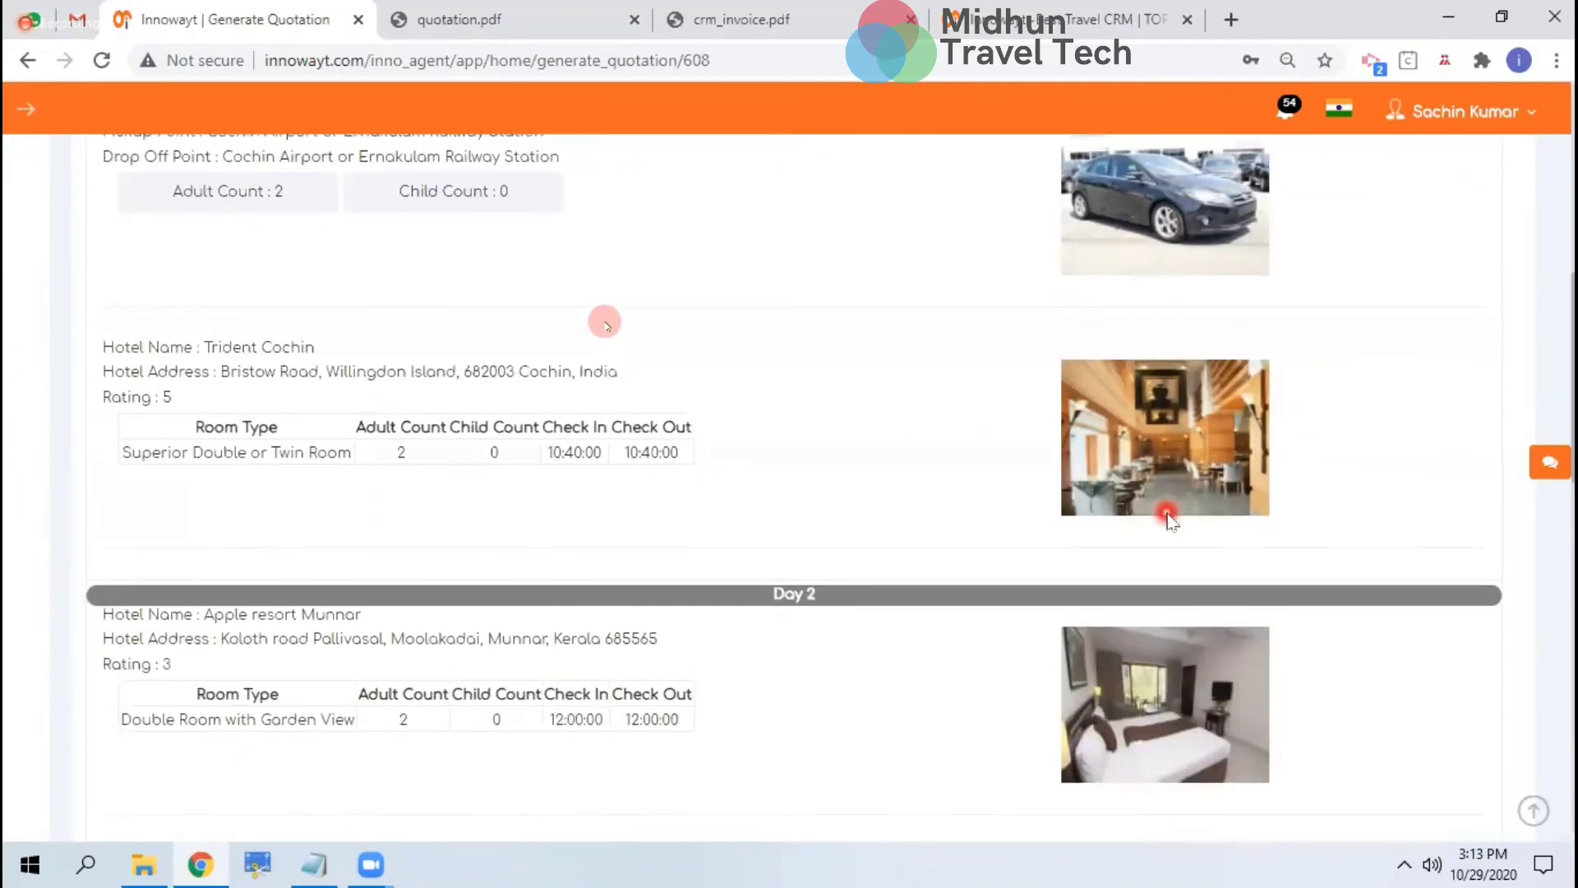
pyautogui.scroll(-5, 1166, 512)
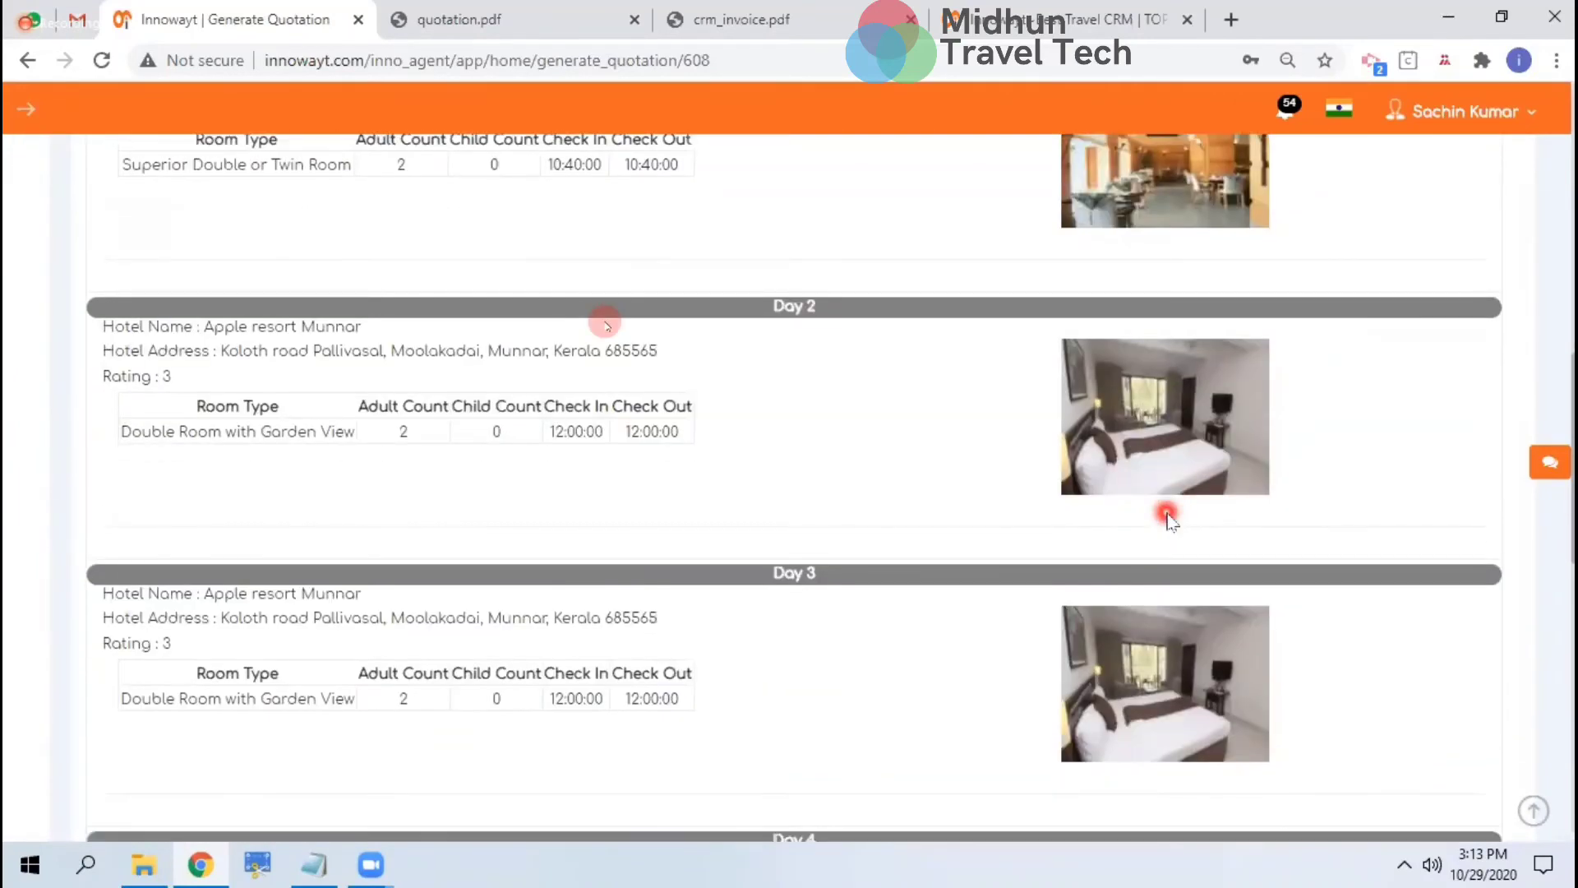
pyautogui.scroll(-5, 1167, 511)
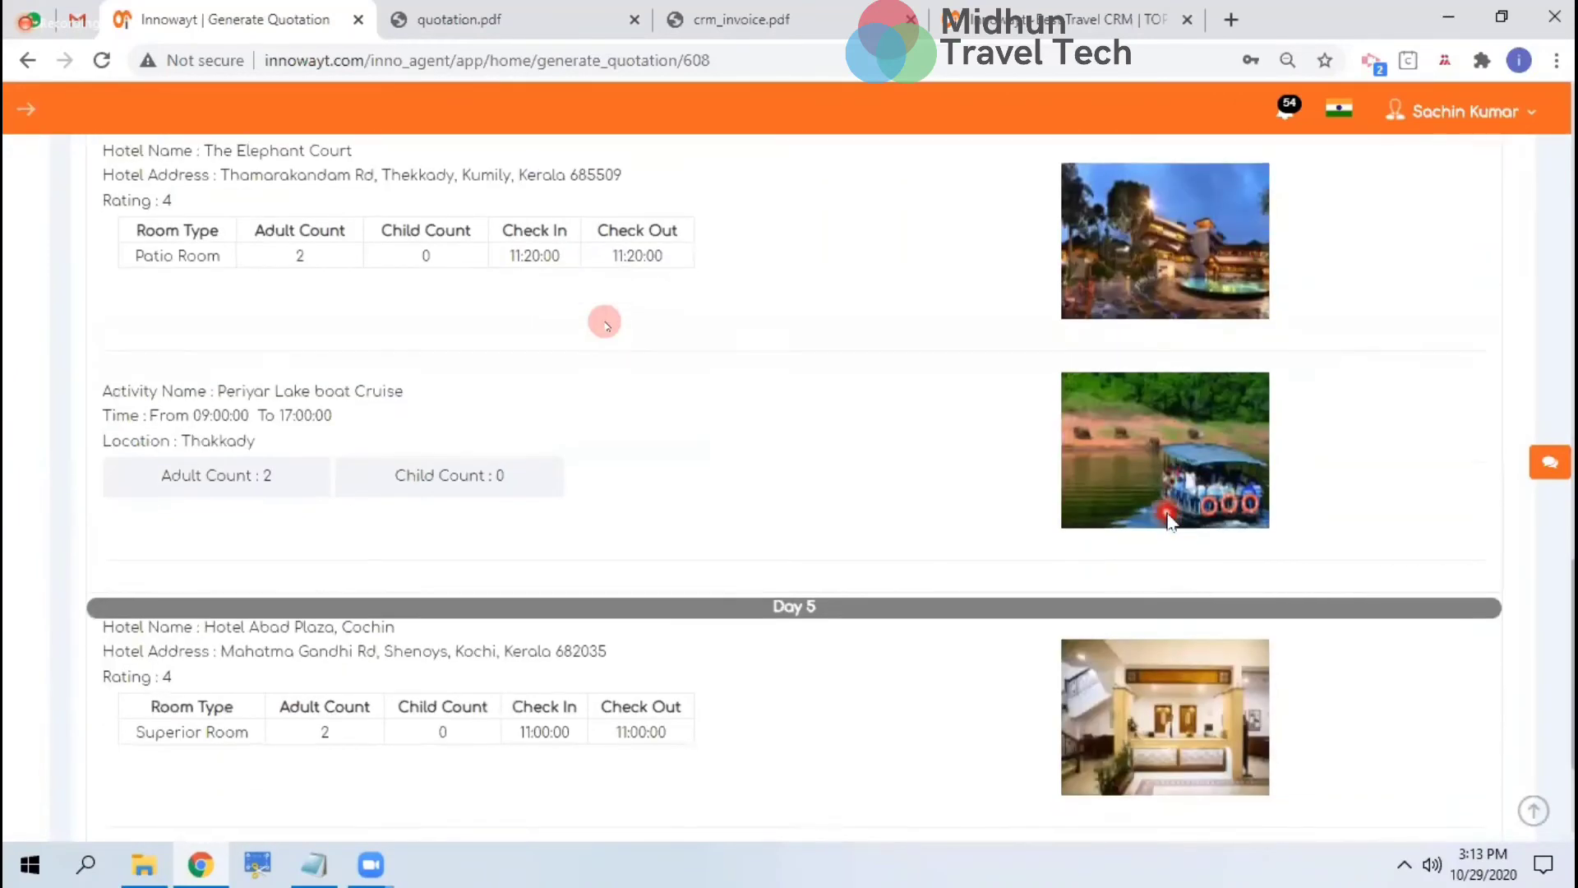
pyautogui.scroll(2, 1144, 435)
pyautogui.scroll(-5, 1126, 518)
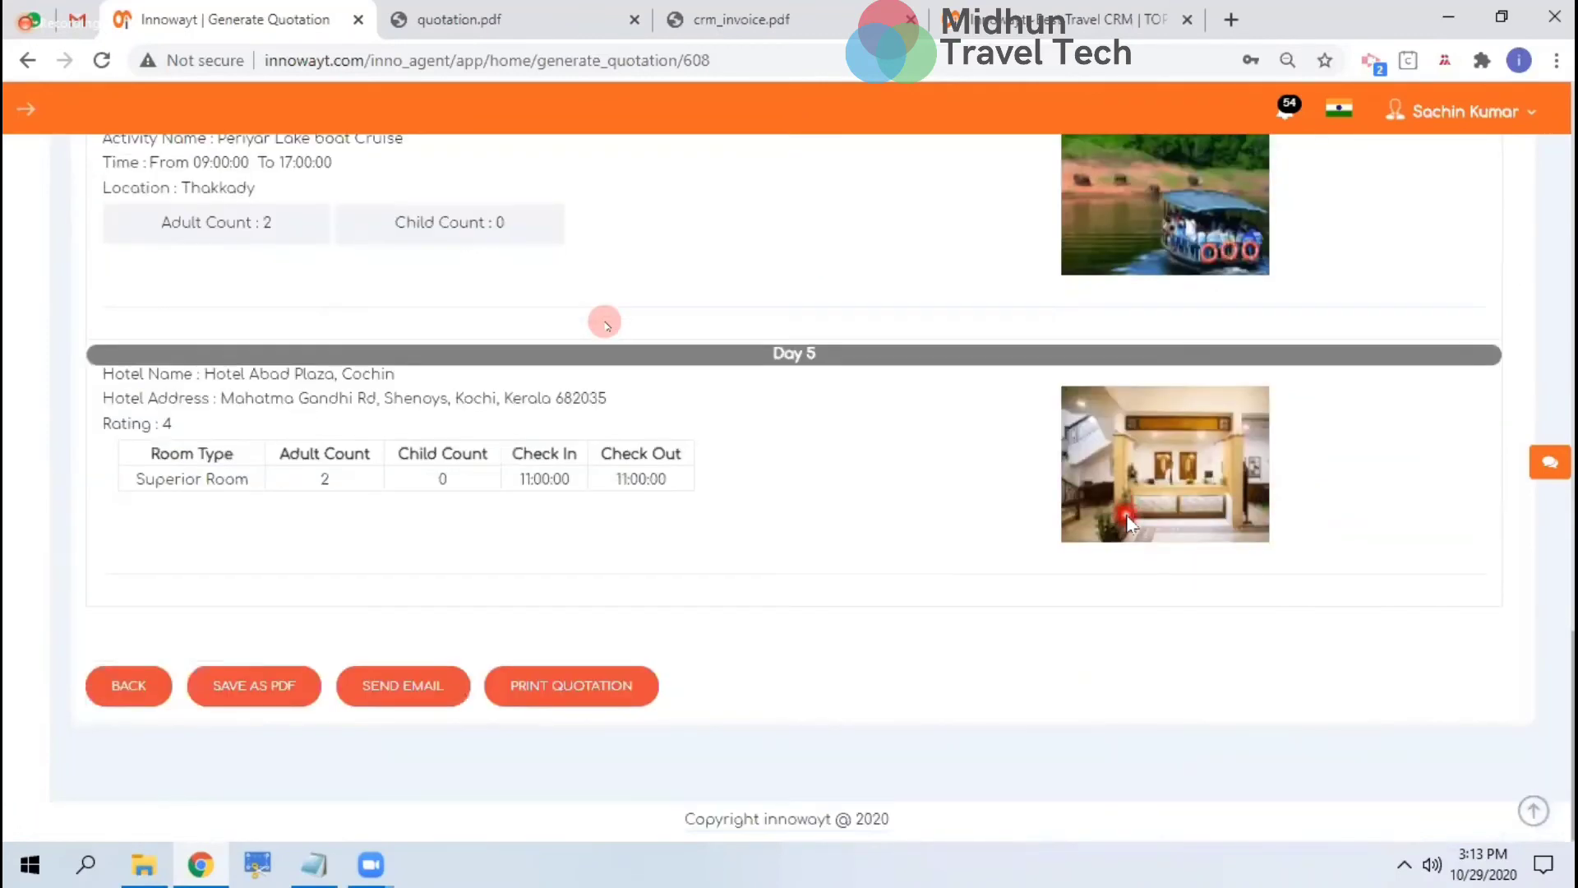
pyautogui.scroll(10, 1126, 518)
pyautogui.scroll(15, 1126, 522)
pyautogui.scroll(-11, 1126, 523)
pyautogui.scroll(-7, 1126, 515)
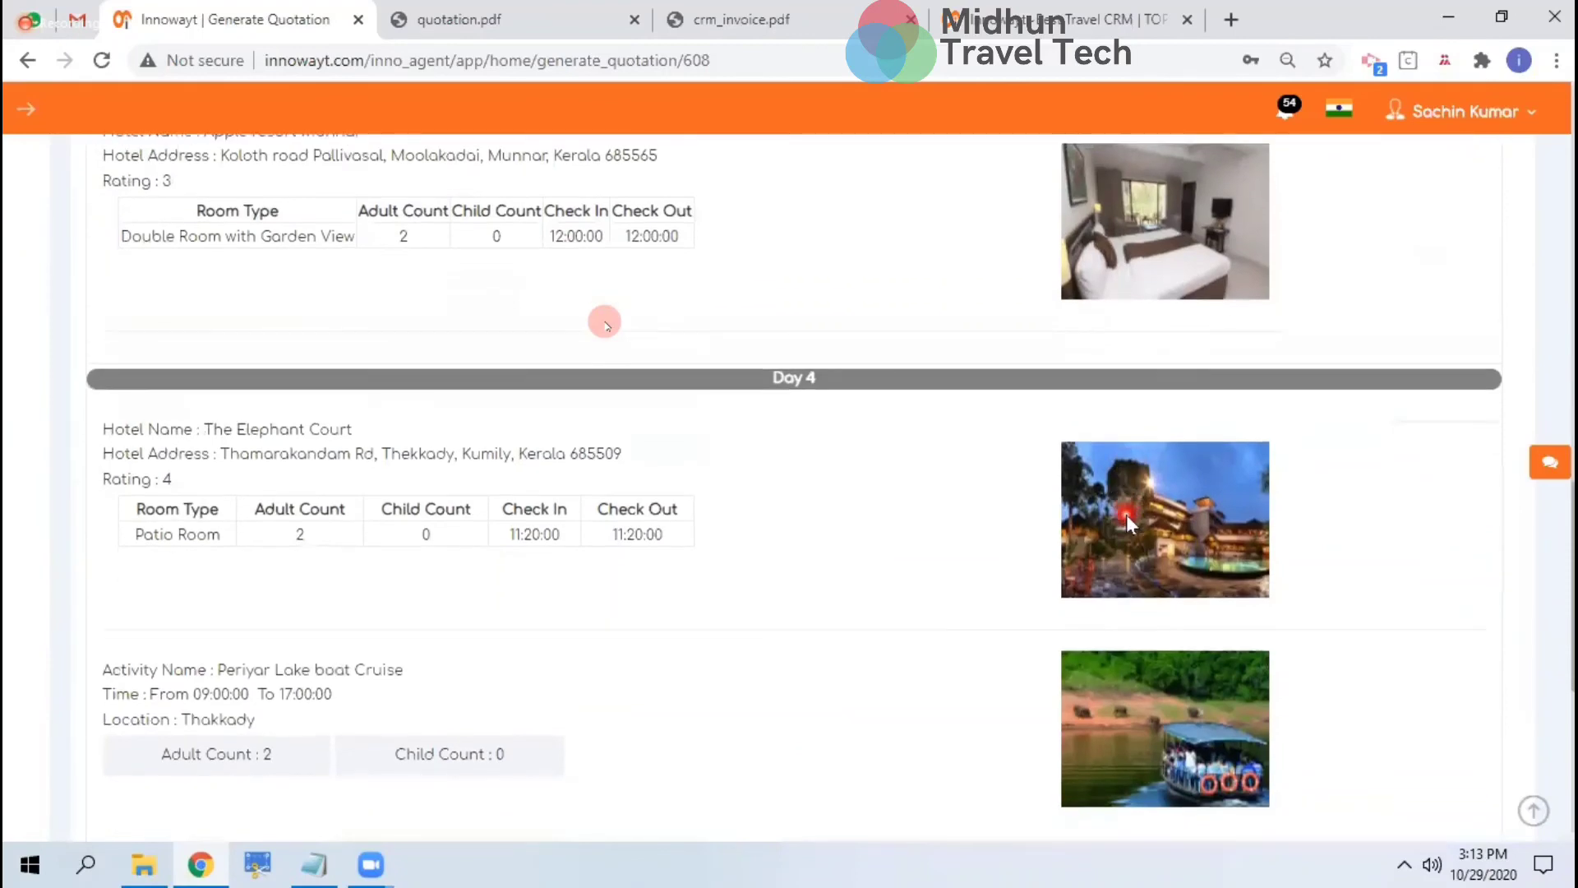
pyautogui.scroll(6, 1126, 514)
pyautogui.scroll(10, 1126, 515)
pyautogui.scroll(-3, 1126, 515)
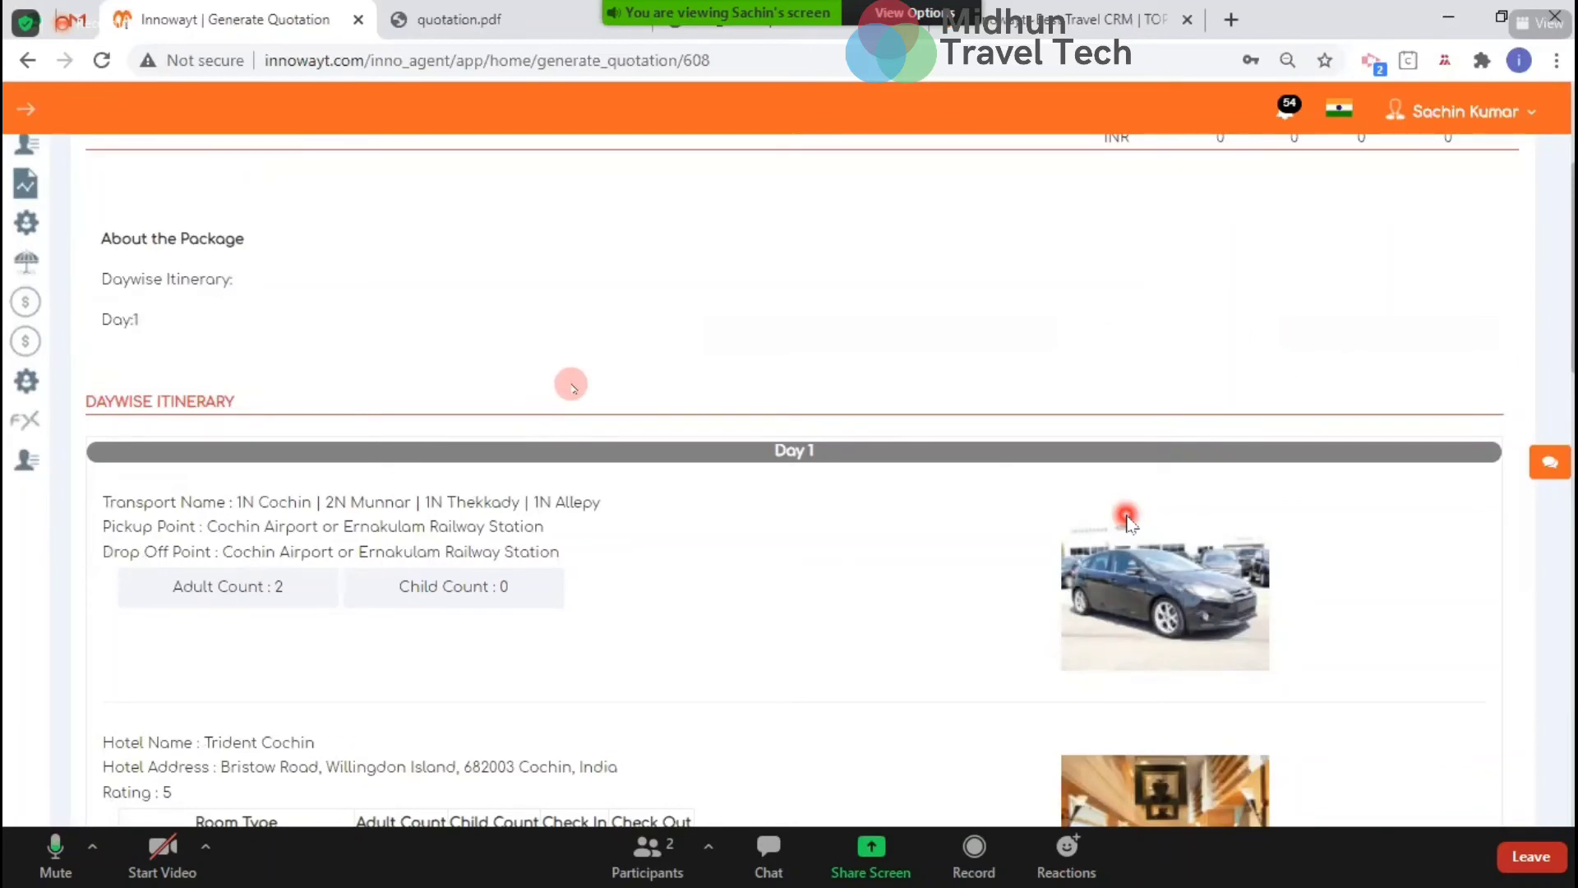
pyautogui.scroll(-3, 1127, 520)
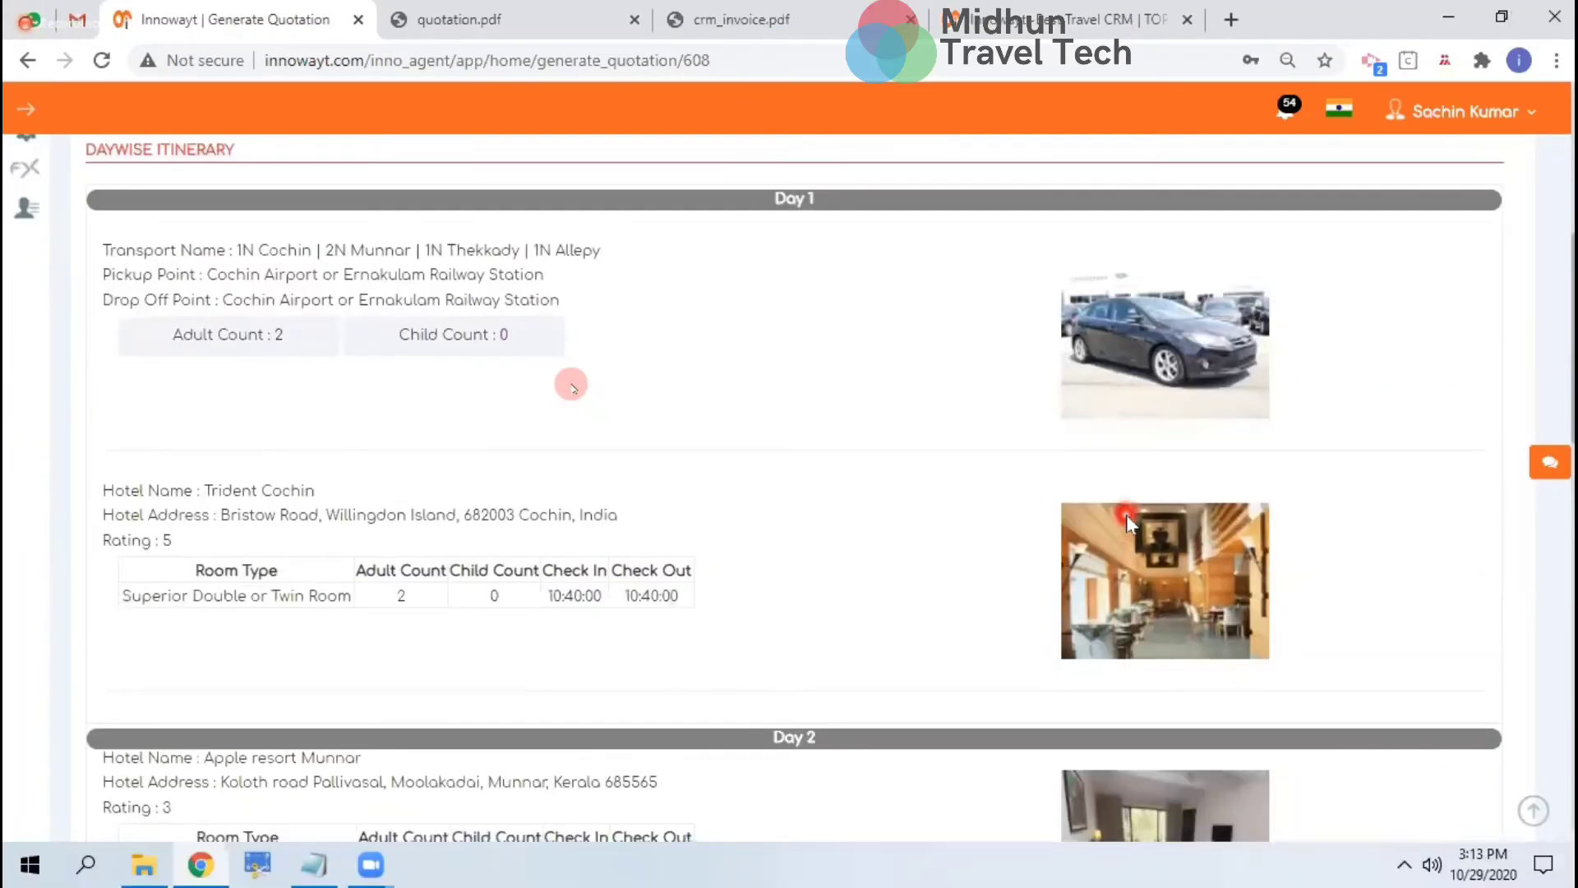
pyautogui.scroll(-12, 1127, 519)
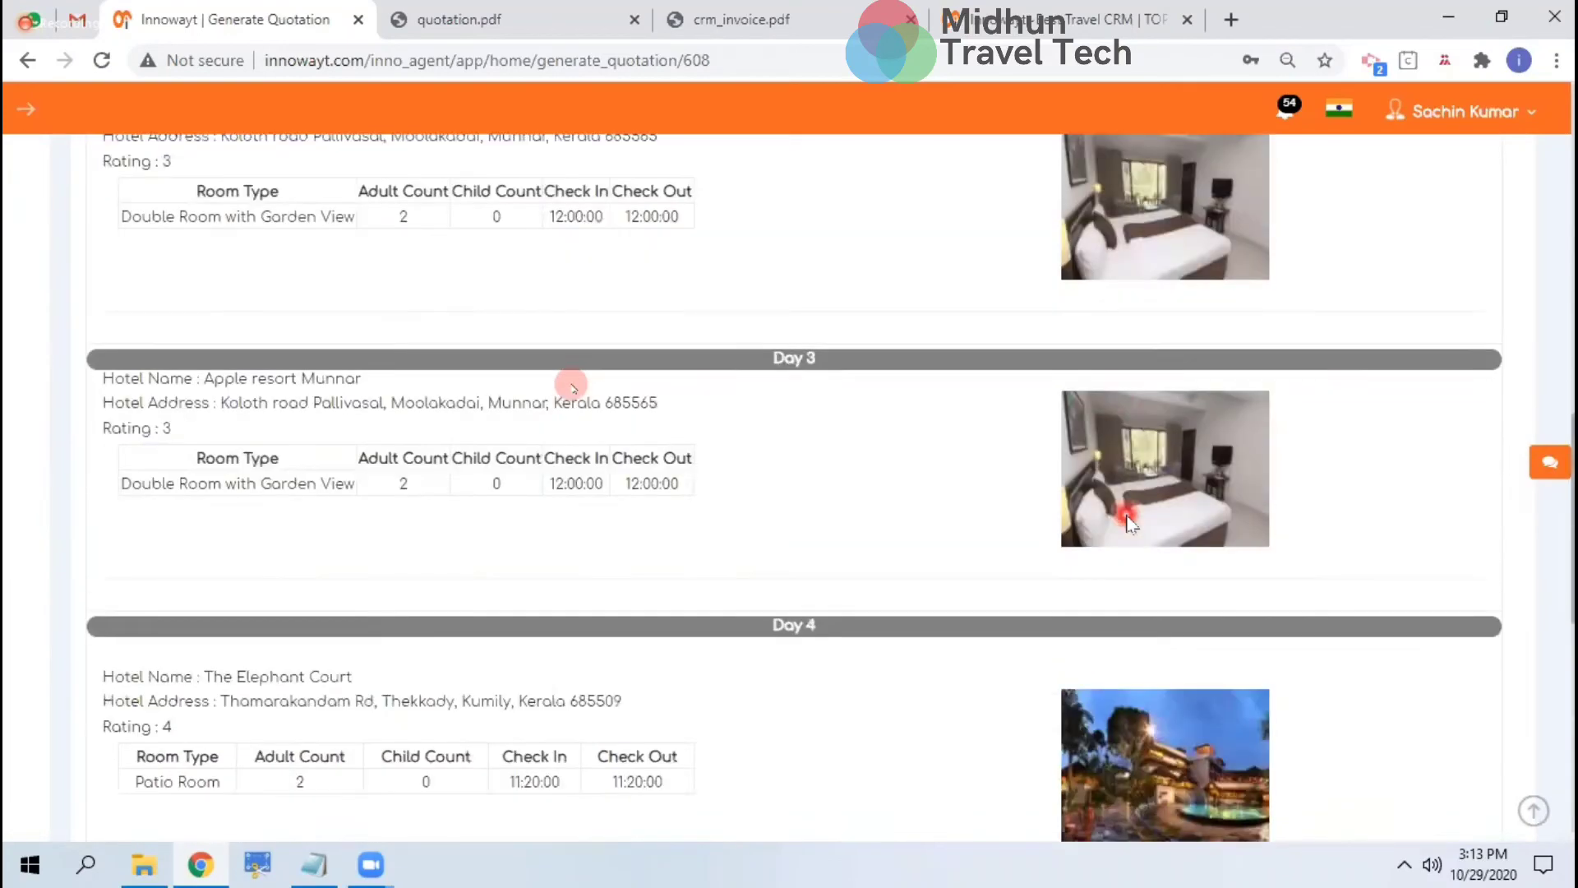
pyautogui.scroll(-5, 1128, 519)
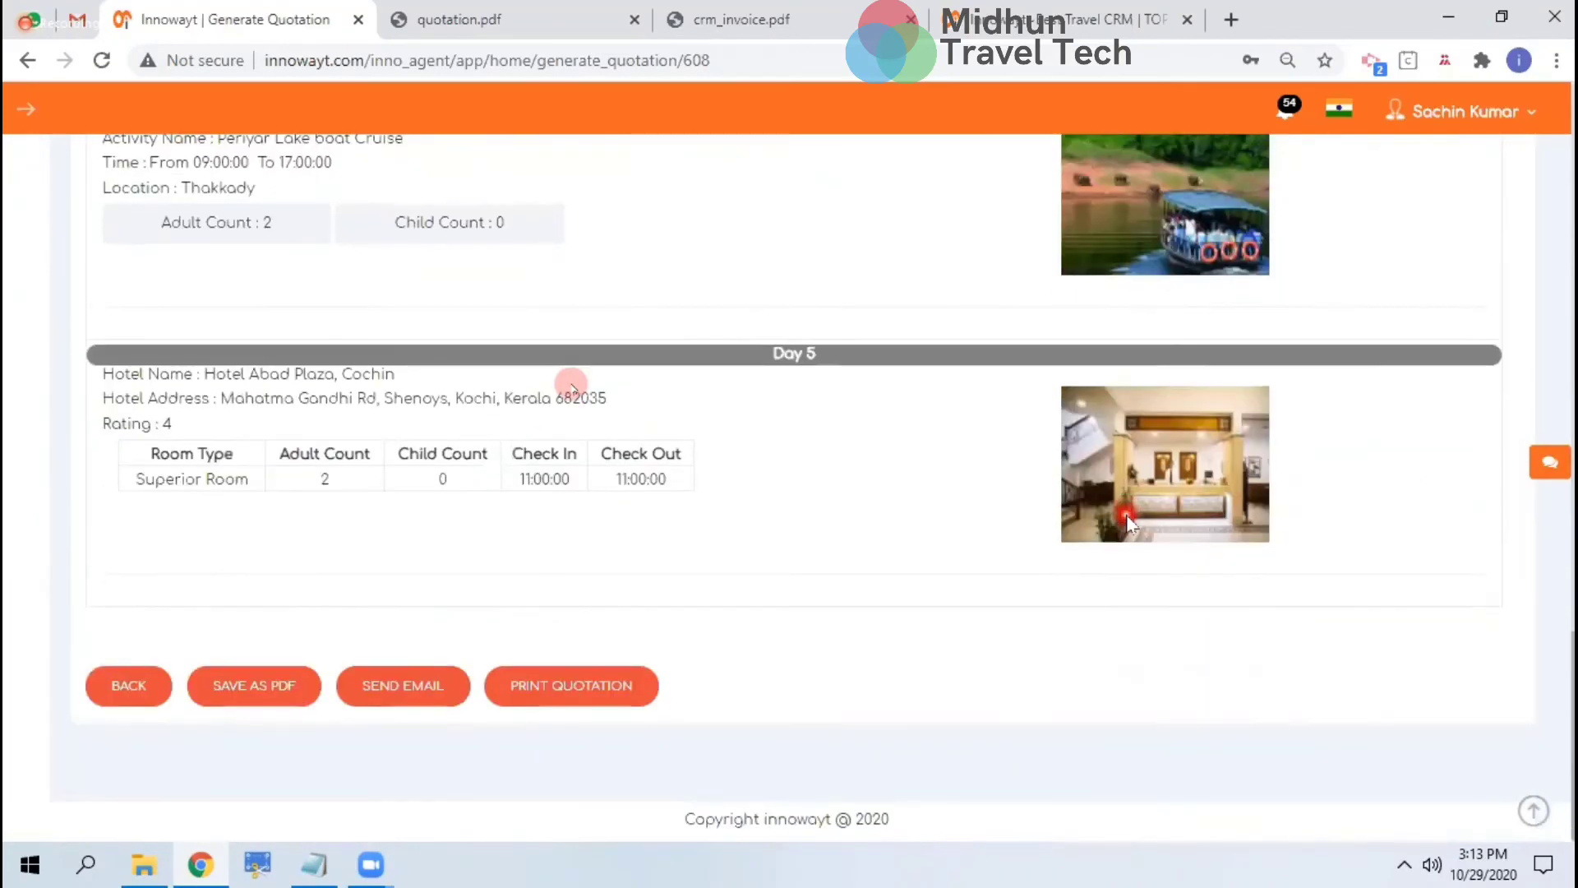
pyautogui.scroll(20, 1128, 519)
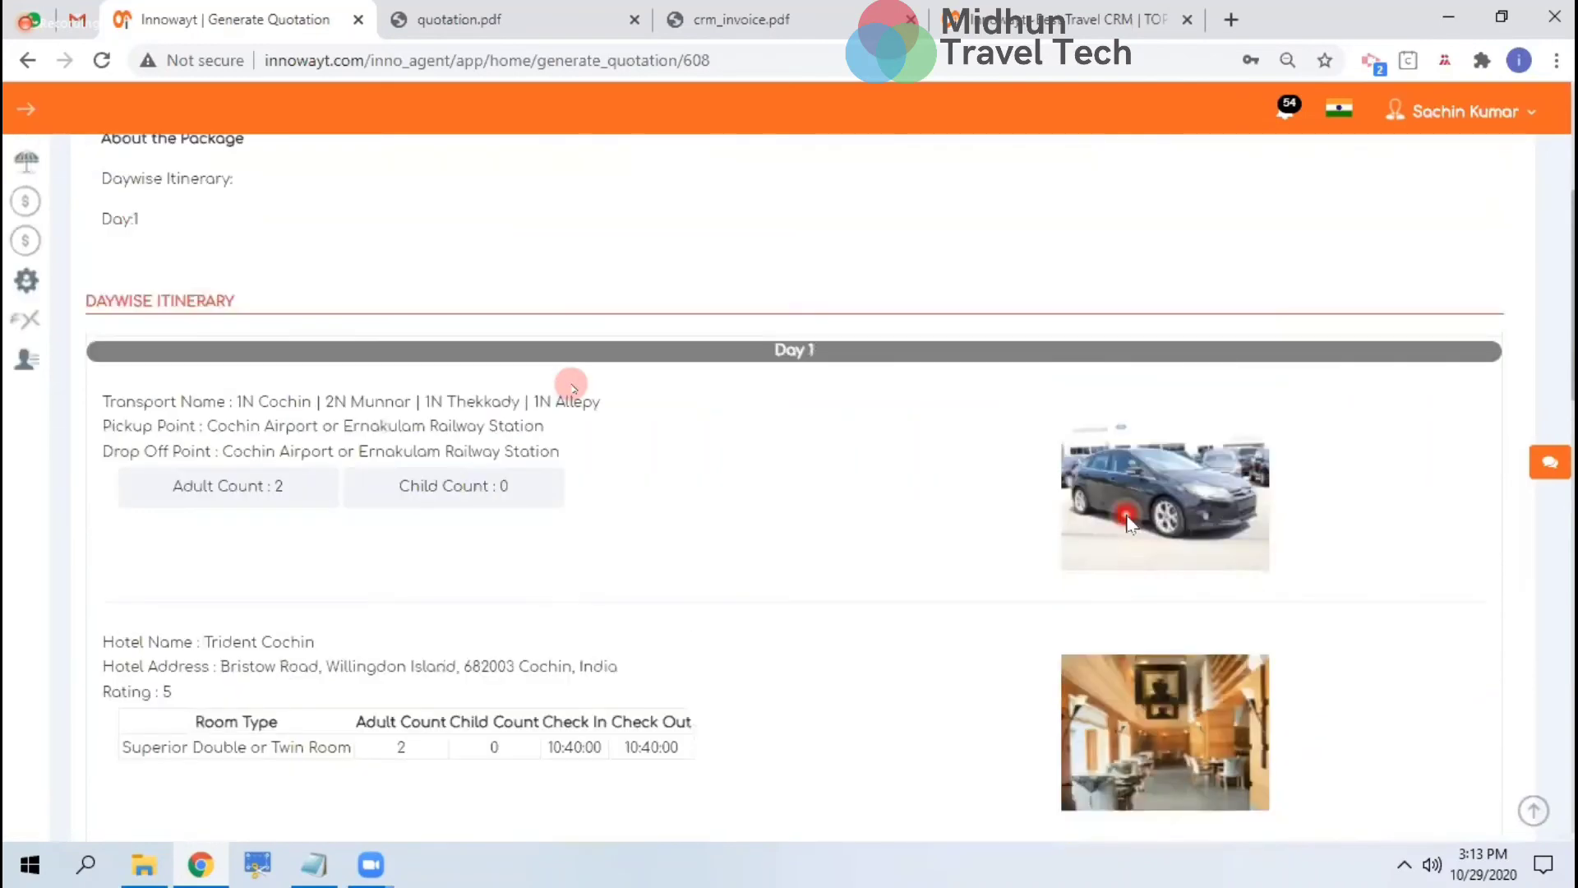
pyautogui.scroll(-6, 1128, 520)
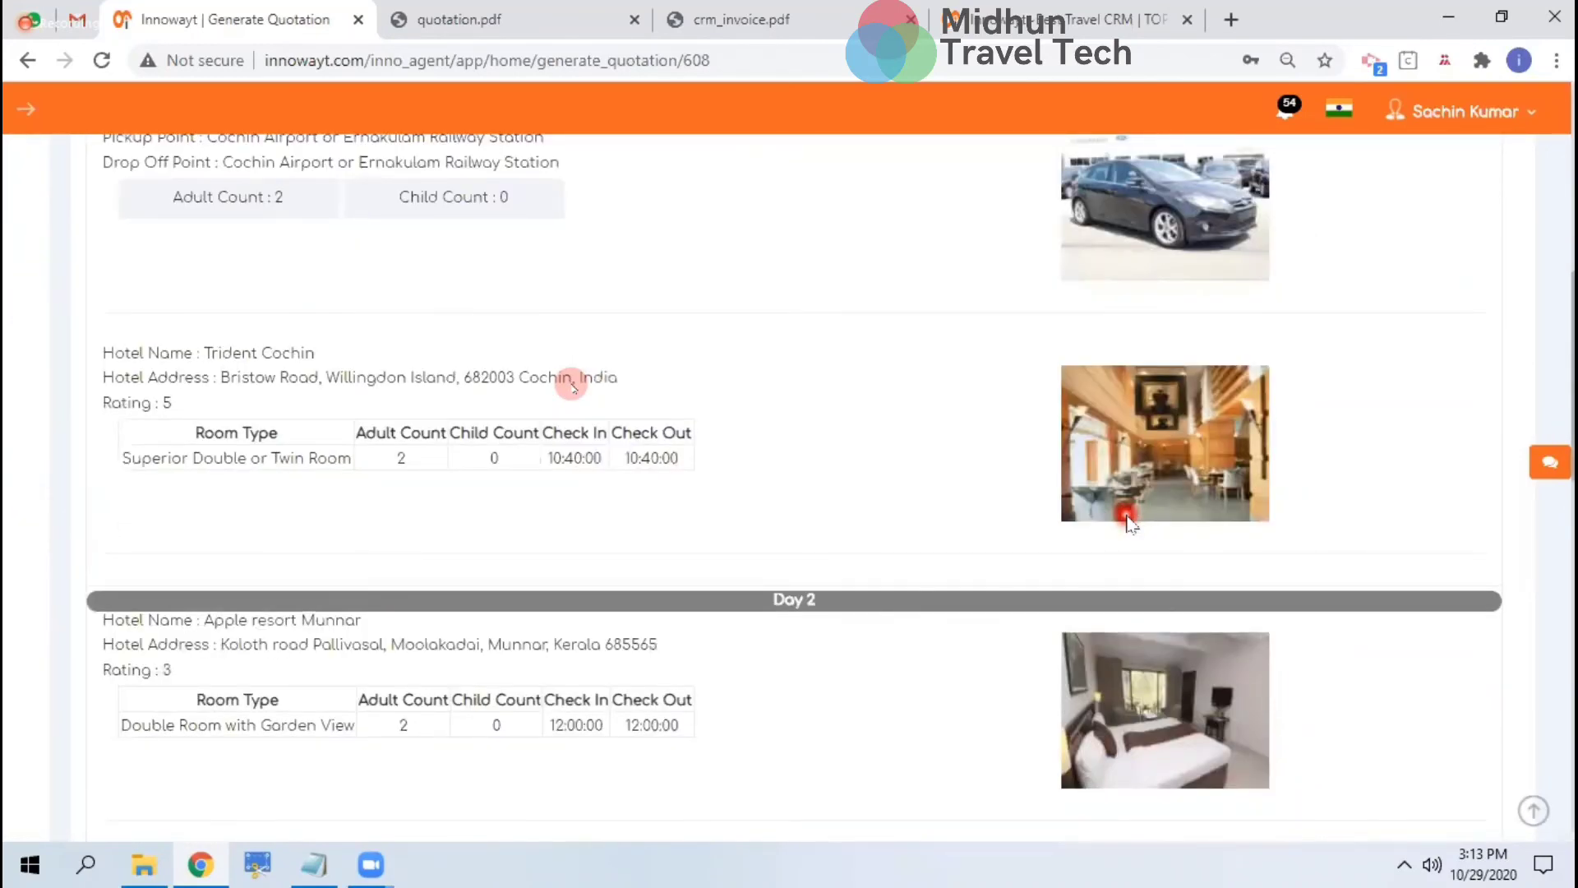
pyautogui.scroll(-10, 1128, 519)
pyautogui.scroll(6, 1128, 520)
pyautogui.scroll(3, 1126, 514)
pyautogui.scroll(4, 916, 434)
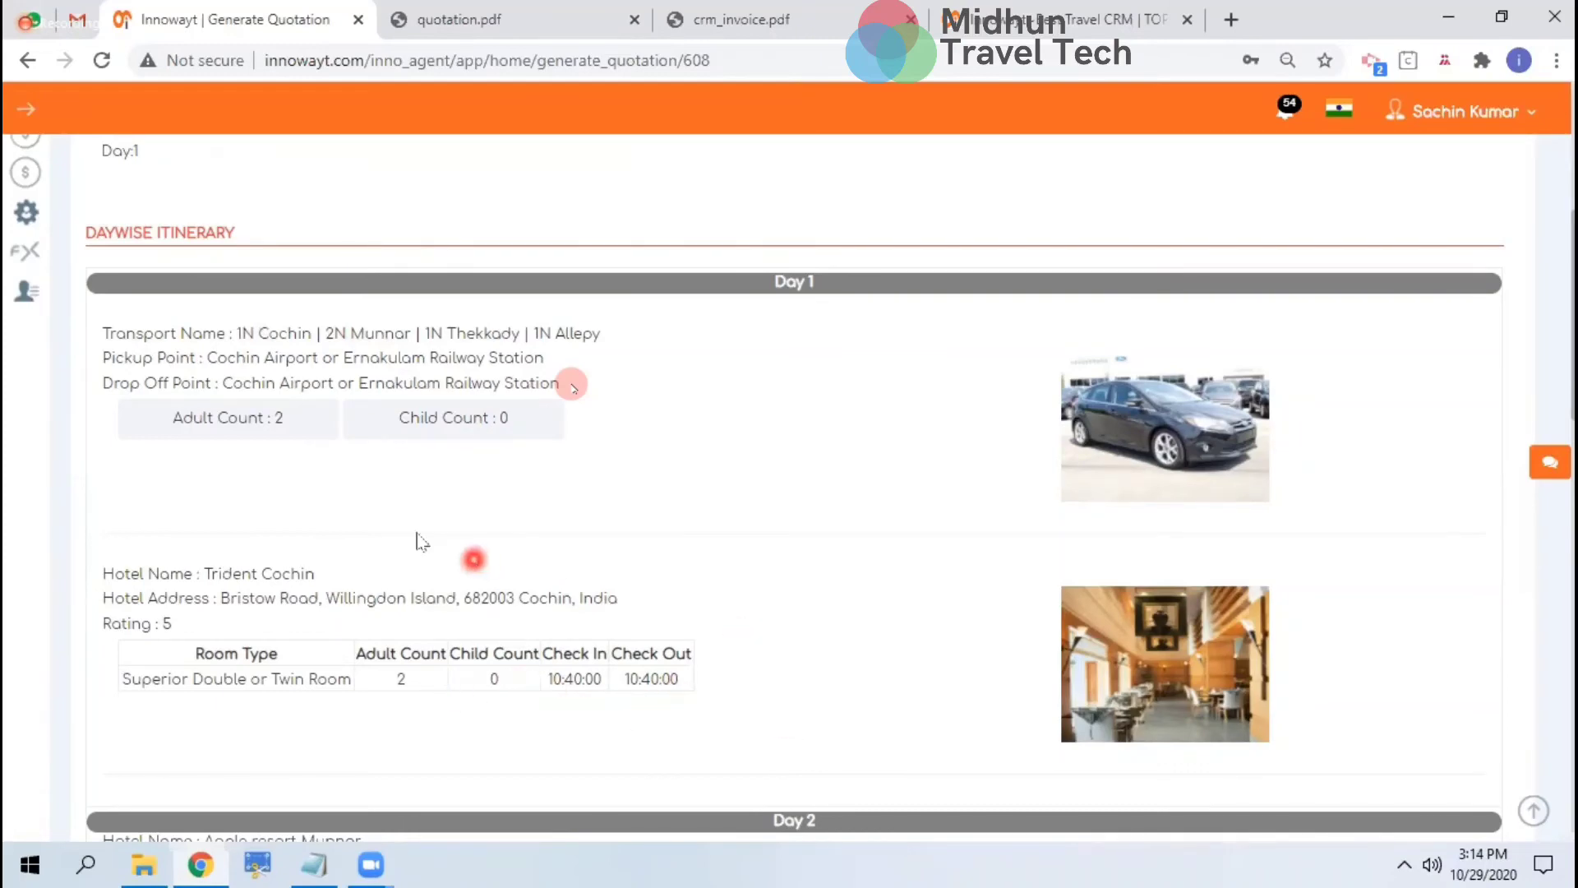
pyautogui.scroll(-3, 781, 685)
pyautogui.scroll(-8, 782, 678)
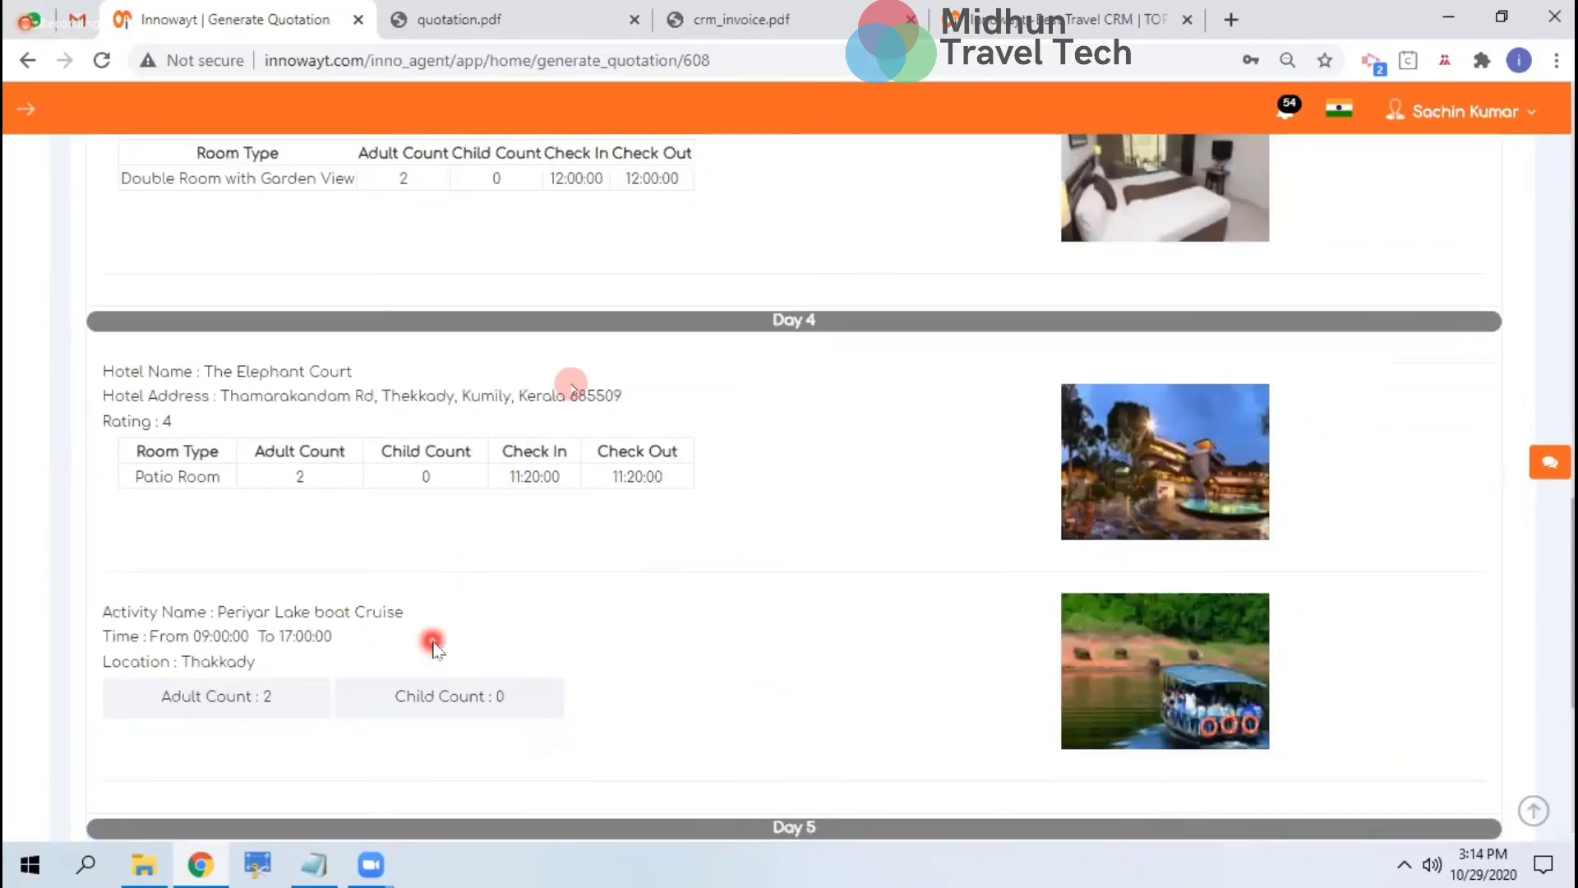
pyautogui.scroll(-5, 539, 638)
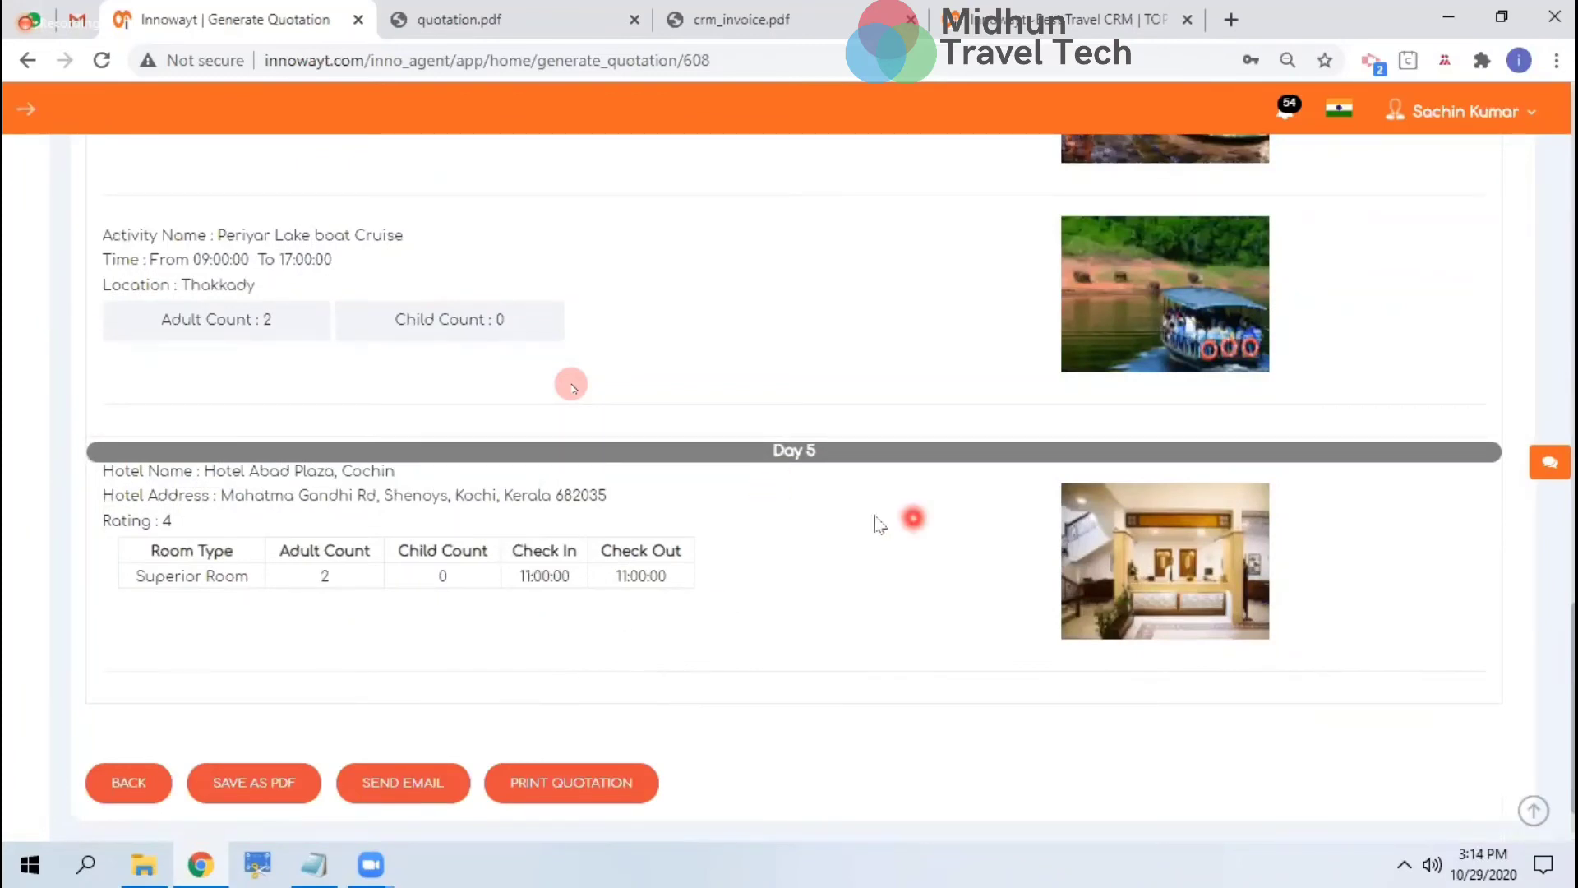
pyautogui.scroll(20, 586, 546)
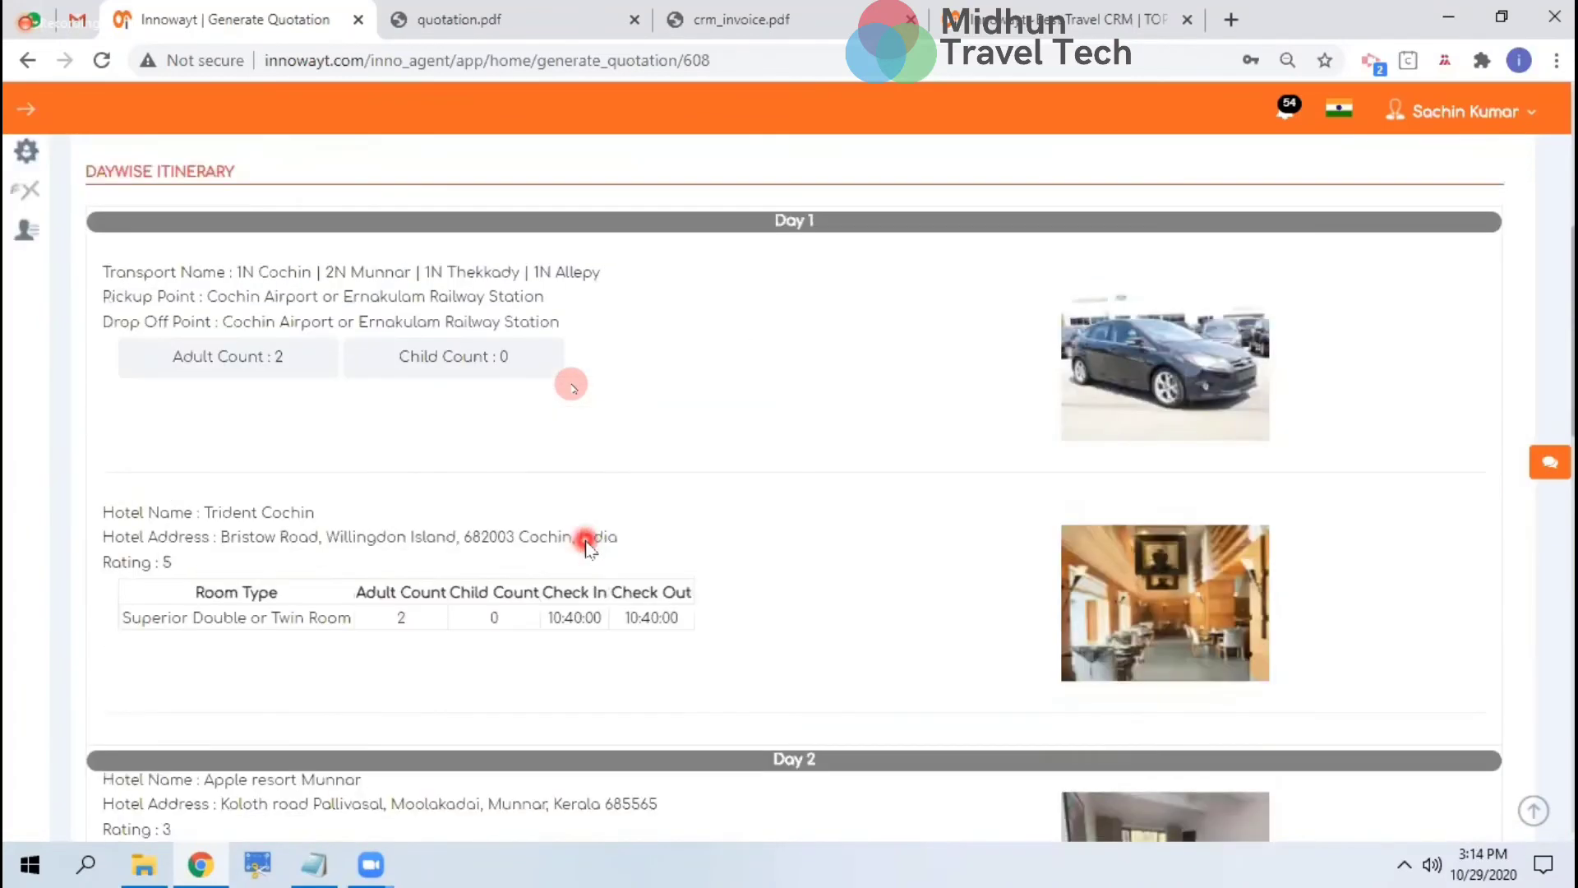
pyautogui.scroll(-20, 585, 547)
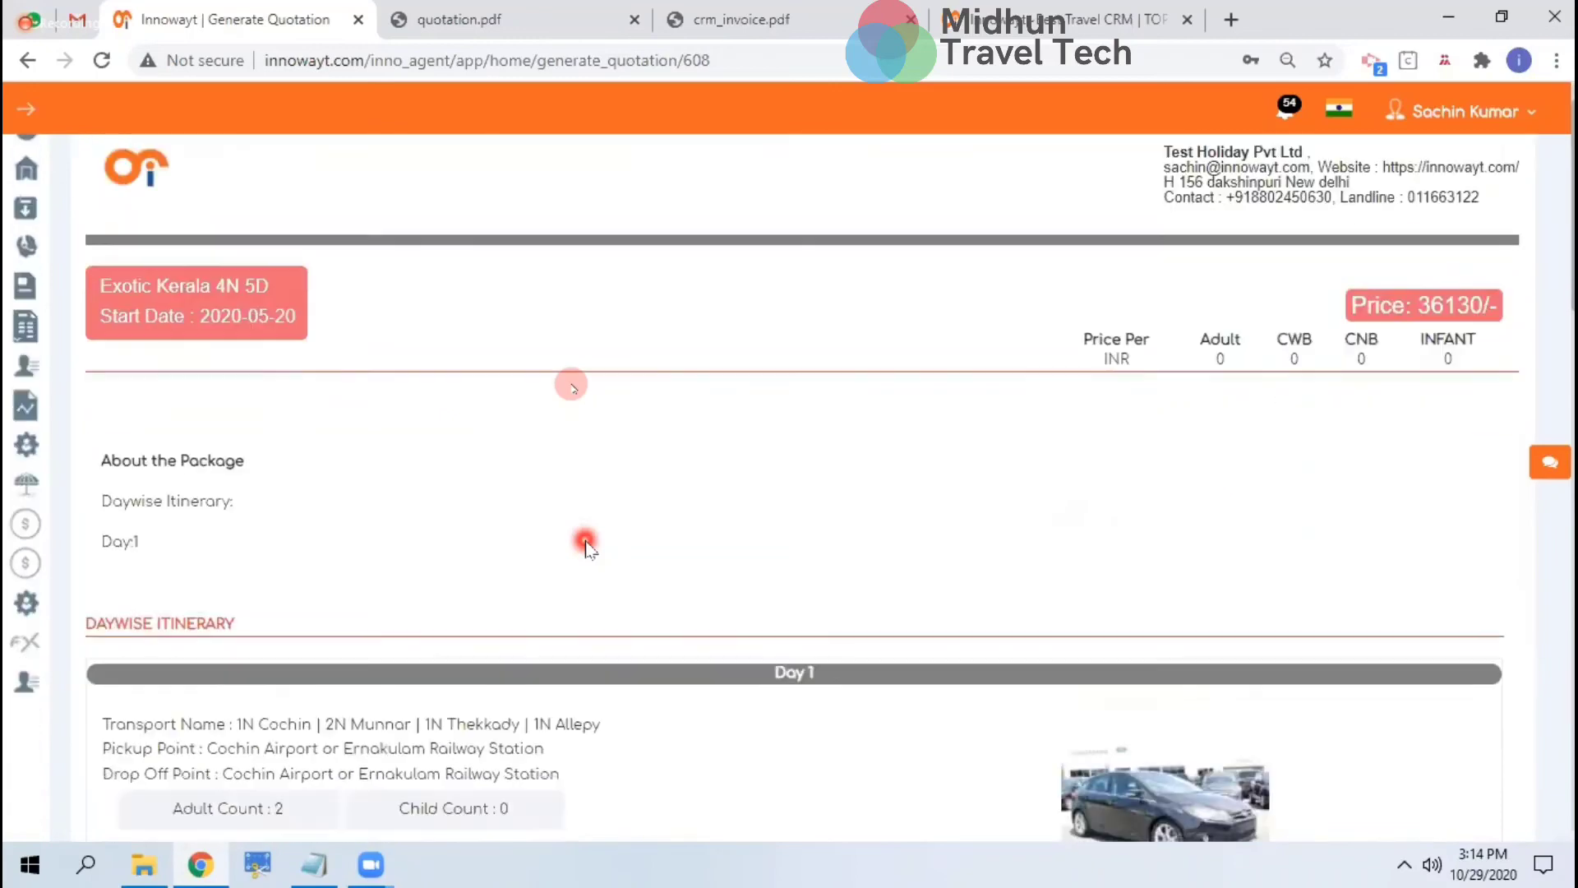
pyautogui.scroll(20, 585, 547)
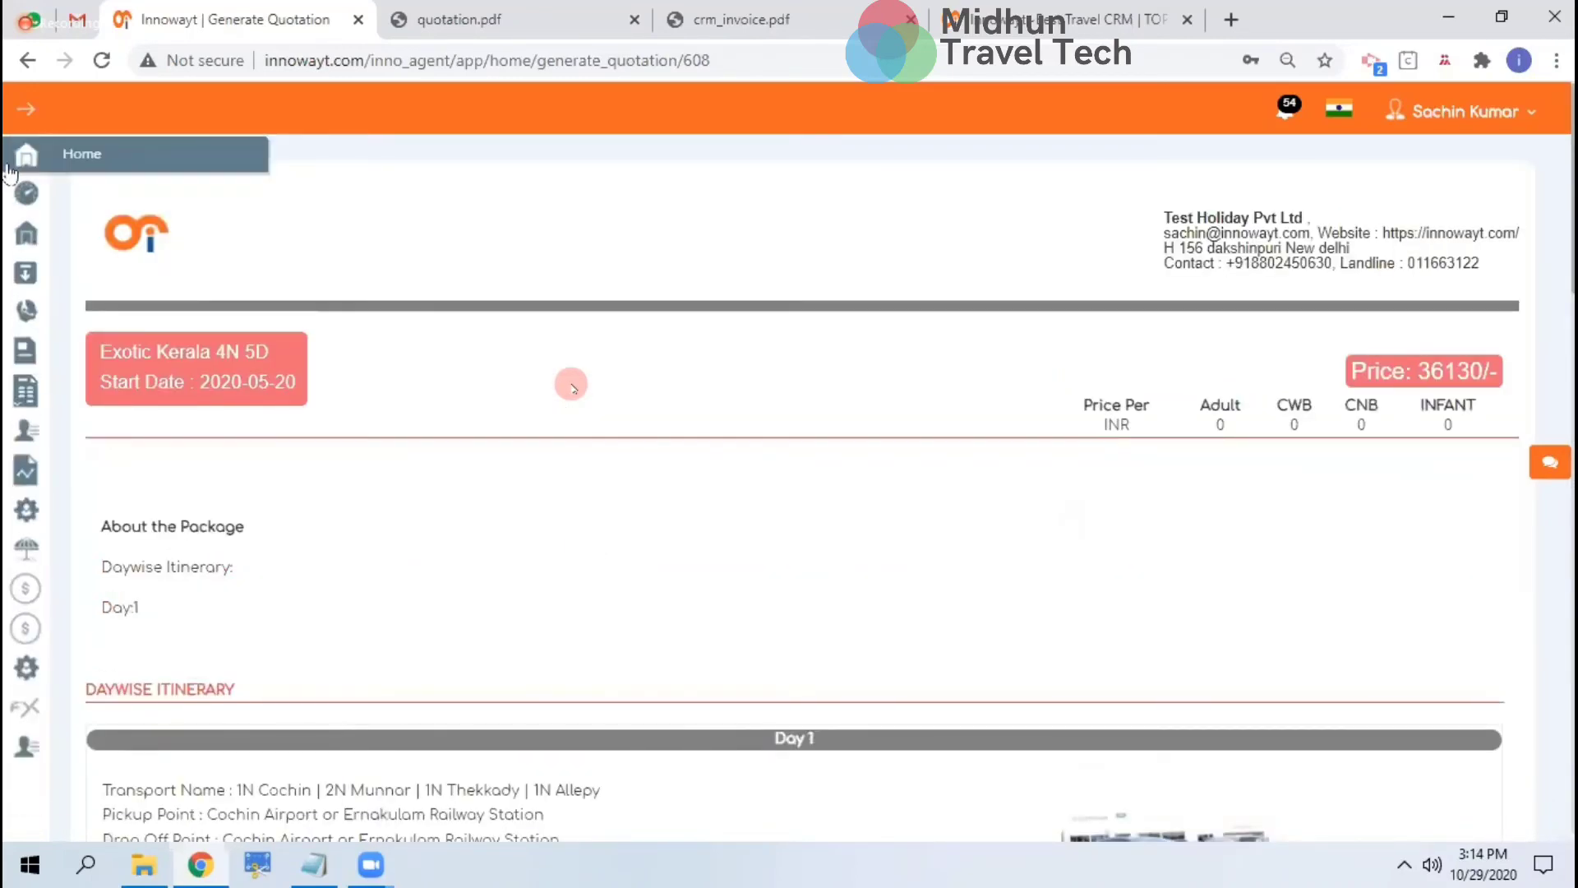
# Expand the sidebar menu and go to the Home holiday packages page
pyautogui.click(26, 109)
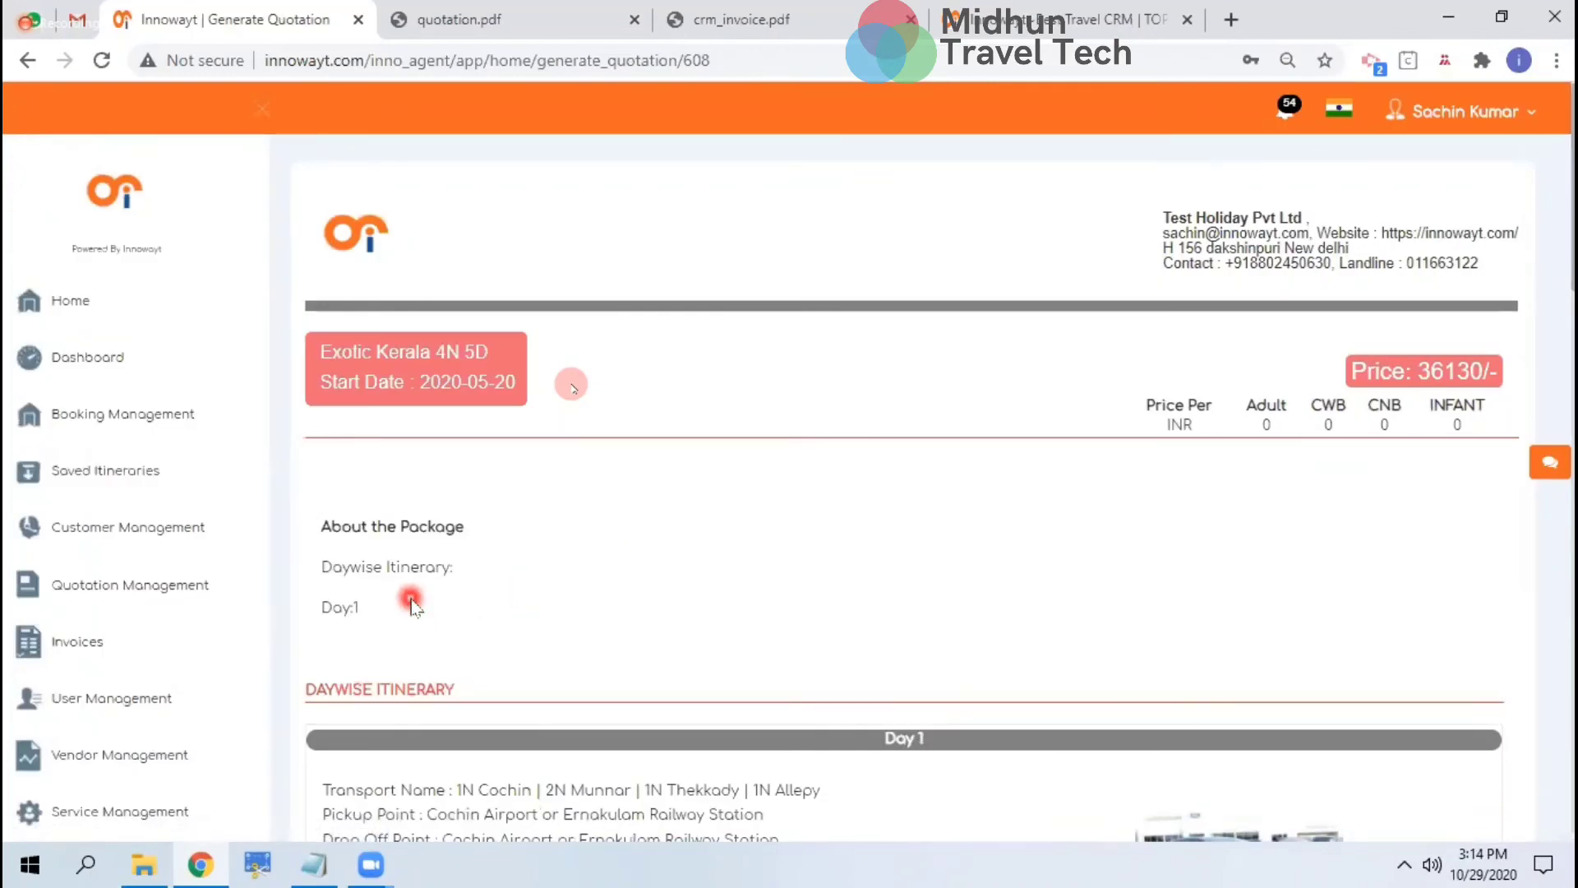
pyautogui.scroll(-3, 412, 606)
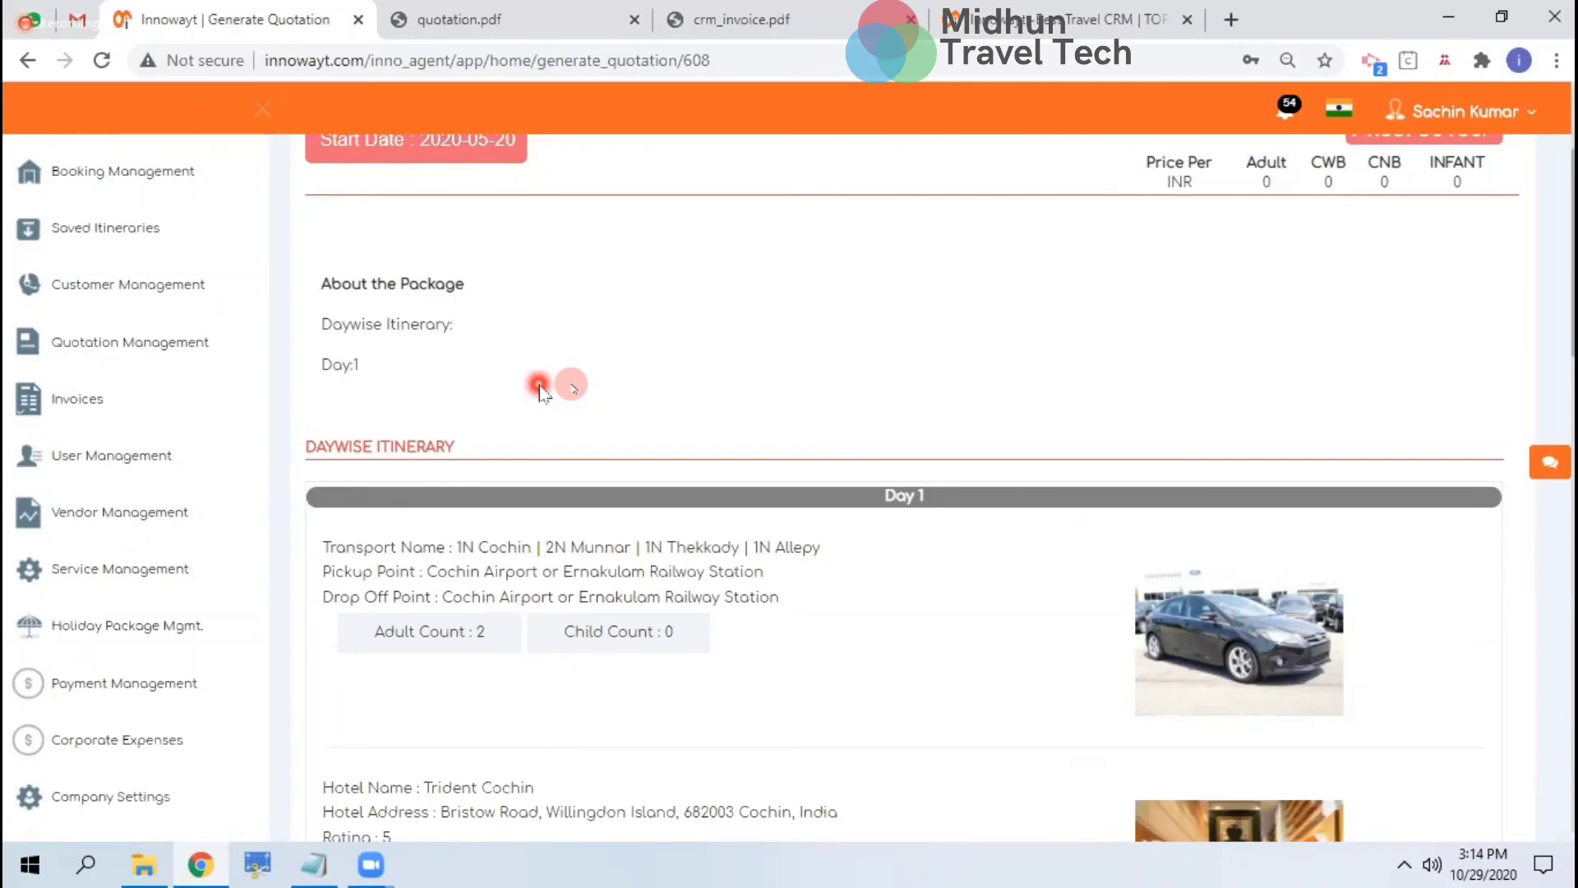
pyautogui.scroll(-14, 540, 388)
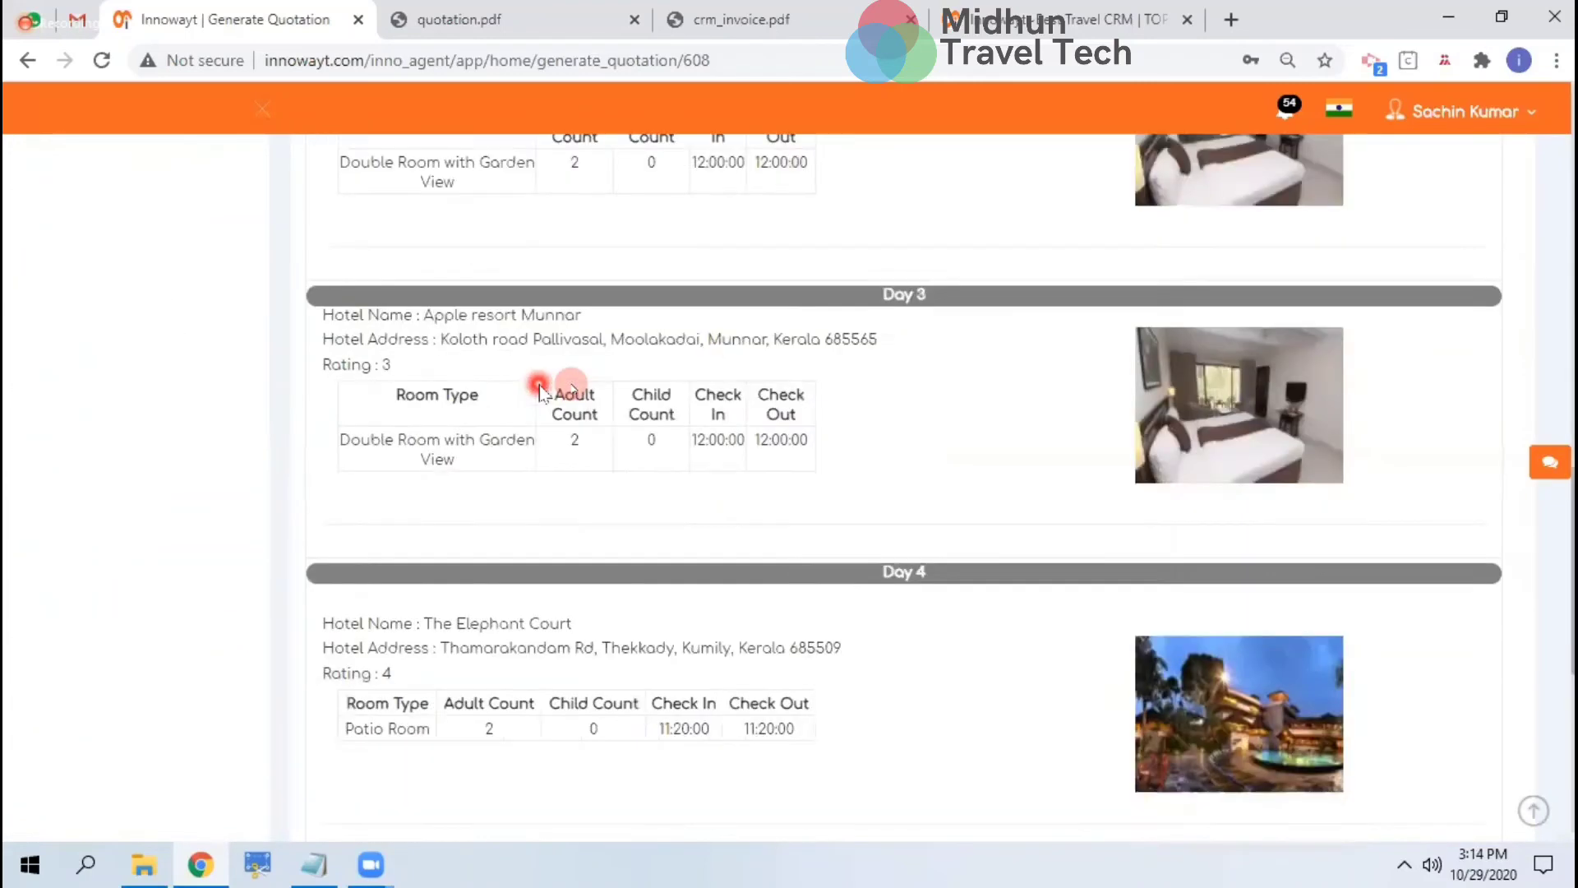
pyautogui.scroll(18, 539, 388)
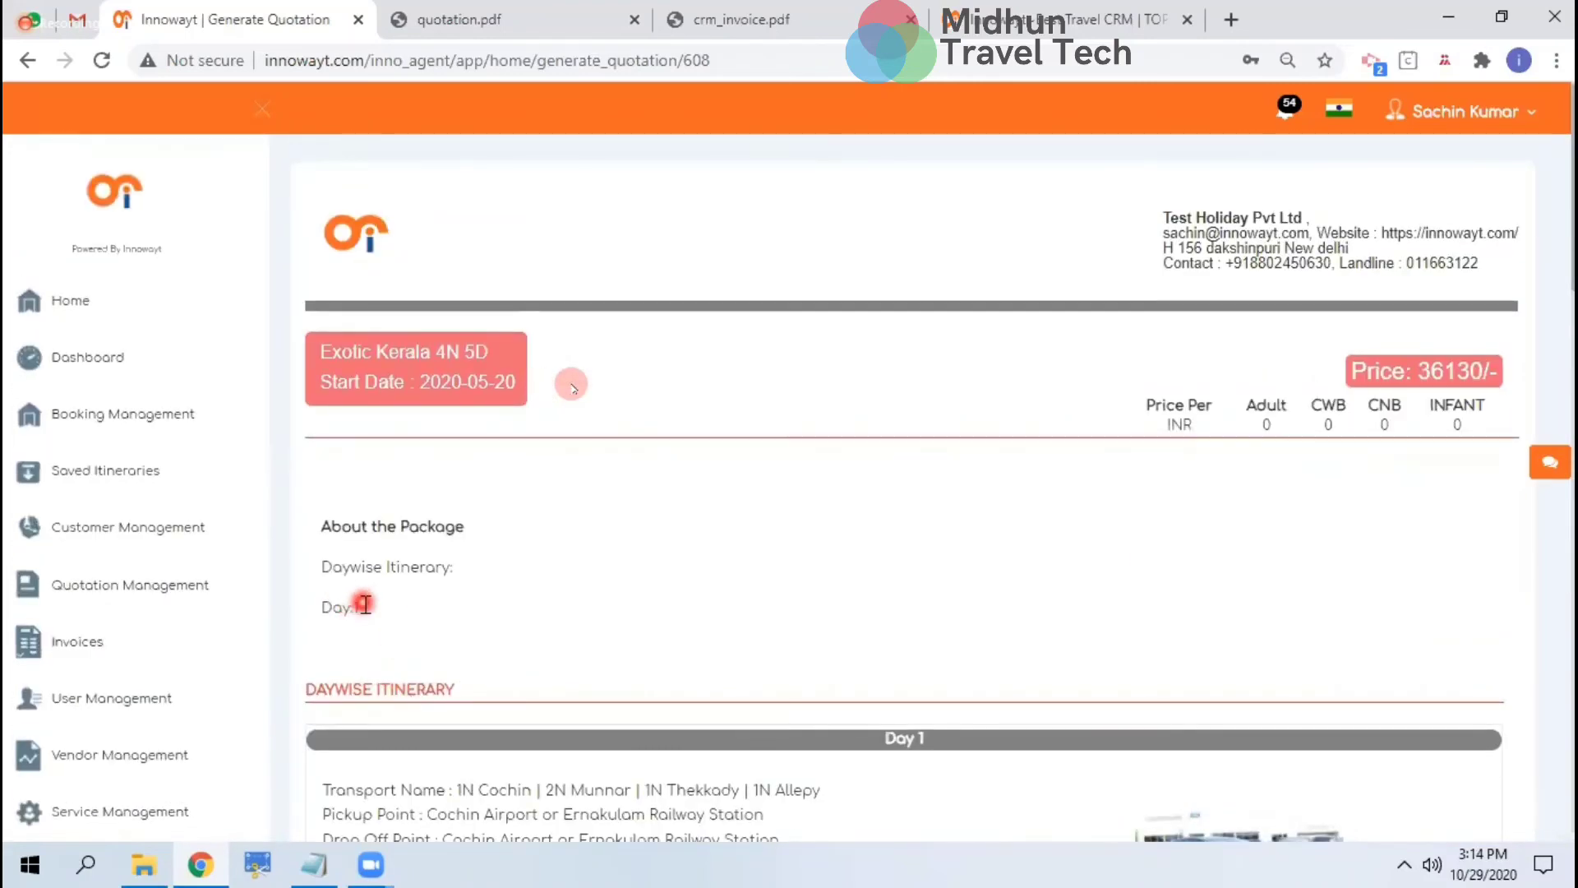
pyautogui.click(23, 305)
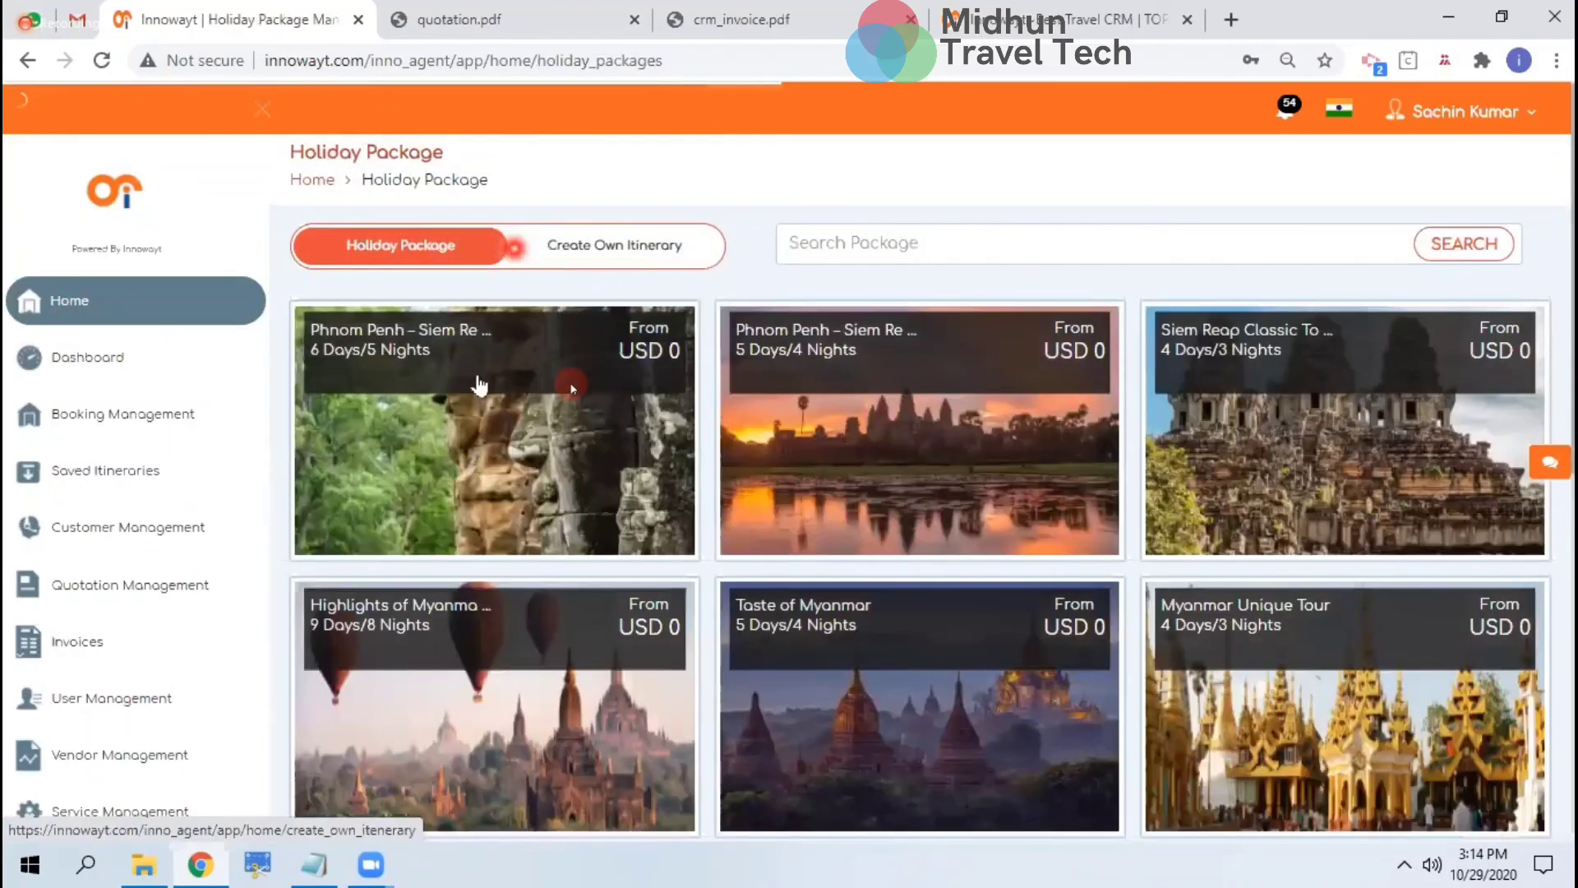
# Open the Create Own Itinerary form and look over its tour description field
pyautogui.click(540, 246)
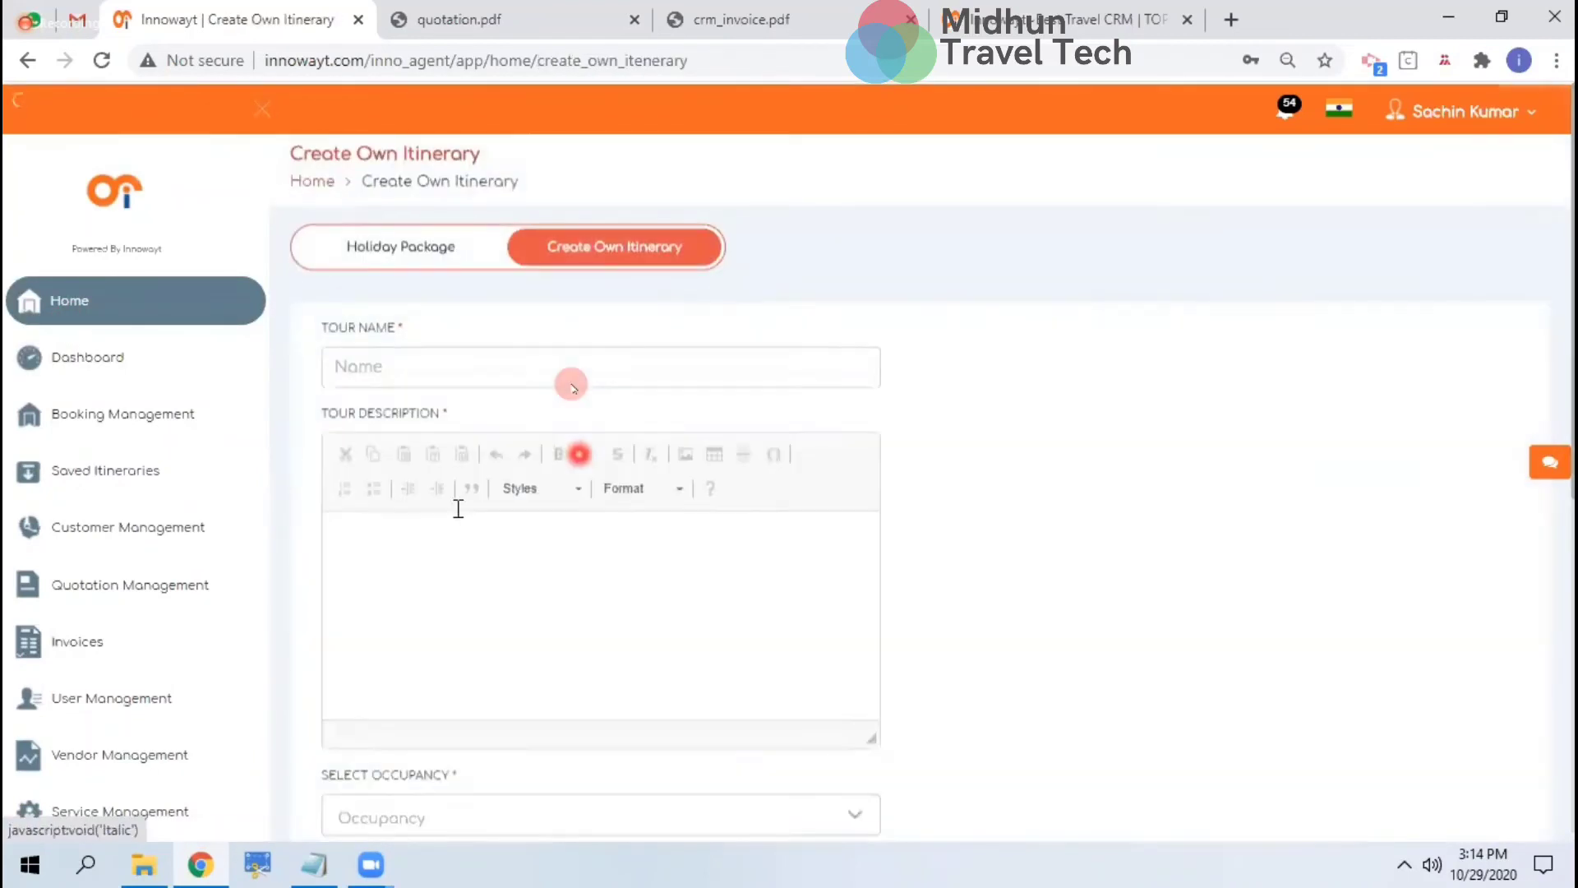
pyautogui.click(501, 618)
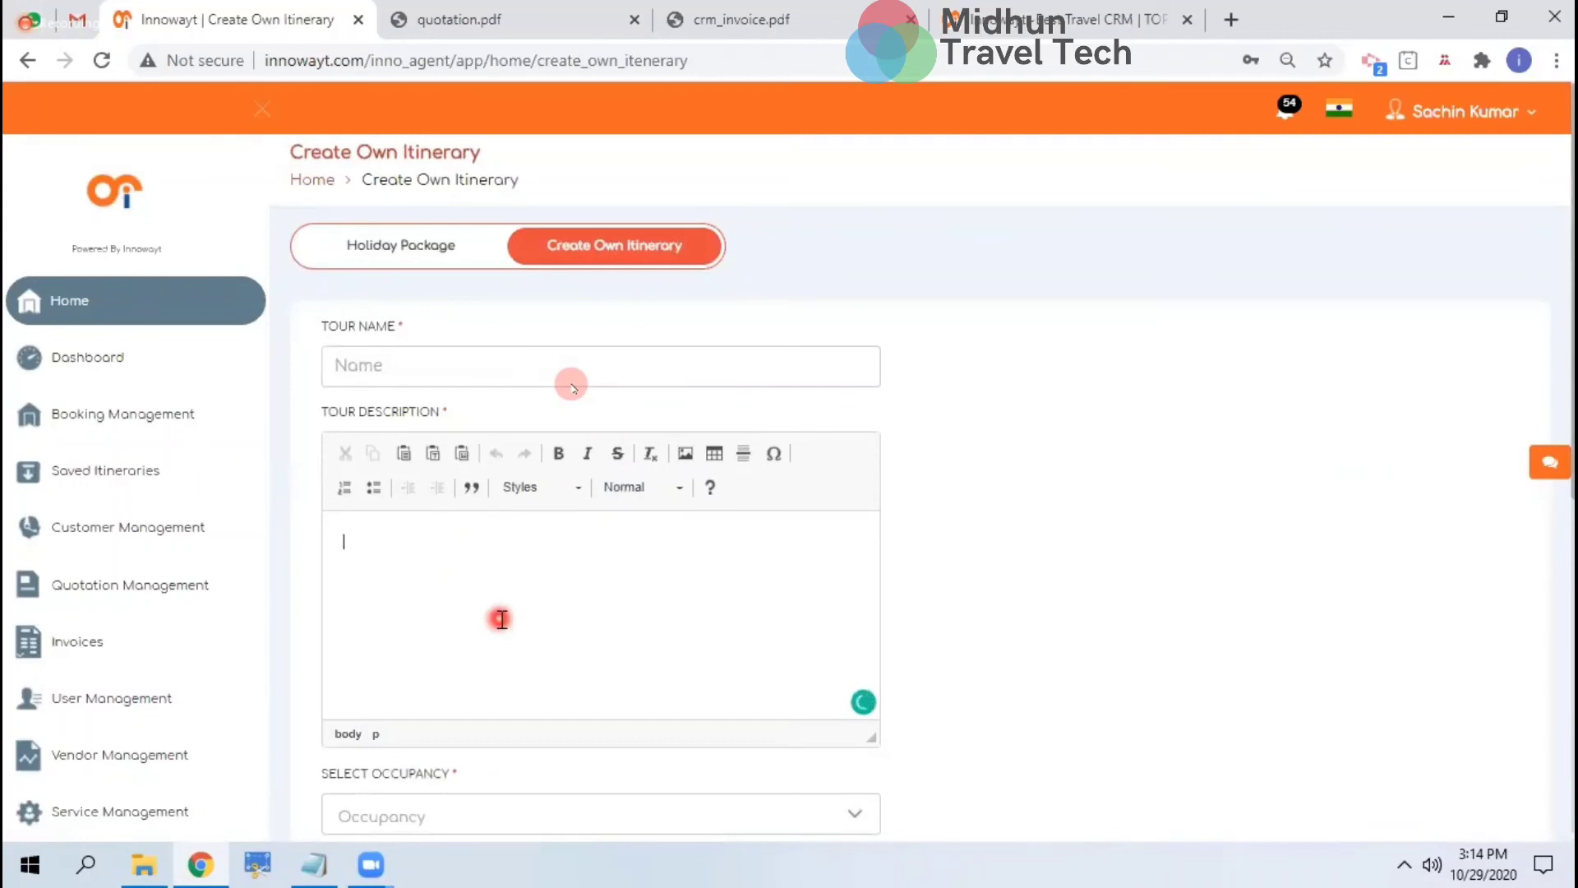
pyautogui.scroll(-7, 148, 627)
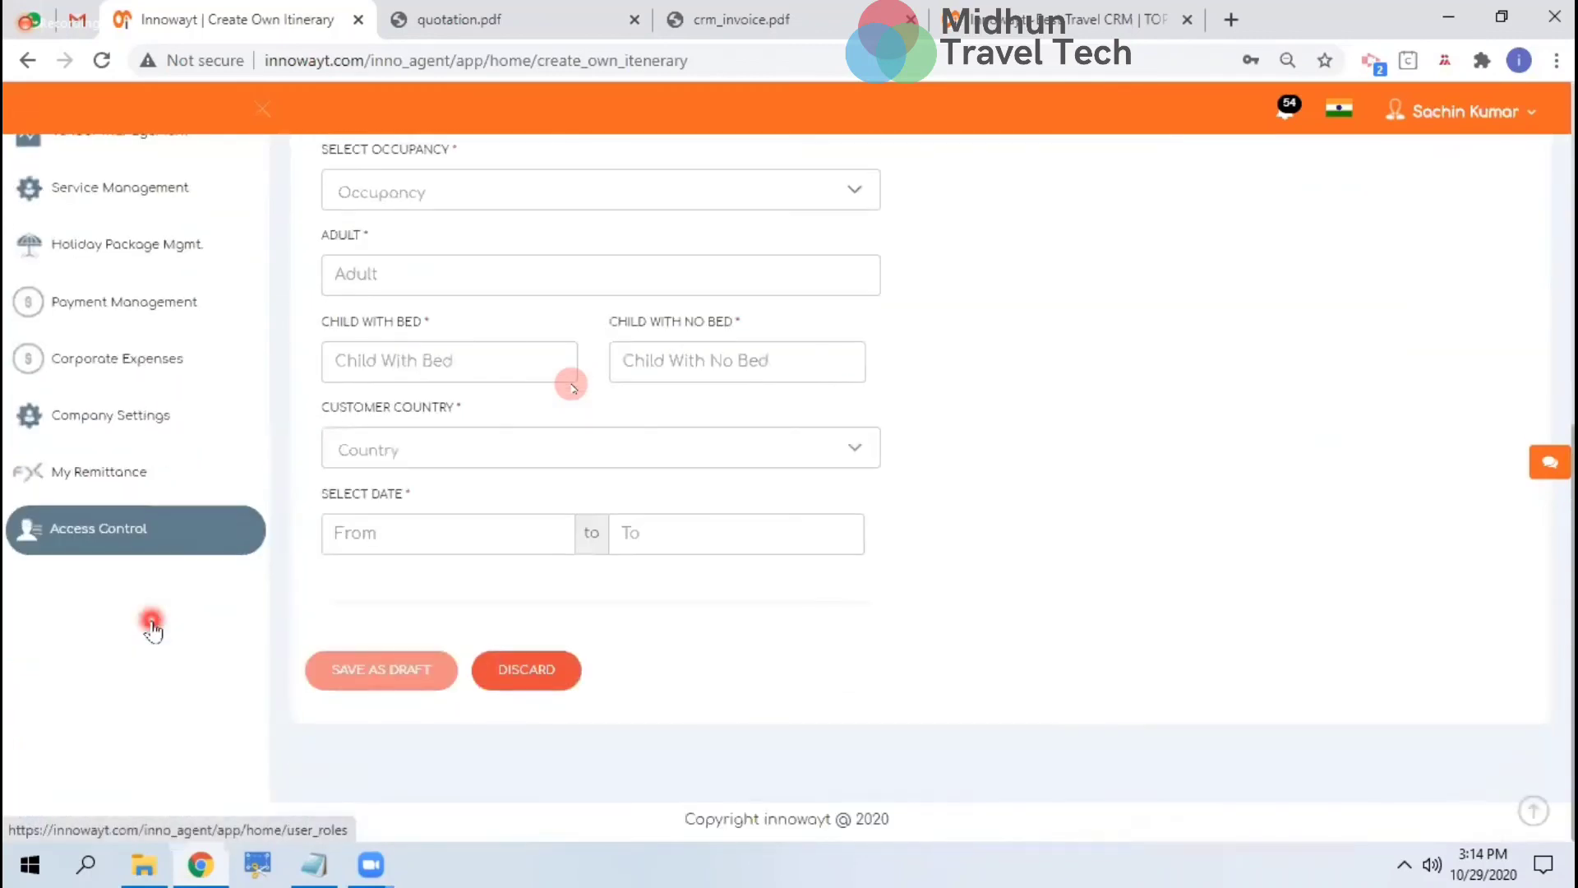
pyautogui.scroll(4, 141, 464)
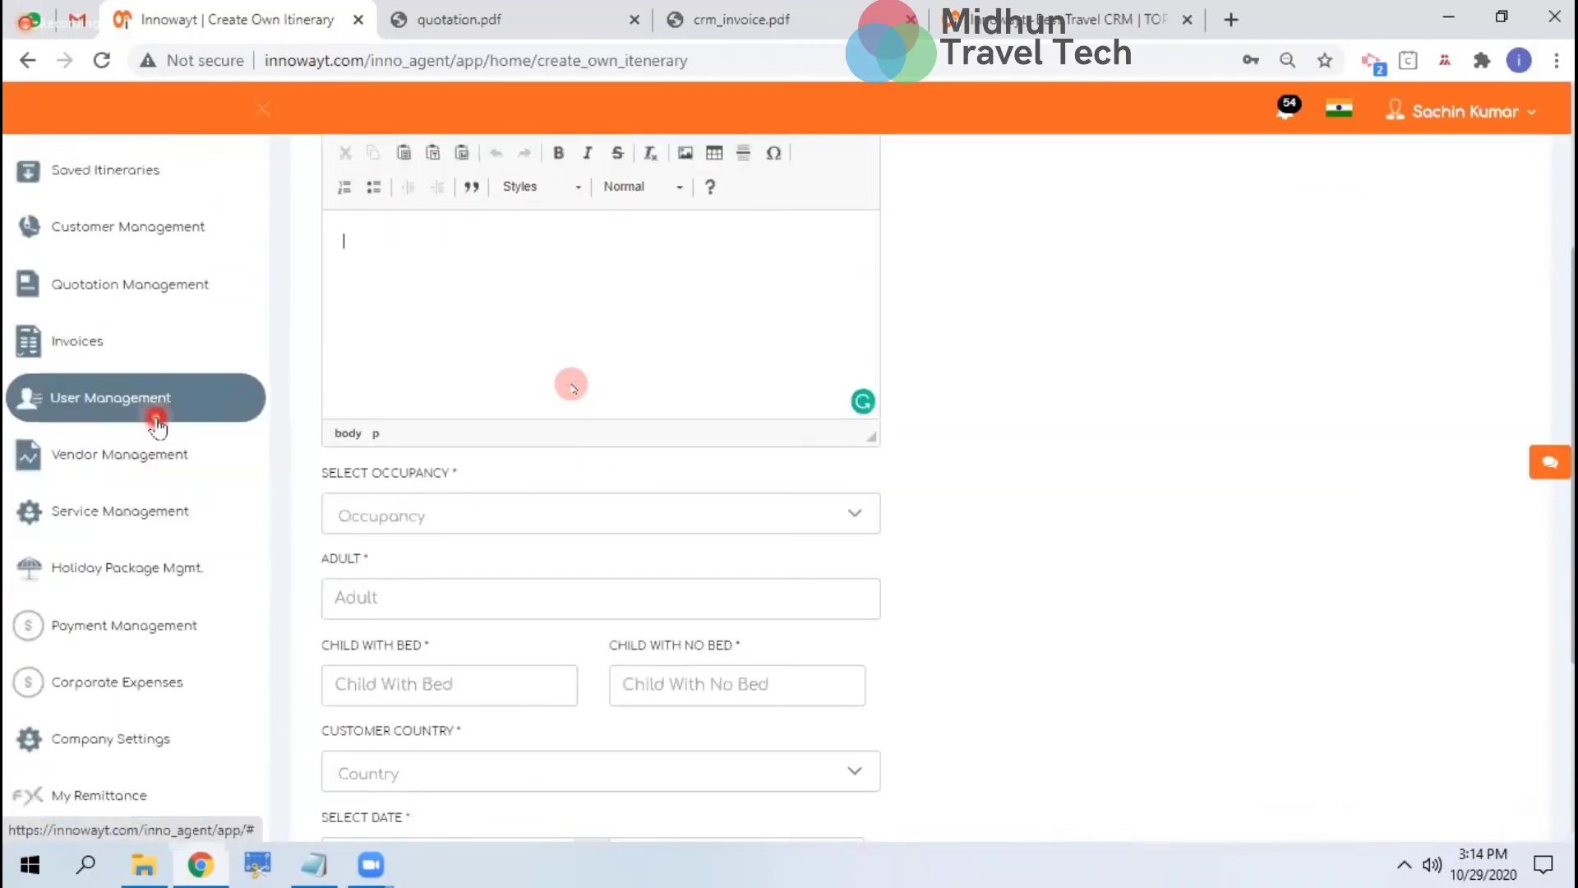
# Open quotation 608 from Quotation Management, review it, and return to the list
pyautogui.click(152, 284)
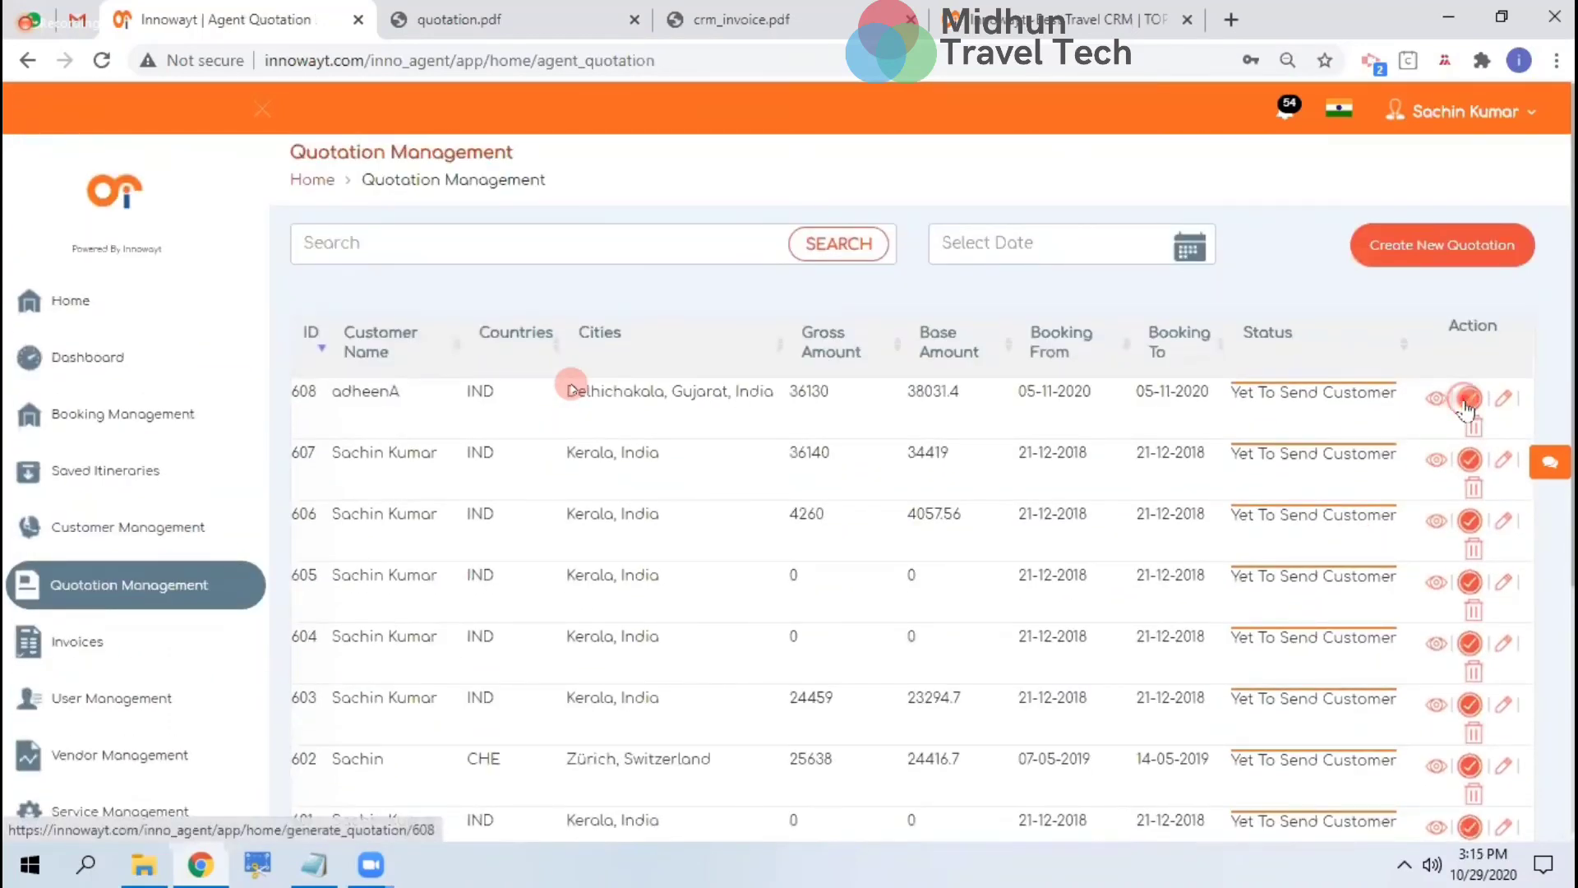
pyautogui.click(1445, 372)
pyautogui.scroll(-15, 1089, 589)
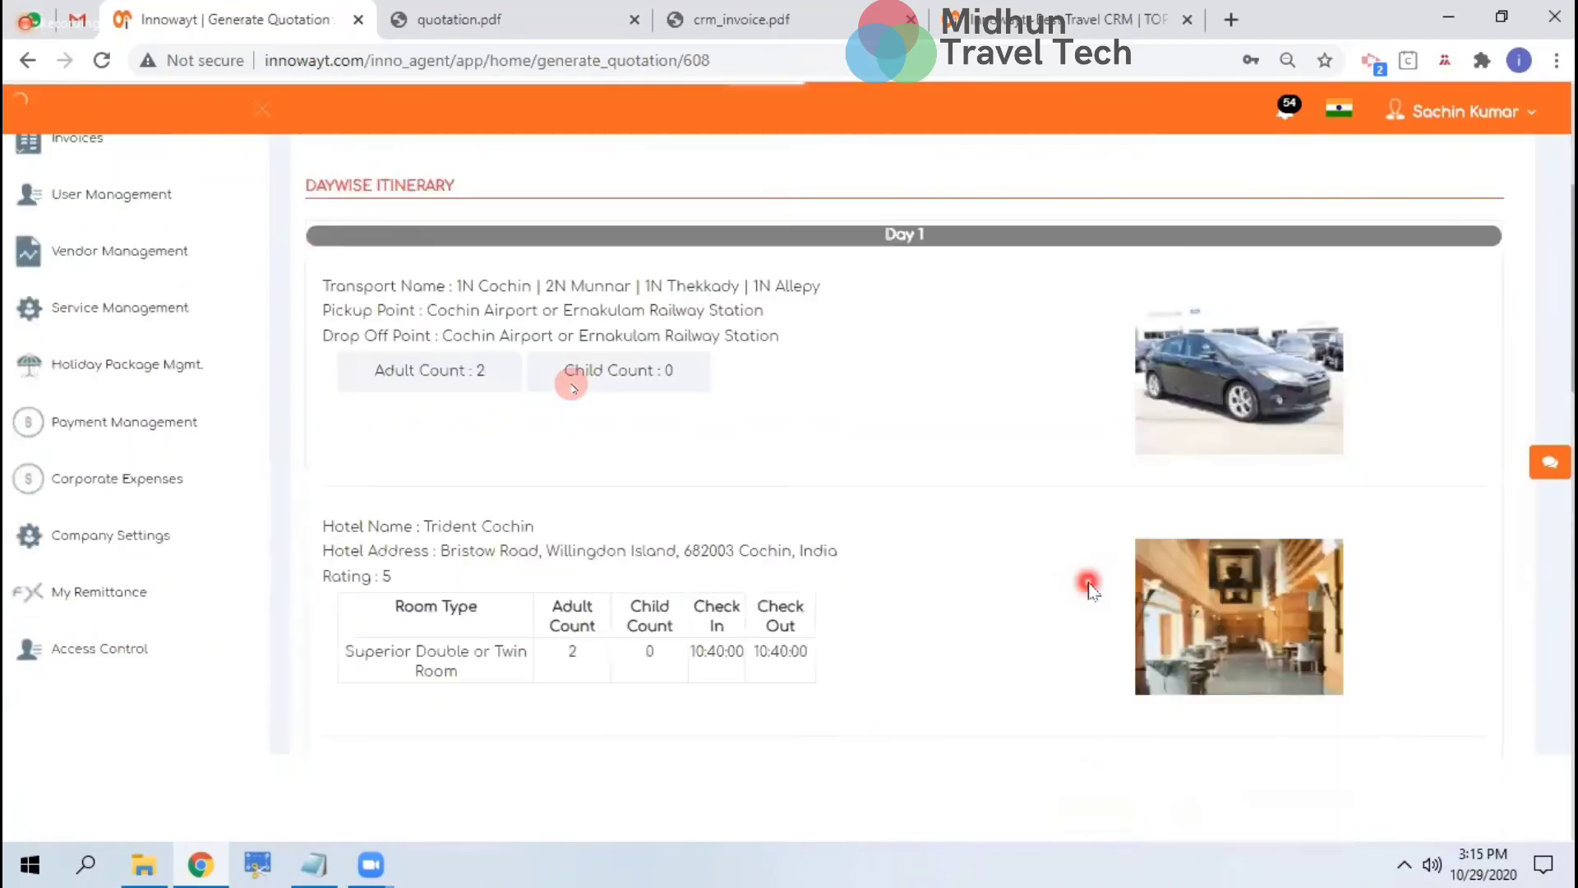
pyautogui.scroll(-6, 863, 618)
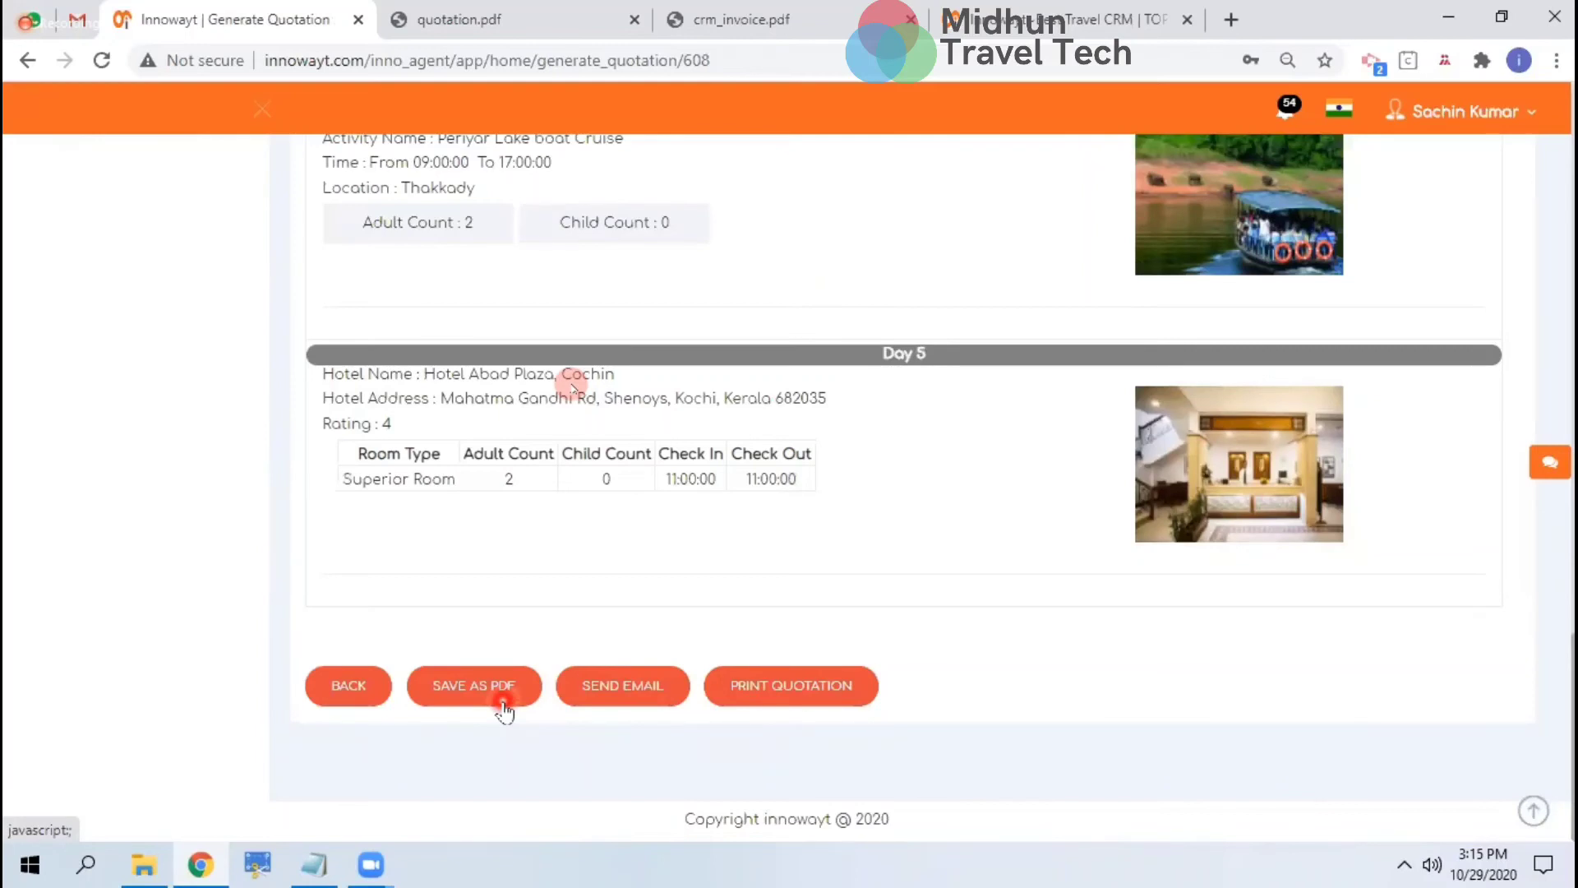
pyautogui.scroll(20, 512, 513)
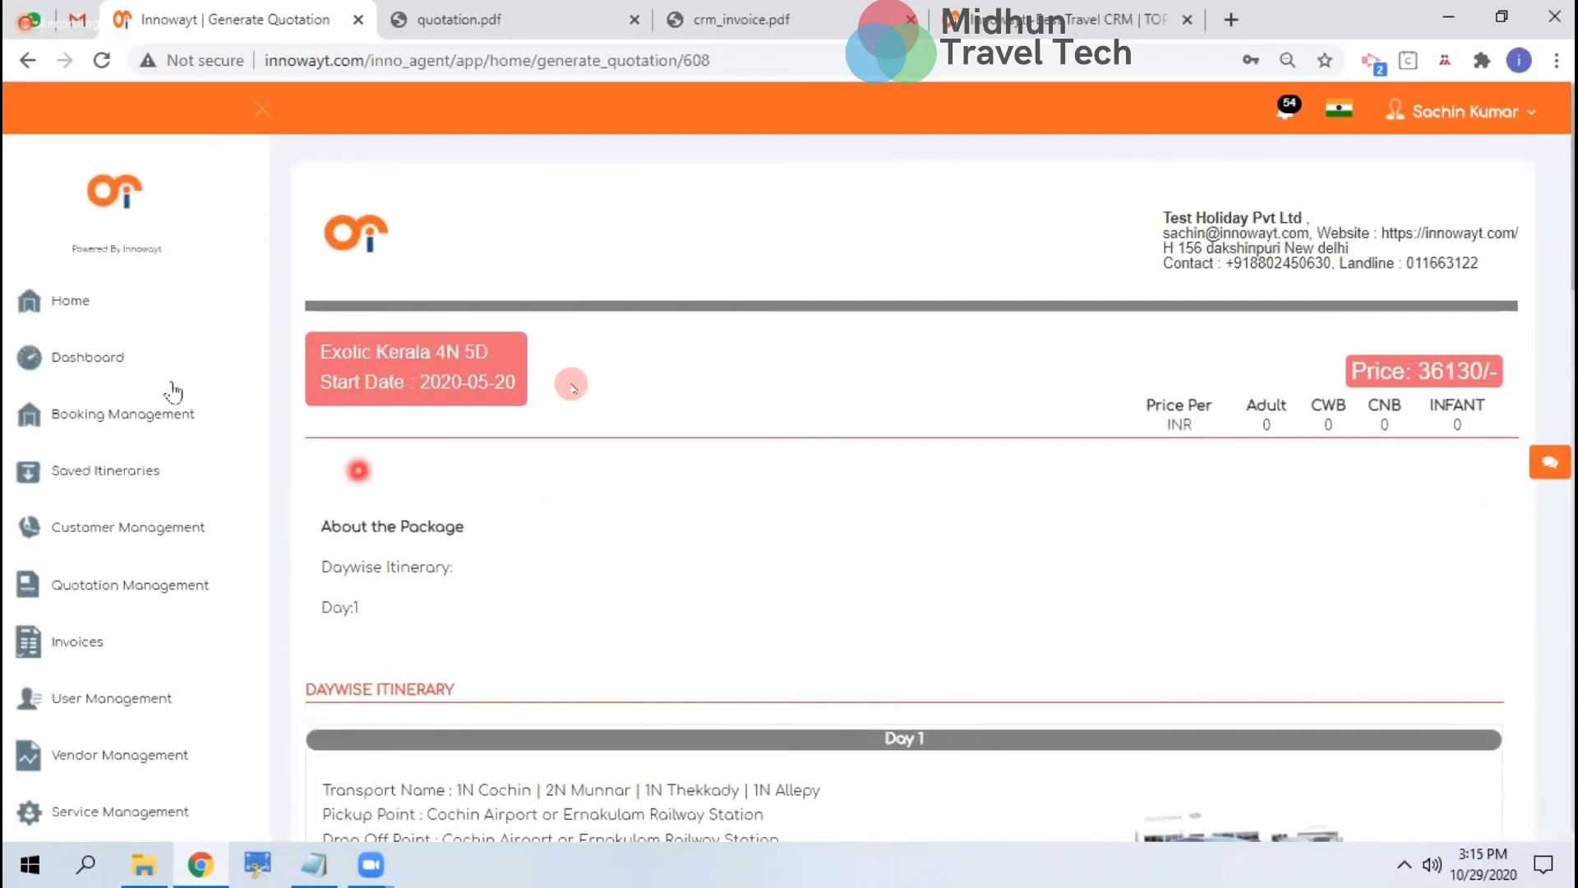
pyautogui.click(115, 586)
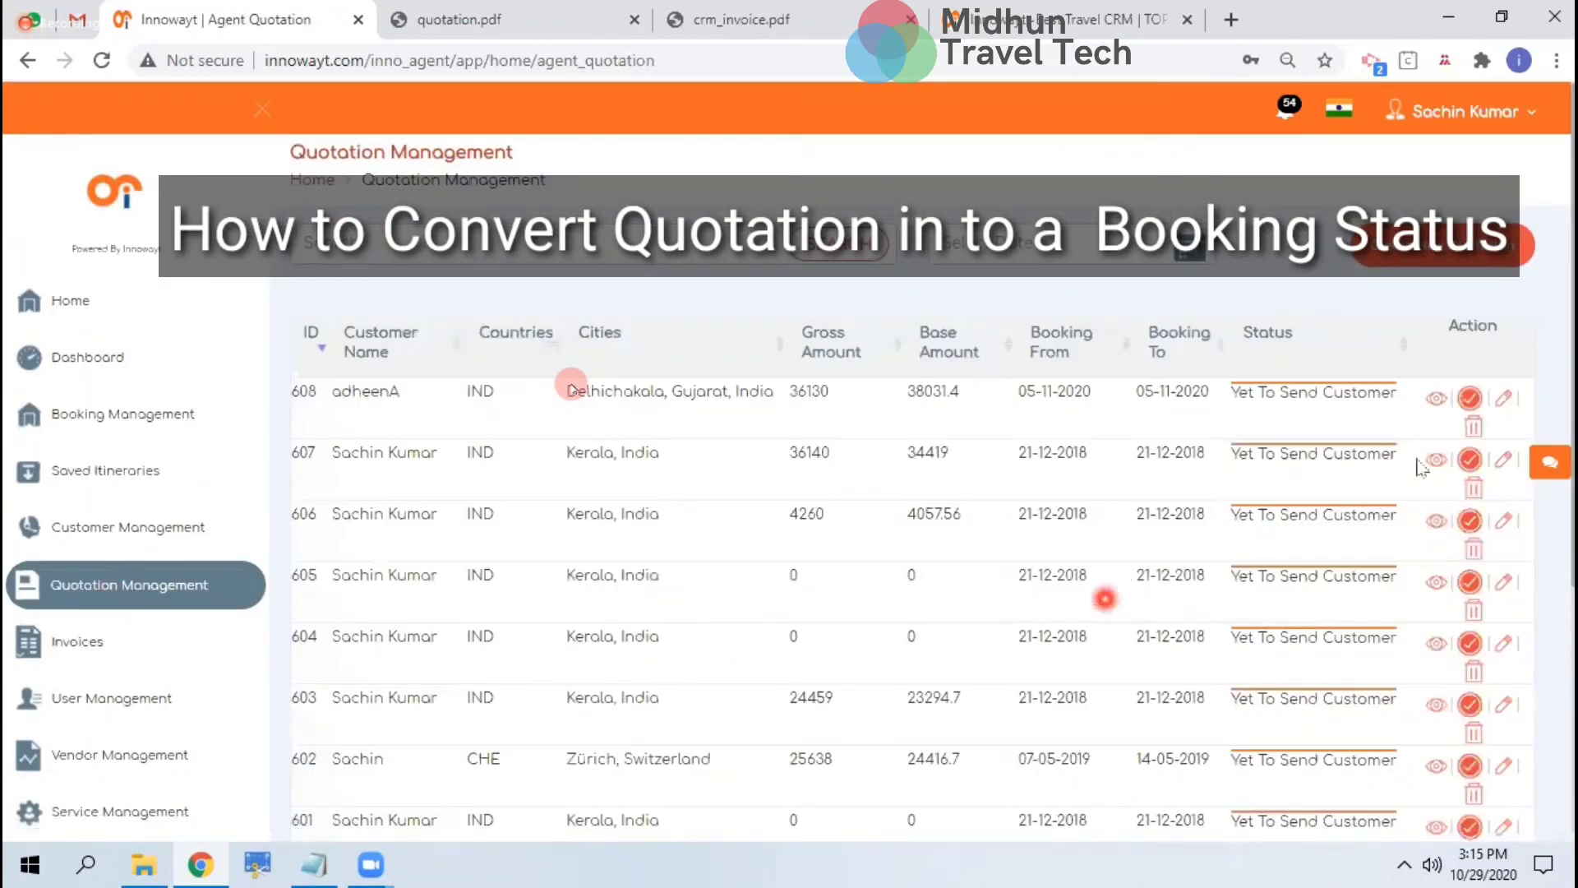
# Open quotation 608's details, start Proceed To Book, then discard the booking form
pyautogui.click(1438, 400)
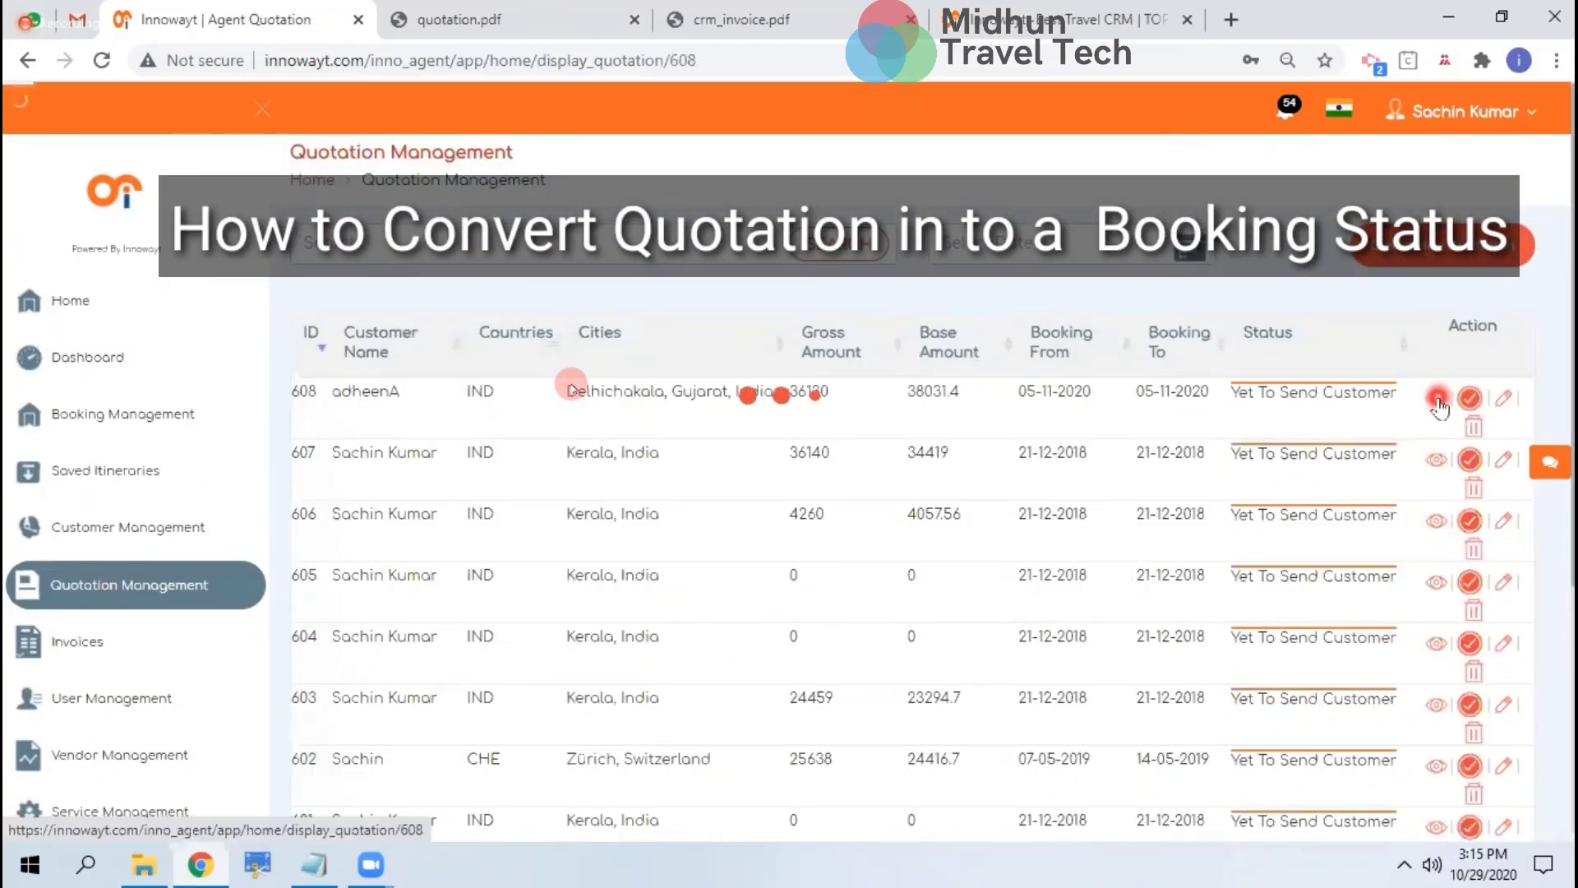
pyautogui.scroll(-20, 1083, 525)
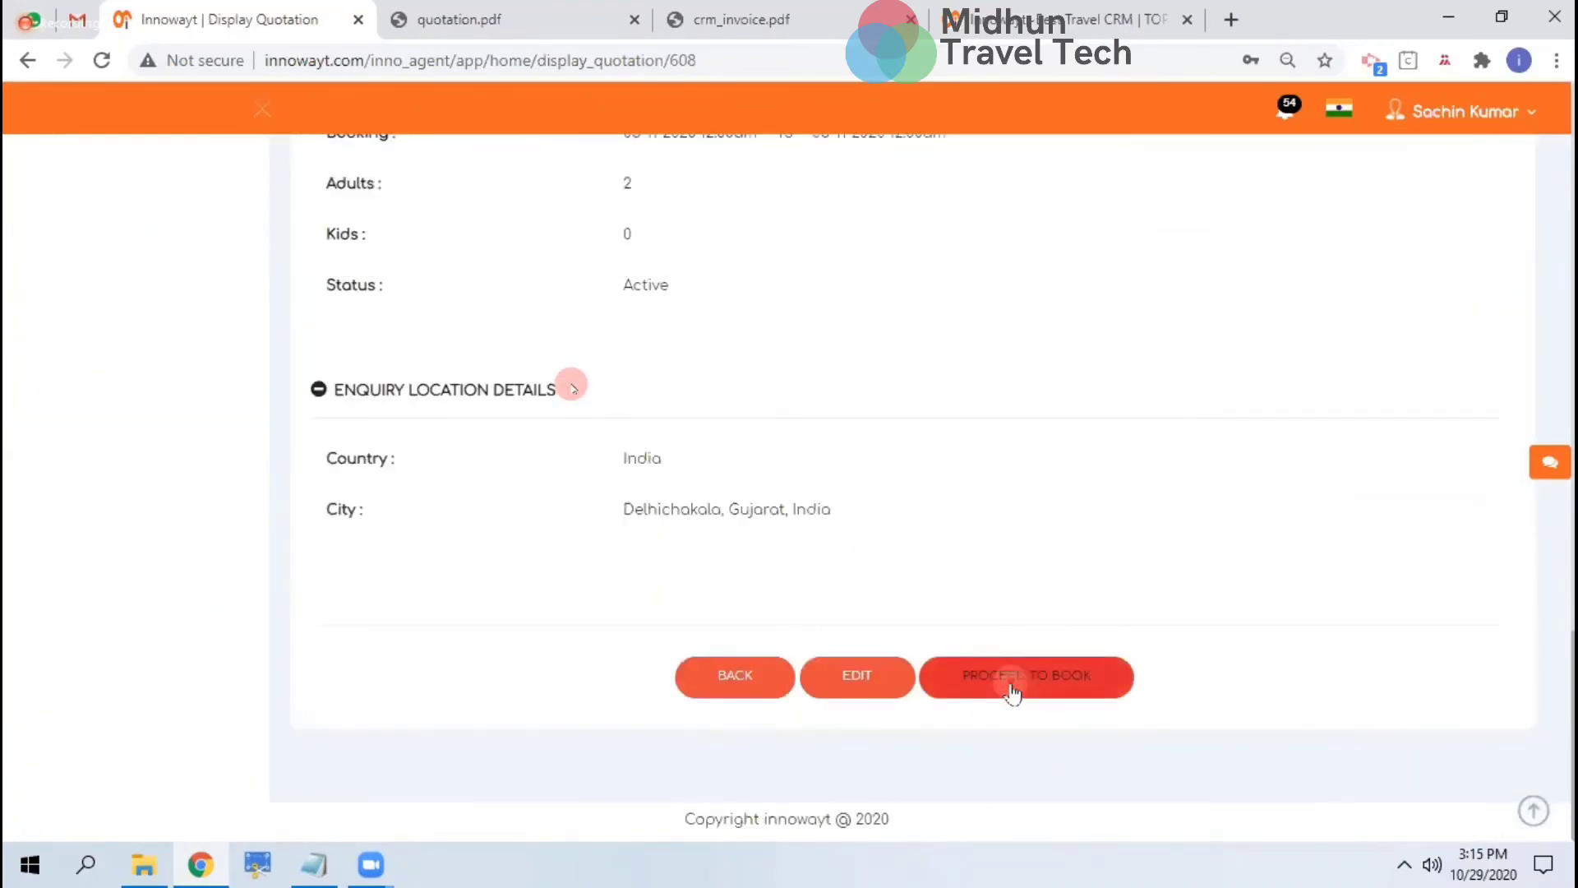
pyautogui.click(1011, 684)
pyautogui.click(482, 418)
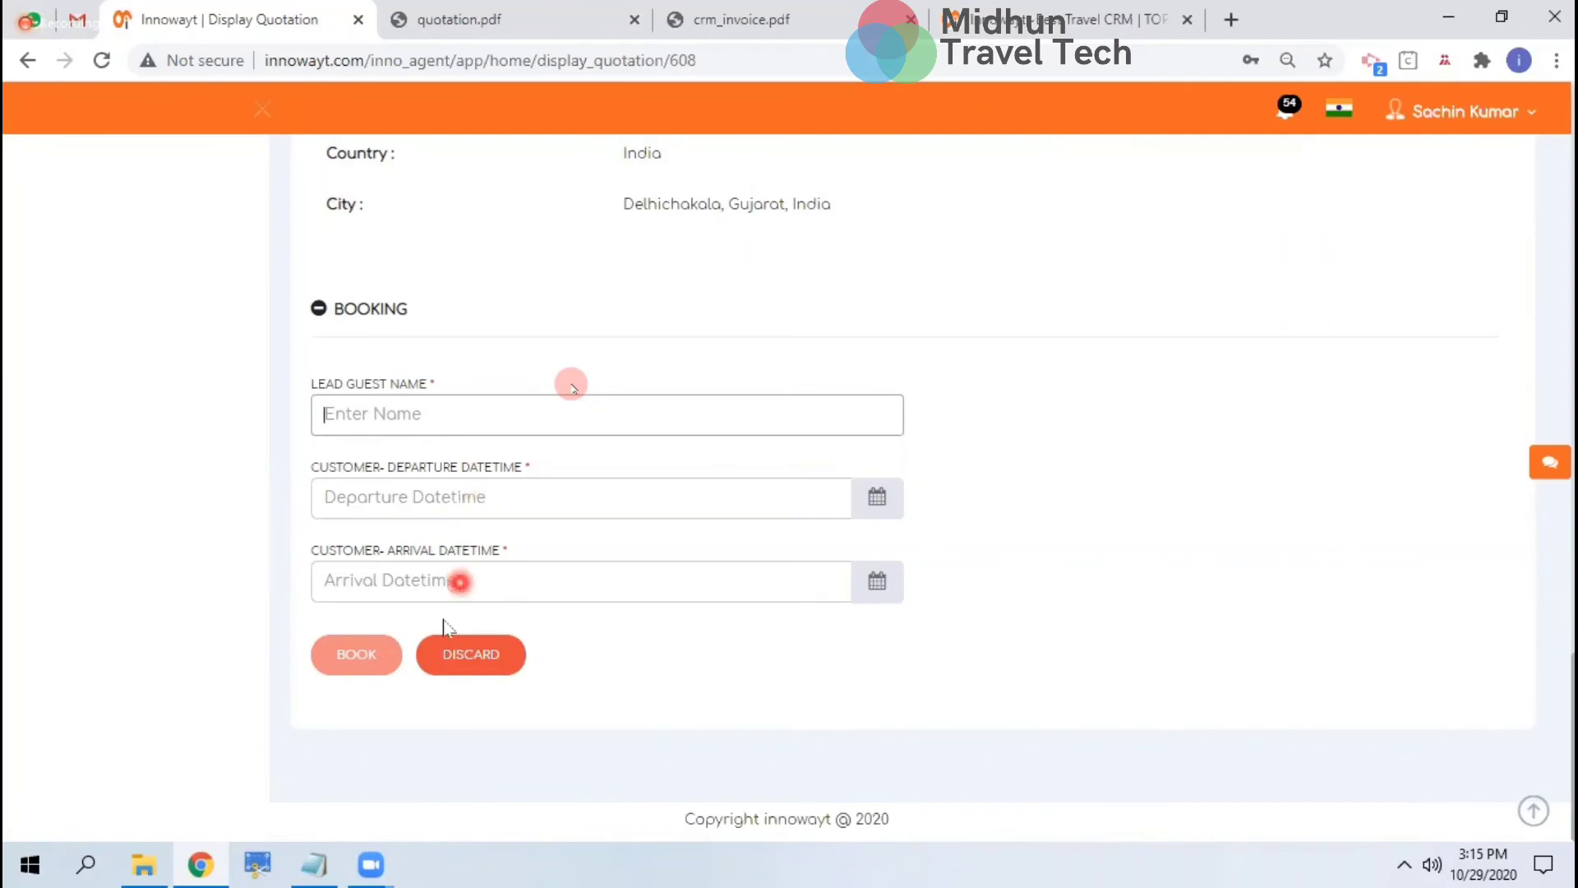
pyautogui.click(469, 658)
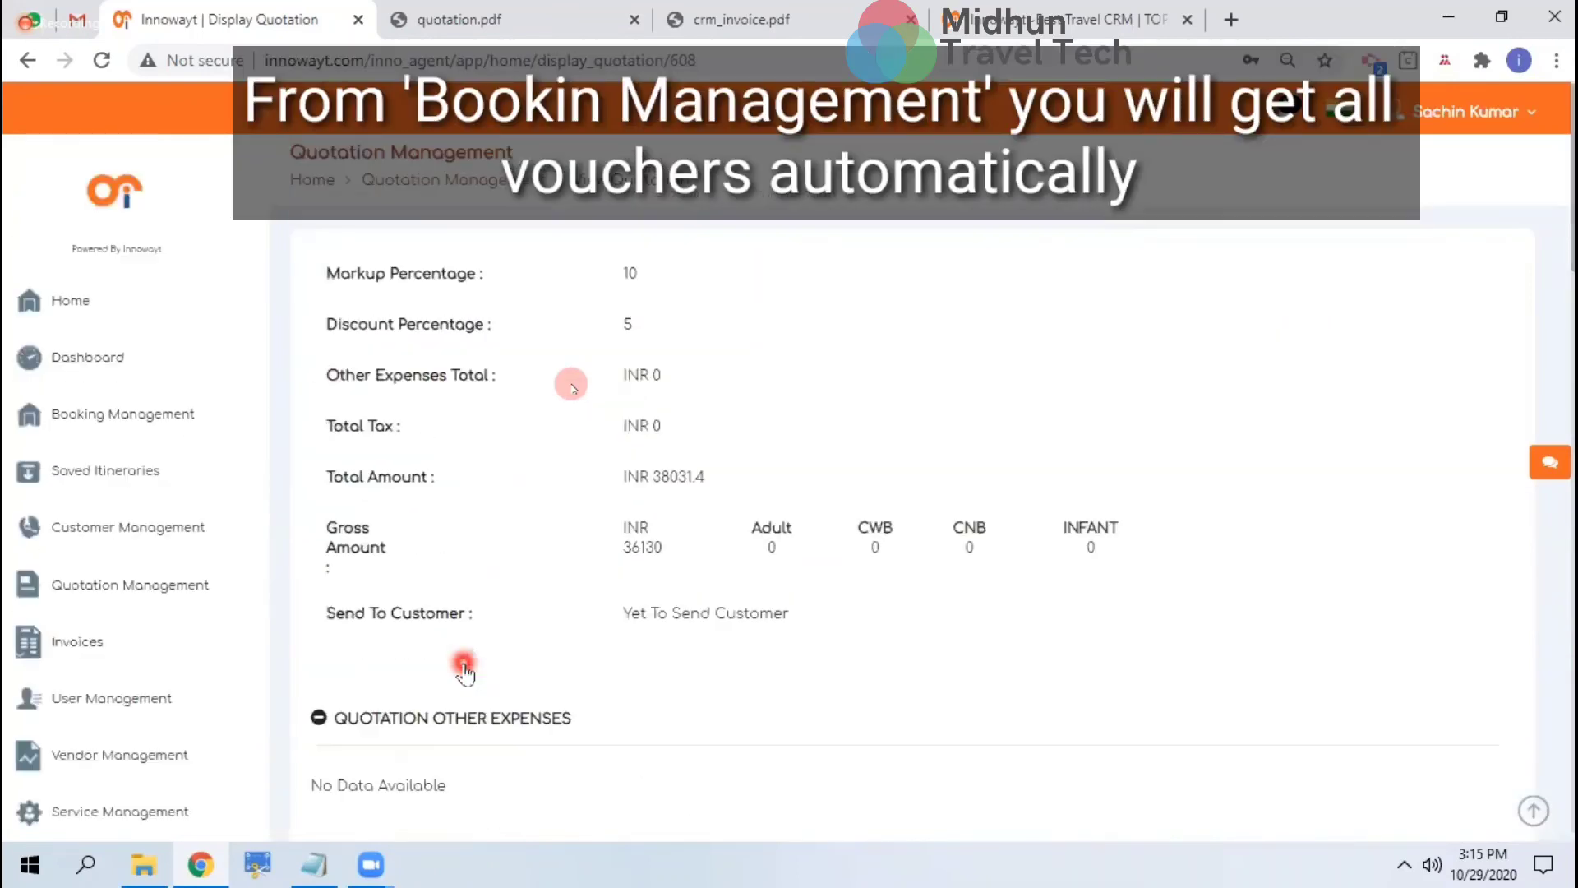
# Review booking 43's confirmation voucher (grand total INR 37029), then return Home and switch to the Innowayt website
pyautogui.click(116, 415)
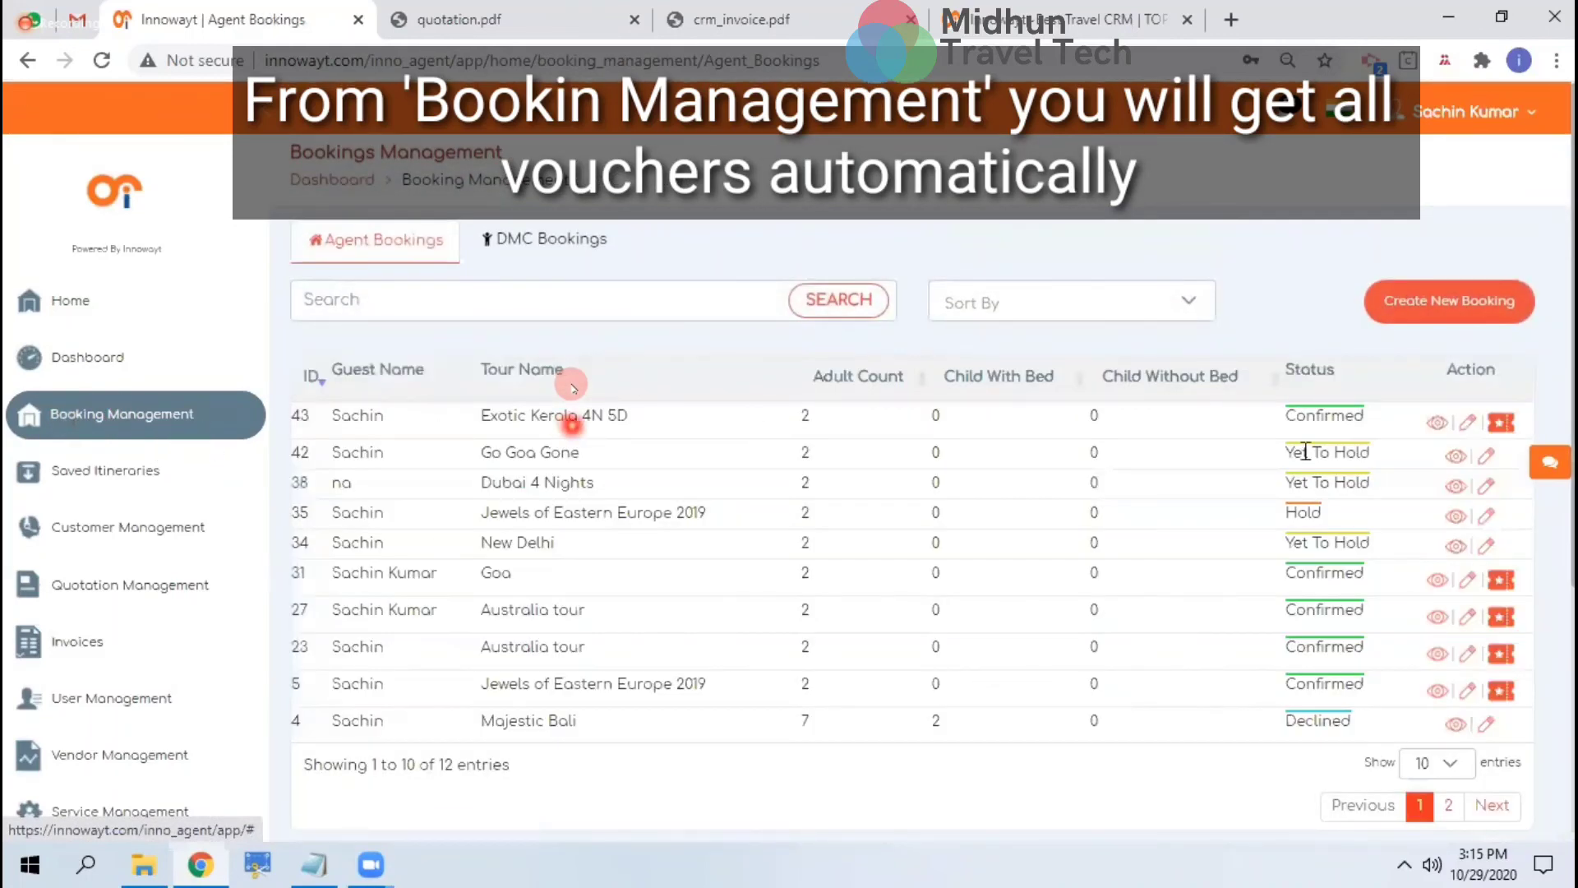
pyautogui.click(1503, 429)
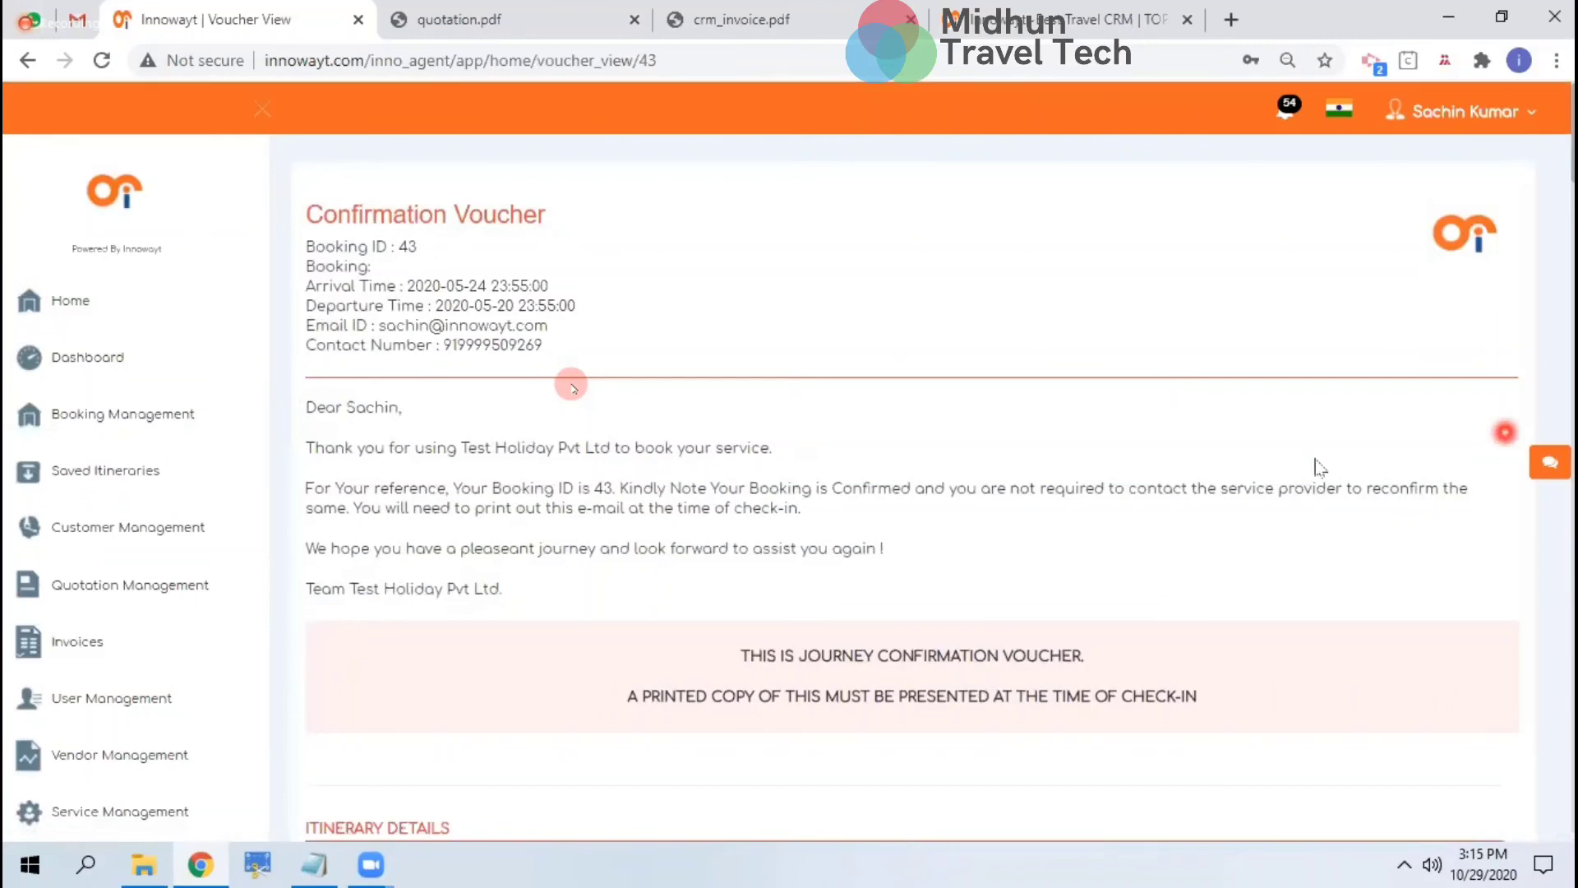
pyautogui.scroll(-10, 1190, 514)
pyautogui.scroll(-10, 1191, 518)
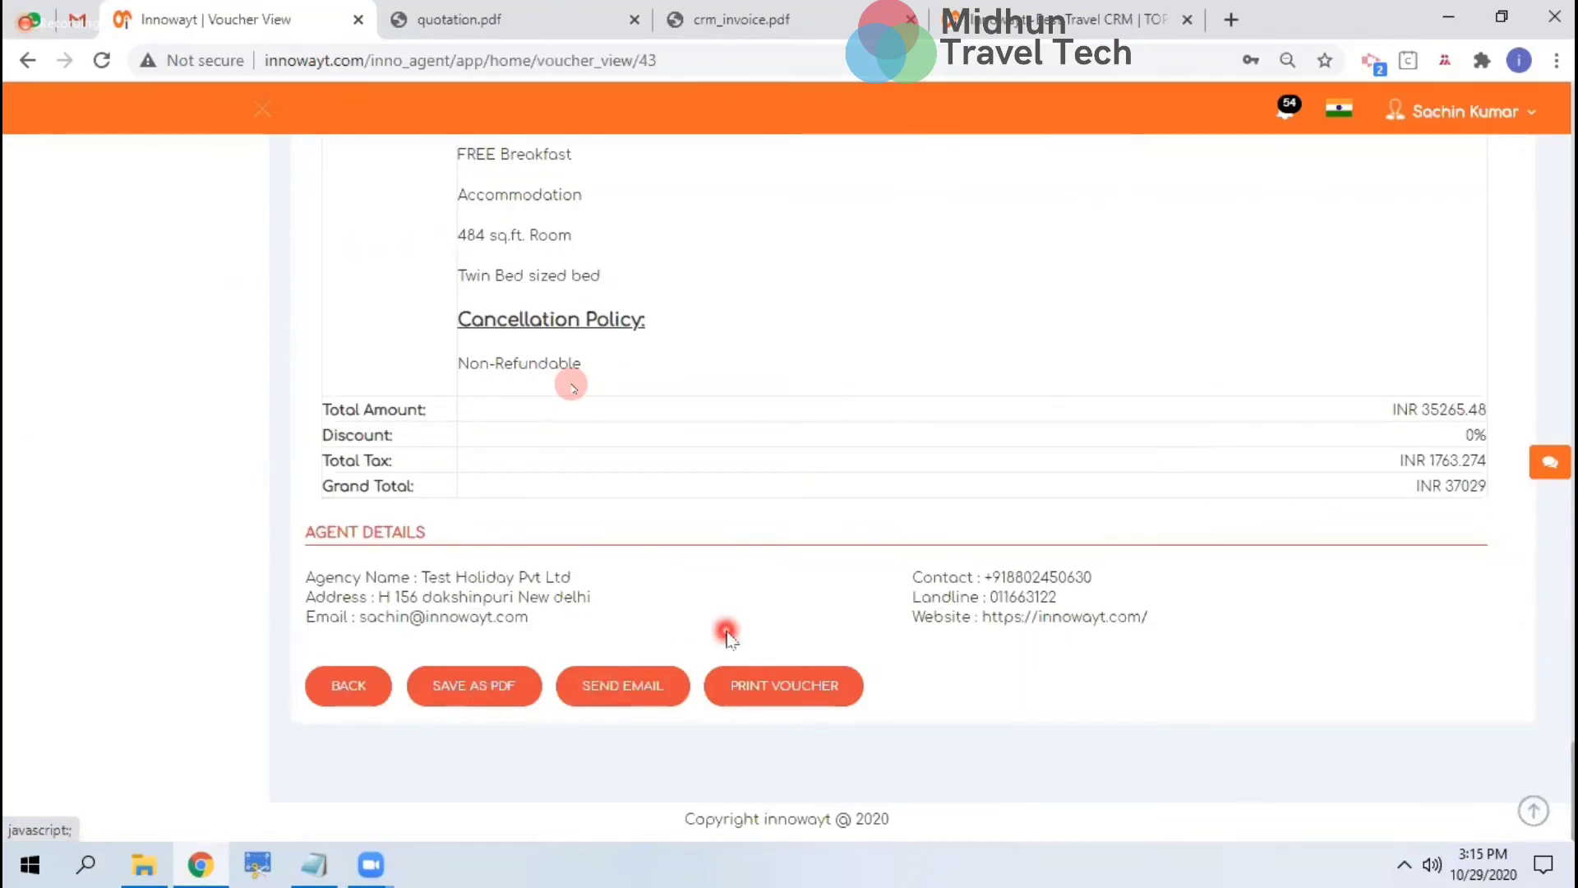
pyautogui.scroll(10, 723, 631)
pyautogui.scroll(10, 727, 633)
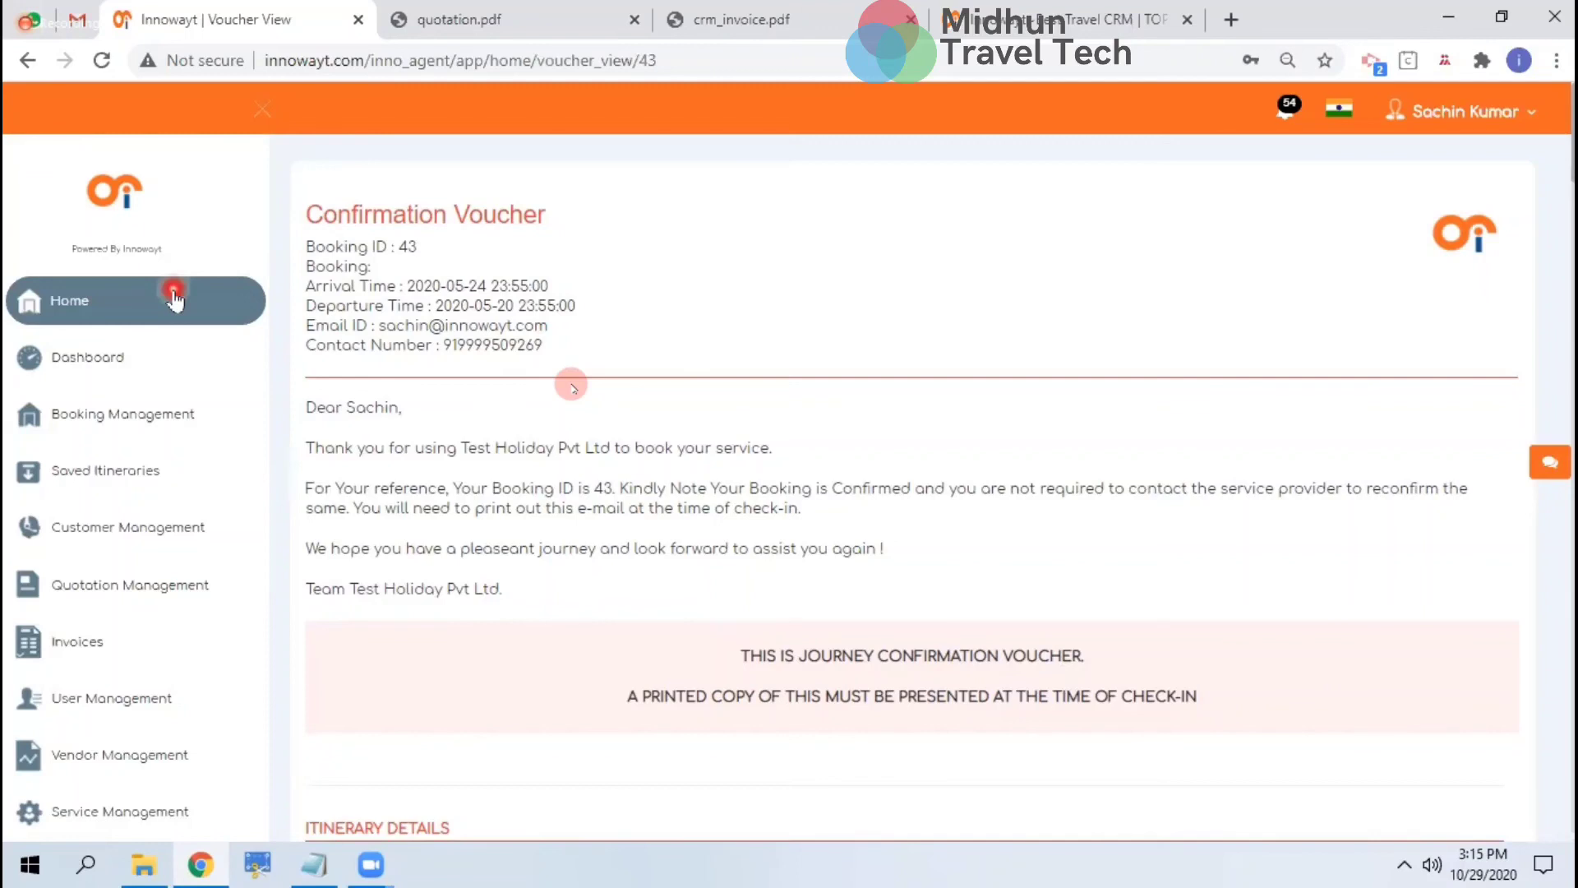
pyautogui.click(175, 300)
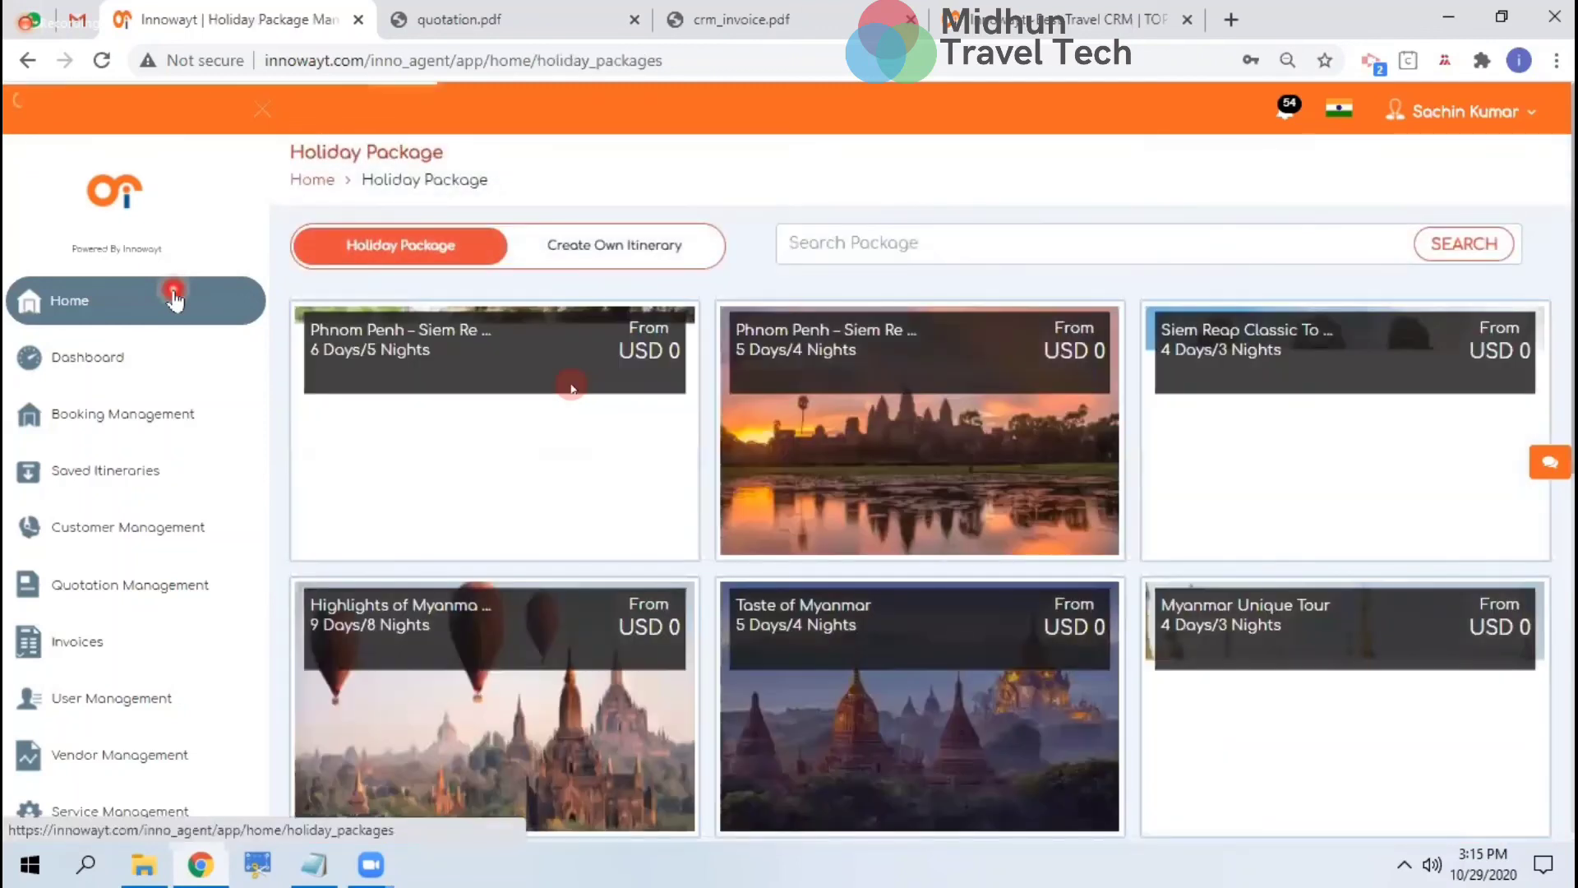
pyautogui.click(1101, 20)
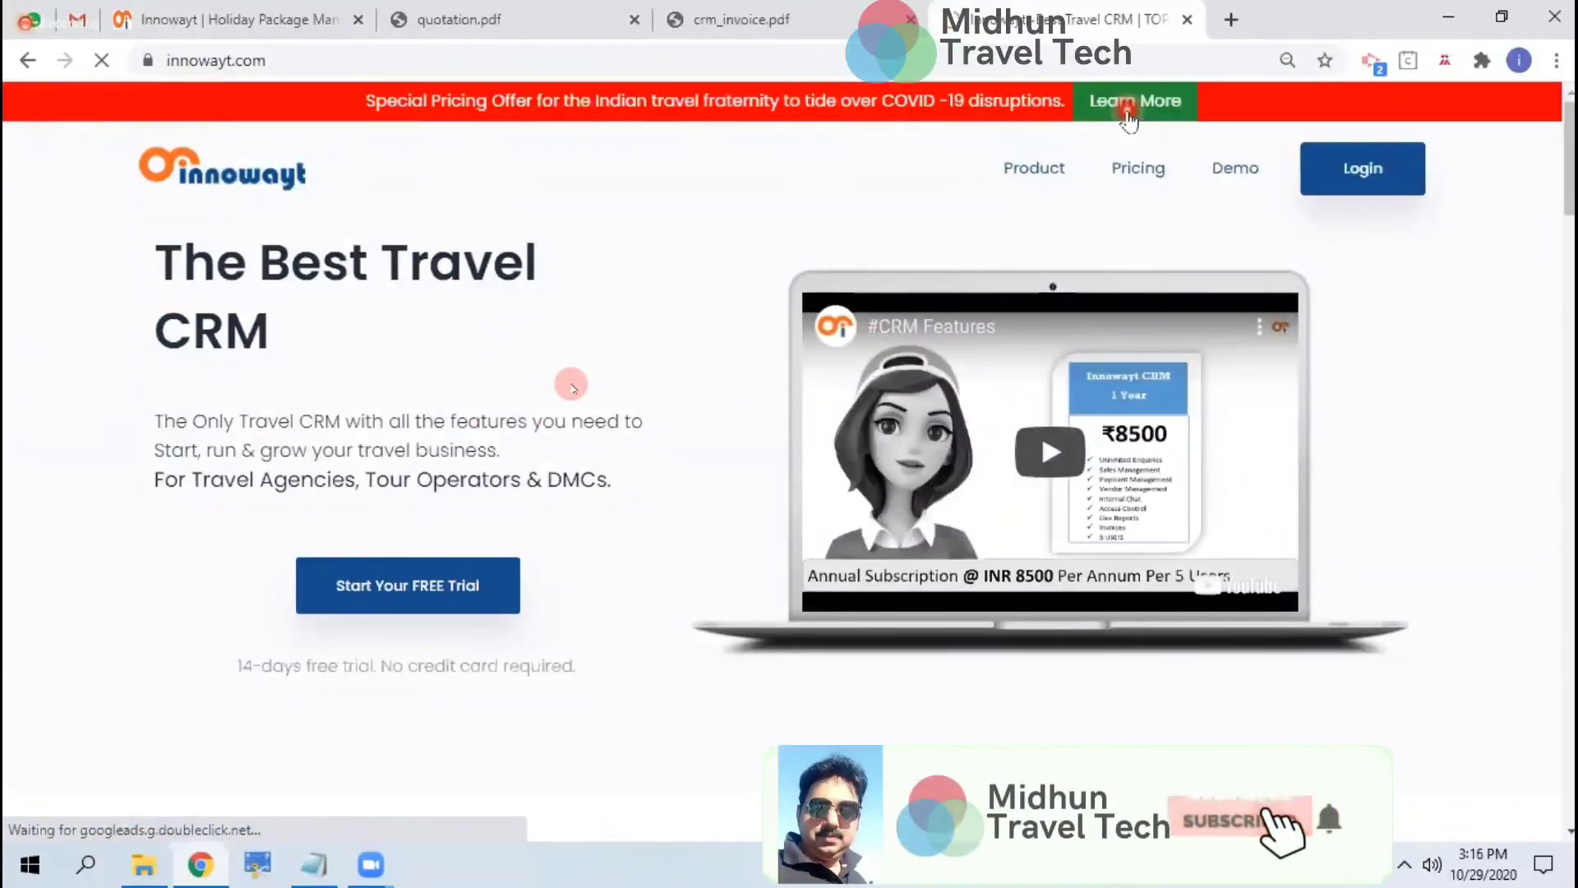
# View the offer's 12 Months - 30% Off plans, such as Booster at ₹3,446, then return to the CRM
pyautogui.click(1128, 114)
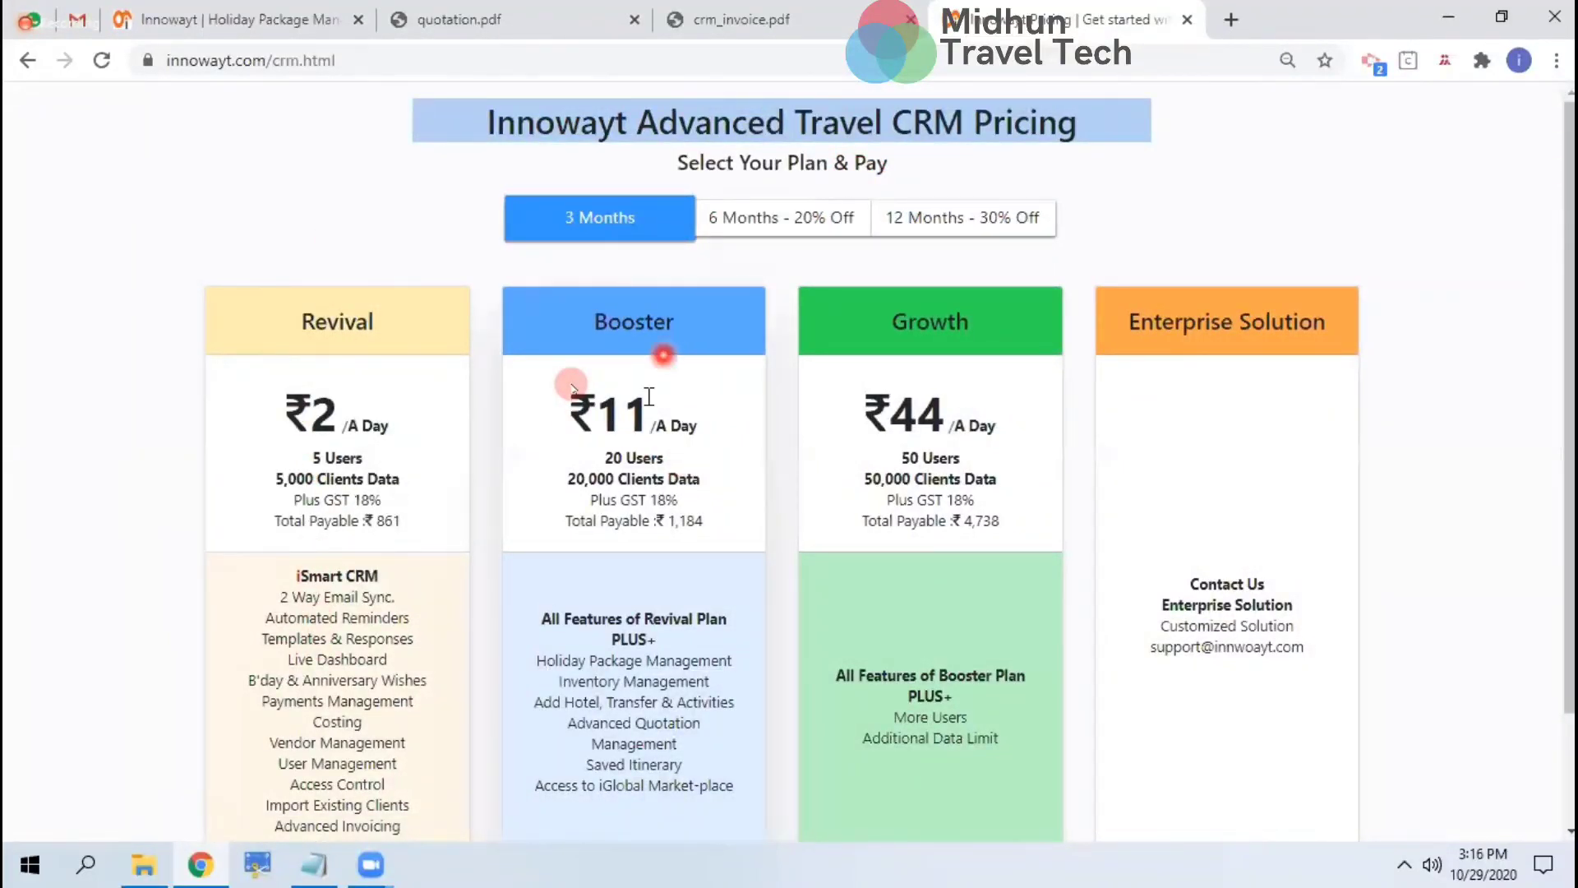
pyautogui.scroll(-1, 660, 462)
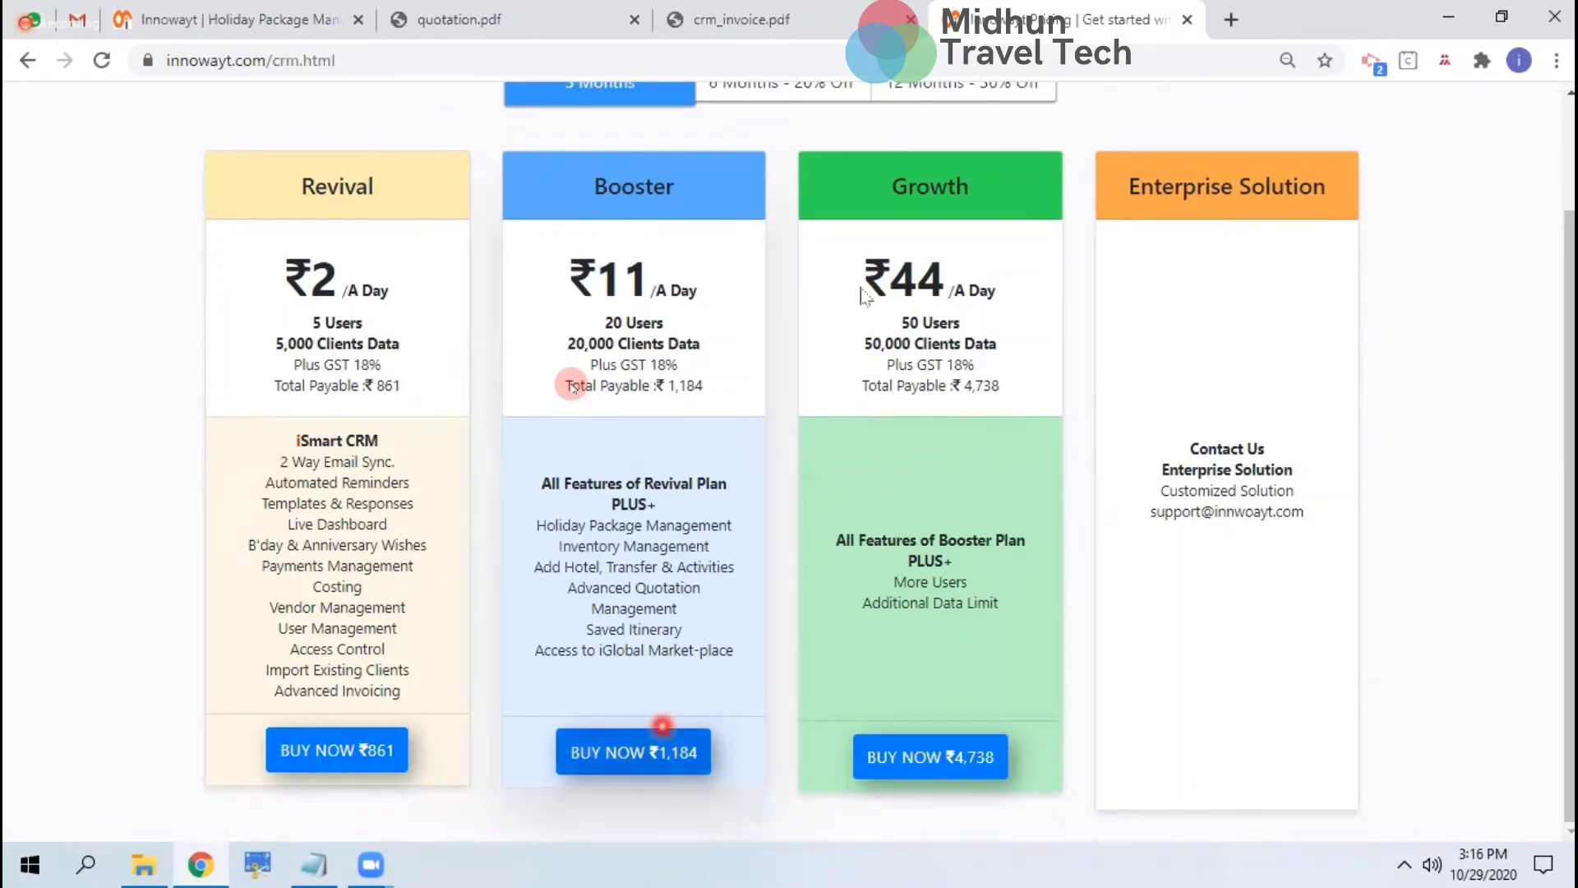
pyautogui.scroll(2, 880, 264)
pyautogui.click(994, 145)
pyautogui.scroll(1, 994, 144)
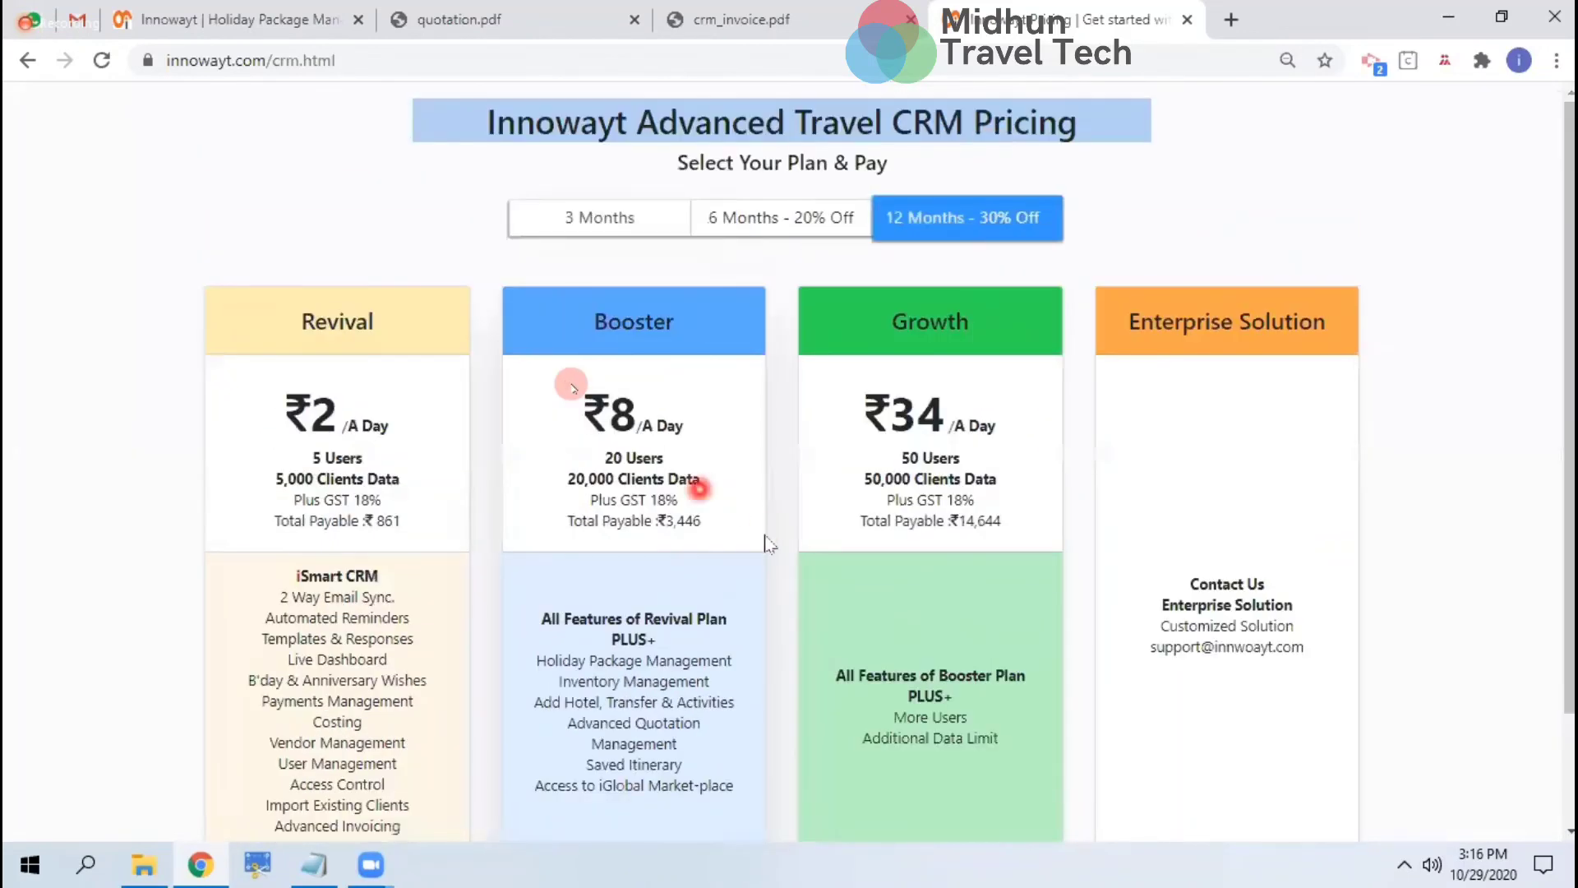
pyautogui.scroll(-2, 766, 535)
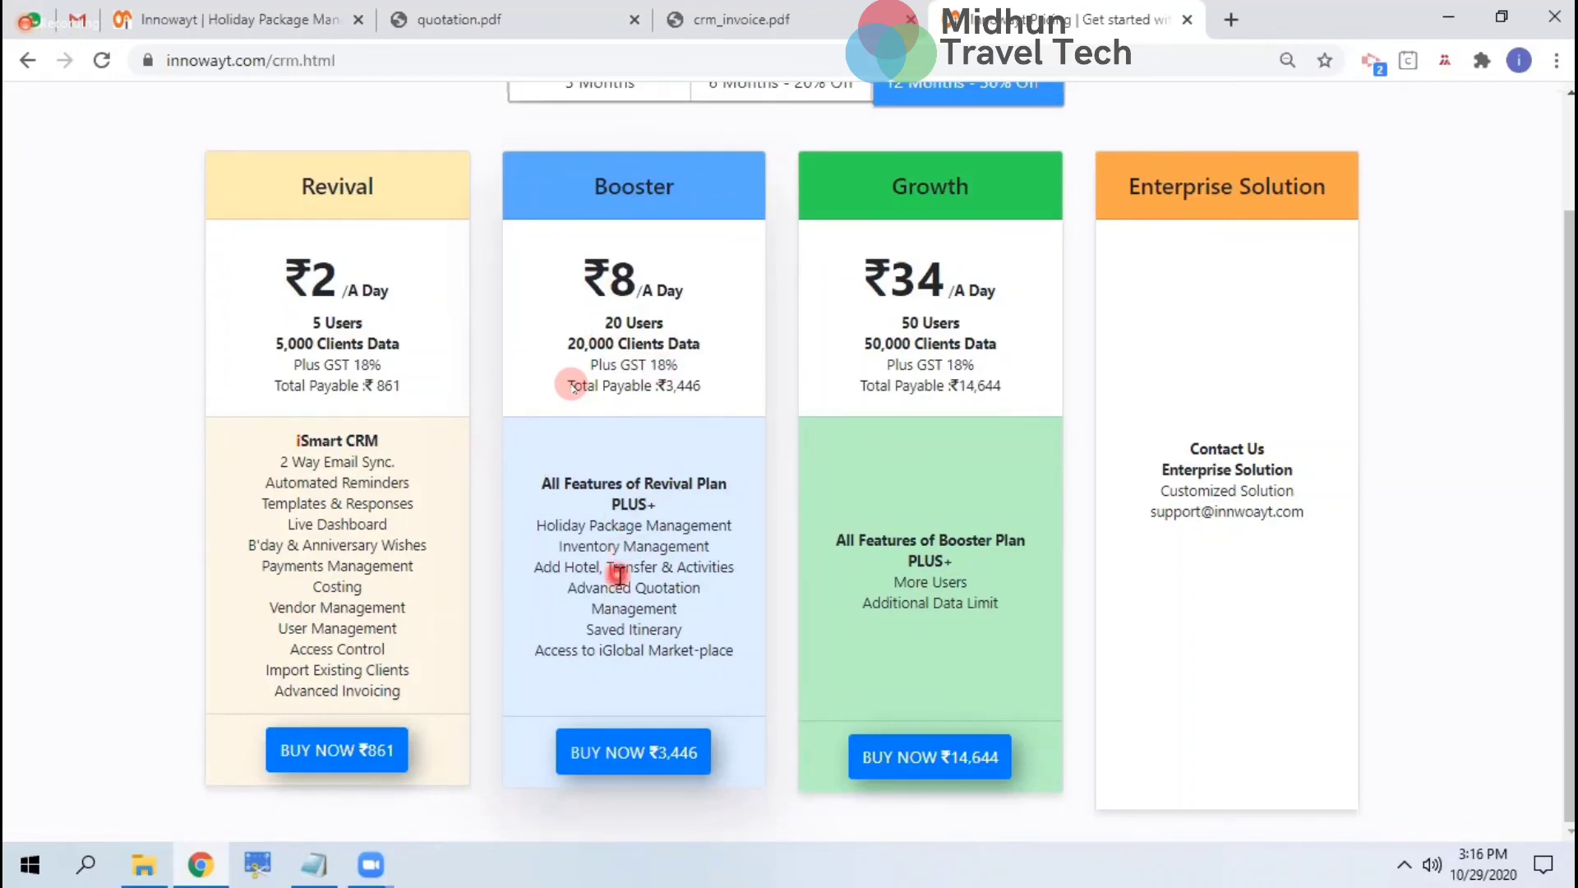
pyautogui.click(225, 35)
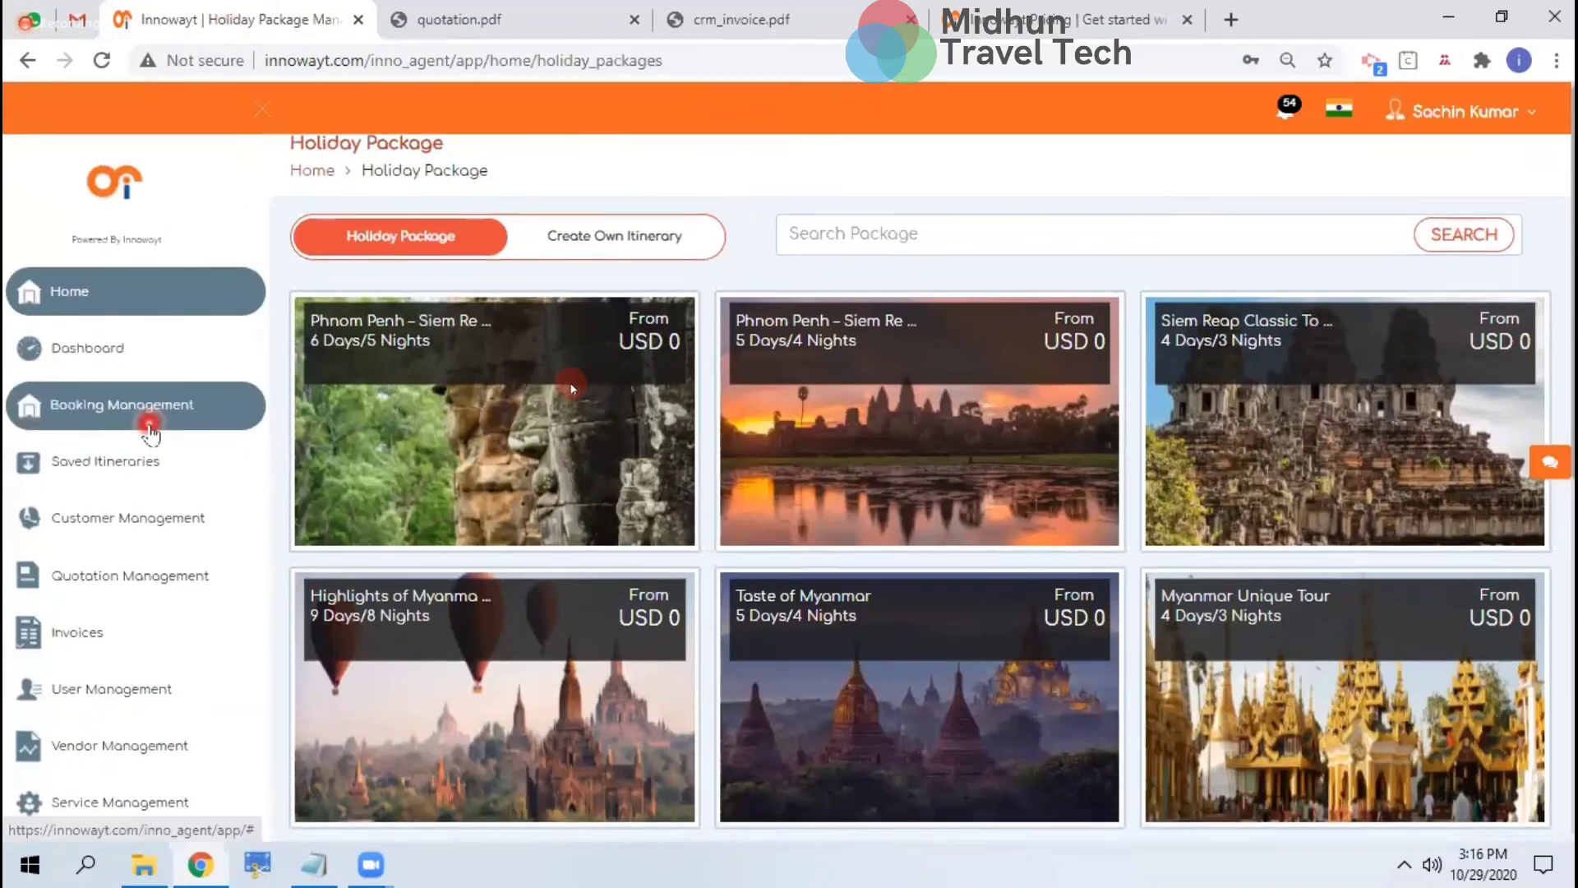
# Open the Dashboard and collapse the side menu to icons only
pyautogui.scroll(-3, 151, 424)
pyautogui.scroll(3, 151, 432)
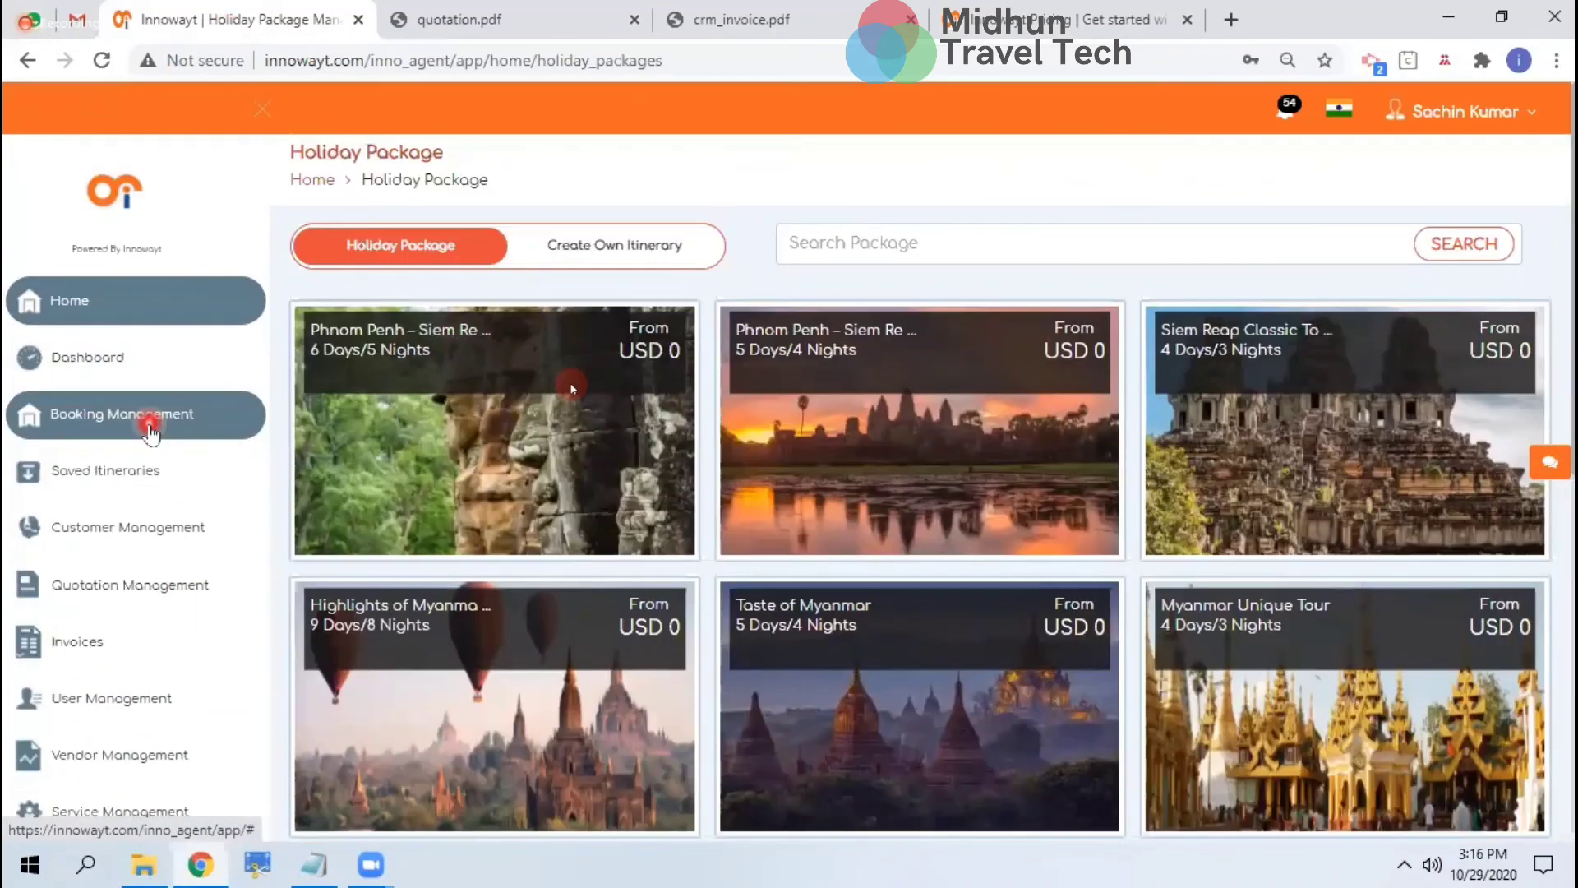
pyautogui.click(122, 351)
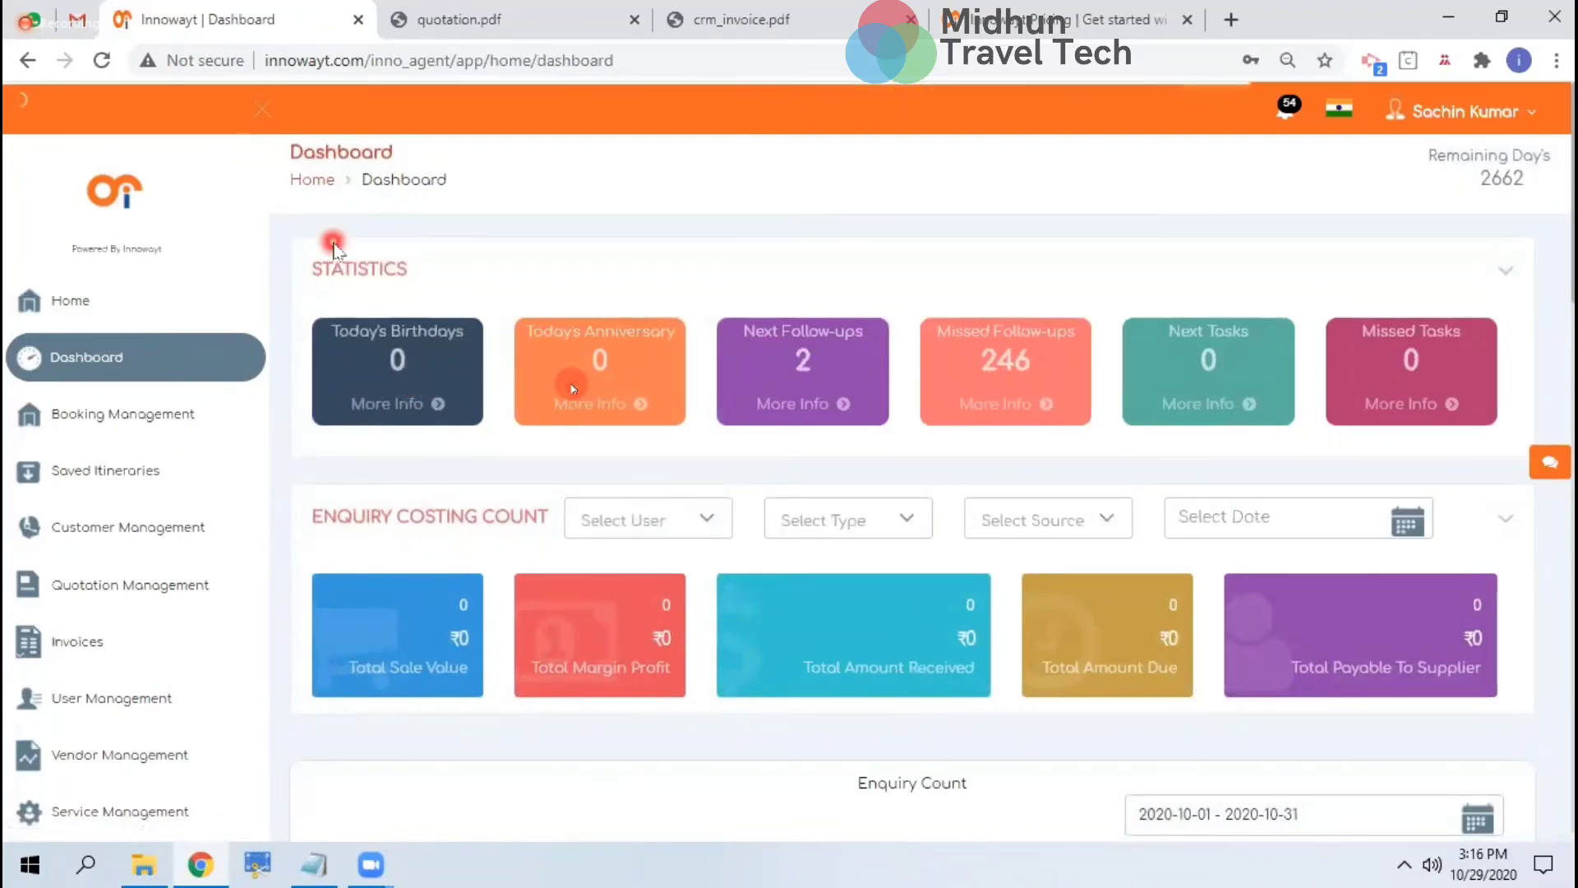
pyautogui.click(267, 122)
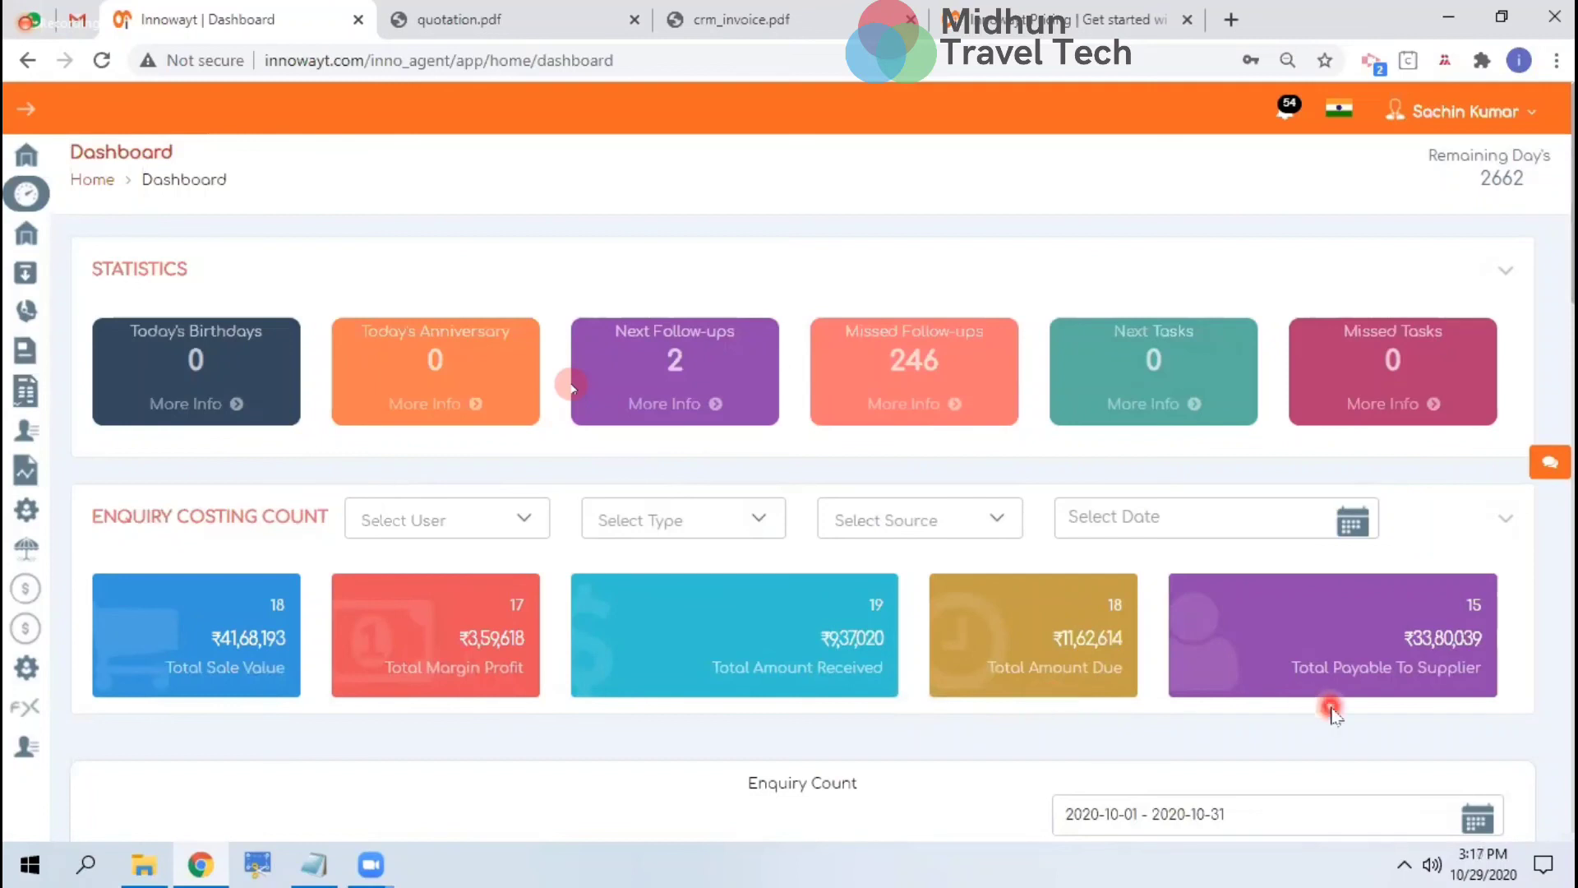
# Check the Select User, Select Type, Select Source and Select Date choices for enquiry costing
pyautogui.click(438, 521)
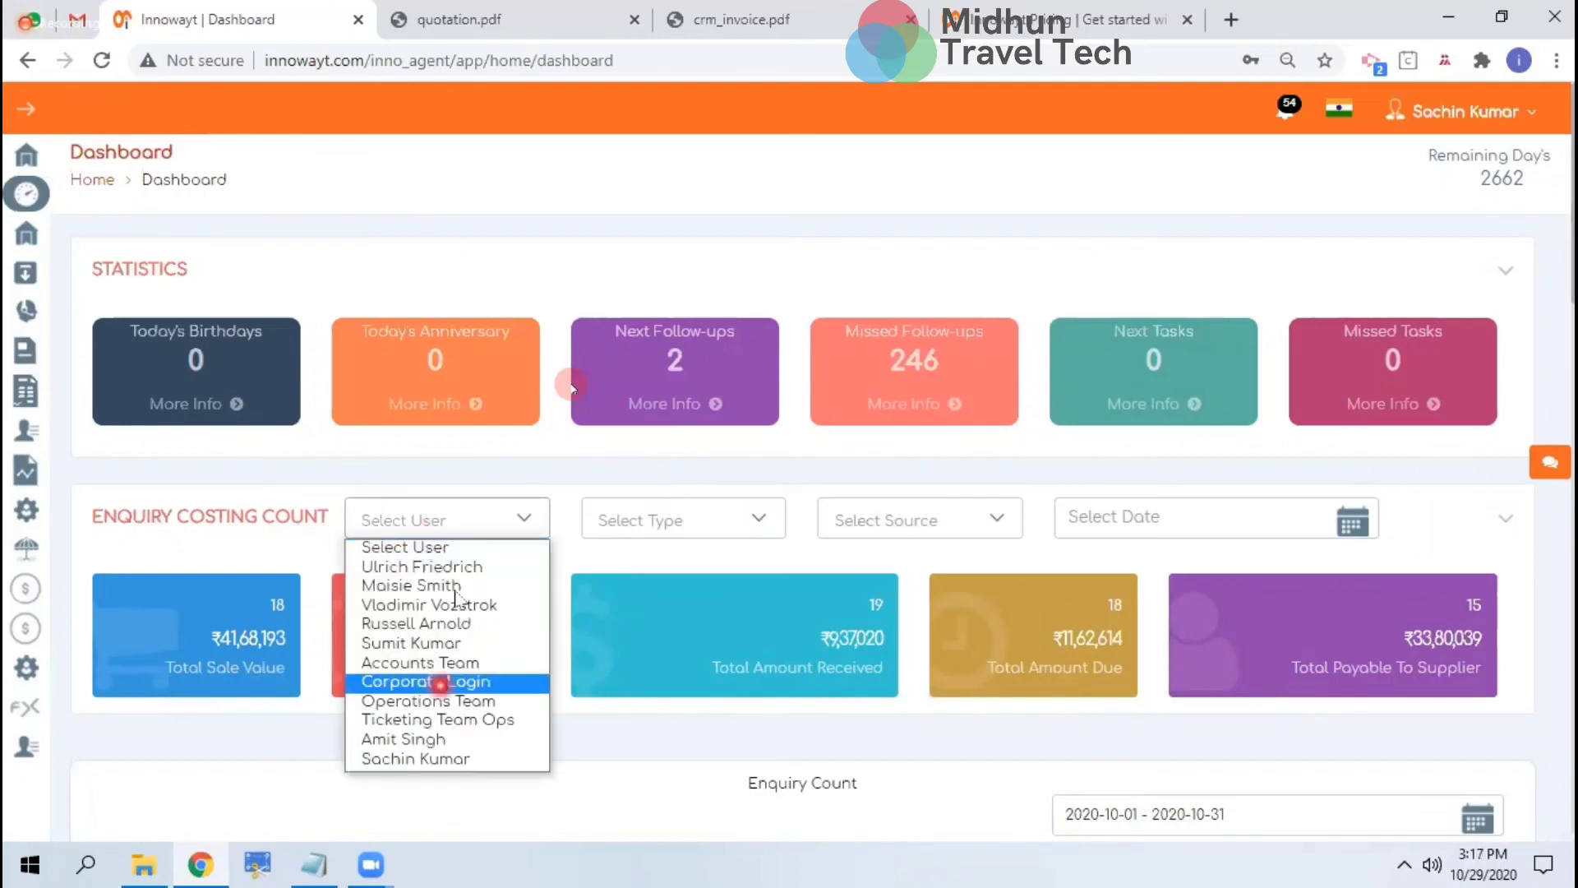
pyautogui.click(654, 519)
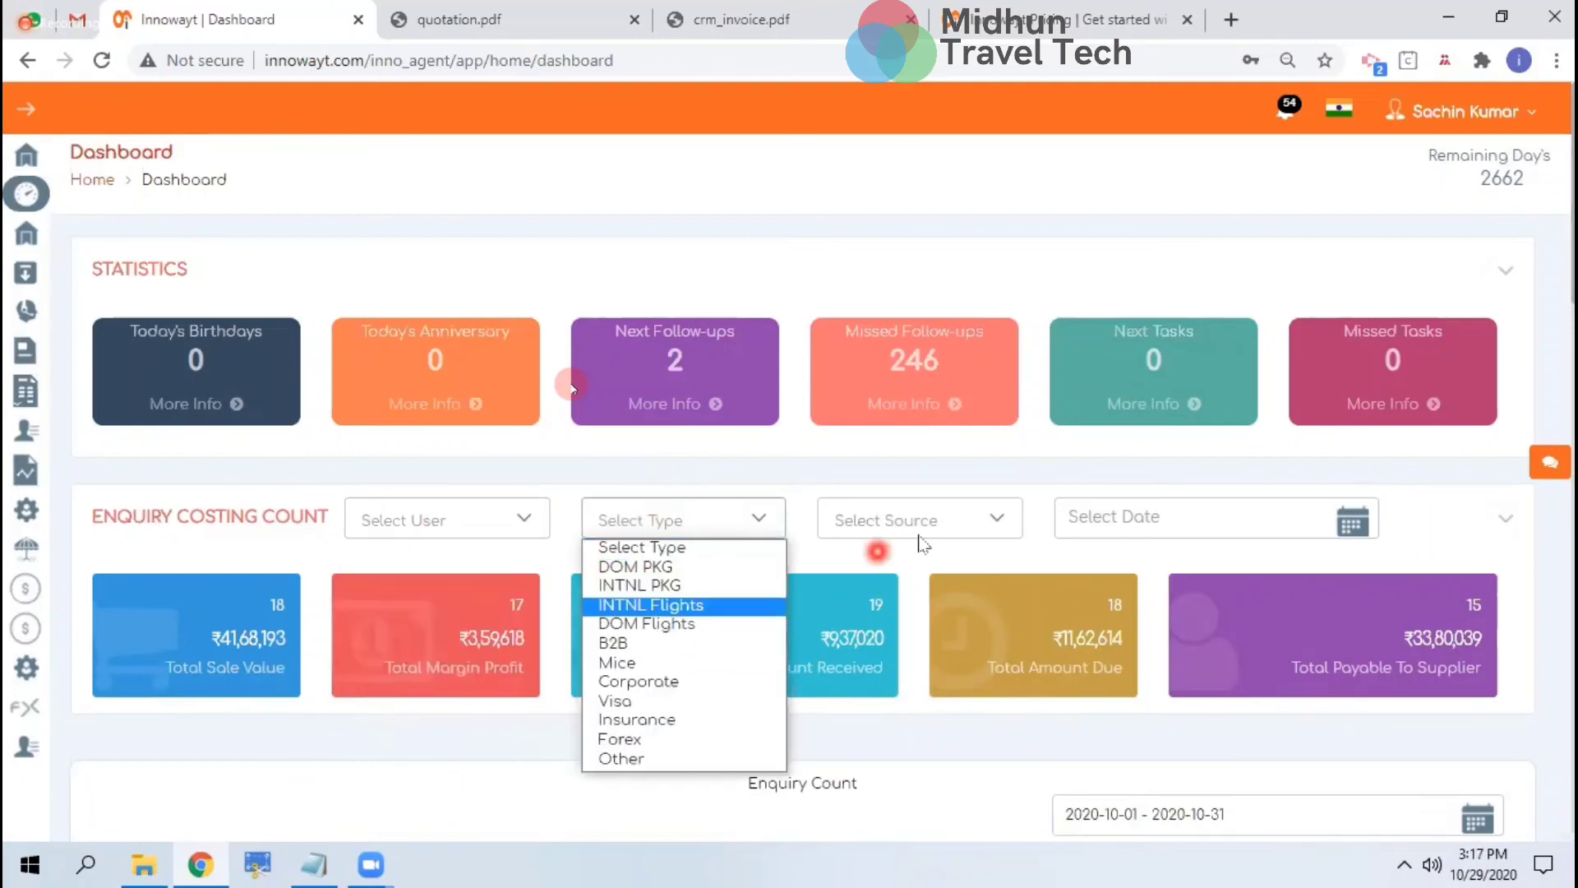
pyautogui.click(945, 520)
pyautogui.click(1129, 540)
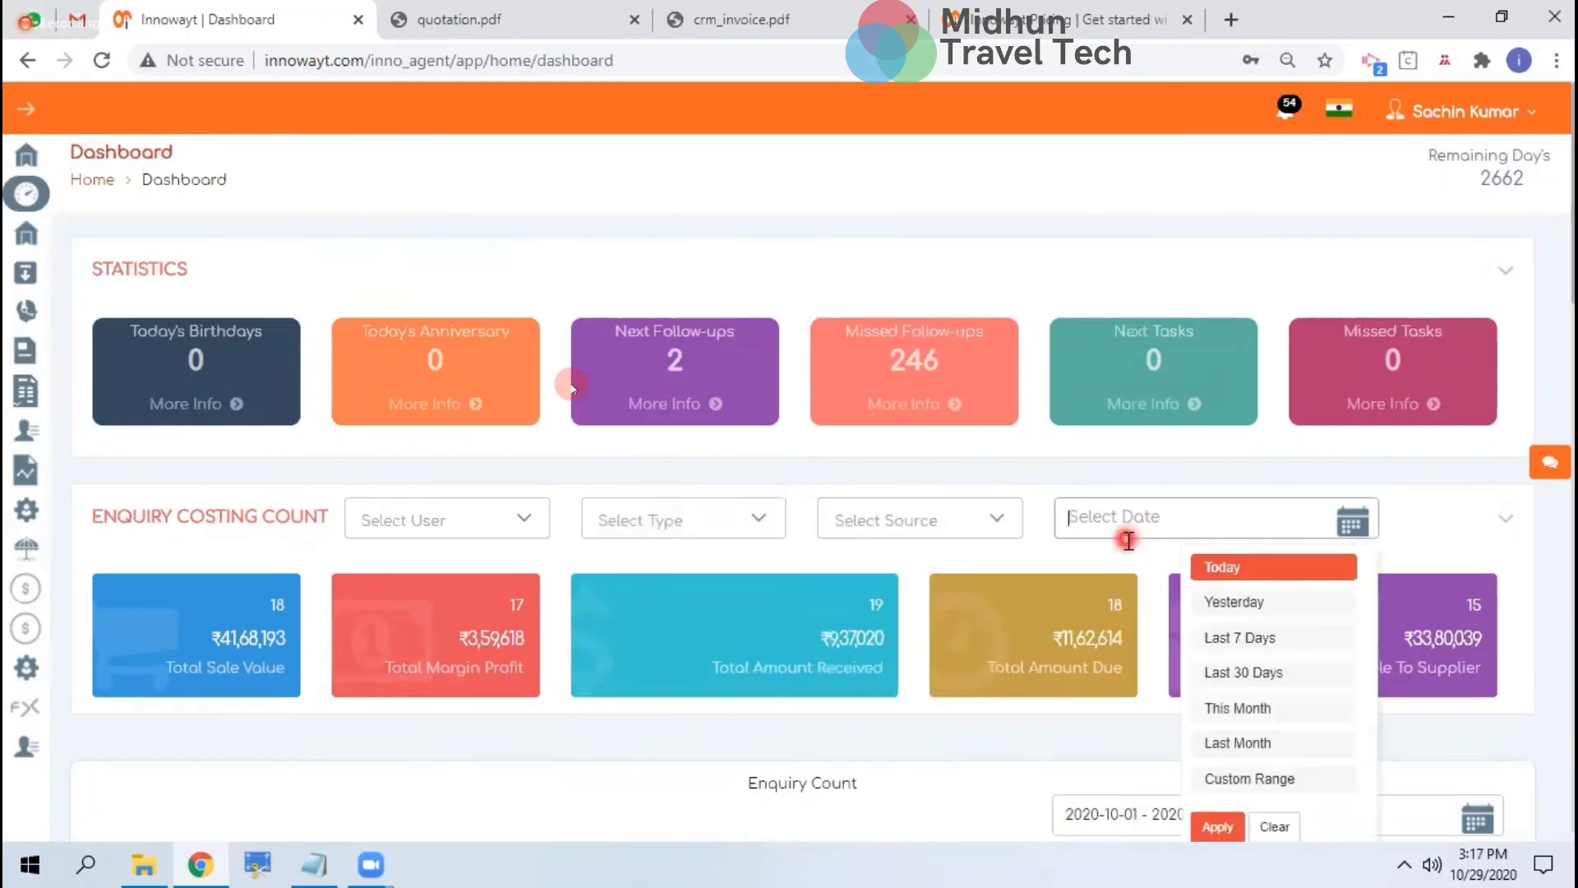
# Close the date choices and scroll through the dashboard's enquiry, booking and sales panels
pyautogui.click(1079, 738)
pyautogui.scroll(-4, 613, 645)
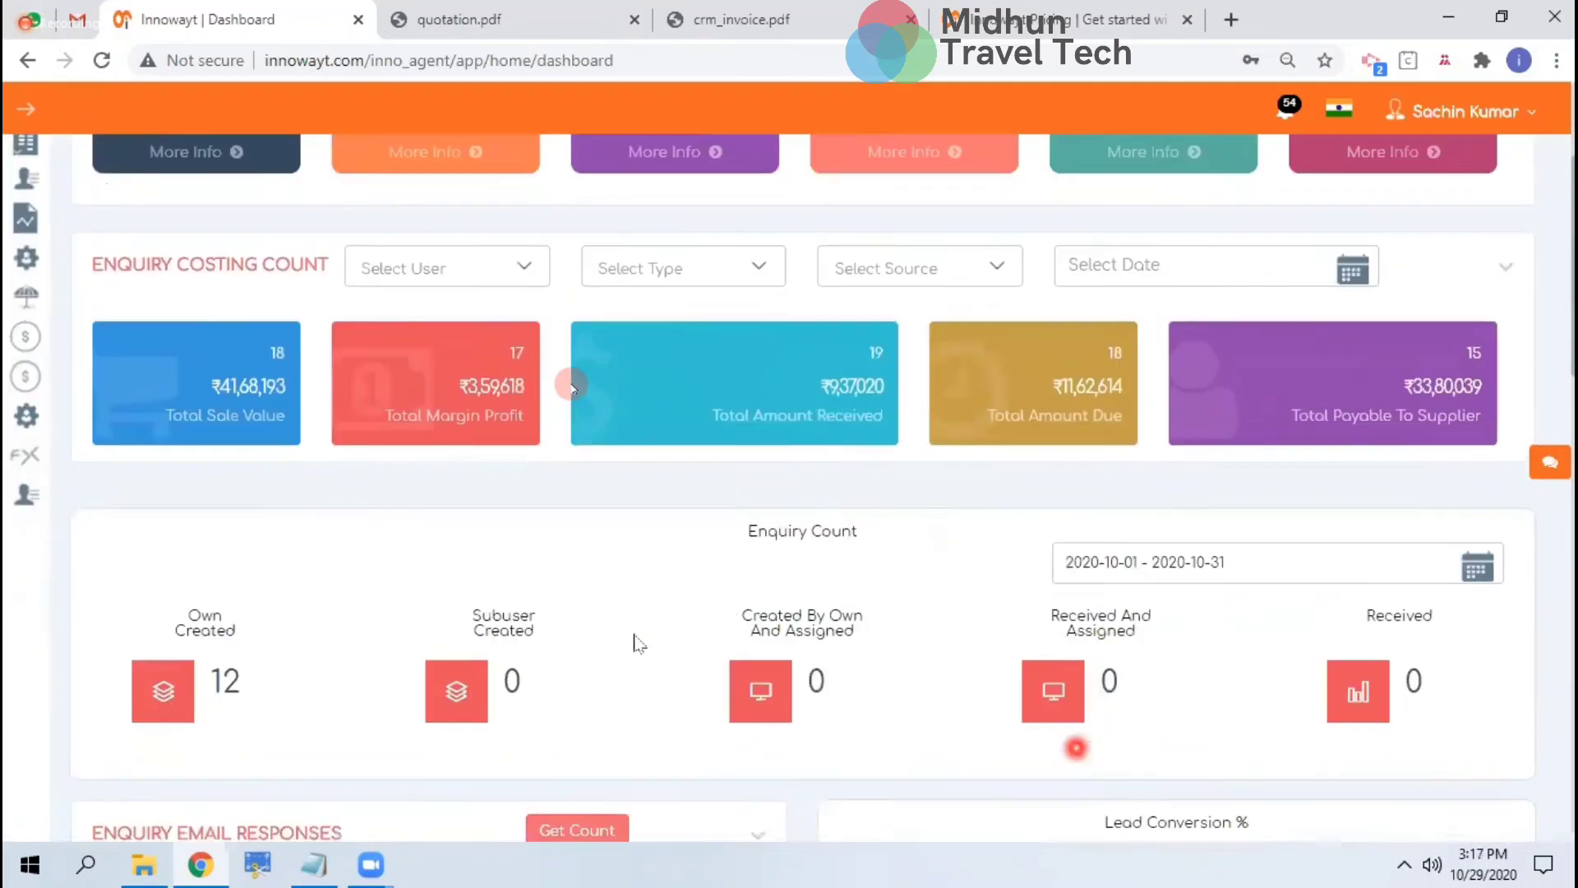
pyautogui.scroll(-6, 939, 595)
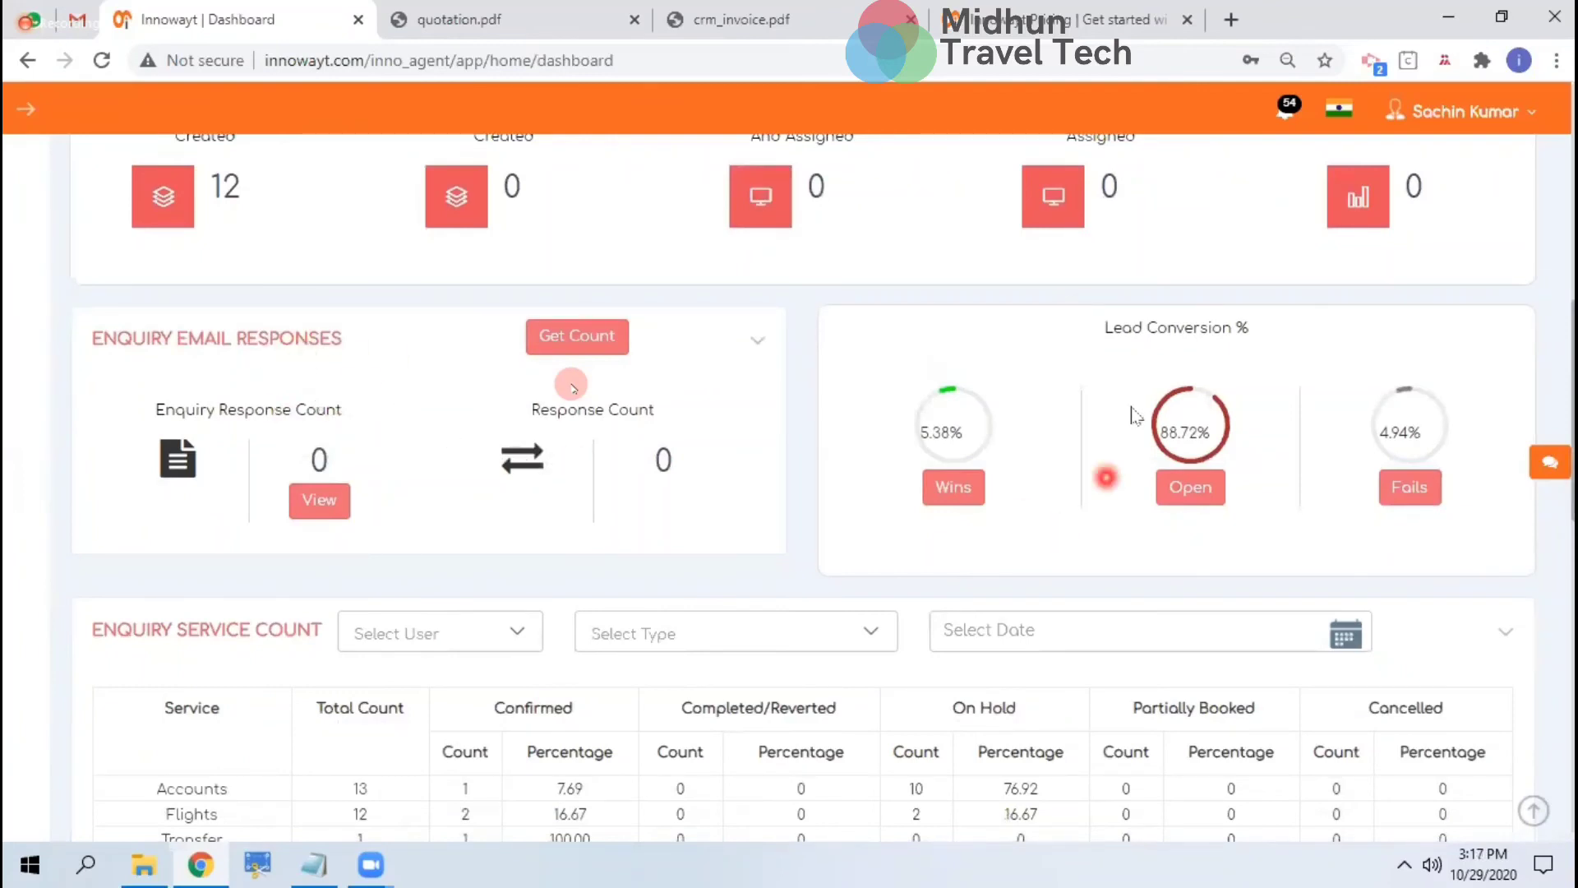
pyautogui.scroll(-2, 1262, 525)
pyautogui.scroll(-4, 1261, 525)
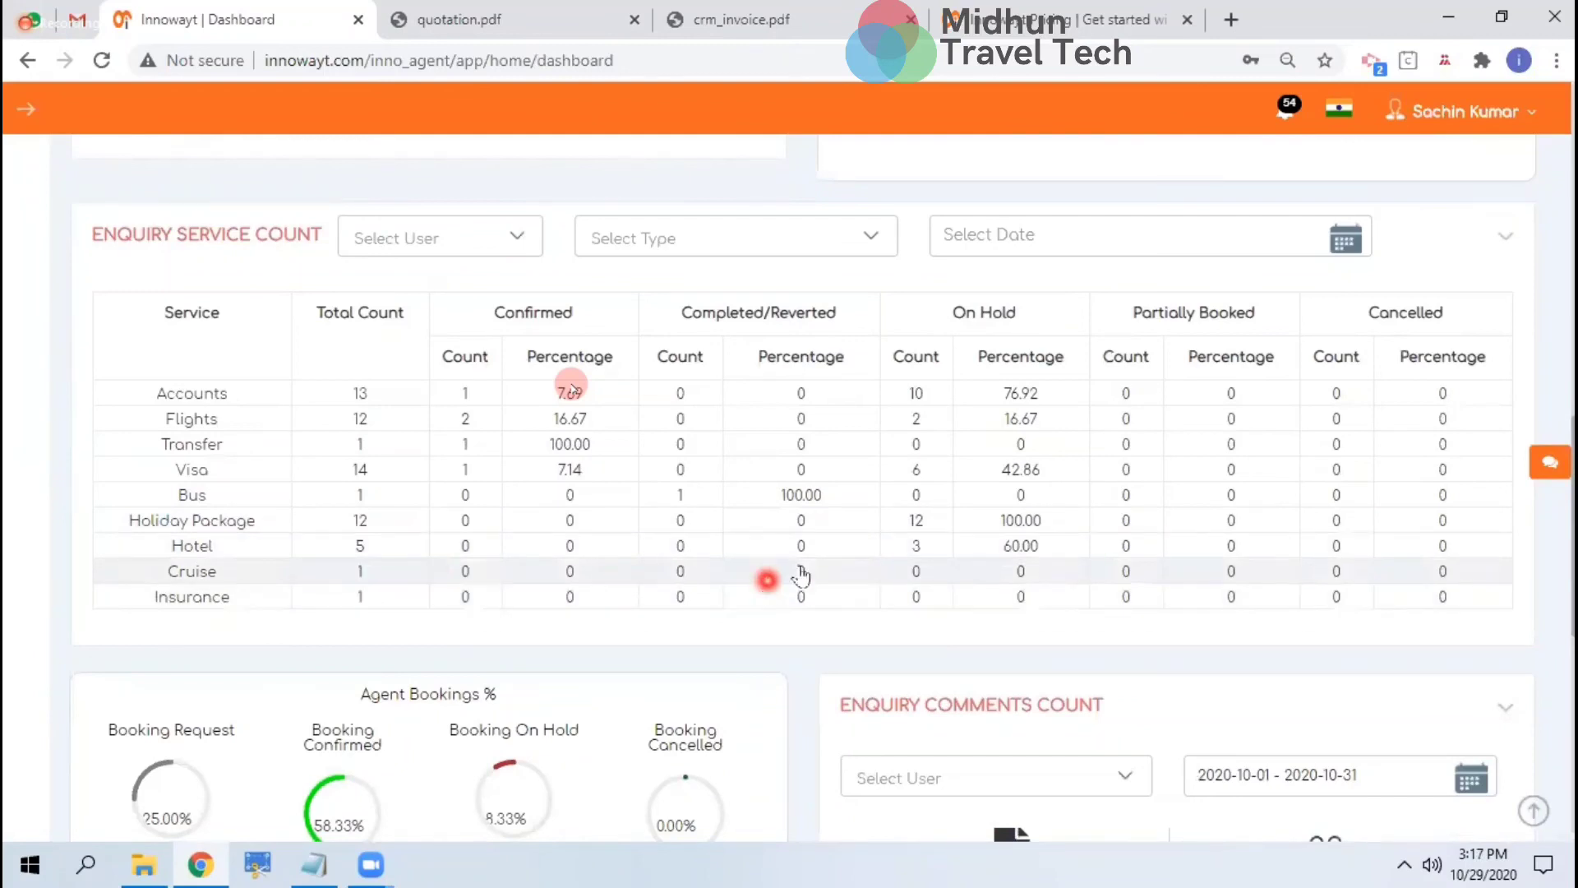
pyautogui.scroll(-3, 812, 453)
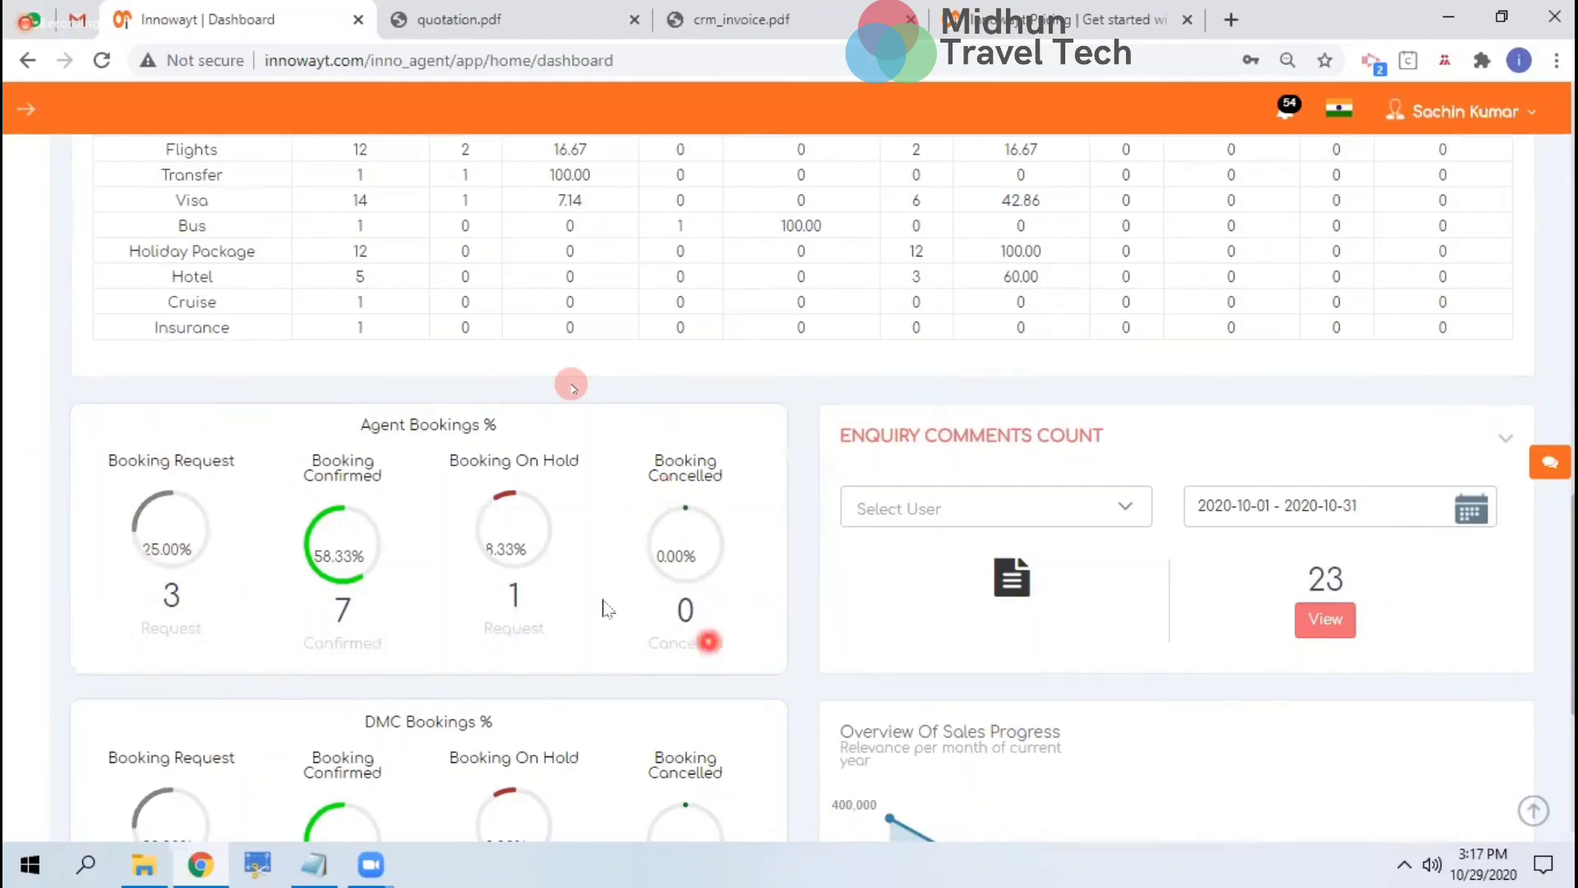
pyautogui.scroll(-1, 1016, 577)
pyautogui.scroll(-1, 1016, 577)
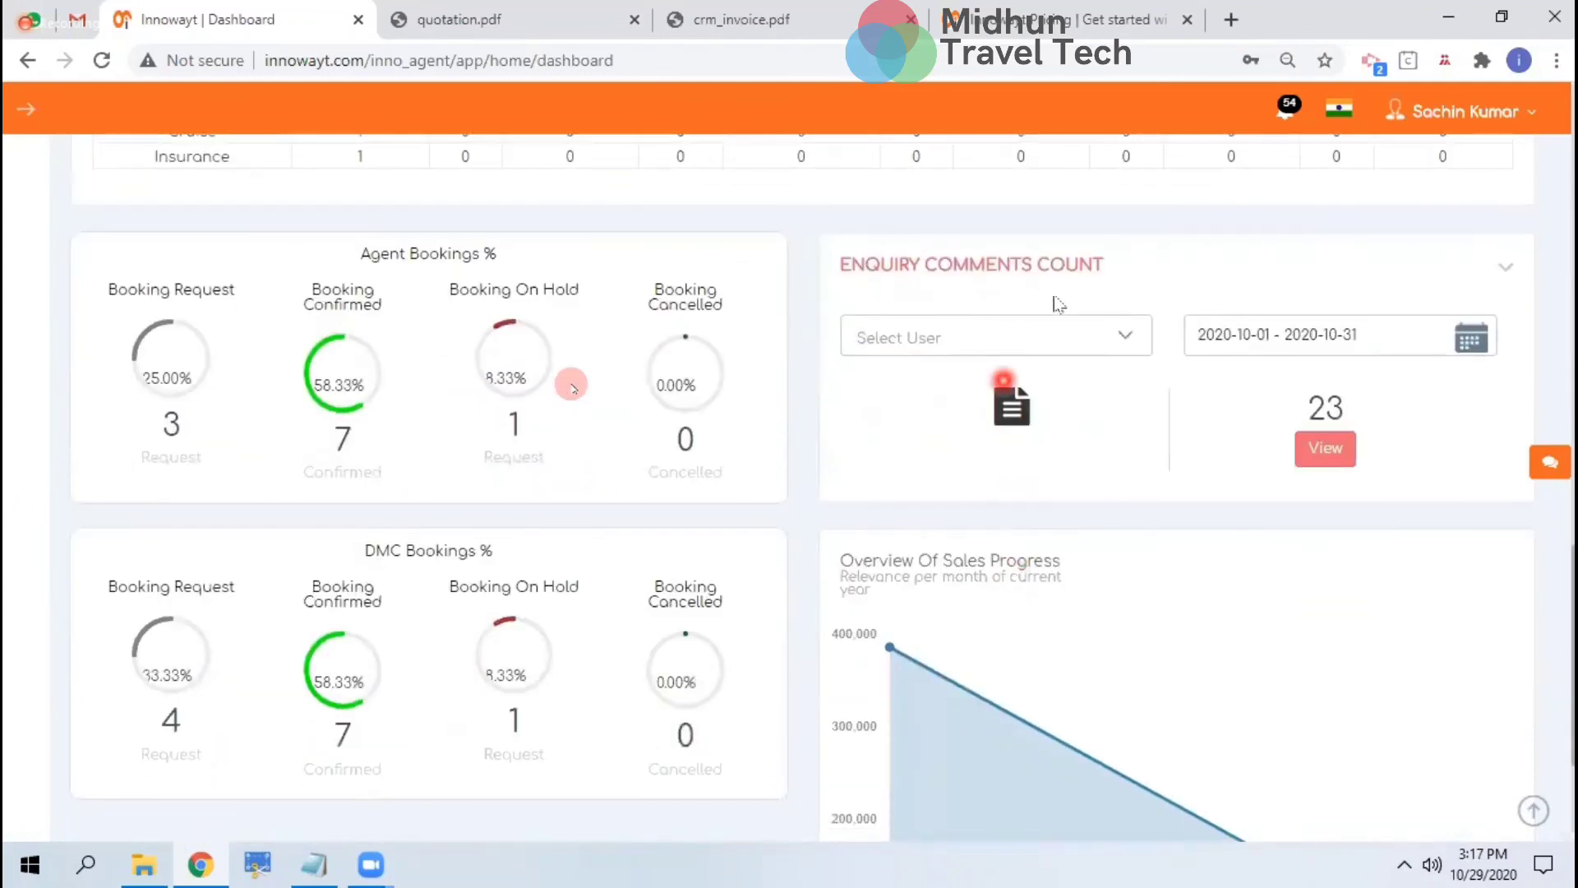
# Check the Enquiry Comments user list without choosing anyone, then return to the holiday package home page
pyautogui.click(1057, 339)
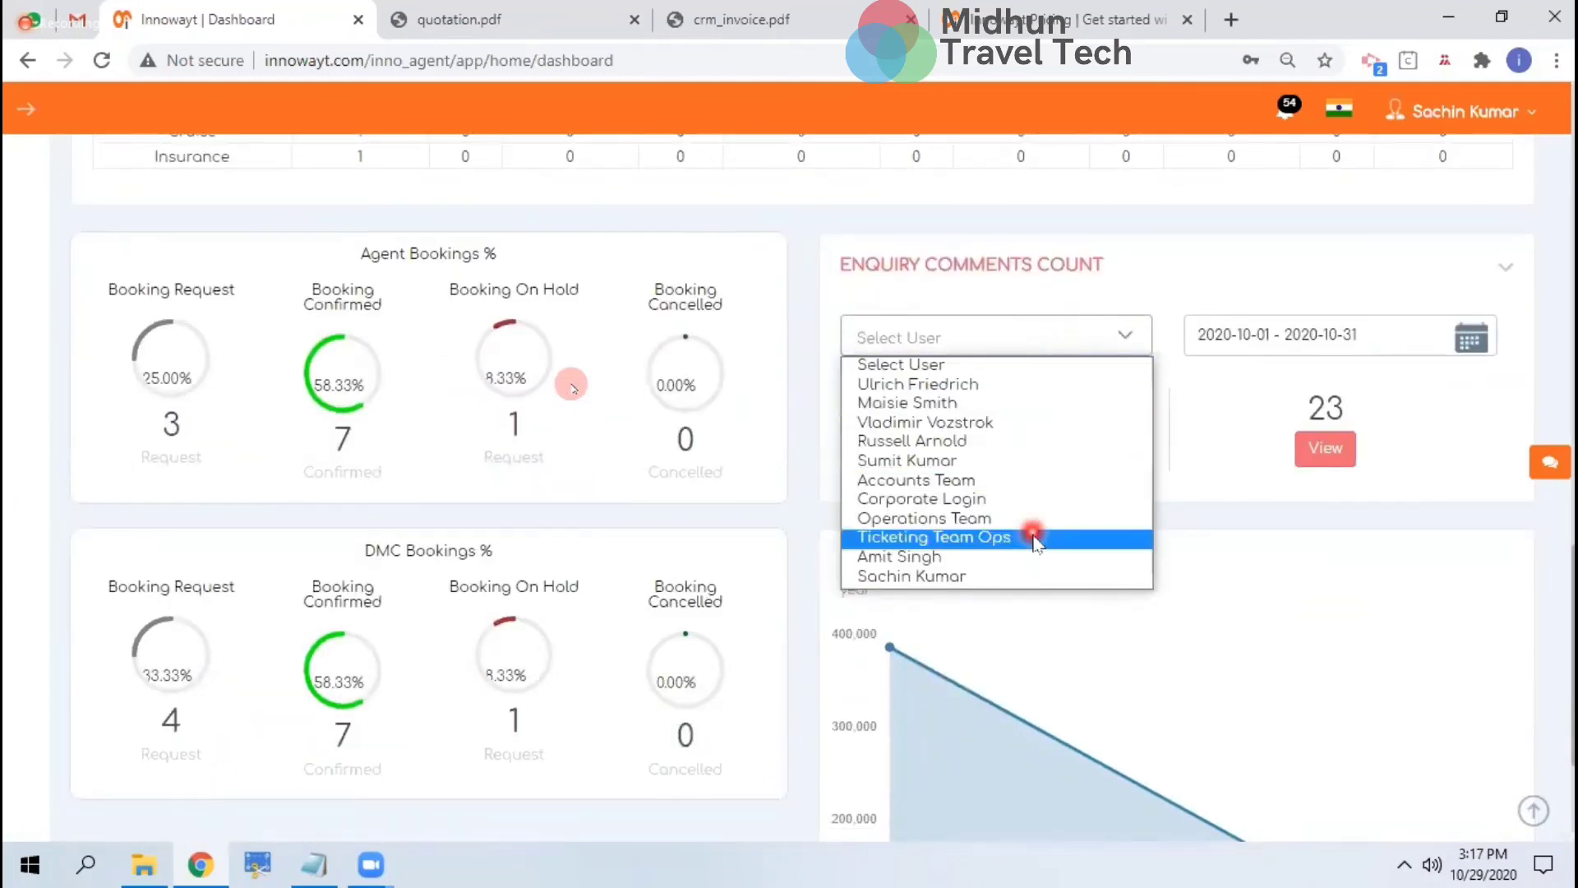
pyautogui.click(1165, 622)
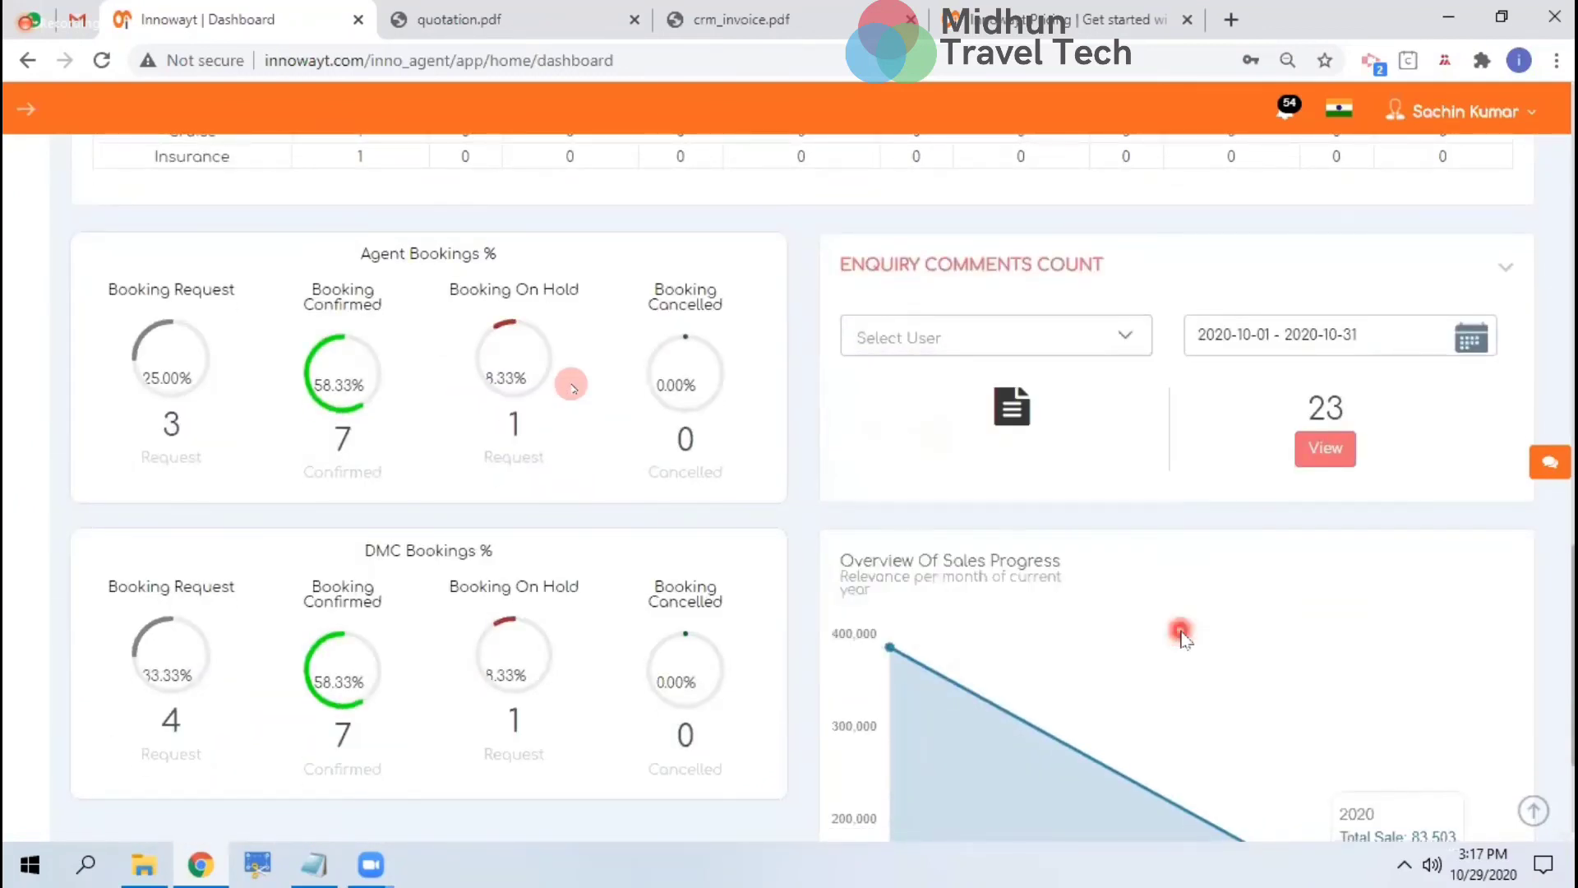
pyautogui.scroll(-3, 1179, 634)
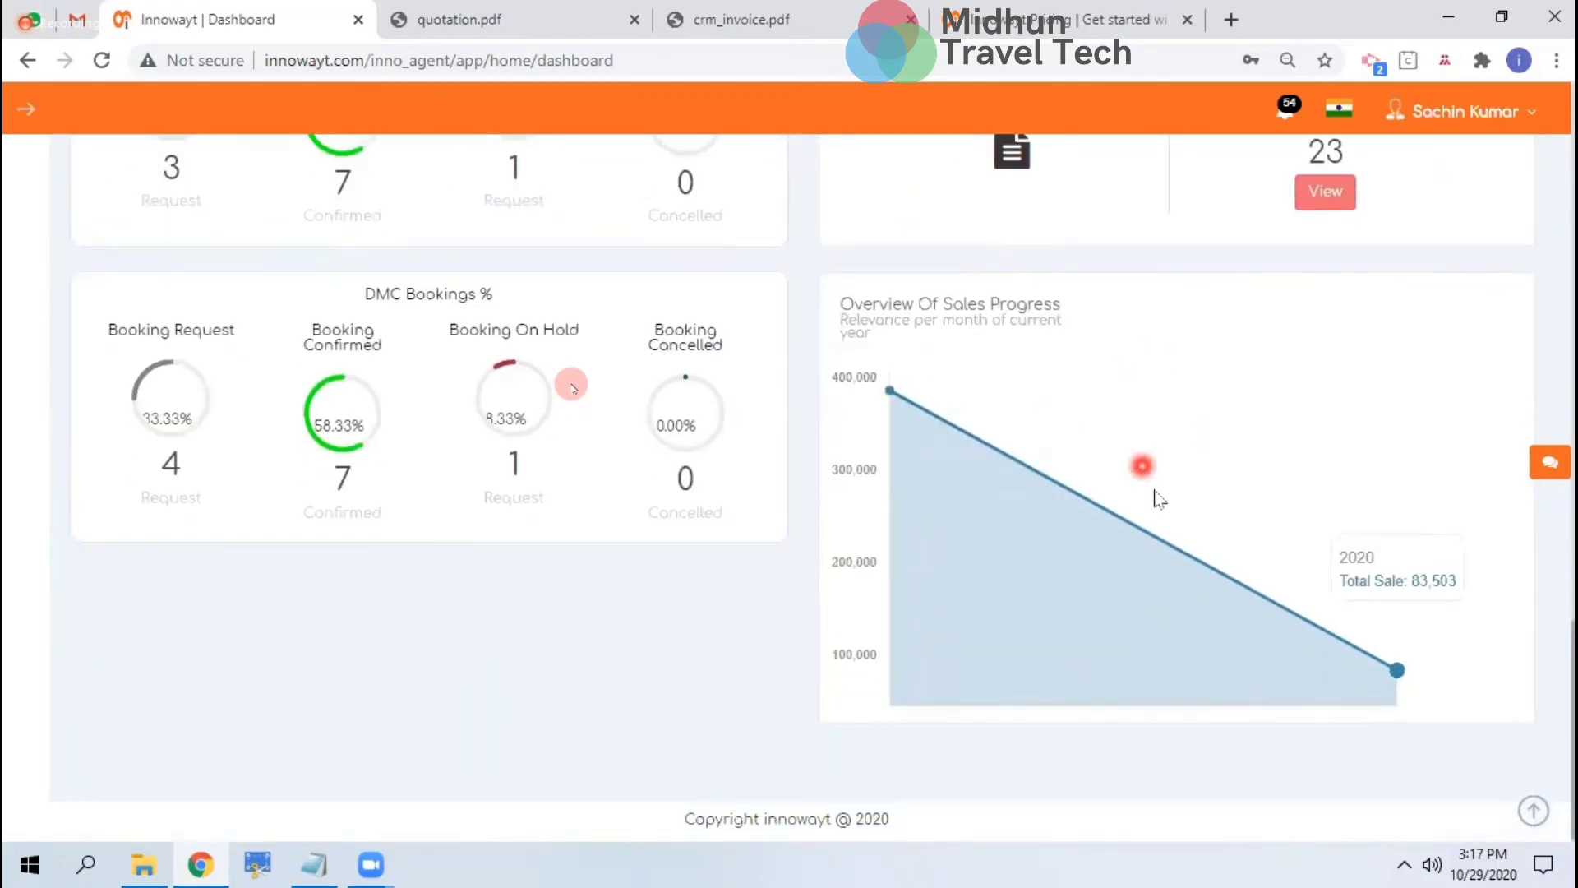
pyautogui.scroll(15, 1141, 372)
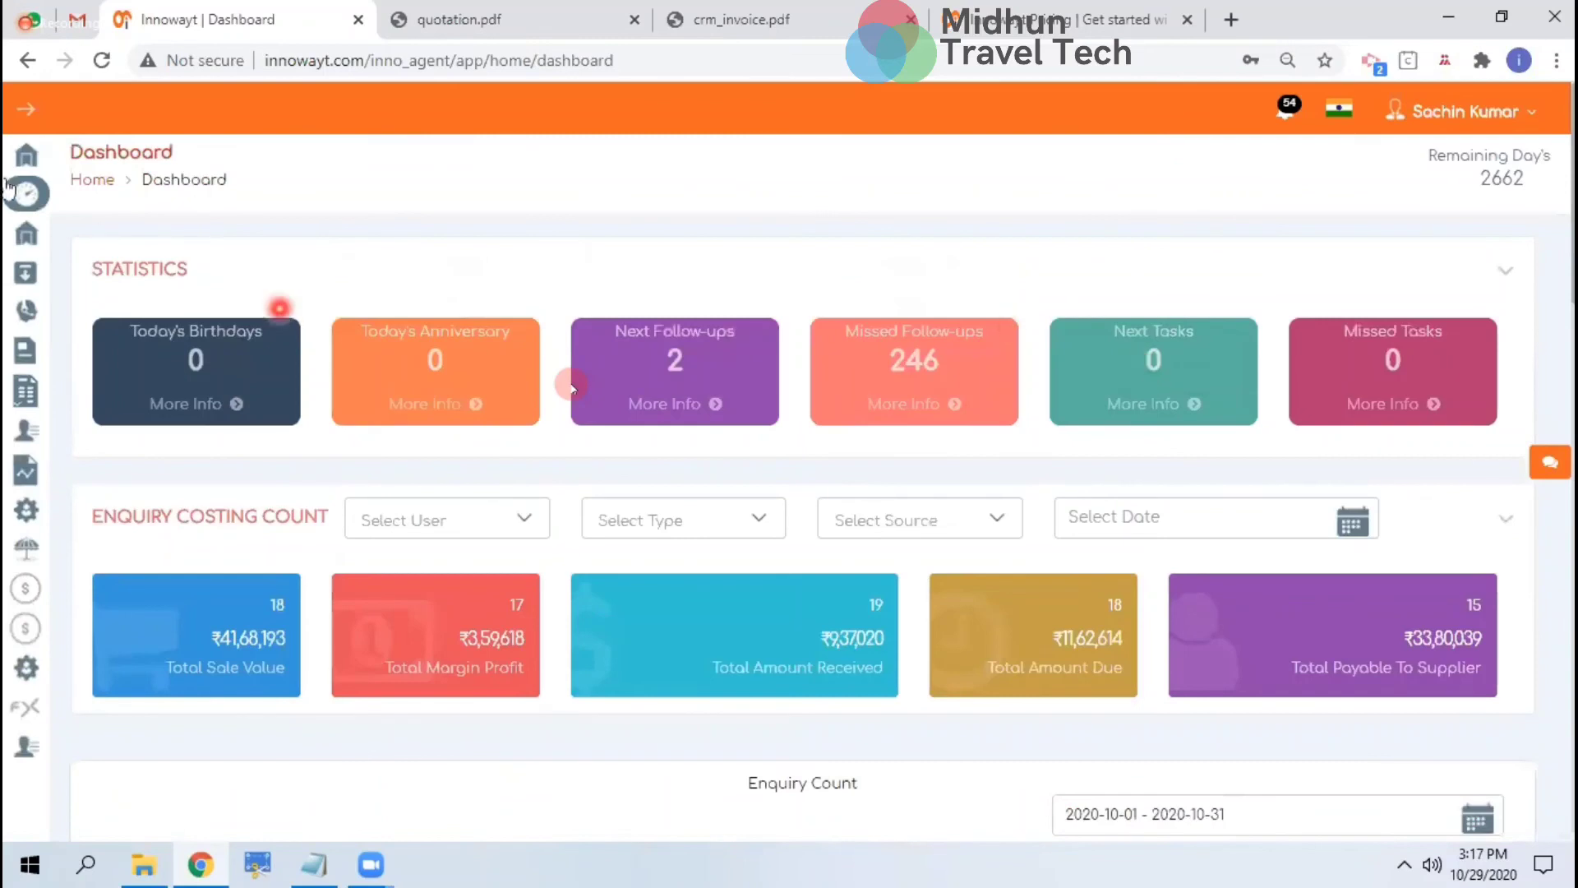
pyautogui.click(26, 153)
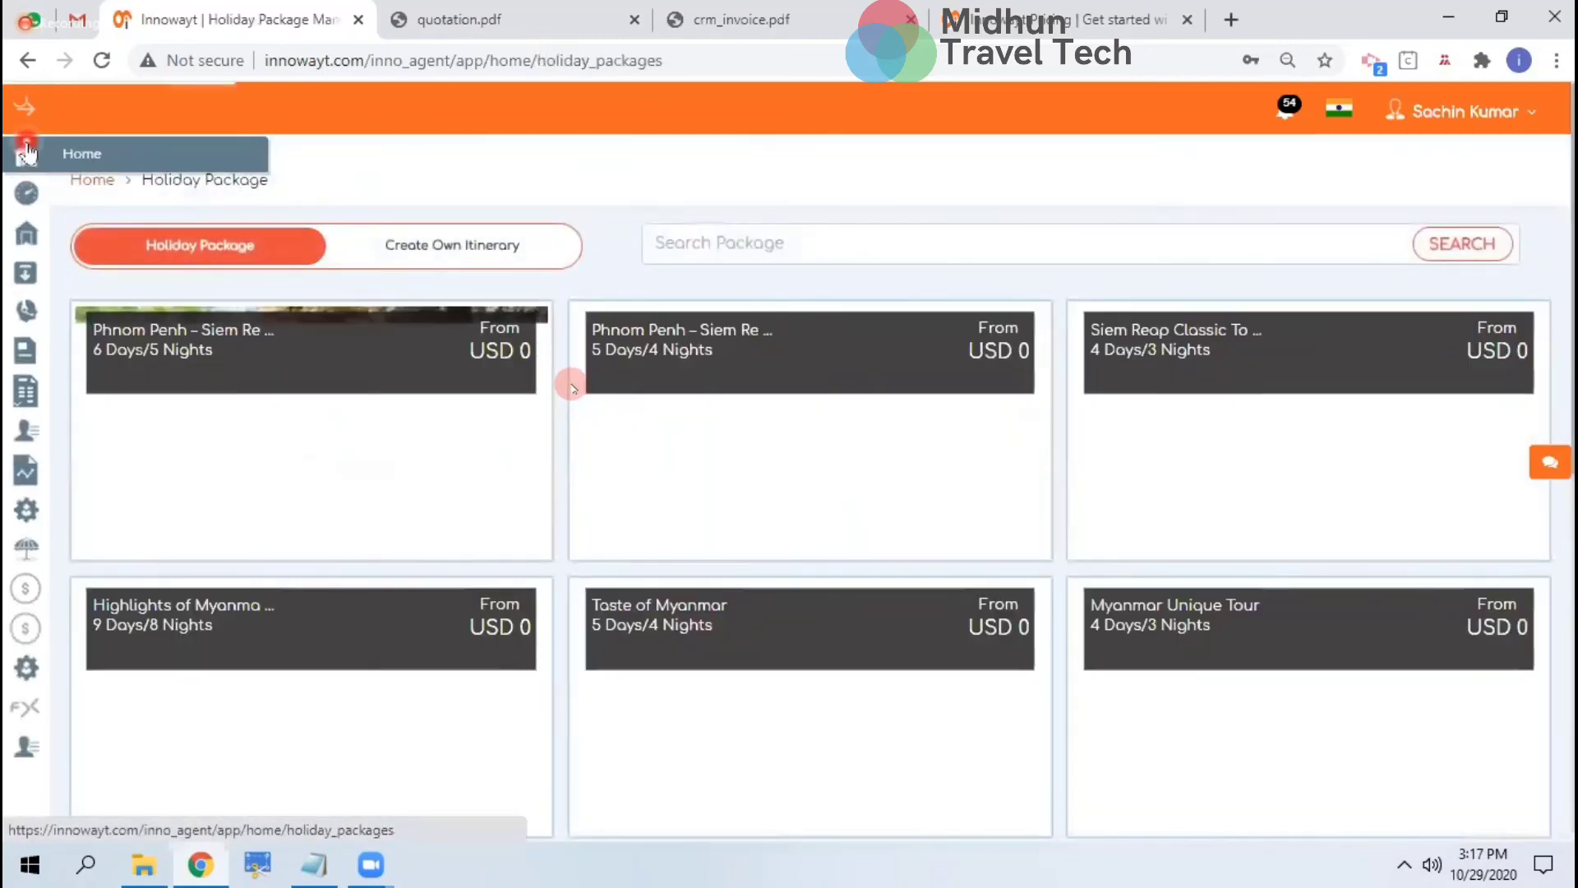